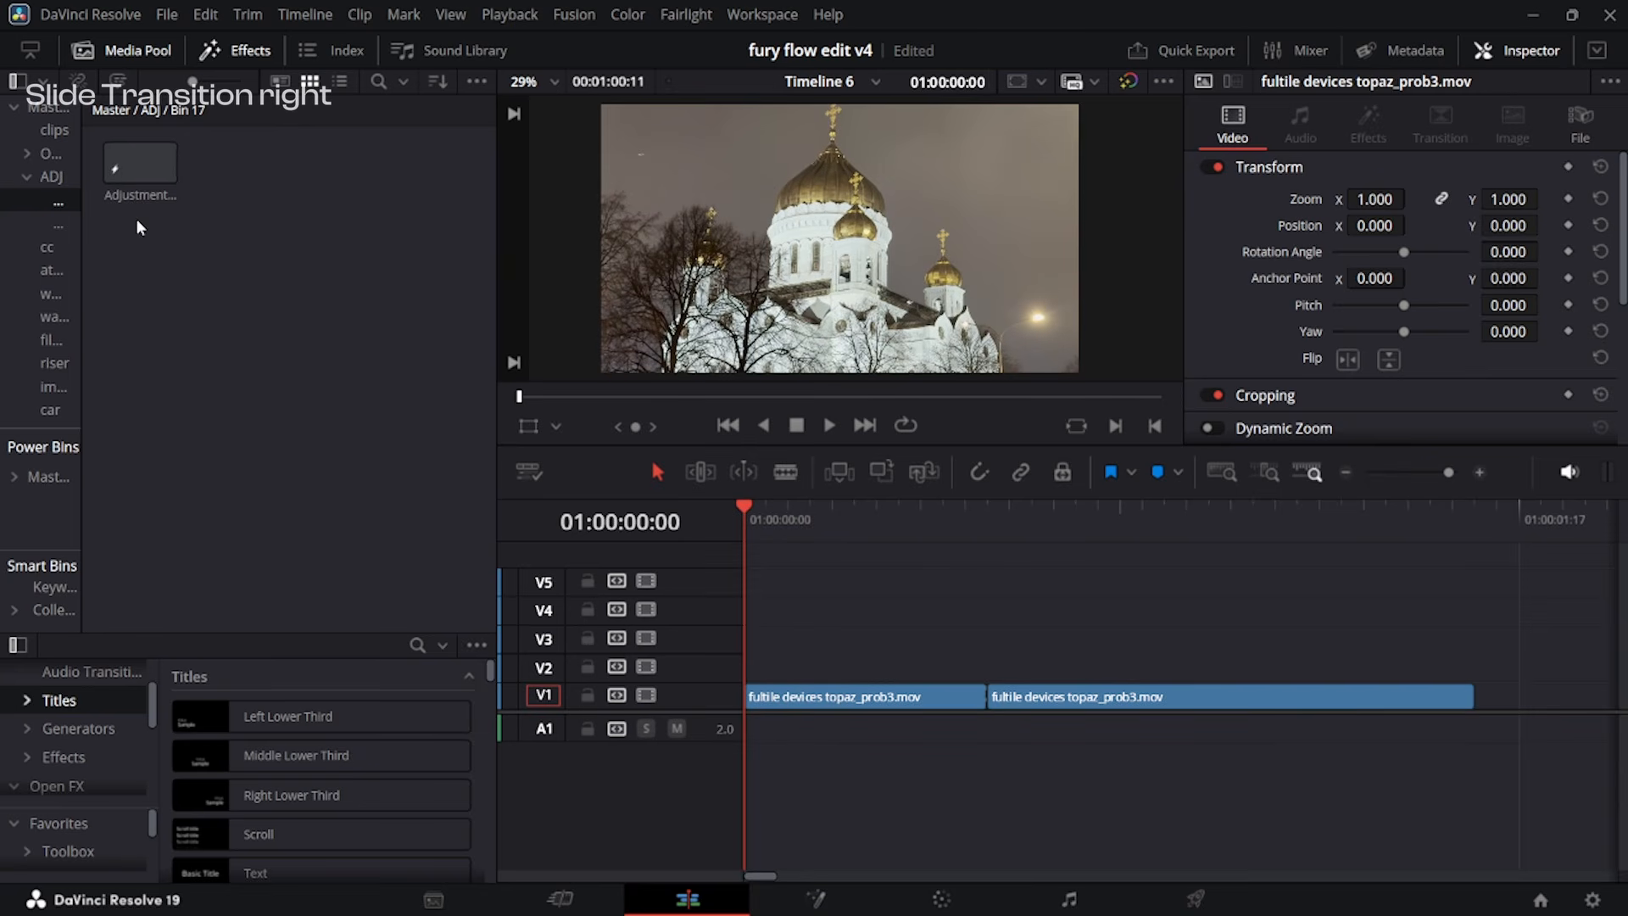
Place the adjustment clip on V2 above both video clips, matching each one's length.
left_click_drag(142, 168, 773, 666)
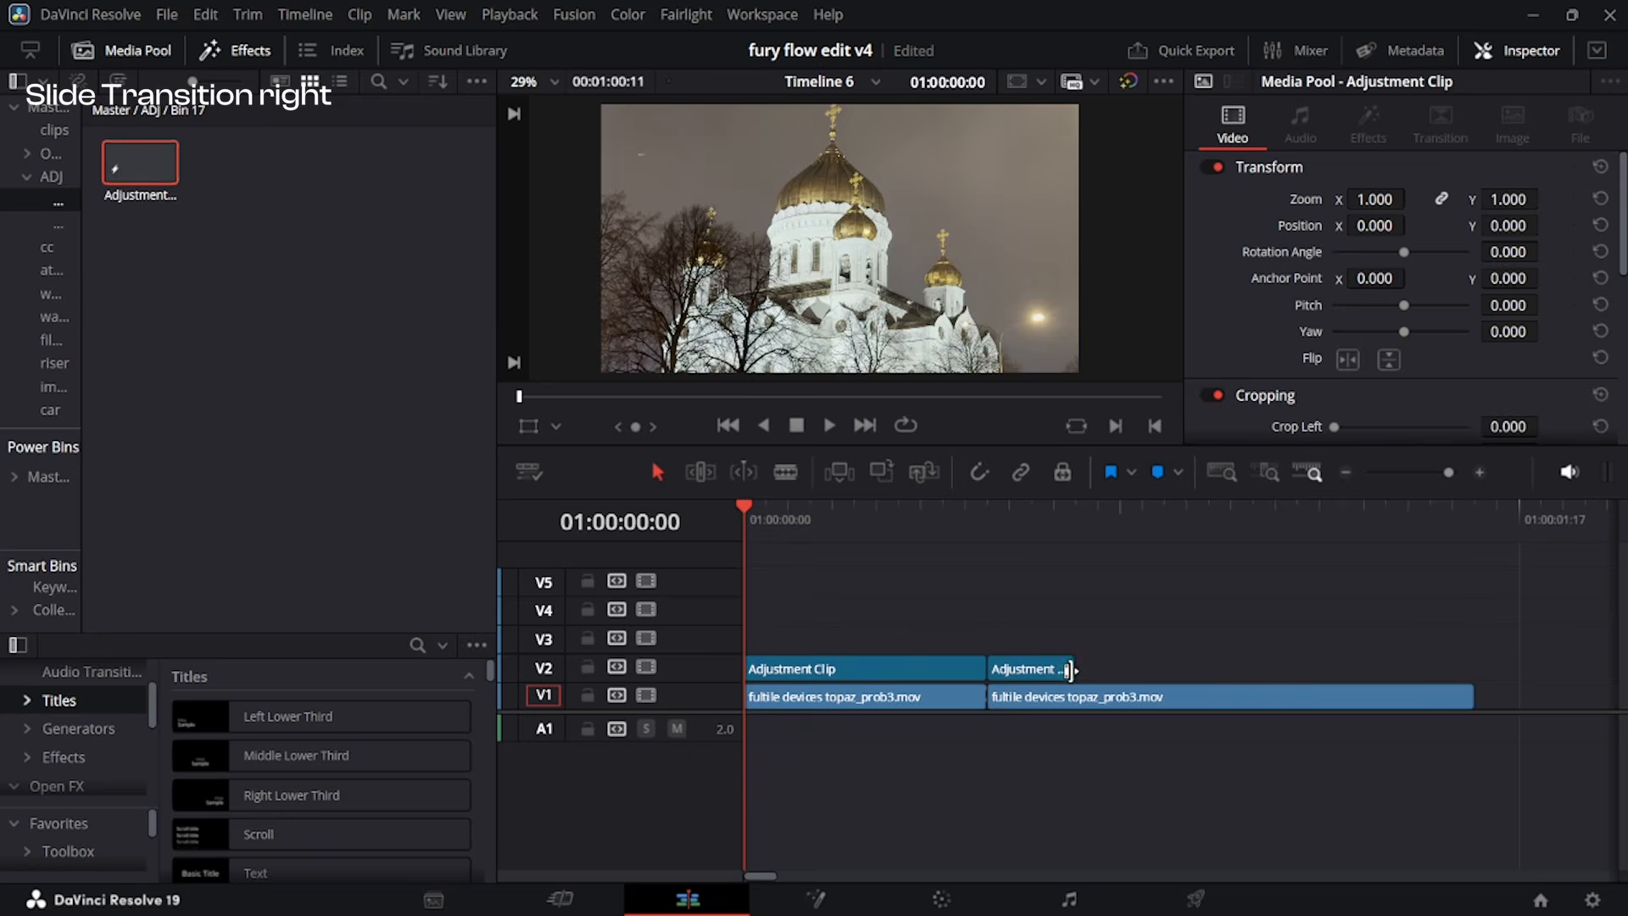
left_click_drag(1072, 672, 1485, 694)
left_click(1171, 672)
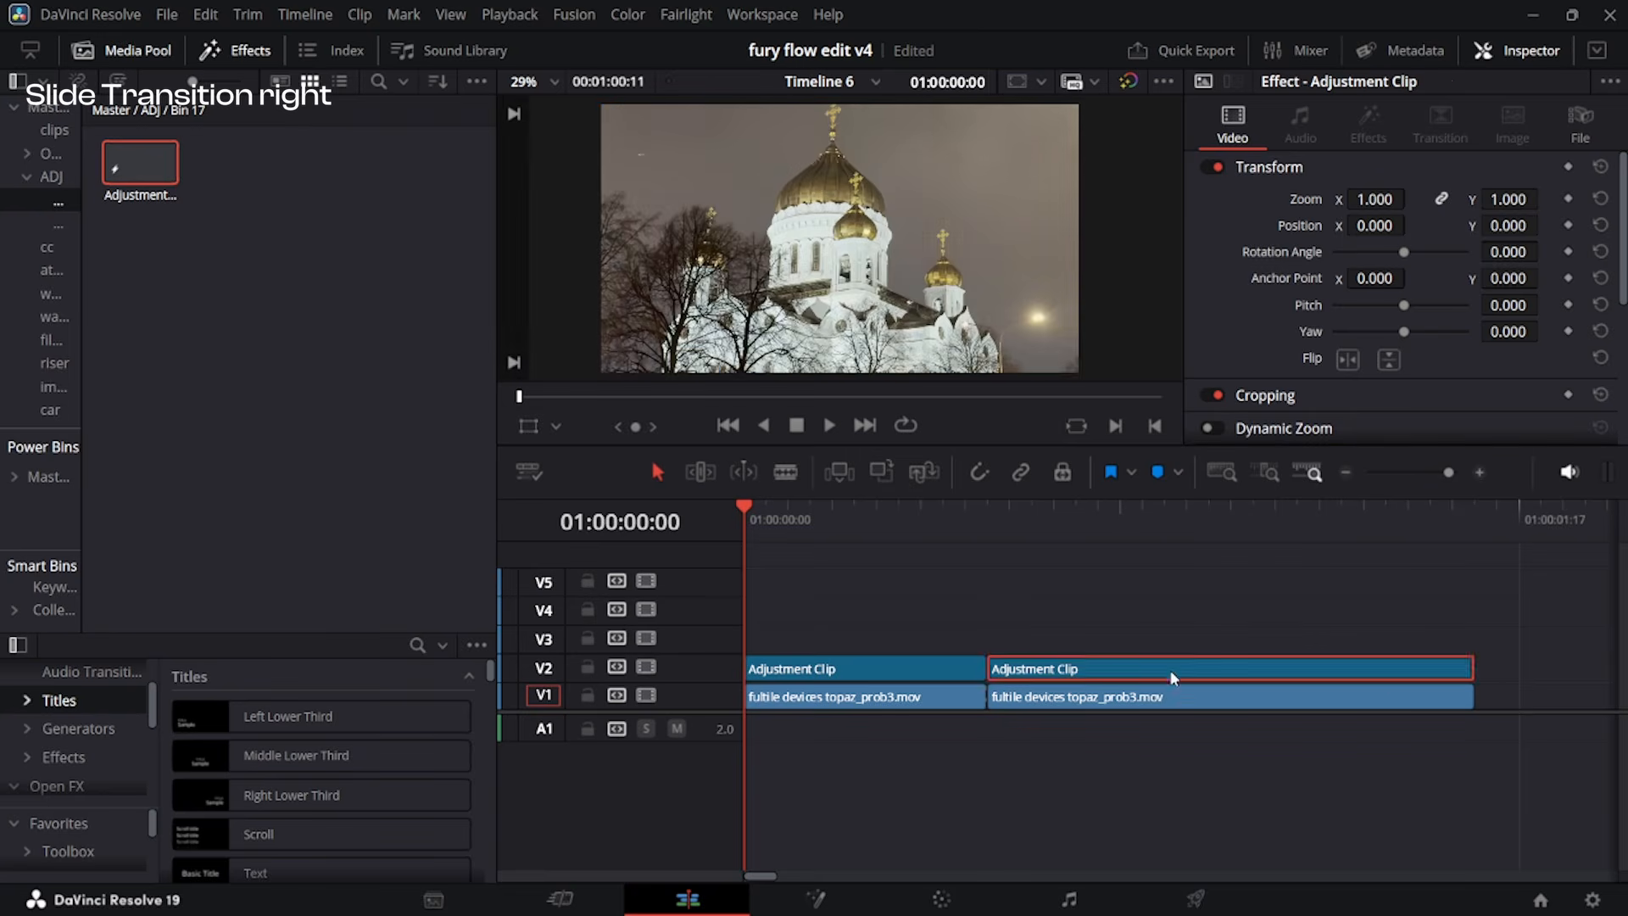
Bring the first adjustment clip into Fusion and insert a Transform node between MediaIn1 and MediaOut1.
key("space")
right_click(929, 661)
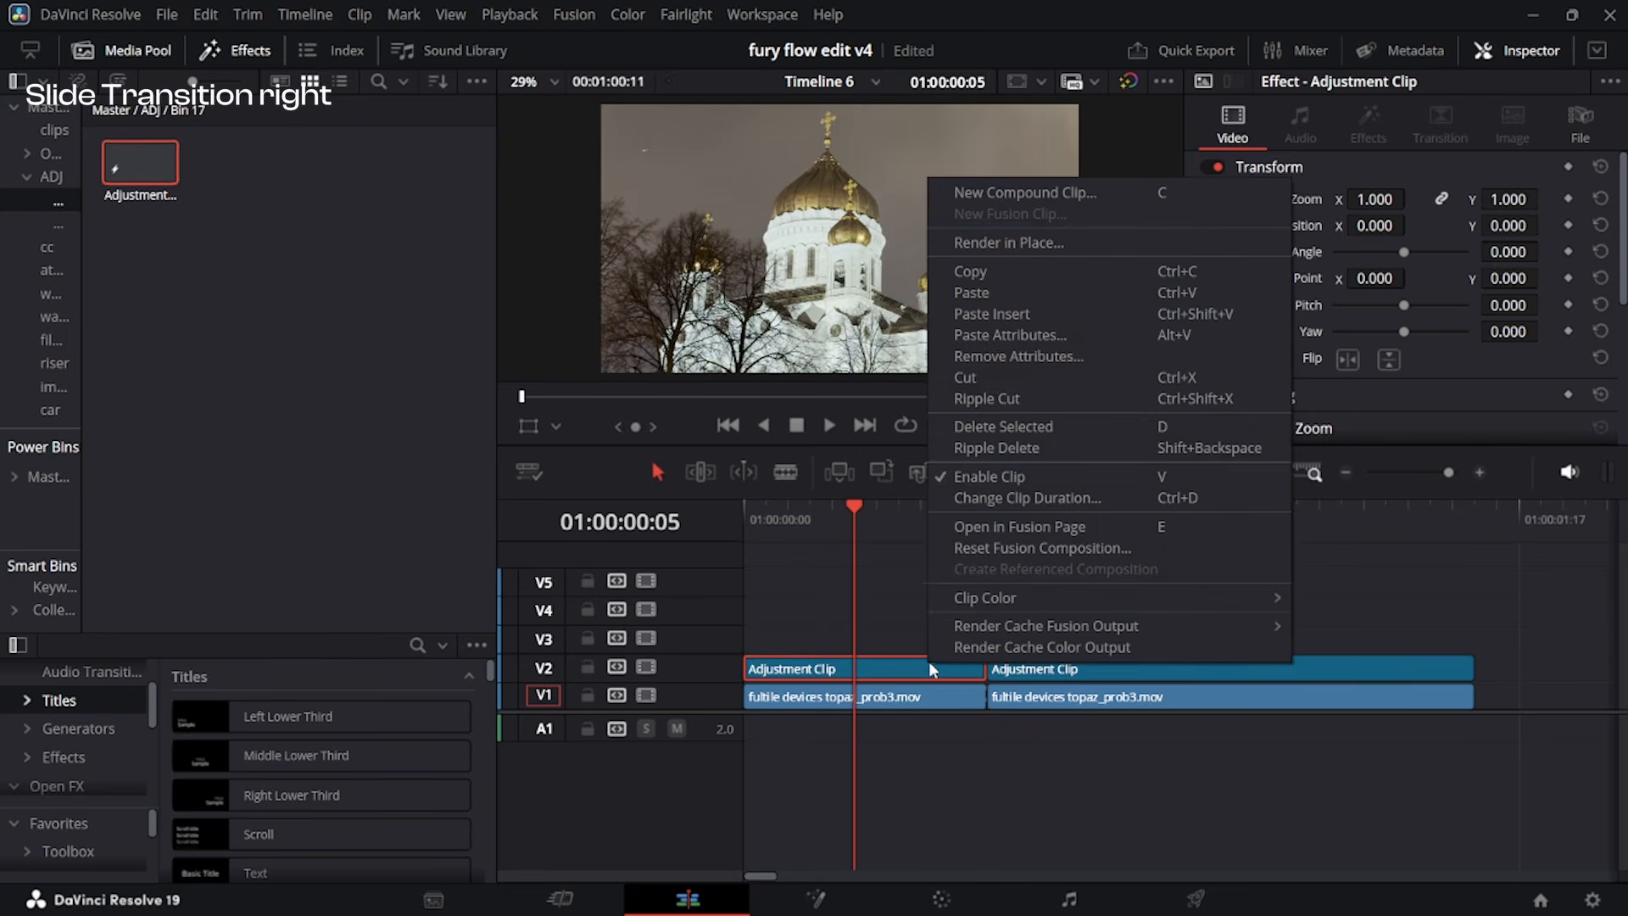
left_click(1128, 527)
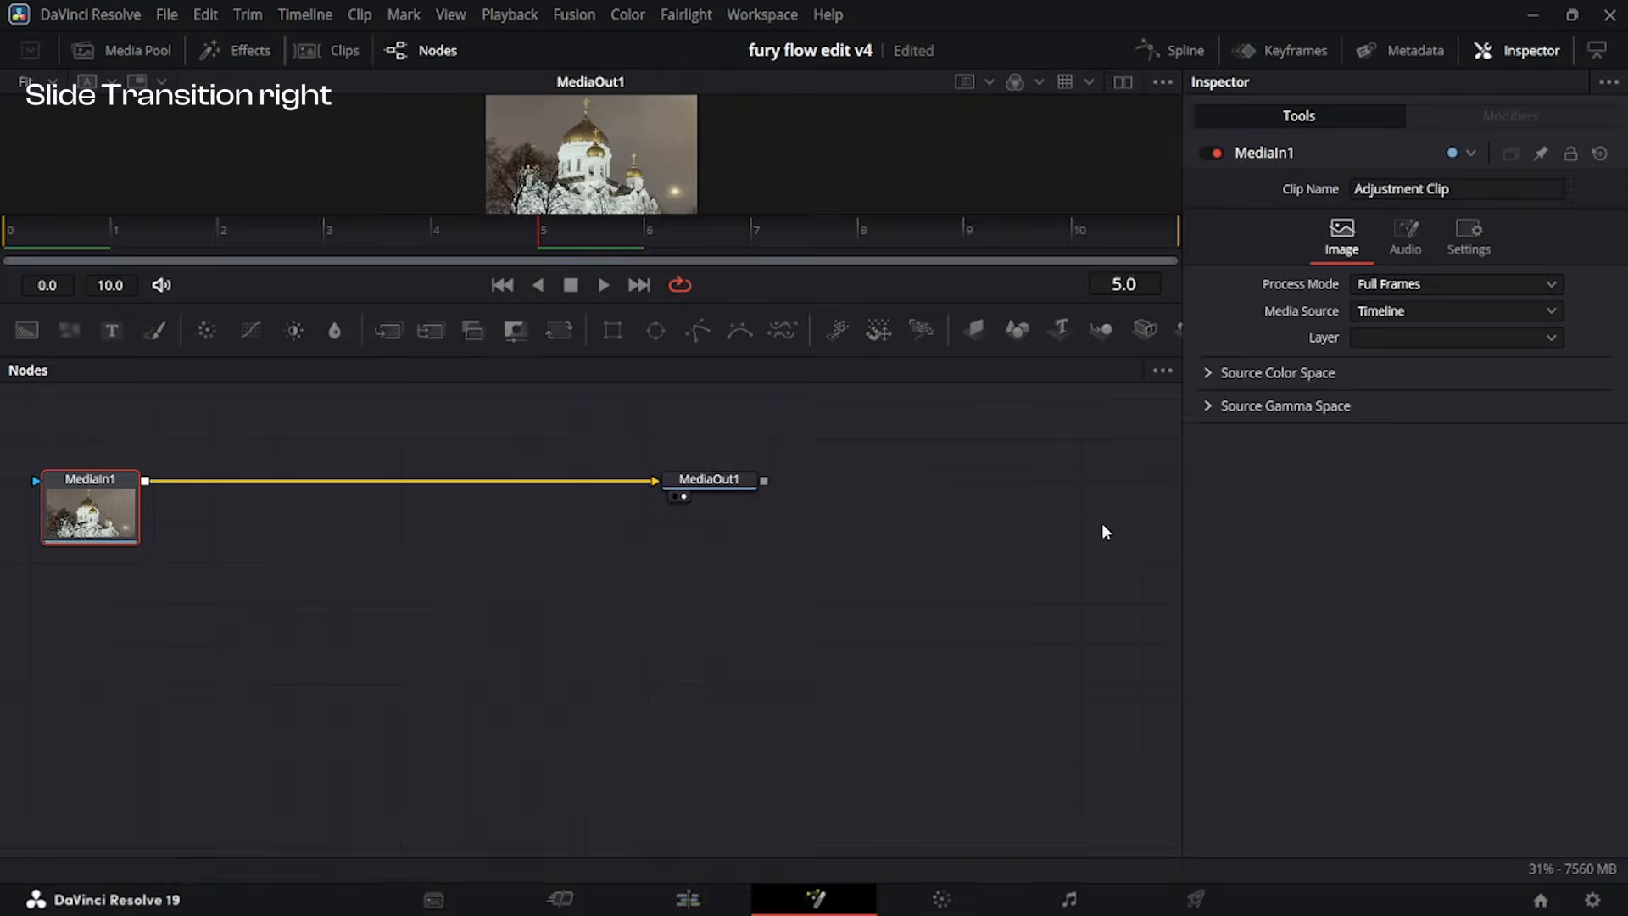
left_click(558, 556)
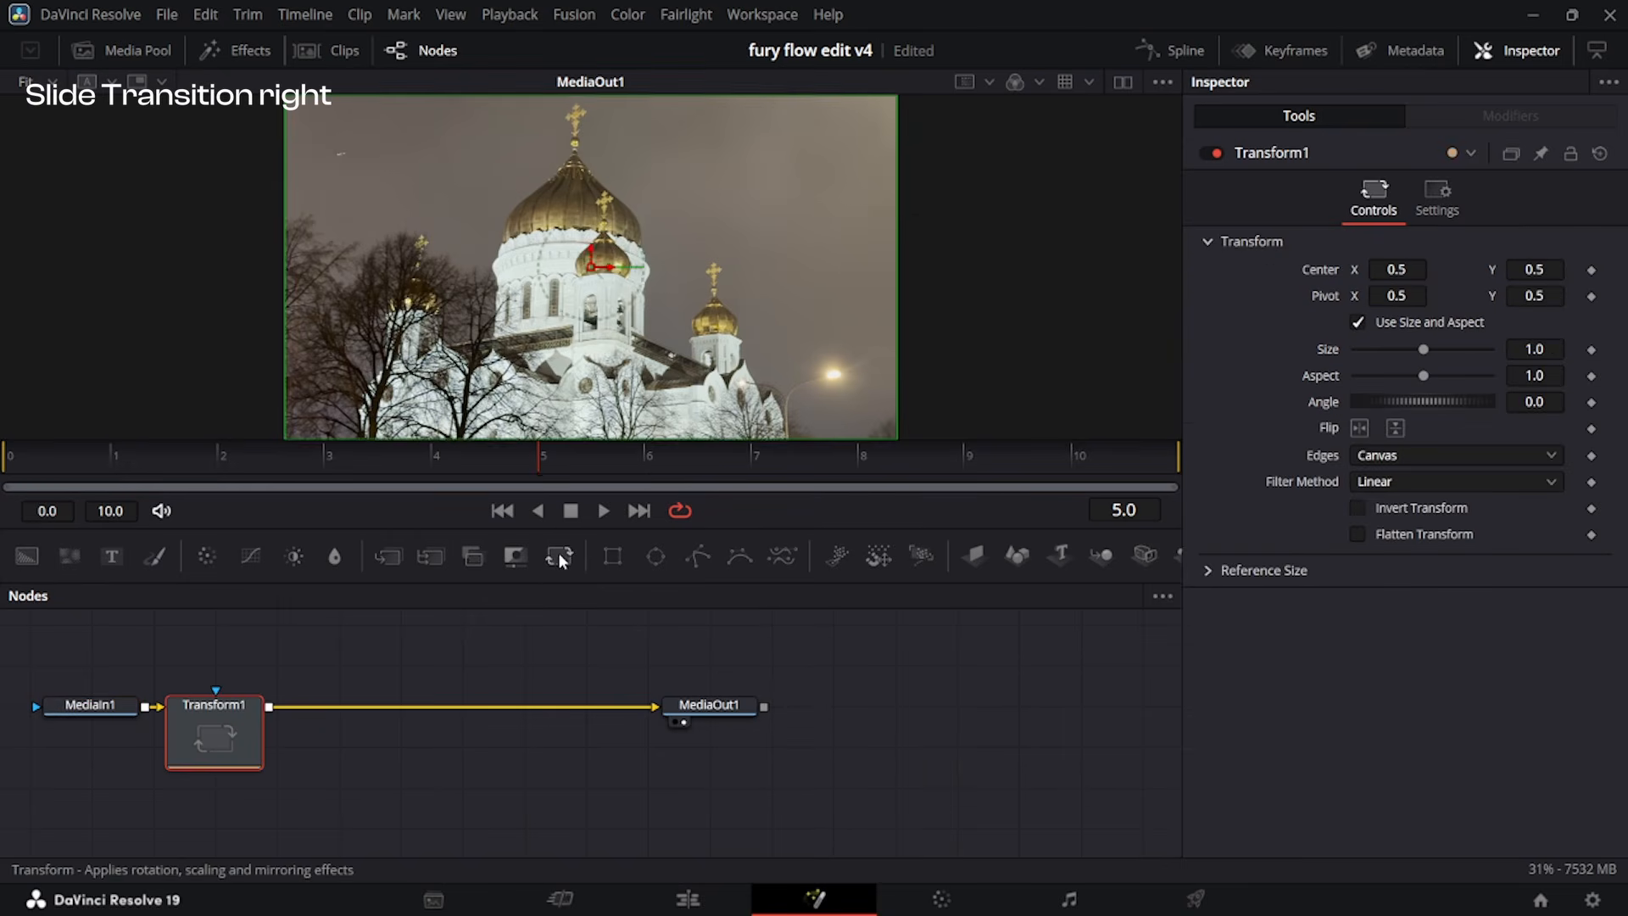
Keyframe the Transform's Center at frames 9 and 6, both at X 0.5, Y 0.5.
left_click(954, 475)
left_click_drag(991, 476, 1026, 522)
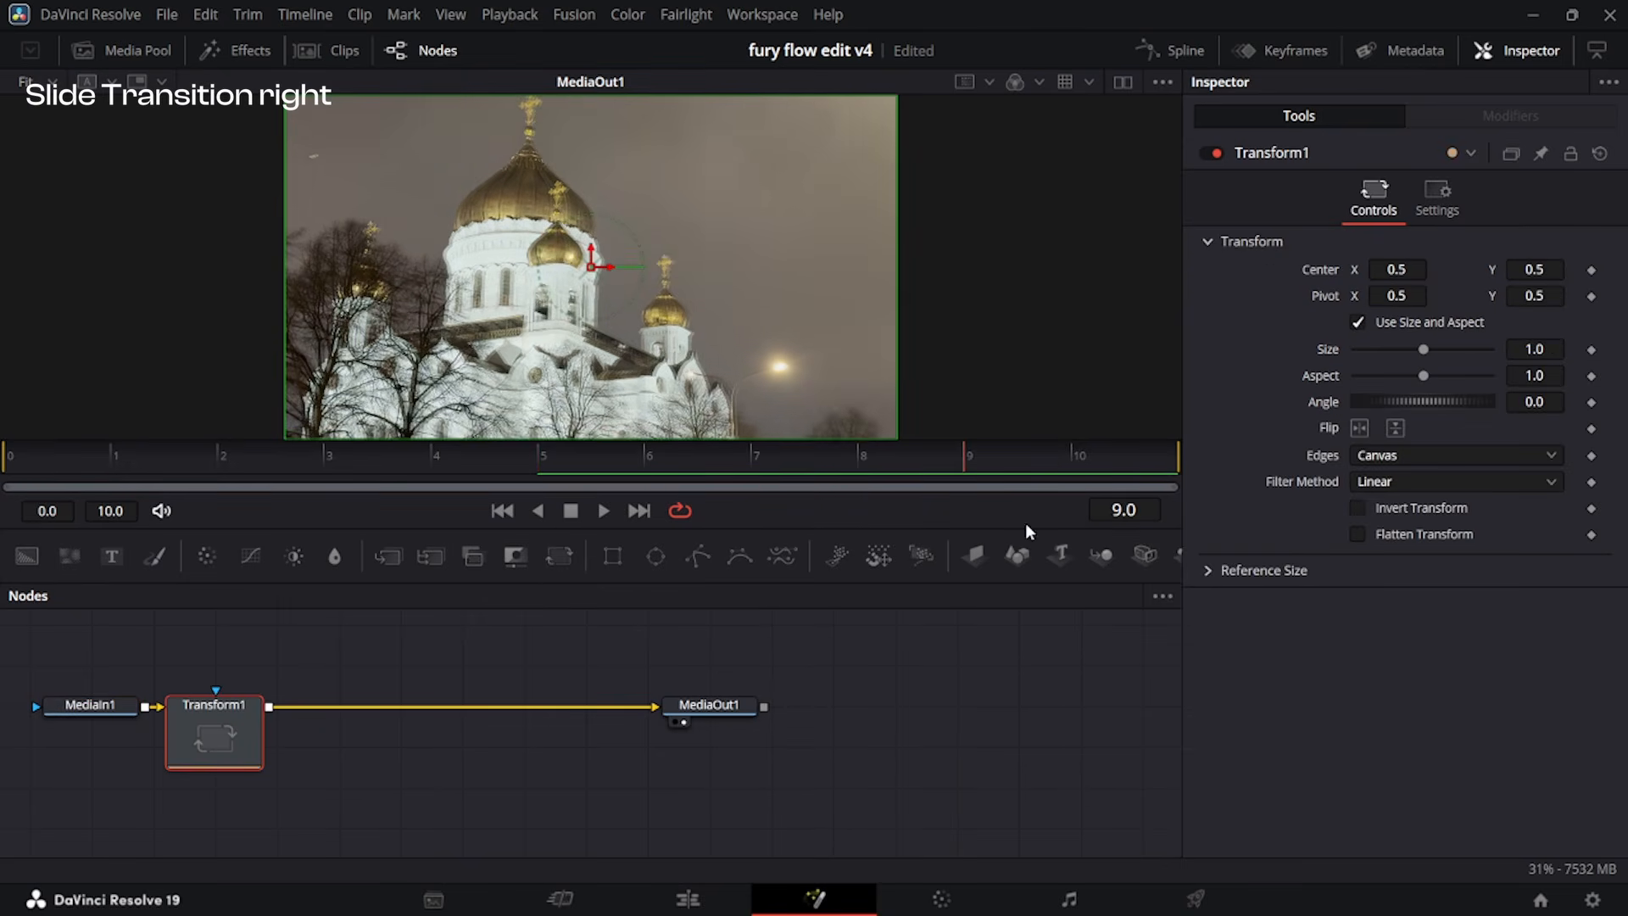
left_click(1592, 271)
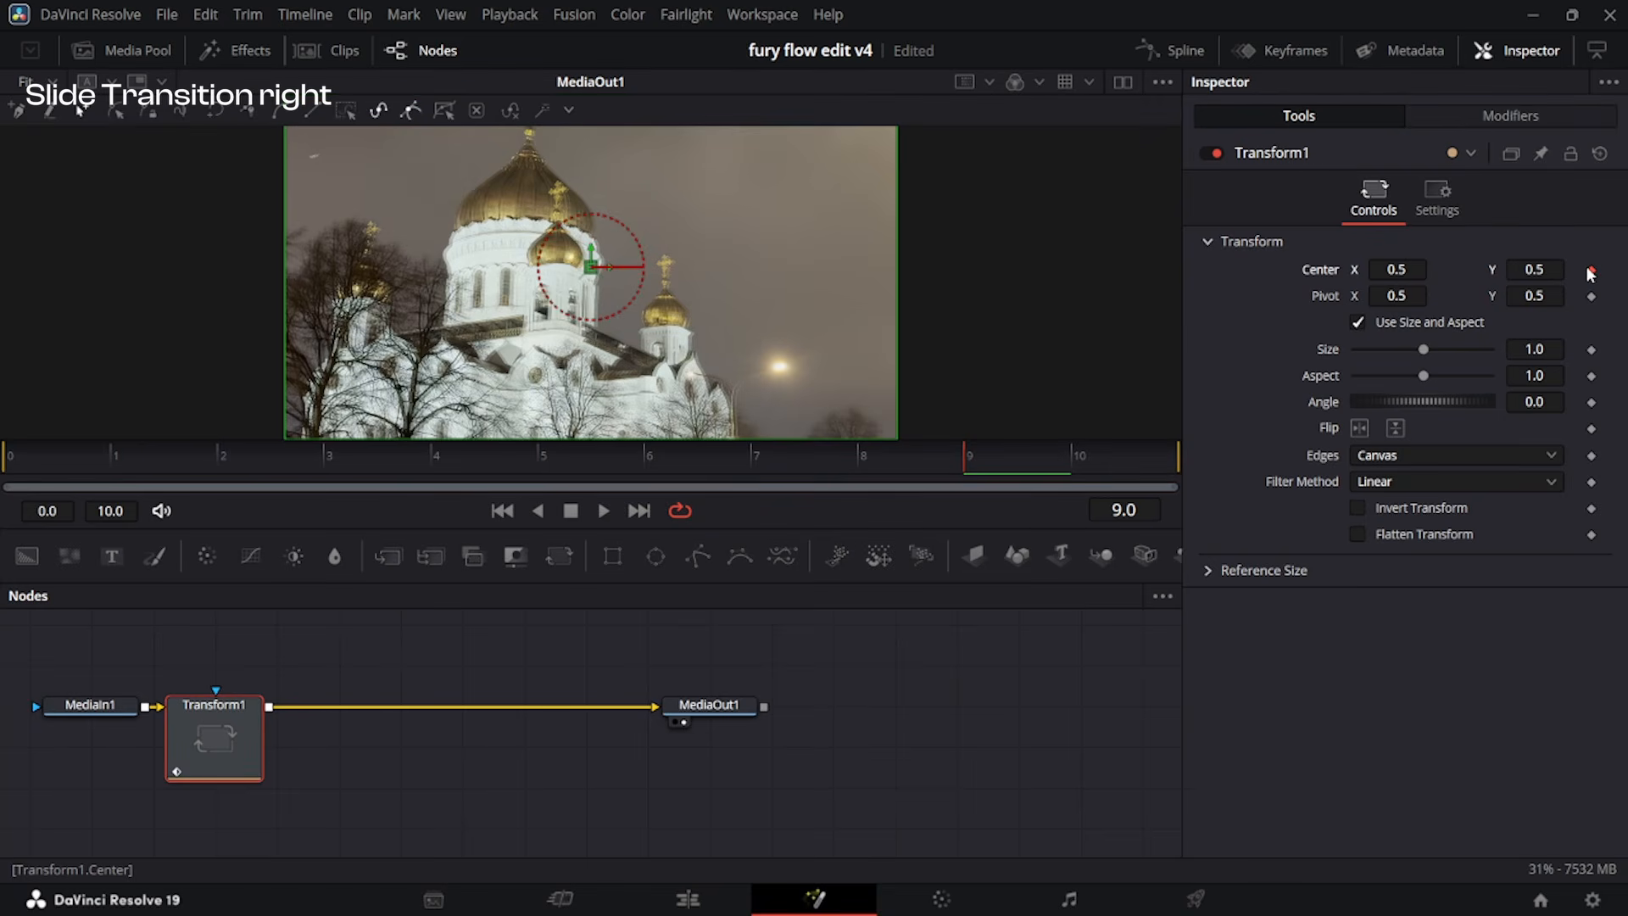
left_click_drag(965, 465, 649, 468)
left_click(1592, 270)
Set the Transform's Center X to 0.461 at frame 9 and its Edges to Mirror.
left_click_drag(891, 468, 981, 476)
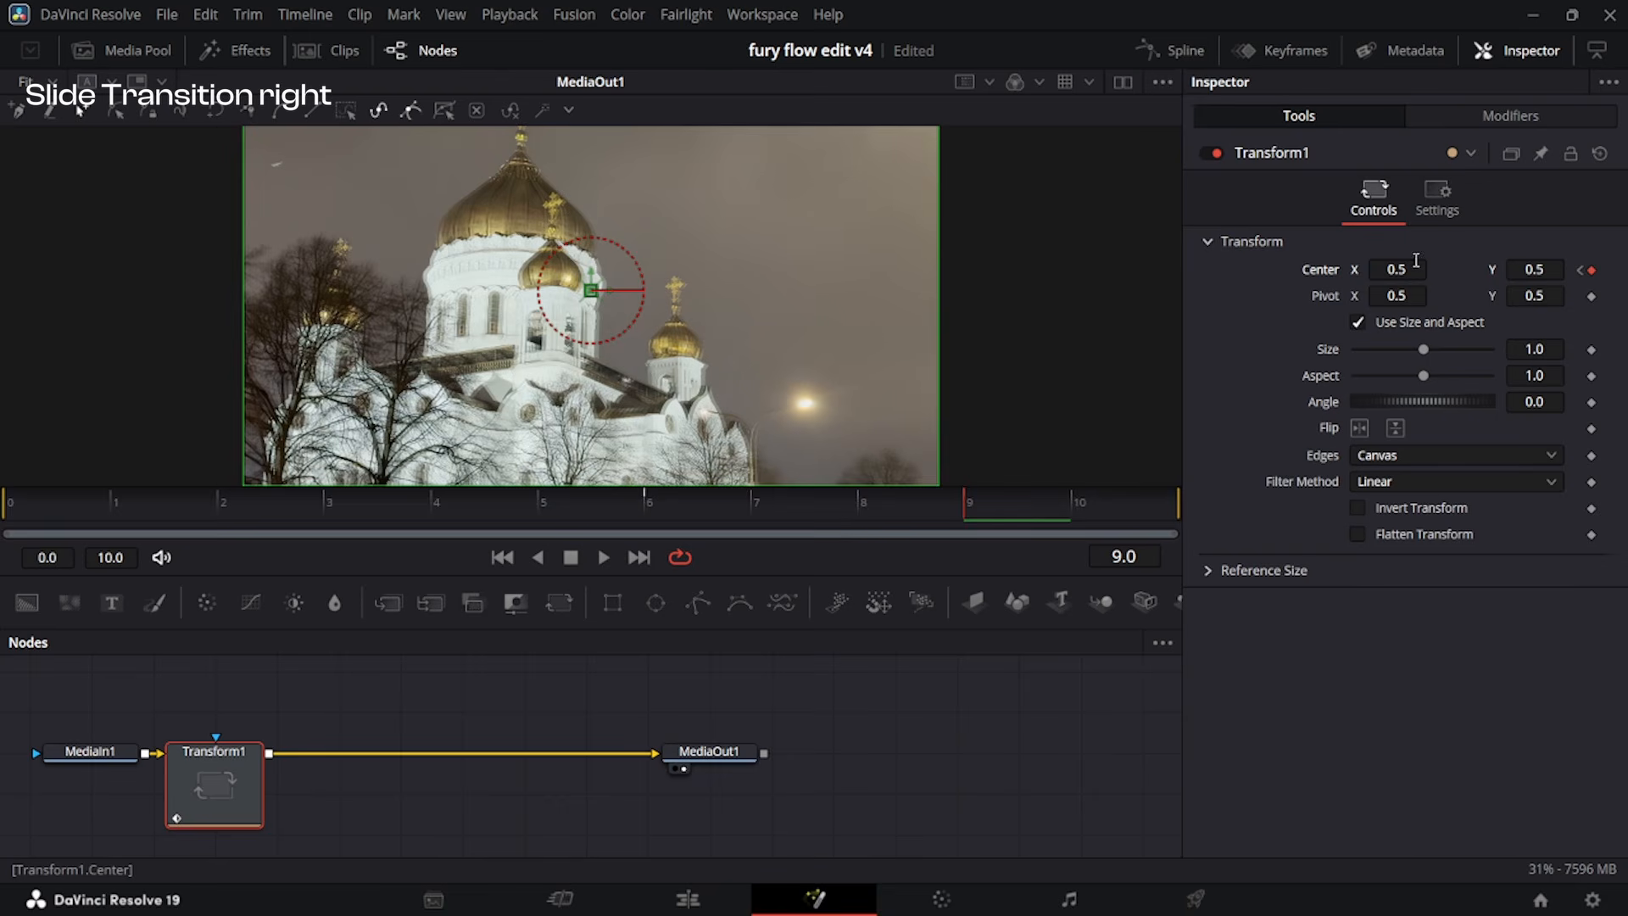
mouse_move(1416, 259)
left_mouse_down()
mouse_move(1384, 260)
mouse_move(1413, 267)
left_mouse_up()
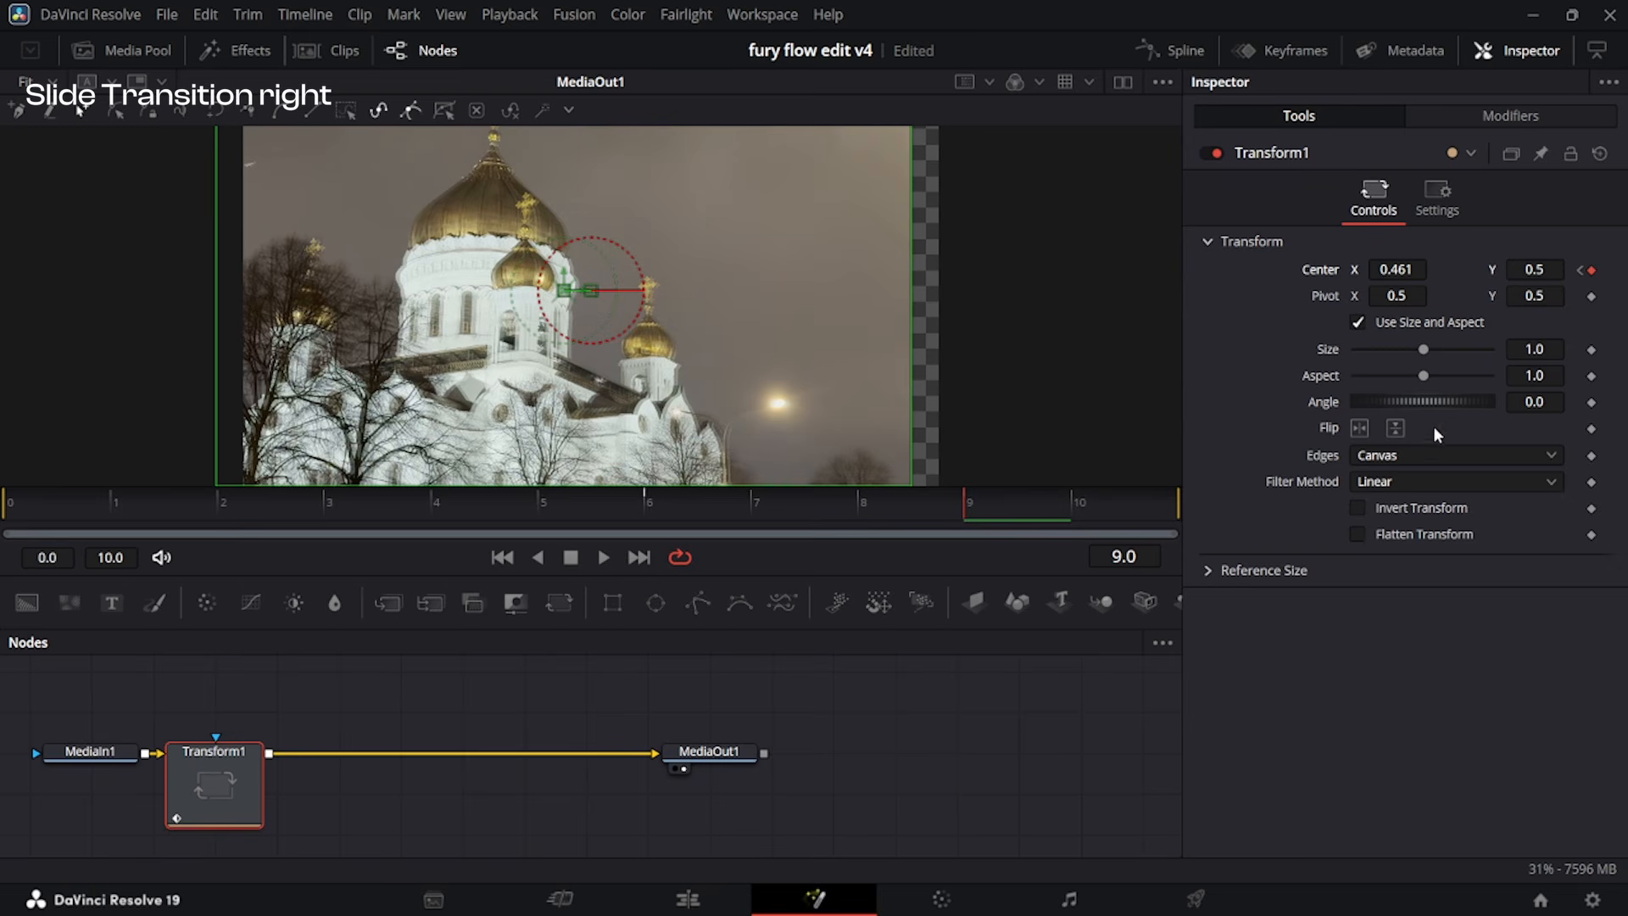
left_click(1396, 458)
left_click(1387, 562)
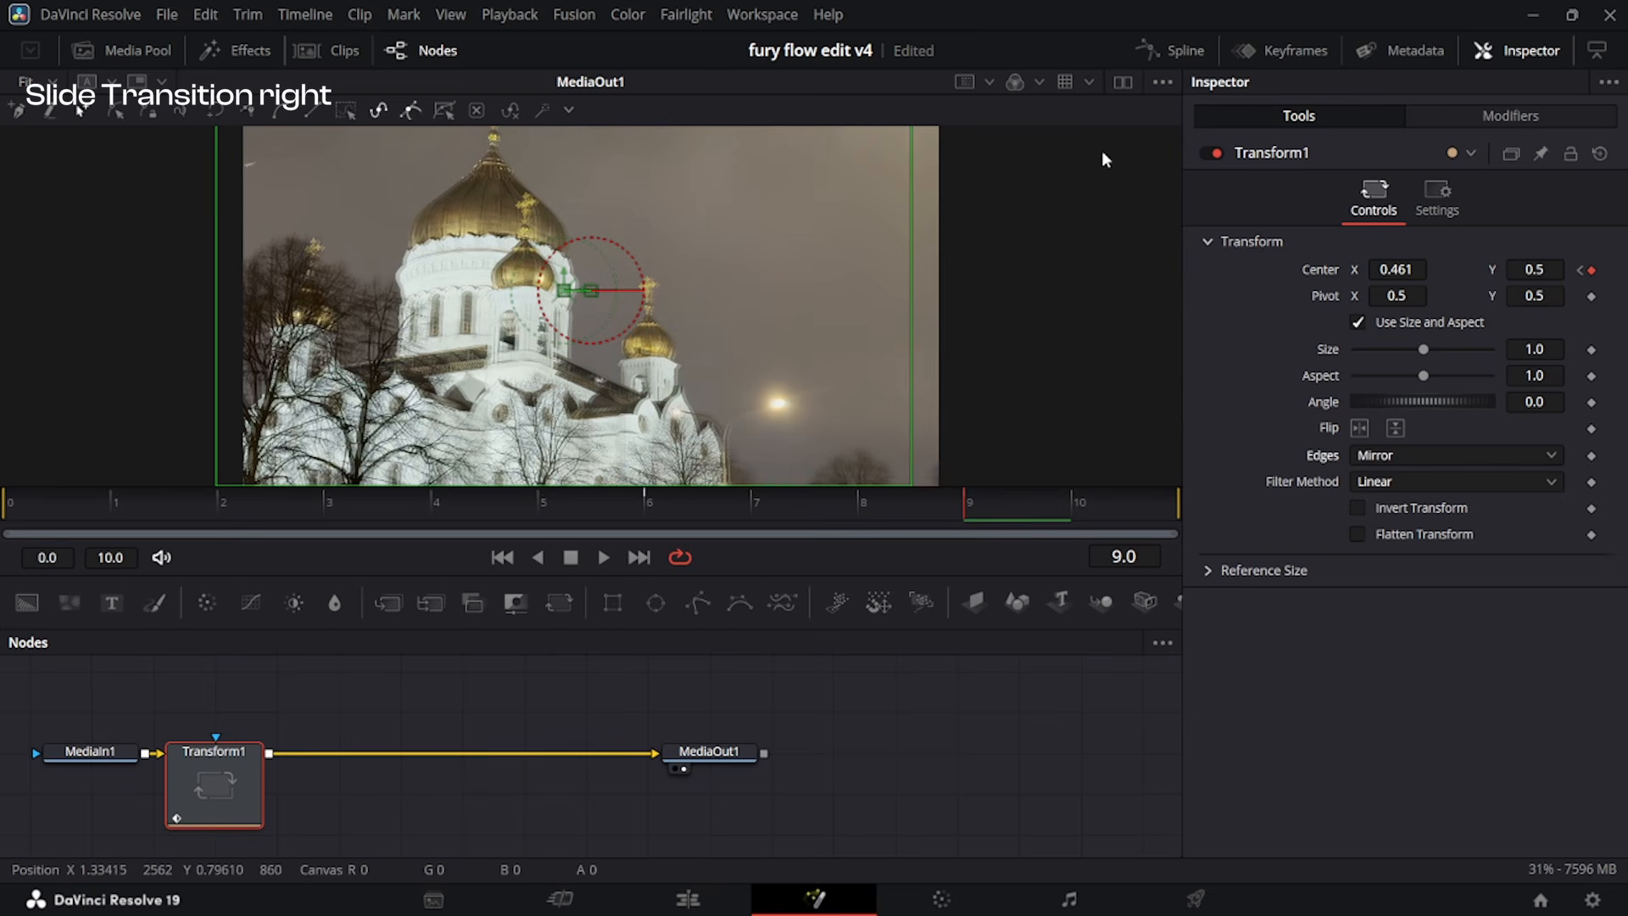
Smooth the Center displacement curve and move both handles to about frame 9 near value 0 for a sharp ease-in.
left_click(1173, 49)
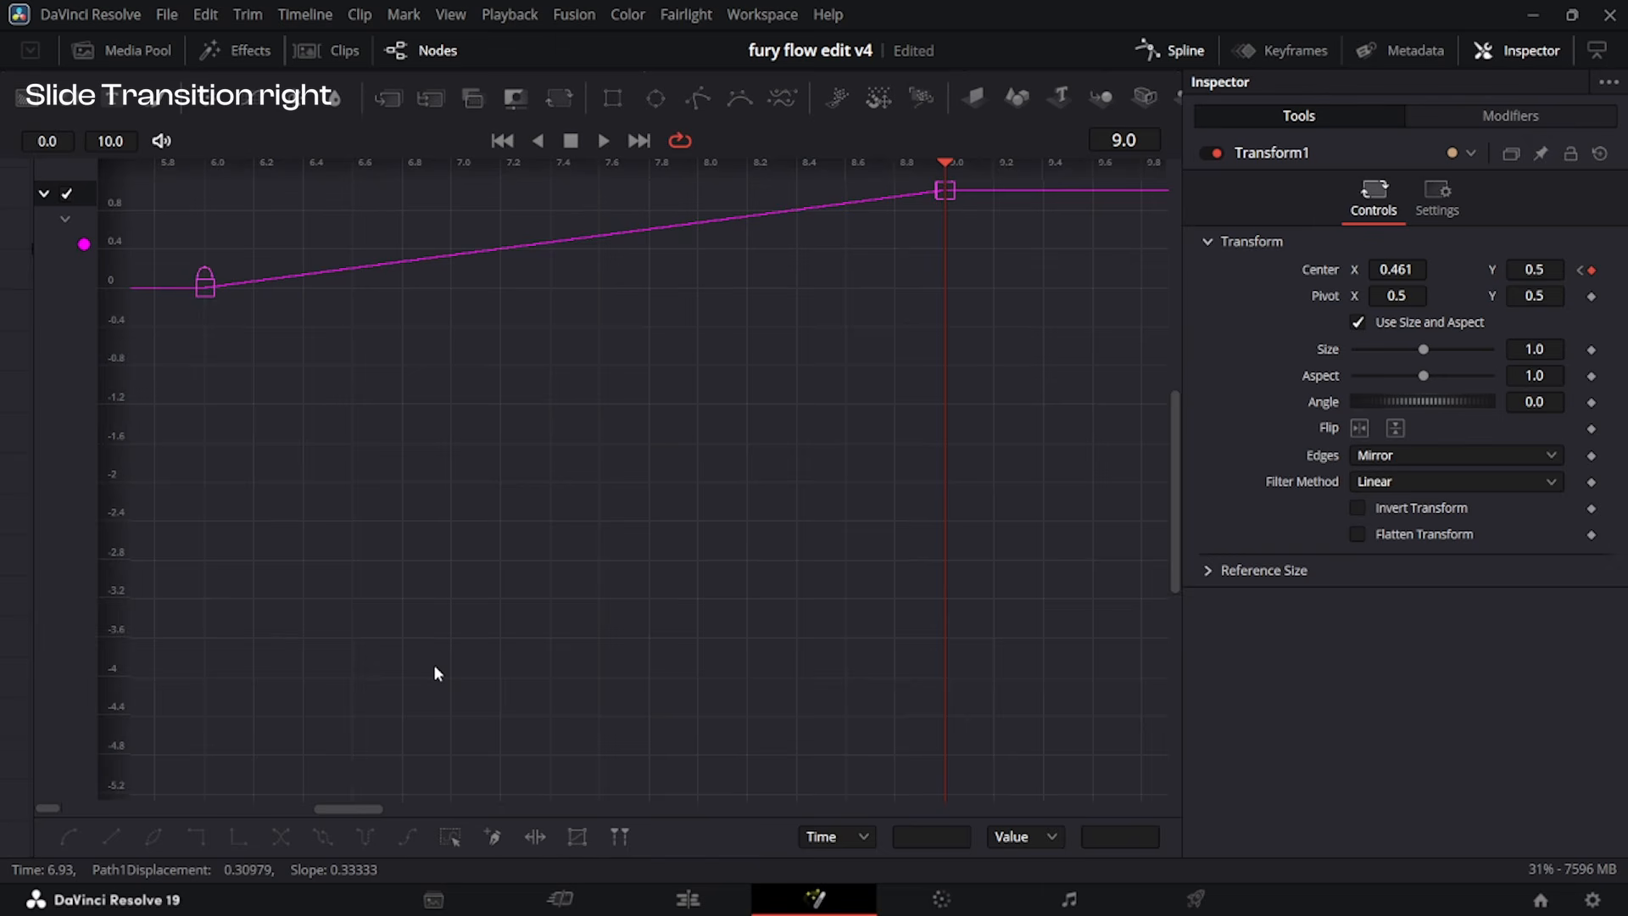
key("ctrl+a")
key("shift+s")
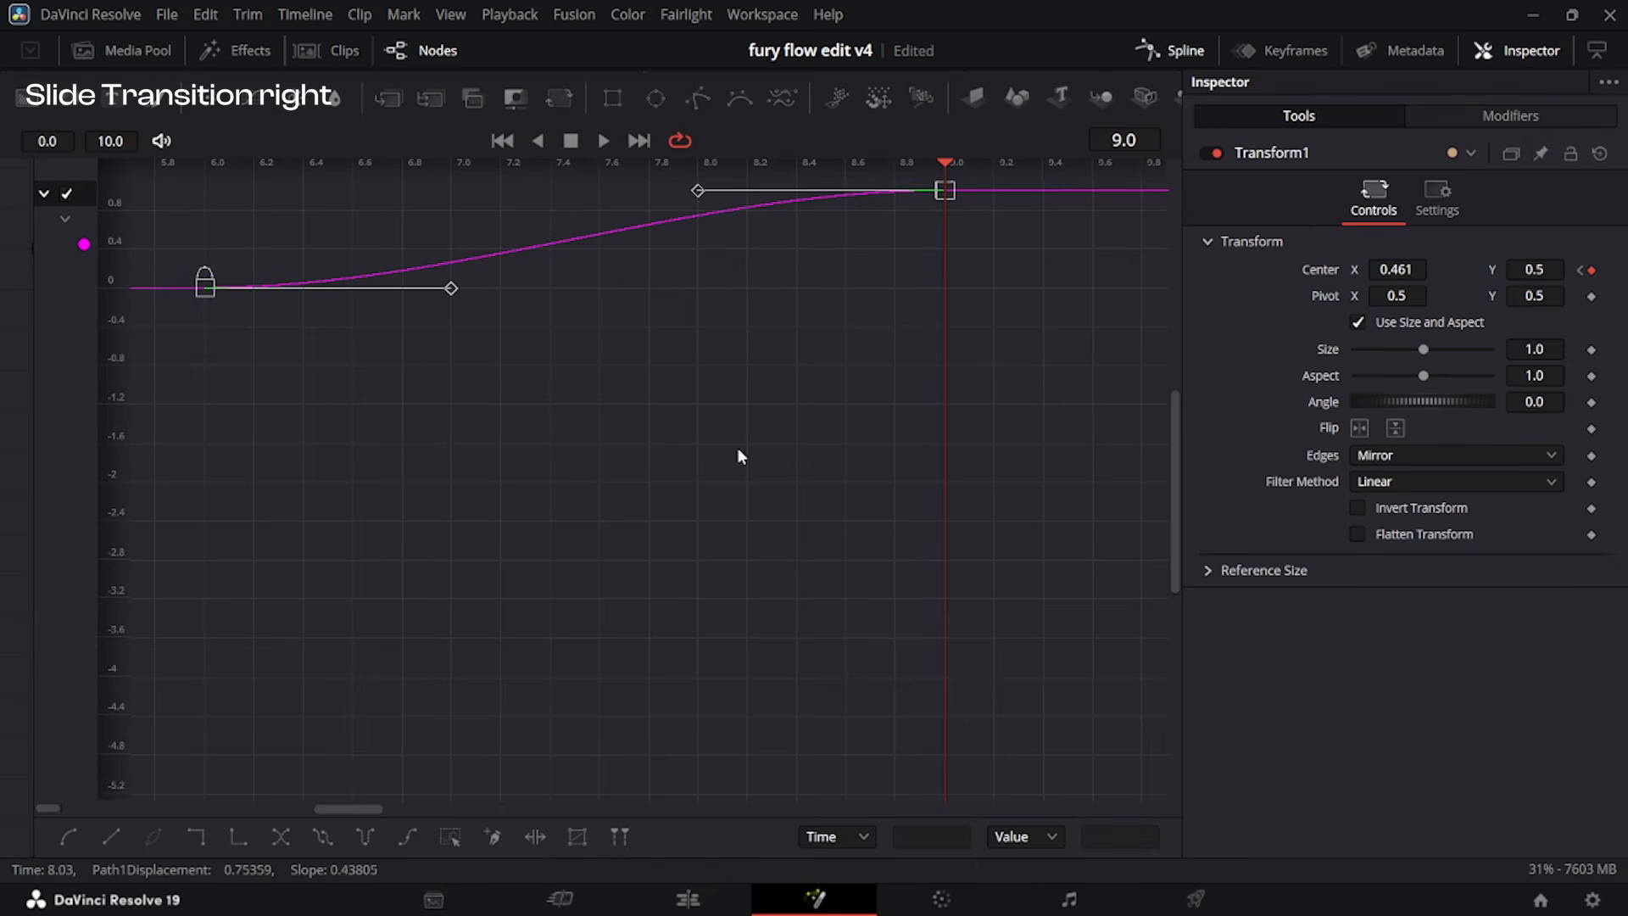
key("ctrl+f")
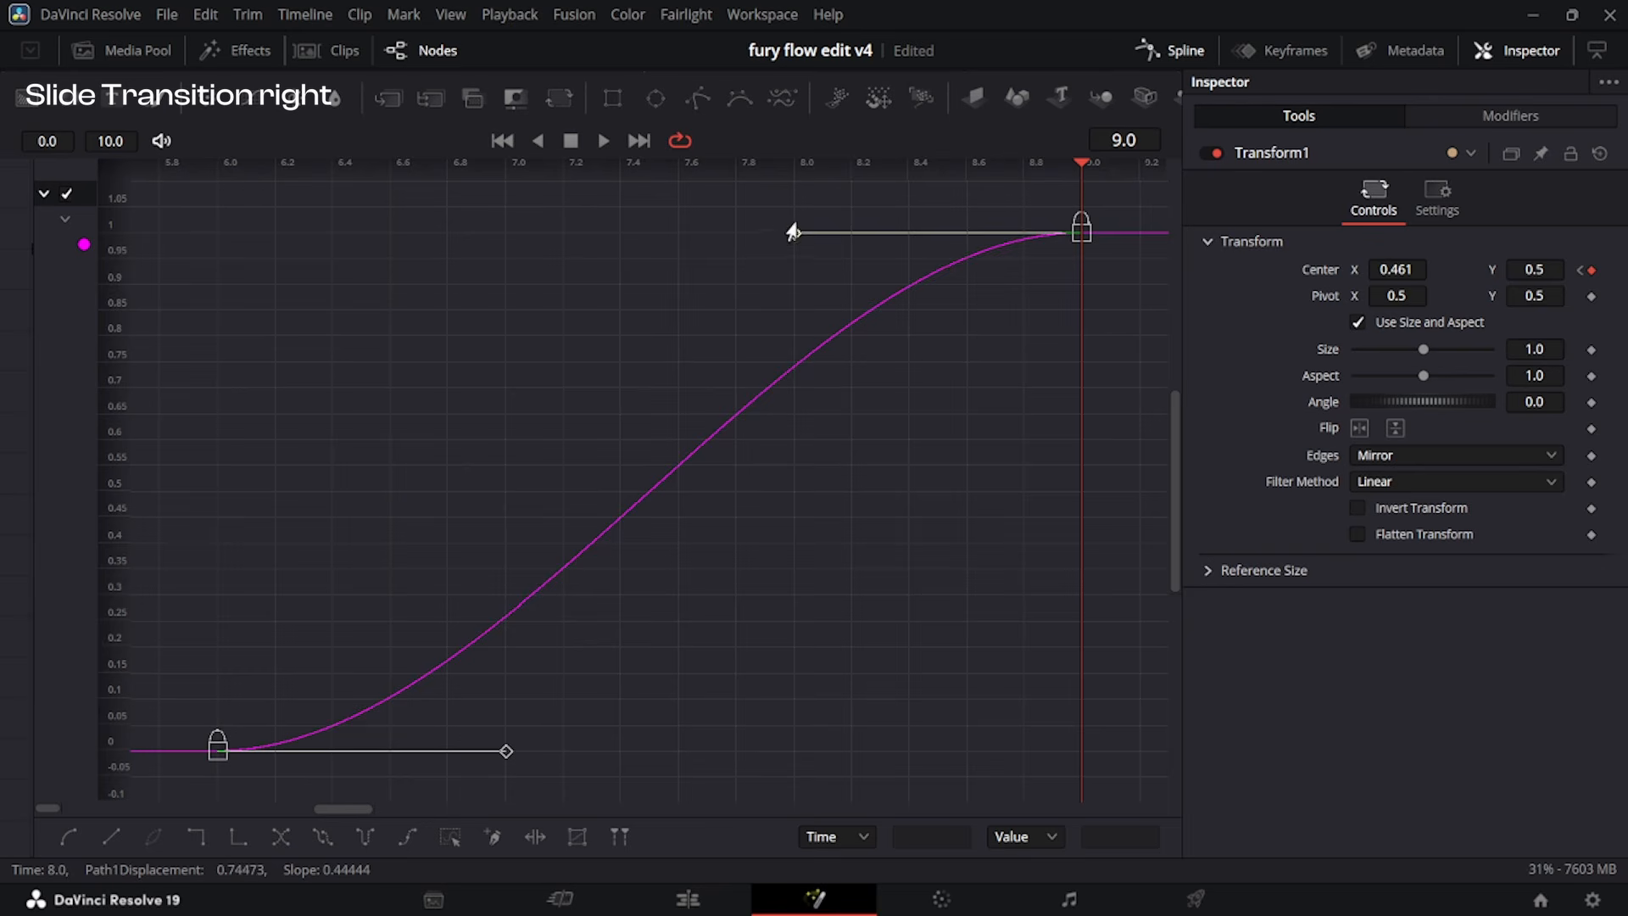
left_click_drag(793, 234, 1082, 790)
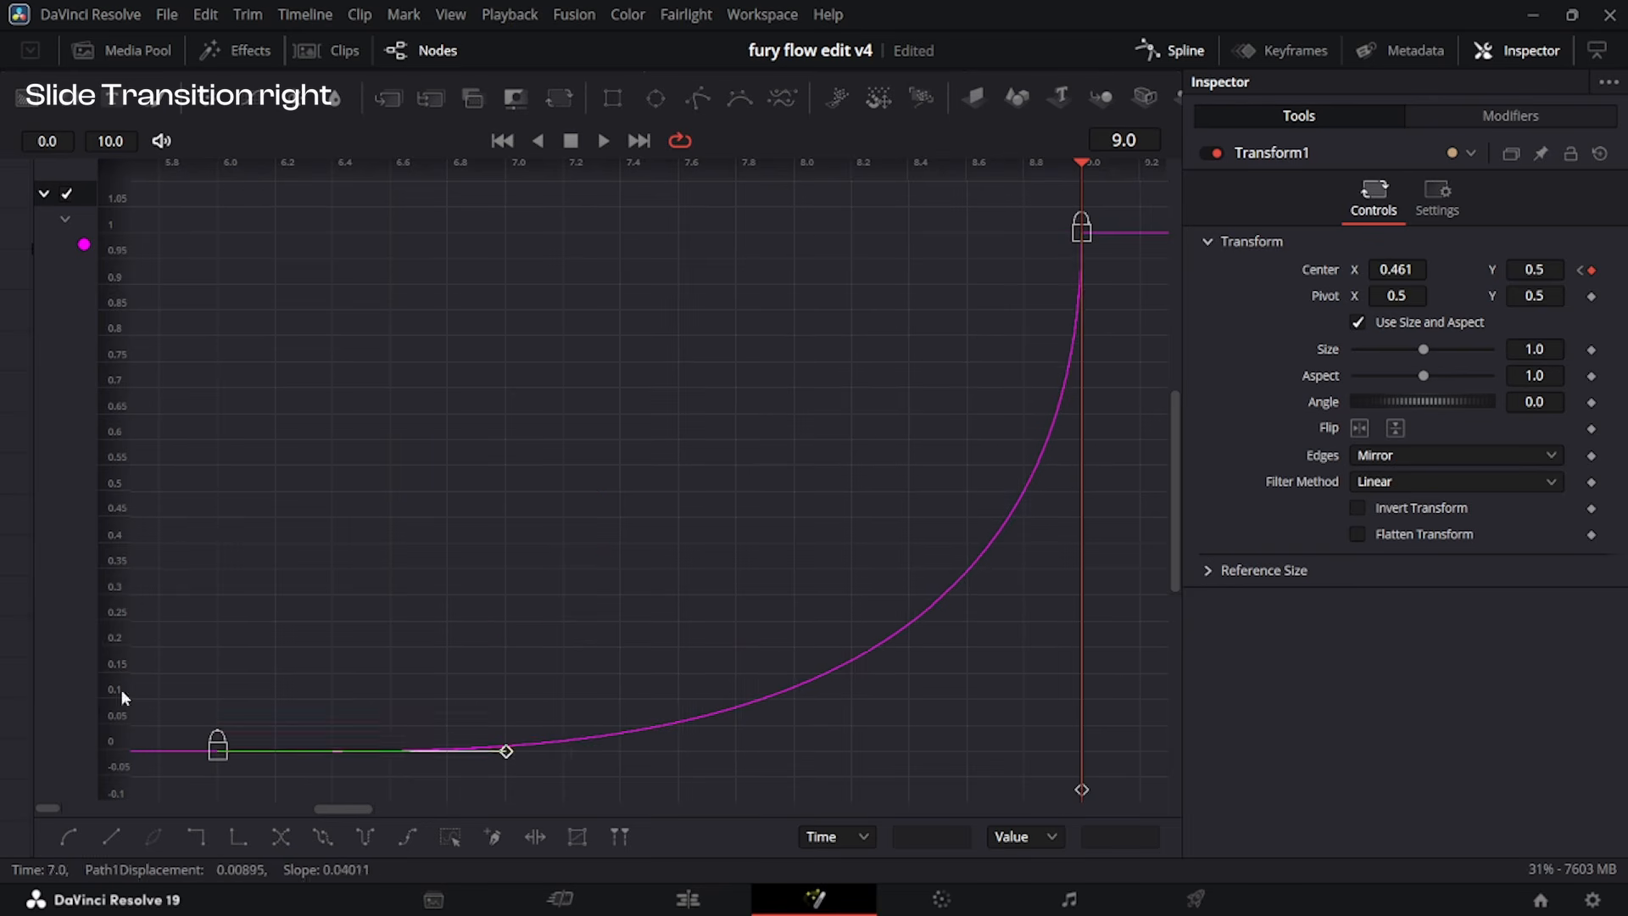
mouse_move(1084, 768)
left_mouse_down()
mouse_move(1070, 780)
mouse_move(1082, 768)
left_mouse_up()
left_click_drag(511, 763, 1079, 755)
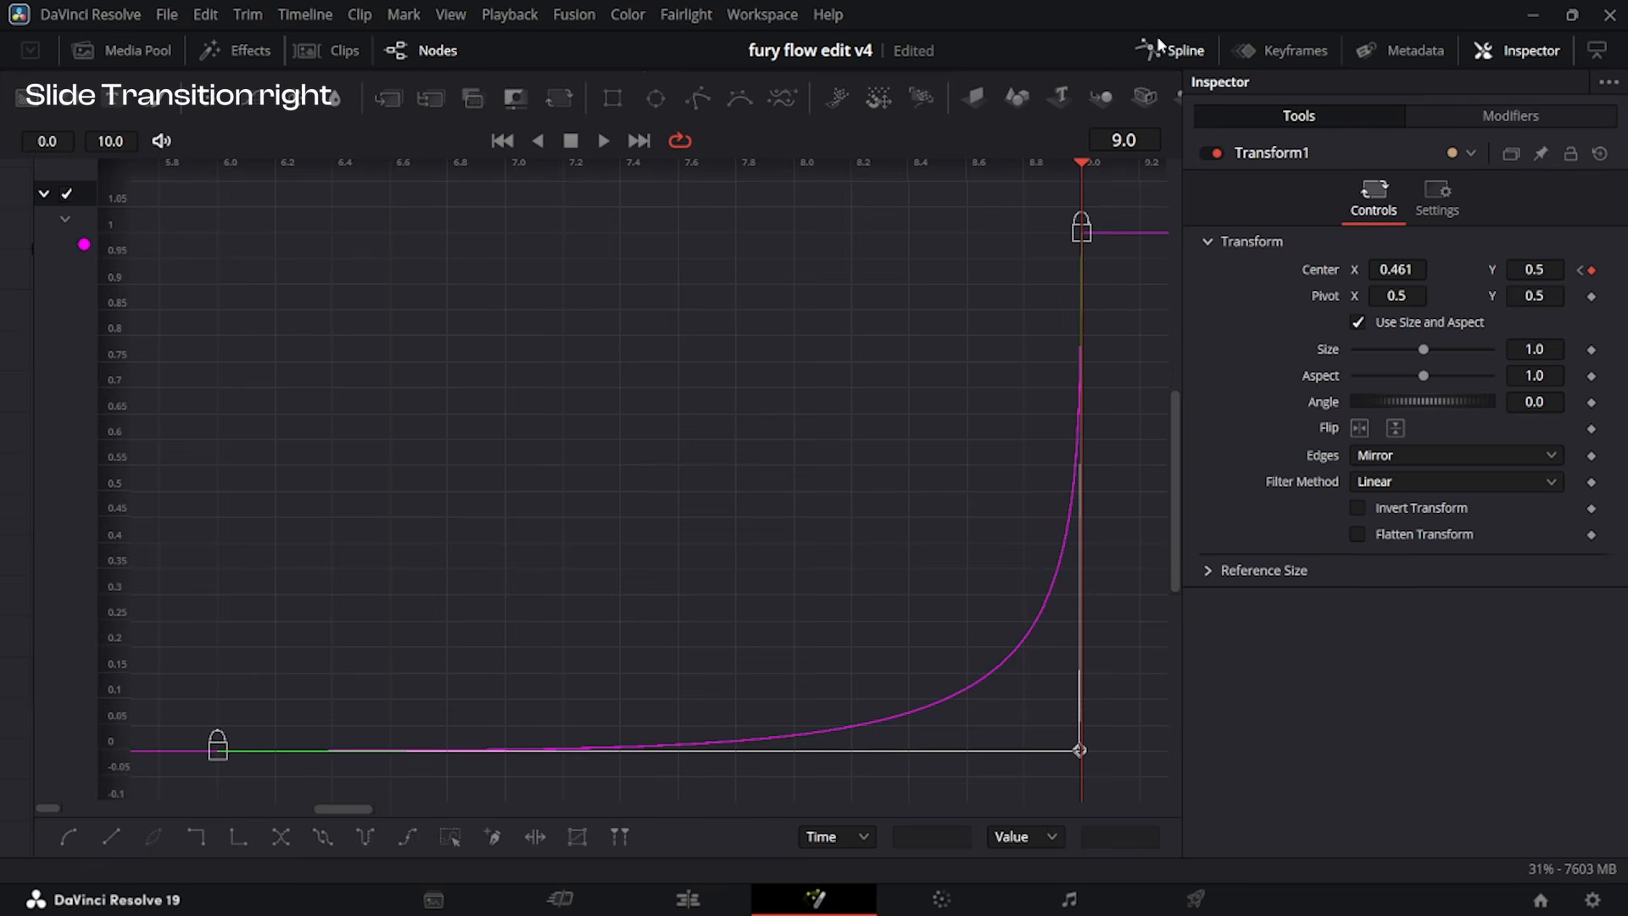
left_click(1175, 50)
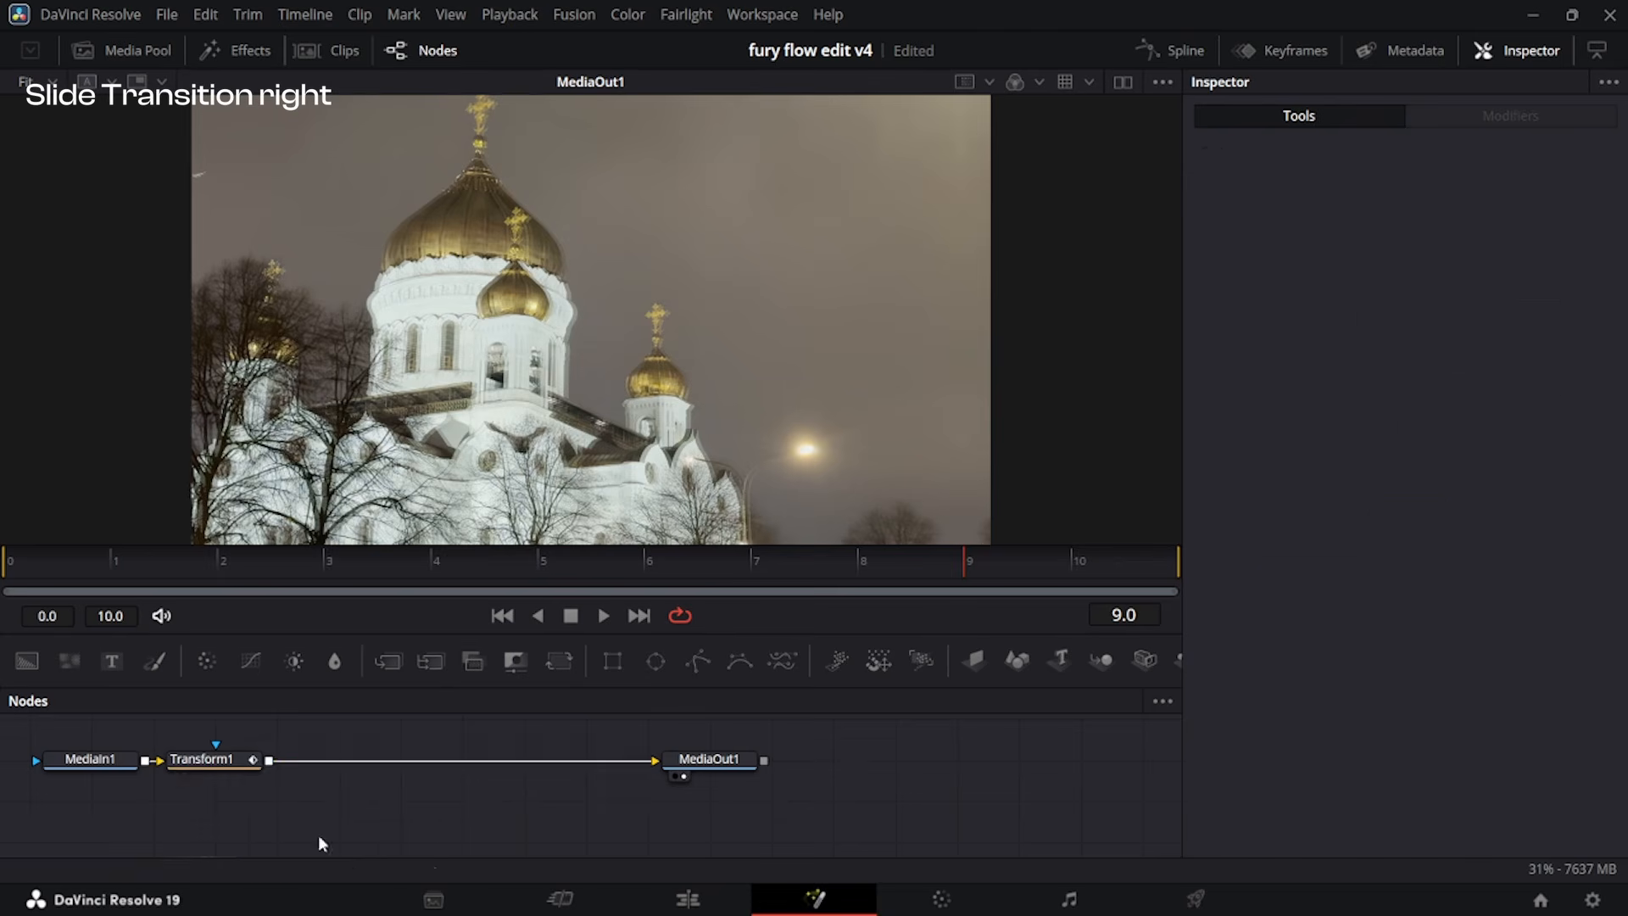
Insert the ekawaTool_EasyOffset tool after Transform1.
left_click(206, 770)
key("shift+space")
type("easy")
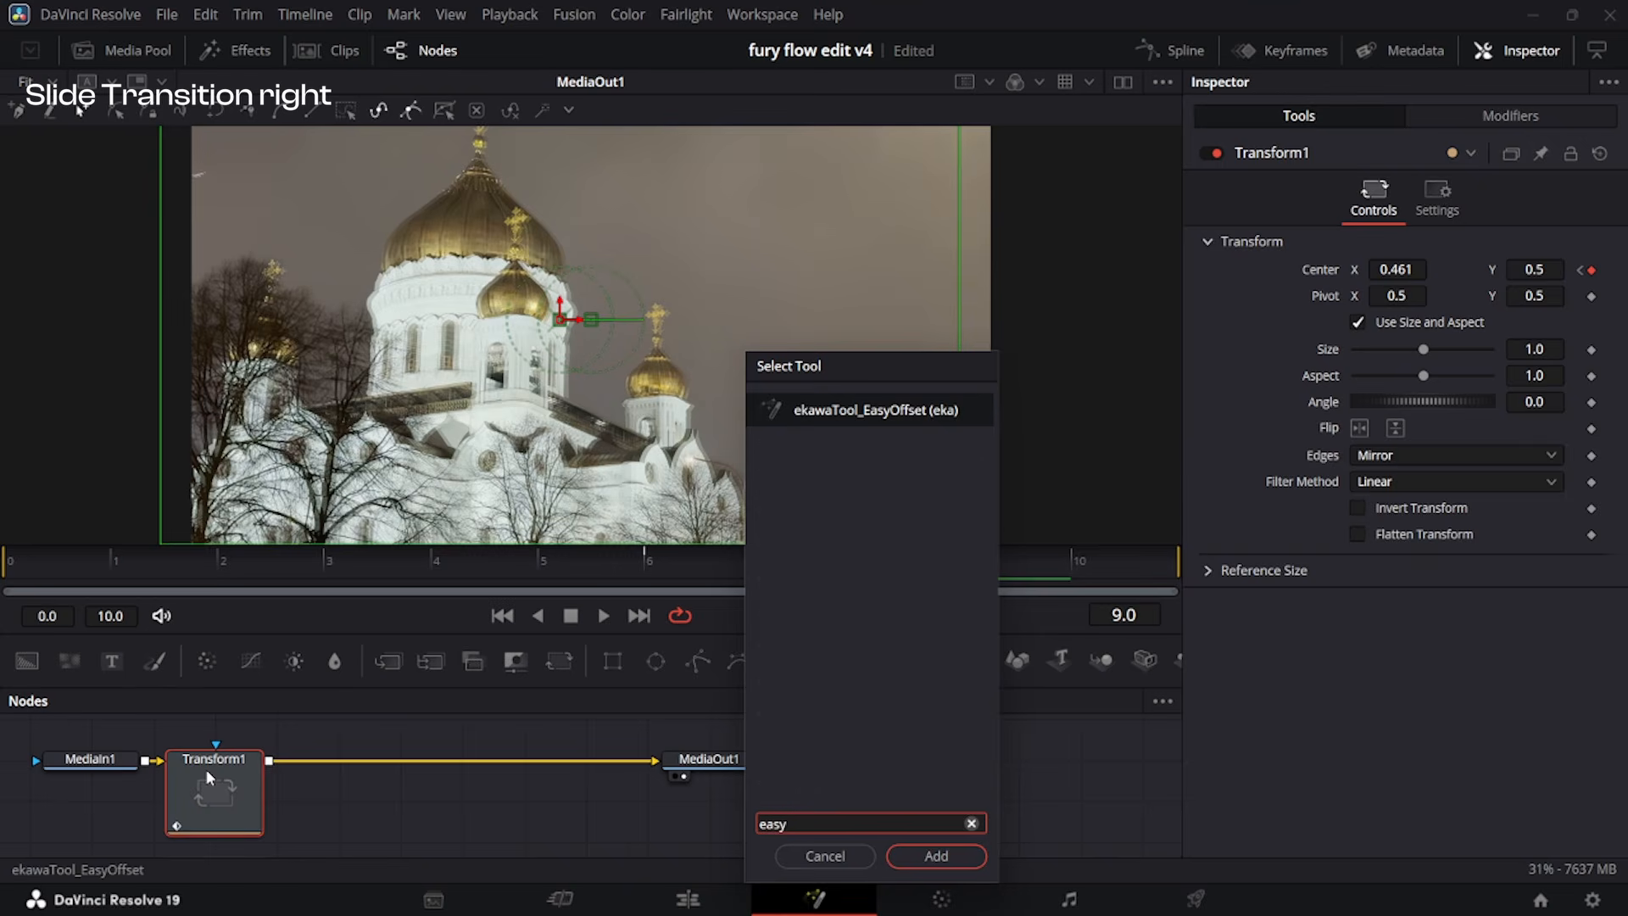
key("Return")
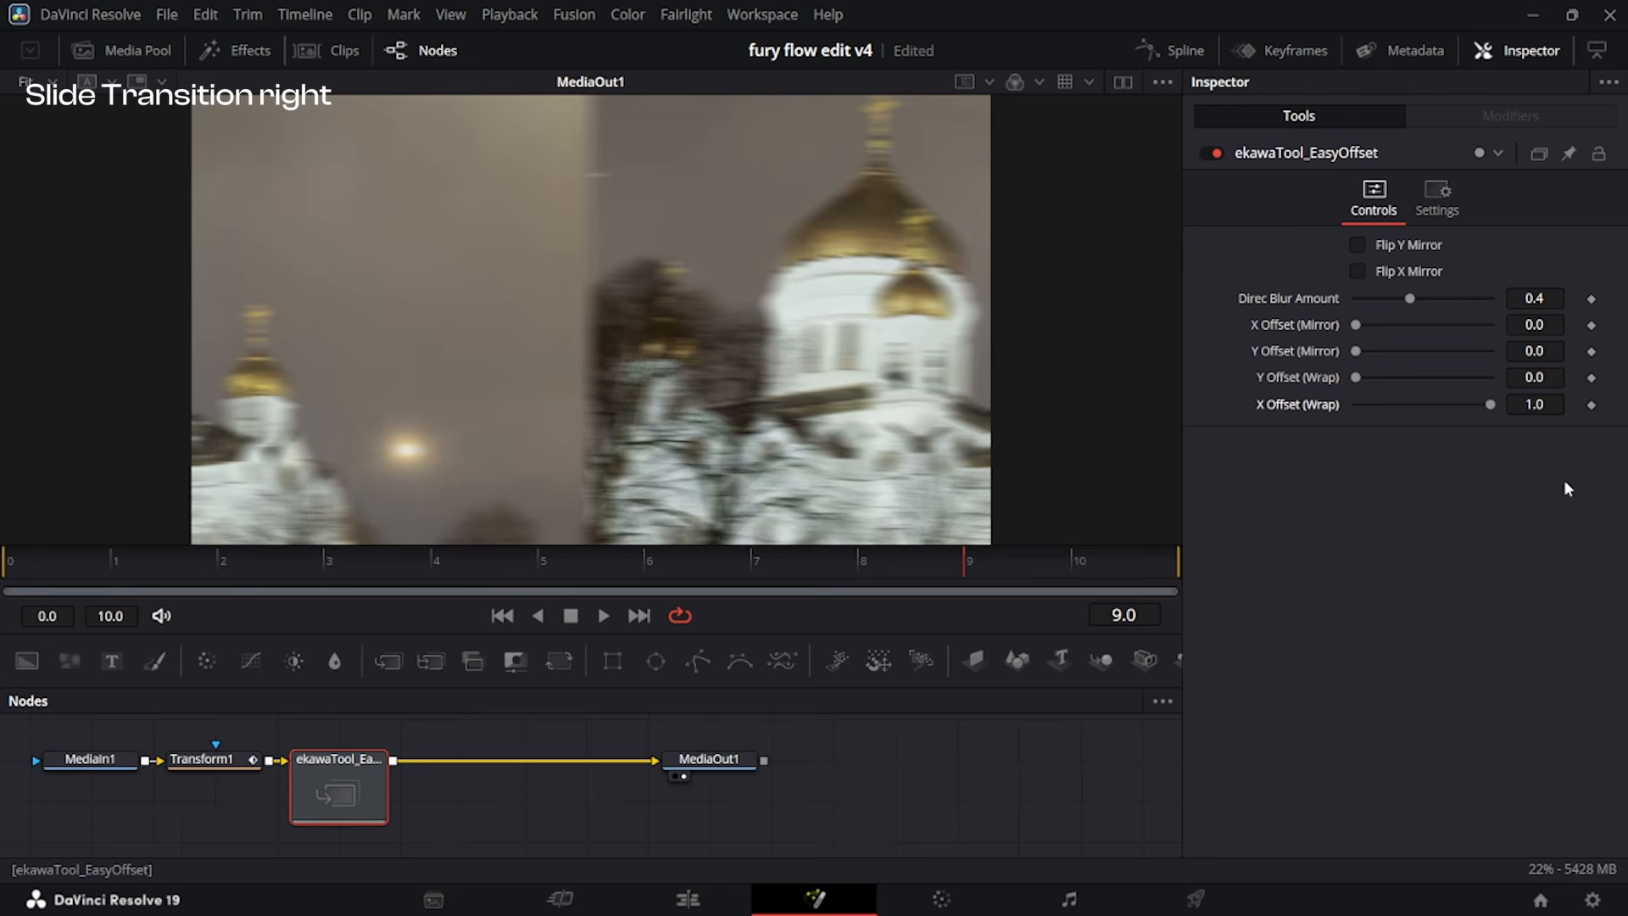
Keyframe EasyOffset's X Offset (Wrap) at 0.0 on frame 9 and 1.0 on frame 10, and preview the motion.
left_click(1593, 407)
left_click(1179, 572)
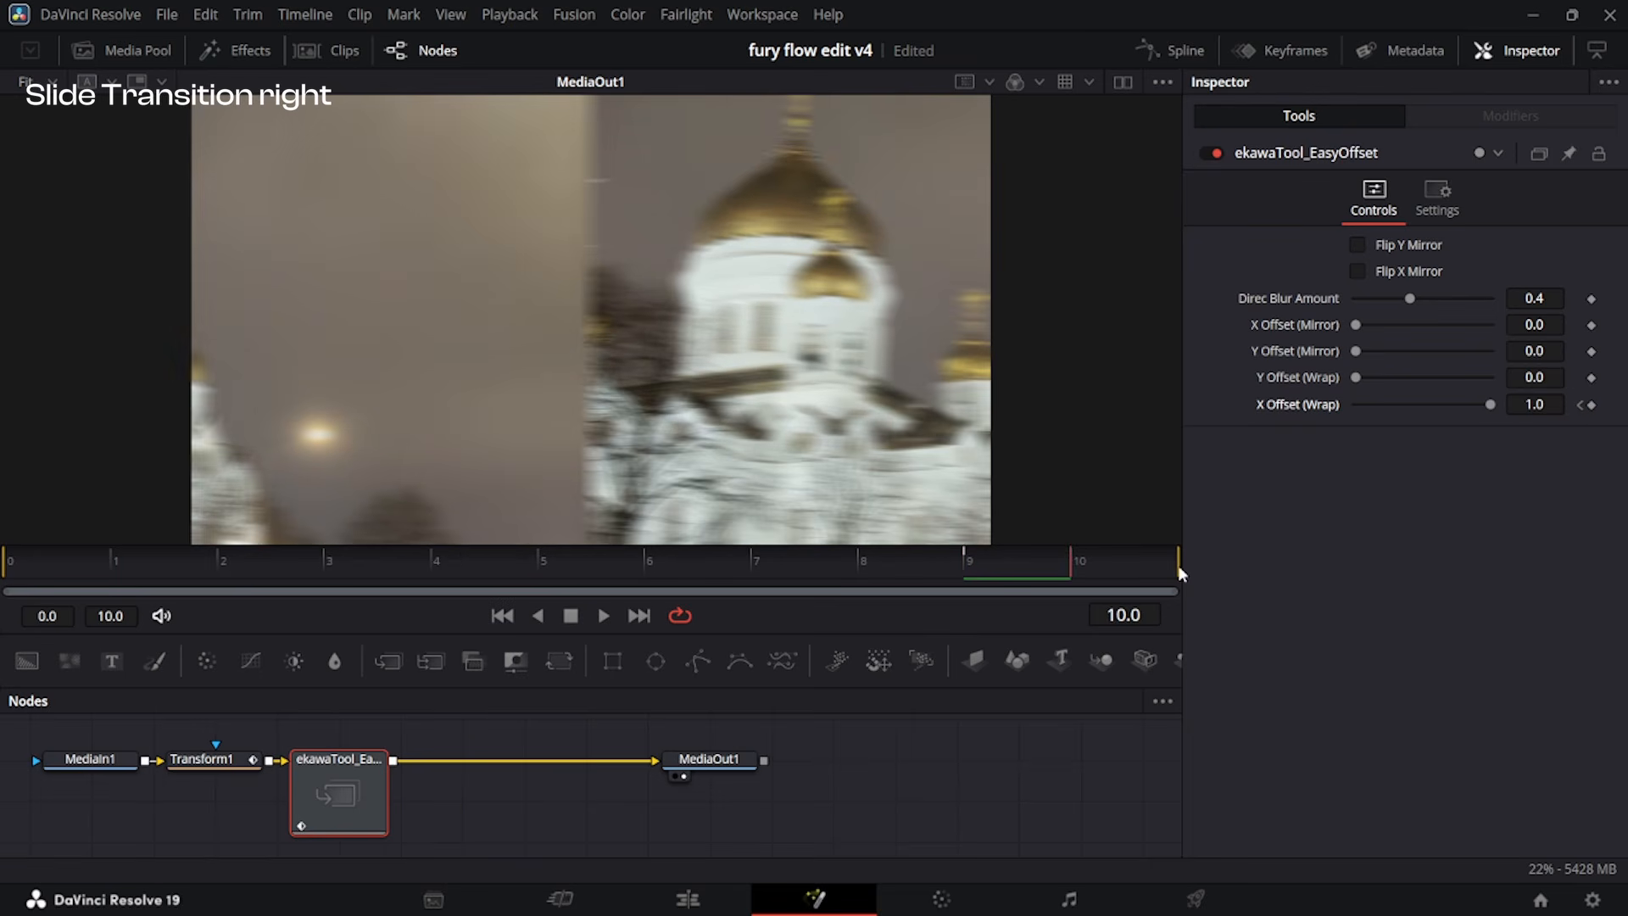
left_click(1583, 407)
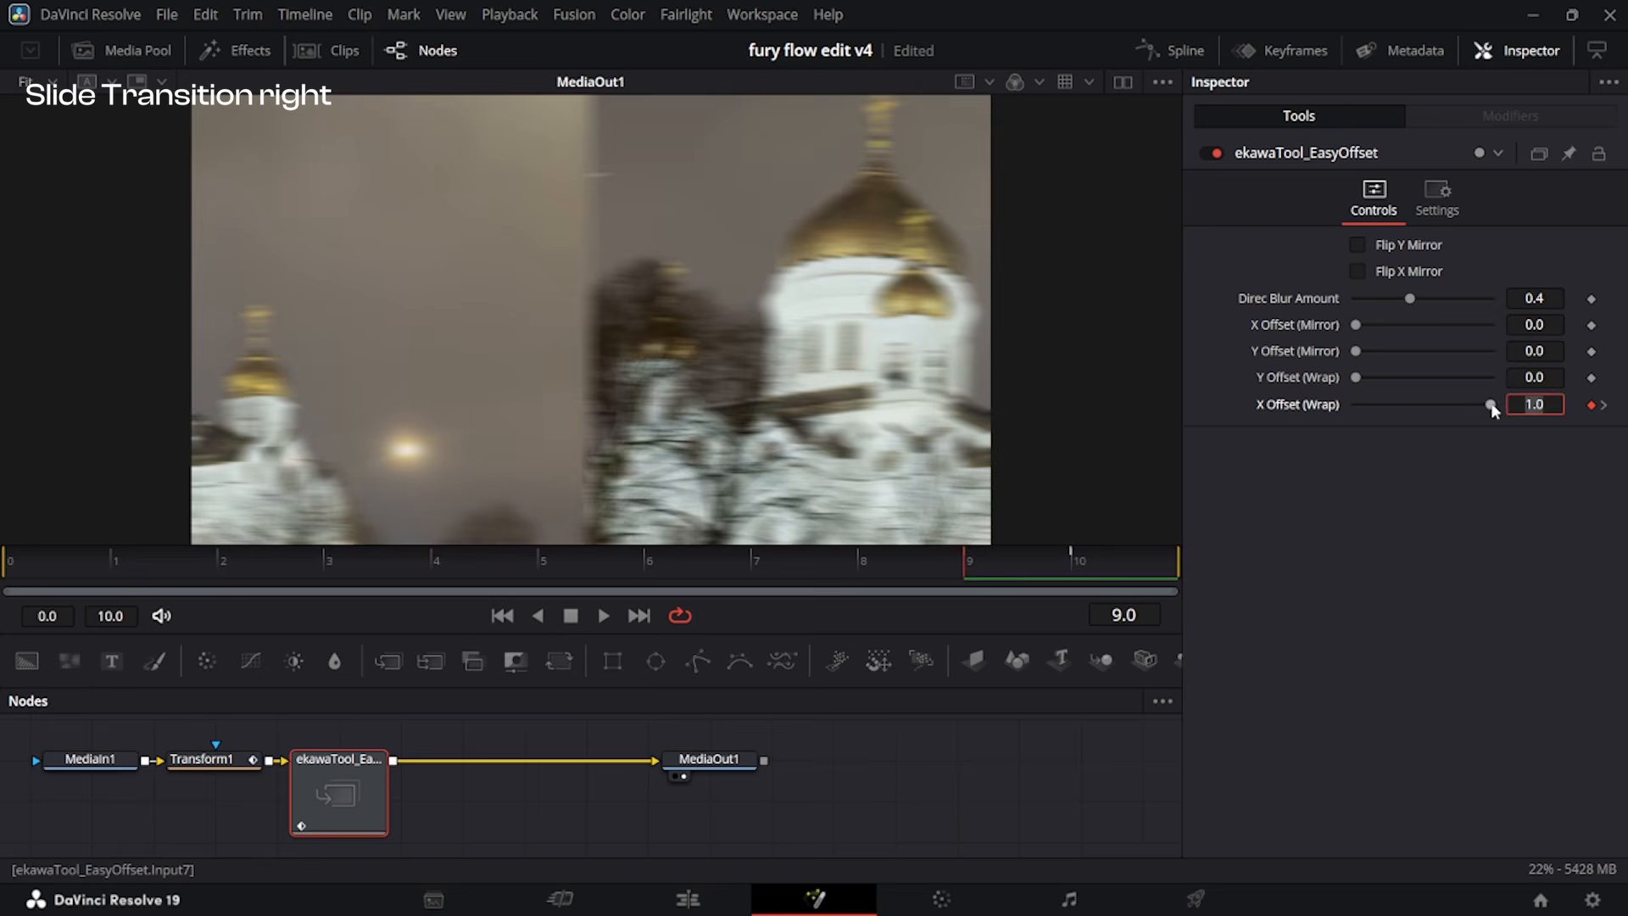
left_click_drag(1491, 406, 1152, 420)
key("space")
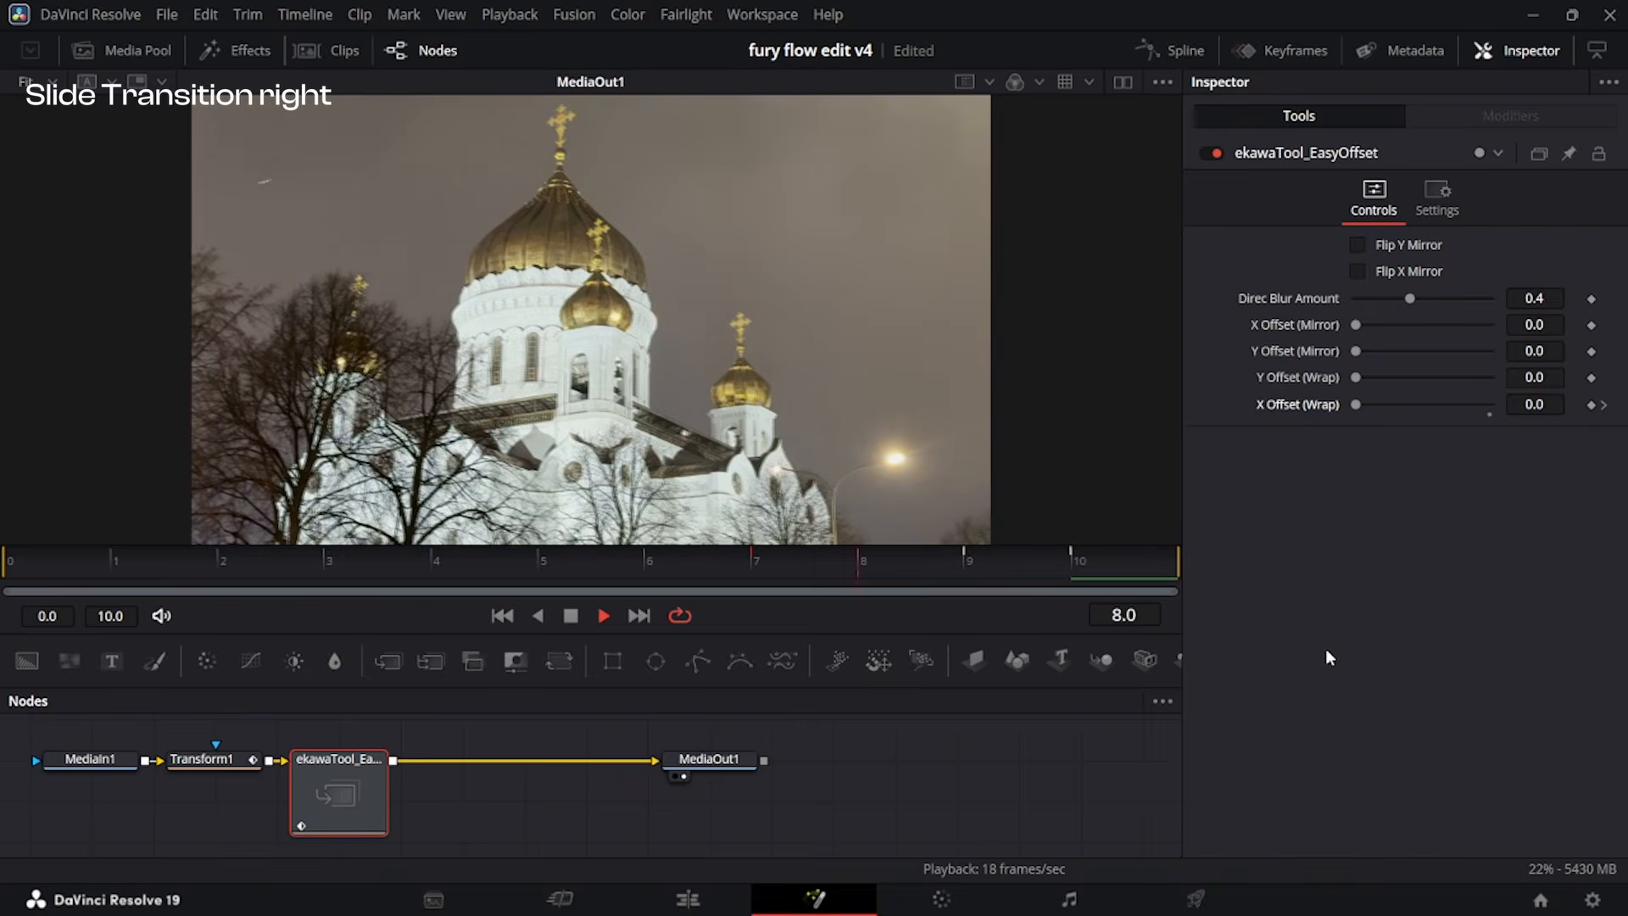
key("space")
Pull both displacement curve handles back to about frame 8.8 and value 0.1 to soften the ease-in.
left_click(1178, 48)
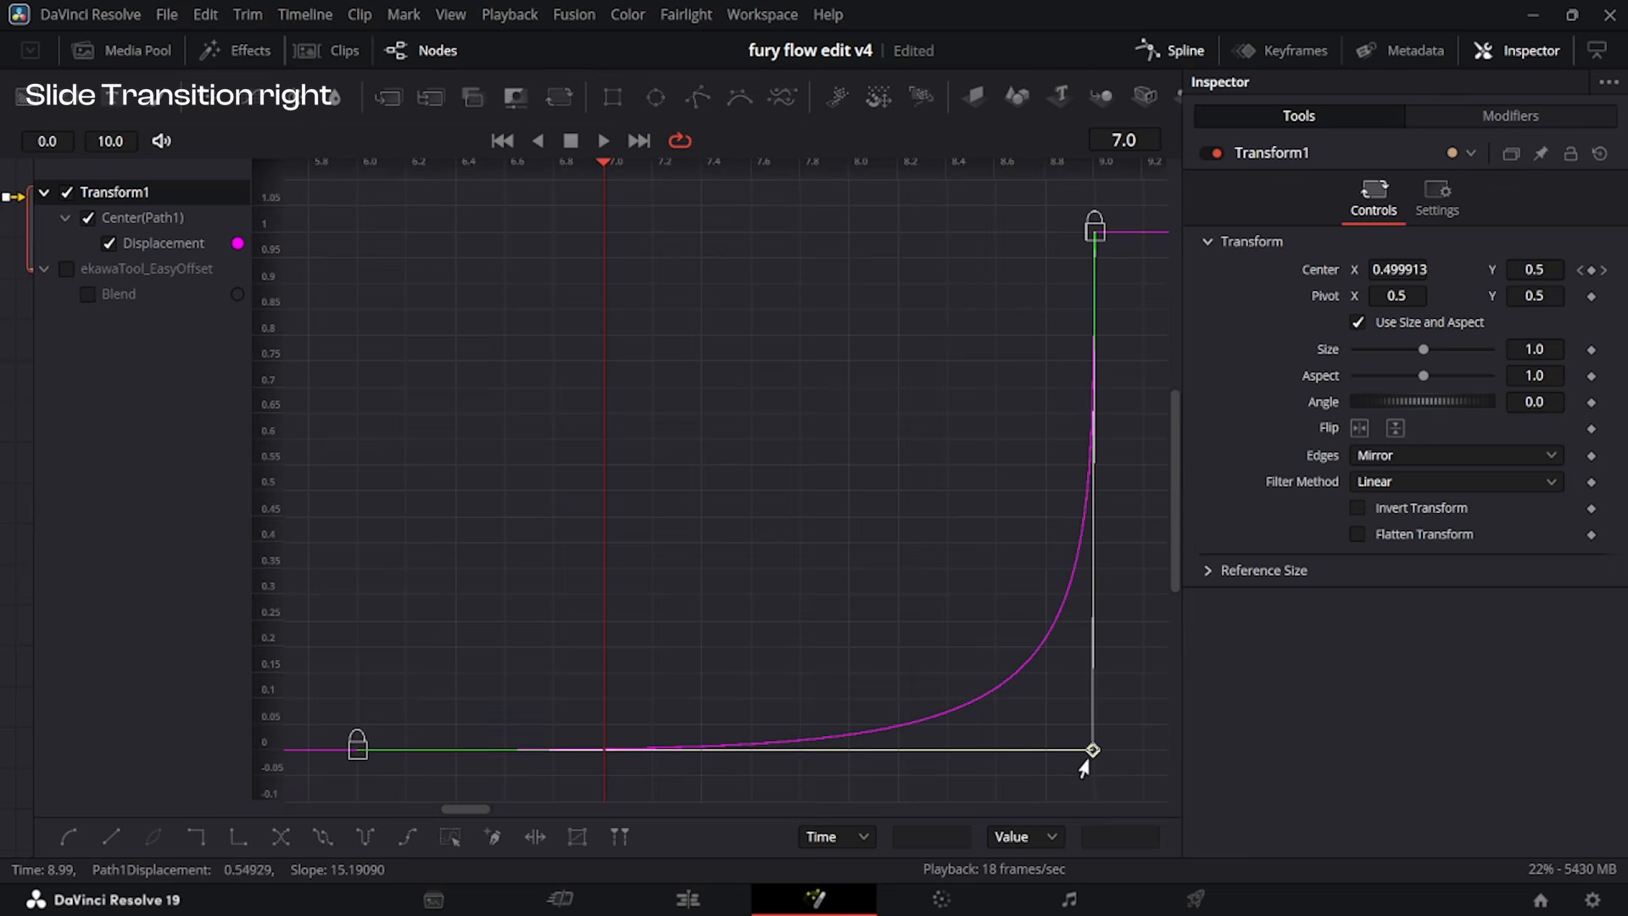
left_click_drag(1093, 751, 1040, 705)
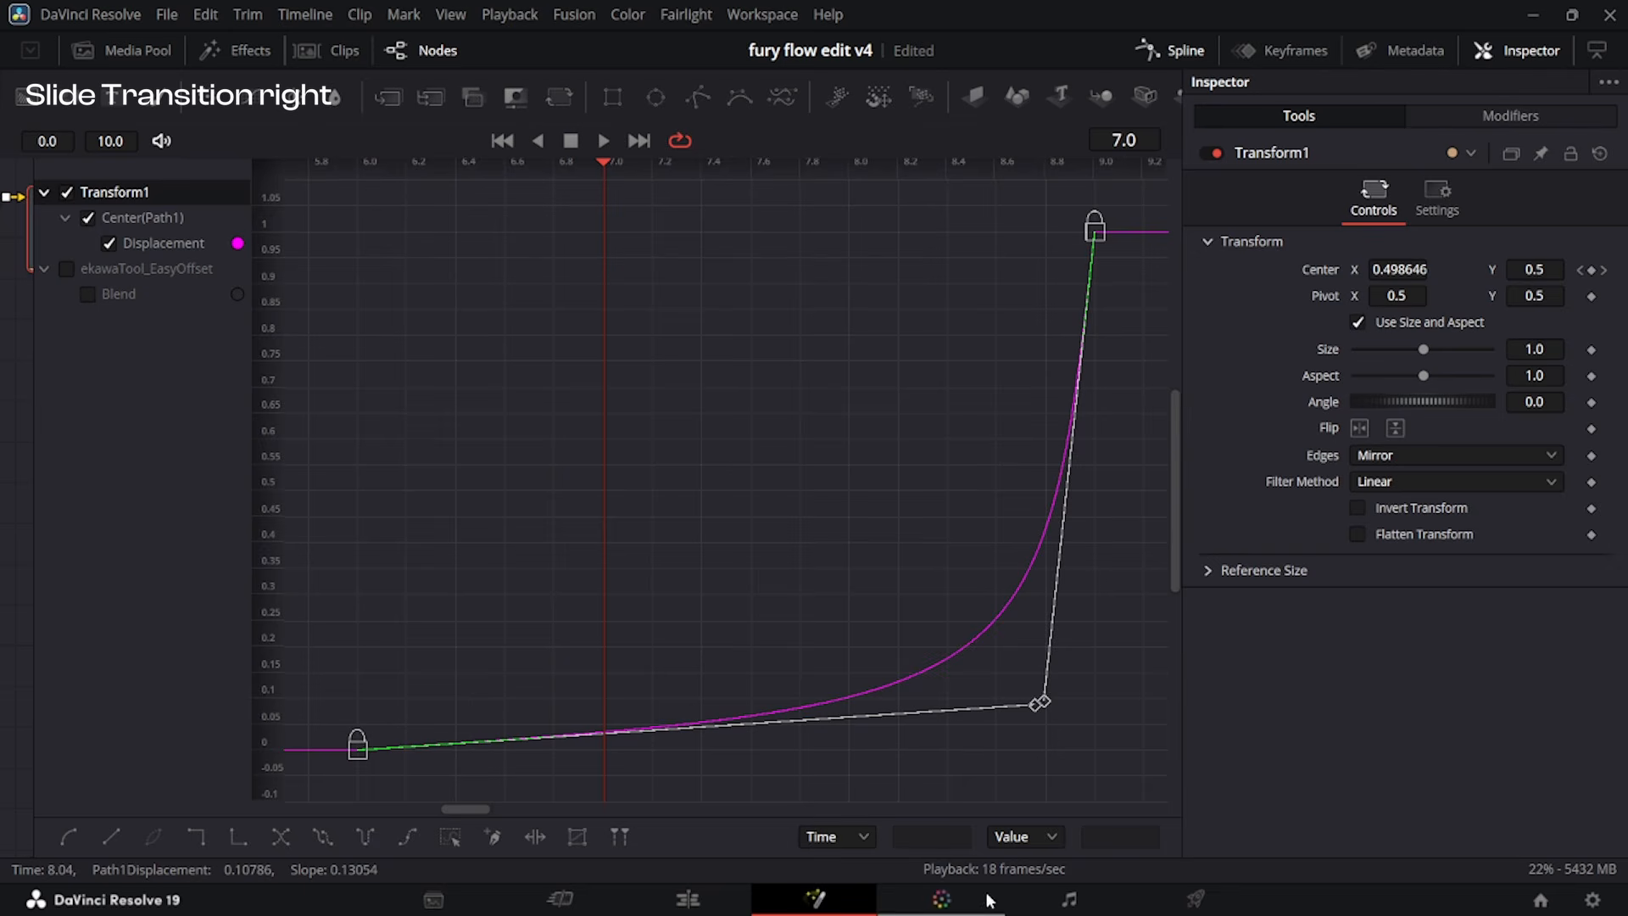
Return to the edit timeline and play through the cut several times to check the slide's motion.
left_click(688, 899)
left_click_drag(788, 517, 720, 557)
key("space")
key("space")
left_click(937, 561)
left_click_drag(934, 536, 740, 558)
scroll(1001, 585, "up", 2)
scroll(991, 548, "up", 1)
key("space")
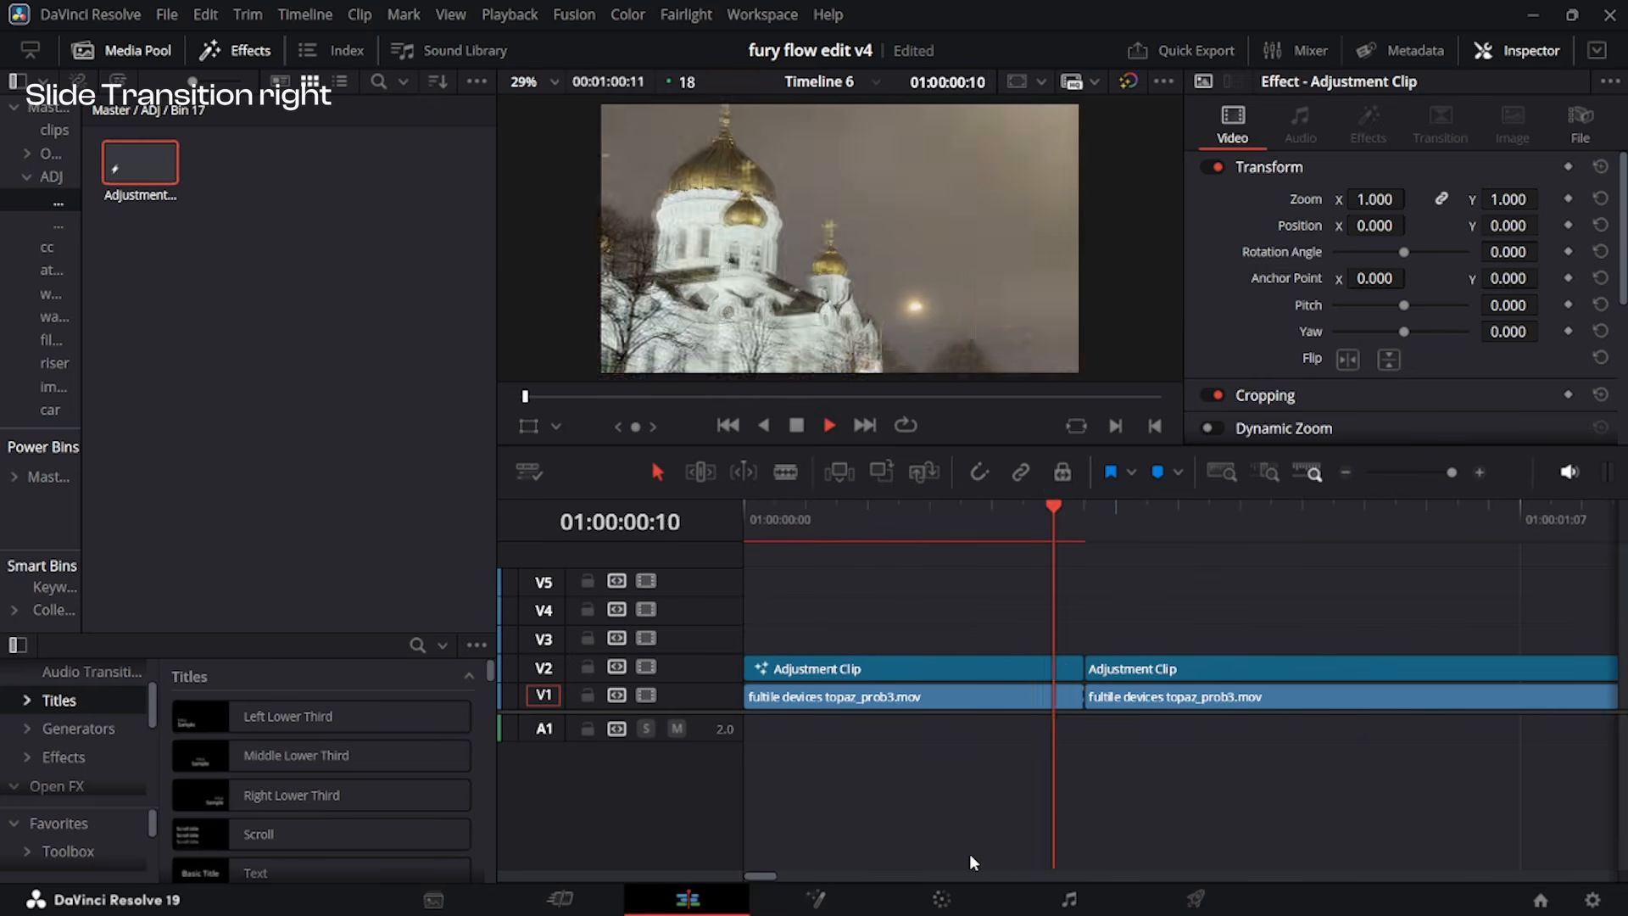
left_click(921, 536)
left_click_drag(921, 536, 656, 587)
key("space")
key("space")
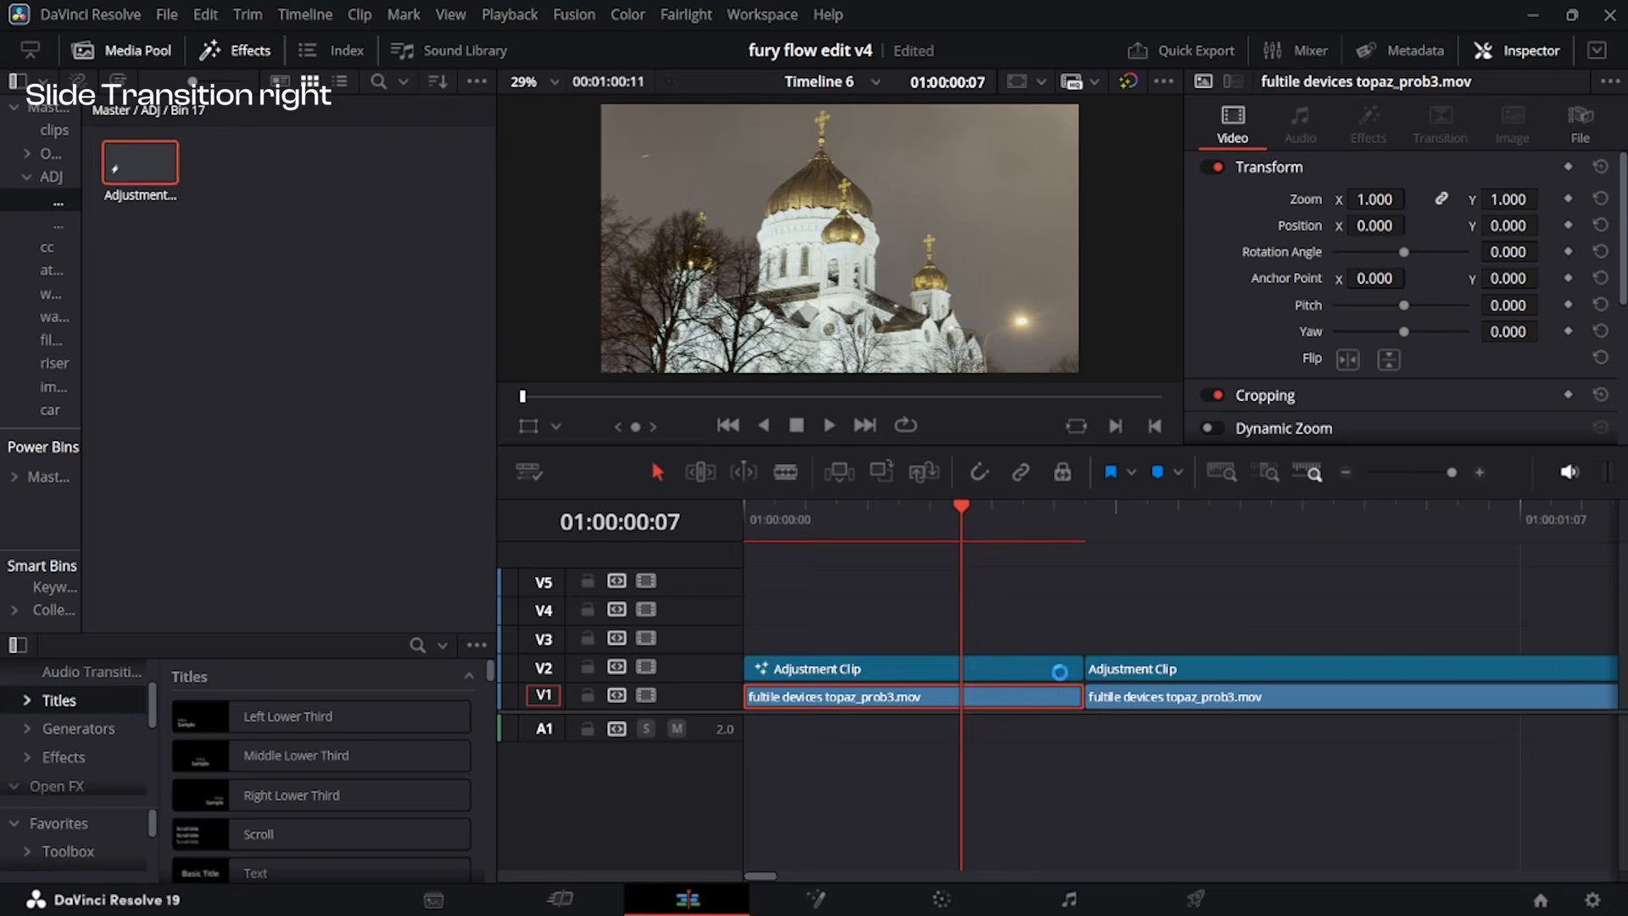
Reshape the first adjustment clip's Transform curve in Fusion, moving both handles close to frame 9 near value 0.
left_click(1056, 670)
key("shift+5")
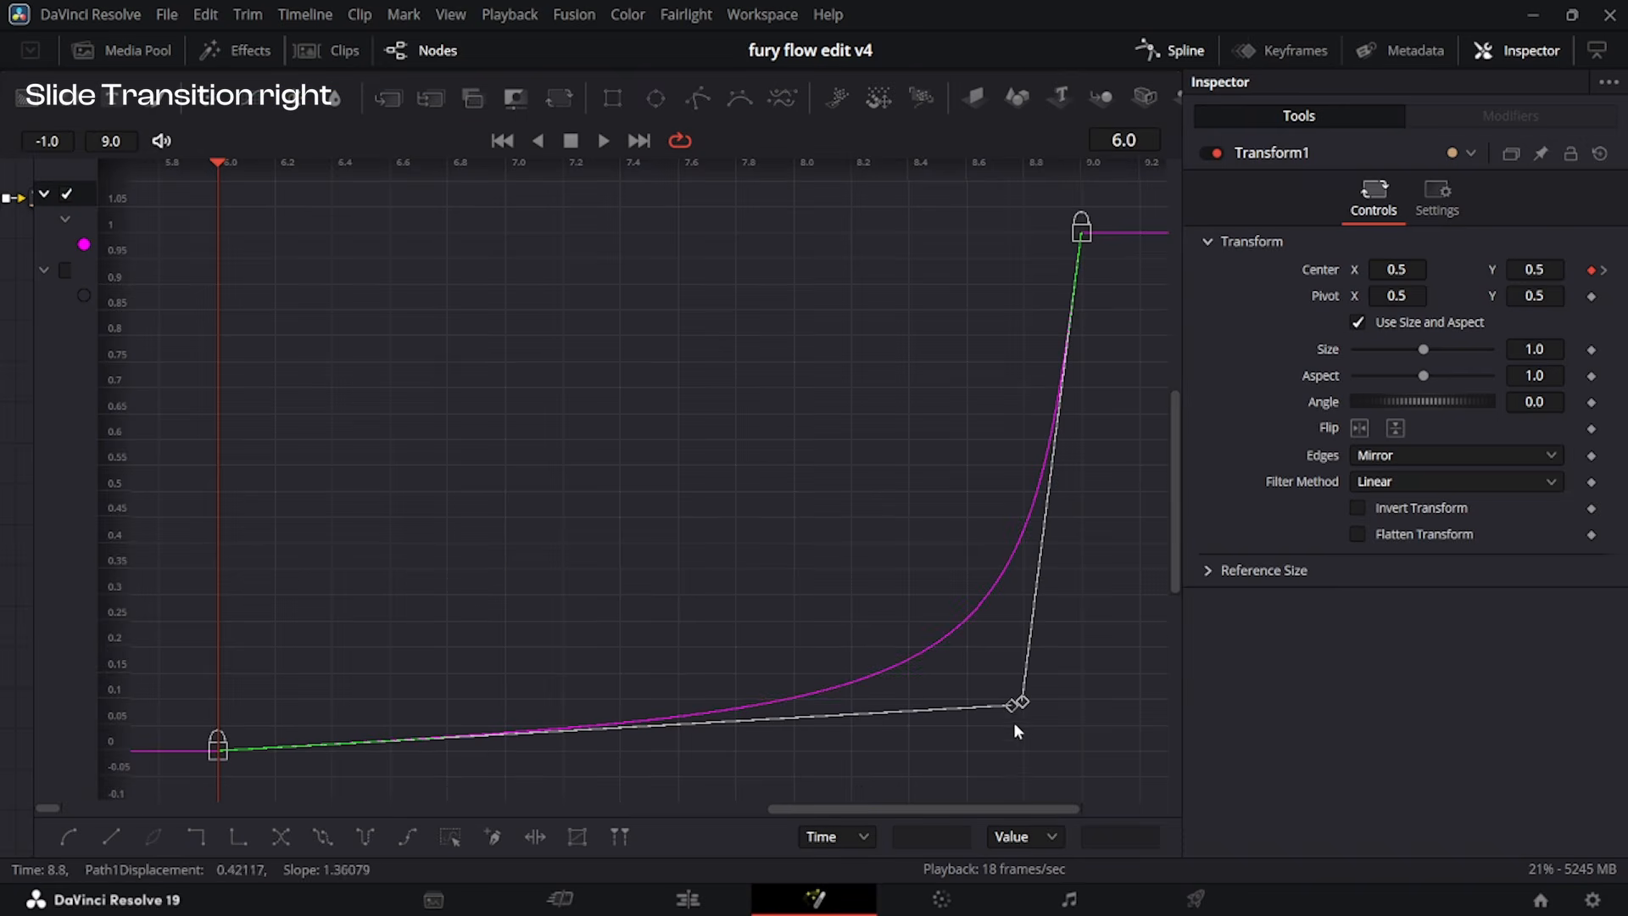
key("f")
left_click_drag(788, 235, 1077, 769)
left_click_drag(506, 751, 1067, 761)
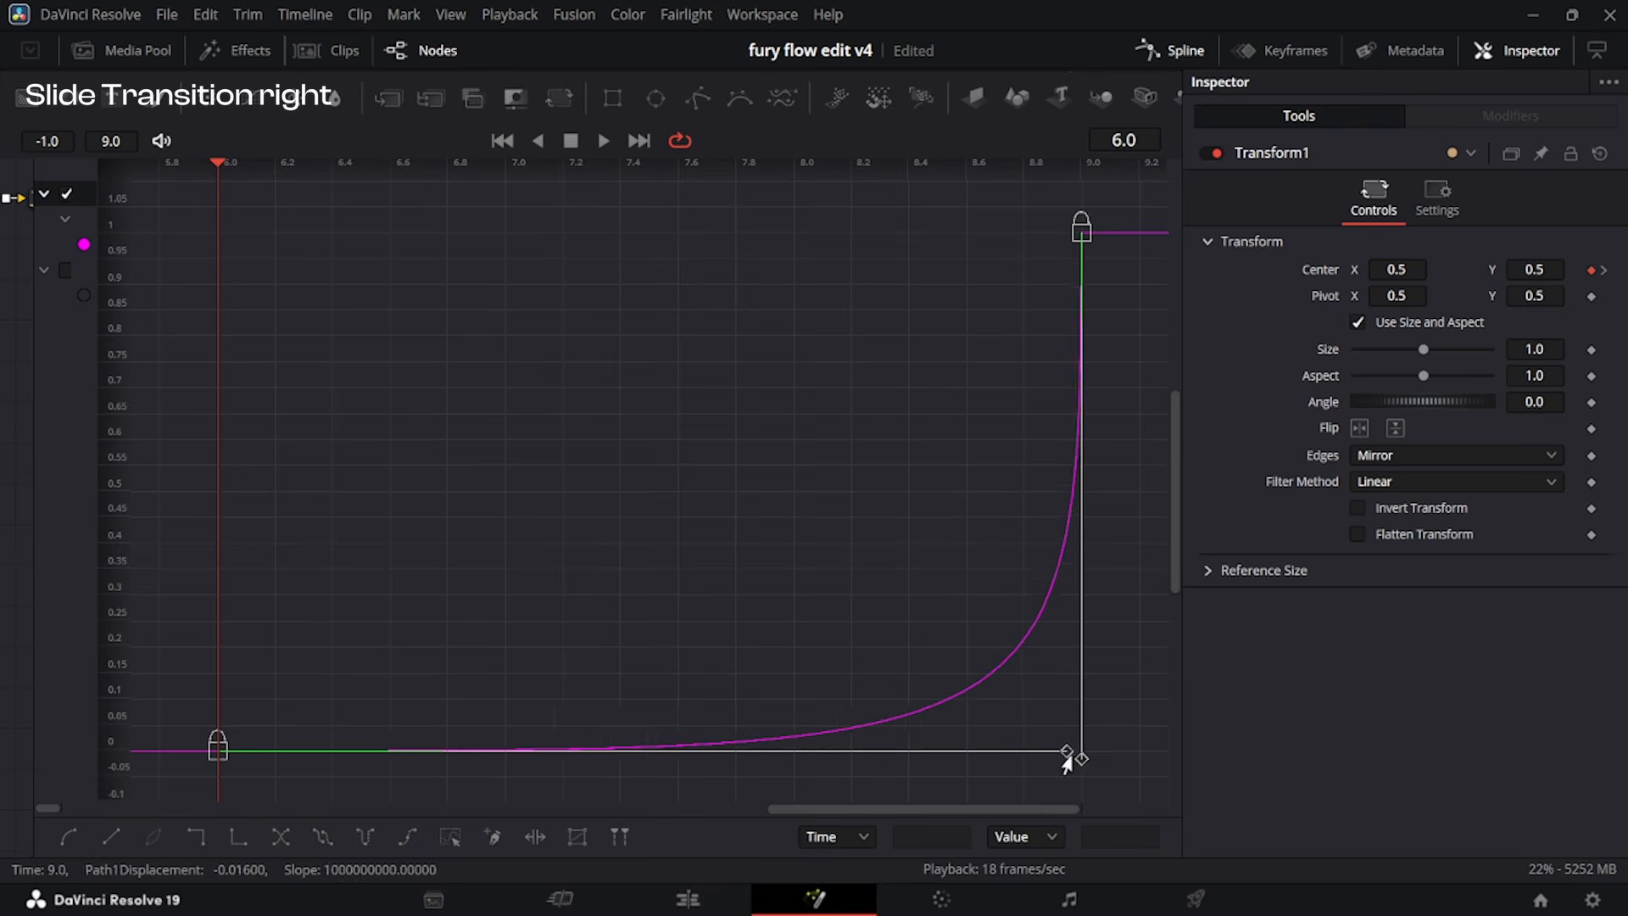
Play the transition on the edit timeline again to check the steeper ease-in.
key("shift+4")
left_click(840, 534)
key("space")
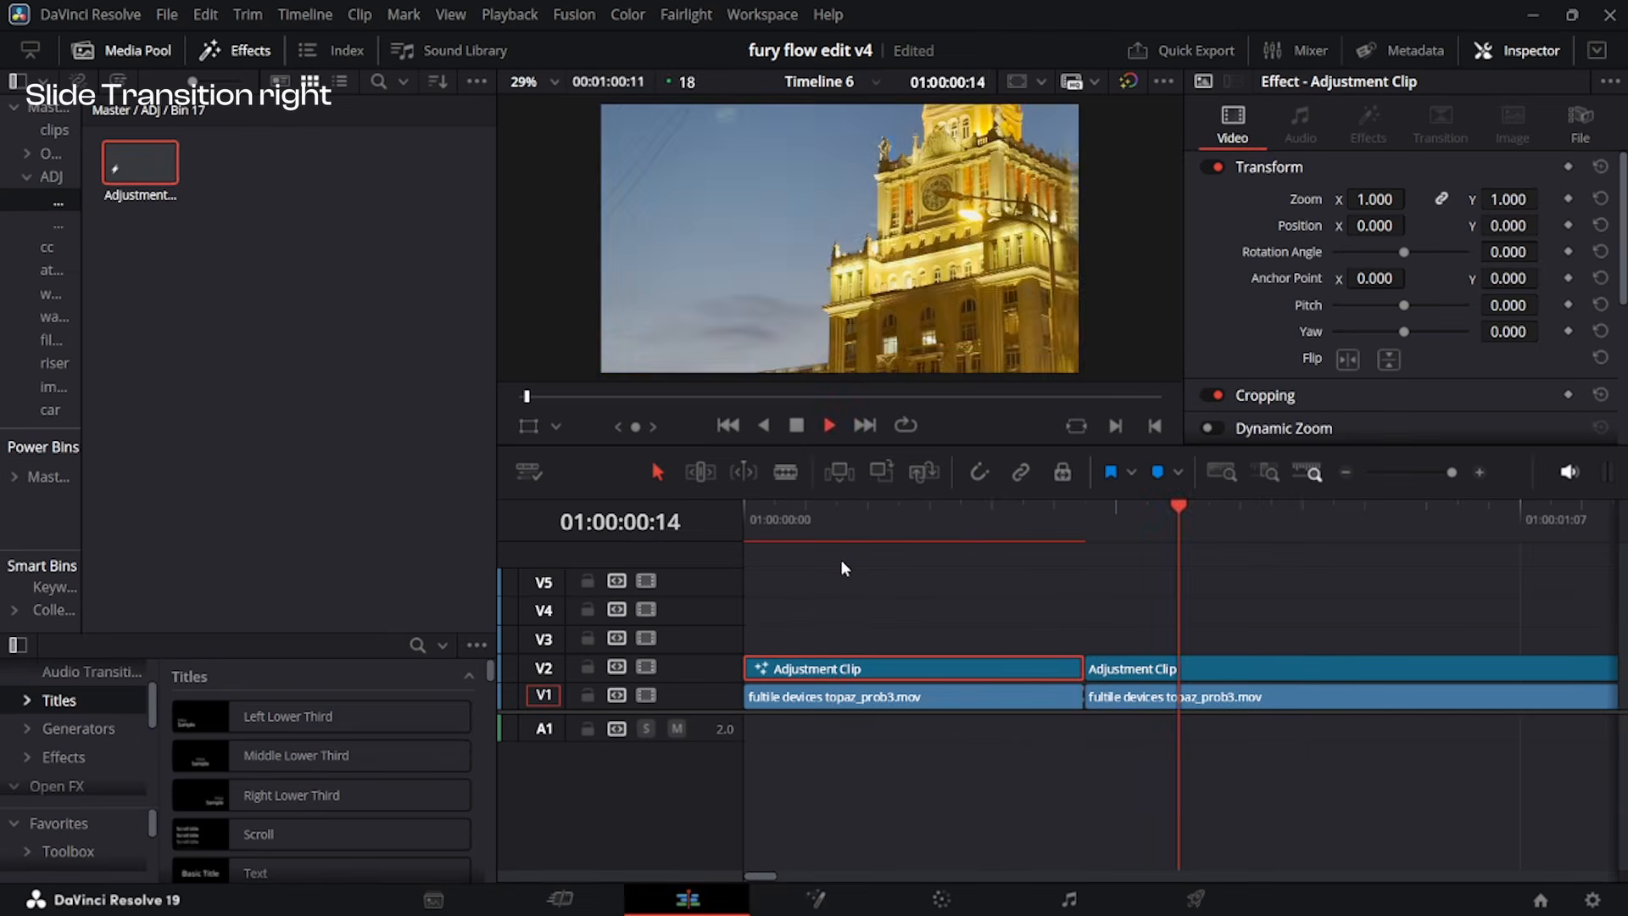
key("space")
left_click(1035, 547)
left_click(1032, 536)
key("space")
key("space")
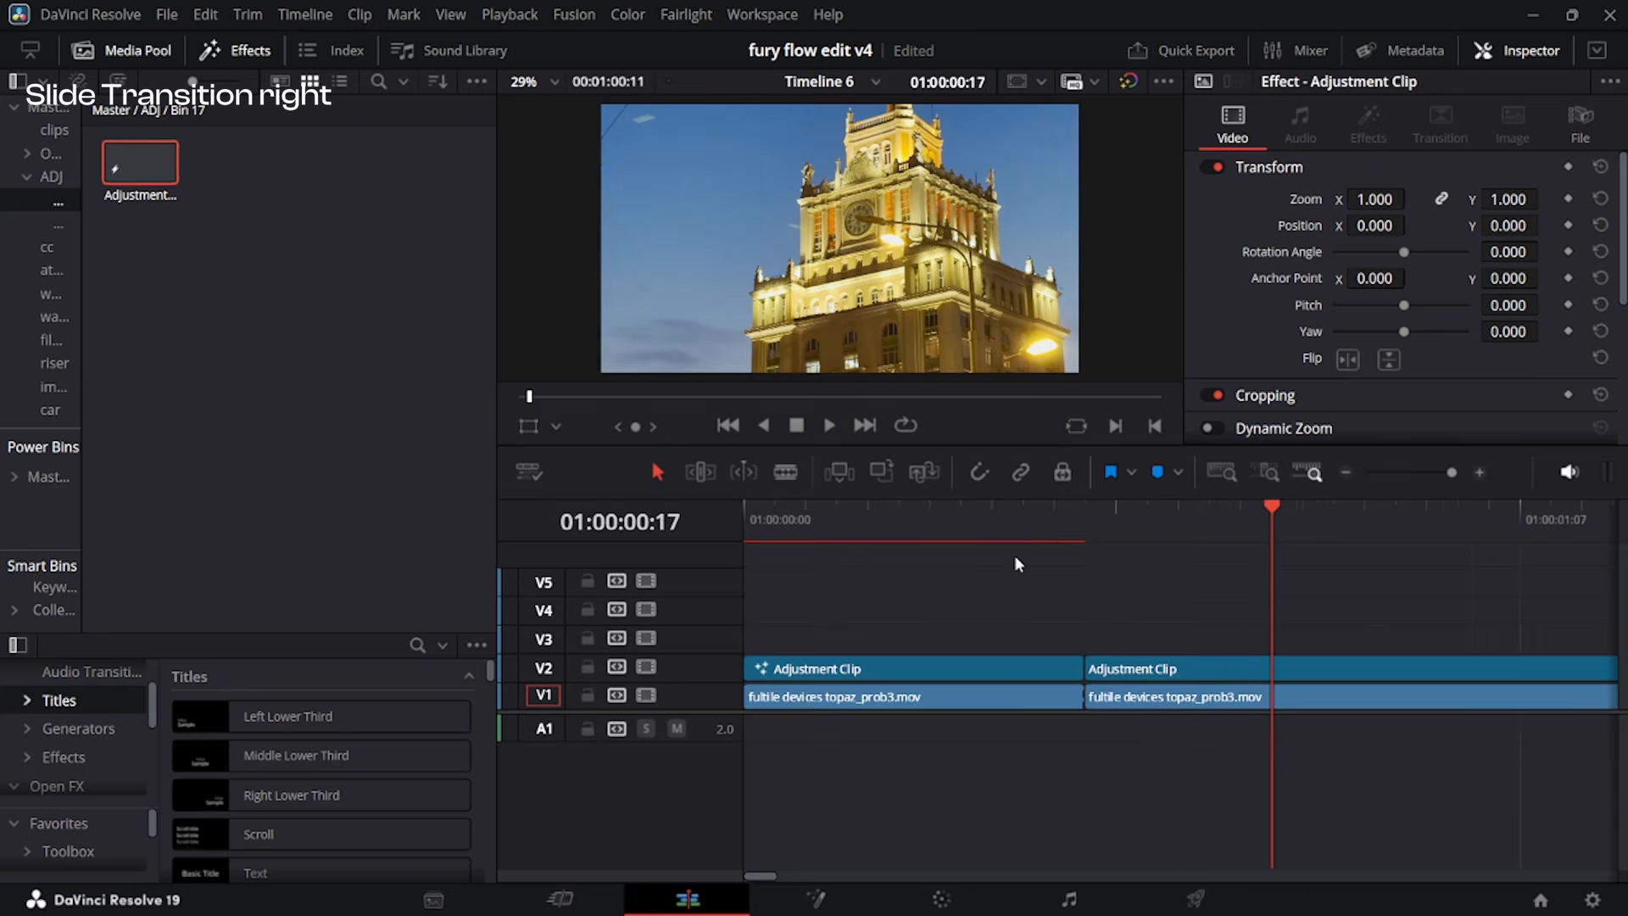
Bring the second adjustment clip into Fusion from the cut point and insert a Transform node.
scroll(1028, 561, "down", 2)
left_click(968, 529)
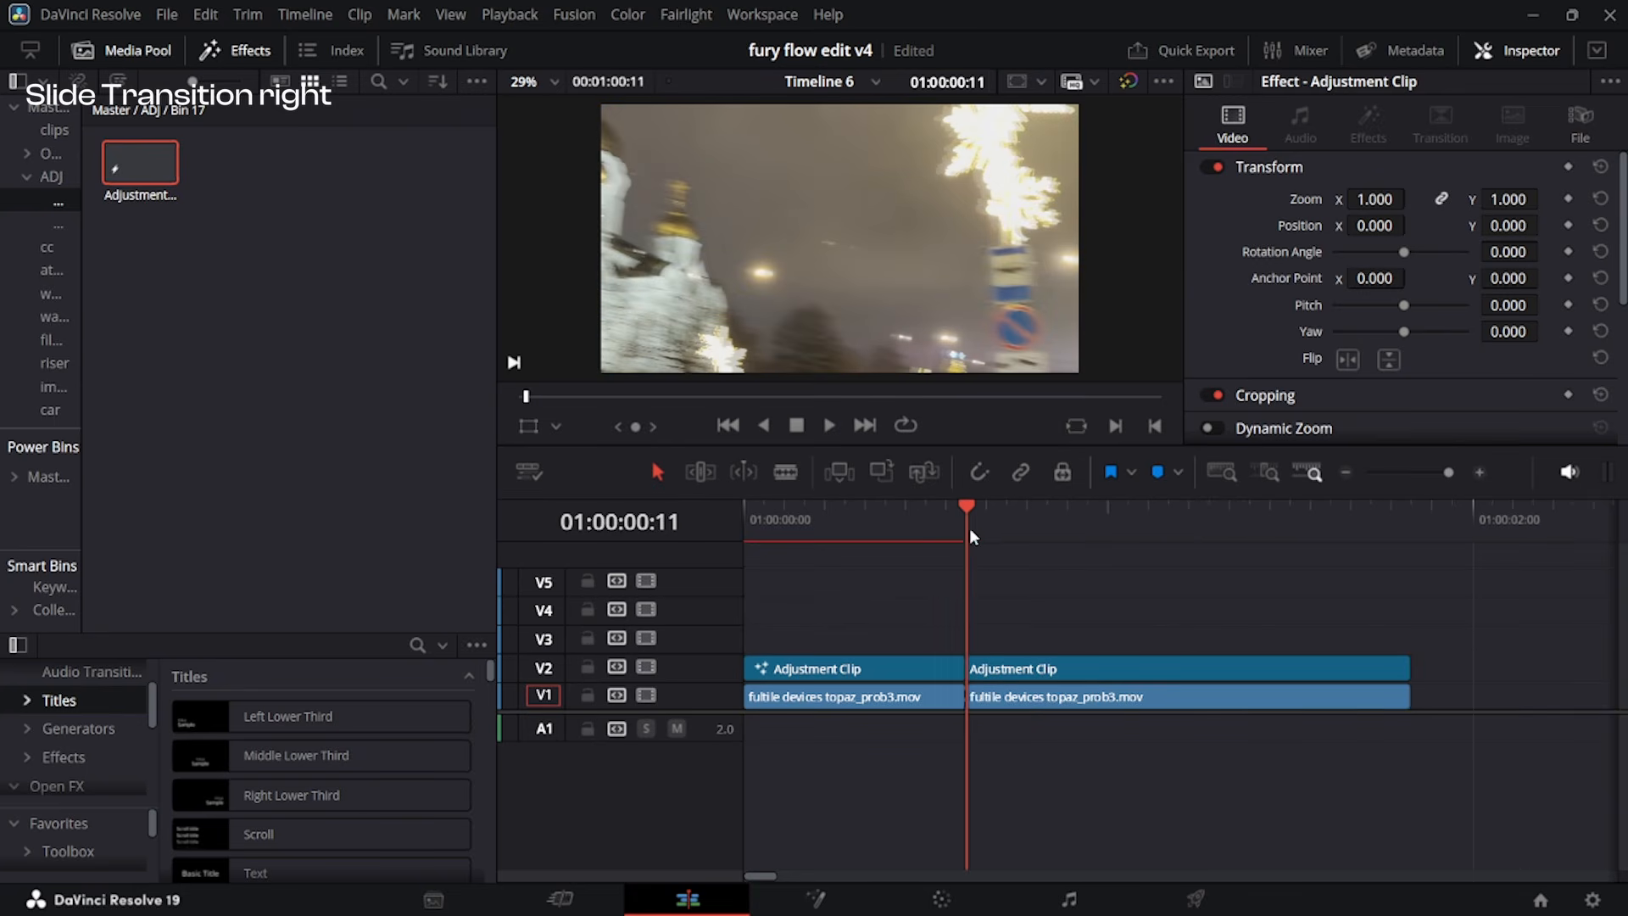
left_click(1018, 670)
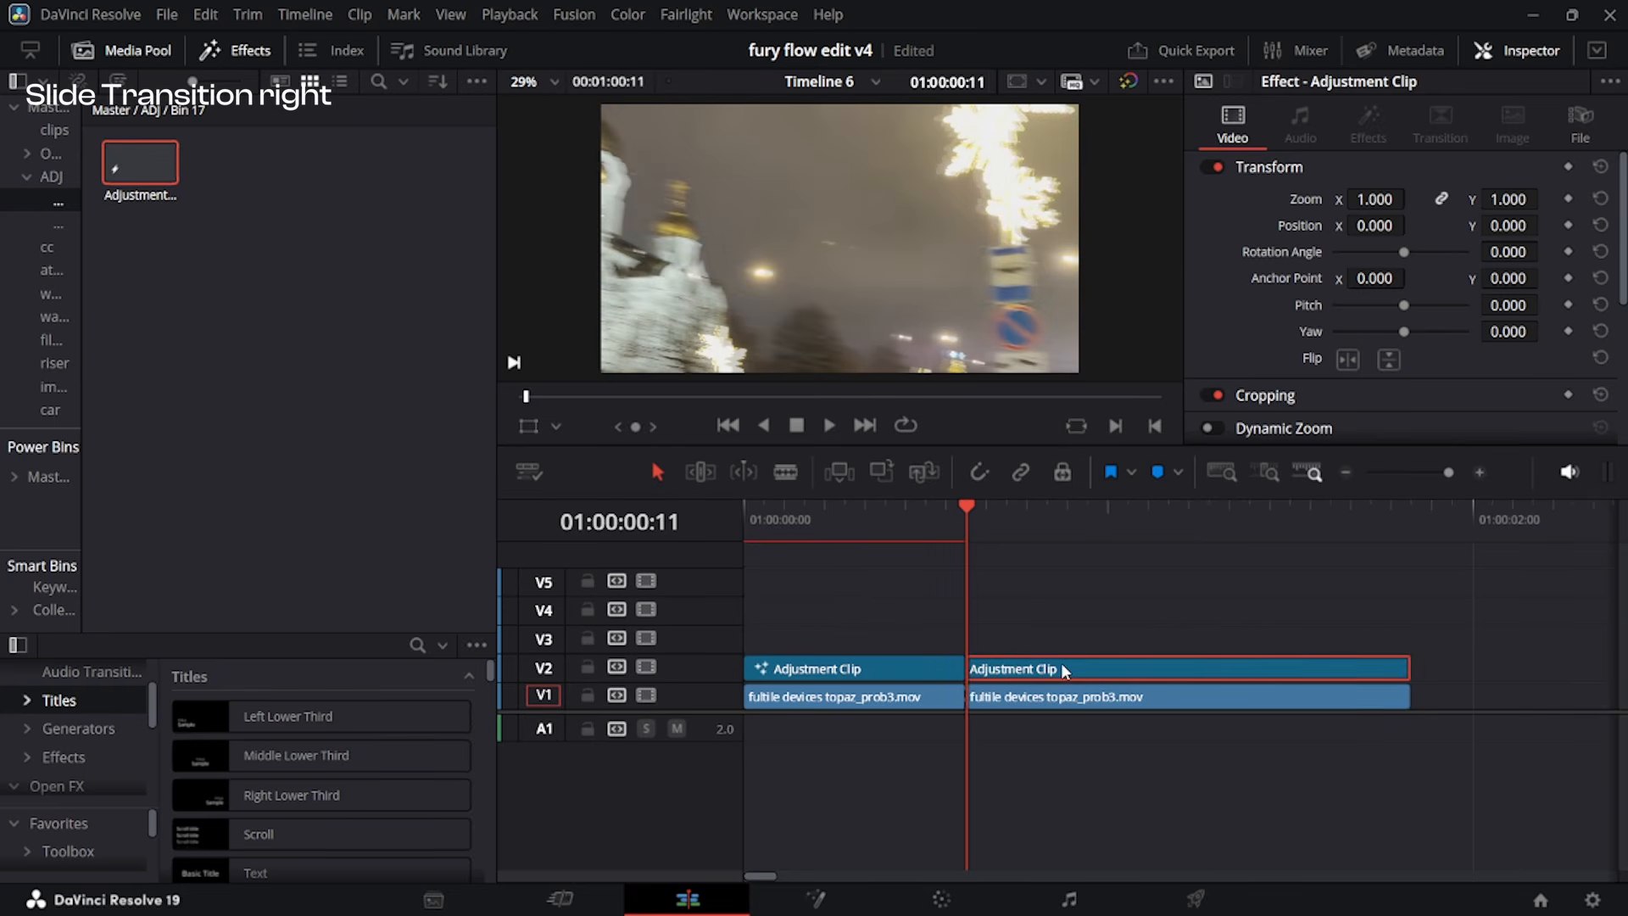
key("shift+5")
left_click(561, 543)
Keyframe the second clip's Transform Center at frames 0 and 9, both at X 0.5, Y 0.5.
left_click_drag(129, 459, 23, 461)
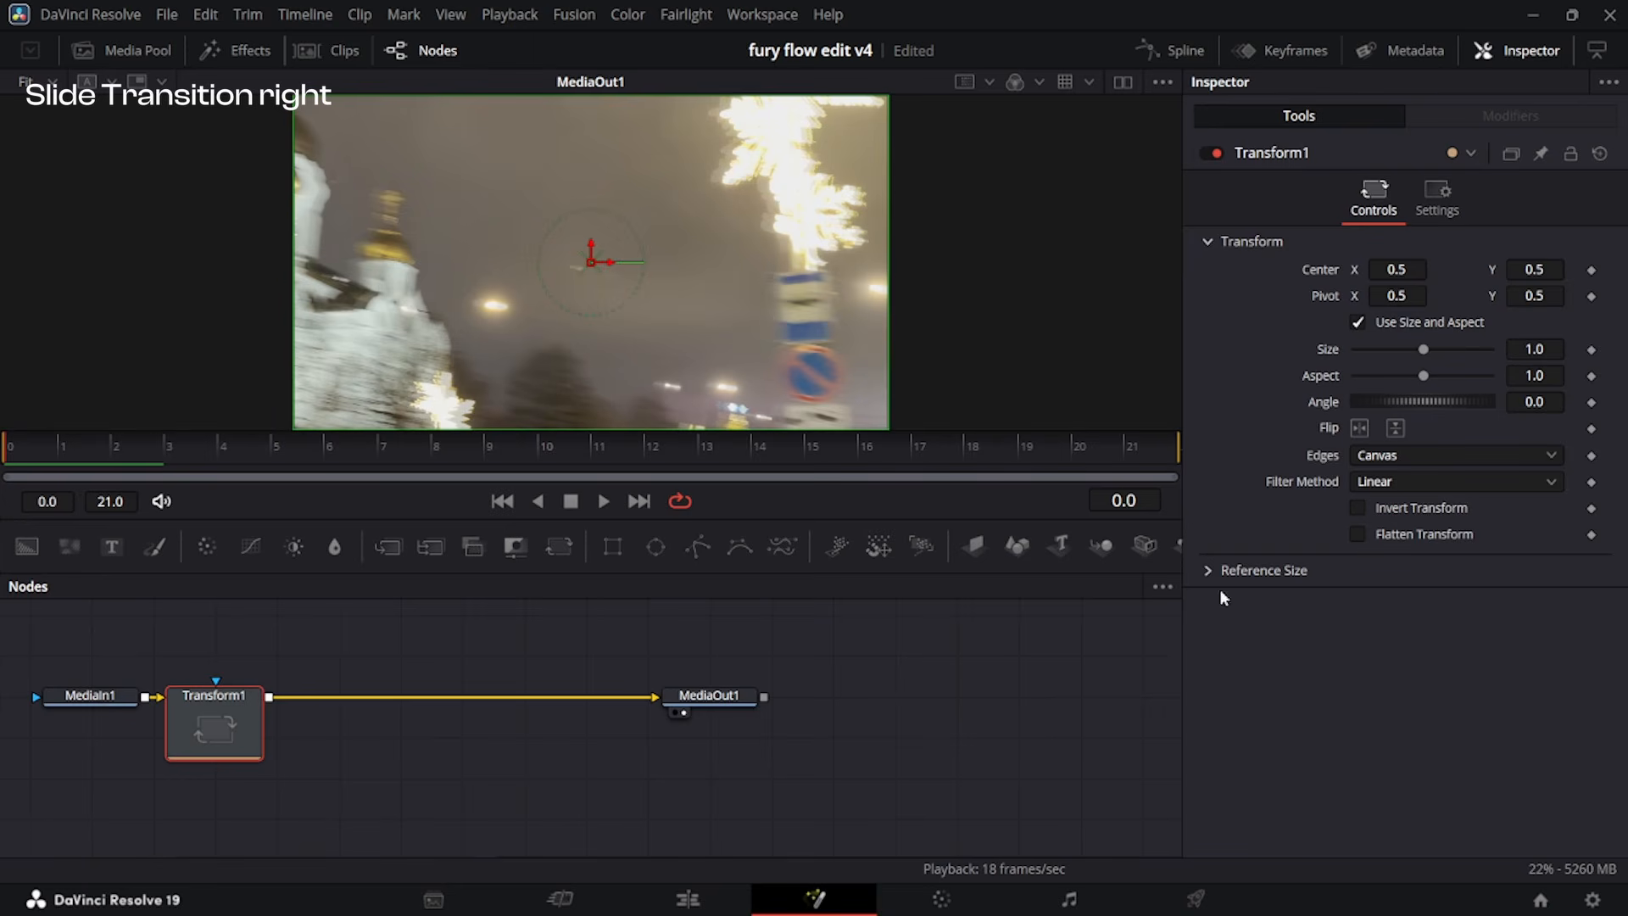
left_click(1591, 272)
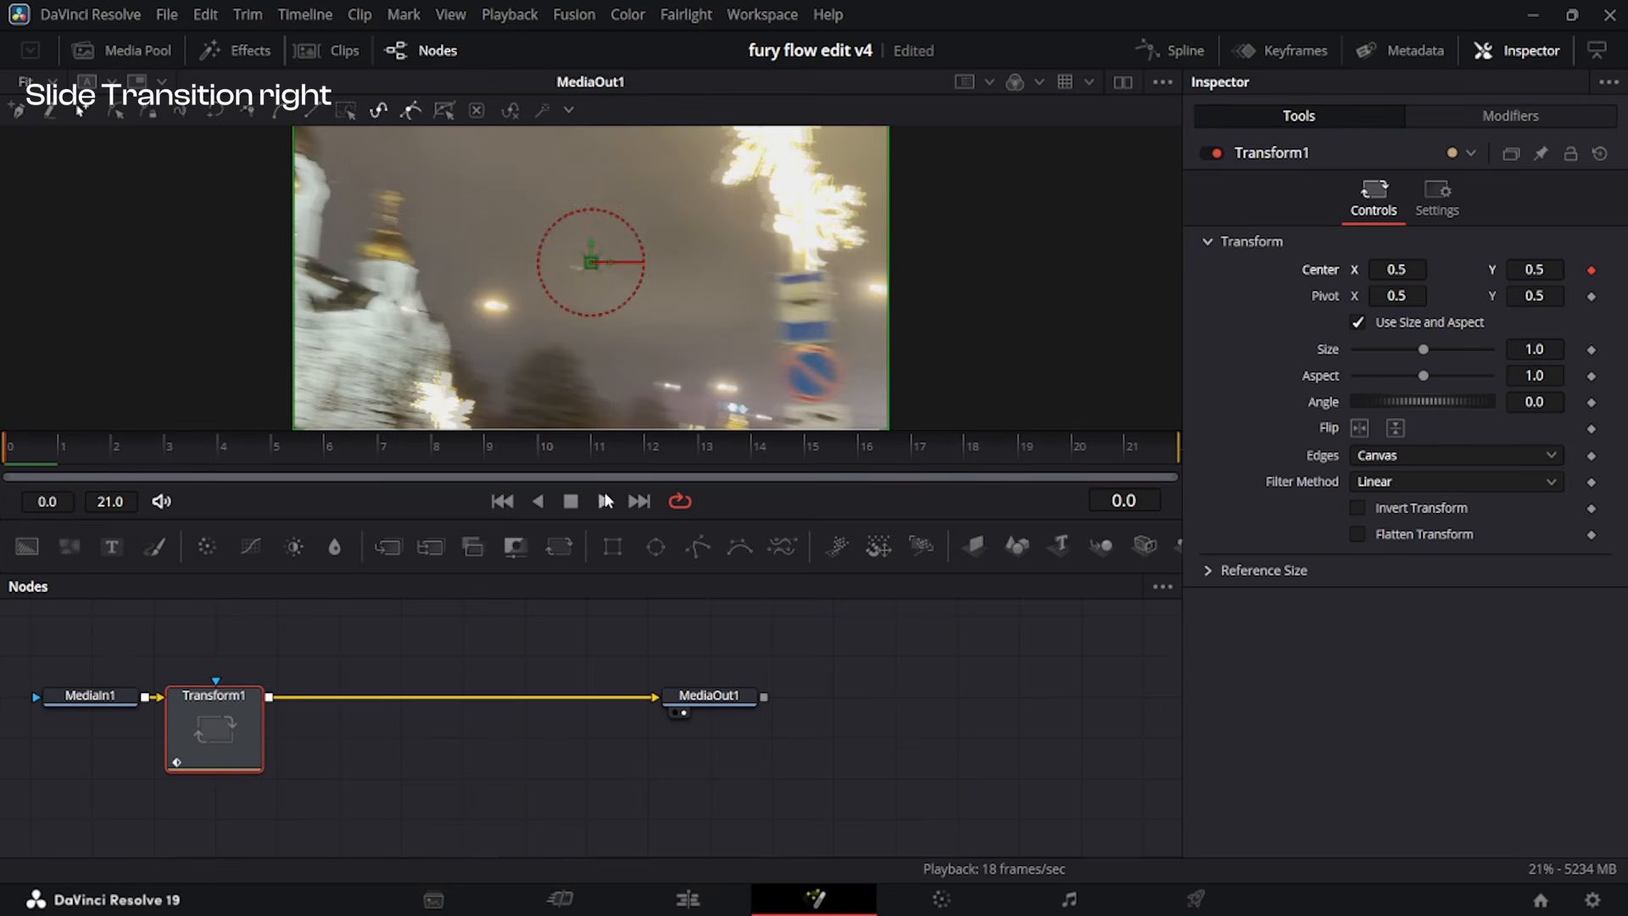
left_click_drag(536, 453, 0, 514)
left_click(1591, 271)
Set the Transform's Center X to 0.54 at frame 0 and its Edges to Mirror.
left_click_drag(1397, 270, 1423, 269)
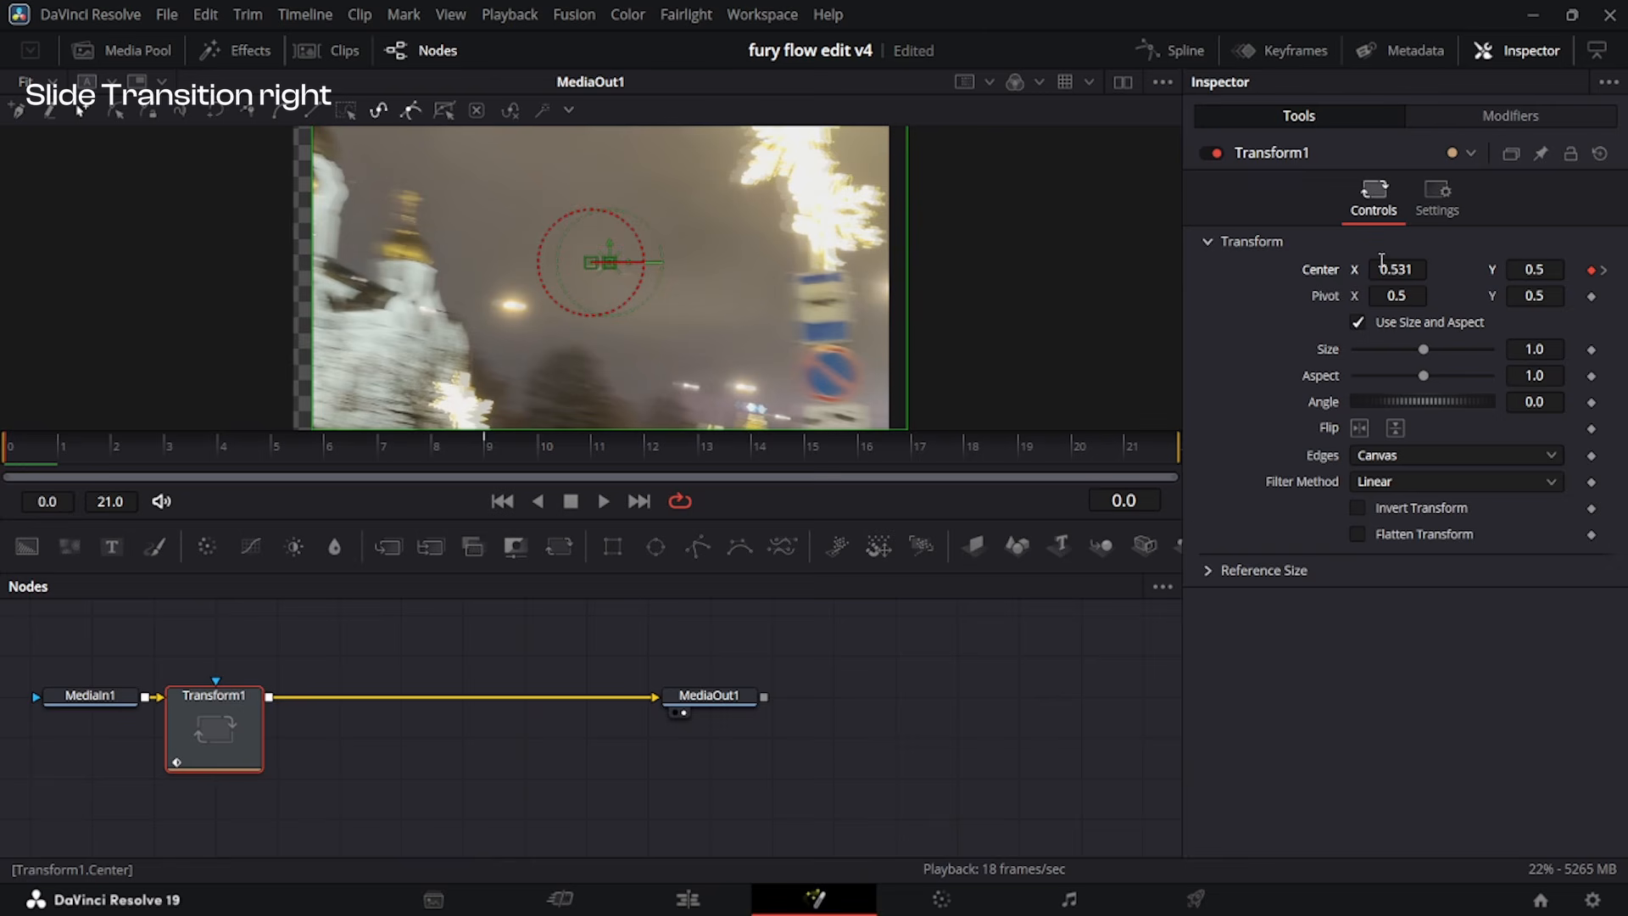
mouse_move(1403, 264)
left_mouse_down()
mouse_move(1491, 264)
mouse_move(1386, 263)
mouse_move(1407, 264)
left_mouse_up()
left_click(1445, 455)
left_click(1422, 561)
left_click(1450, 456)
left_click(1407, 552)
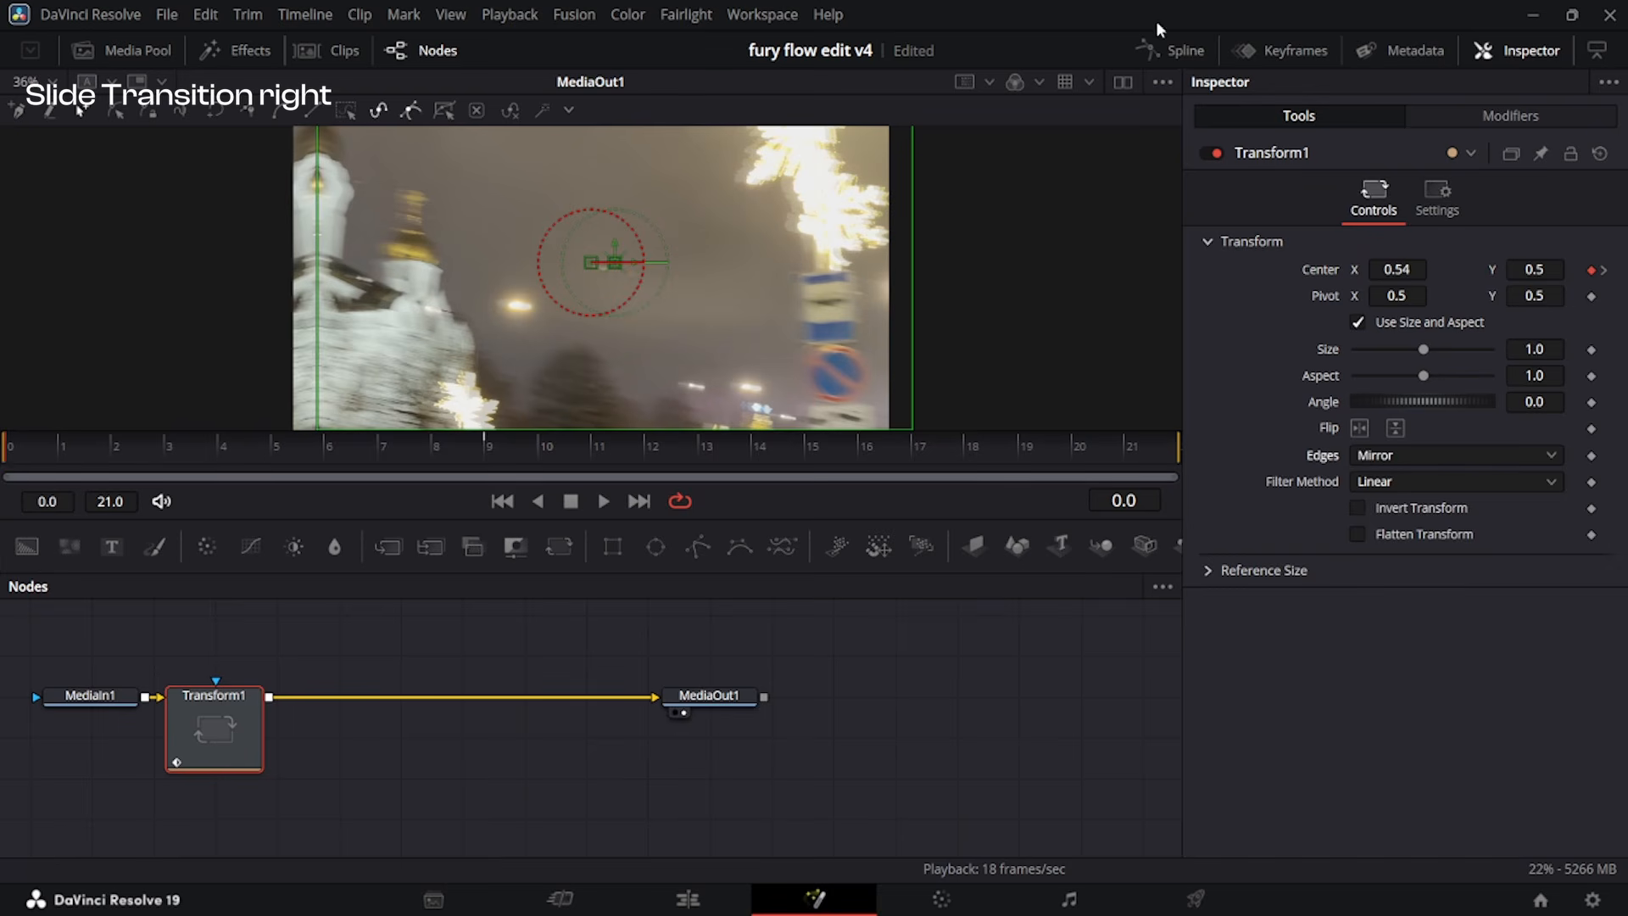
Smooth the second clip's Transform displacement spline and reshape it to rise steeply at frame 0 and ease out gently toward frame 9.
left_click(1183, 51)
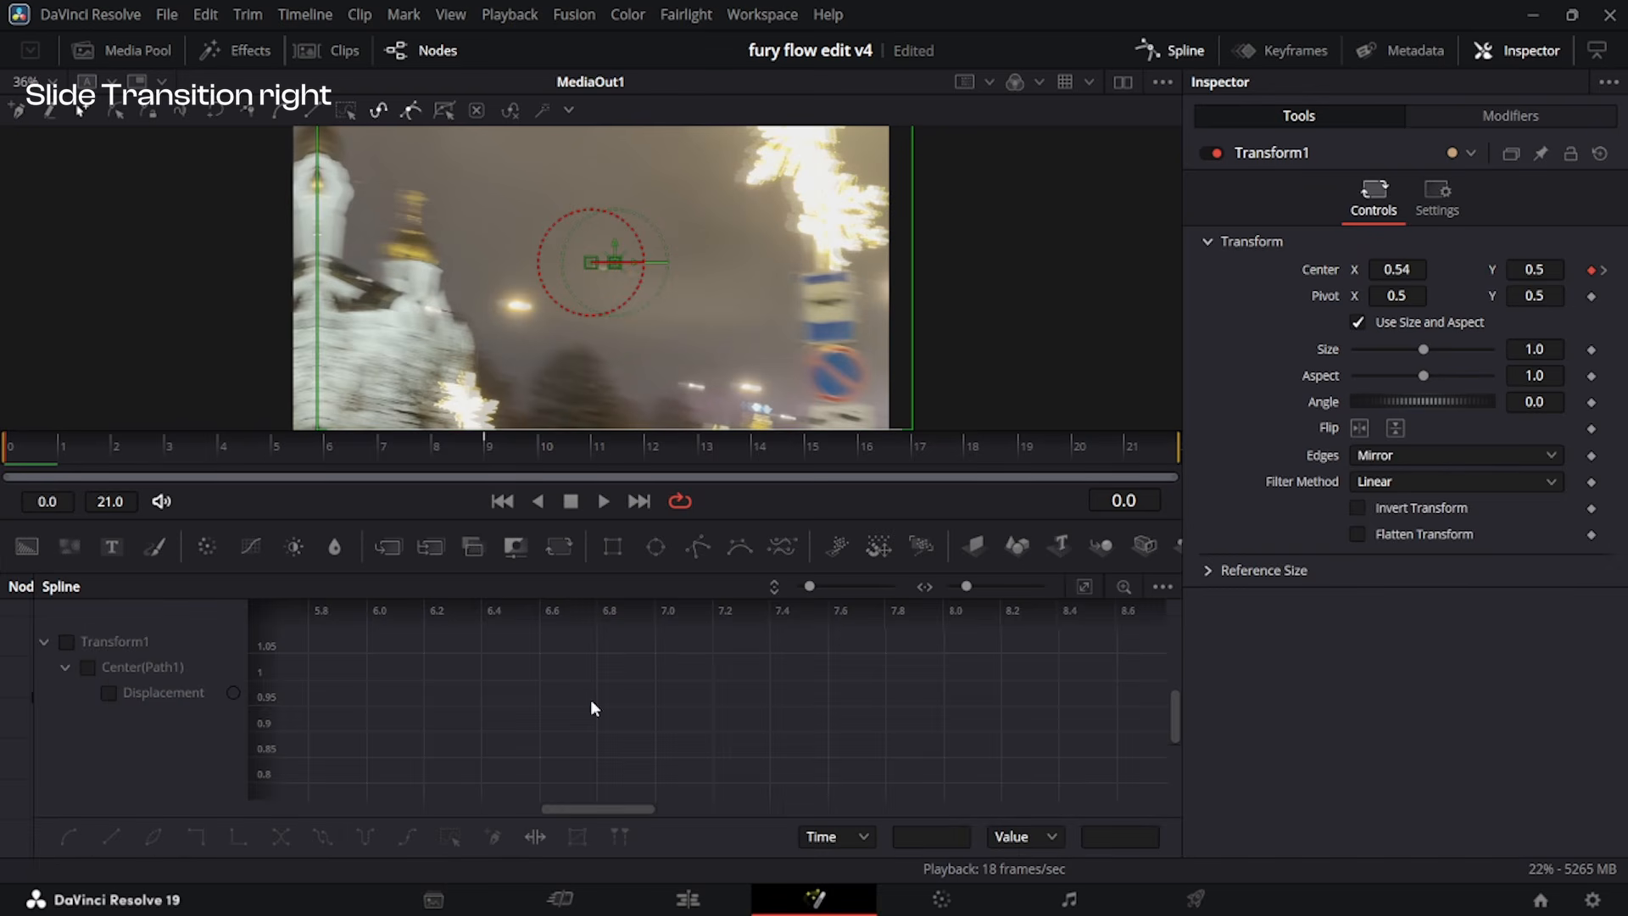
left_click(1163, 587)
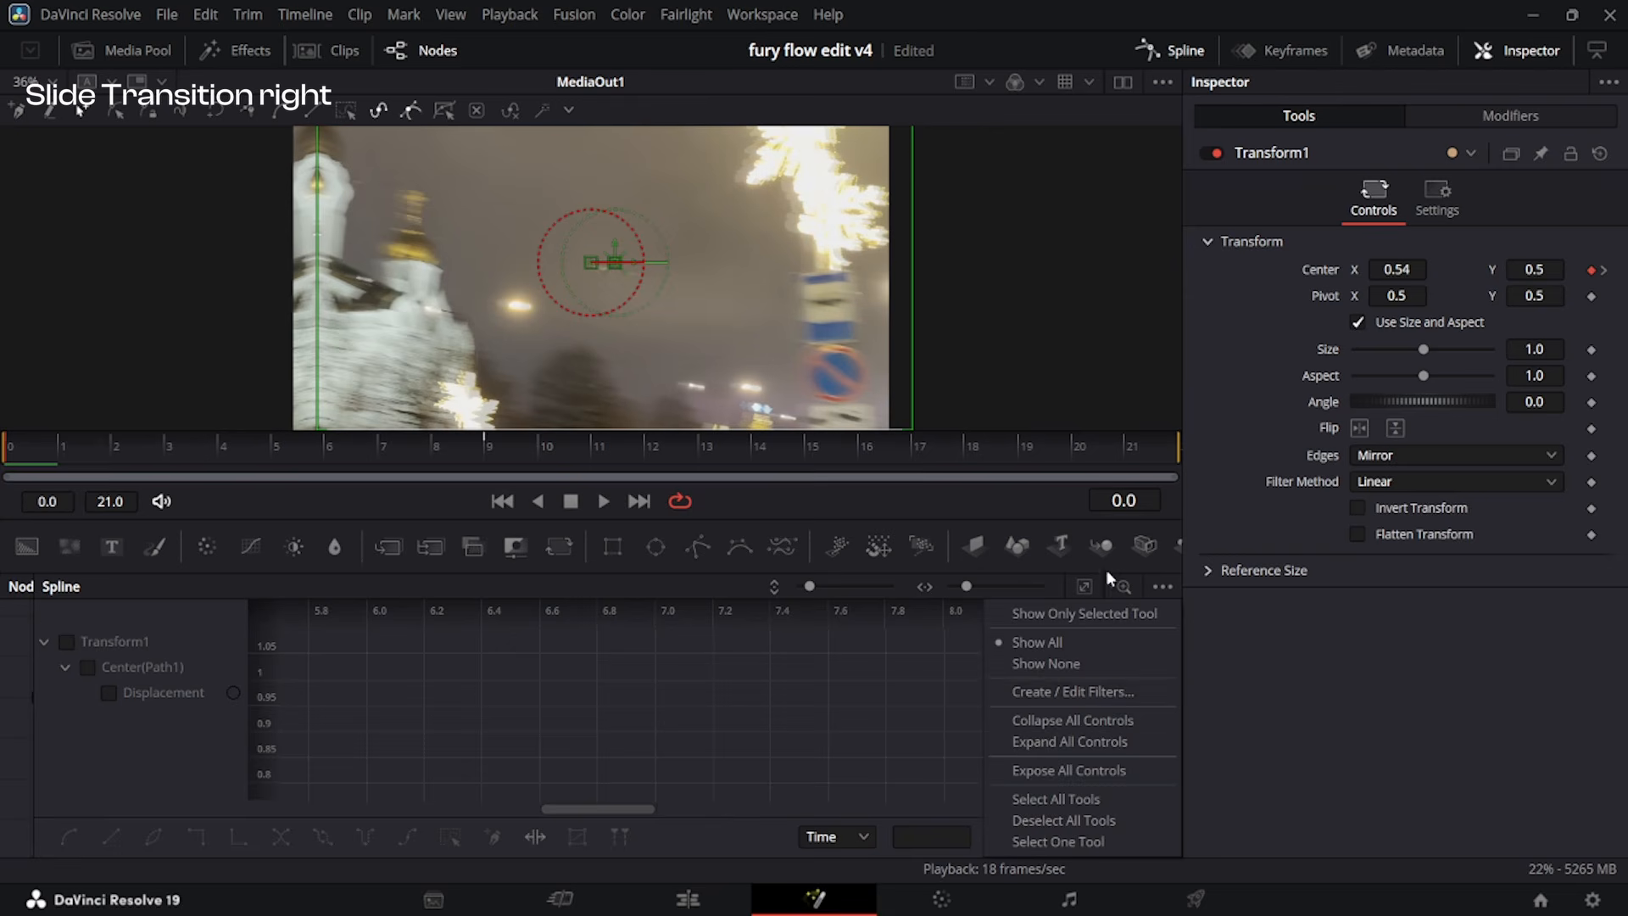
left_click(1121, 614)
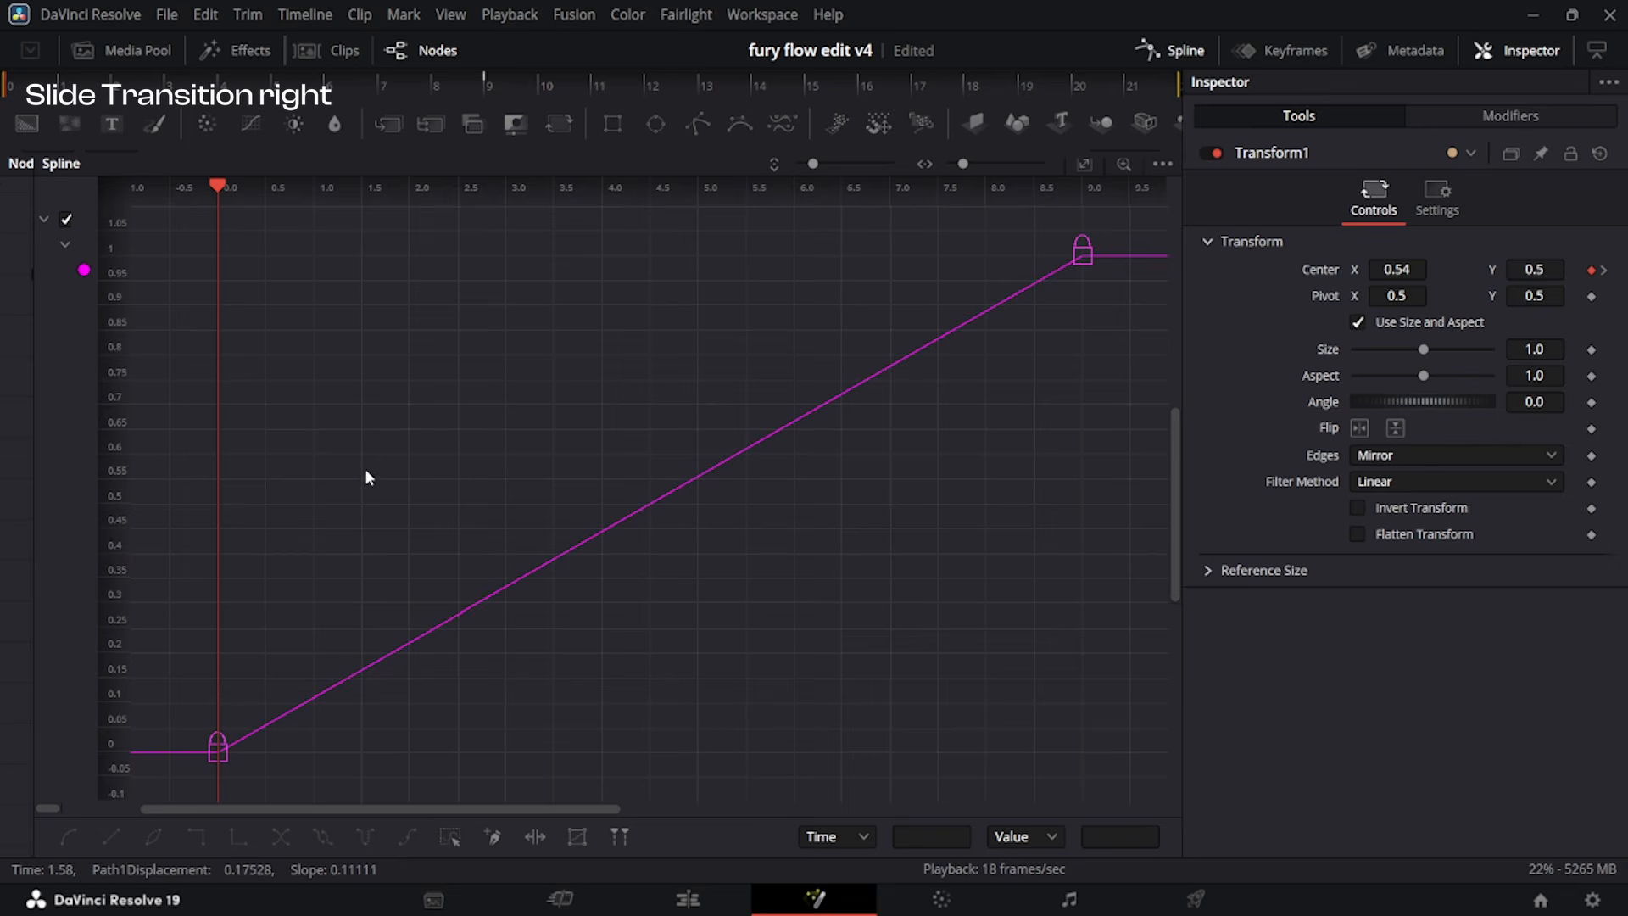
key("ctrl+a")
key("shift+s")
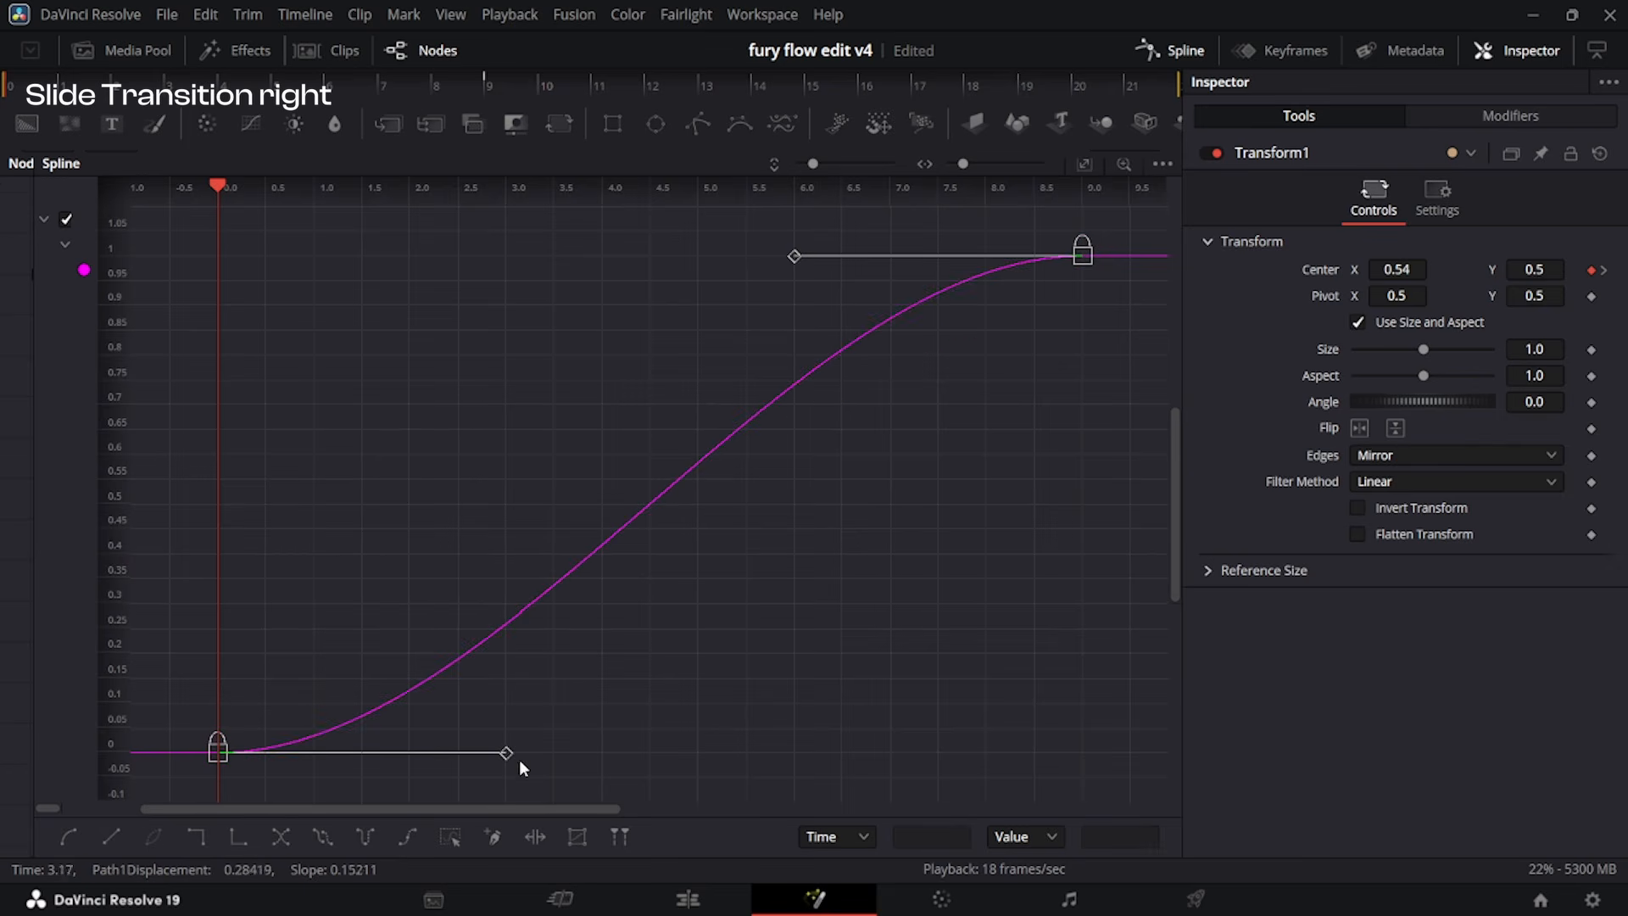
left_click_drag(504, 754, 217, 270)
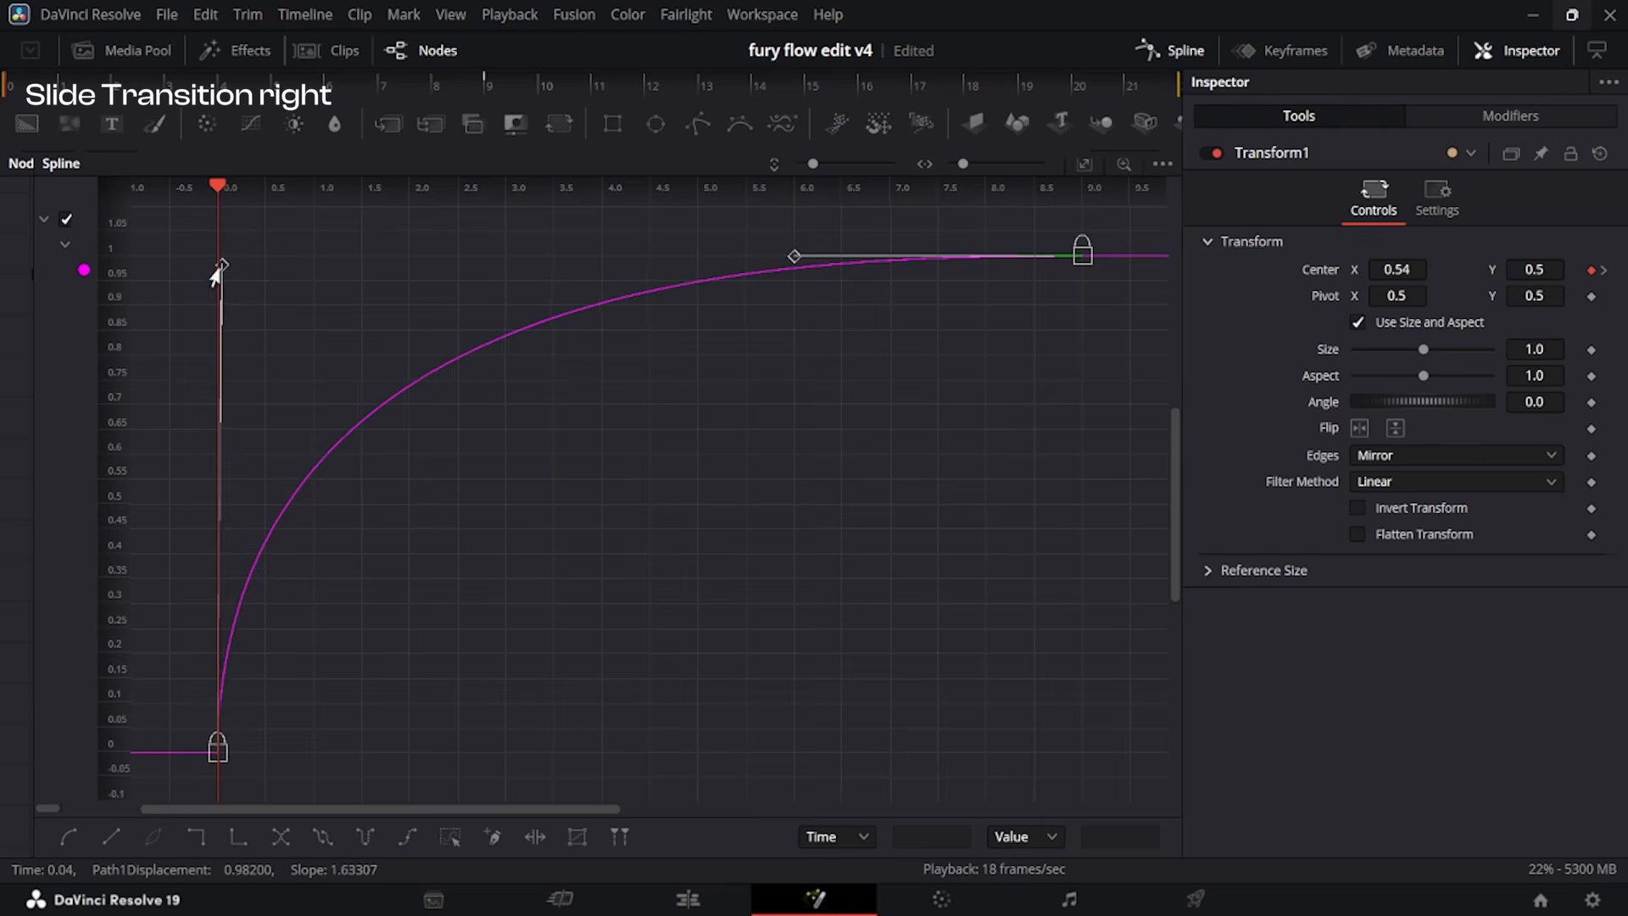
left_click_drag(793, 256, 226, 254)
Play the transition on the edit timeline several times to check how both adjustment clips move together across the cut.
left_click(688, 899)
key("Home")
key("space")
left_click_drag(1108, 521, 723, 576)
key("space")
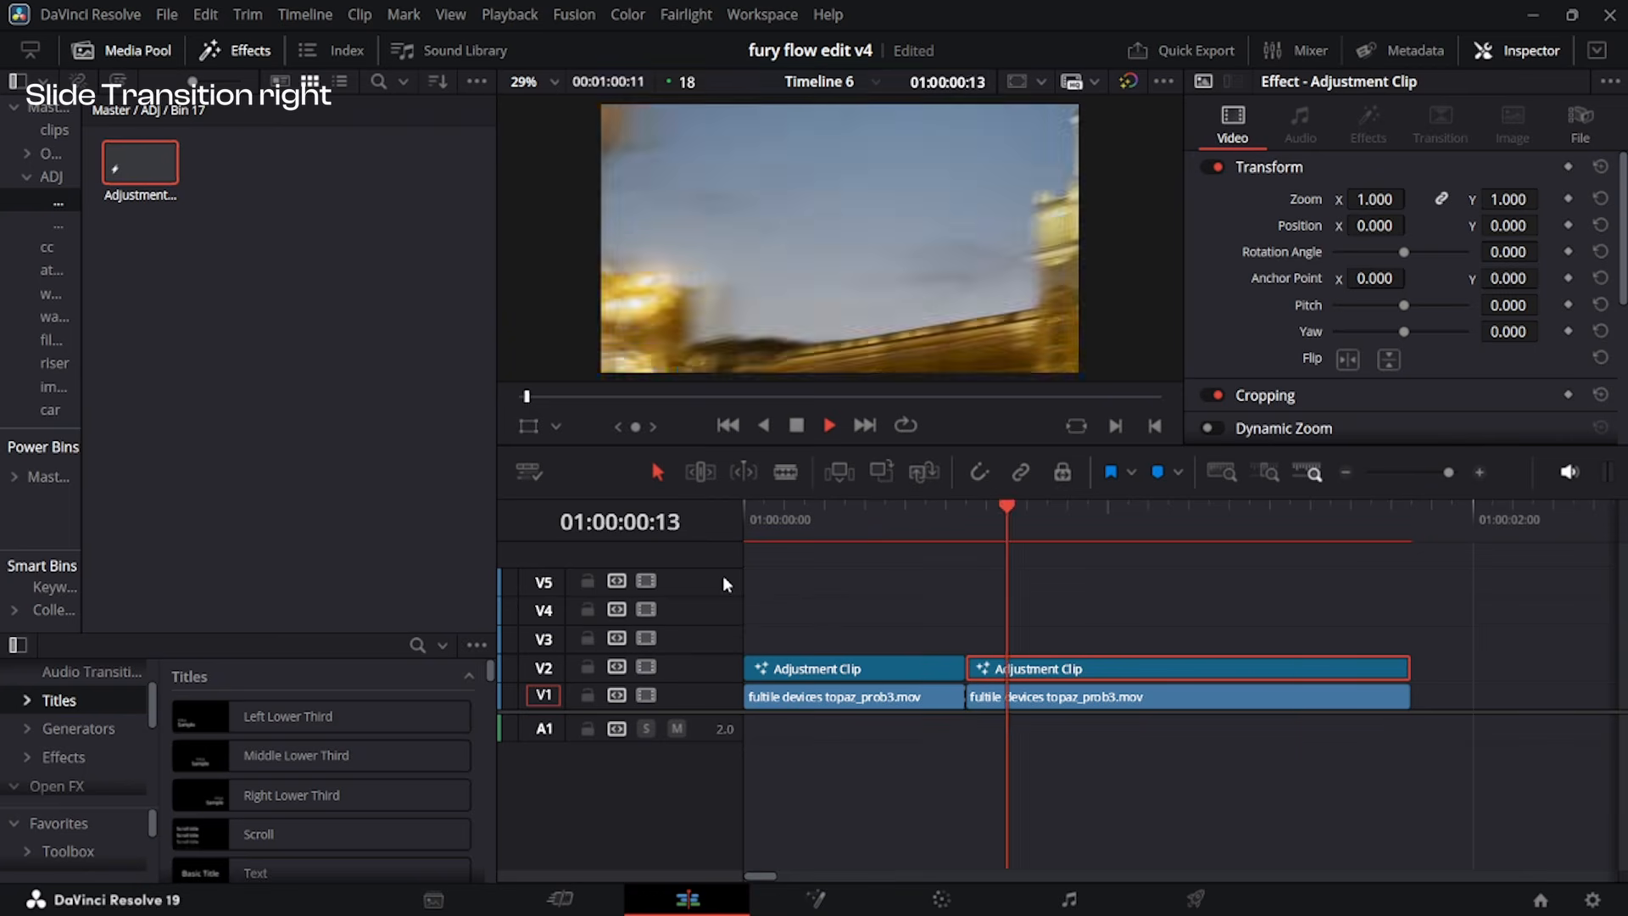
key("space")
left_click(922, 532)
key("space")
key("space")
left_click(922, 532)
key("space")
key("space")
left_click_drag(987, 532, 865, 551)
scroll(908, 666, "down", 2)
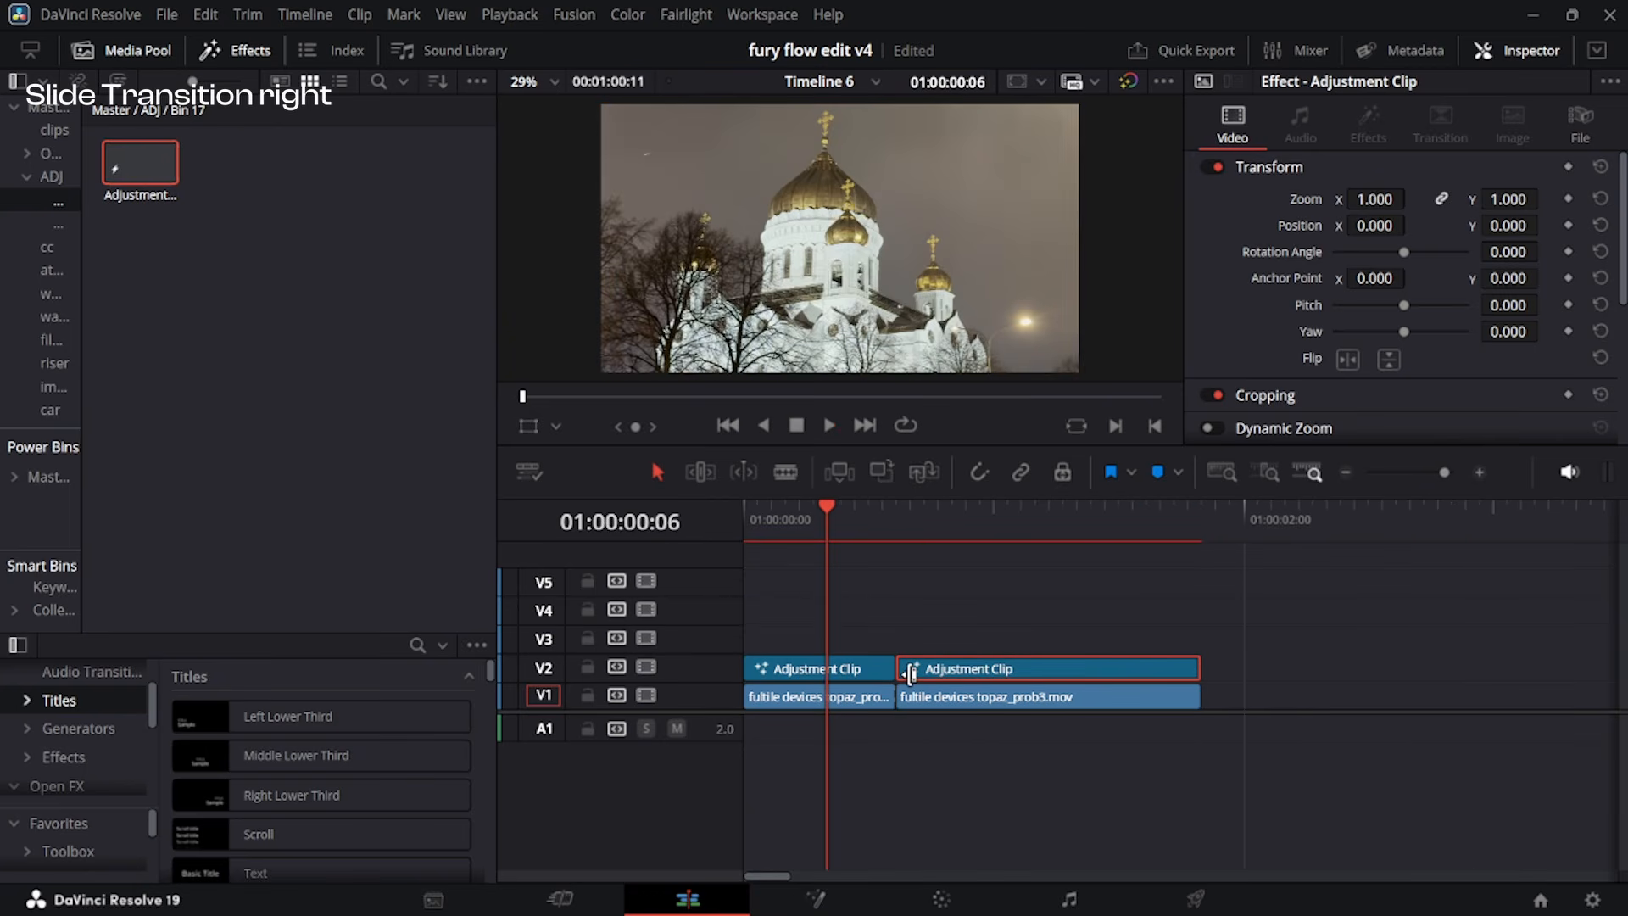
Enable Motion Blur on the first adjustment clip's Transform with Quality 7, Shutter Angle 300.5 and Center Bias 1.0.
left_click(850, 670)
key("shift+6")
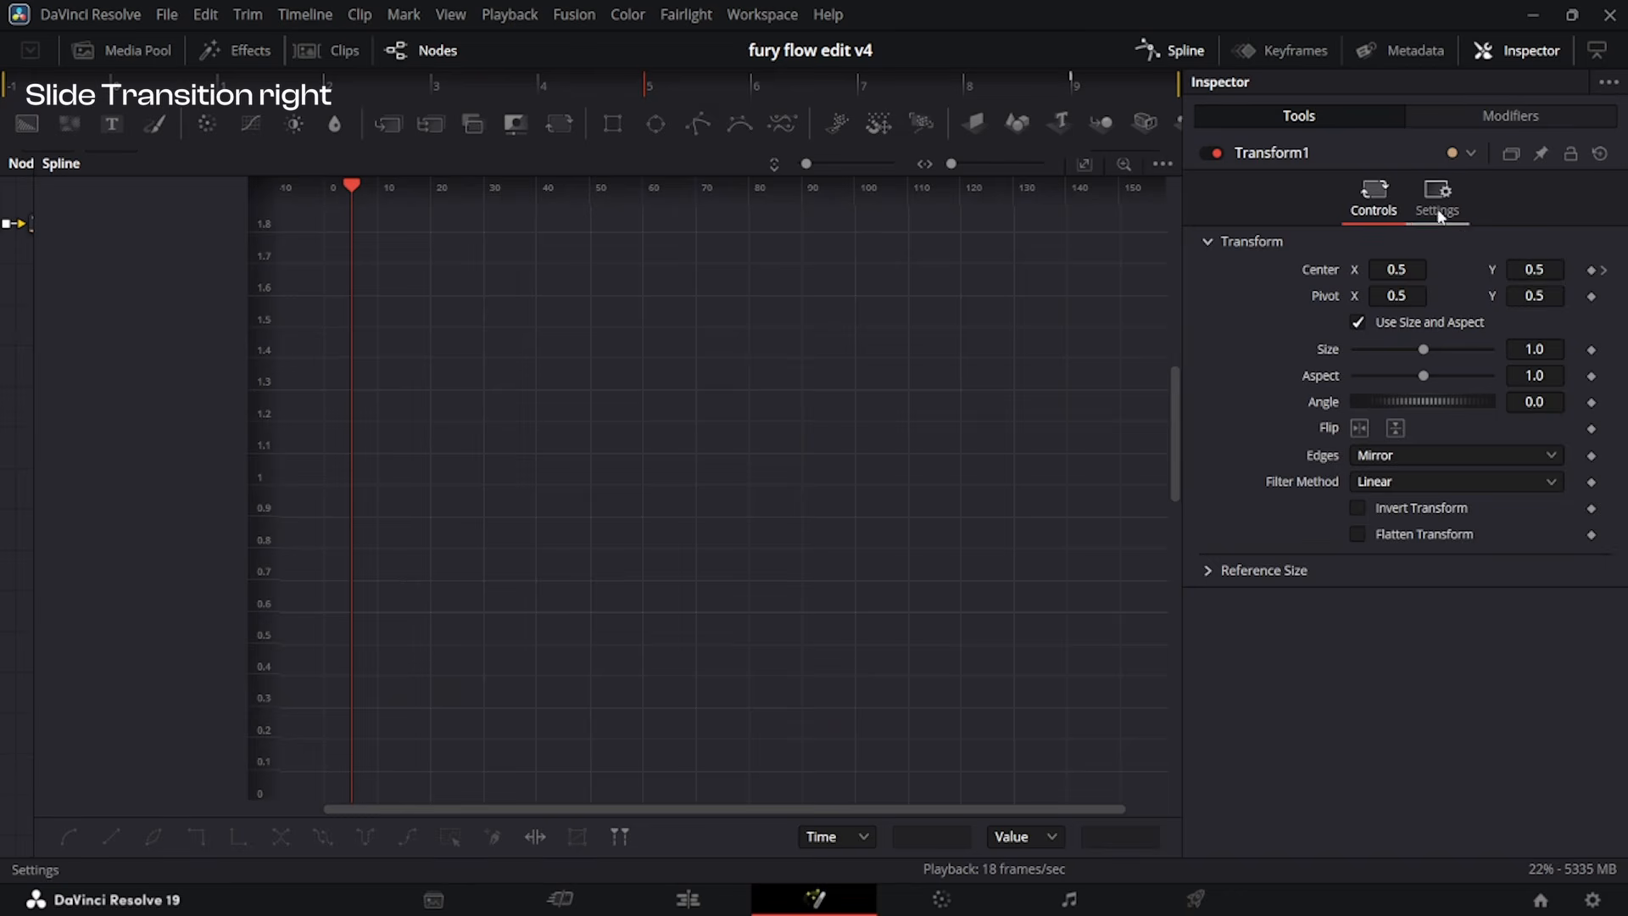
left_click(1436, 203)
left_click(1366, 462)
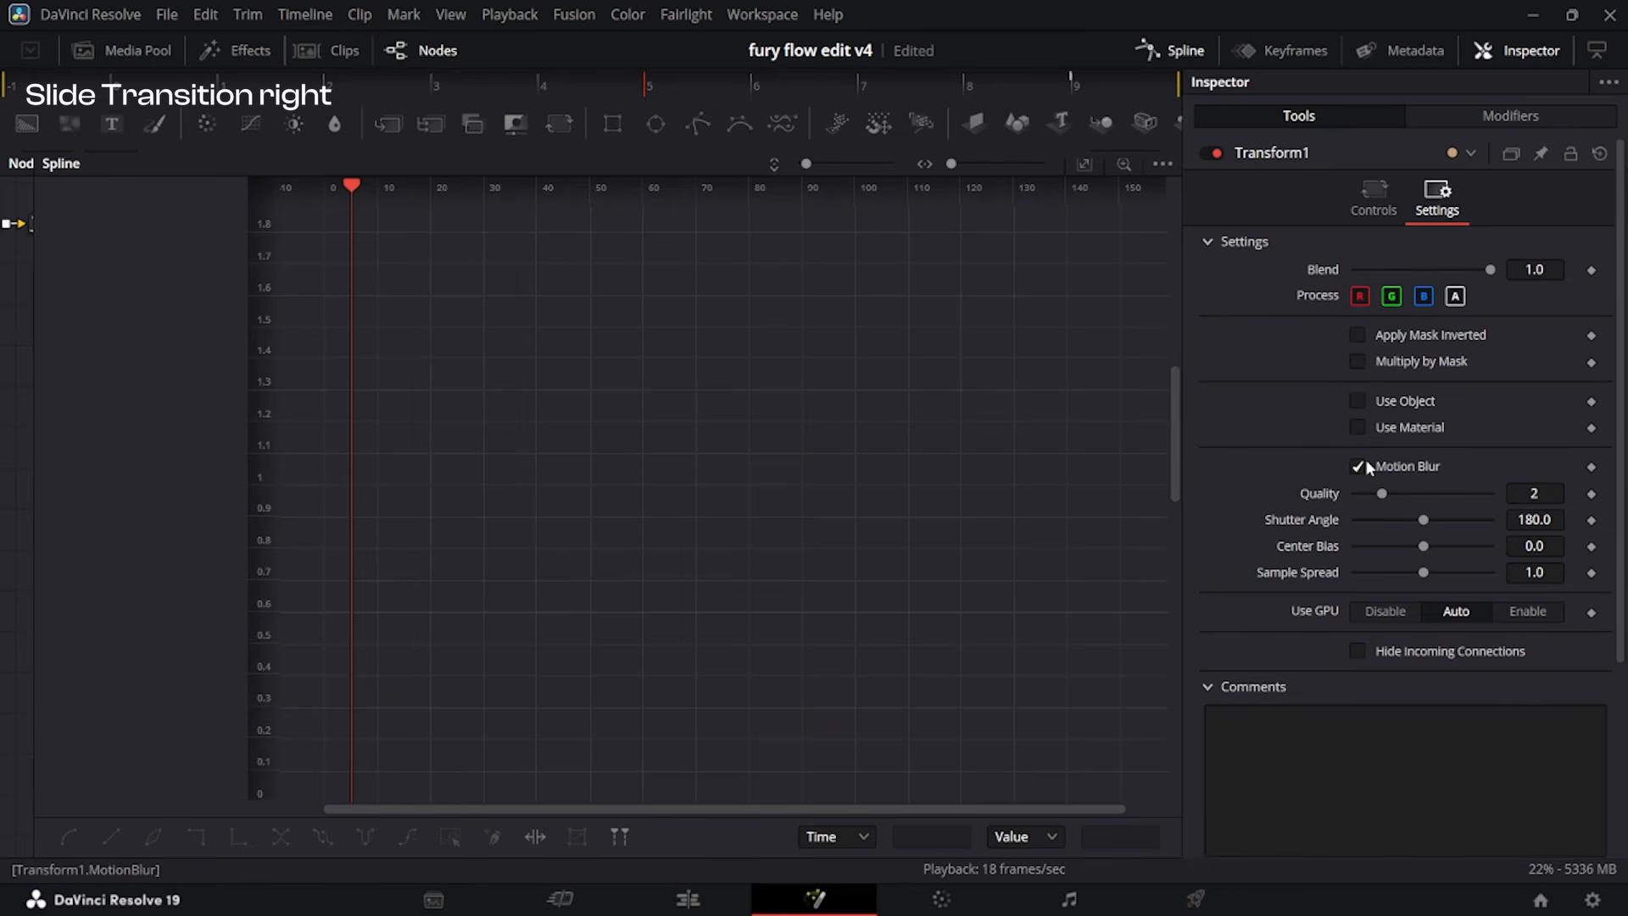
left_click_drag(1381, 501, 1472, 532)
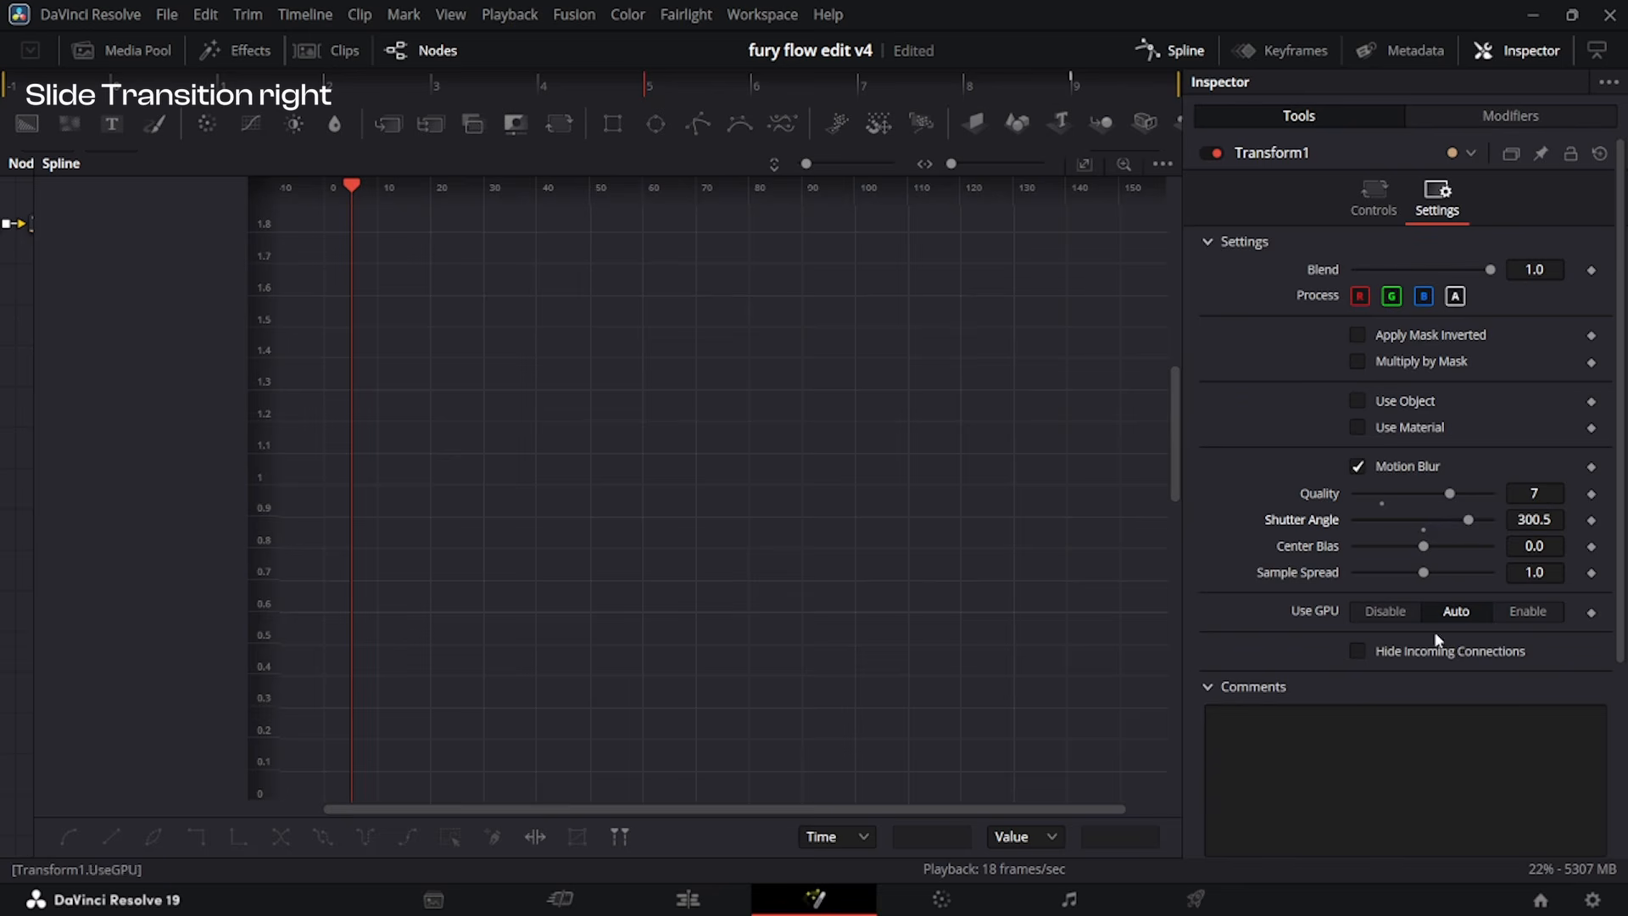
left_click_drag(1427, 544, 1597, 539)
Review the first clip's motion blur on the edit timeline and in its Transform settings in Fusion.
left_click(687, 899)
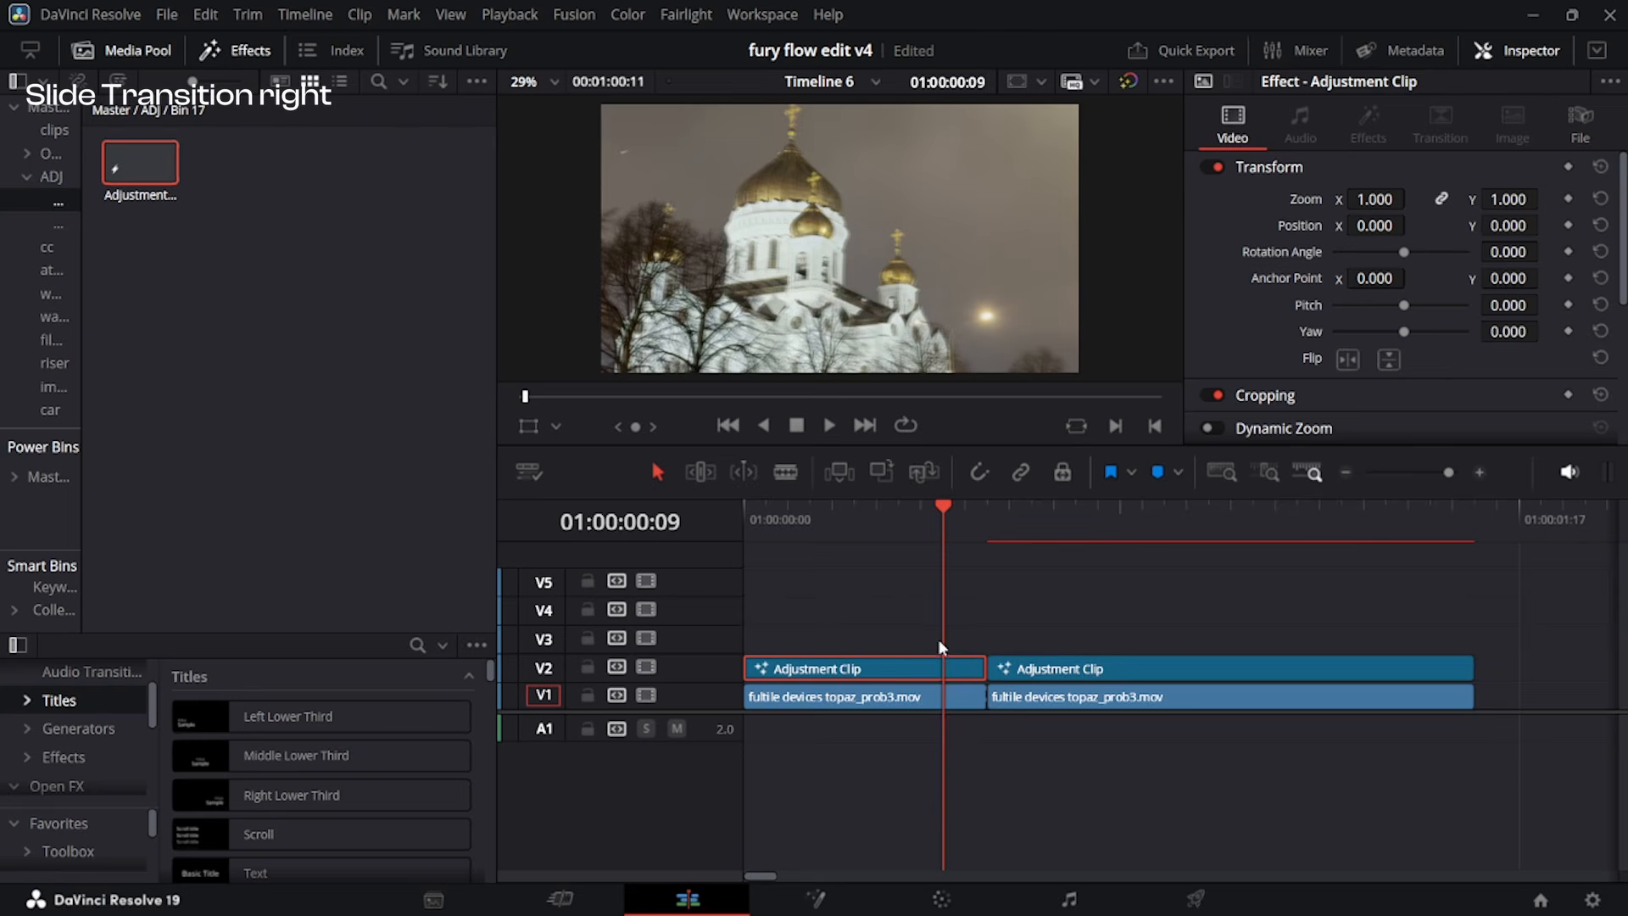
left_click_drag(879, 521, 749, 567)
key("space")
left_click_drag(1035, 515, 939, 533)
key("shift+5")
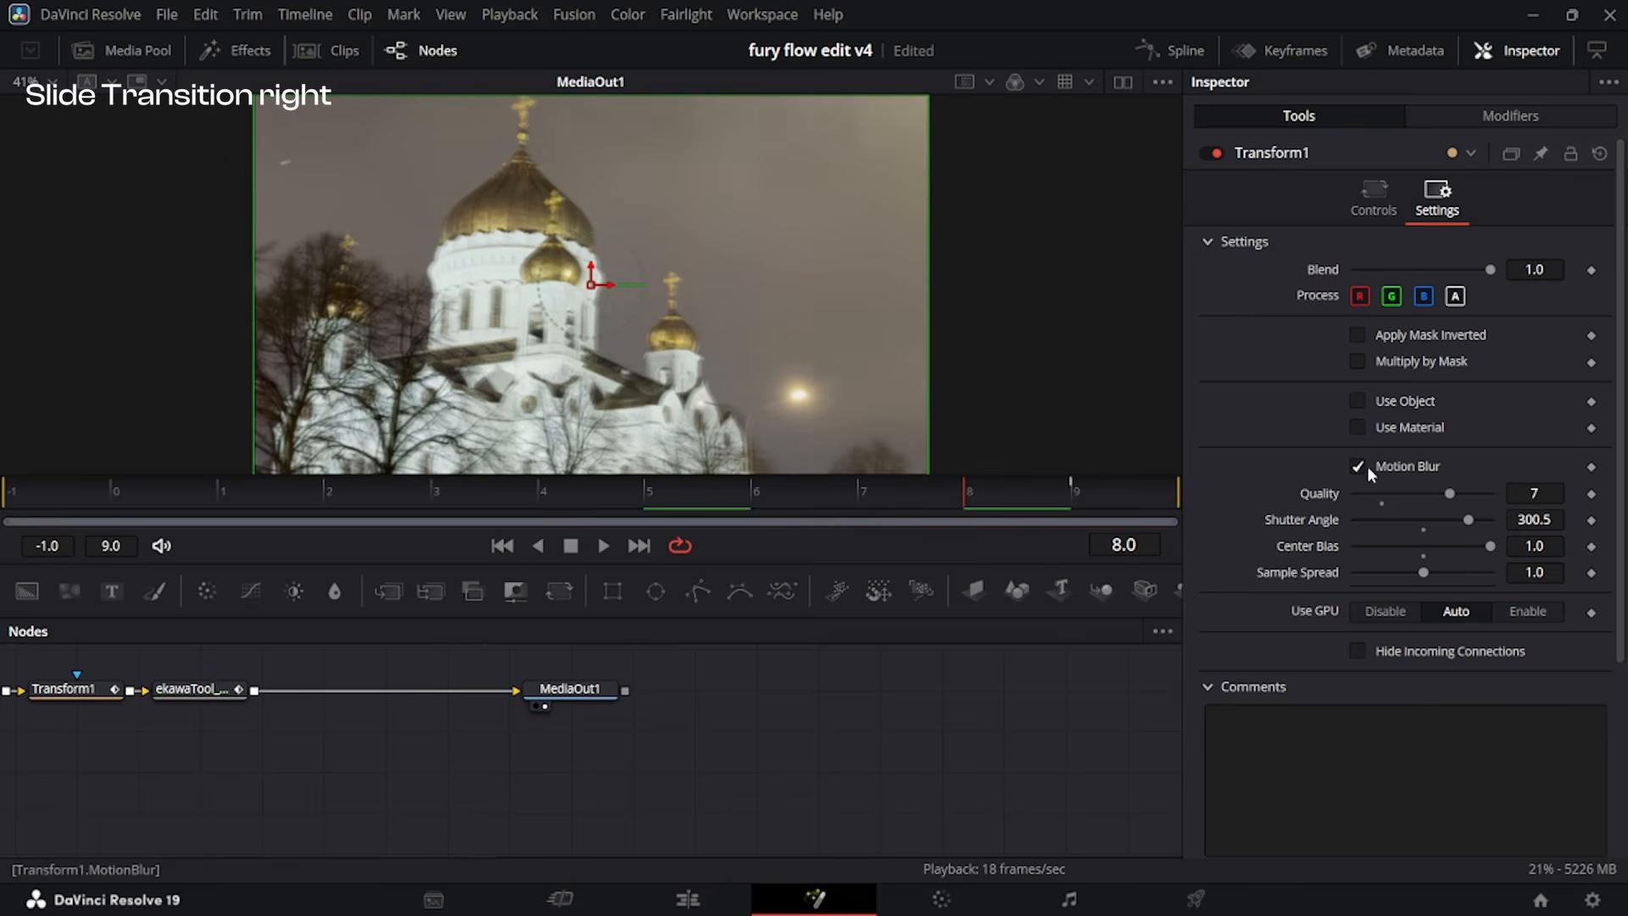
left_click(1358, 465)
key("shift+4")
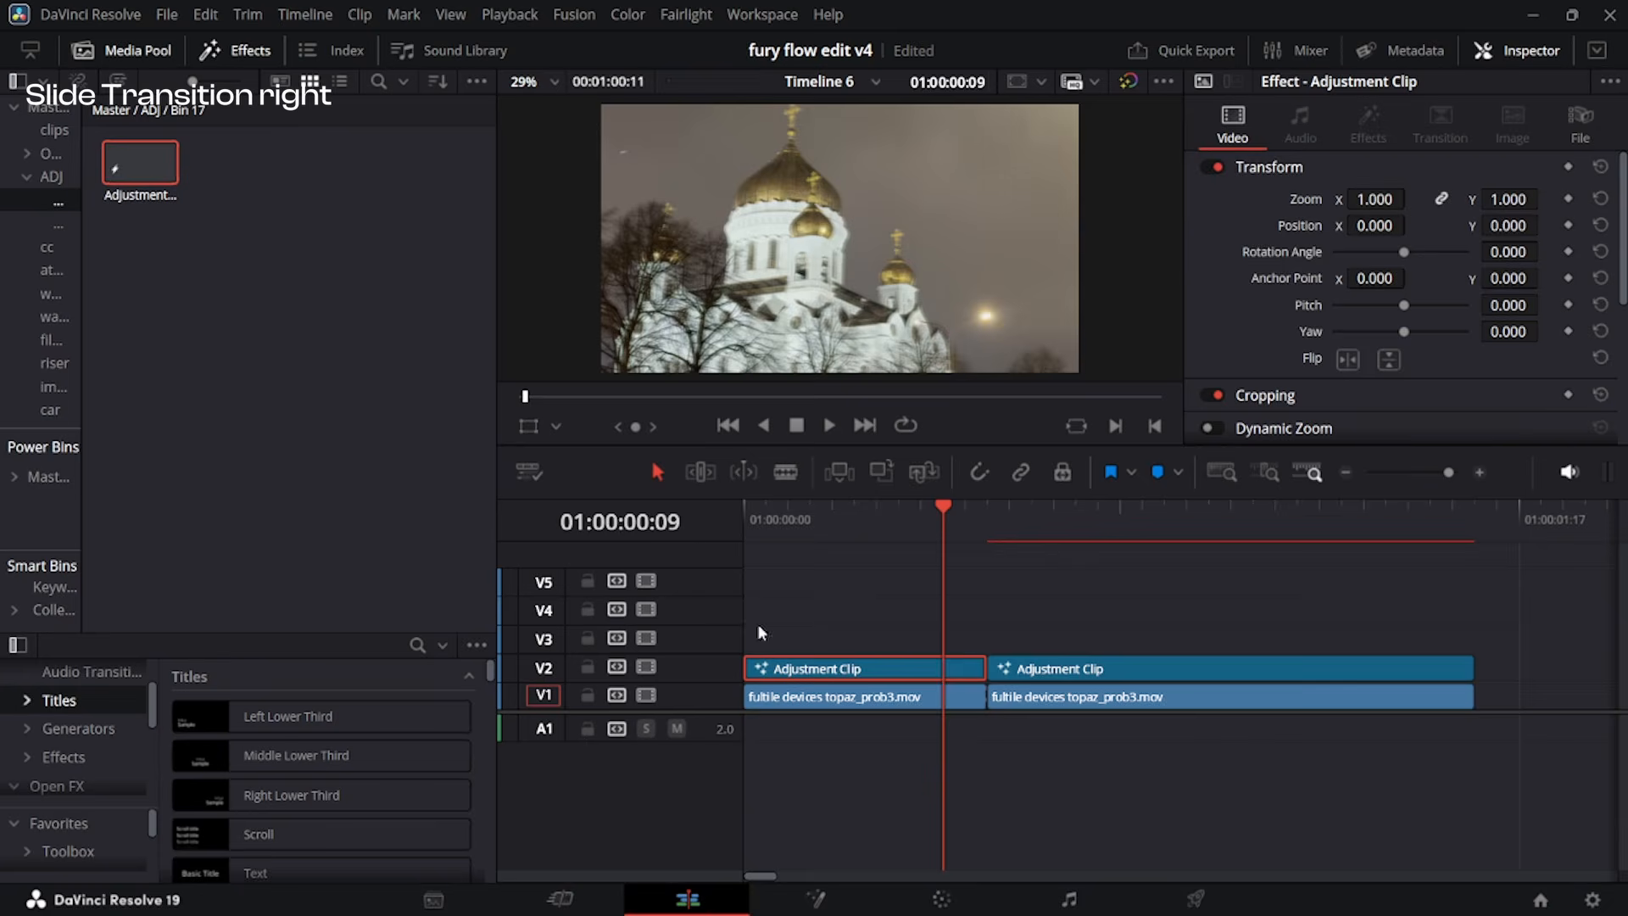
Place a one-frame adjustment clip on V3 at 01:00:00:10, ending exactly at the cut.
left_click_drag(136, 161, 991, 638)
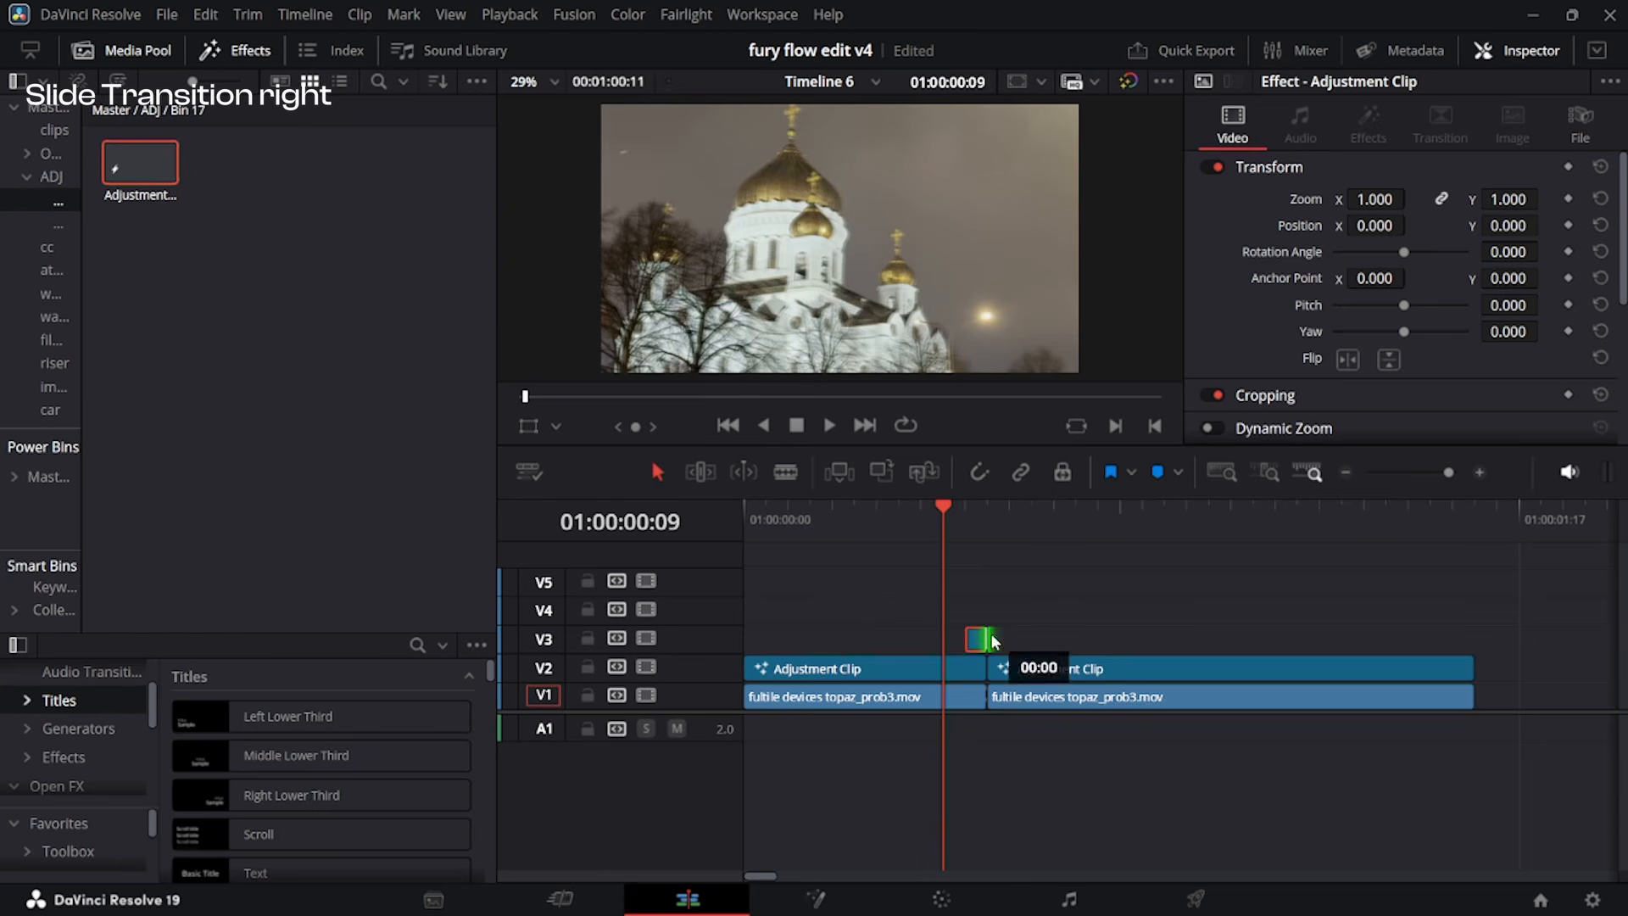
key("Right")
scroll(1121, 619, "up", 1)
scroll(1124, 640, "up", 3)
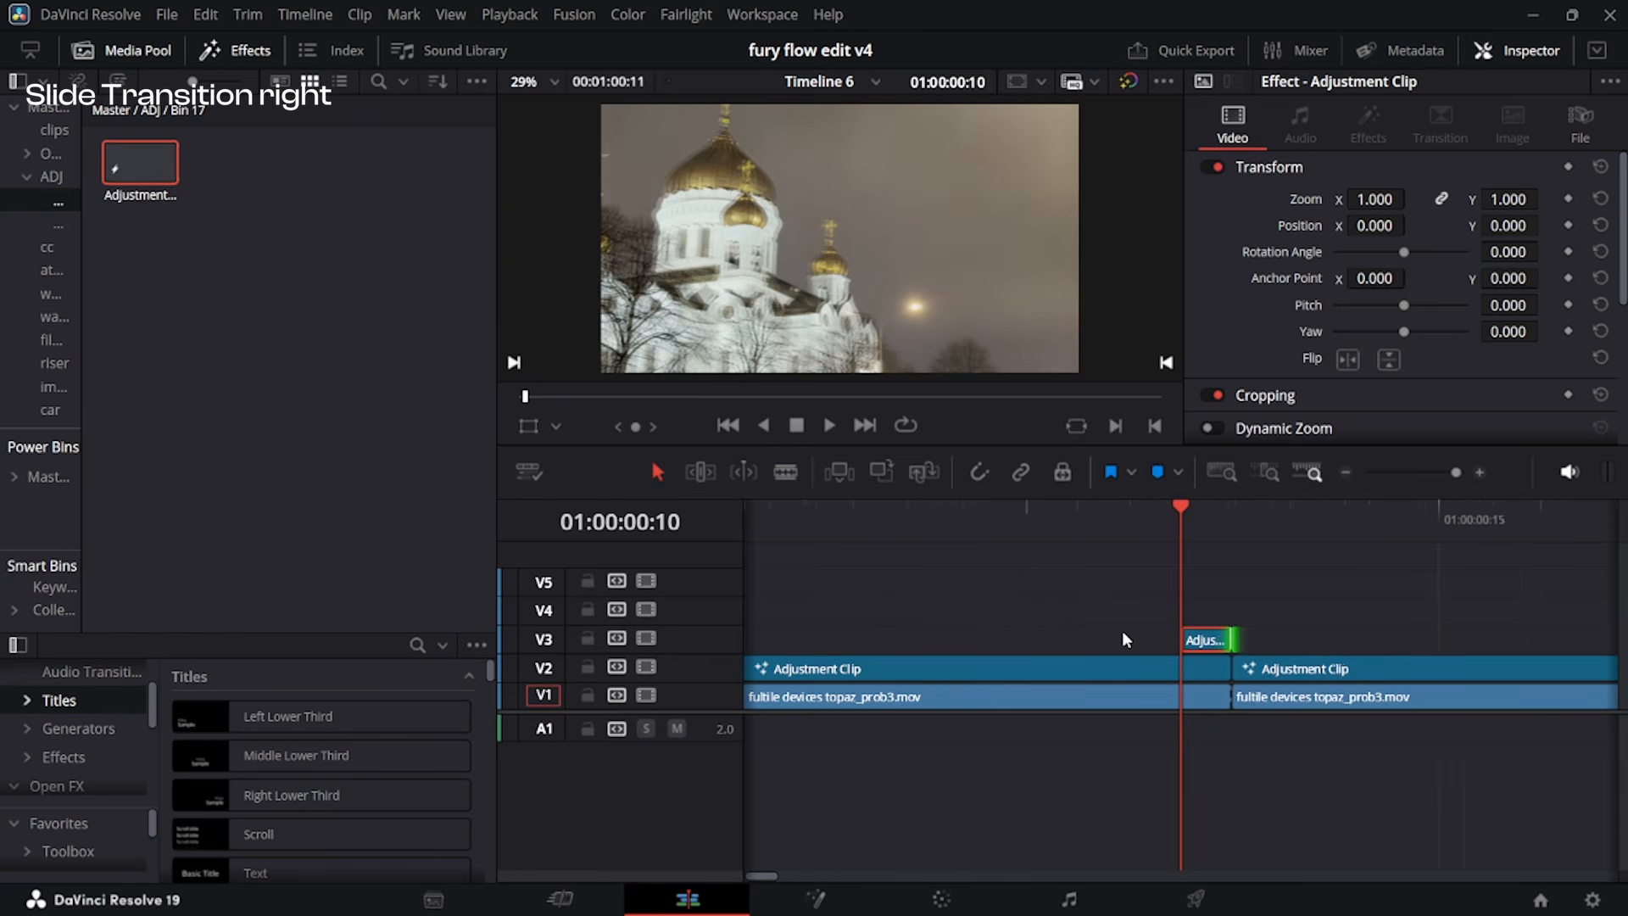
key("Right")
key("Left")
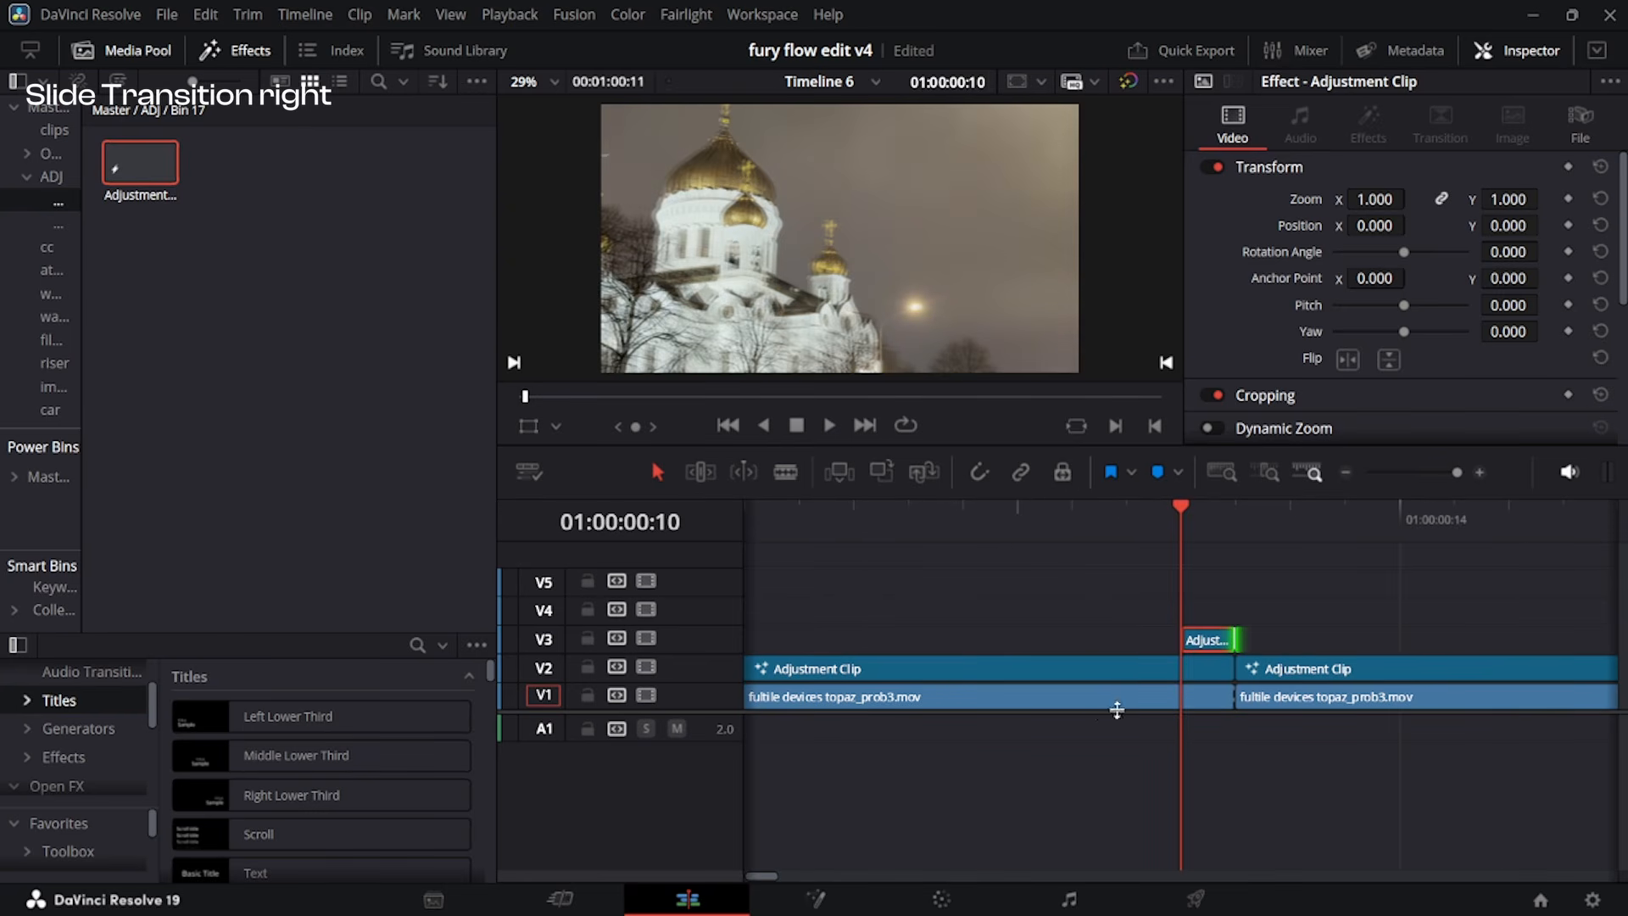
Insert a Directional Blur node in the one-frame adjustment clip in Fusion and set its Length to 0.075.
left_click(1216, 638)
key("shift+5")
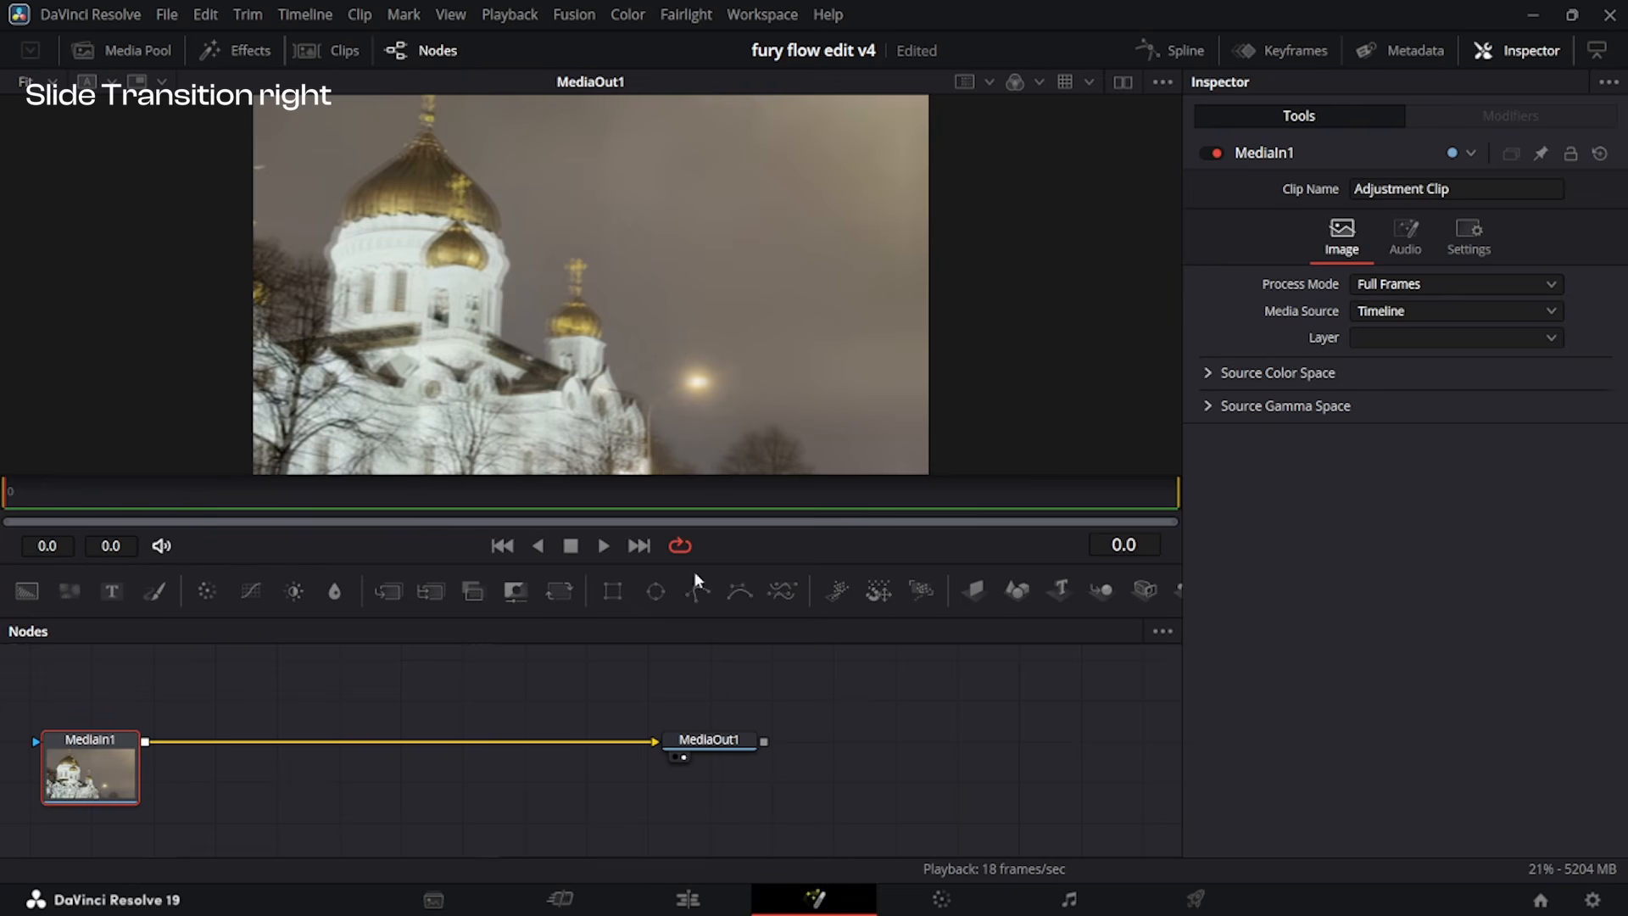
key("shift+space")
type("easydire")
key("Return")
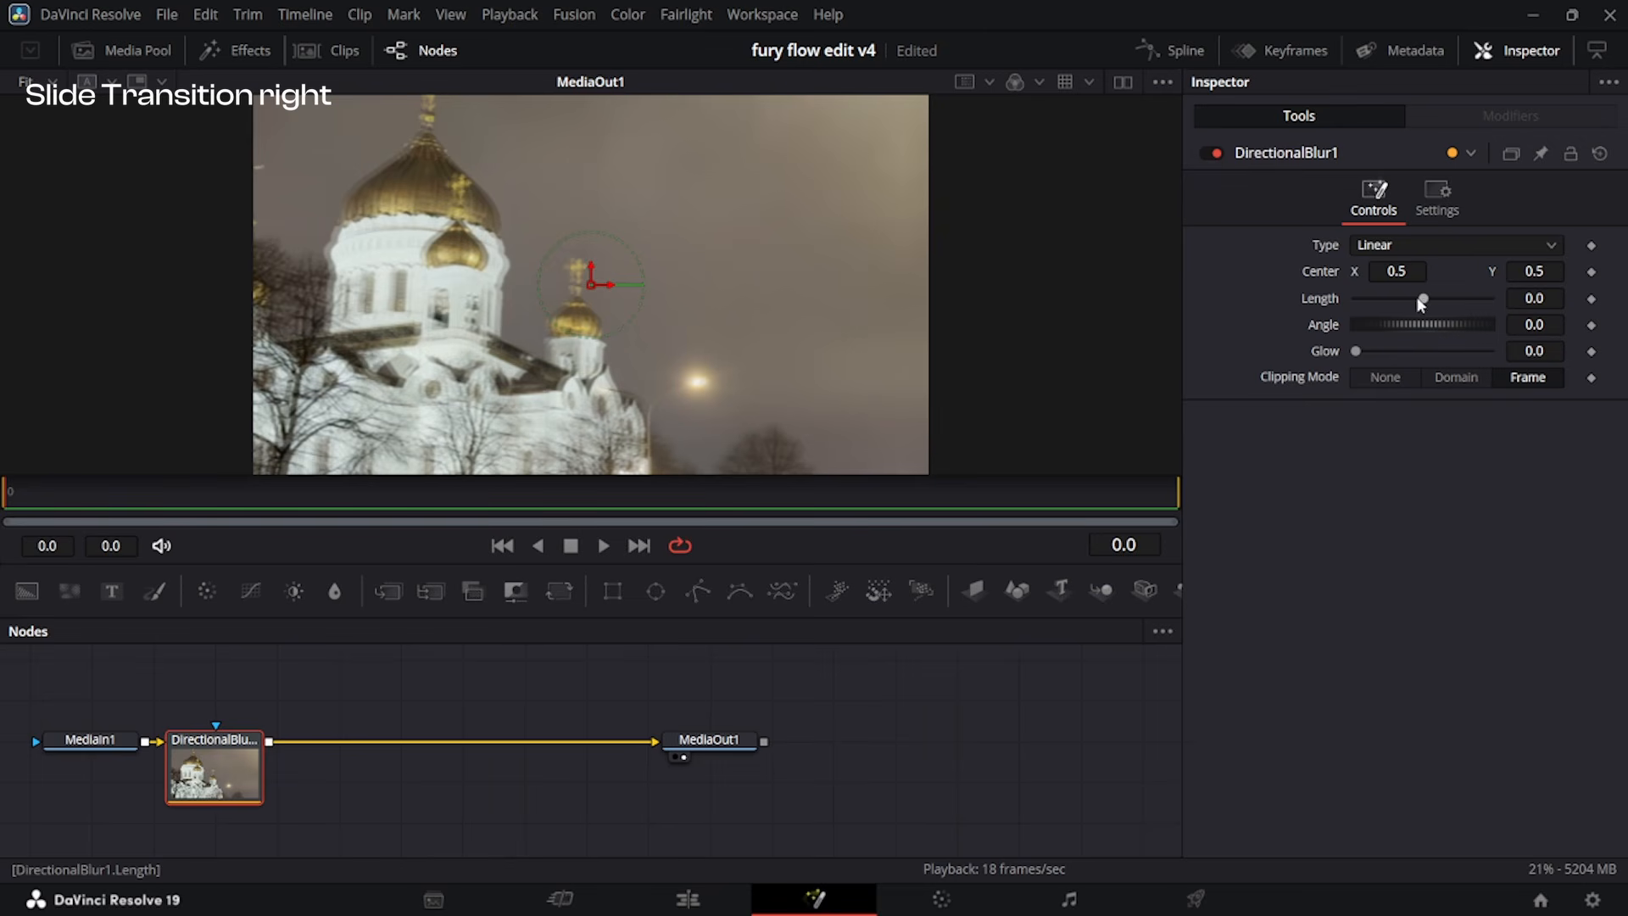
left_click_drag(1423, 300, 1473, 304)
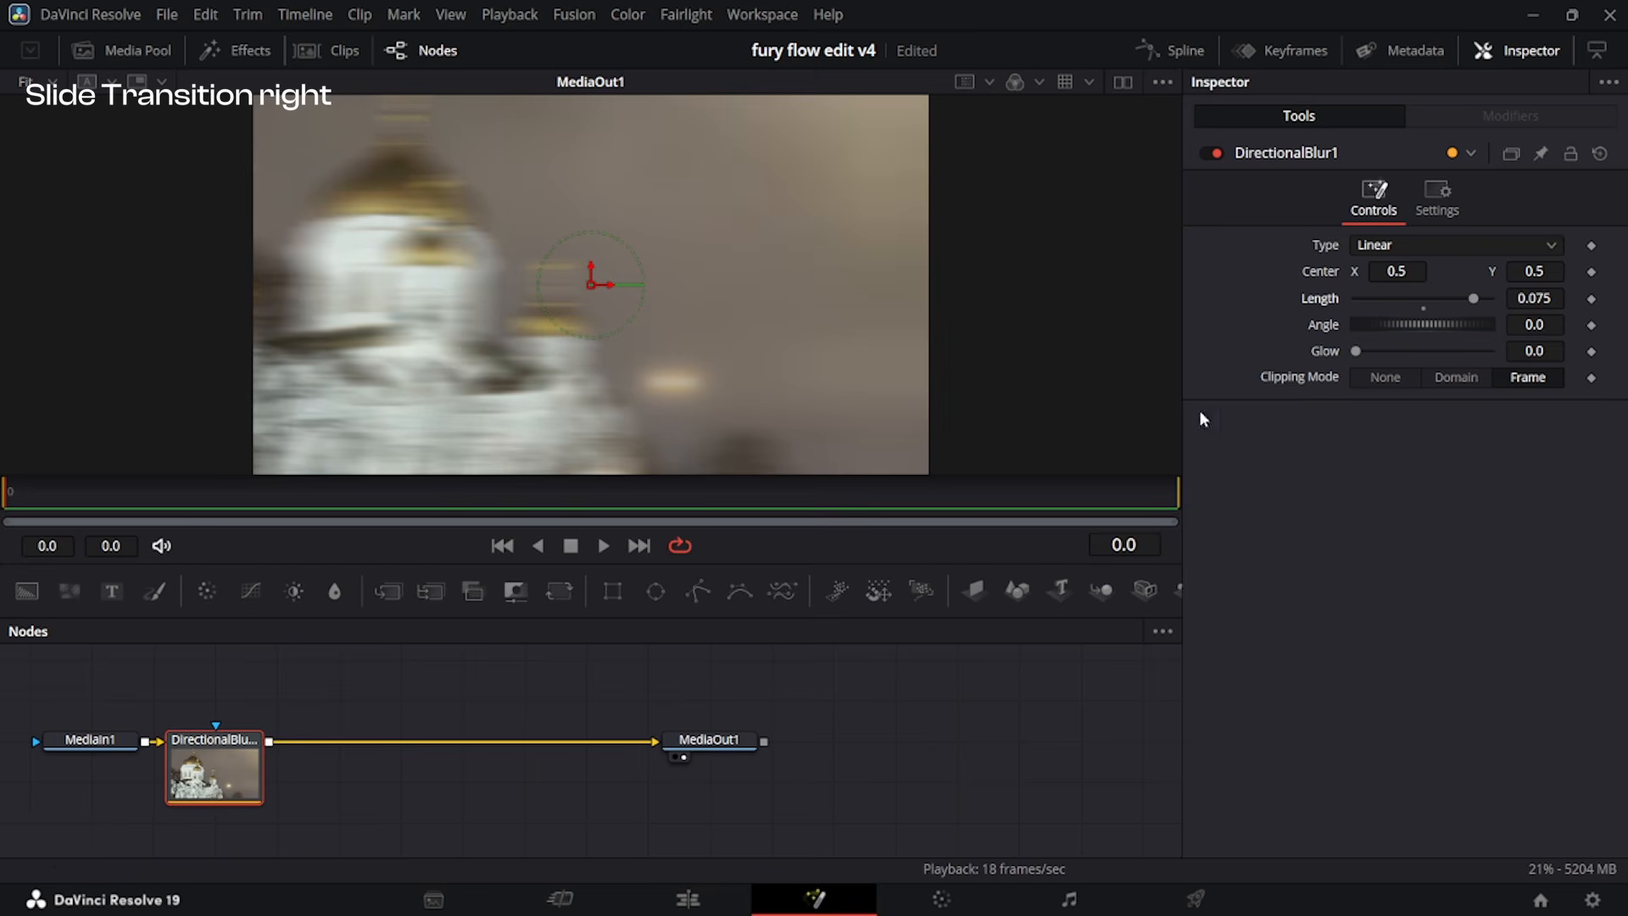
mouse_move(1377, 321)
left_mouse_down()
mouse_move(1422, 332)
mouse_move(1379, 327)
left_mouse_up()
left_click(1424, 335)
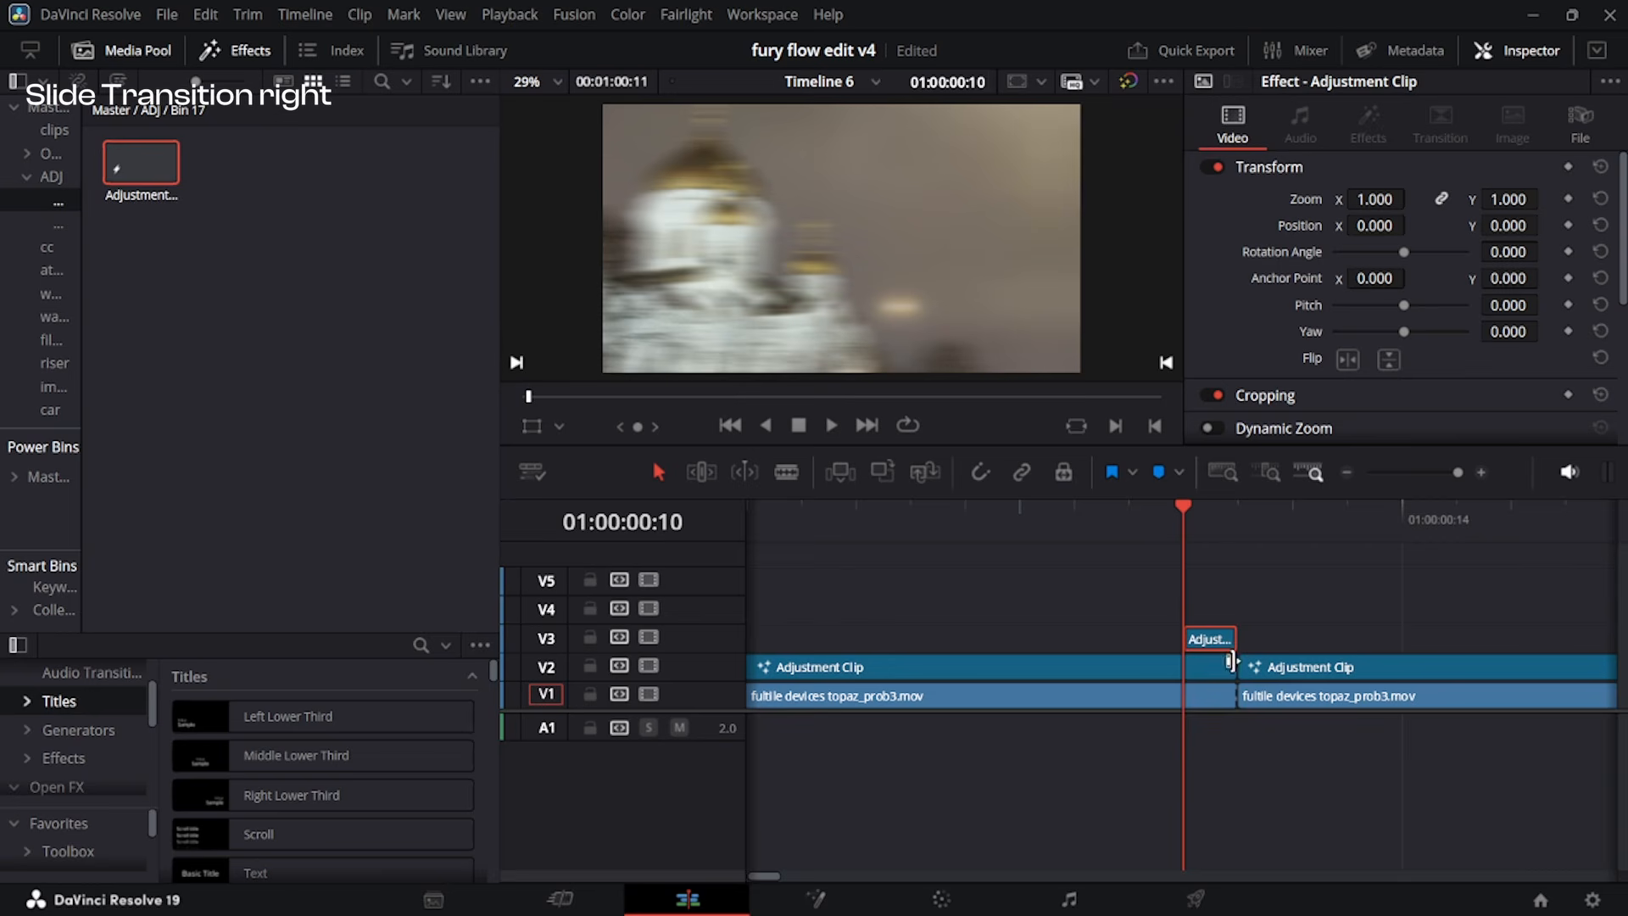
Duplicate the one-frame blur adjustment clip on V3 directly after the cut and play back the transition.
left_click_drag(1214, 640, 1259, 645)
key("space")
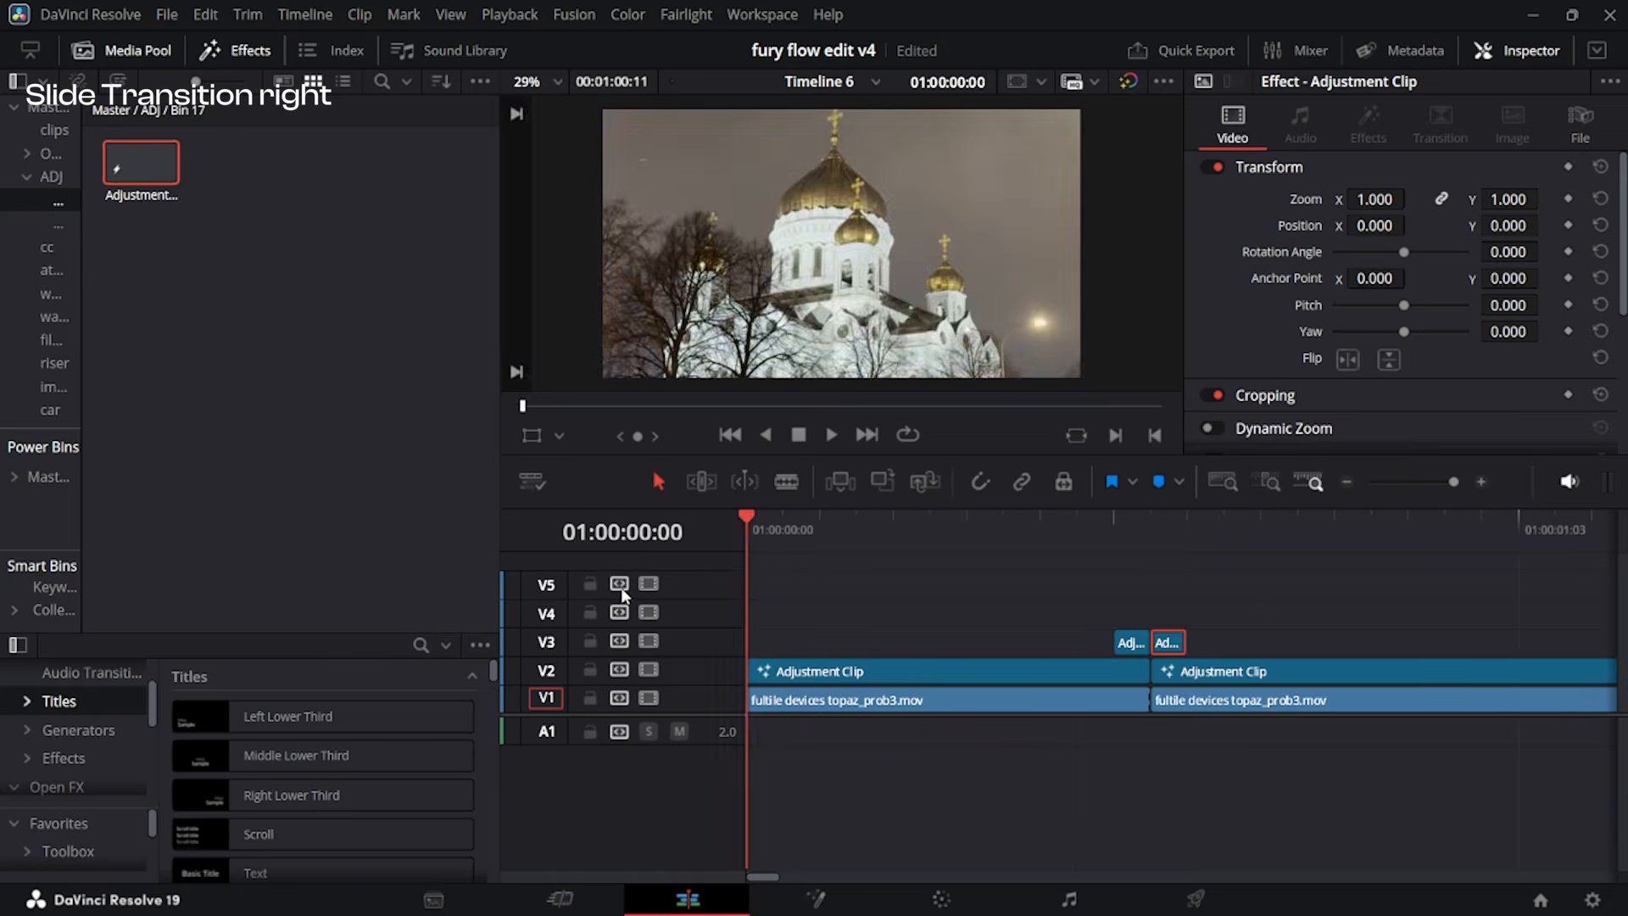
key("space")
scroll(1300, 796, "down", 1)
mouse_move(943, 526)
left_mouse_down()
mouse_move(918, 526)
mouse_move(934, 529)
left_mouse_up()
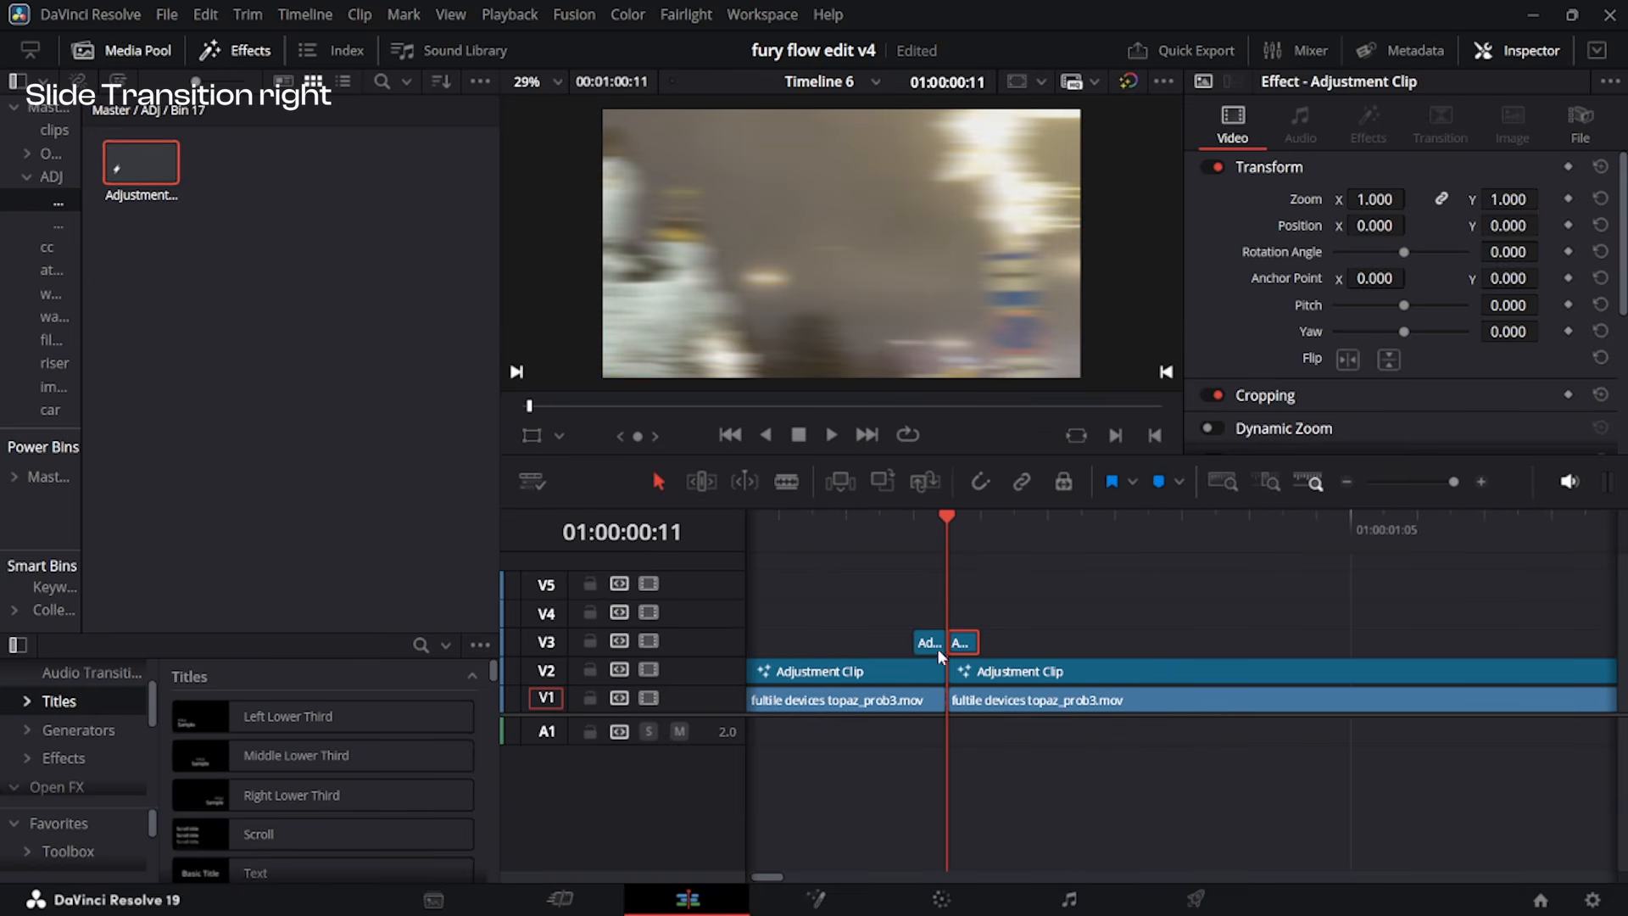
Lay an adjustment clip on V4 across both video clips and insert a Brightness Contrast node in it in Fusion.
left_click_drag(143, 162, 1559, 625)
scroll(862, 628, "down", 2)
left_click(1028, 610)
key("shift+5")
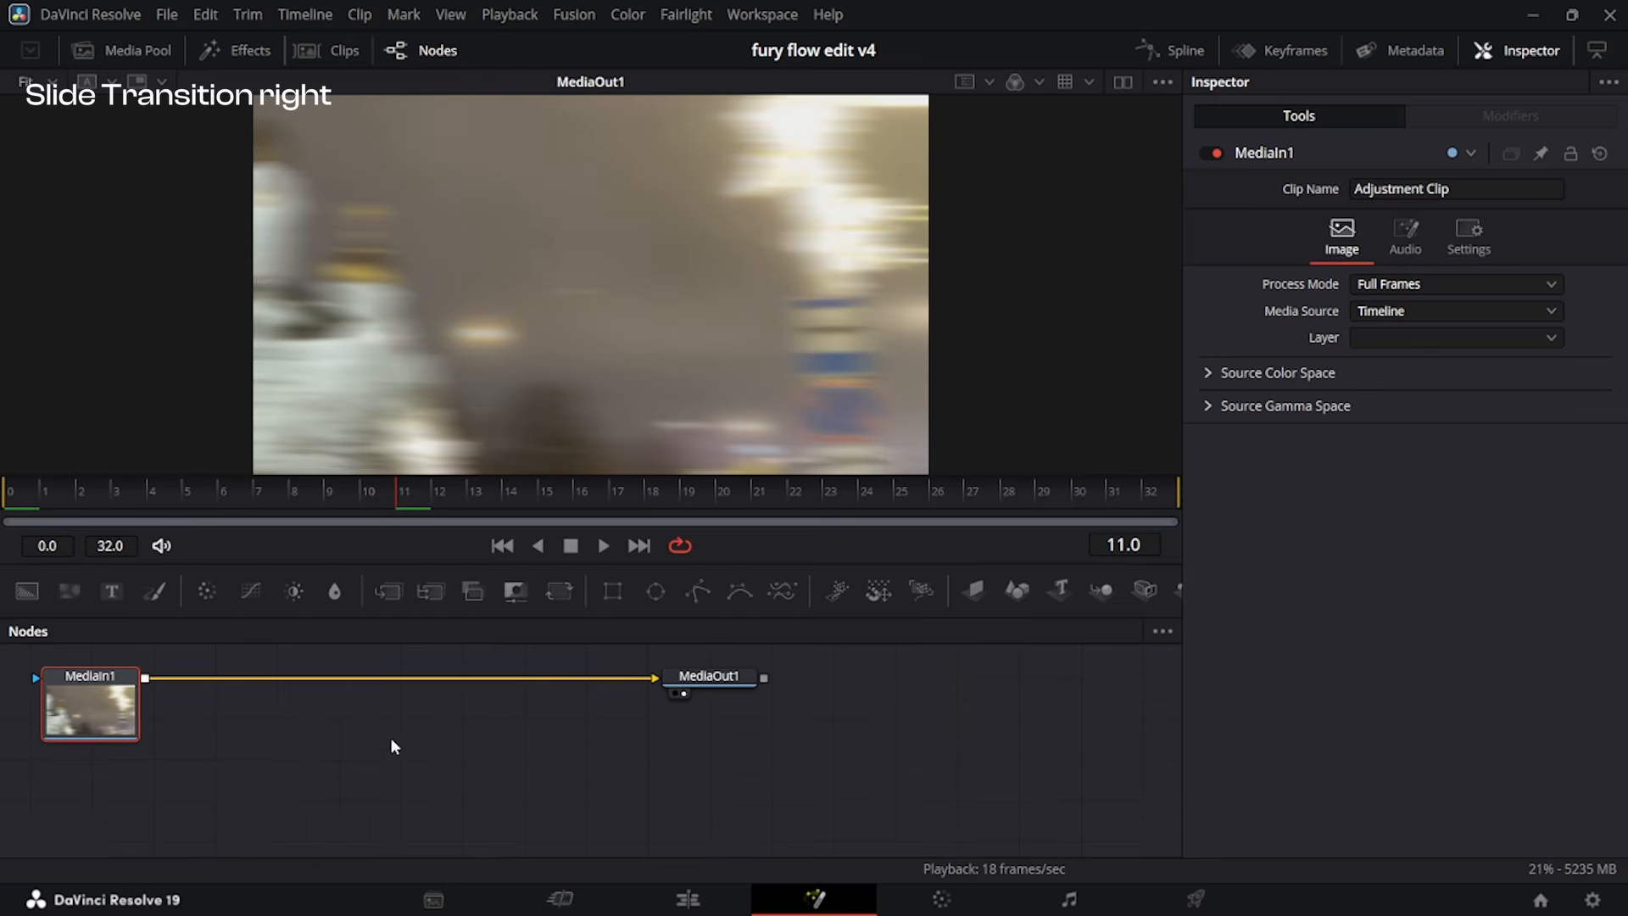
left_click(296, 591)
key("shift+4")
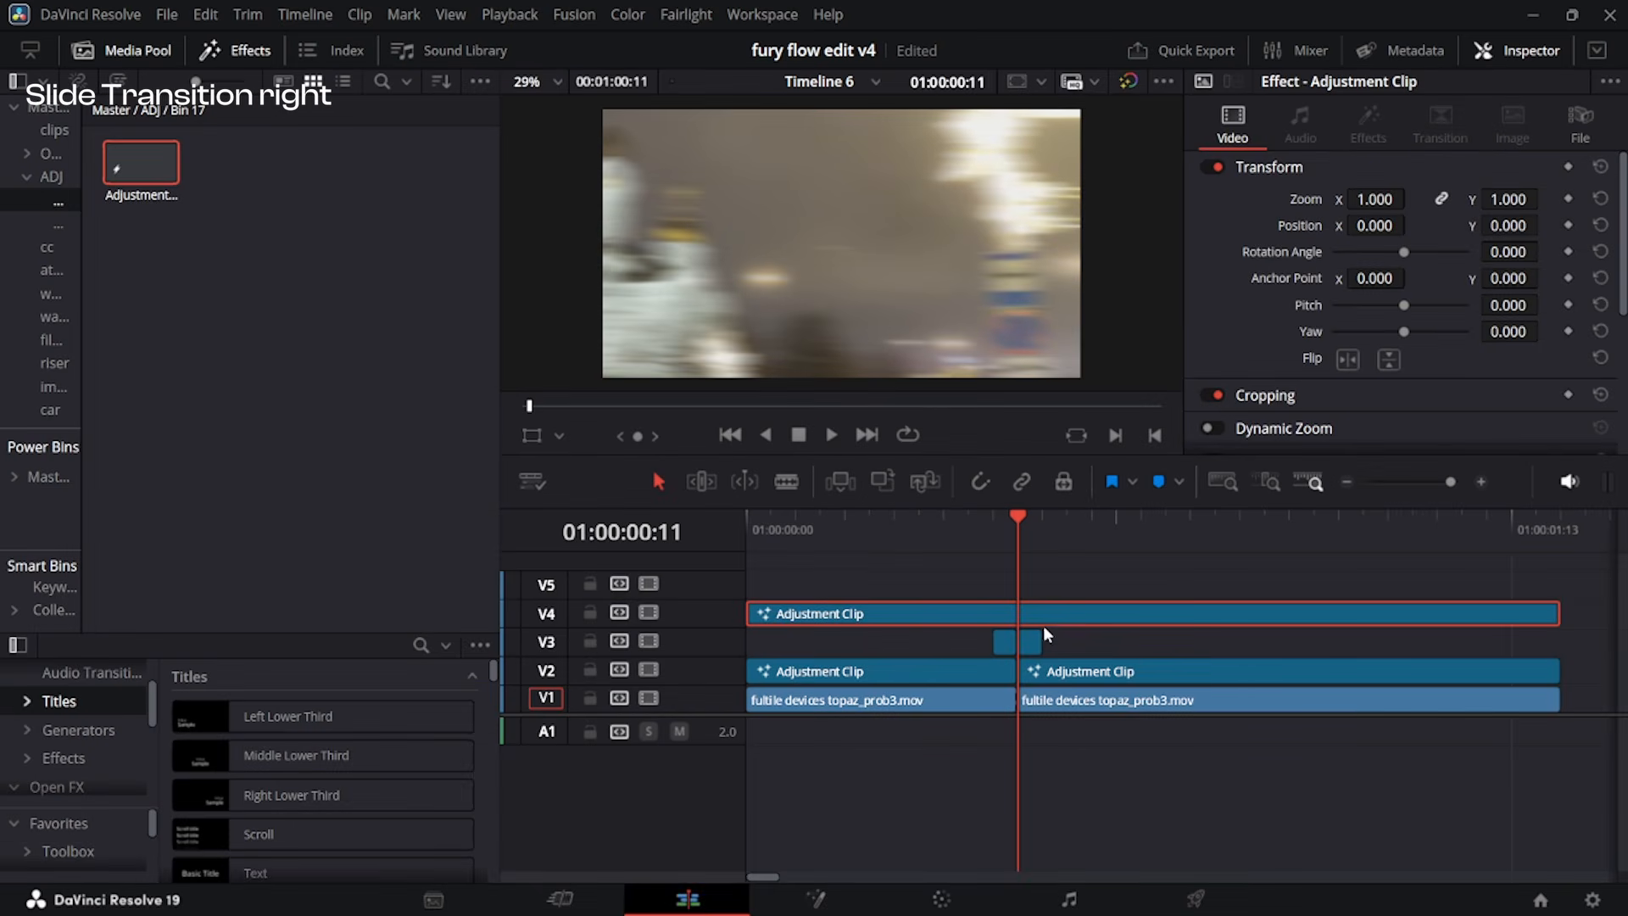
key("shift+5")
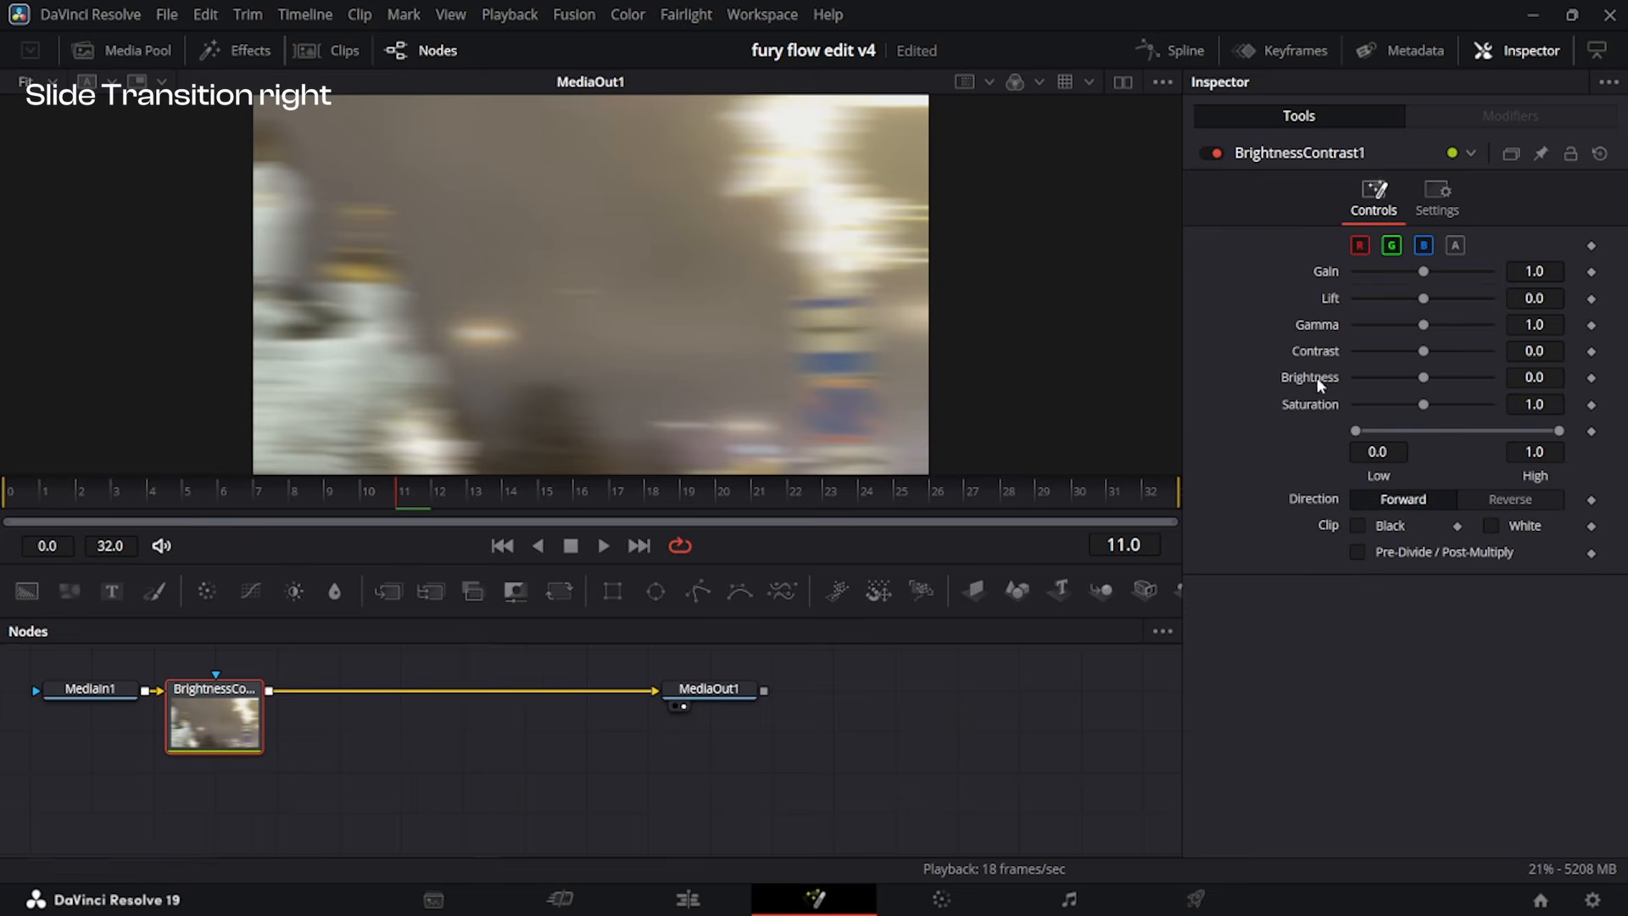
Keyframe the Brightness Contrast Gain at 1.0 on frames 0 and 32 and at 1.76 on frame 11.
left_click(1595, 273)
left_click_drag(373, 498, 5, 496)
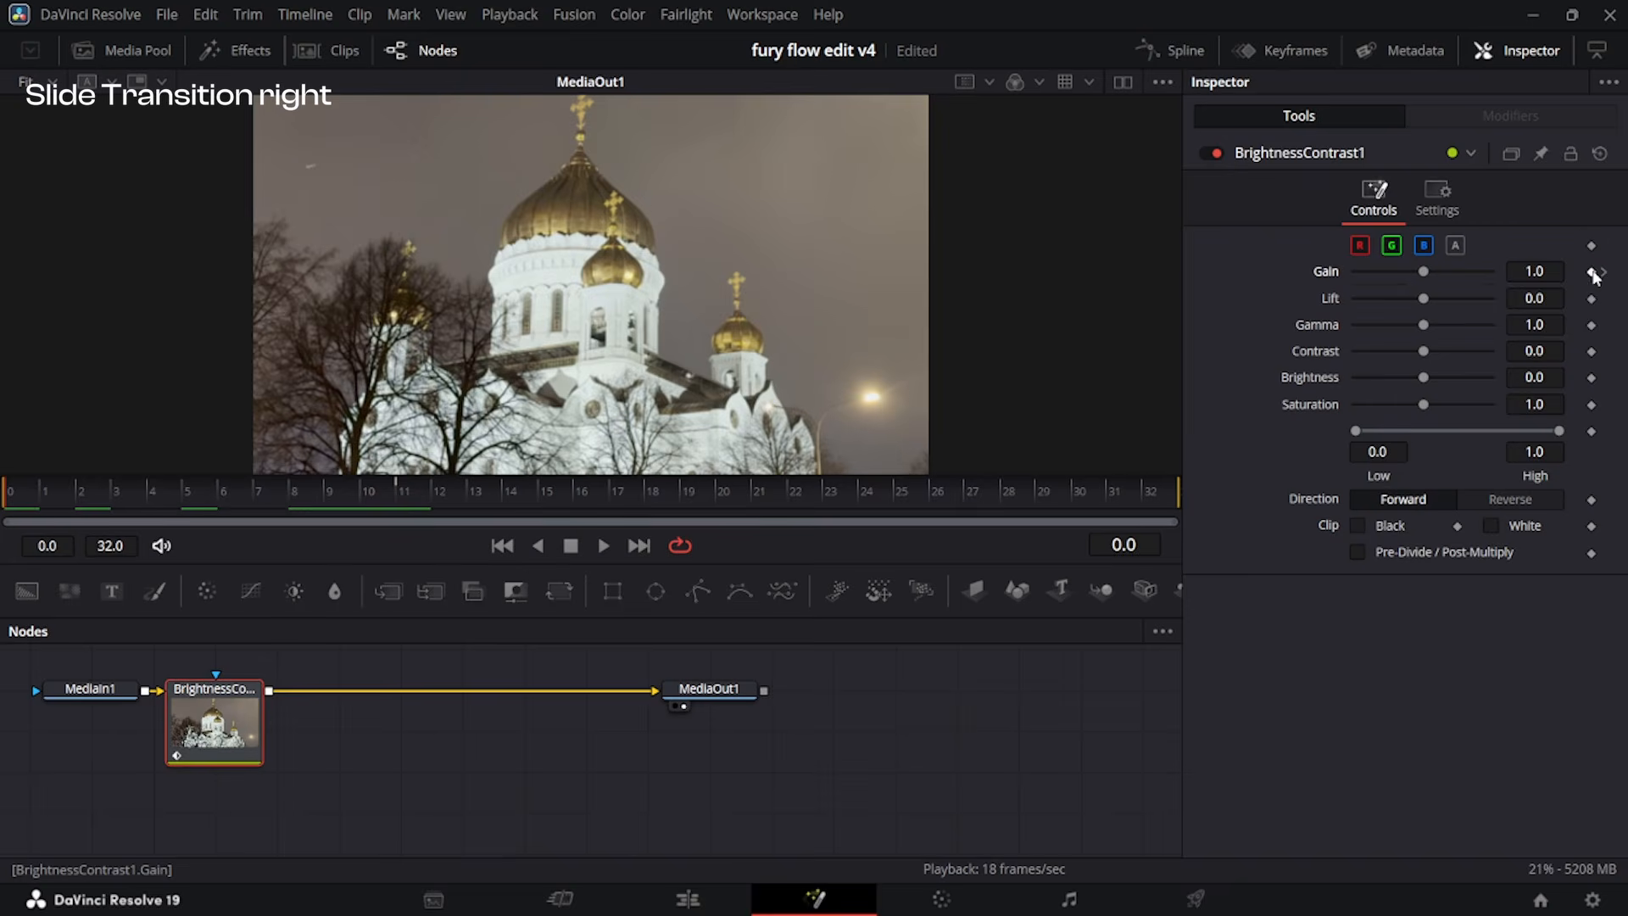
left_click_drag(921, 495, 1150, 495)
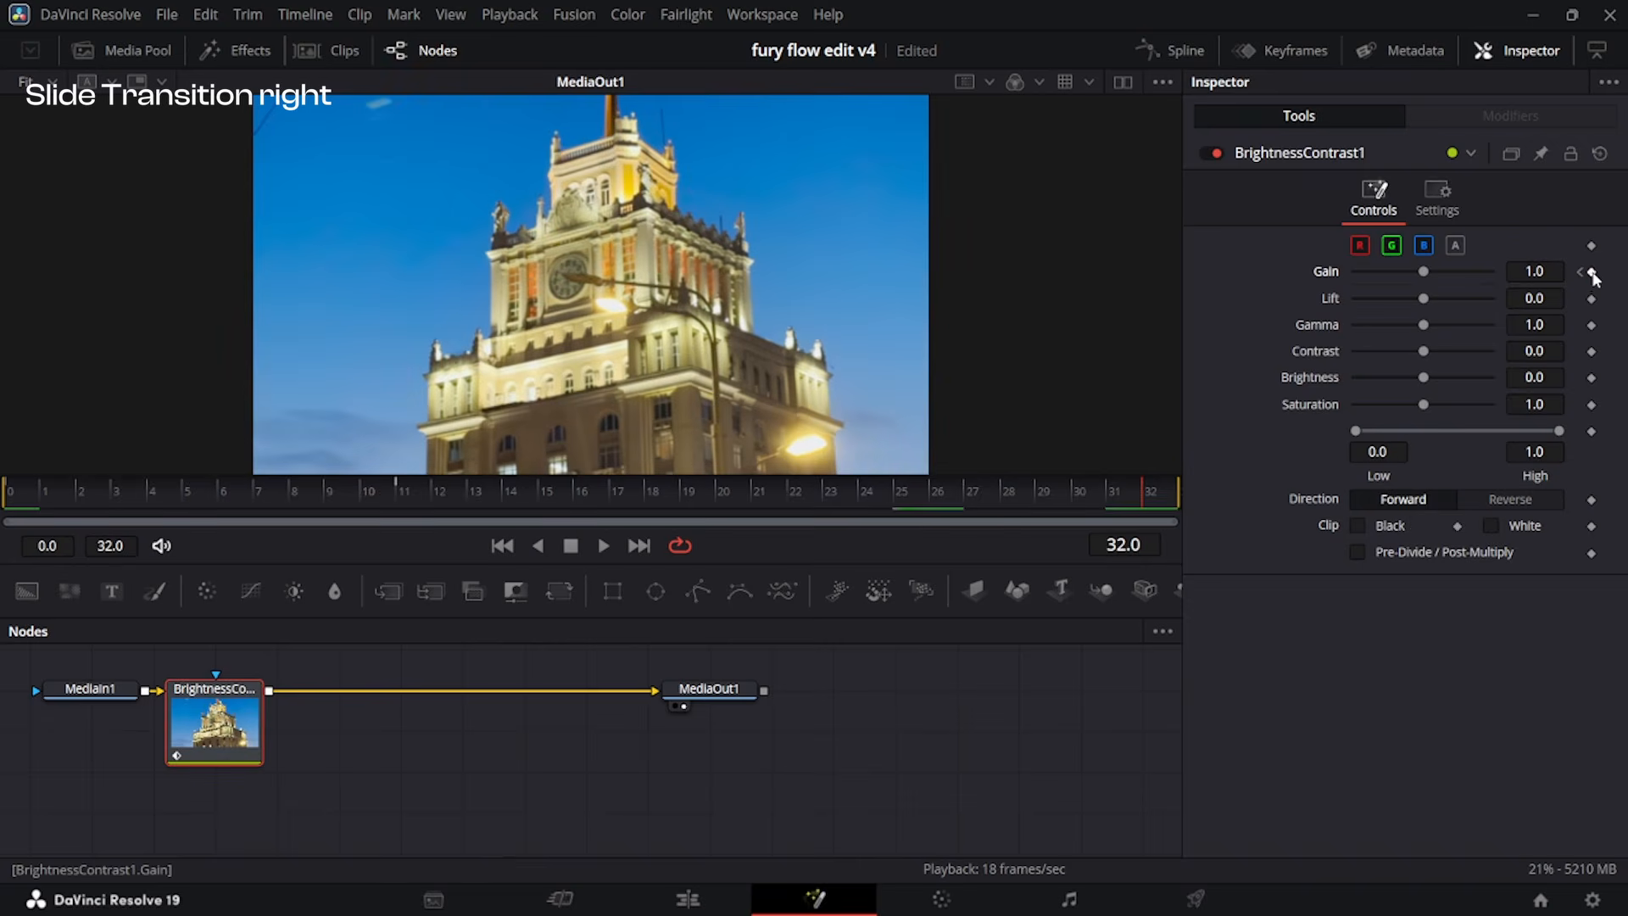
left_click(397, 496)
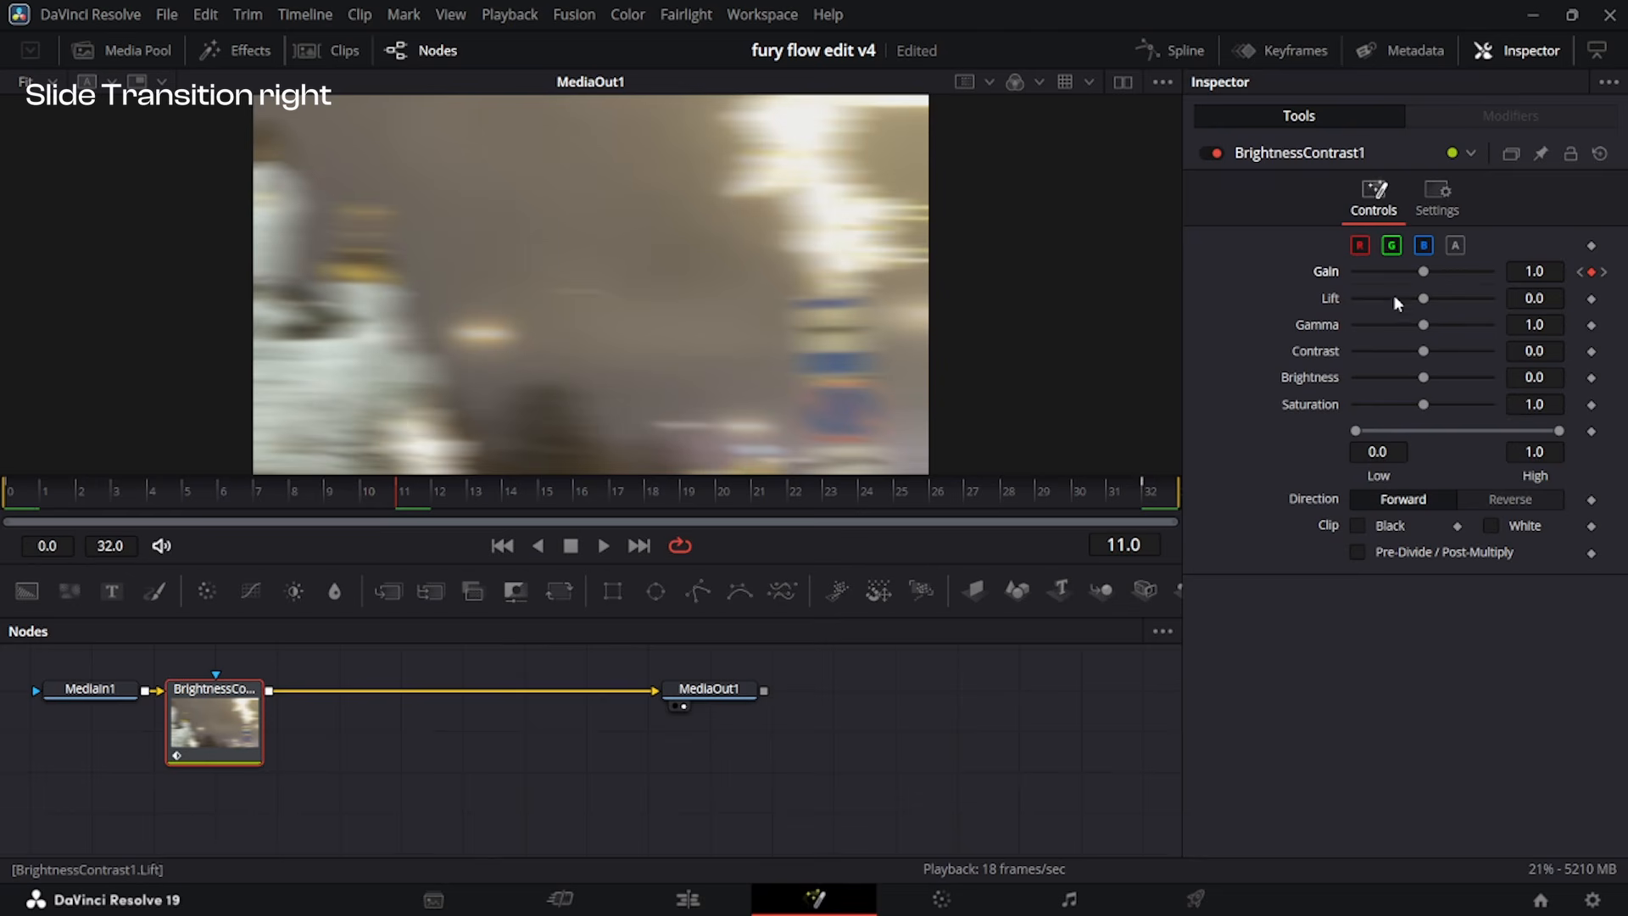
left_click_drag(1428, 272, 1439, 271)
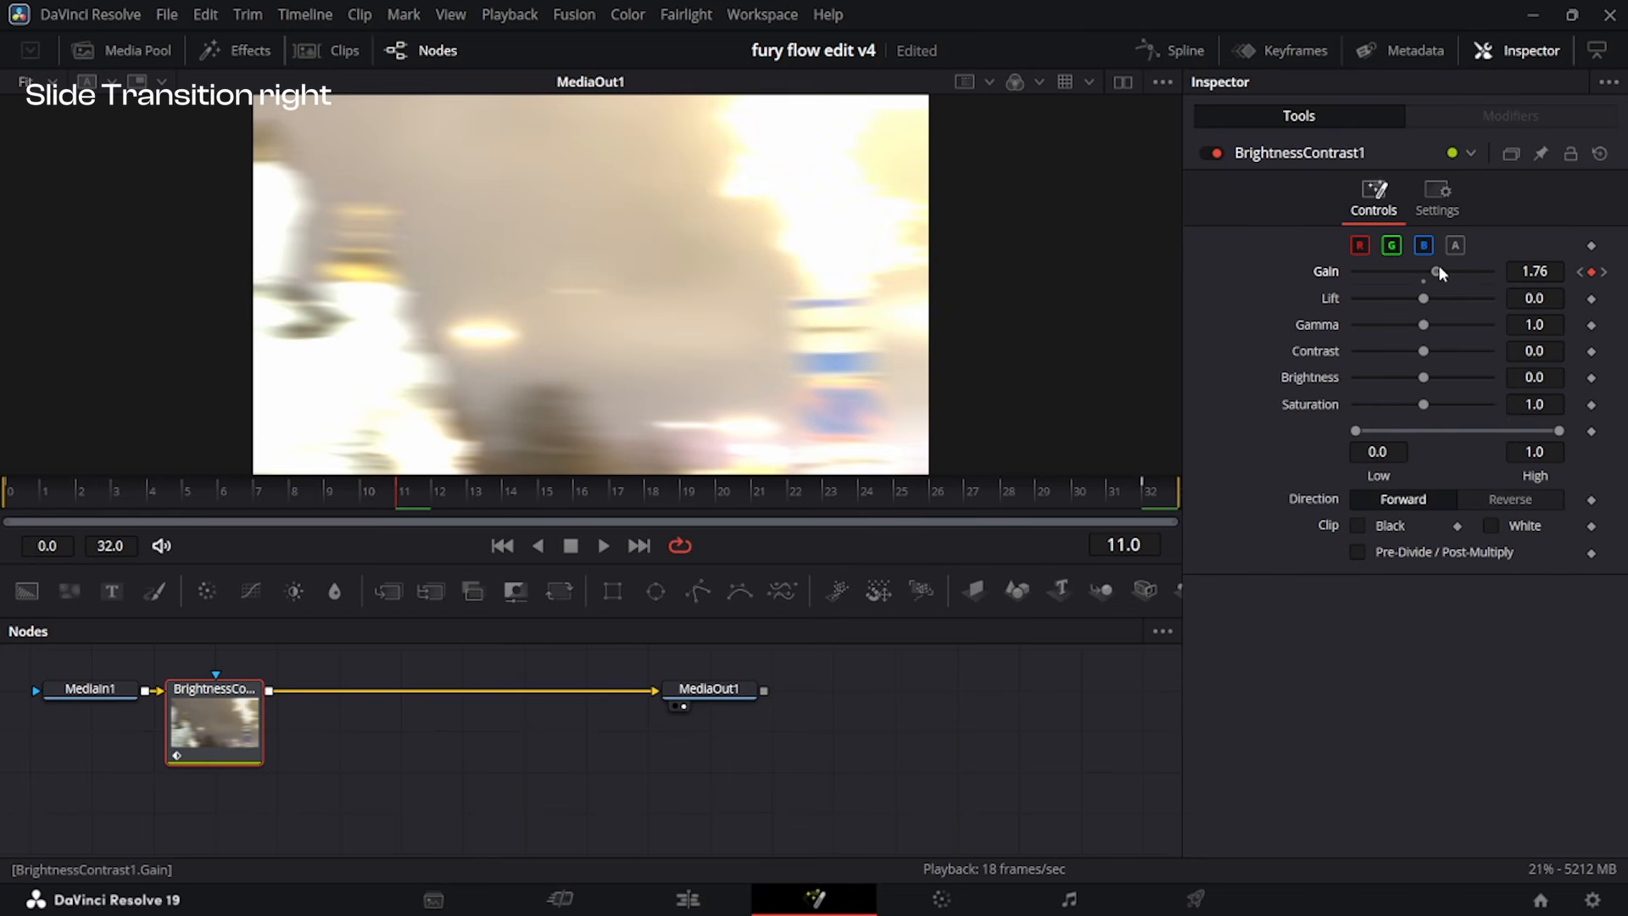
Reshape the Gain spline into a sharp peak at frame 11 with a slow, steepening rise and a fast, flattening fall.
left_click(1162, 49)
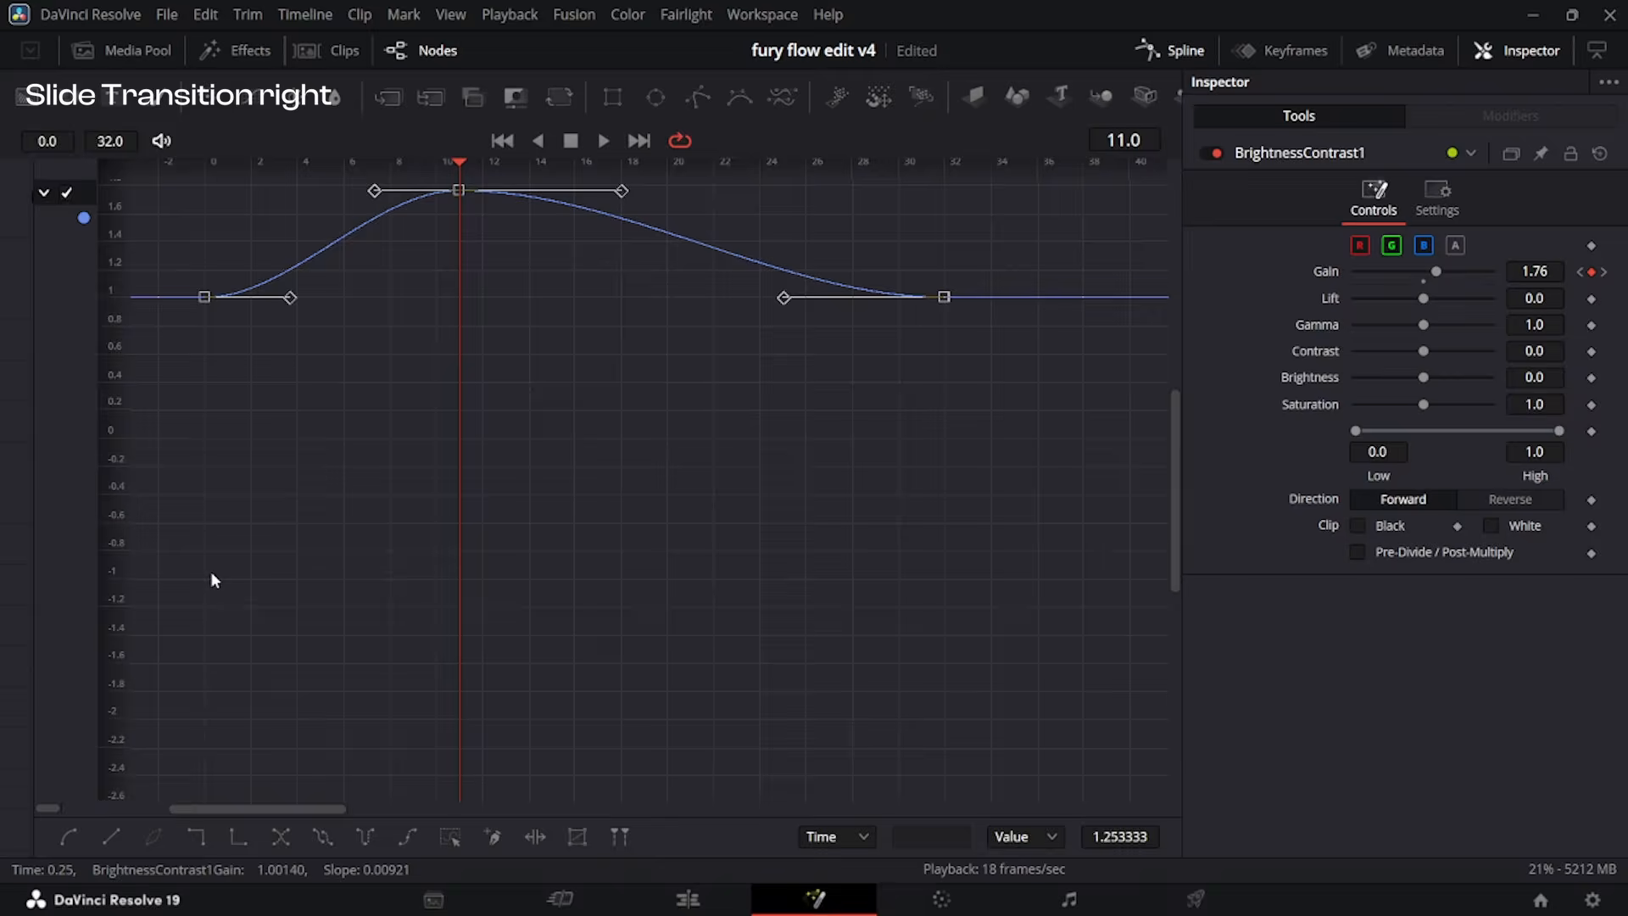
key("ctrl+f")
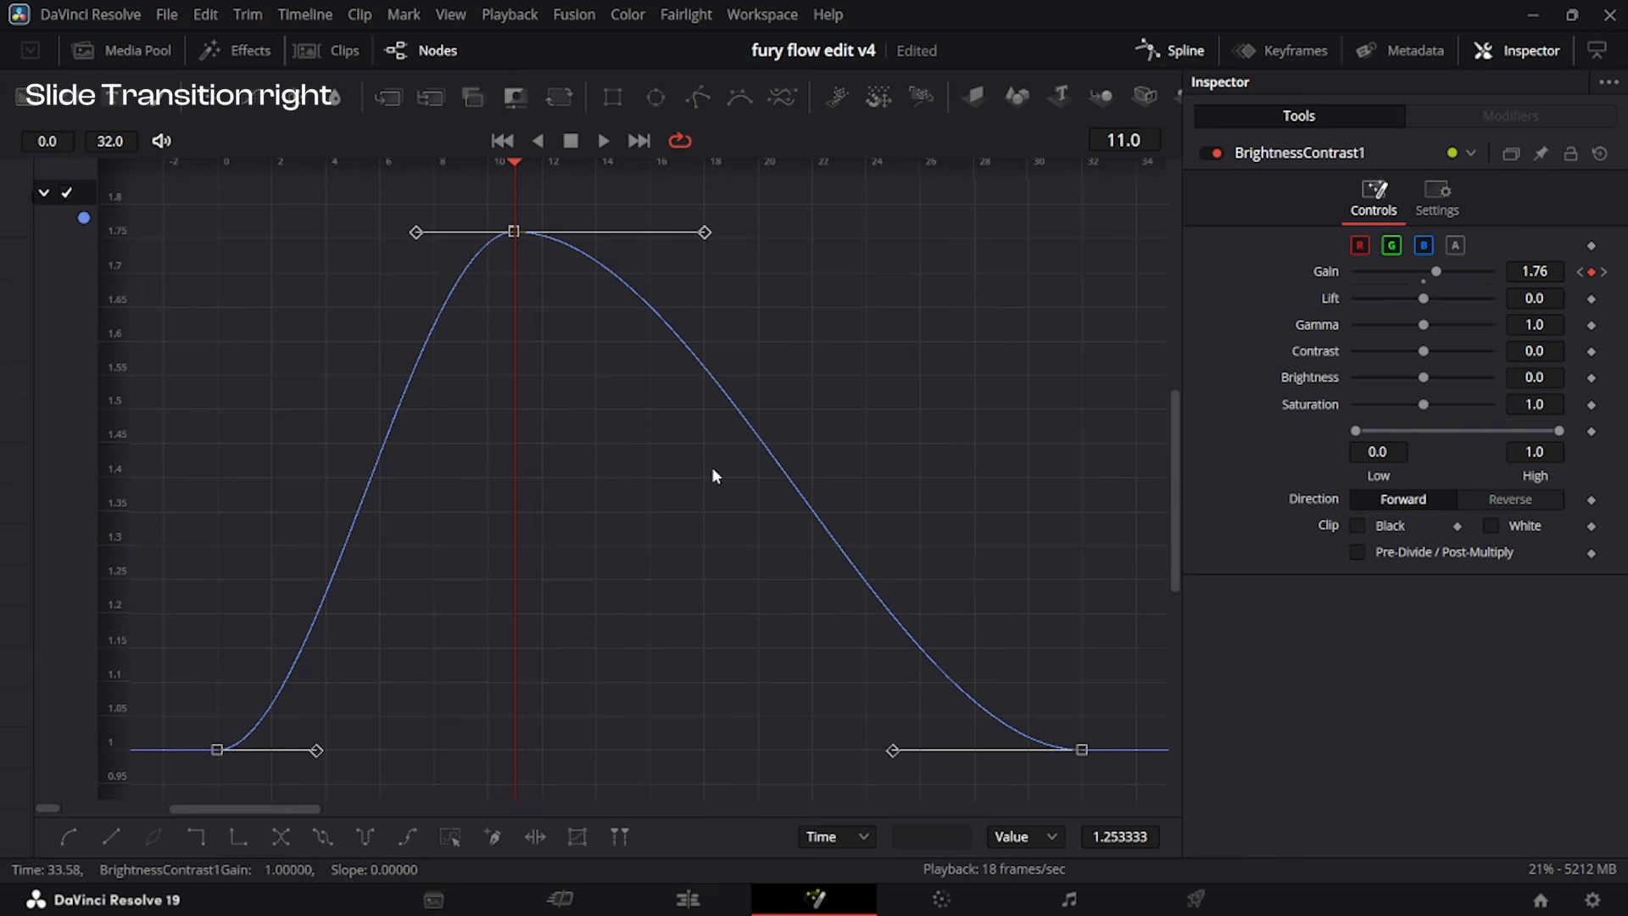
left_click_drag(426, 232, 502, 634)
left_click_drag(317, 750, 461, 750)
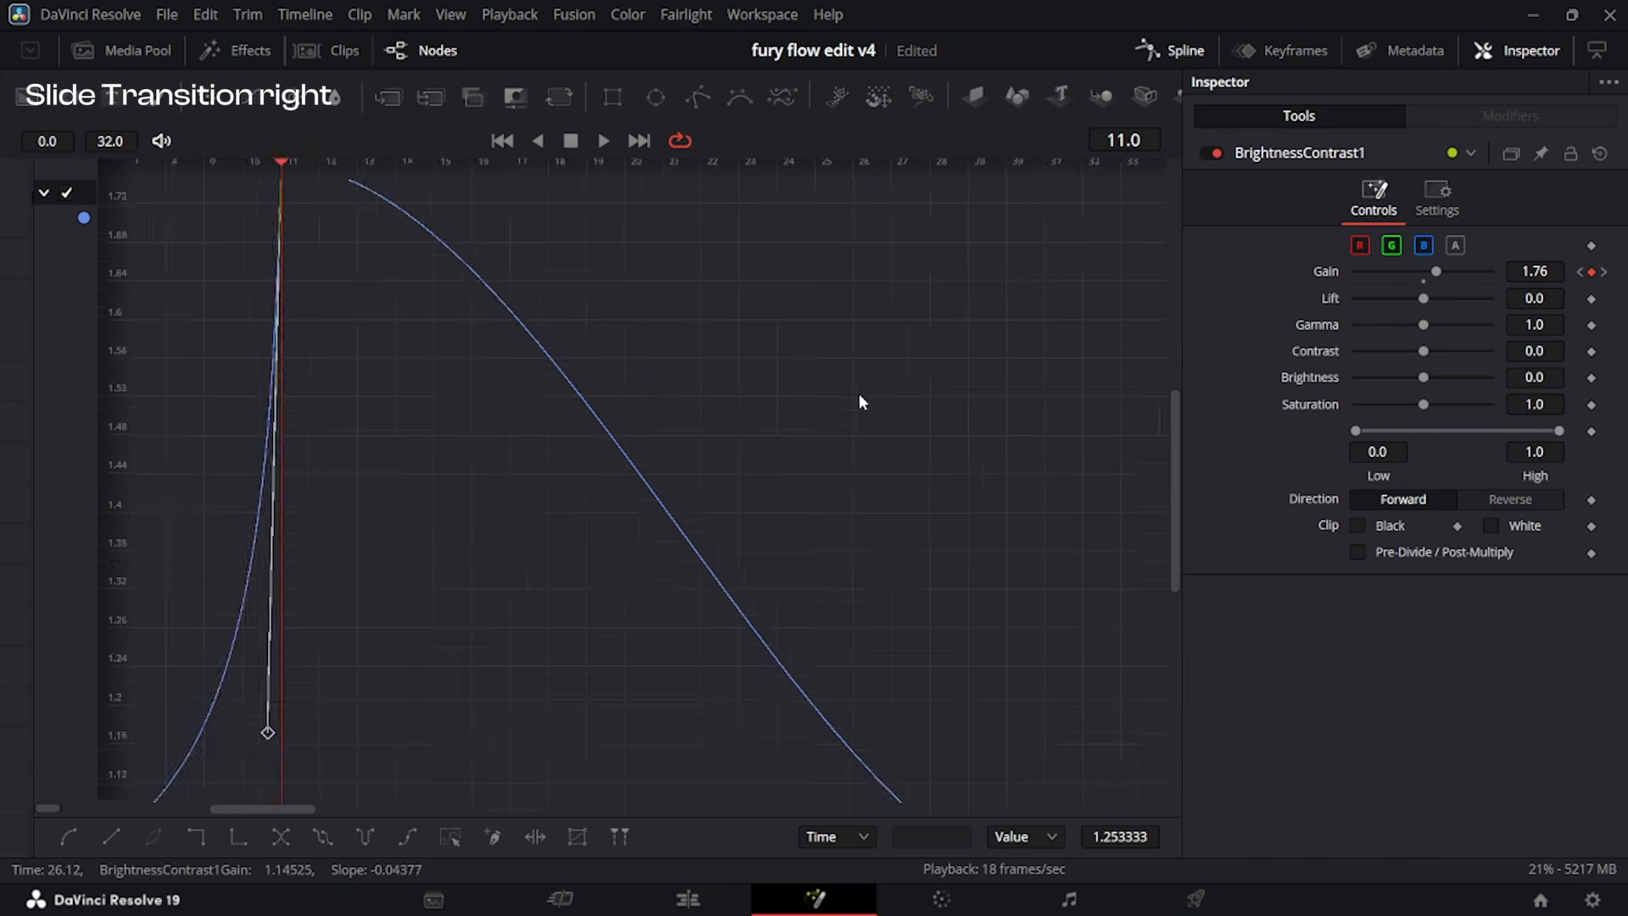
left_click_drag(640, 231, 547, 637)
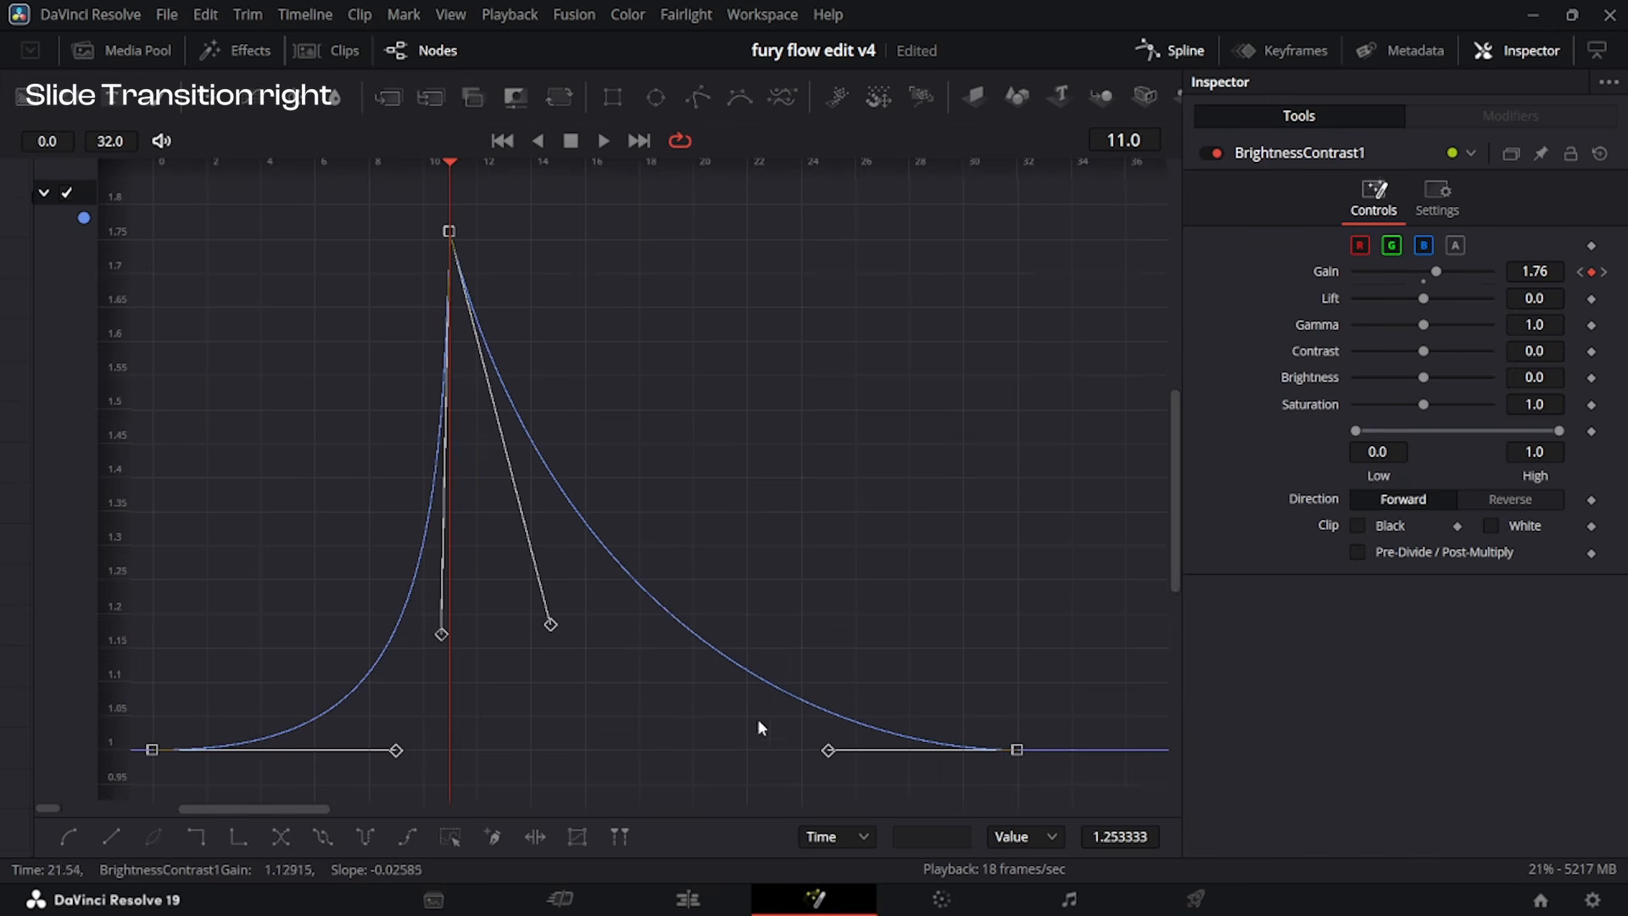
left_click_drag(829, 750, 620, 724)
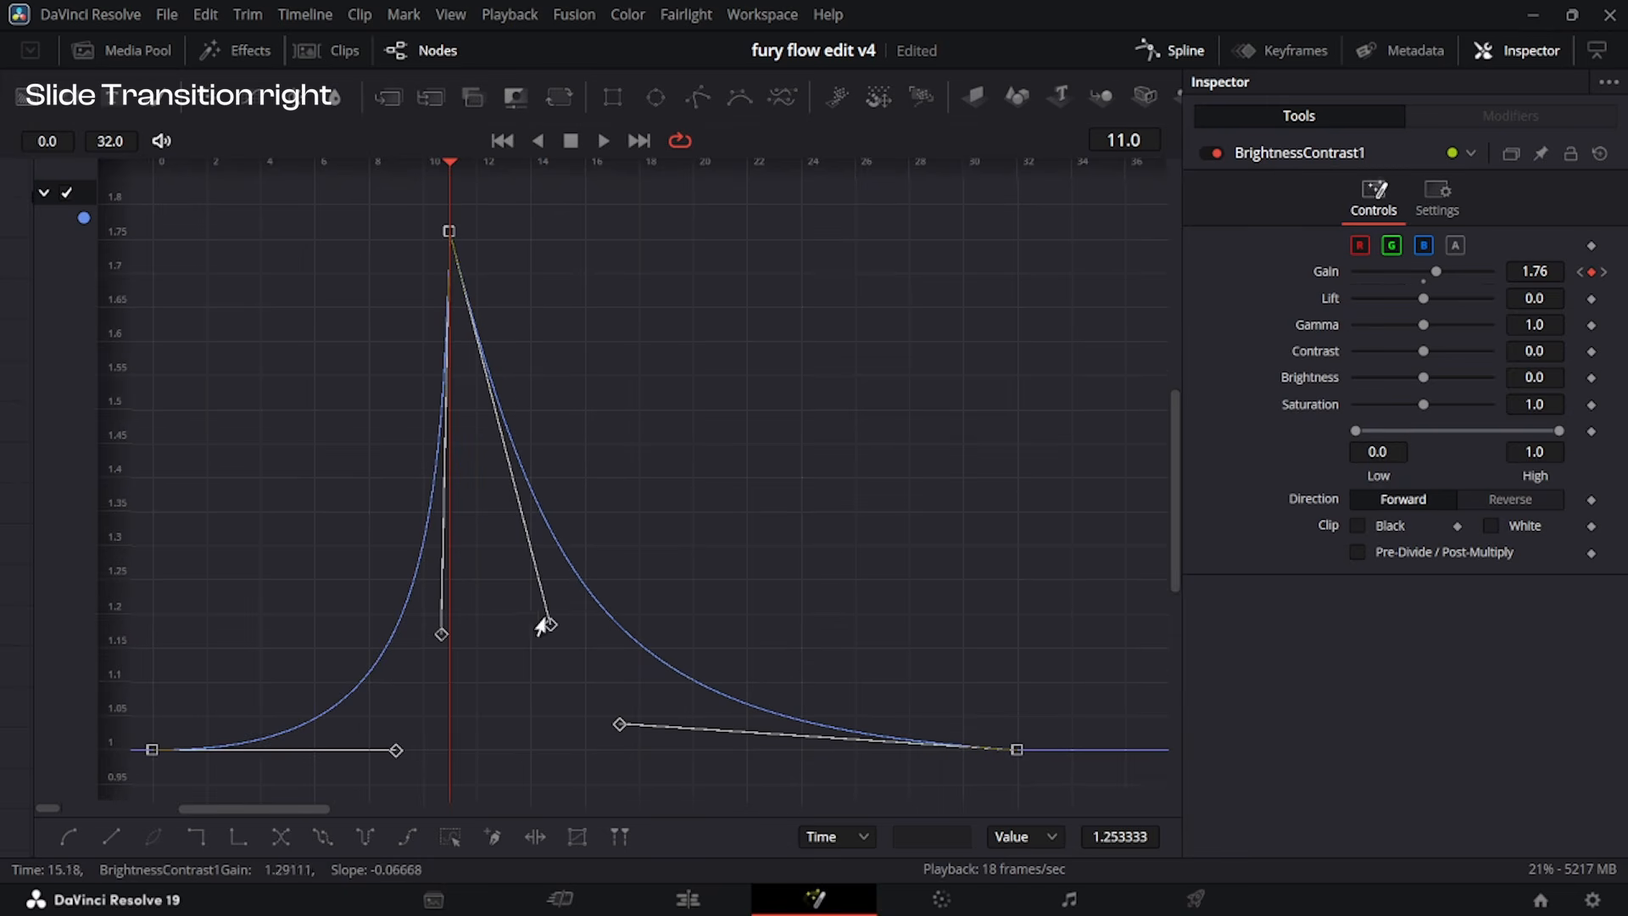
Play the transition on the edit timeline to check the brightness flash at the cut.
left_click(685, 897)
key("space")
key("space")
scroll(857, 638, "down", 3)
left_click_drag(857, 534, 737, 547)
key("space")
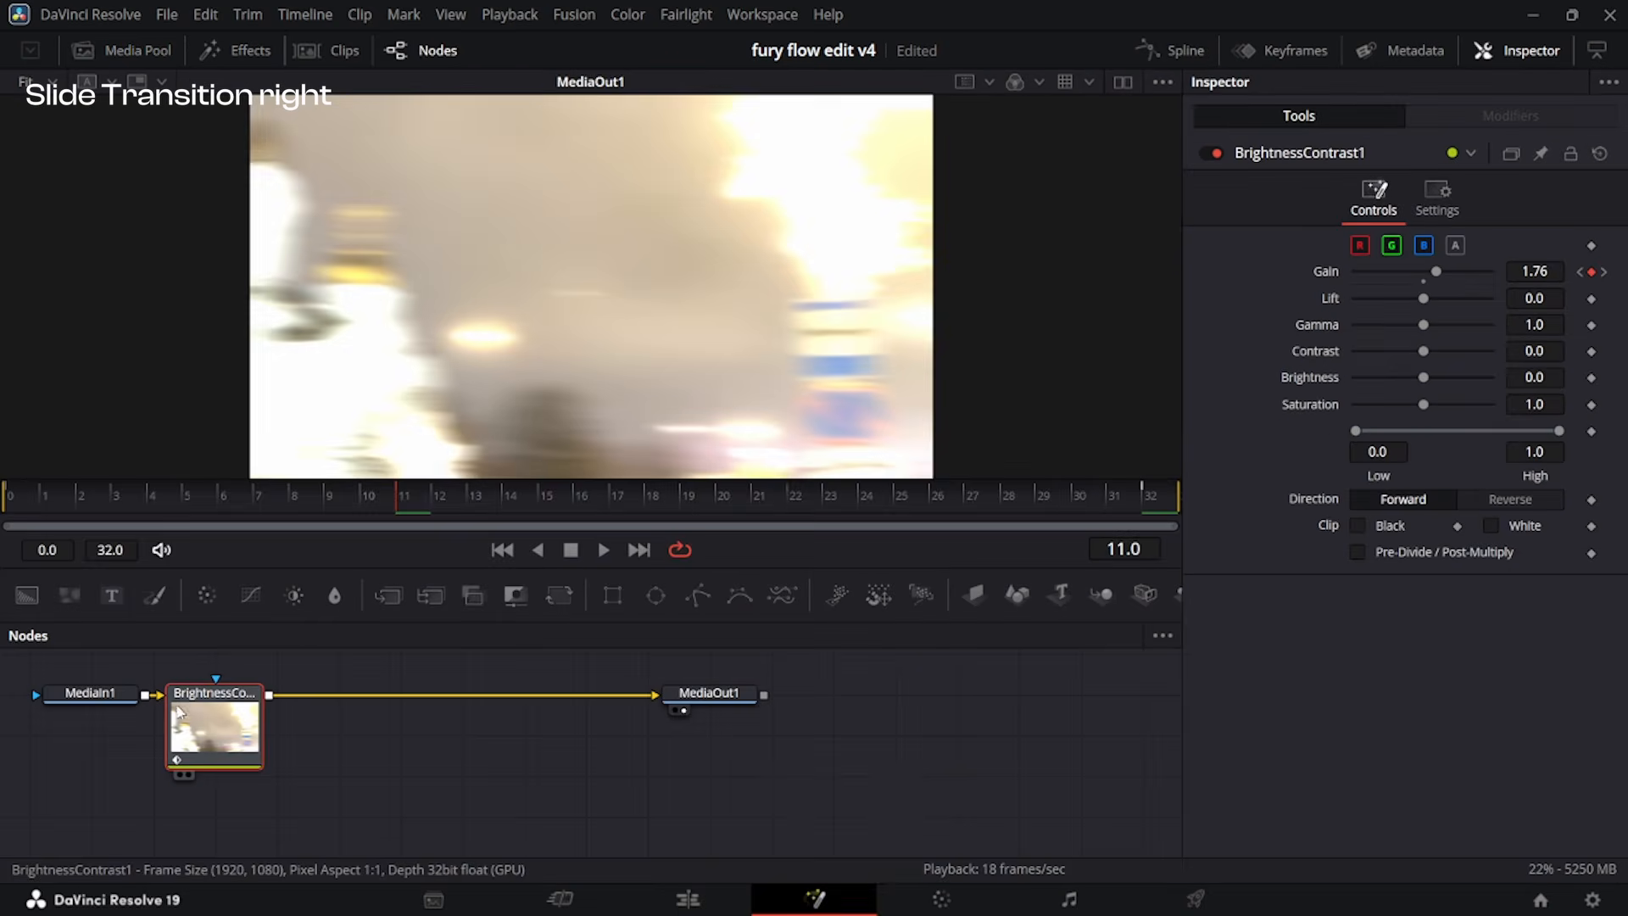
Replace the keyframed Brightness Contrast node with a fresh one between MediaIn1 and MediaOut1.
key("Delete")
left_click(291, 596)
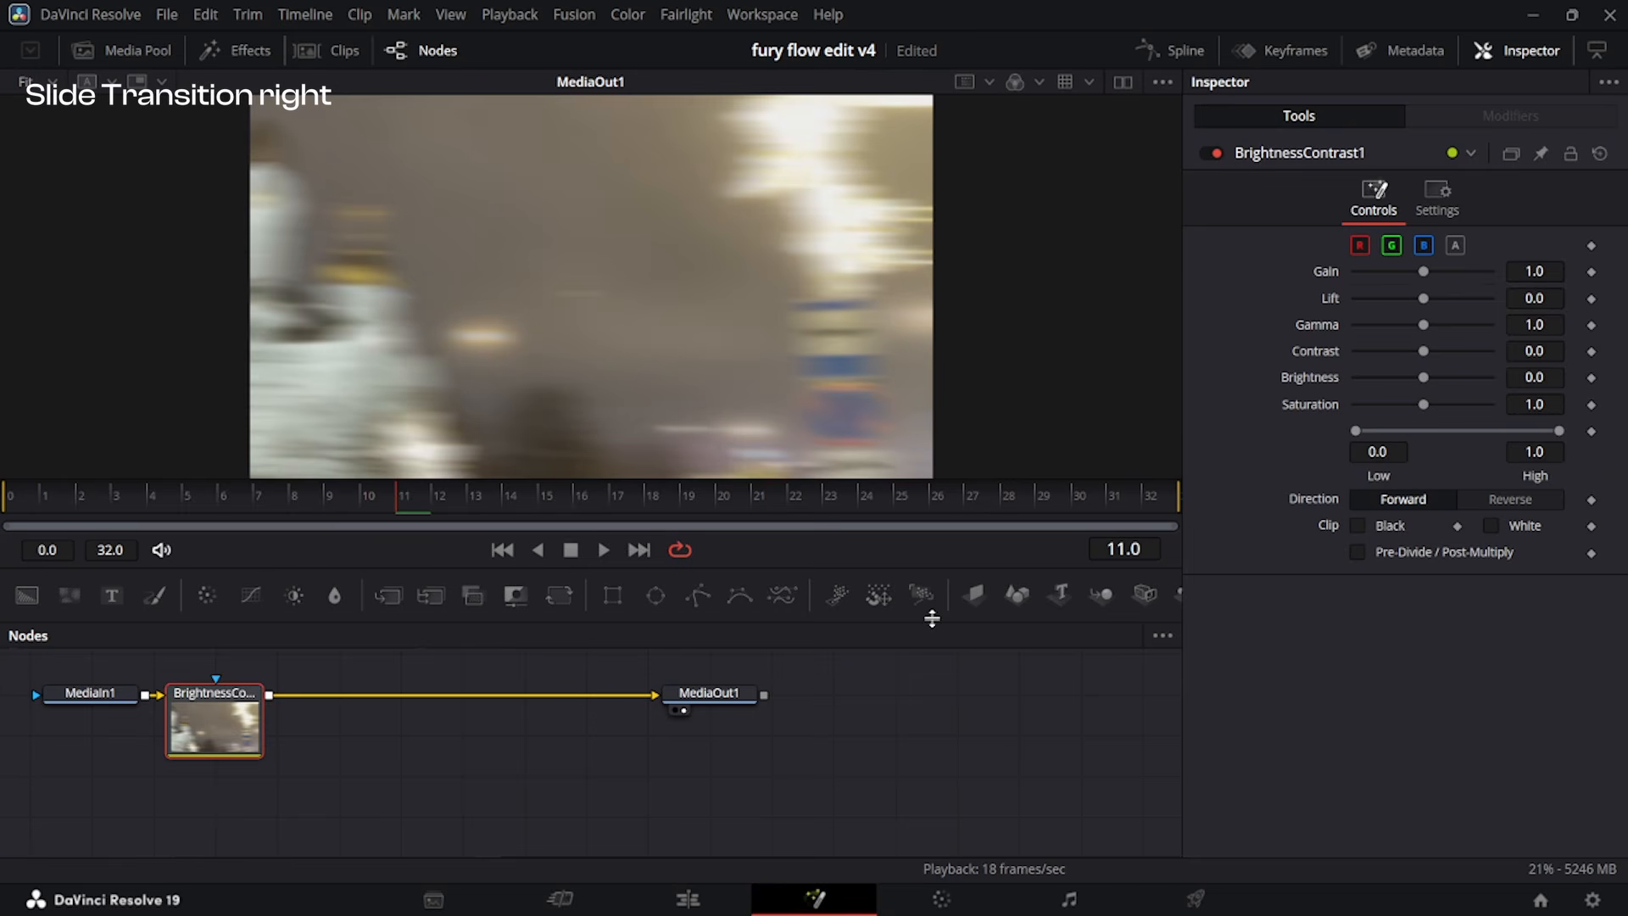
left_click_drag(214, 725, 277, 725)
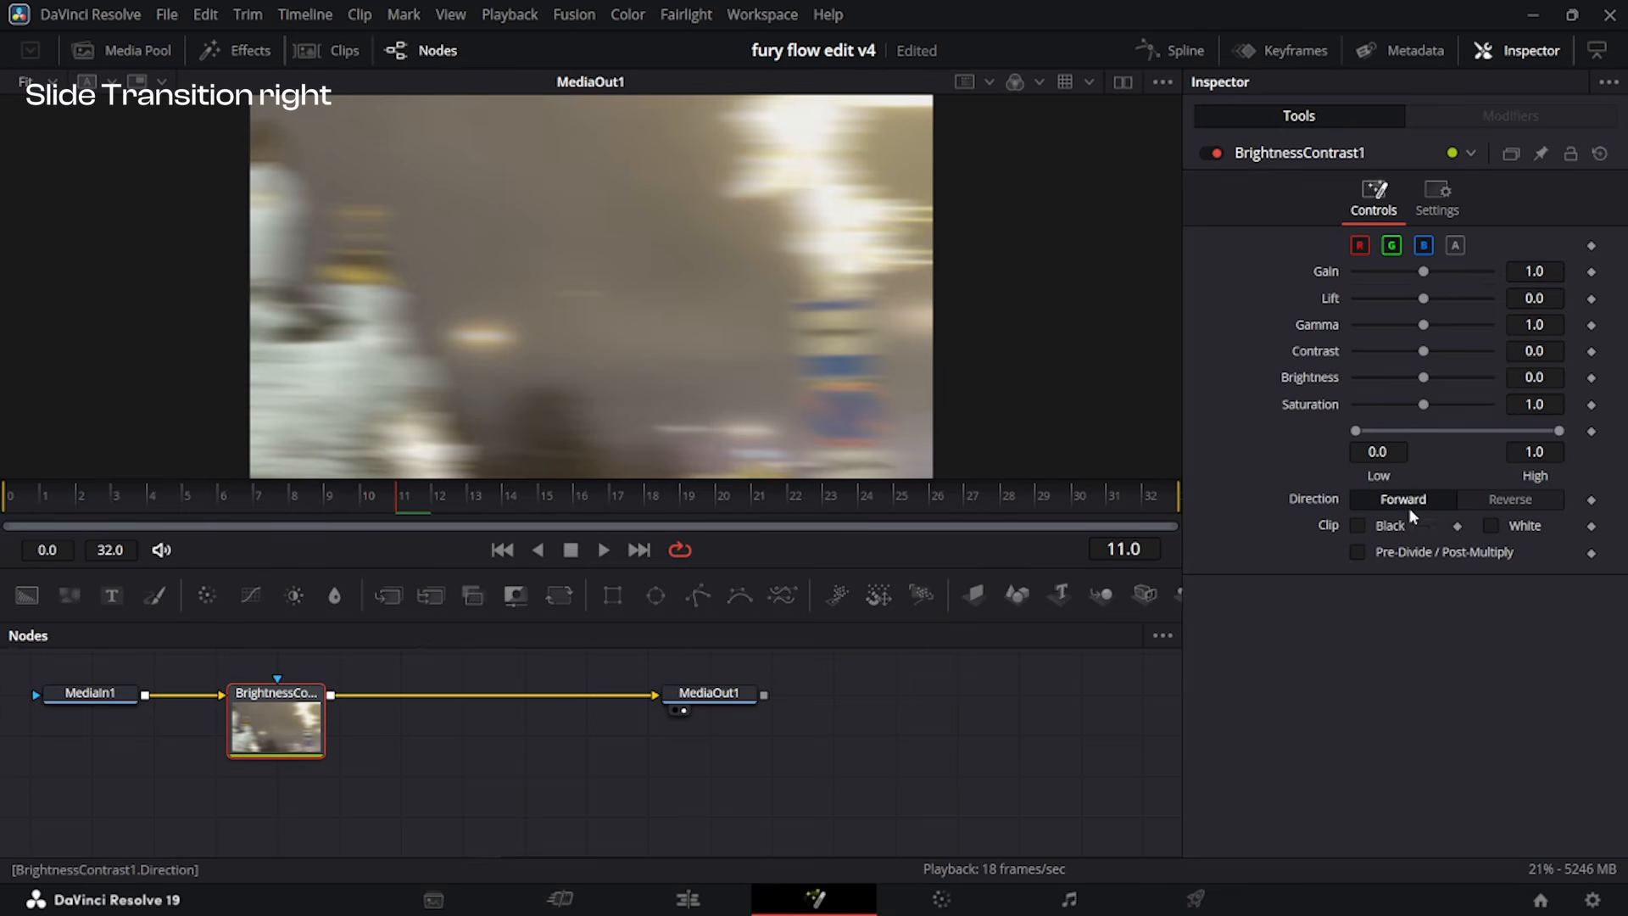
Keyframe the Brightness Contrast Low value at 0.461 on frame 11 and at 0.0 on frames 0 and 32.
left_click(1591, 433)
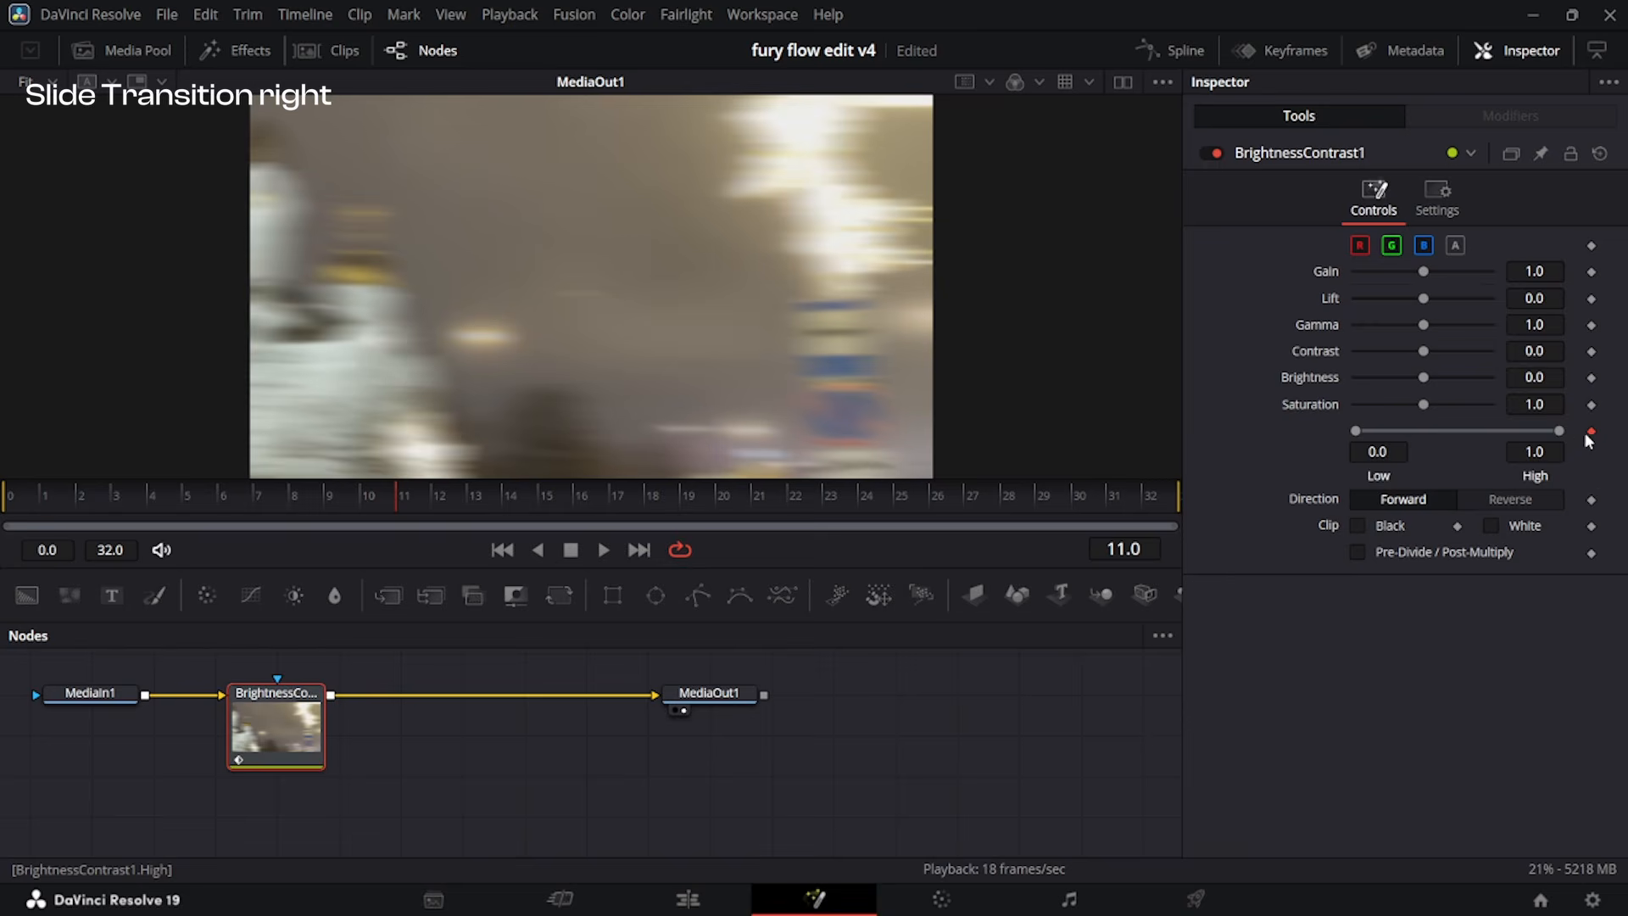
left_click_drag(1359, 433, 1458, 469)
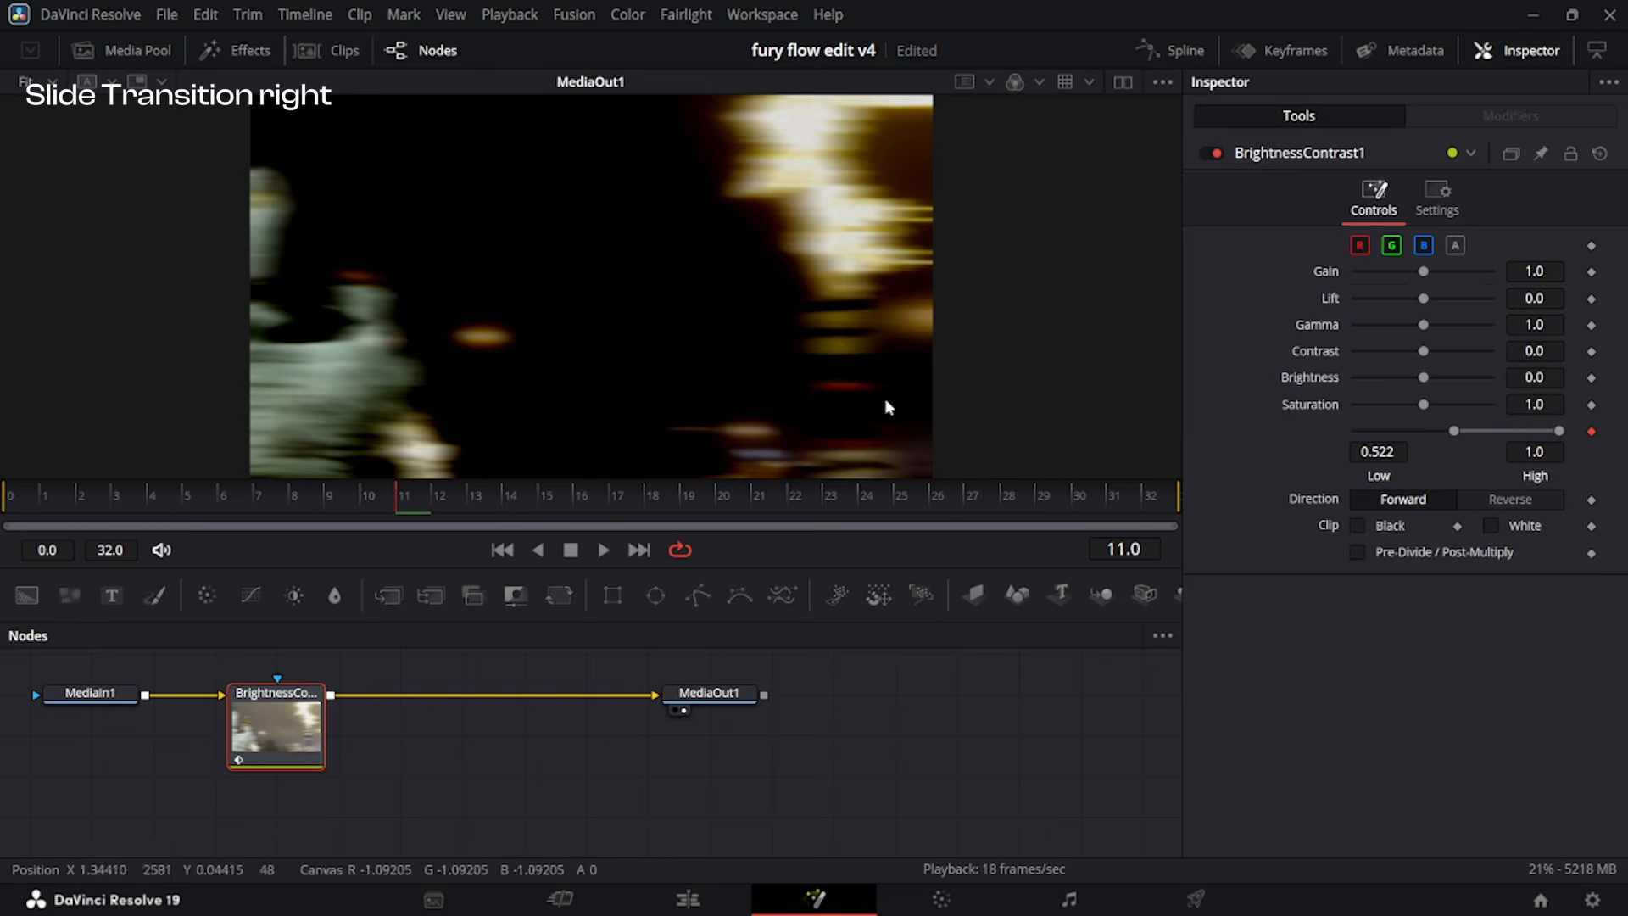
left_click(313, 498)
left_click_drag(312, 496, 3, 522)
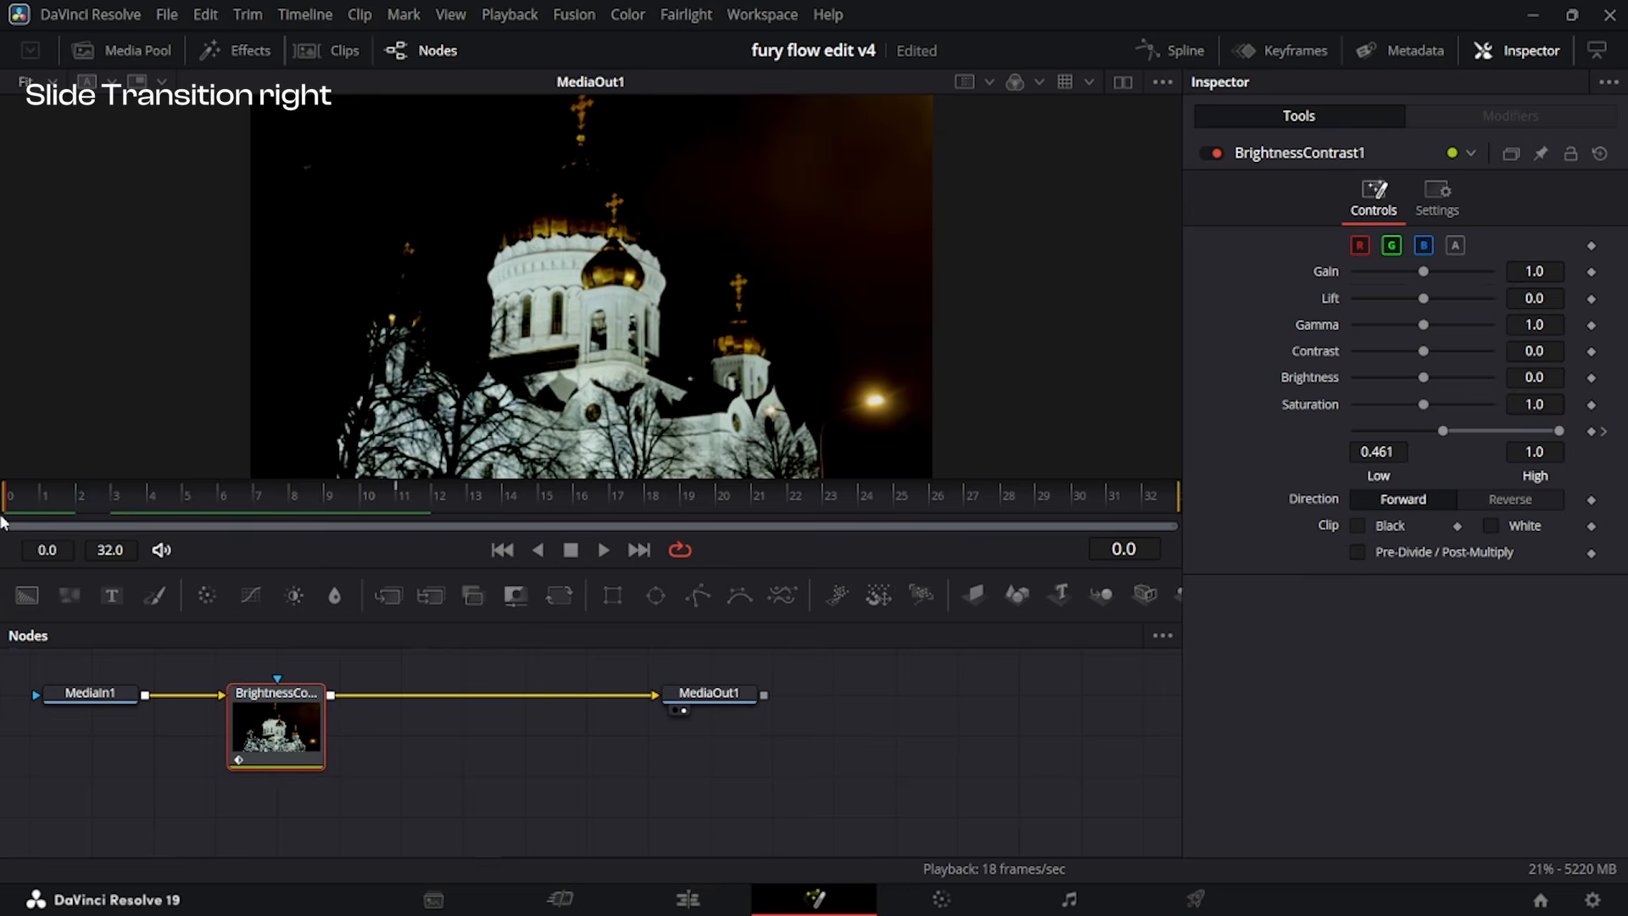
left_click_drag(1442, 431, 1196, 462)
left_click_drag(499, 501, 1300, 482)
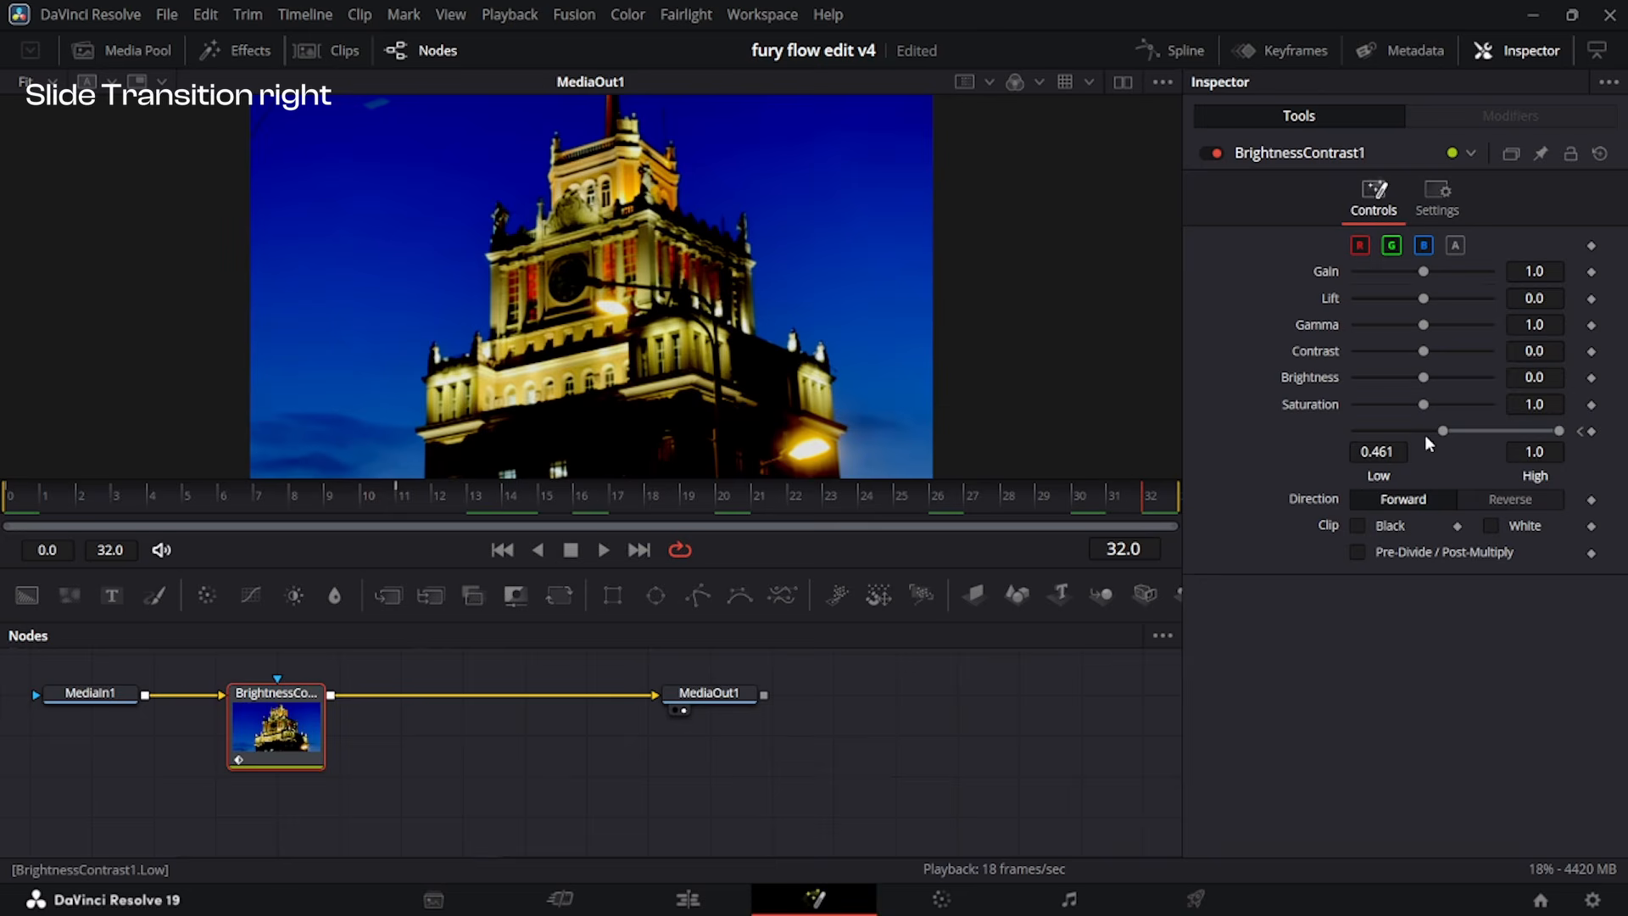
left_click_drag(1443, 431, 1199, 451)
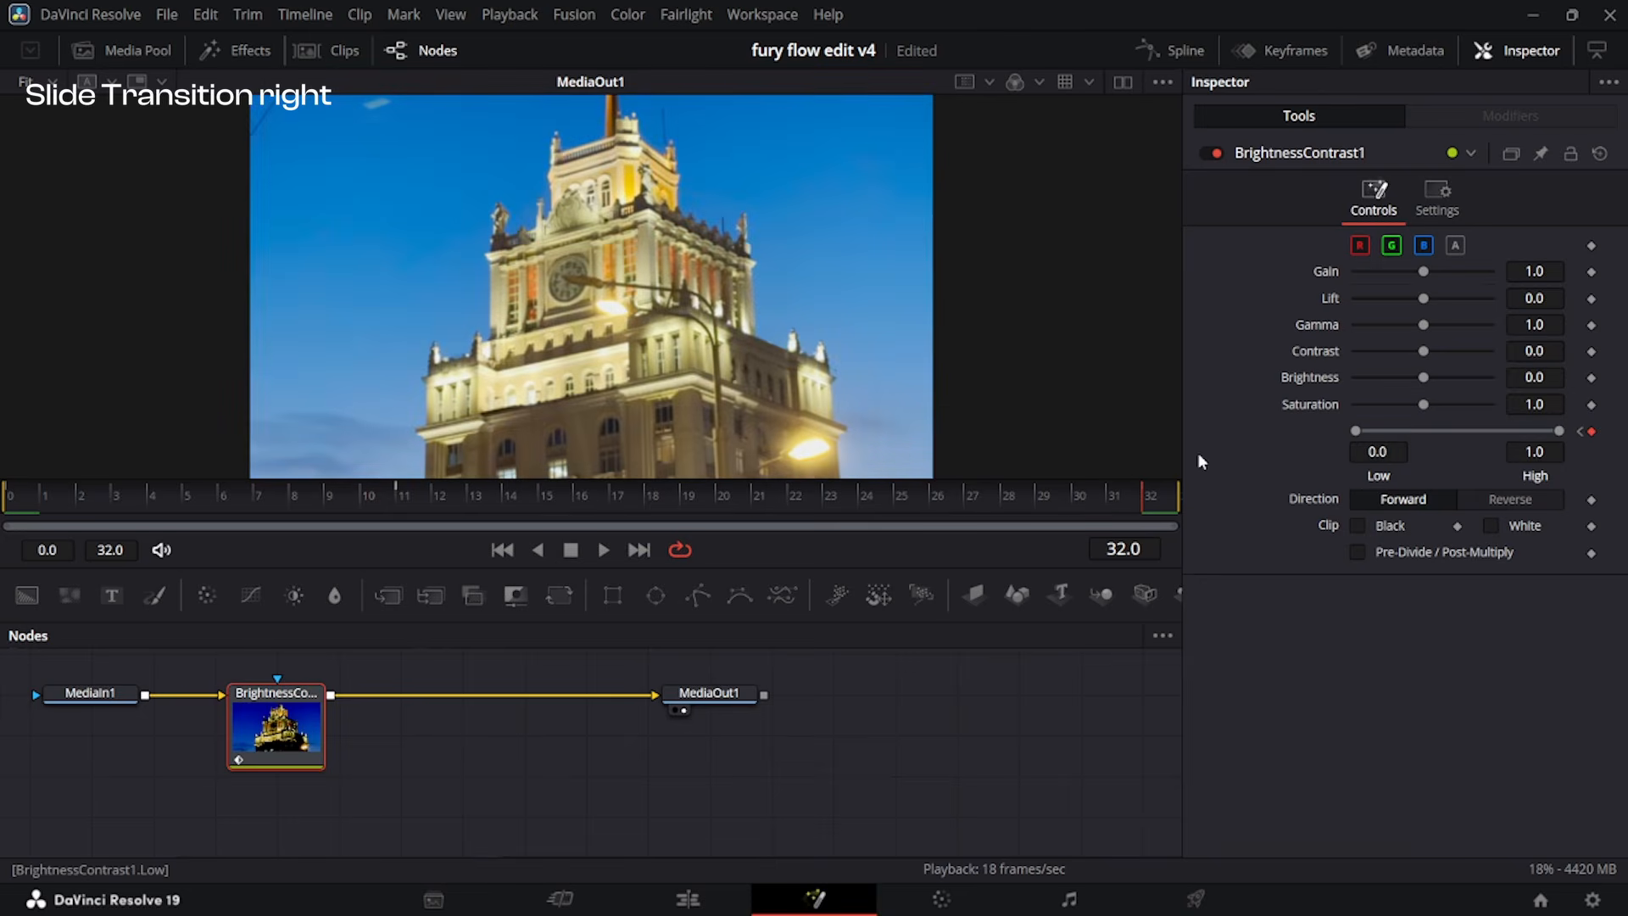
Reshape the Low spline into a sharp peak at frame 11 with a slow, steepening rise and a fast, flattening fall.
left_click(1172, 51)
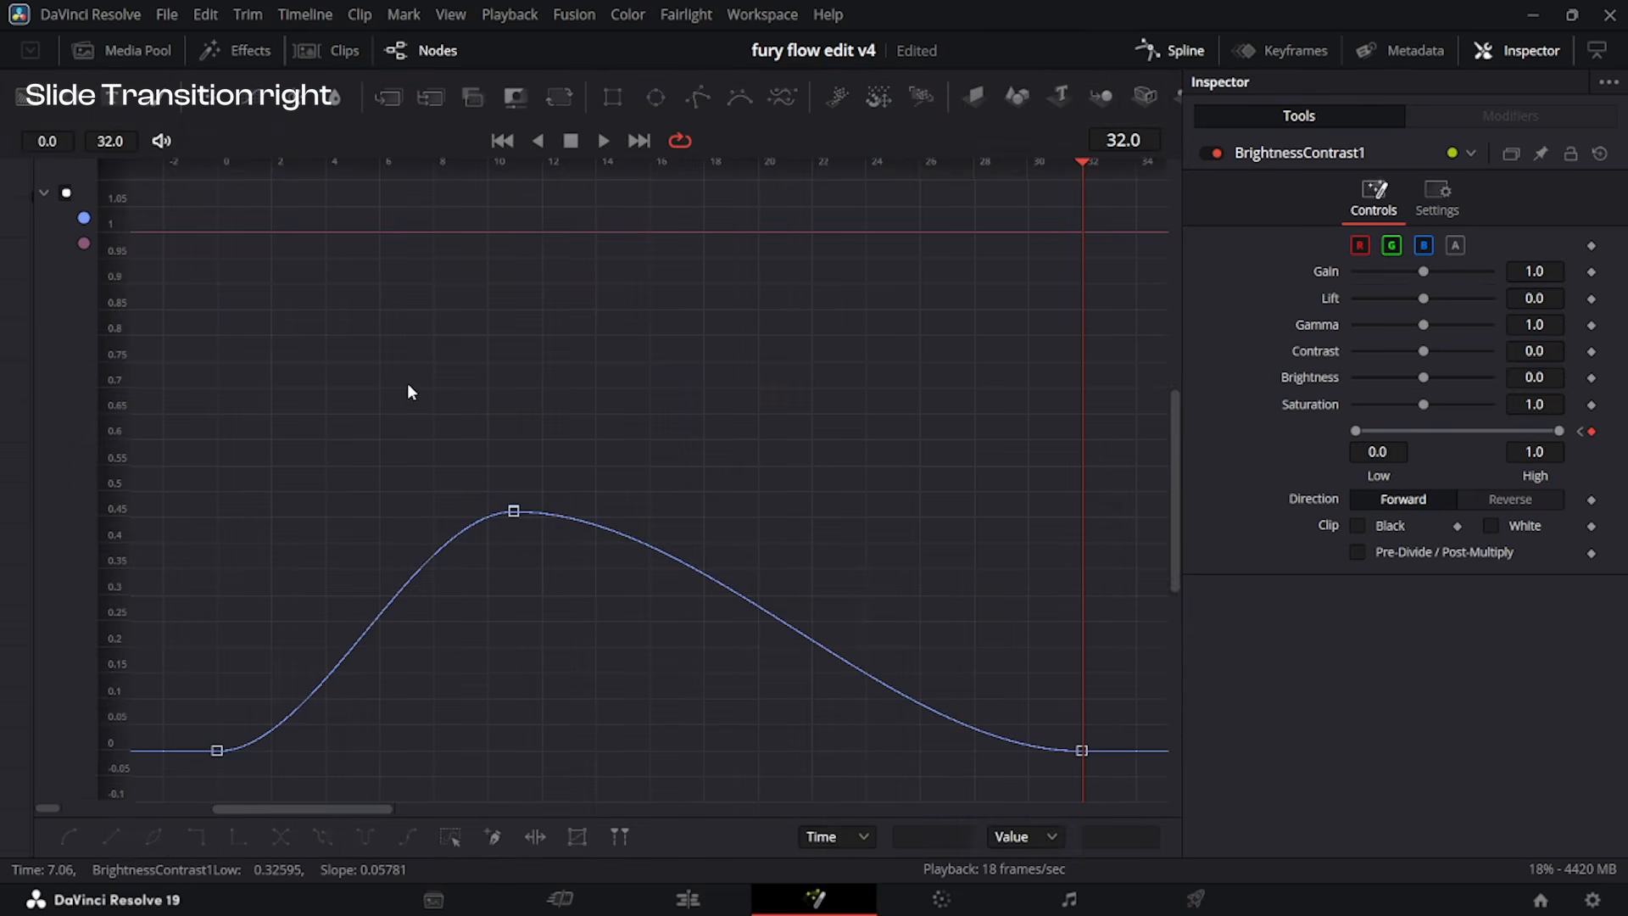
key("ctrl+a")
key("ctrl+f")
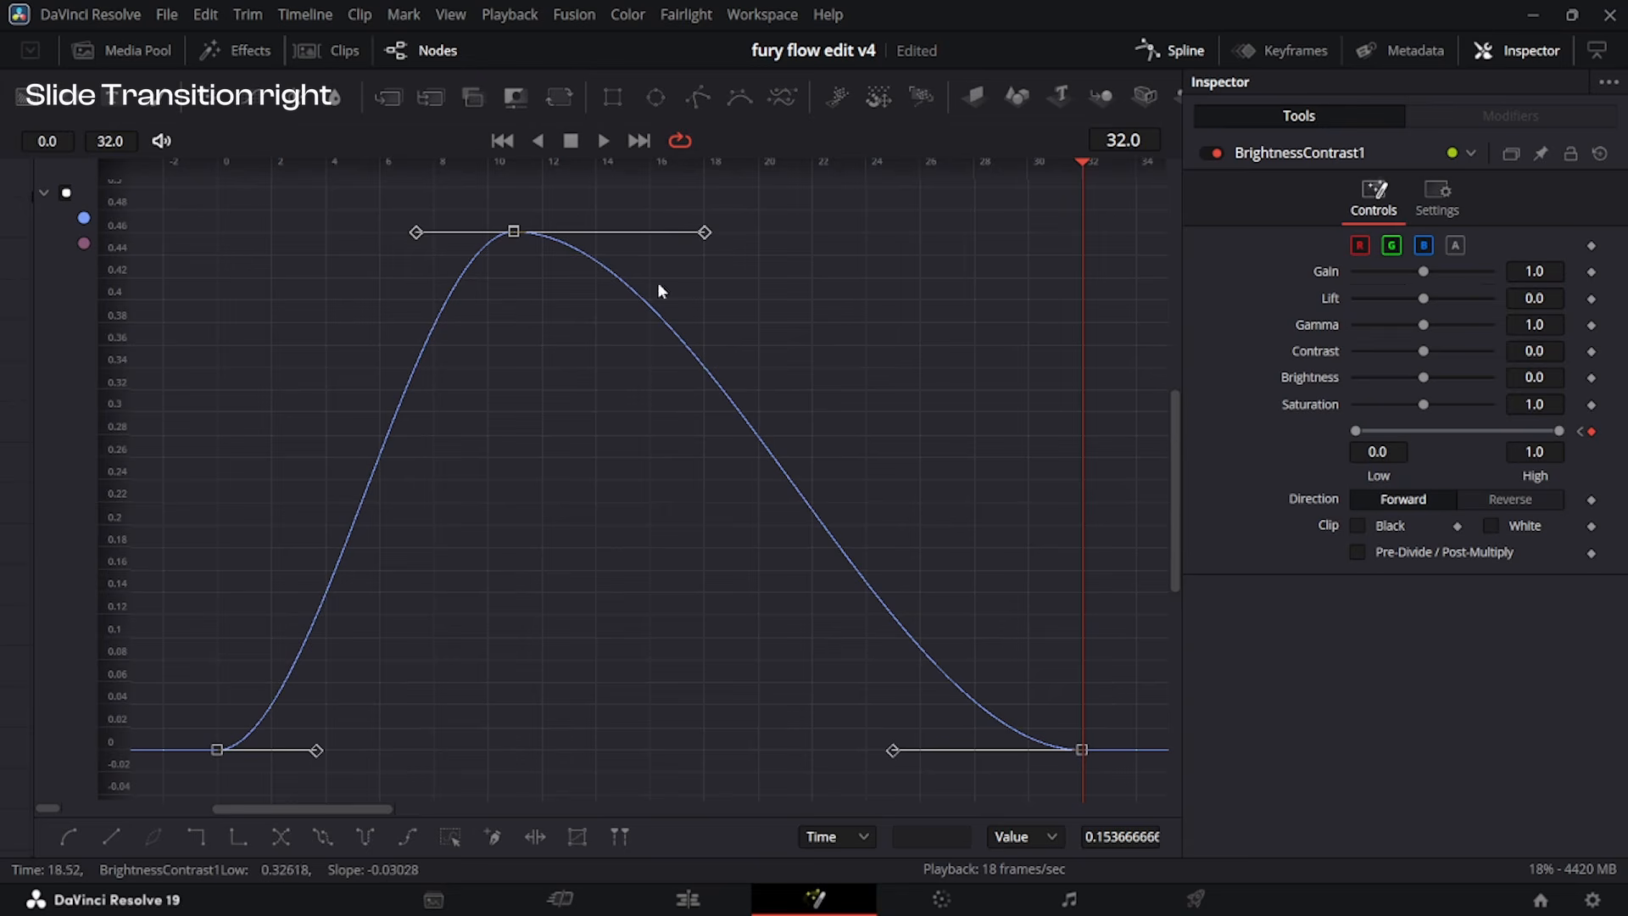
left_click_drag(409, 235, 513, 515)
left_click_drag(318, 750, 464, 735)
left_click_drag(705, 231, 594, 622)
left_click_drag(891, 751, 664, 752)
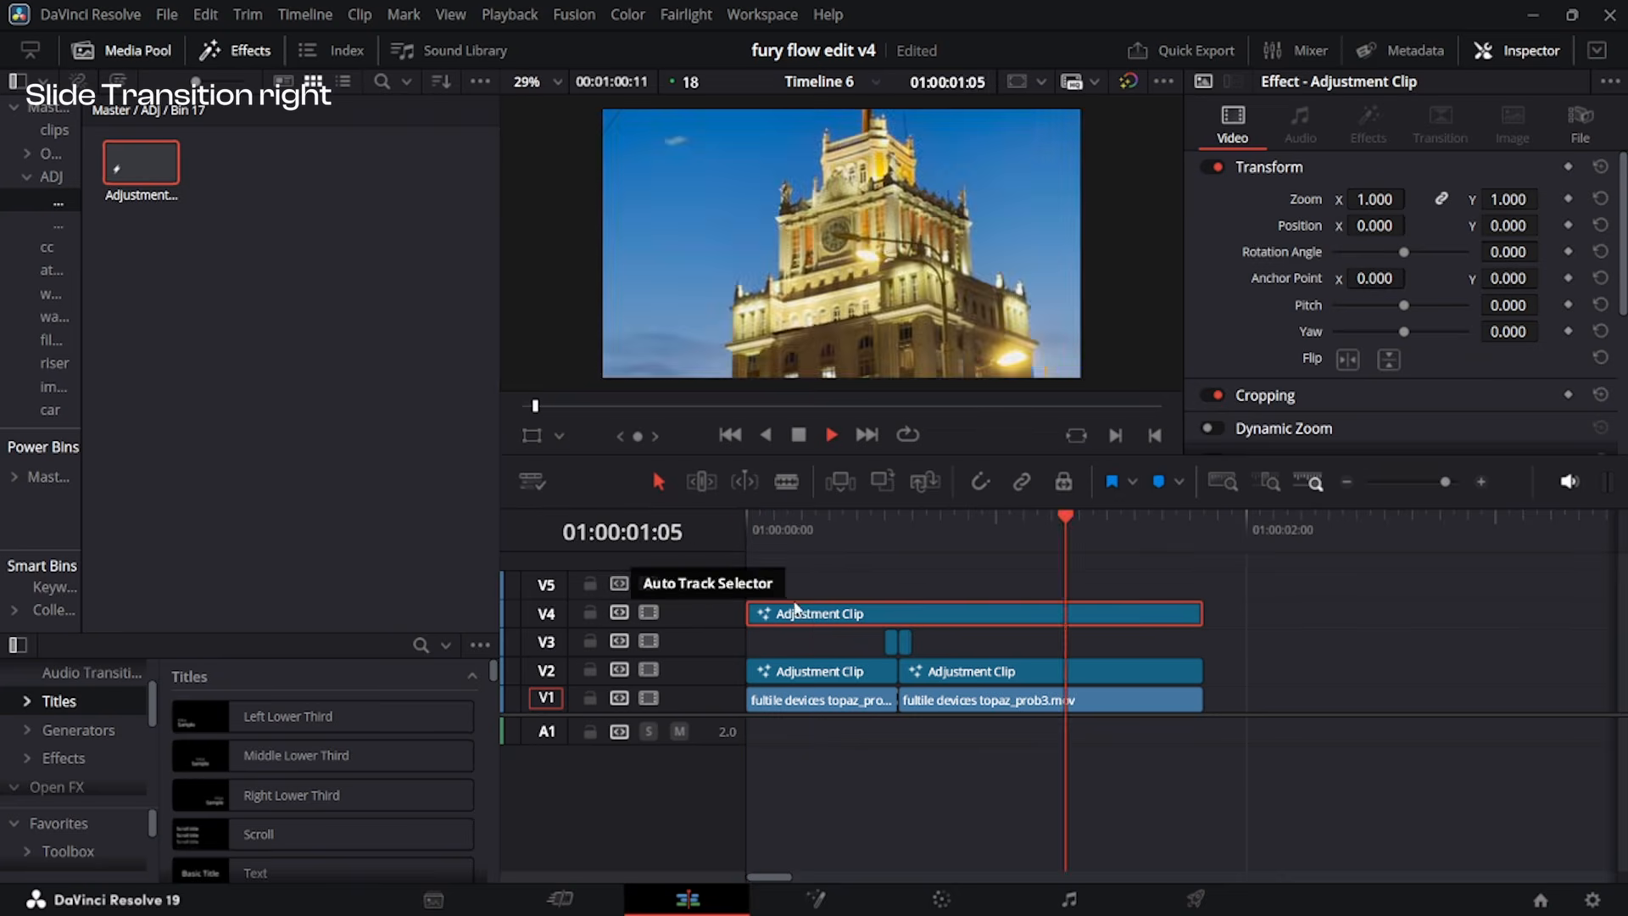
Play the transition on the edit timeline to check the darkening contrast effect around the cut.
left_click(843, 522)
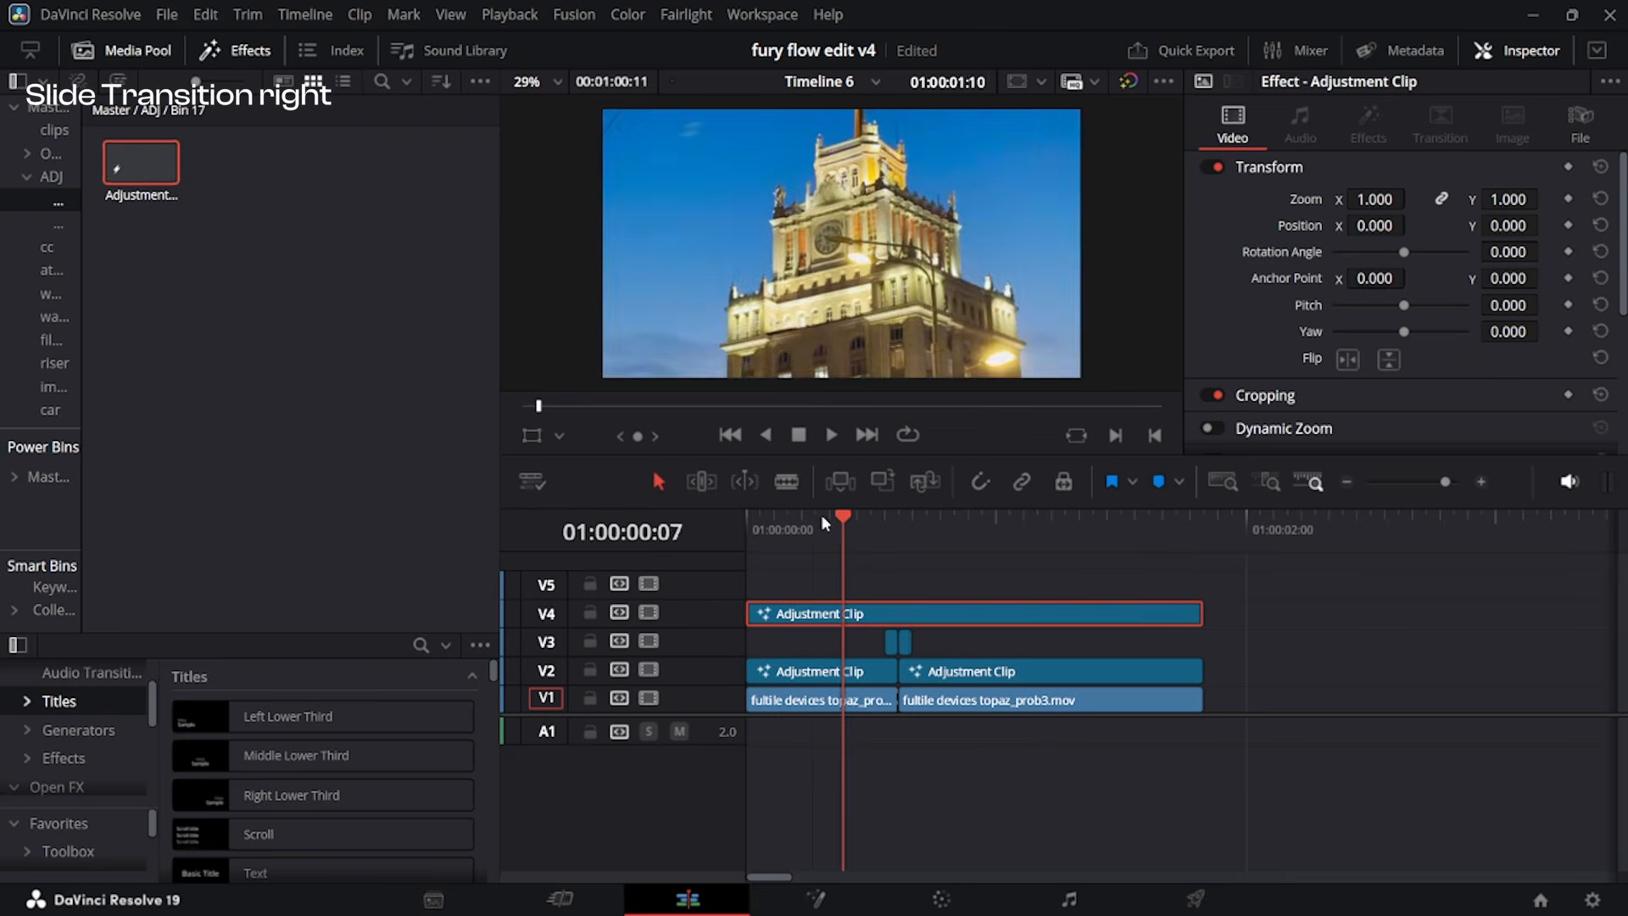
left_click_drag(845, 525, 689, 527)
key("space")
key("space")
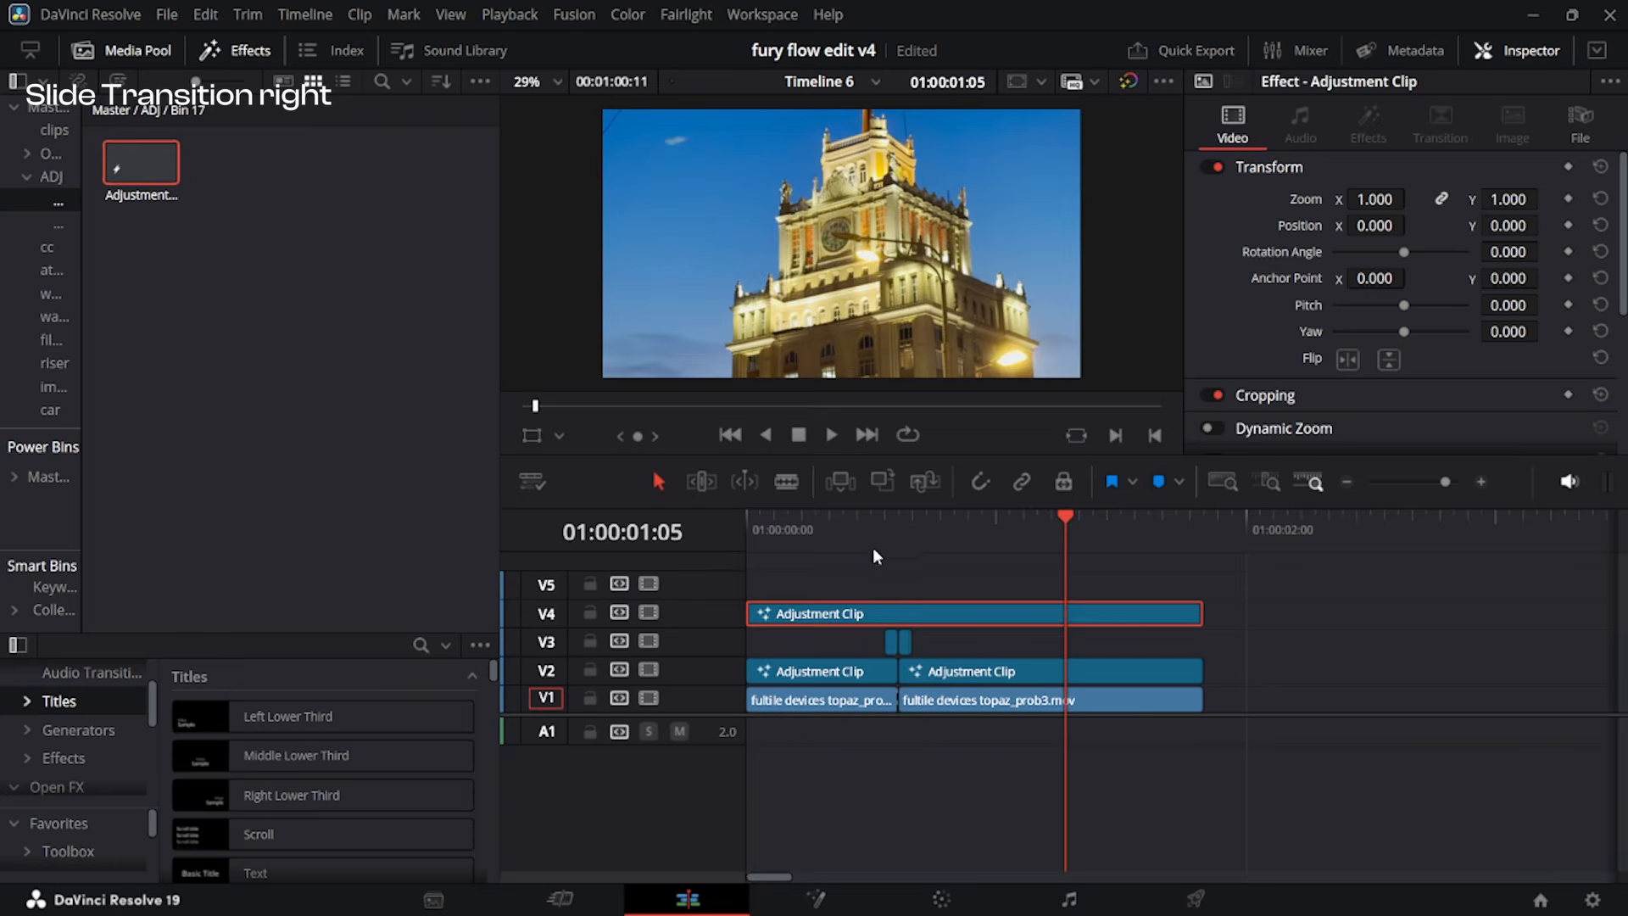
left_click_drag(852, 526, 716, 536)
key("space")
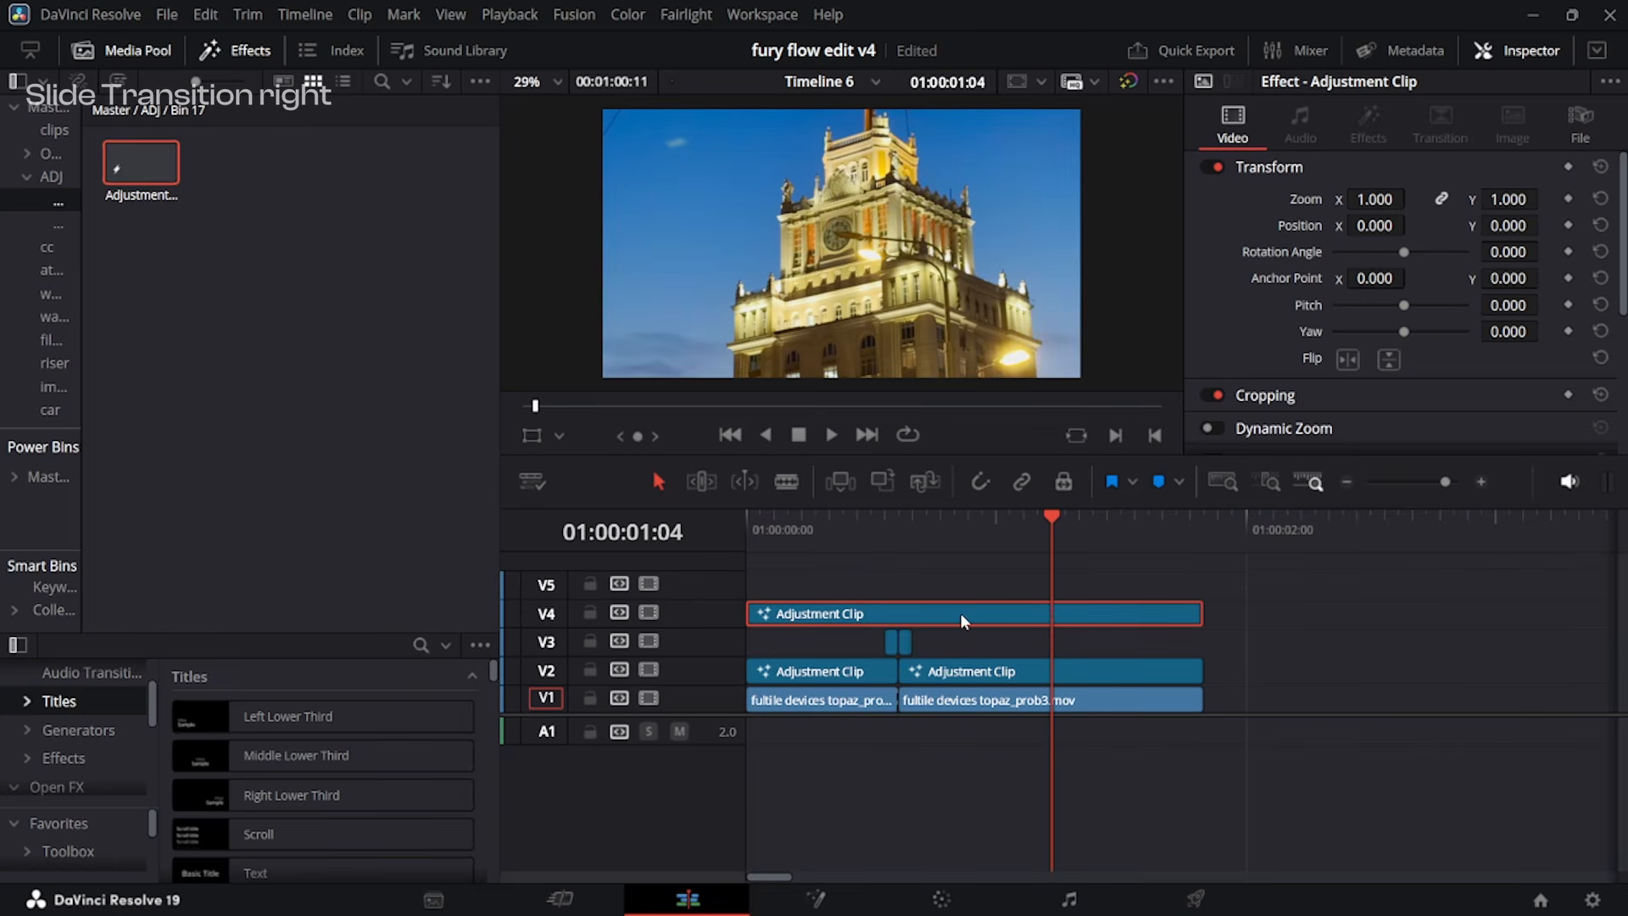
Lay separate adjustment clips on V2 above the first and second video clips for the left slide transition.
scroll(960, 613, "down", 1)
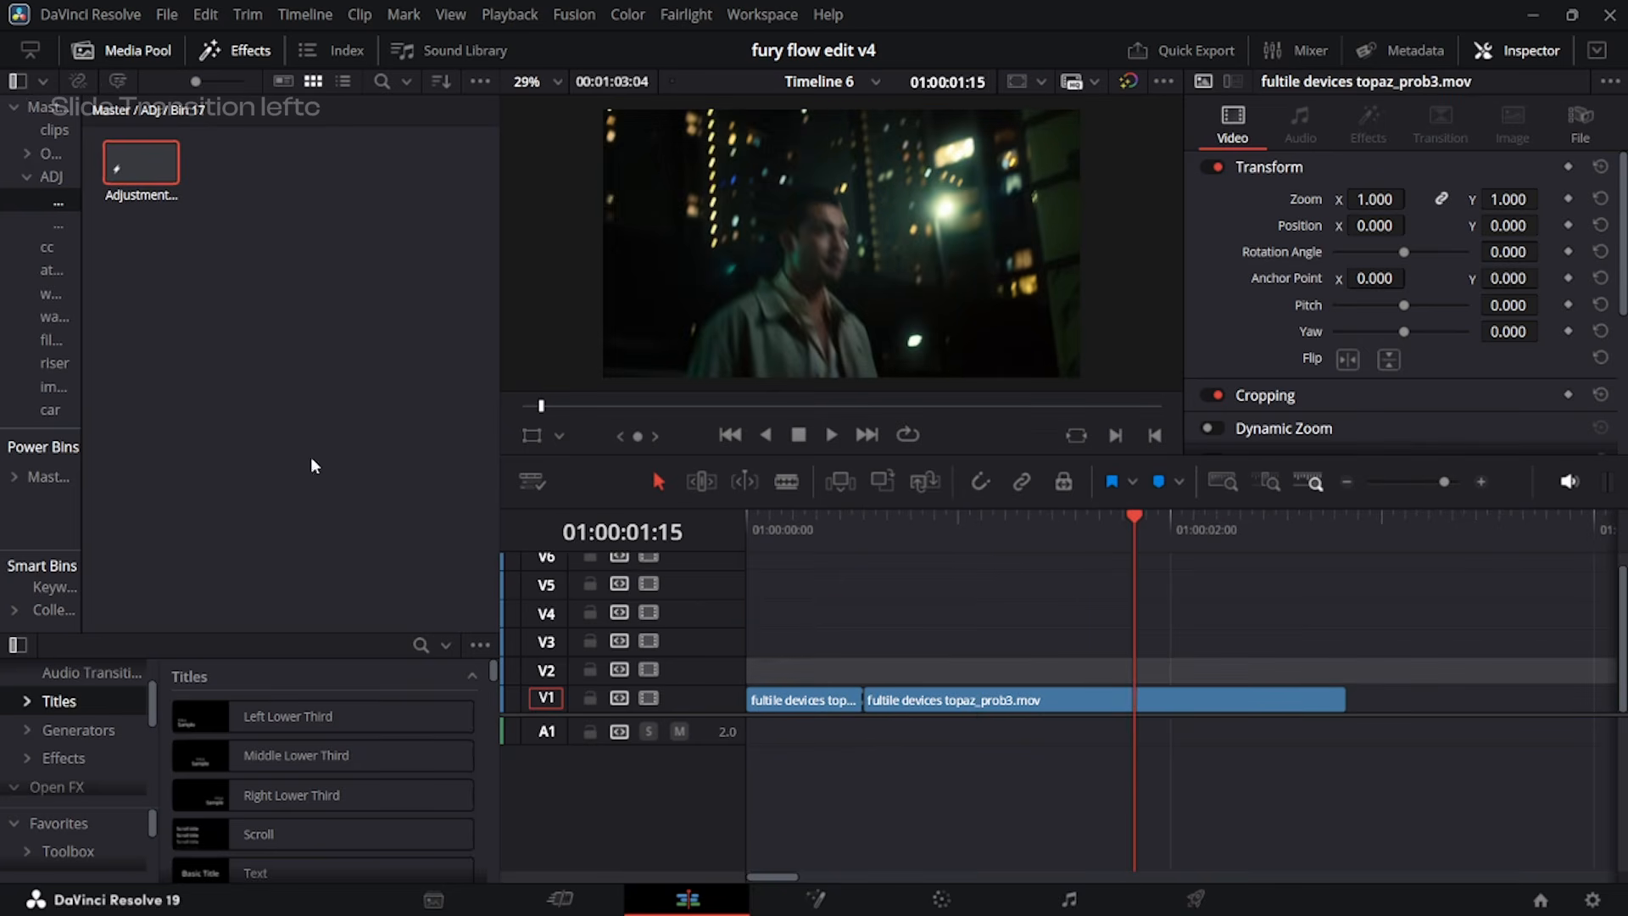
left_click_drag(157, 151, 859, 670)
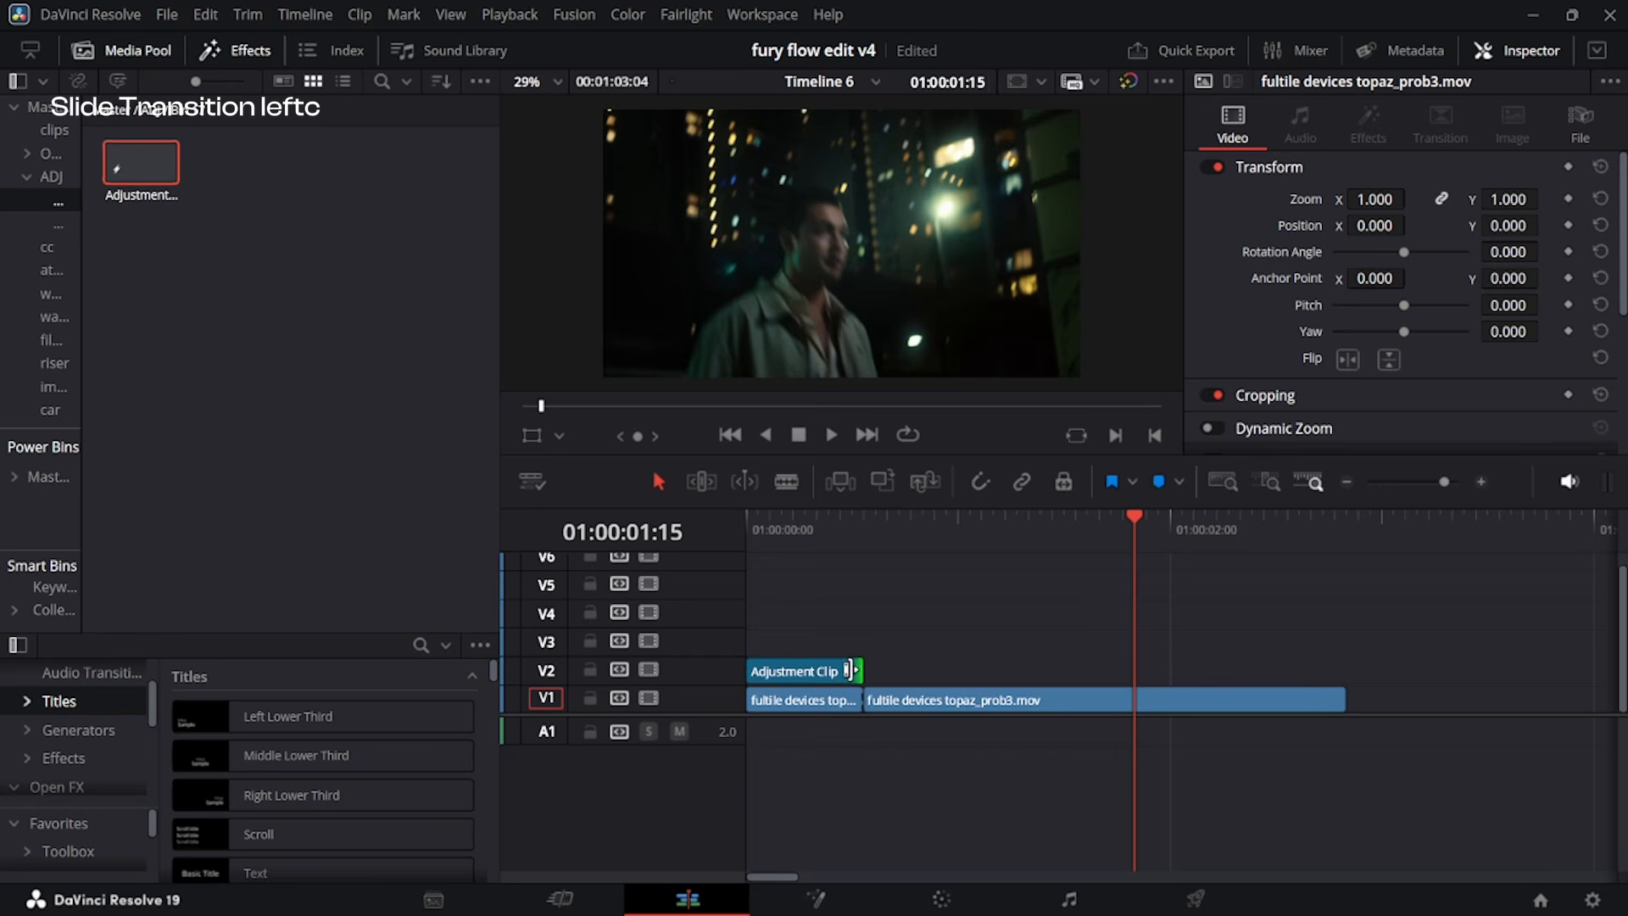
left_click_drag(140, 163, 854, 673)
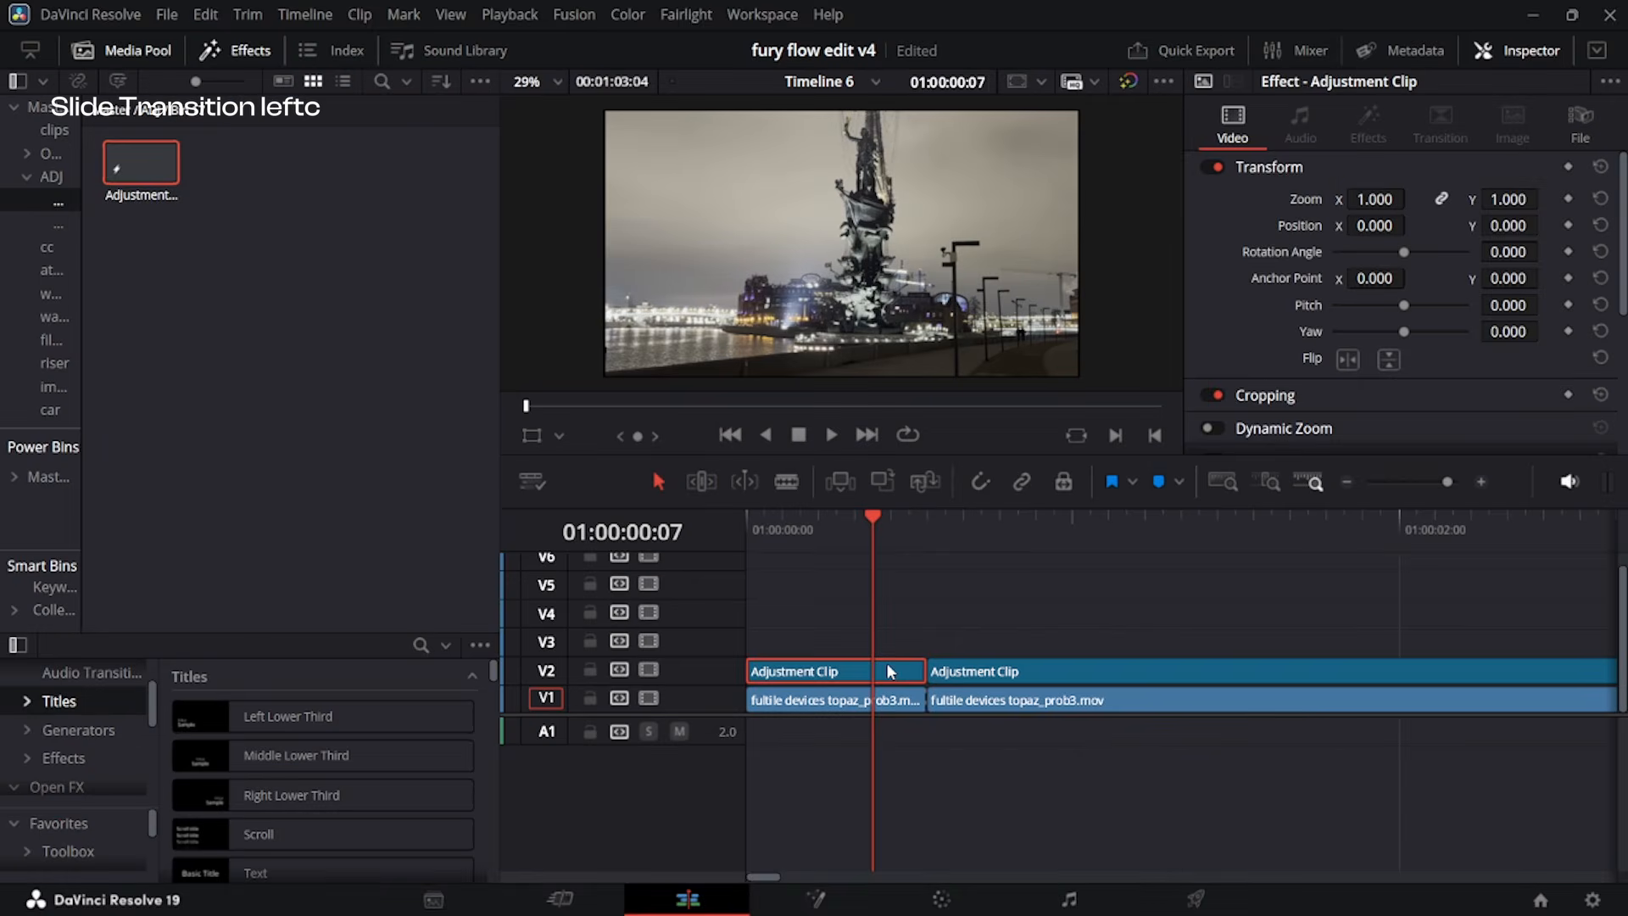
Open the first V2 adjustment clip in Fusion and insert a Transform node after MediaIn1.
key("shift+5")
key("Left")
key("Left")
key("Left")
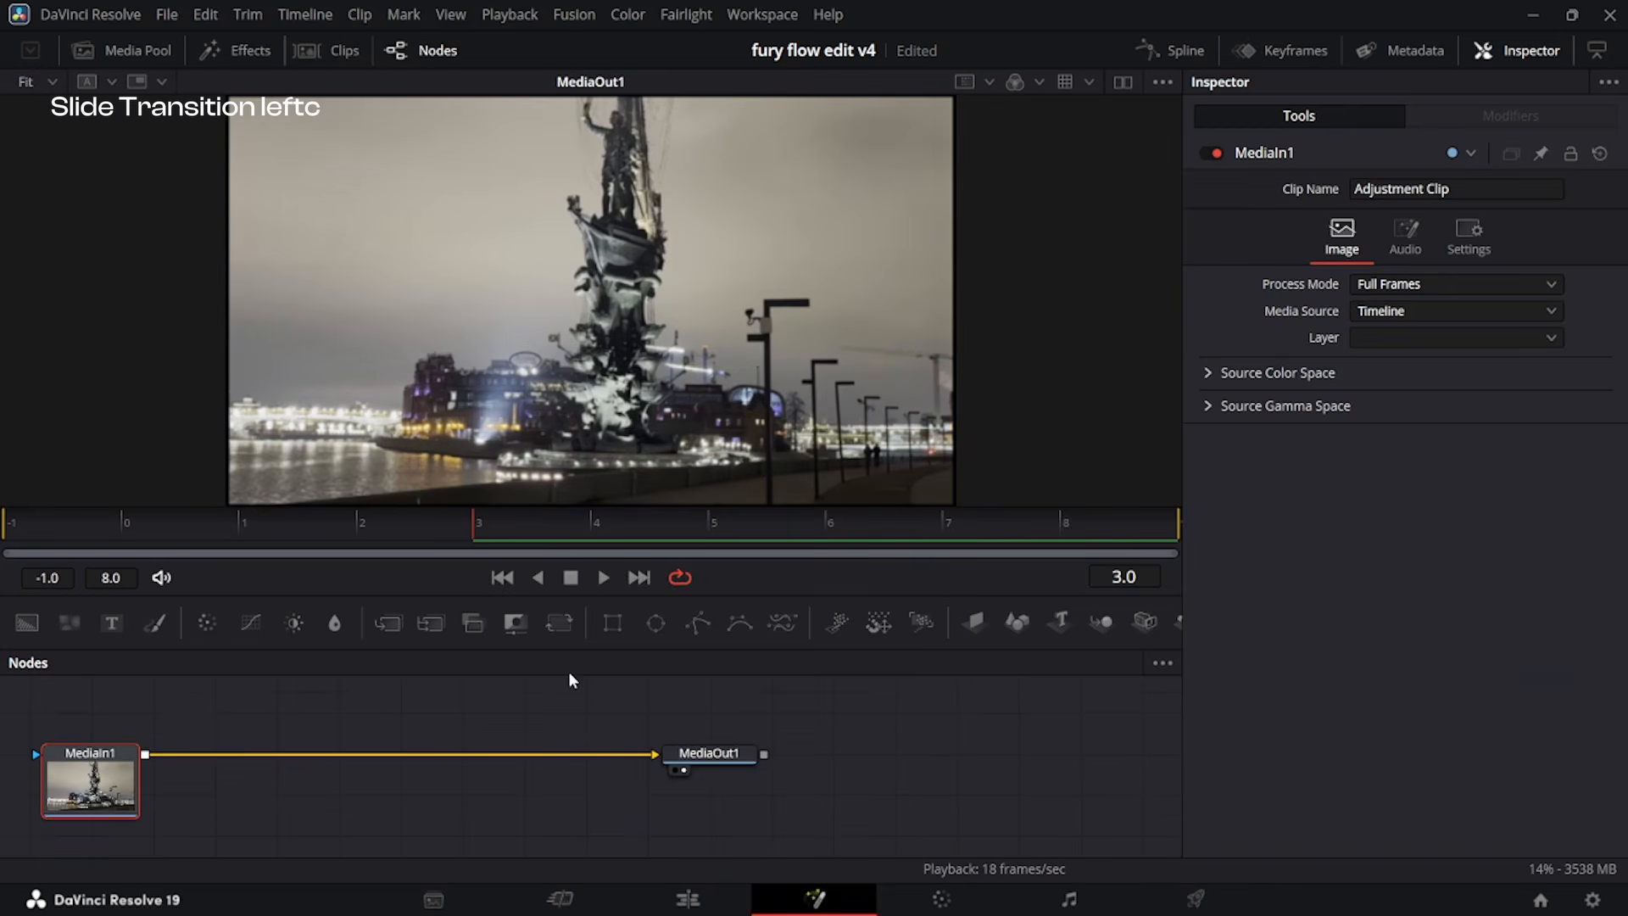
left_click(559, 625)
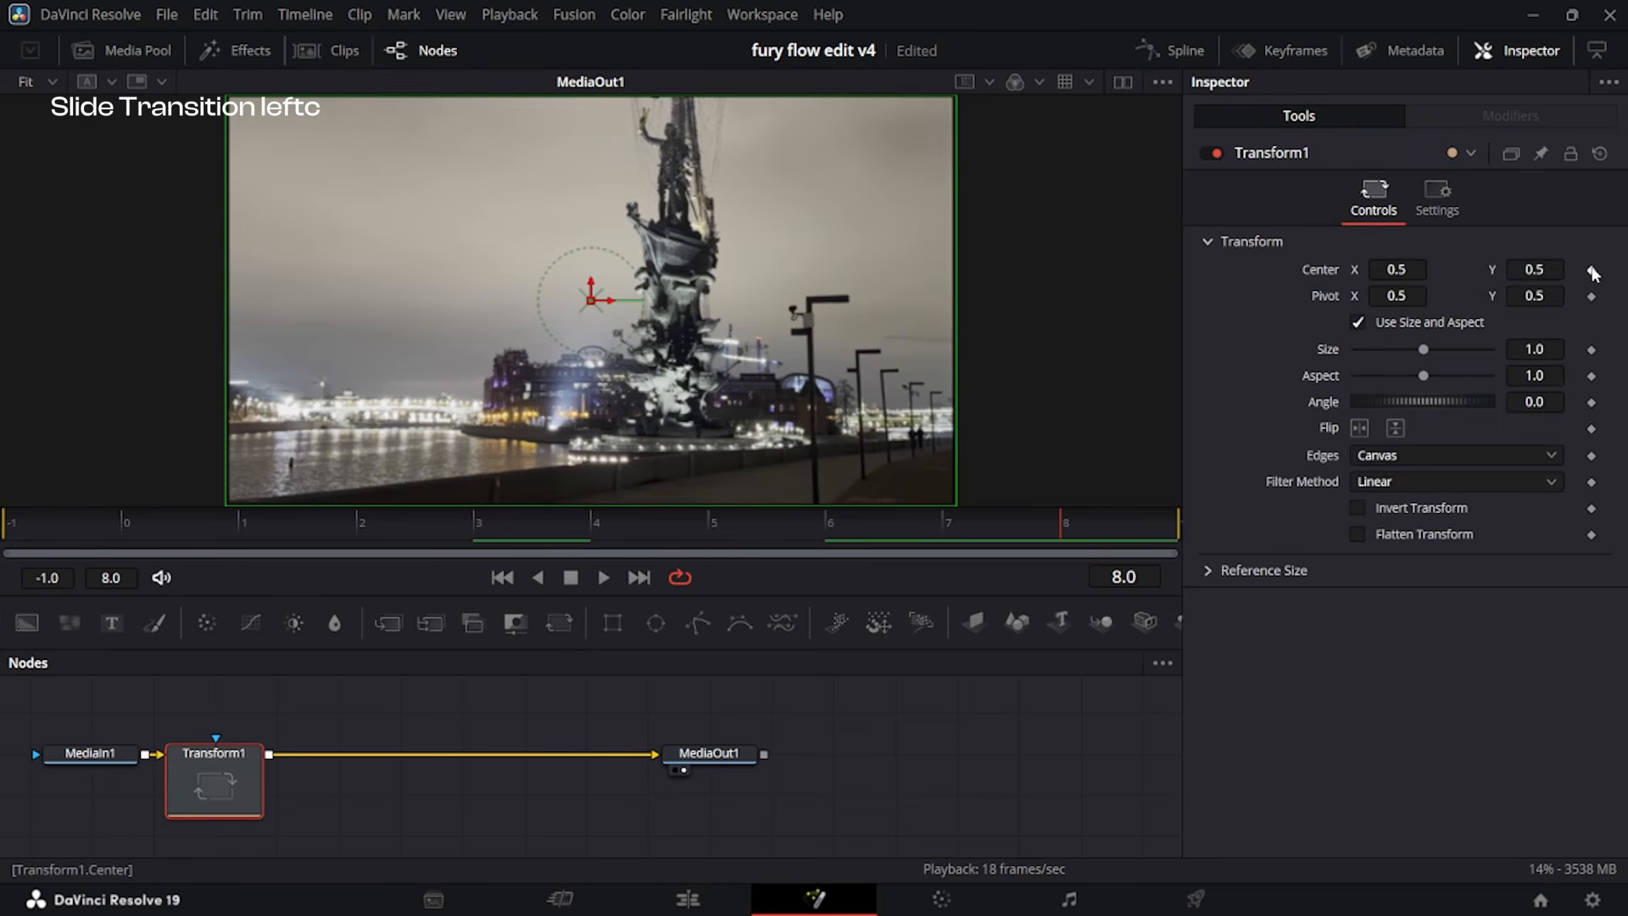
Keyframe the Transform Center X at 0.5 on frame 4 and 0.529 on frame 8, and set Edges to Mirror.
left_click(1592, 270)
key("Left")
key("Left")
key("Left")
key("Left")
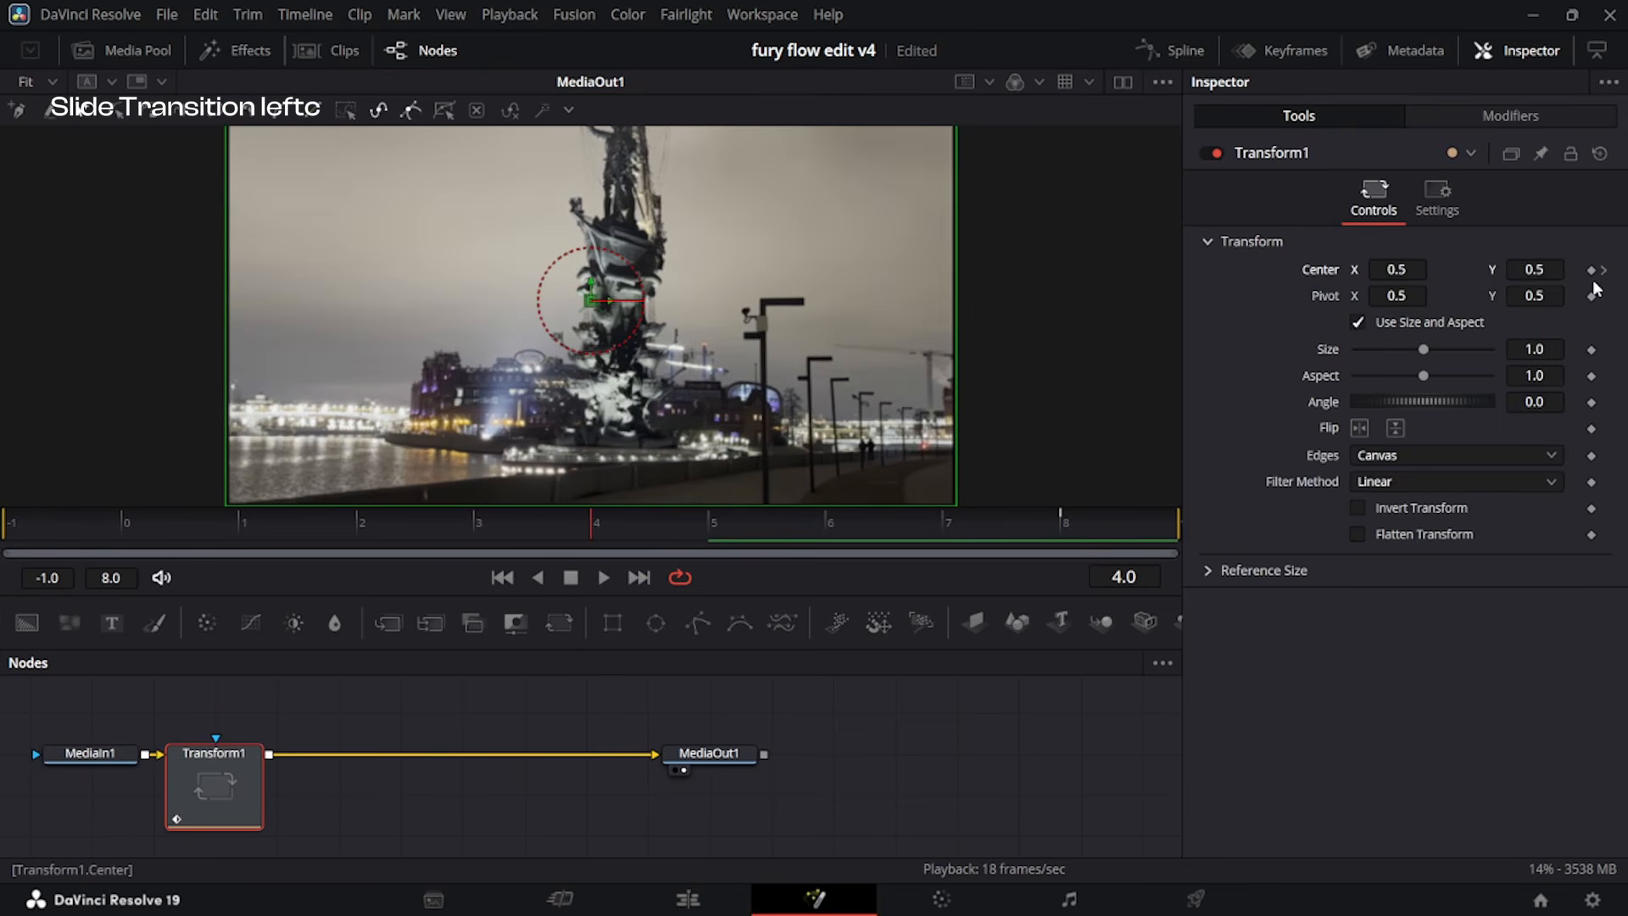
left_click(1591, 272)
left_click(1116, 526)
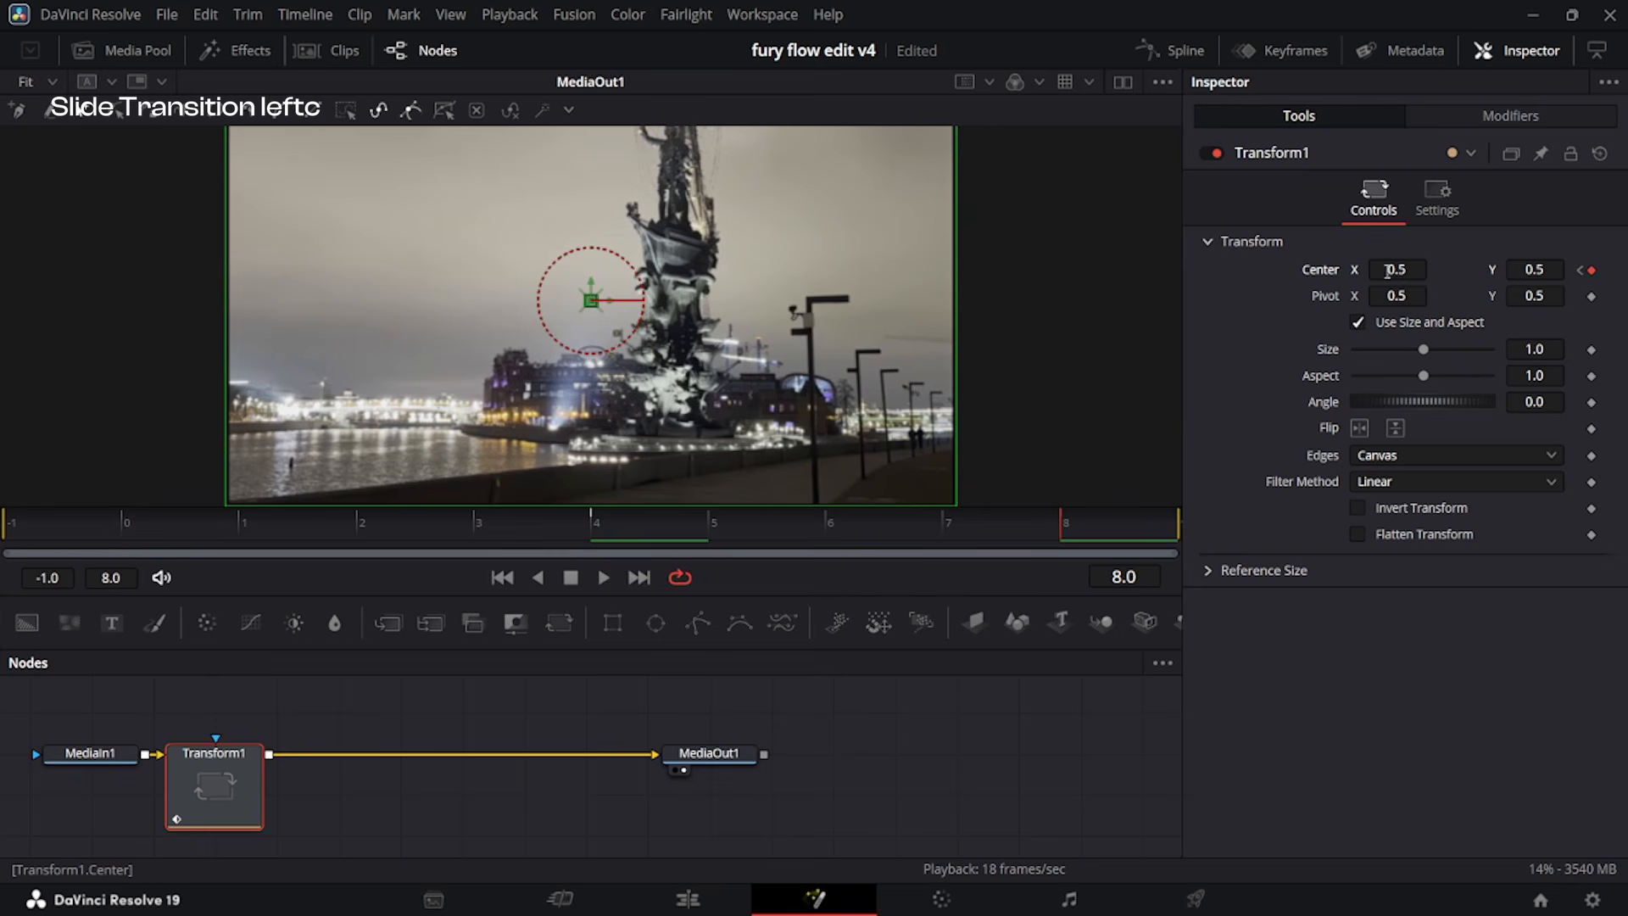
left_click_drag(1410, 270, 1434, 270)
left_click(1457, 456)
left_click(1444, 550)
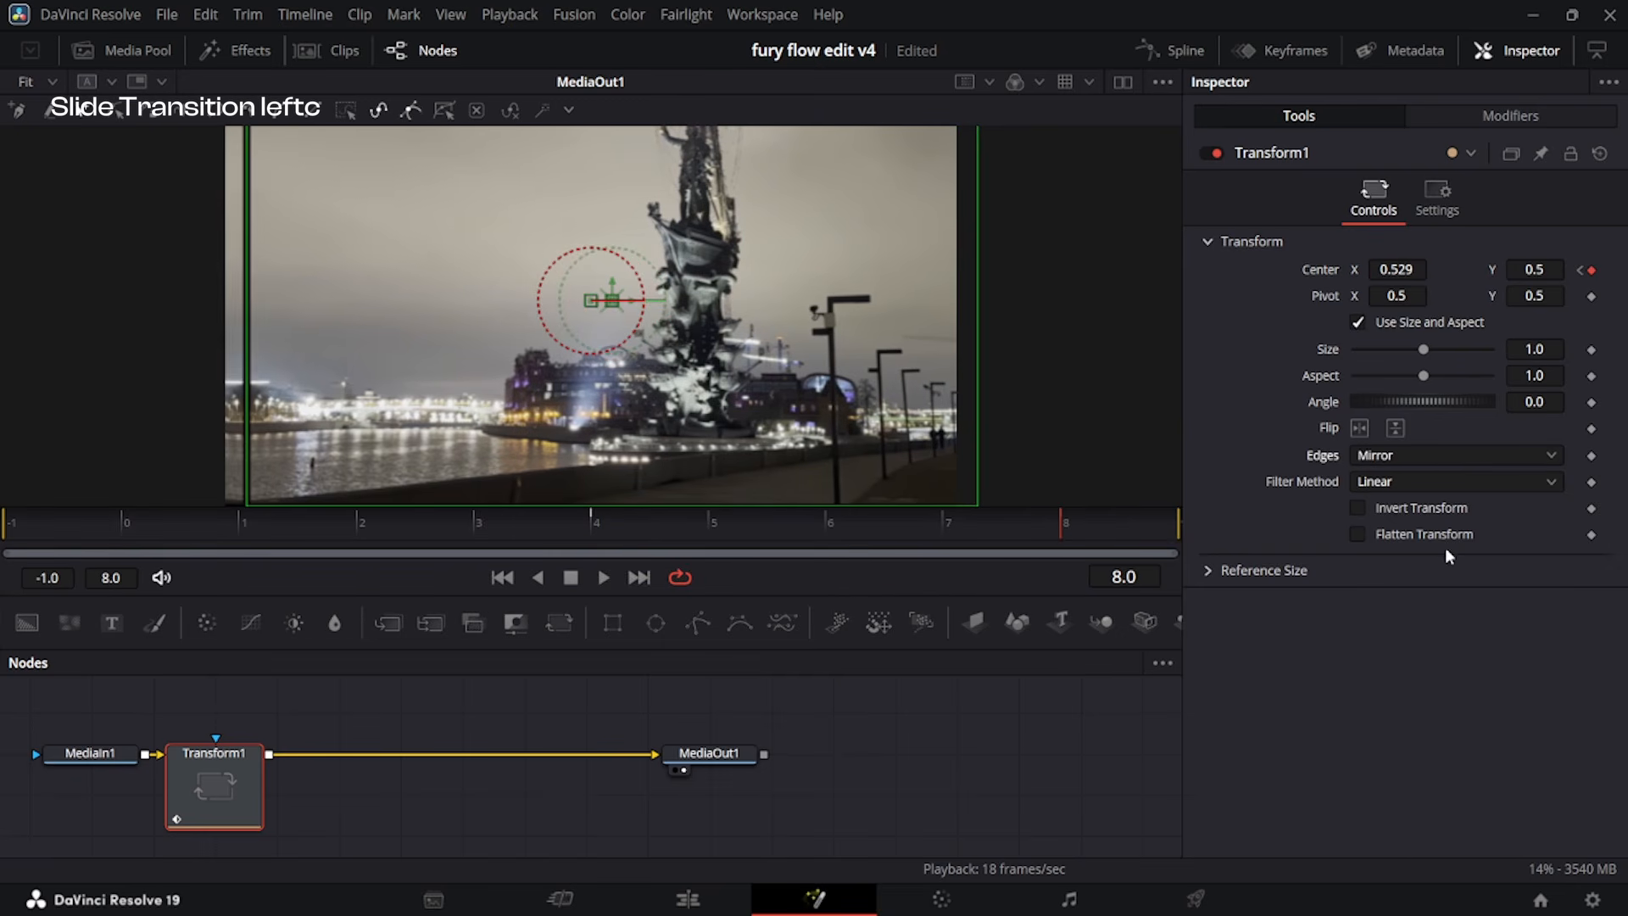
Smooth the Center displacement spline and reshape it to start flat and rise almost vertically into frame 8.
left_click(1177, 55)
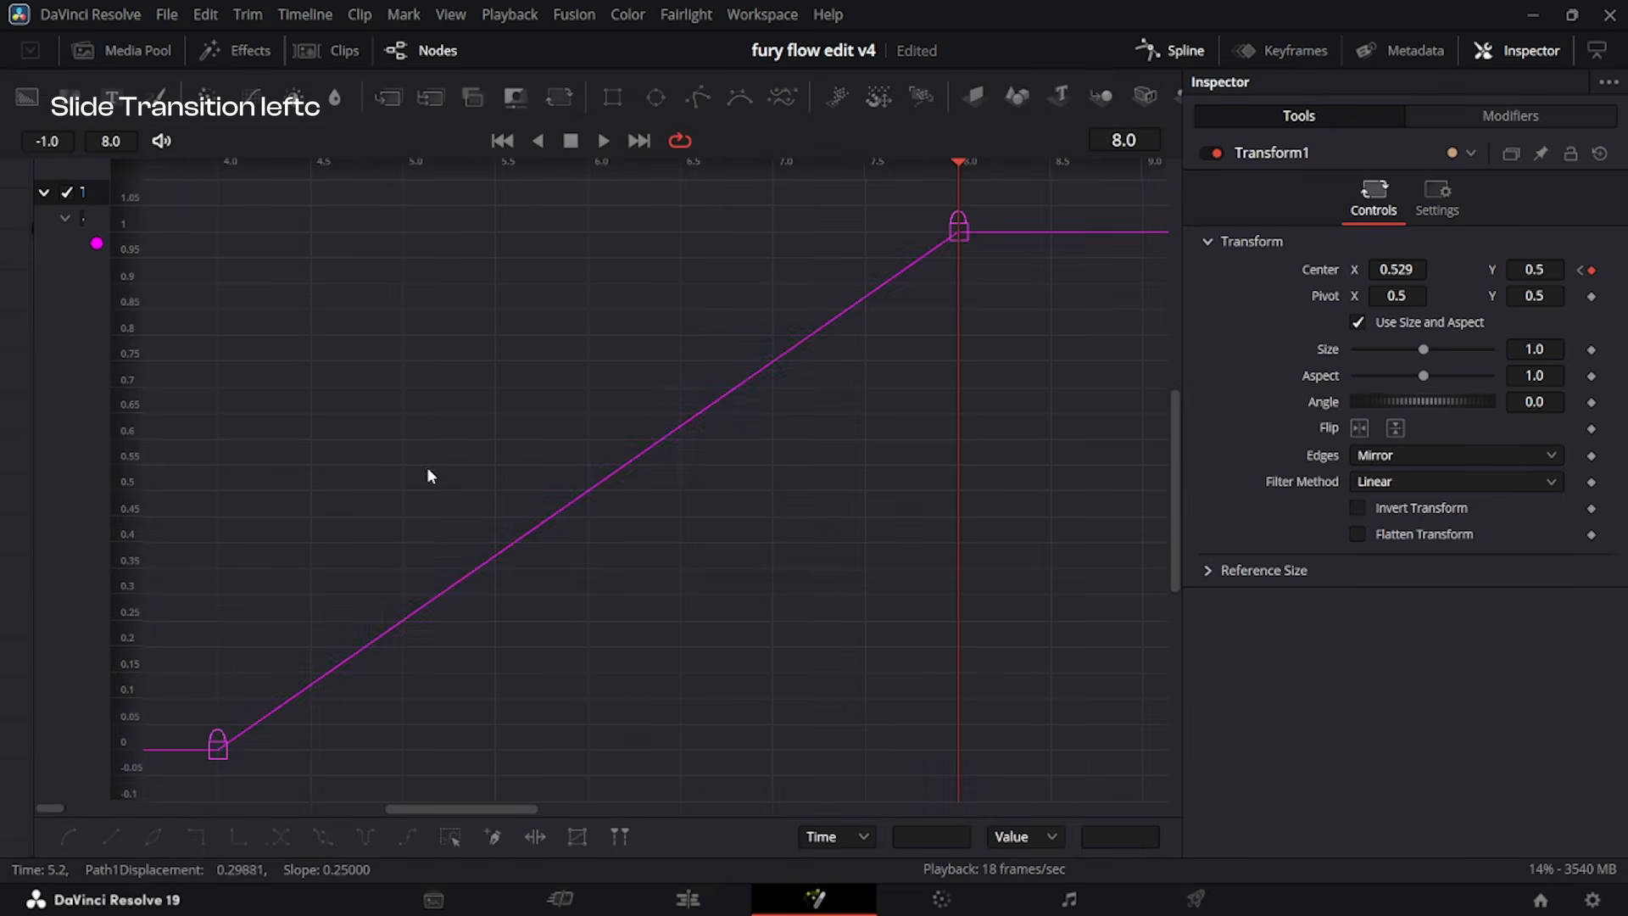
key("ctrl+a")
key("ctrl+f")
key("s")
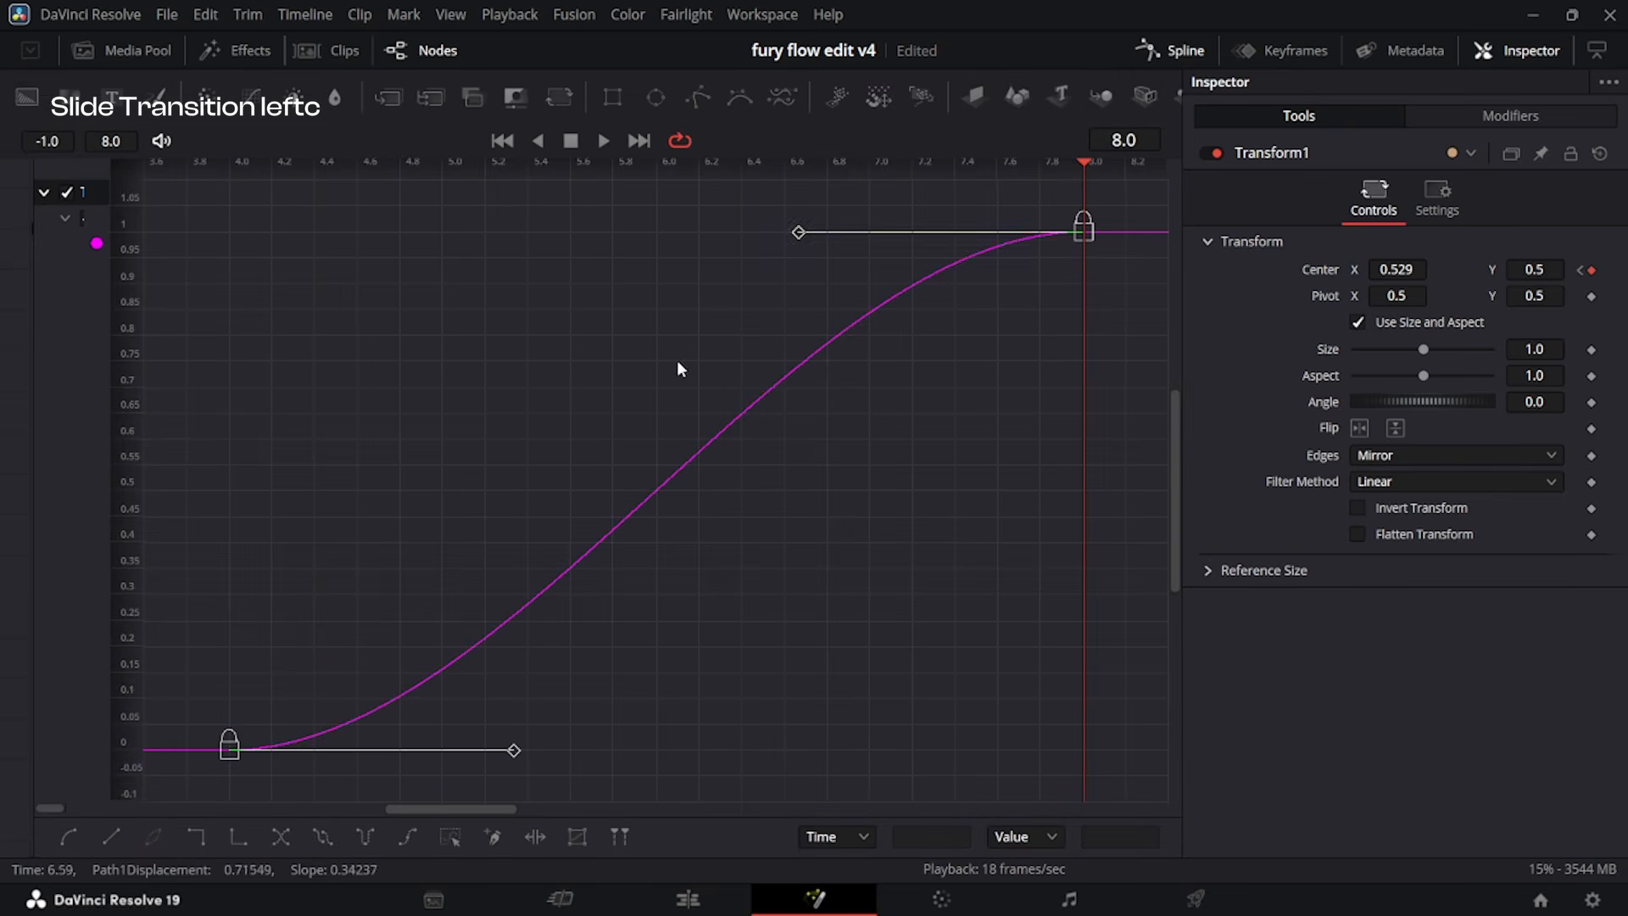
left_click_drag(797, 234, 1101, 770)
left_click_drag(513, 751, 1067, 748)
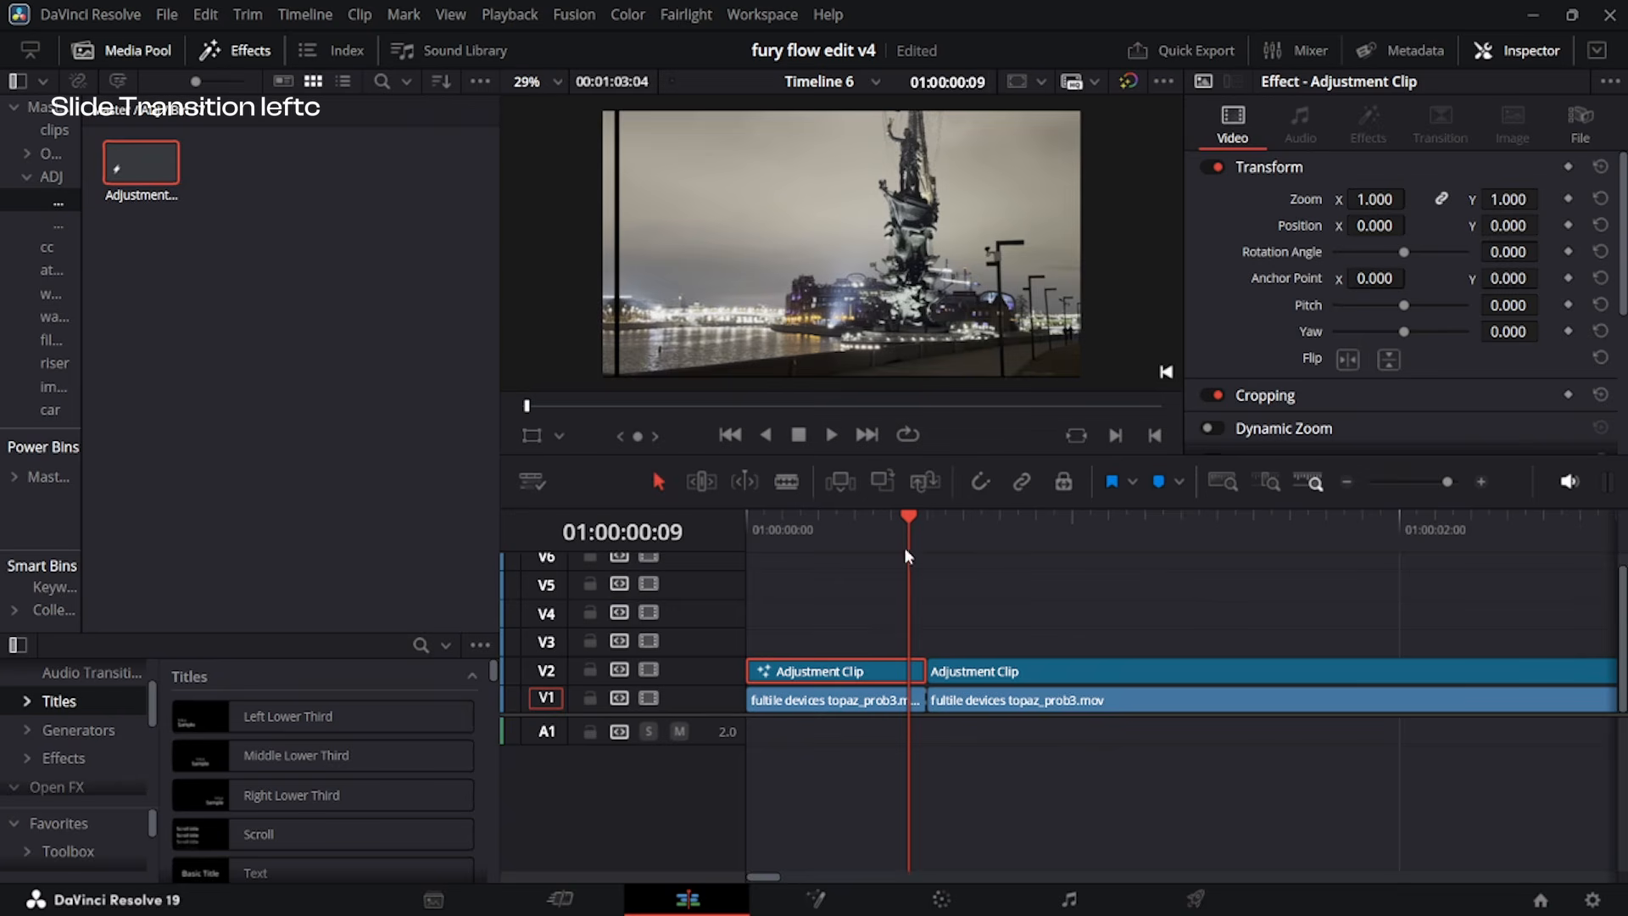
Play the first clip's slide on the edit timeline and inspect the frames just before the cut.
left_click_drag(906, 549, 695, 607)
key("space")
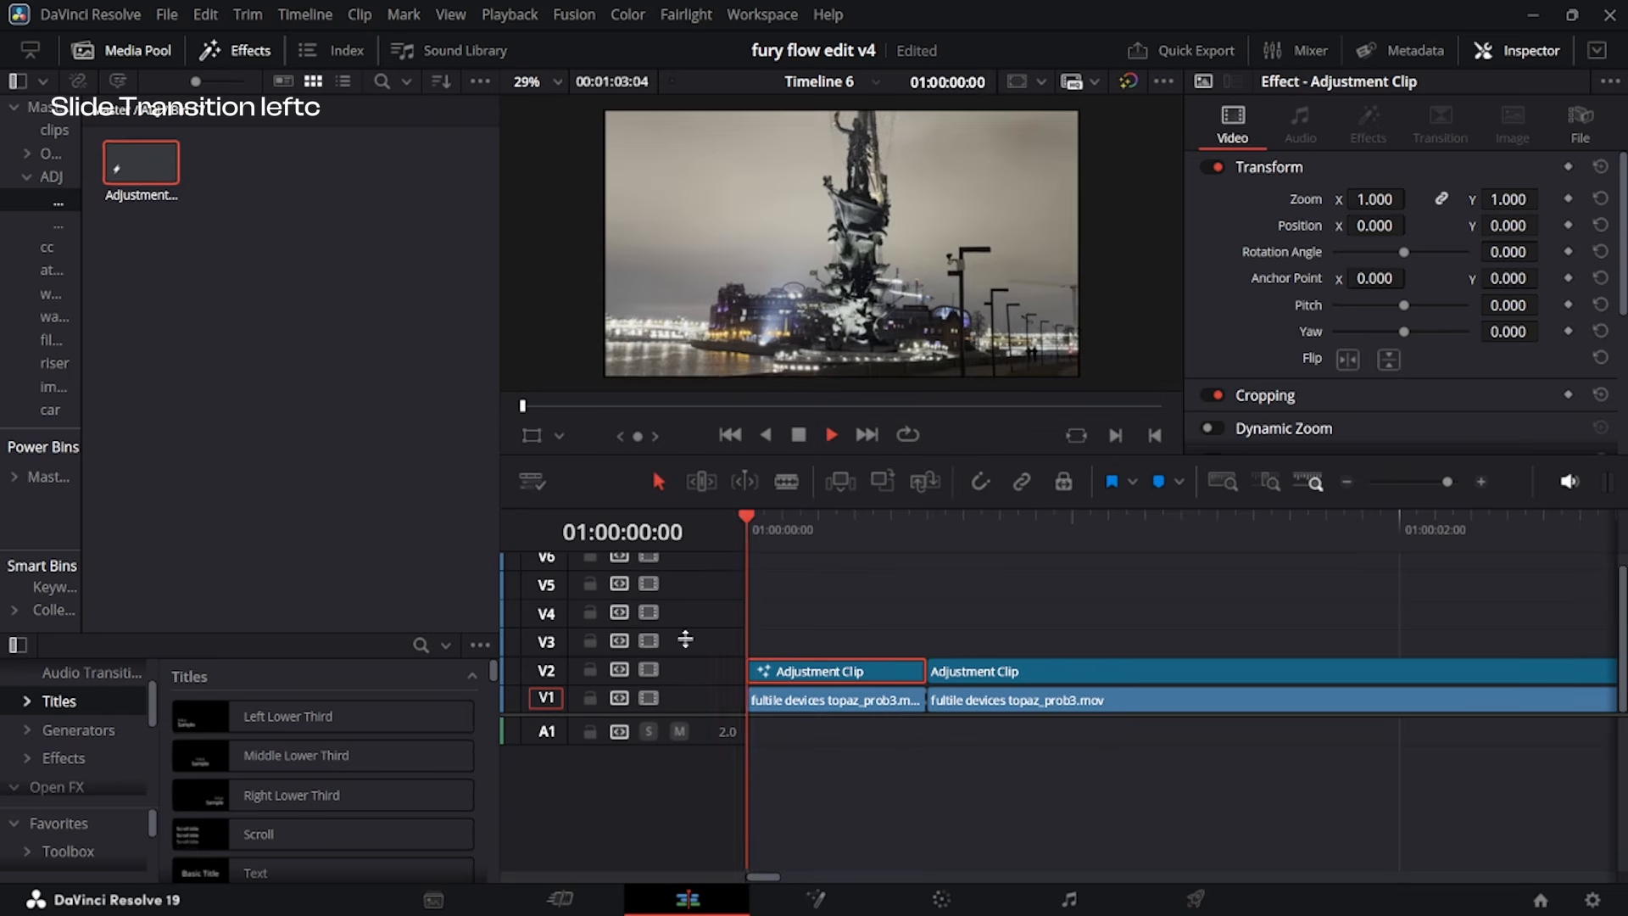
key("space")
left_click_drag(953, 559, 908, 546)
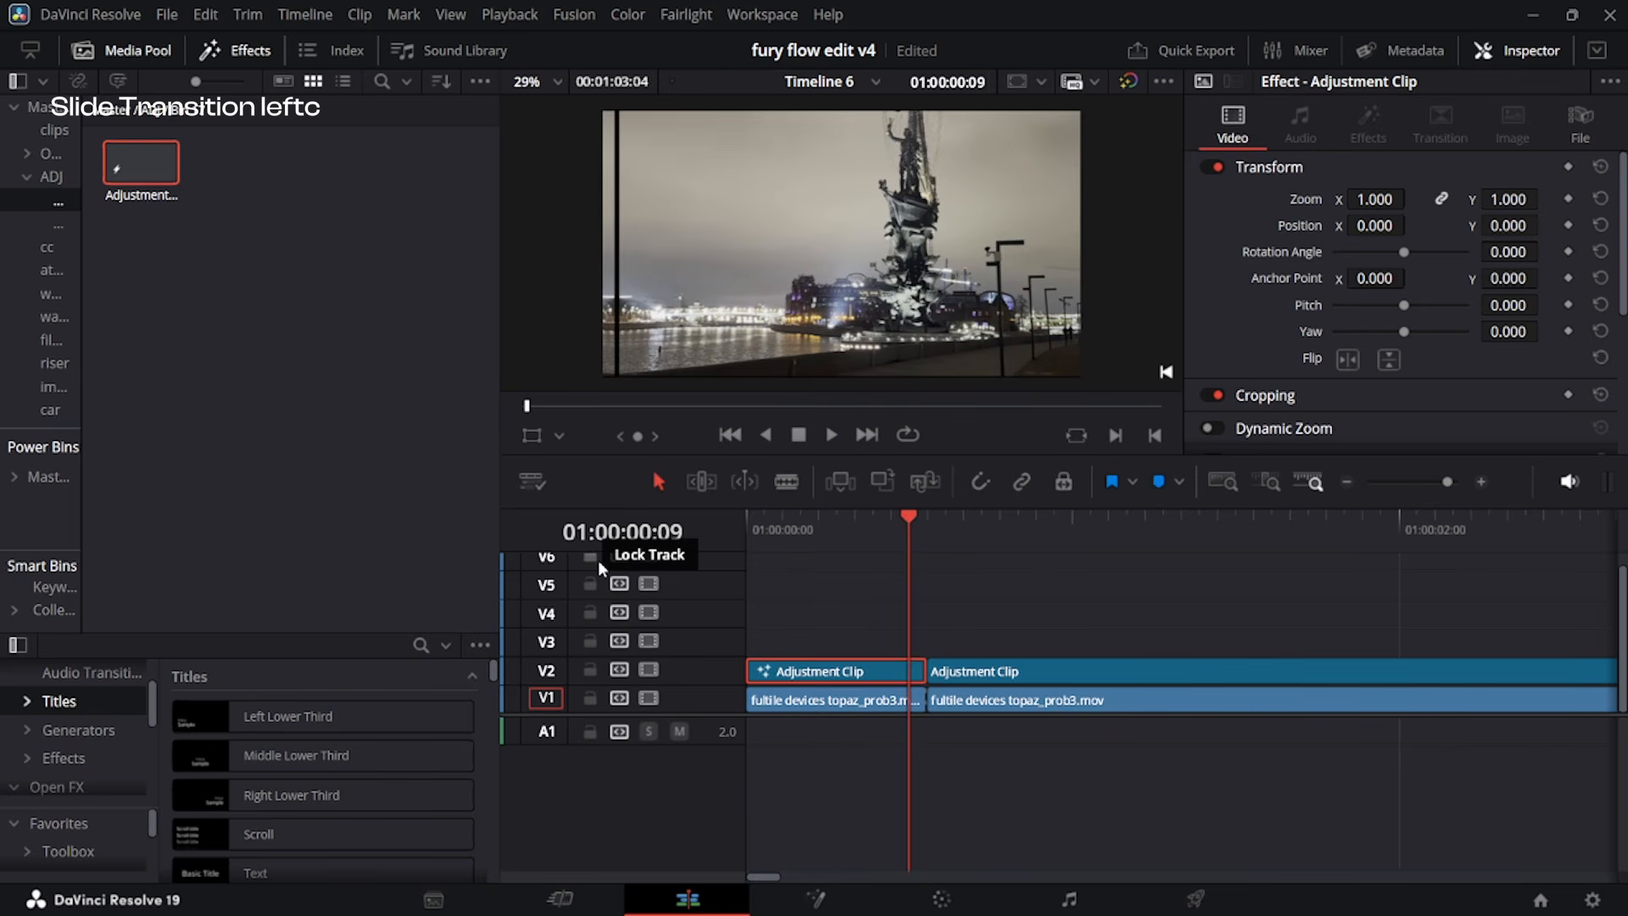
Open the second V2 adjustment clip in Fusion and insert a Transform node after MediaIn1.
left_click(931, 672)
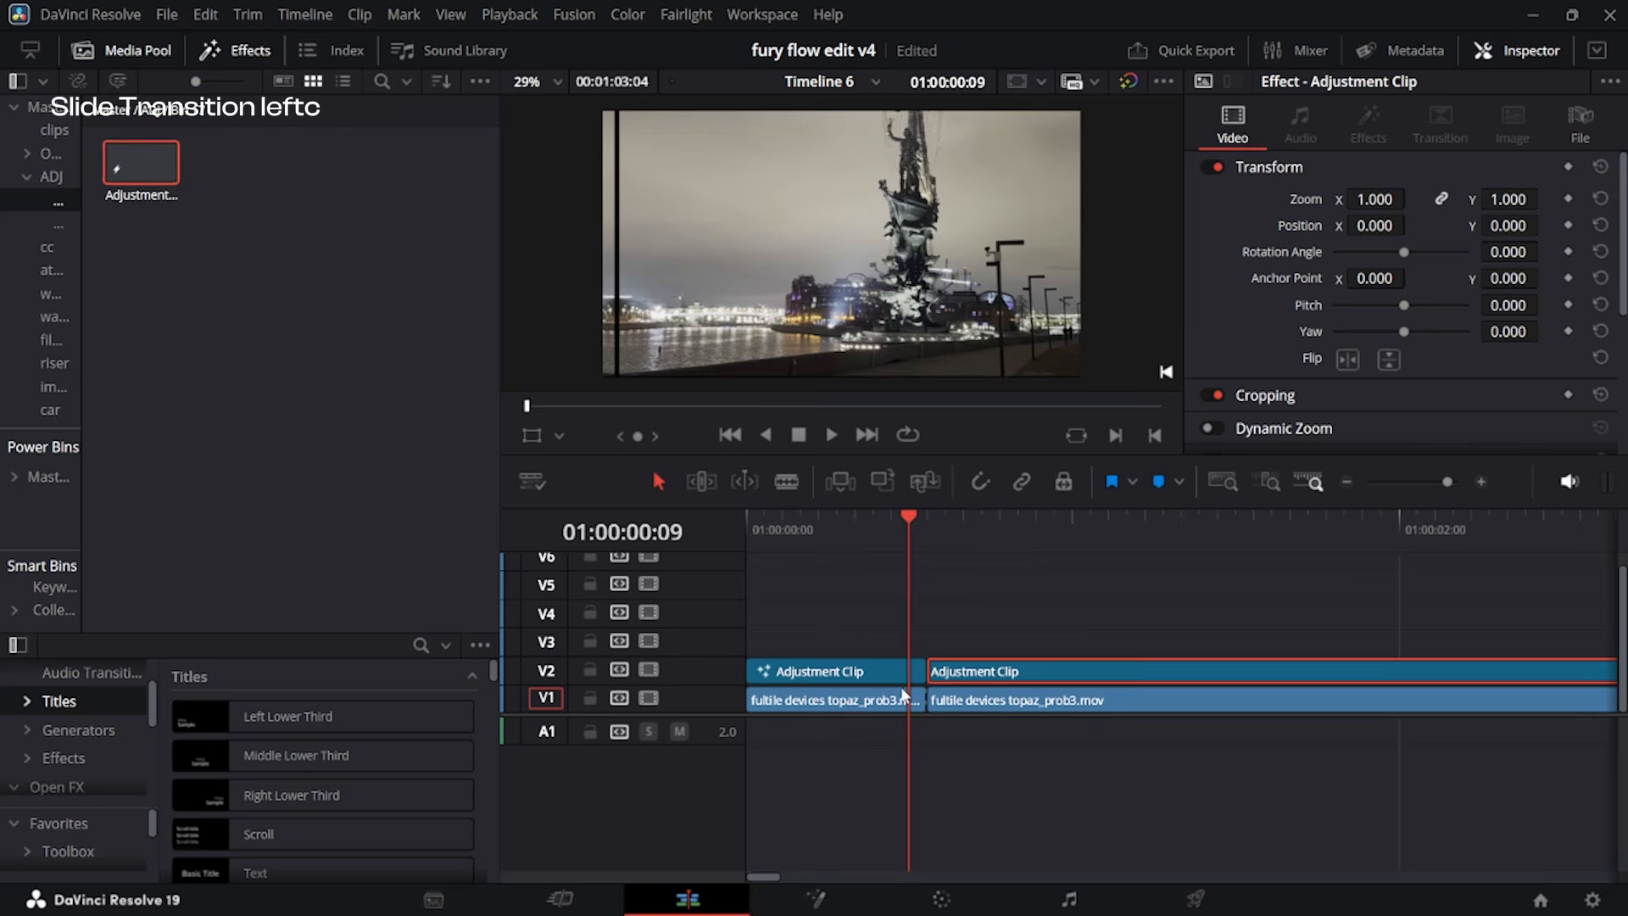
key("shift+5")
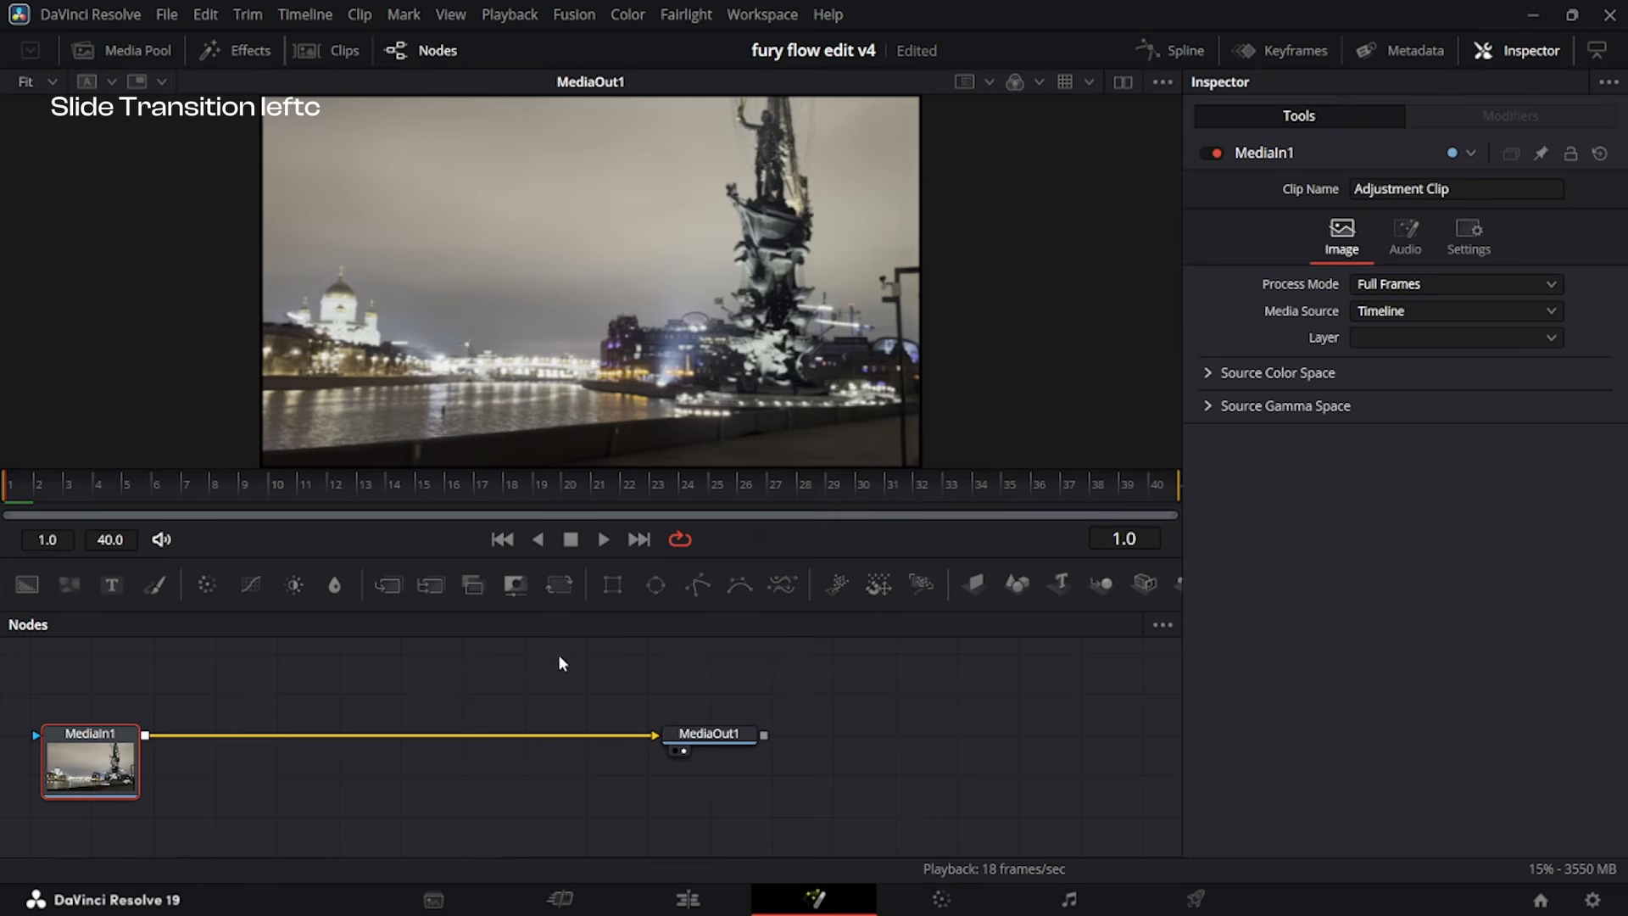
left_click(565, 593)
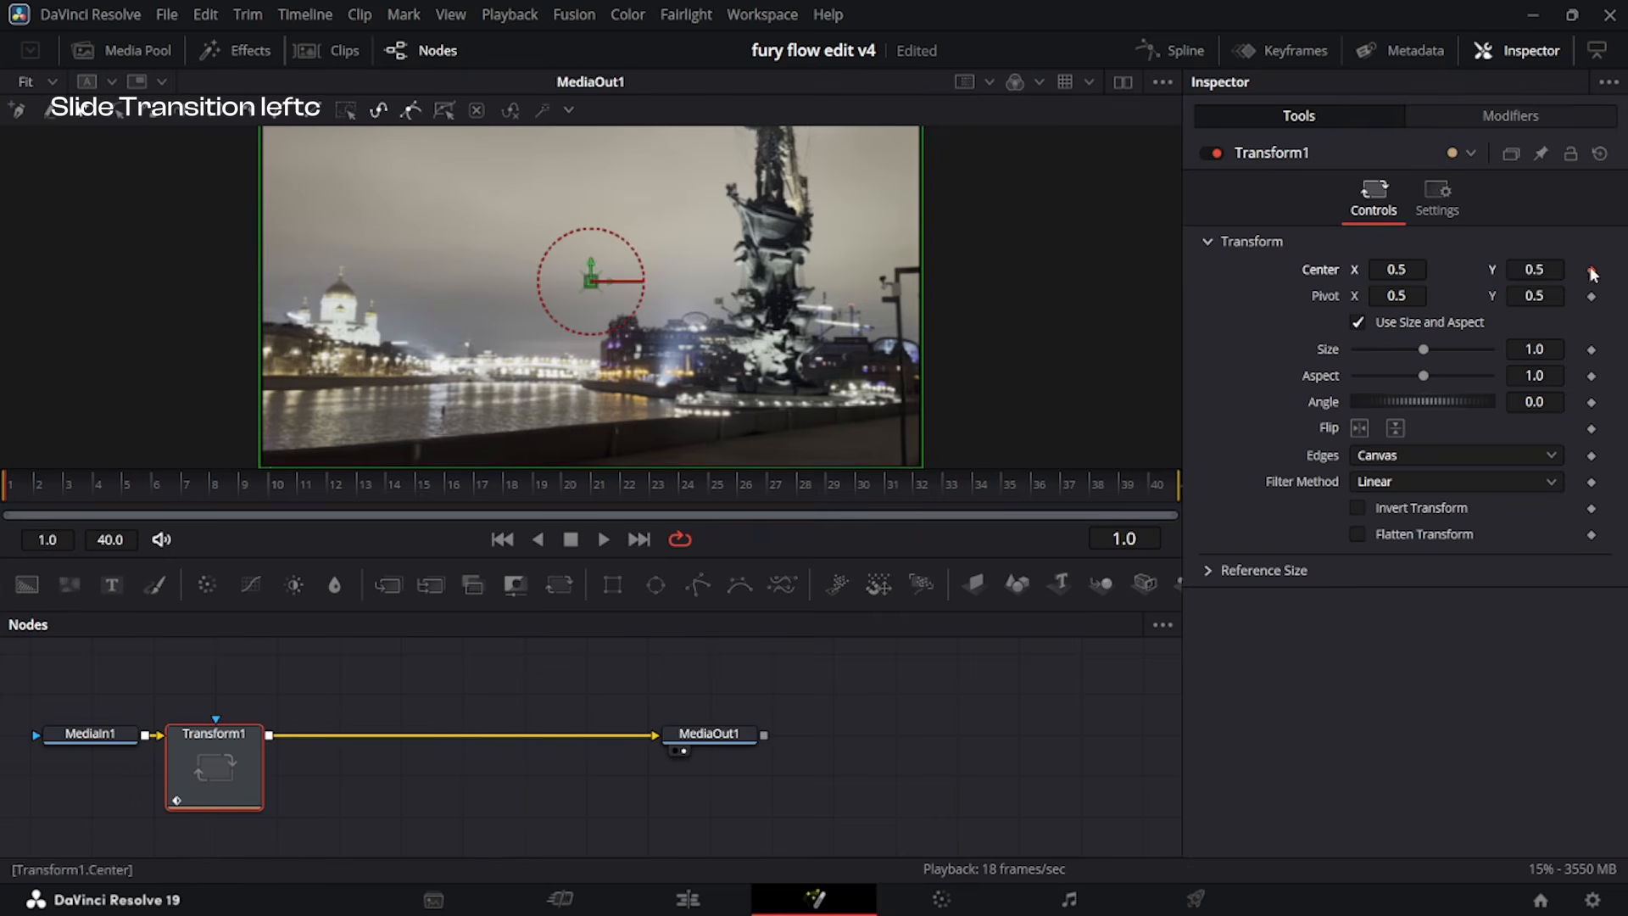
Keyframe the Transform Center X at 0.466 on frame 1 and 0.5 on frame 15, and set Edges to Mirror.
left_click(420, 480)
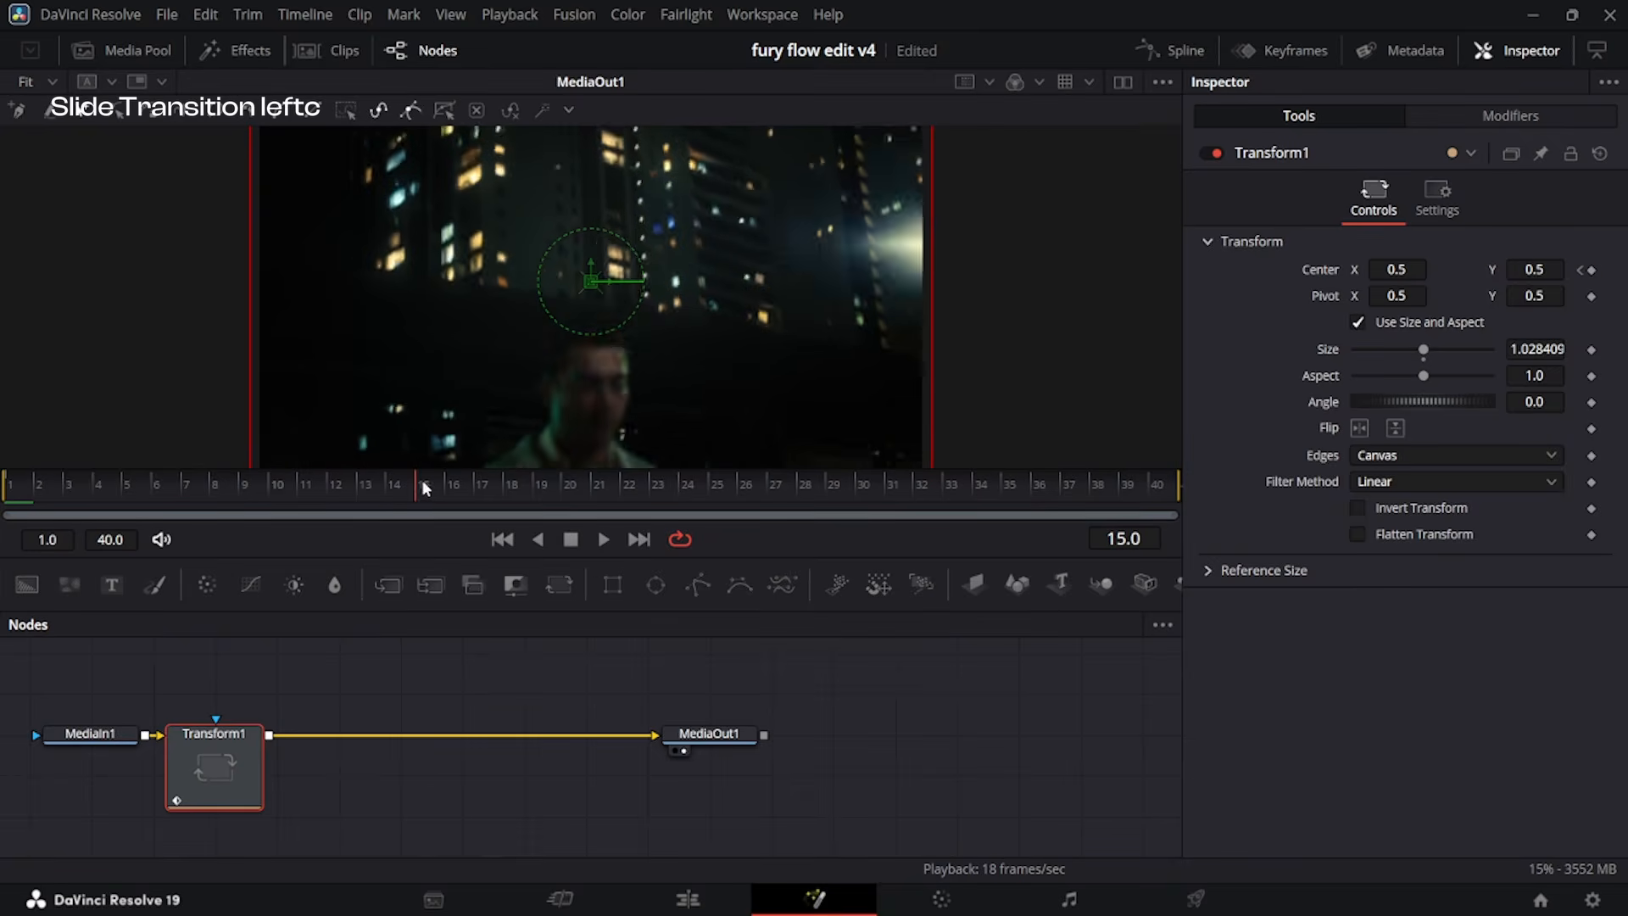
key("ctrl+z")
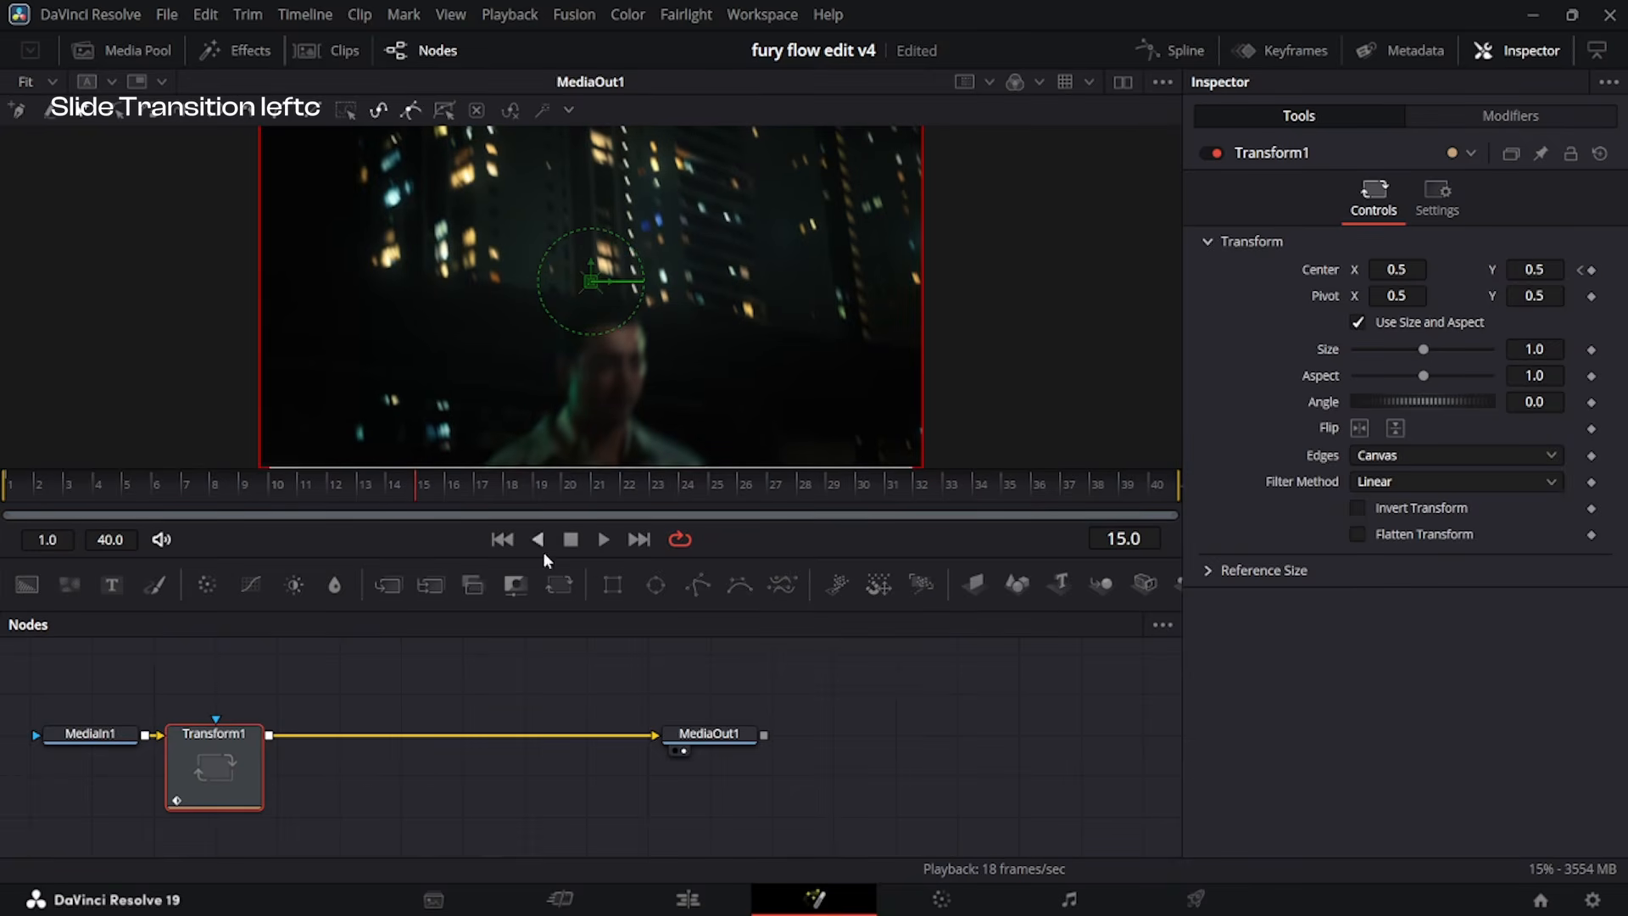
left_click(1592, 270)
left_click_drag(273, 485, 10, 527)
left_click_drag(1397, 270, 1368, 269)
left_click(1454, 455)
left_click(1444, 557)
Smooth the second Transform's displacement spline and reshape it to rise almost vertically from frame 1 and flatten towards frame 15.
left_click(1172, 51)
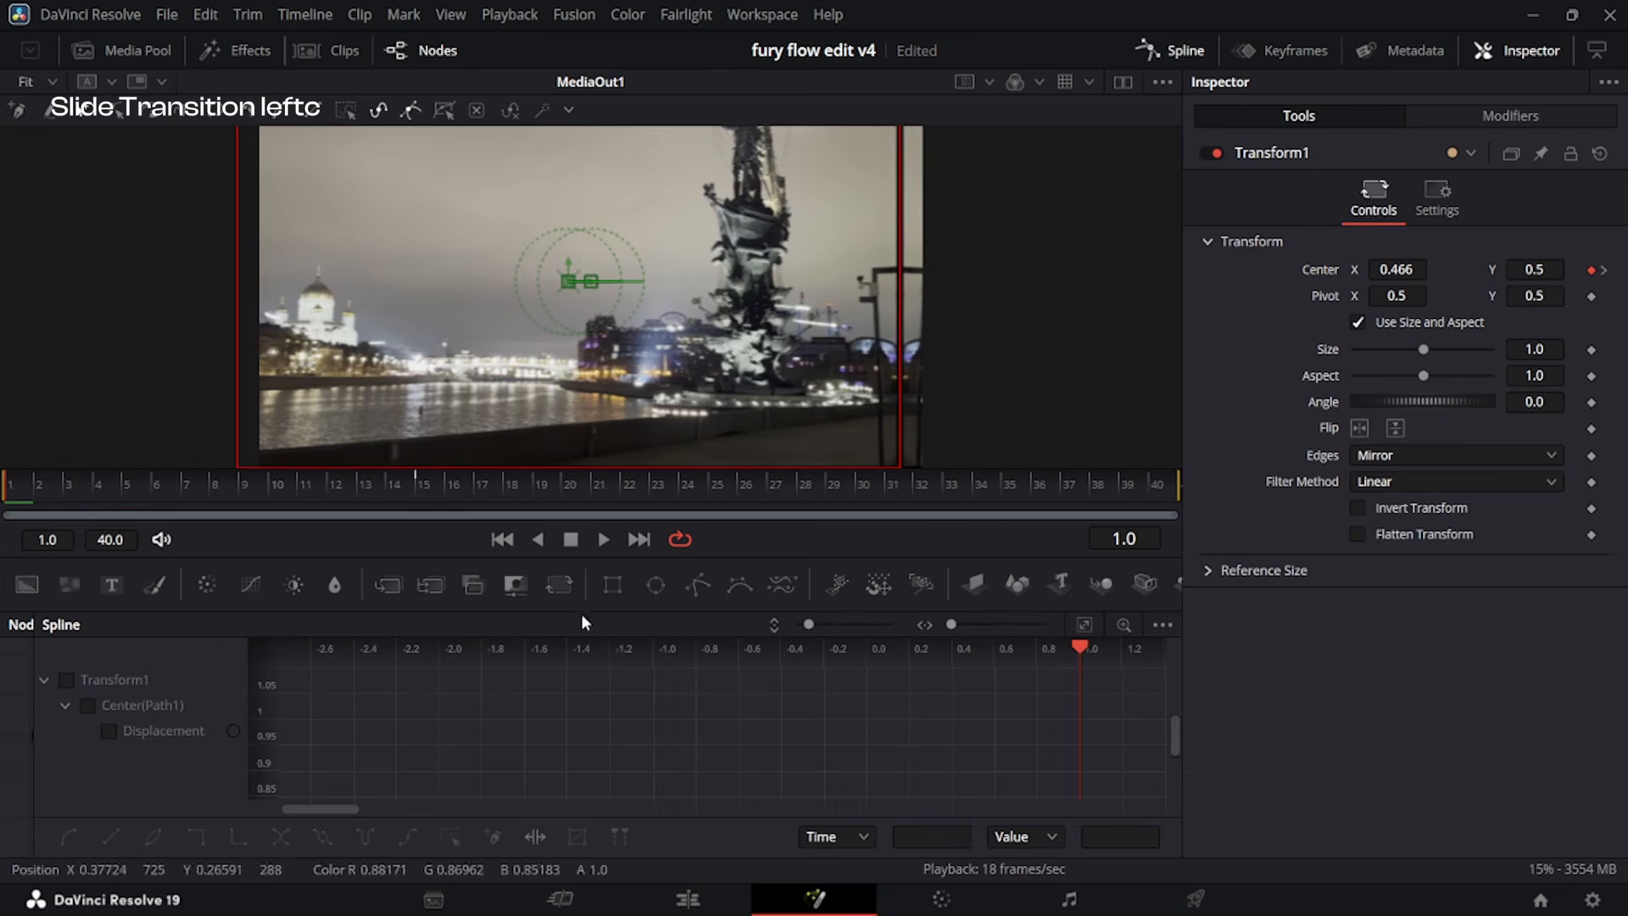
left_click(68, 681)
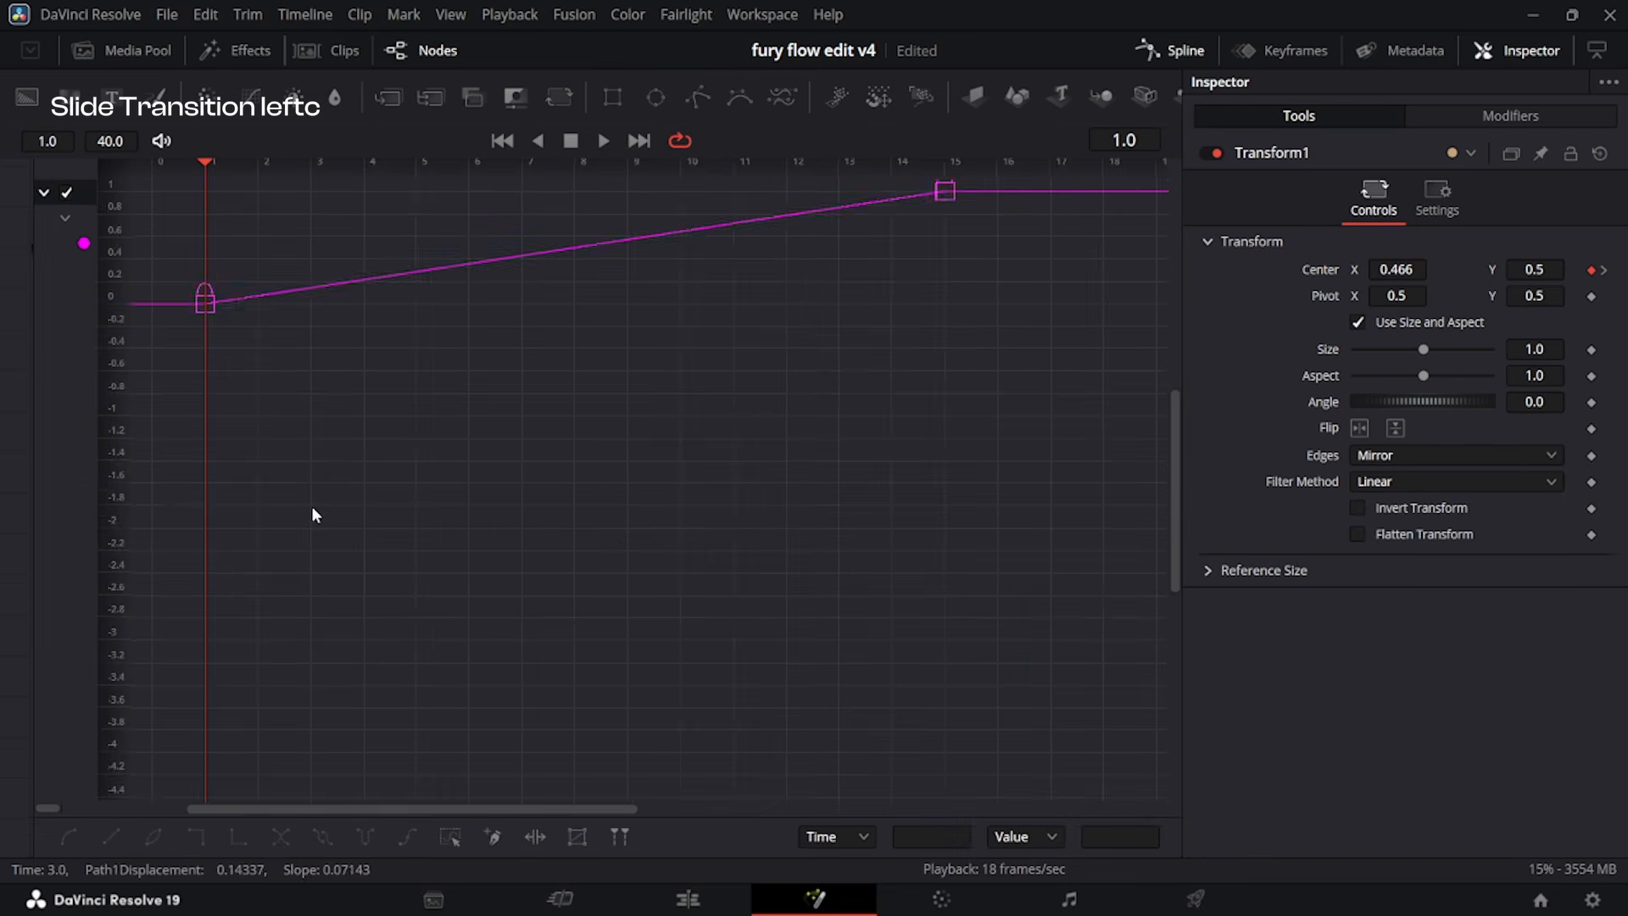
key("ctrl+a")
key("ctrl+f")
key("s")
left_click_drag(500, 751, 230, 255)
left_click_drag(792, 232, 235, 238)
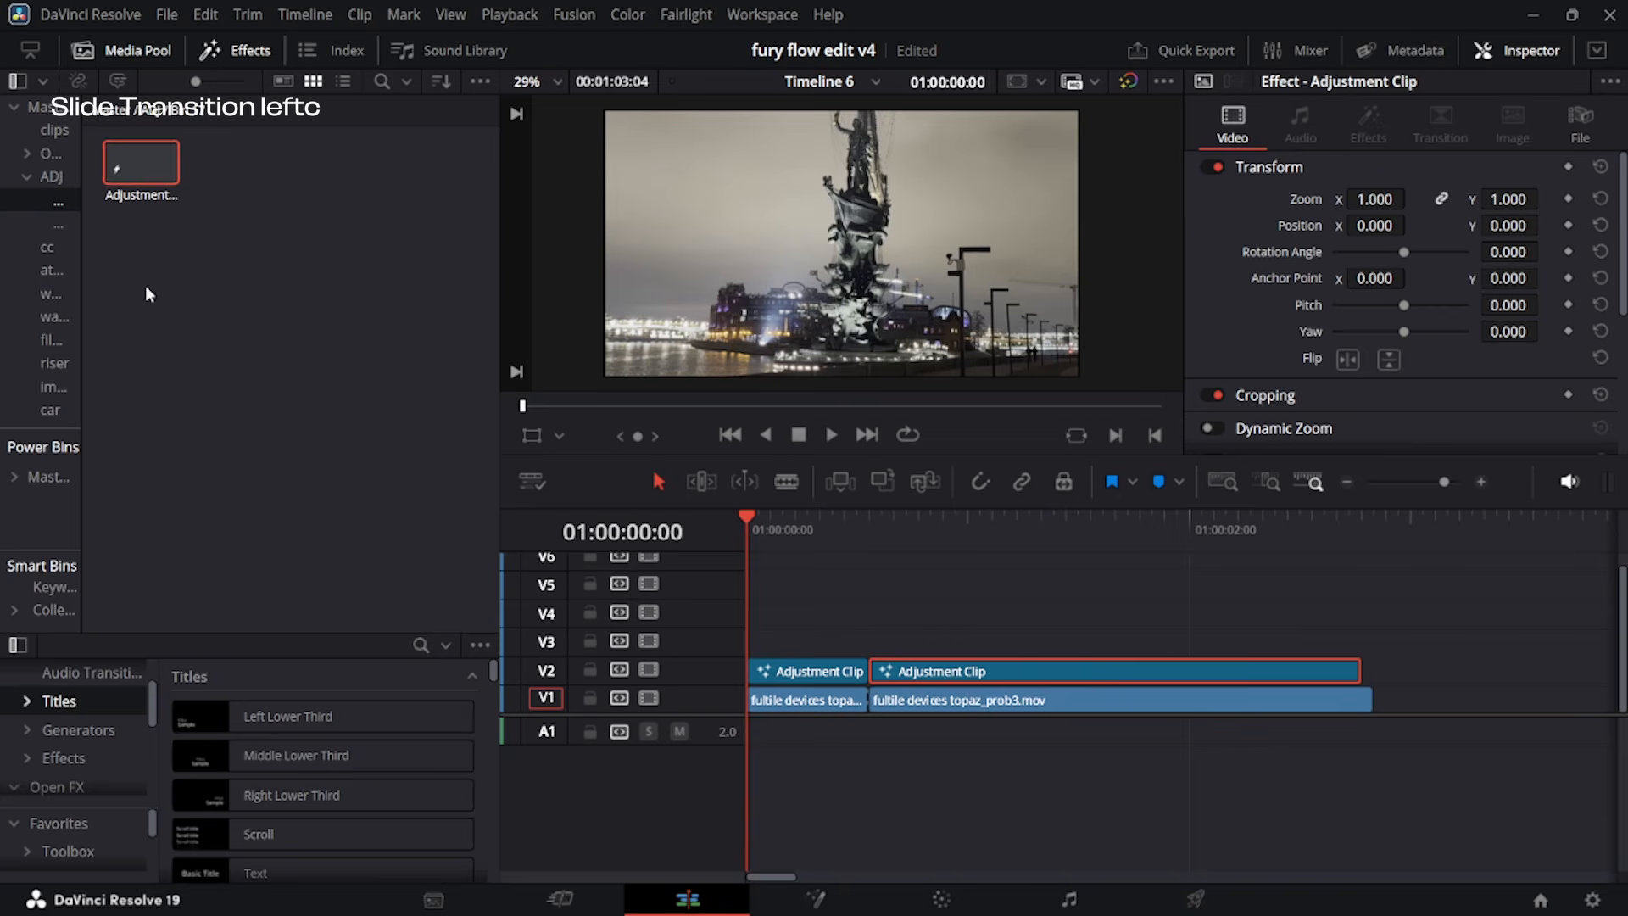
Place a one-frame adjustment clip on V3 directly before the cut and open it in Fusion.
left_click_drag(667, 401, 868, 642)
left_click_drag(871, 520, 858, 522)
scroll(941, 593, "up", 3)
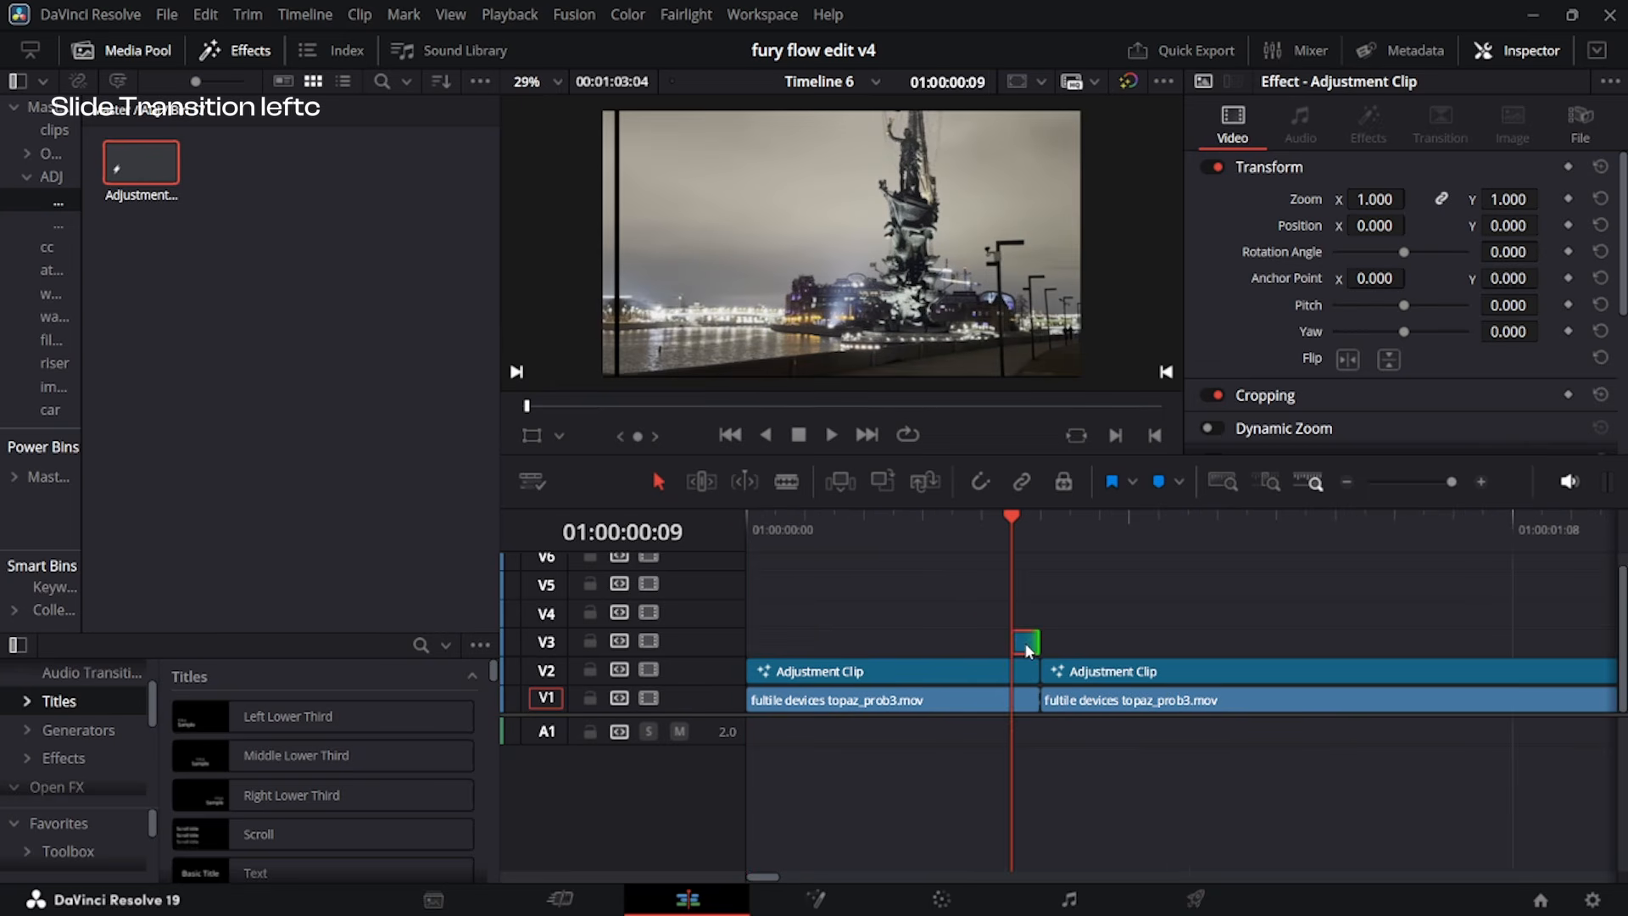
left_click(815, 899)
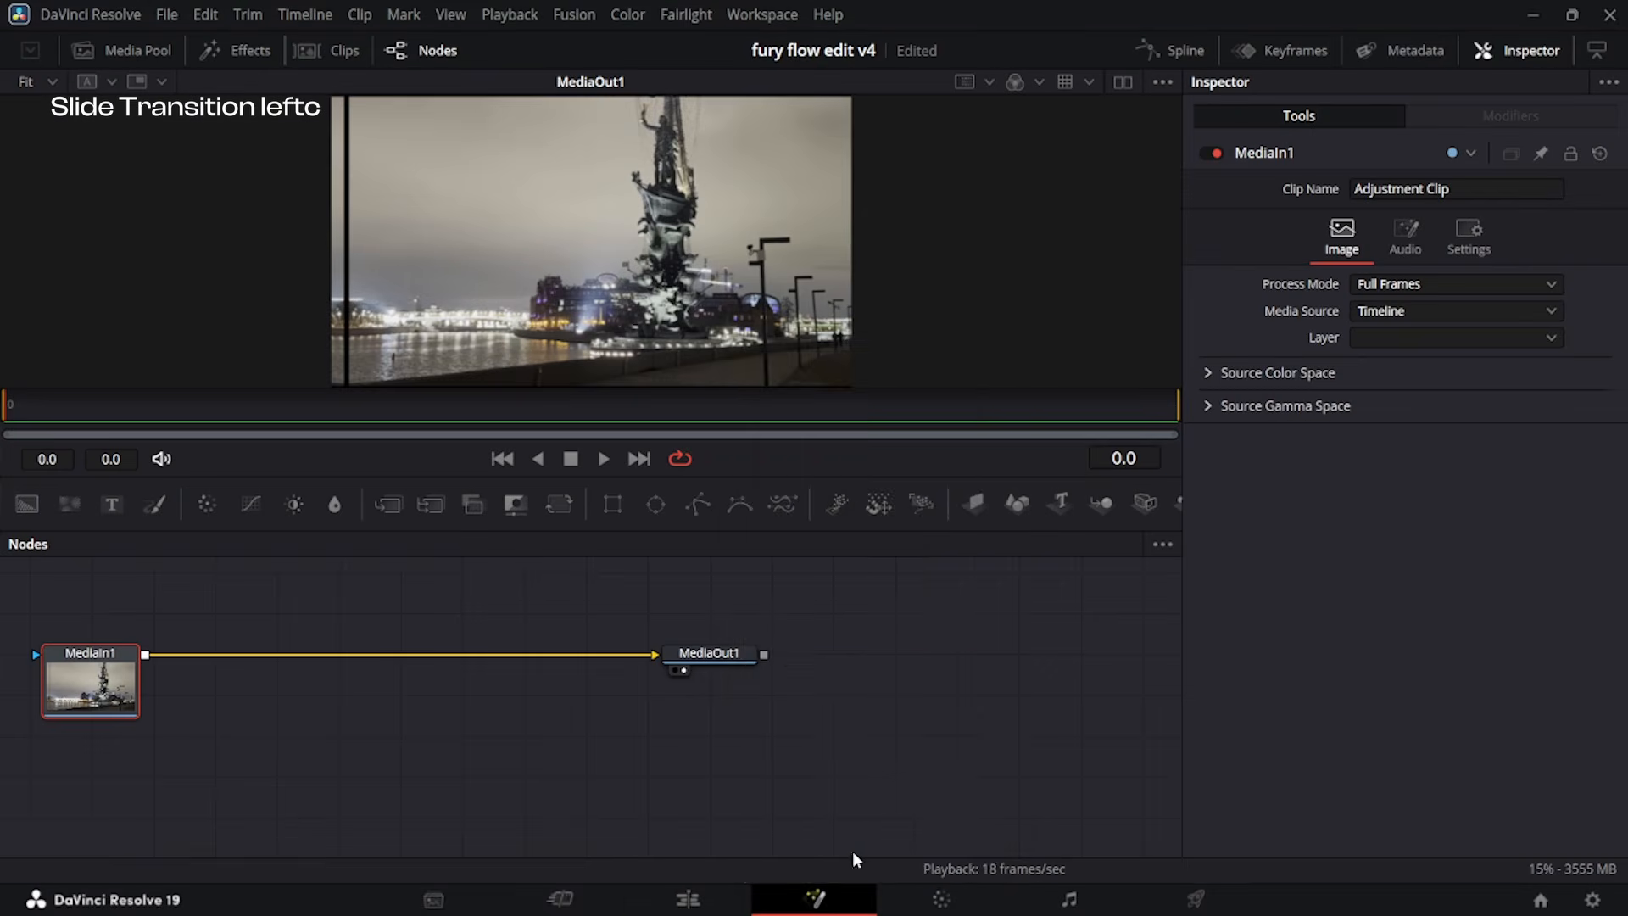
Insert a Directional Blur node after MediaIn1 and set its Length to -0.1.
key("shift+space")
type("dire")
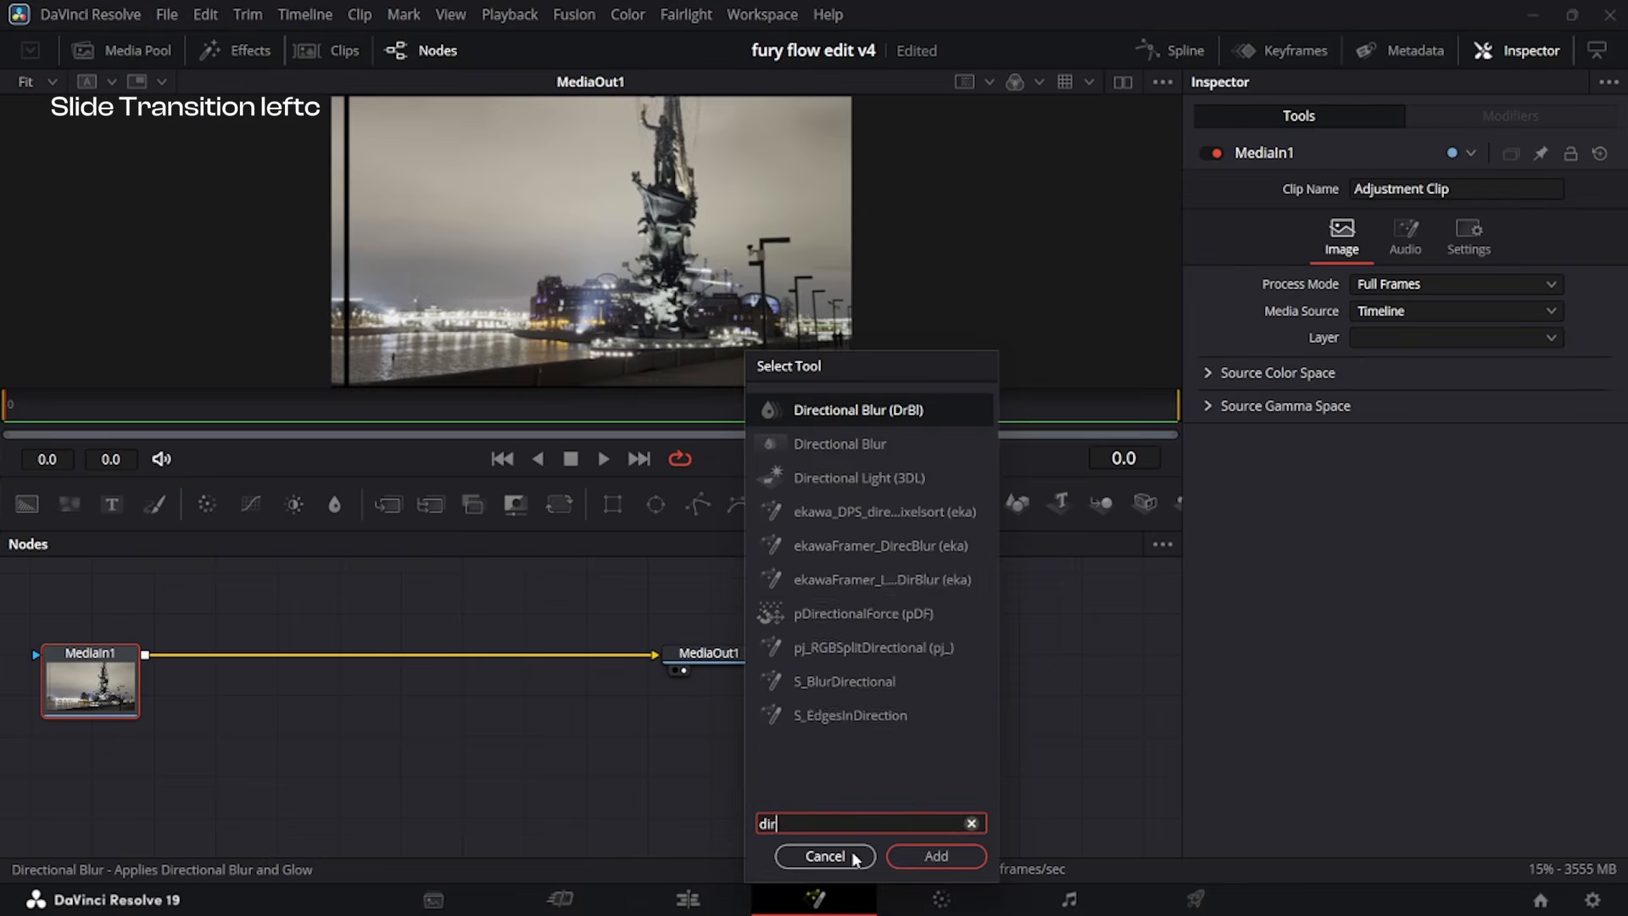
key("Return")
left_click_drag(1417, 304, 1352, 313)
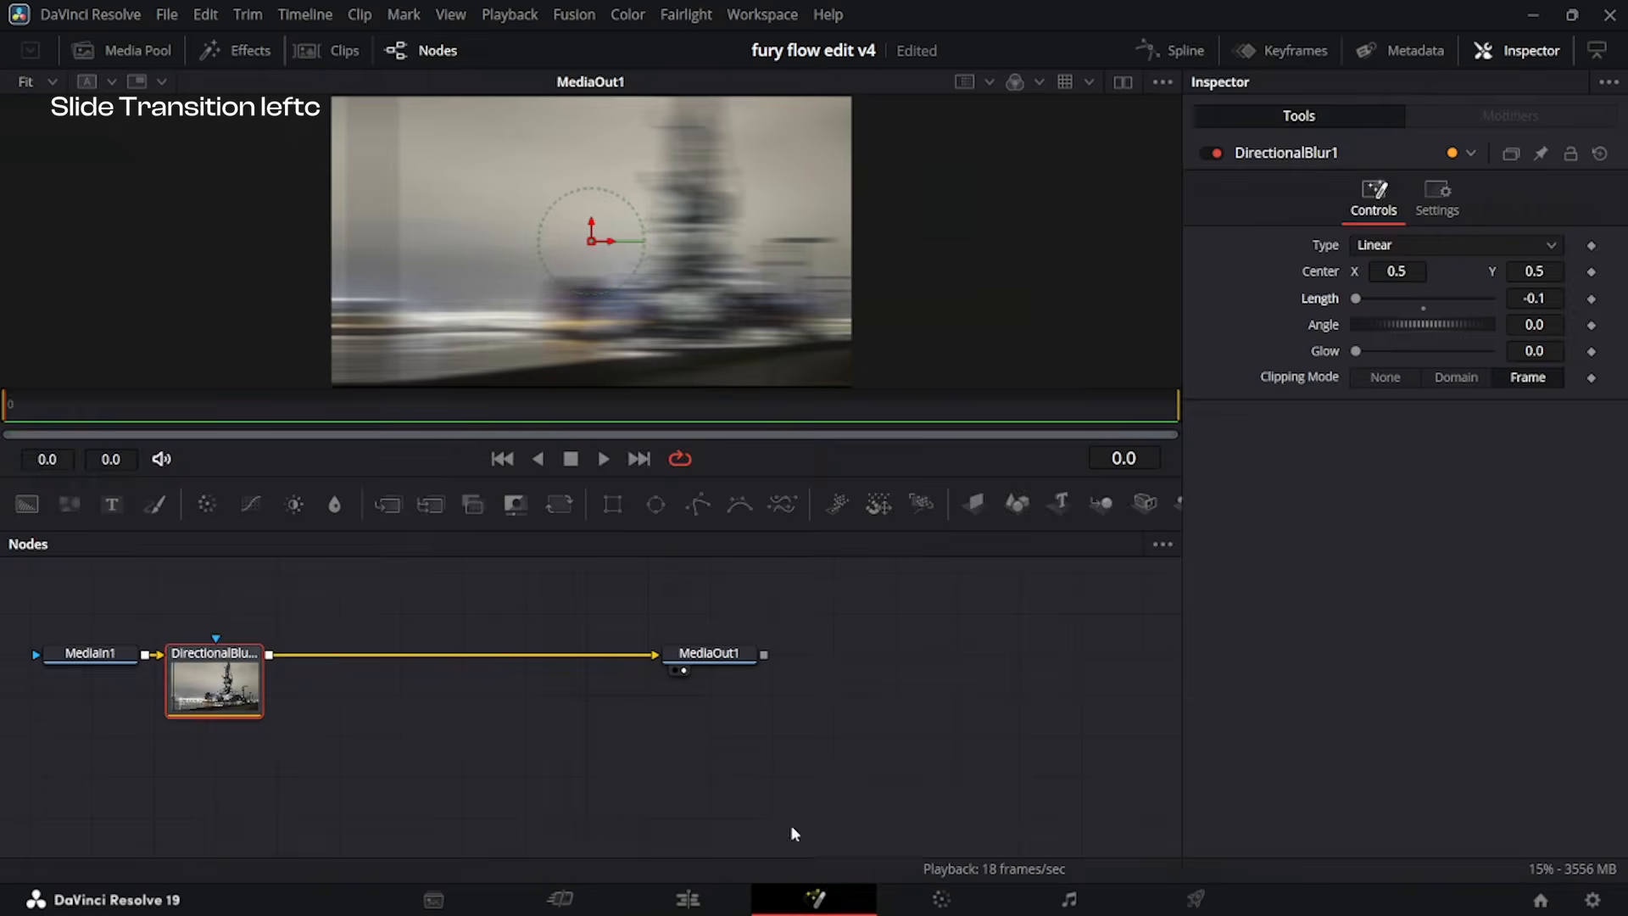
Duplicate the blur adjustment clip onto the first frame after the cut on V3 and play the transition from the start.
left_click(688, 899)
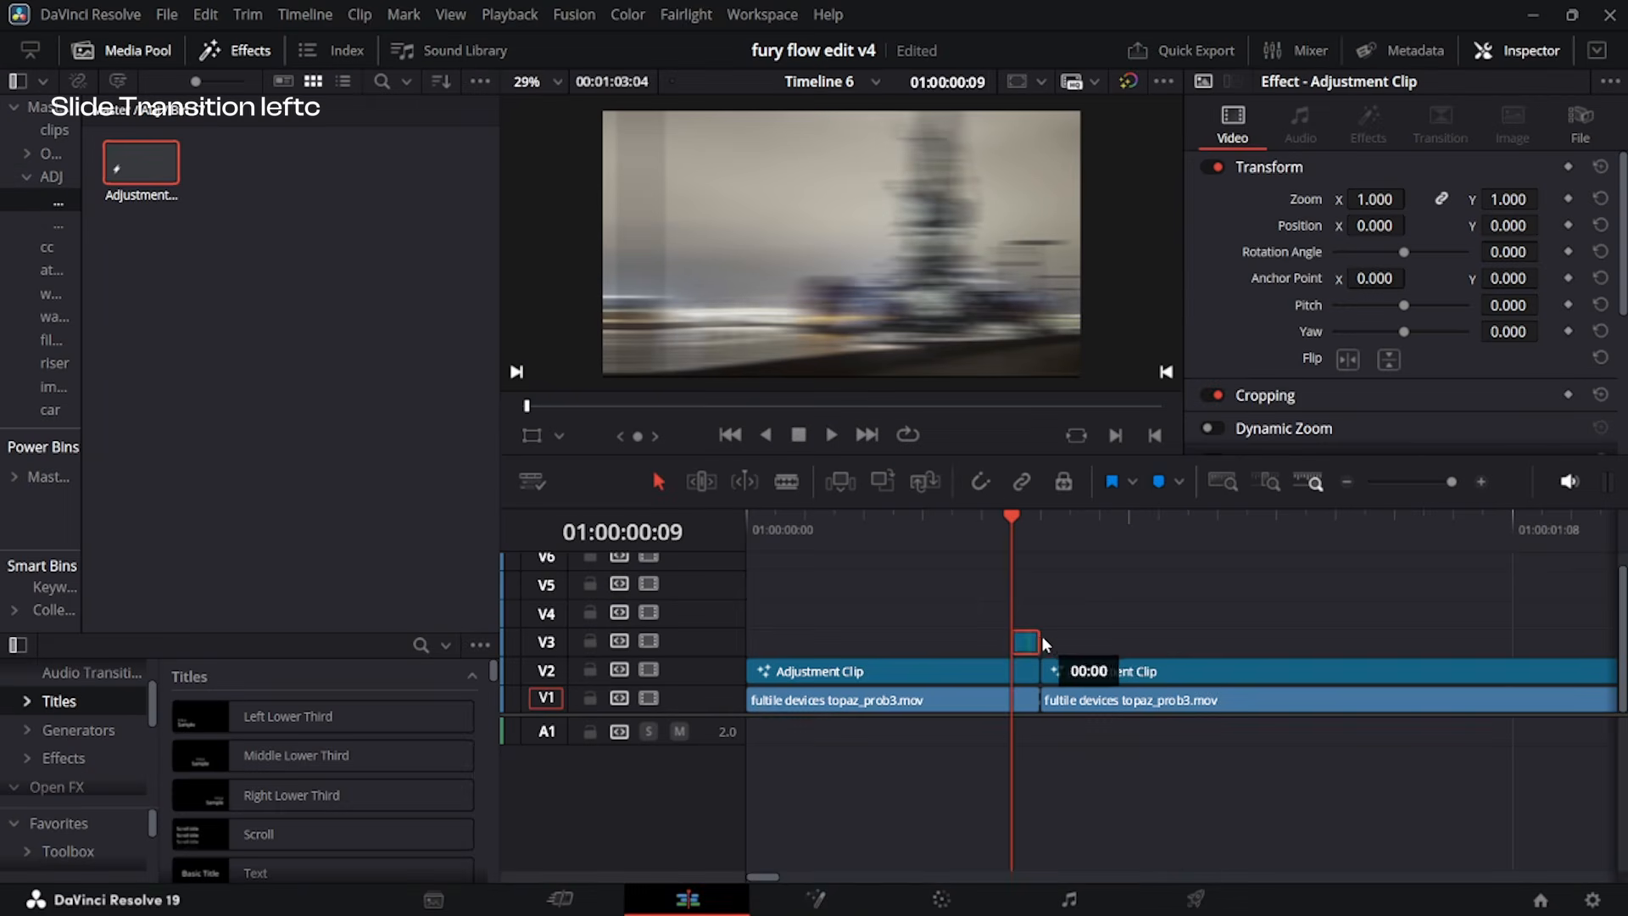
left_click_drag(1042, 638, 1071, 640)
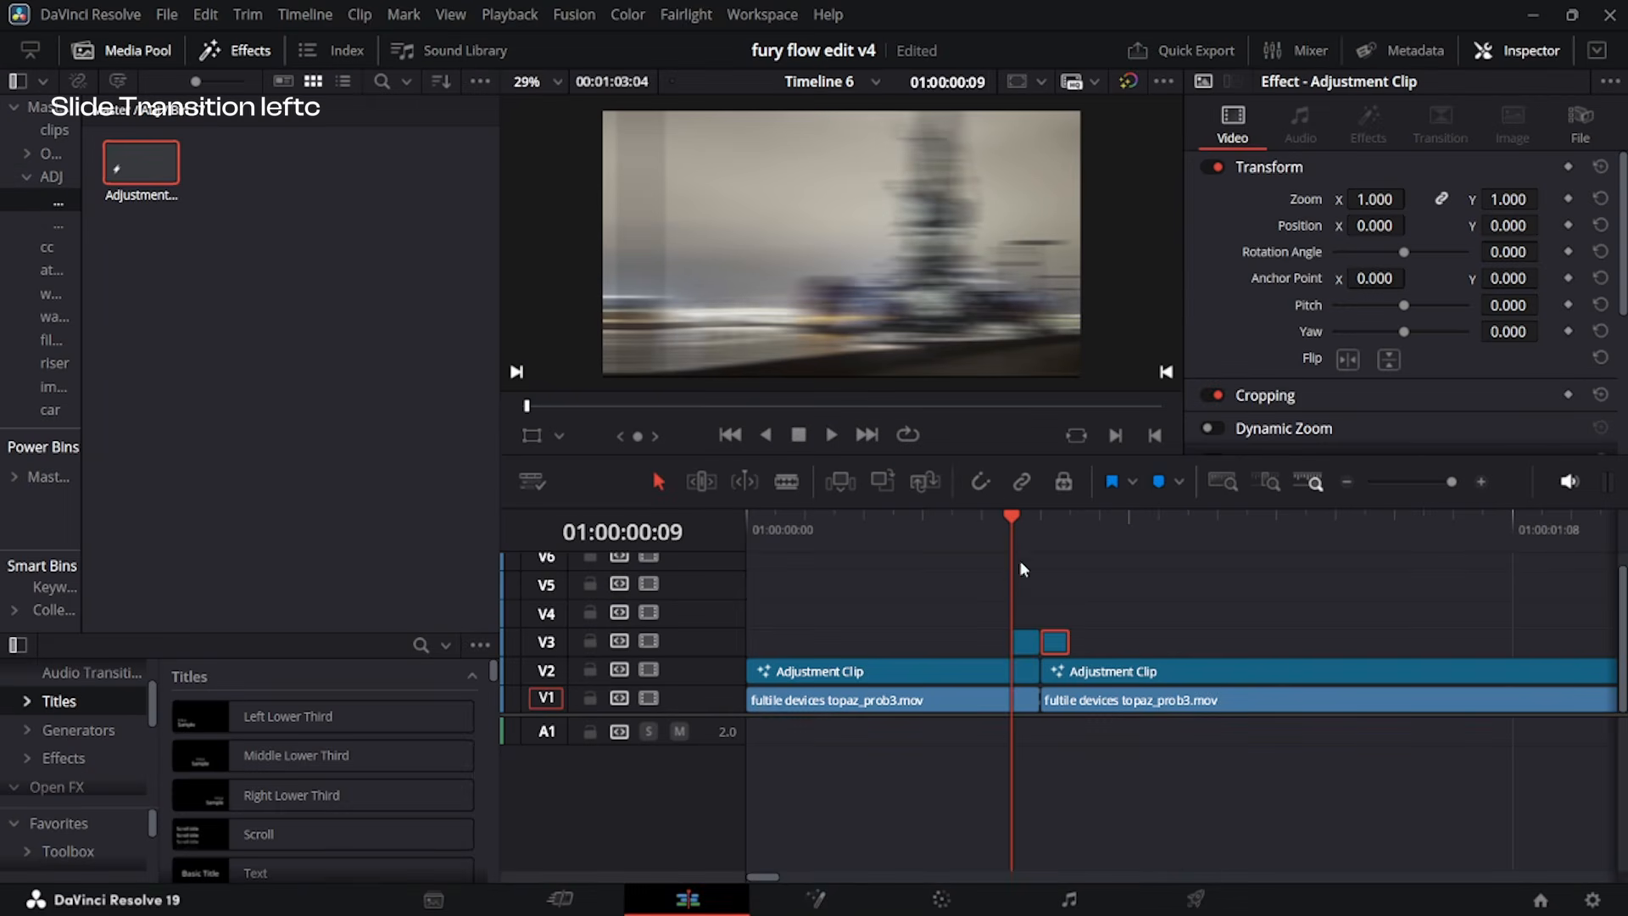
key("Right")
key("Right")
scroll(1175, 673, "up", 4)
key("Home")
key("space")
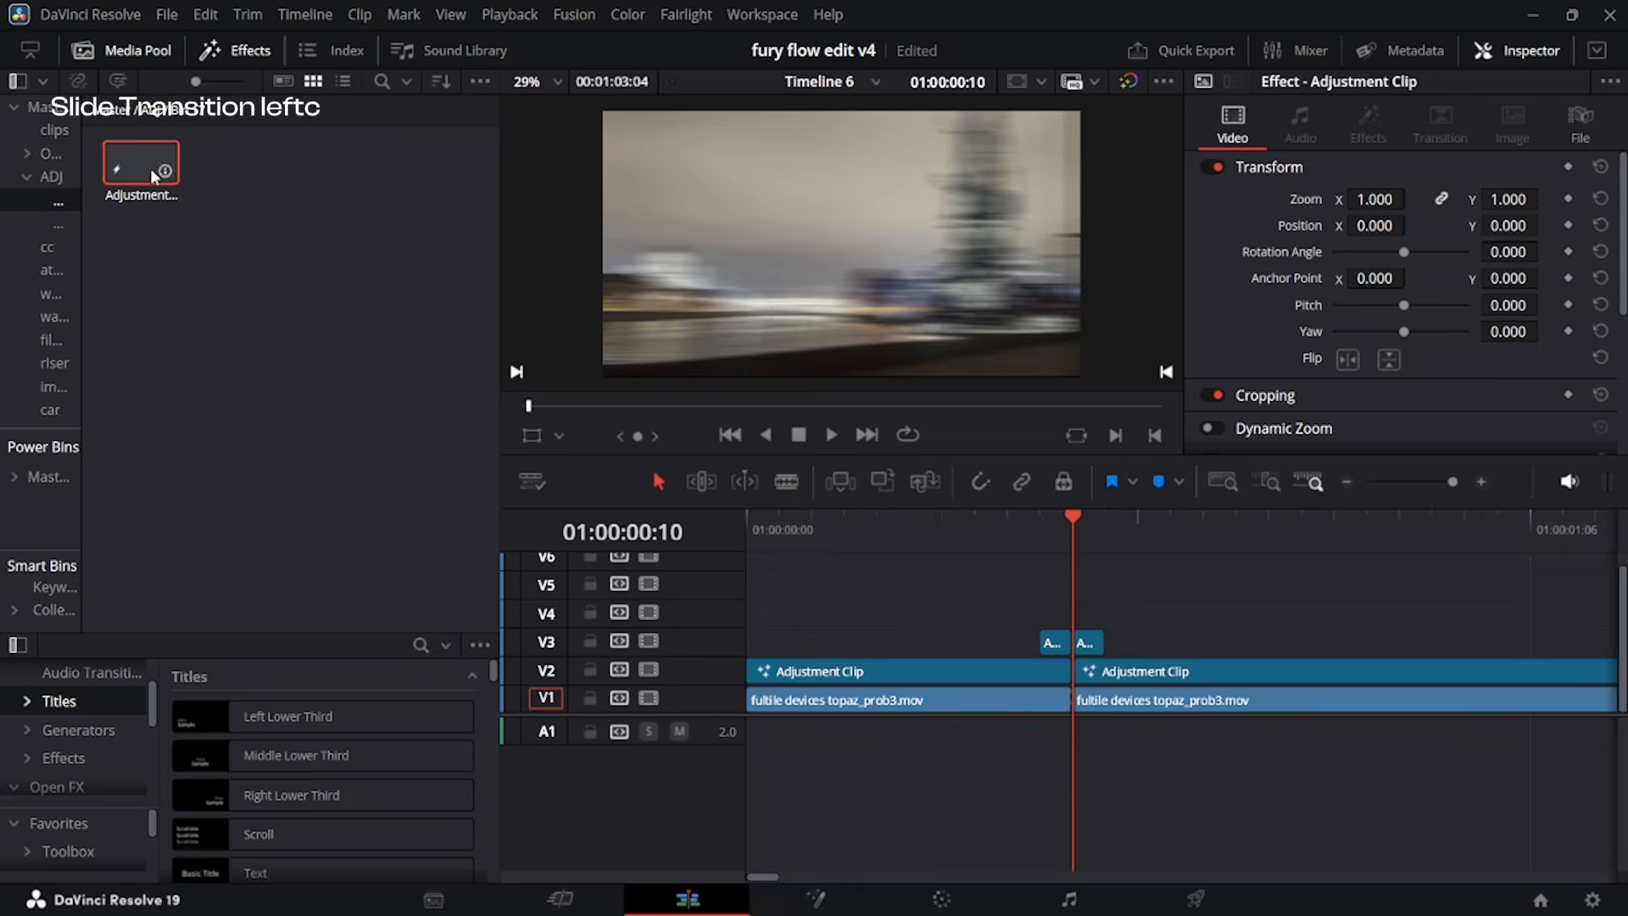
Place an adjustment clip on V5 spanning both clips and open it in Fusion.
left_click_drag(154, 177, 720, 599)
left_click_drag(720, 600, 718, 599)
left_click_drag(846, 586, 1311, 669)
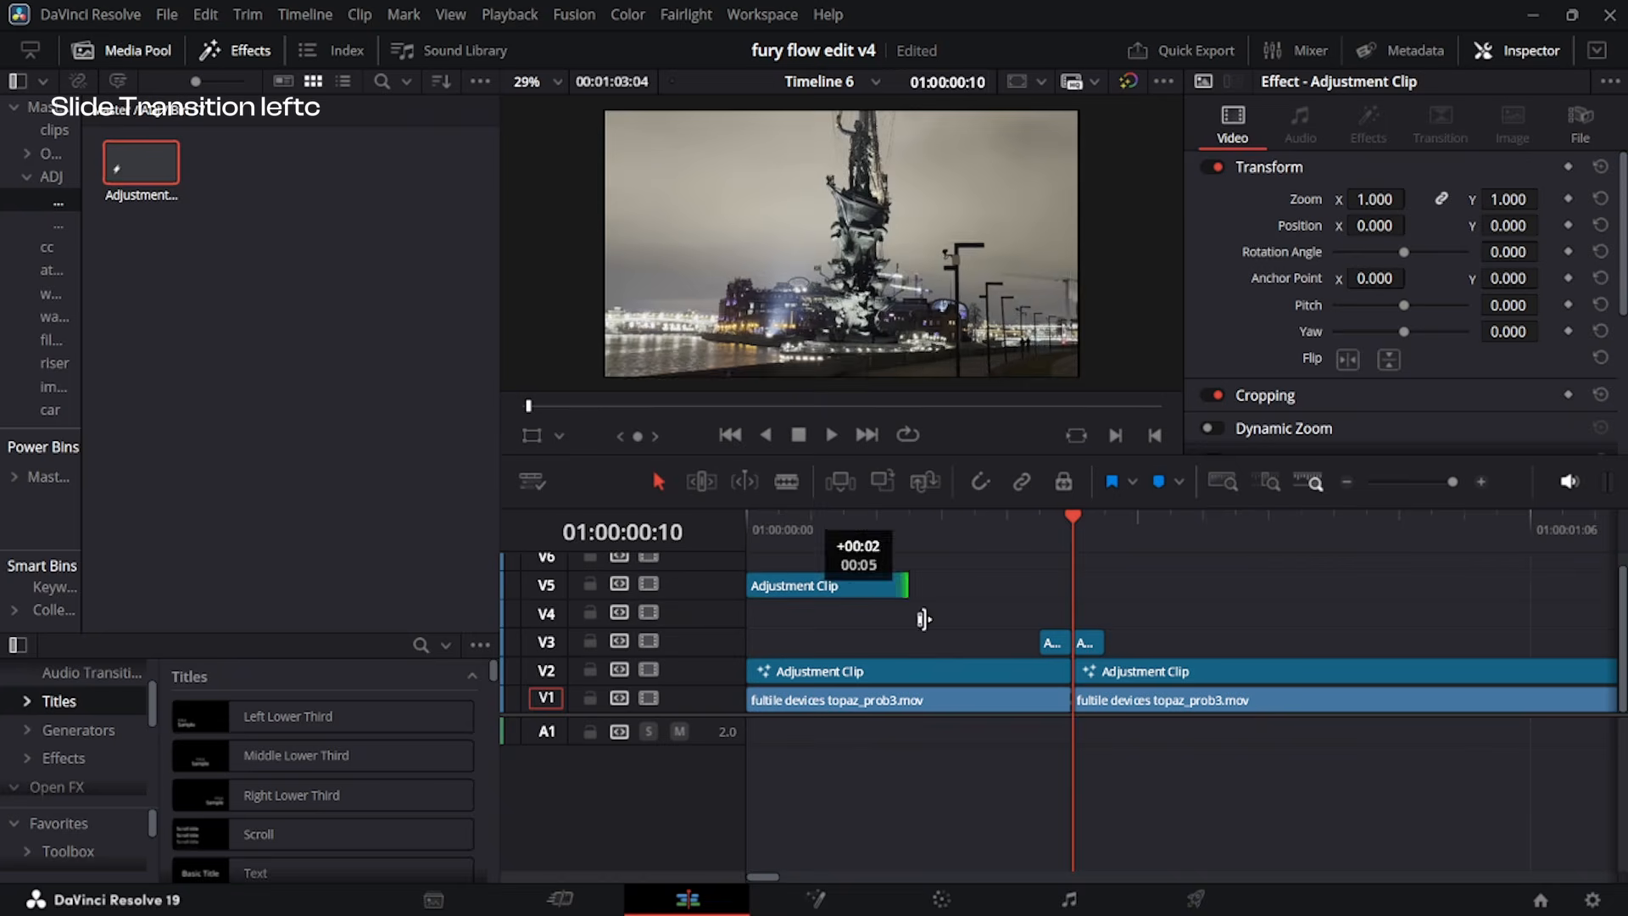
left_click(1102, 592)
key("shift+5")
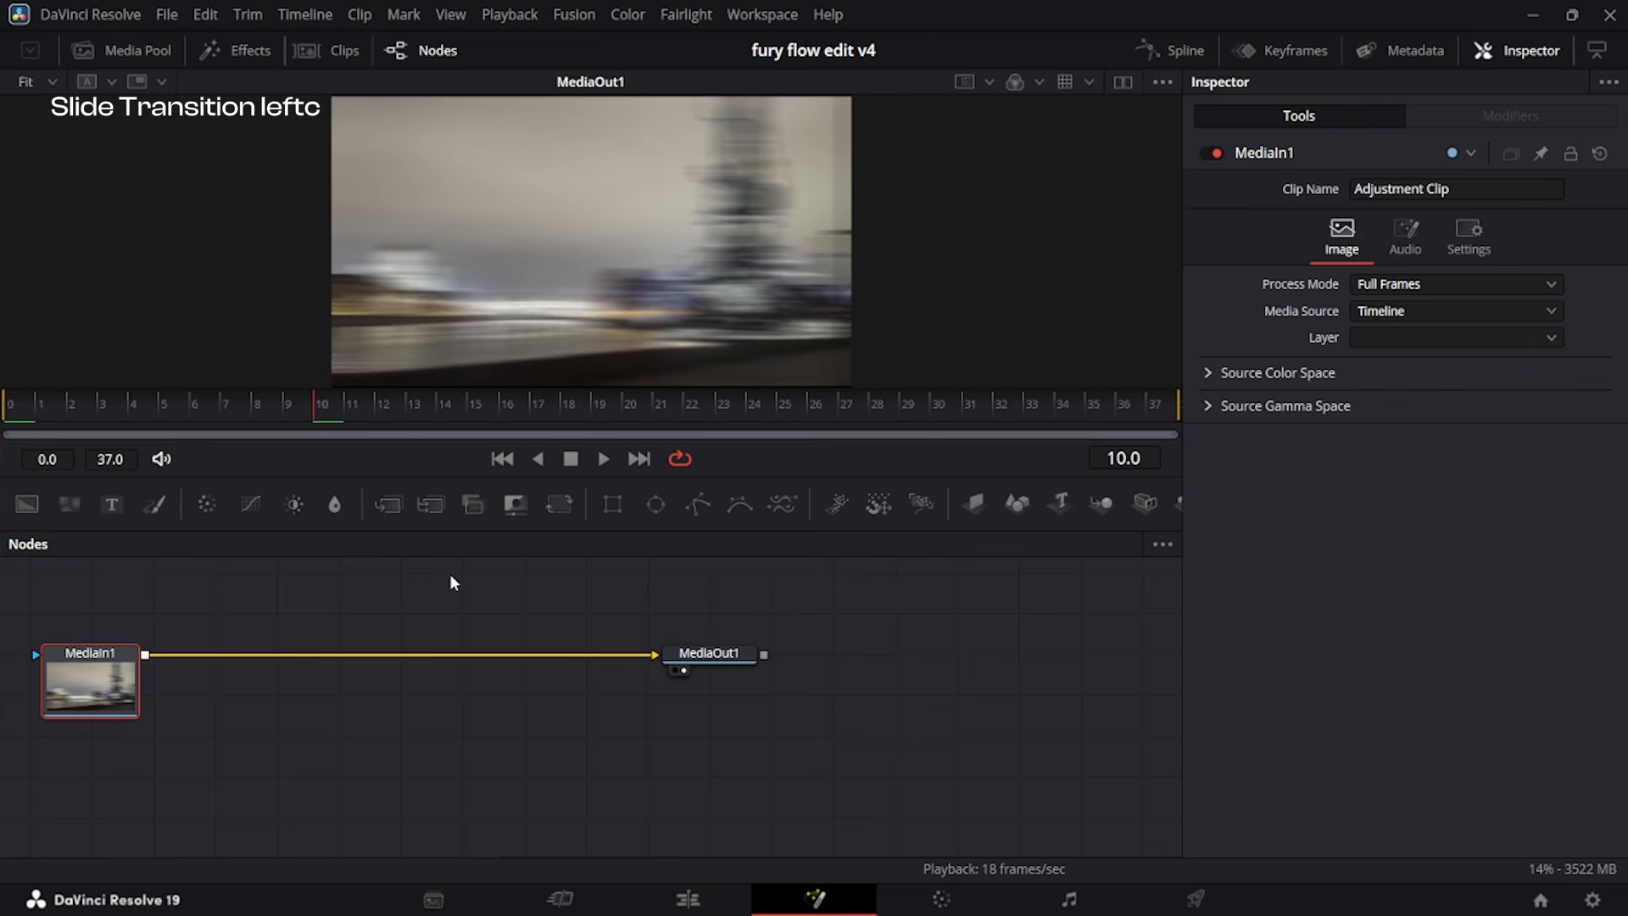
Insert an S_Hotspots node between MediaIn1 and MediaOut1.
key("shift+space")
type("hot")
left_click(829, 479)
left_click(934, 855)
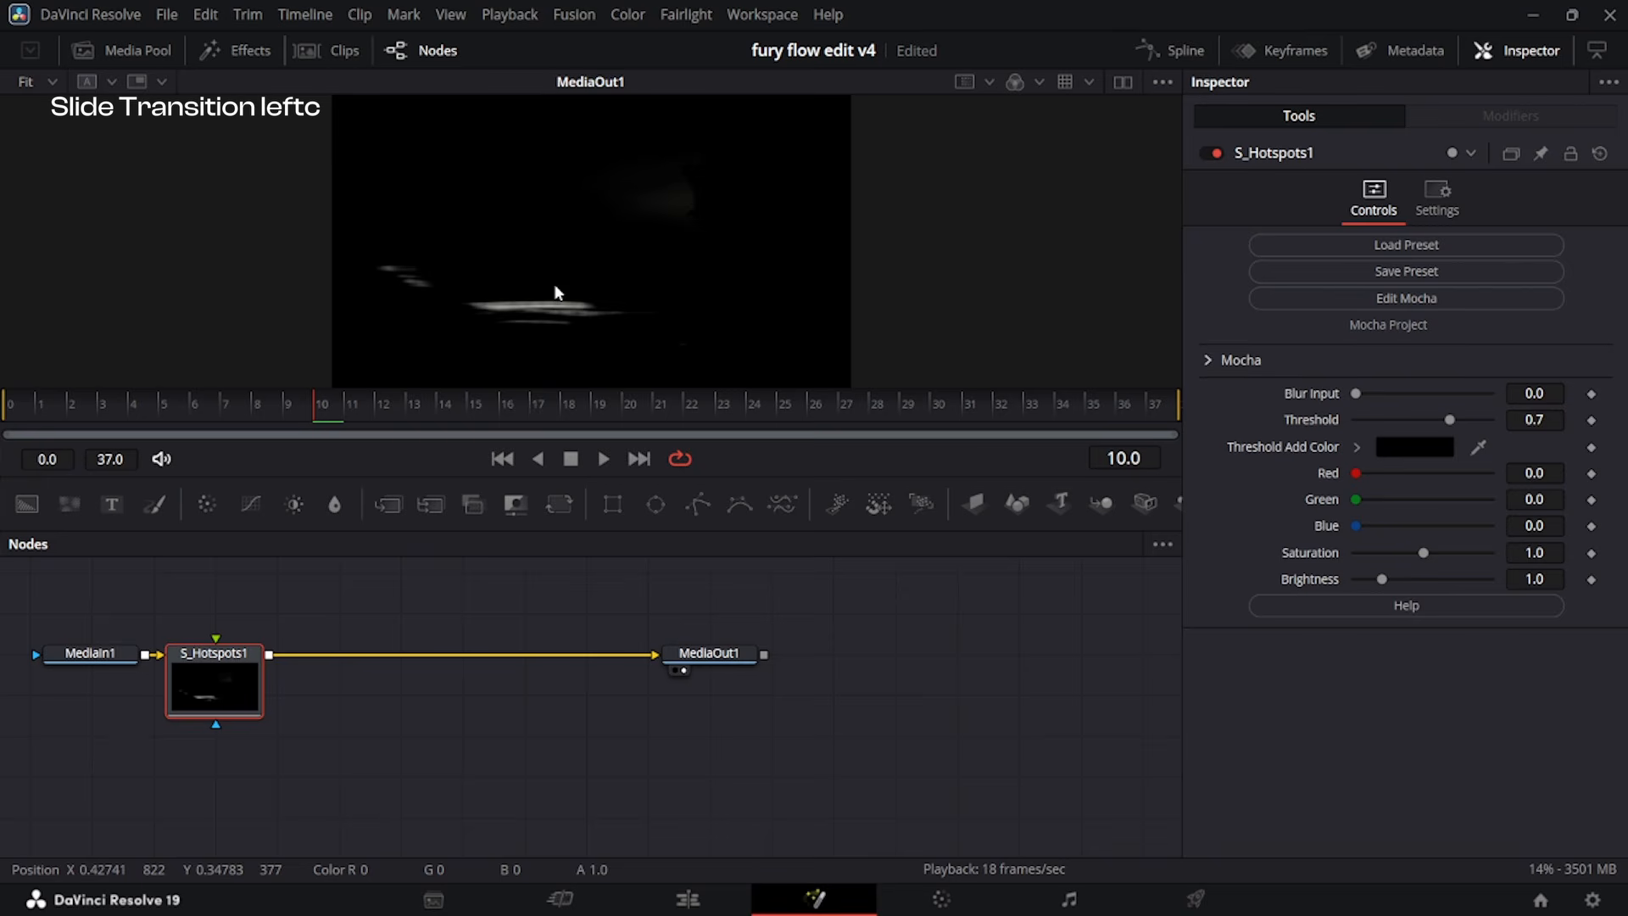
Keyframe the S_Hotspots Threshold at 0.526 on frame 10 and at 0 on frames 0 and 37.
left_click_drag(1537, 420, 1404, 420)
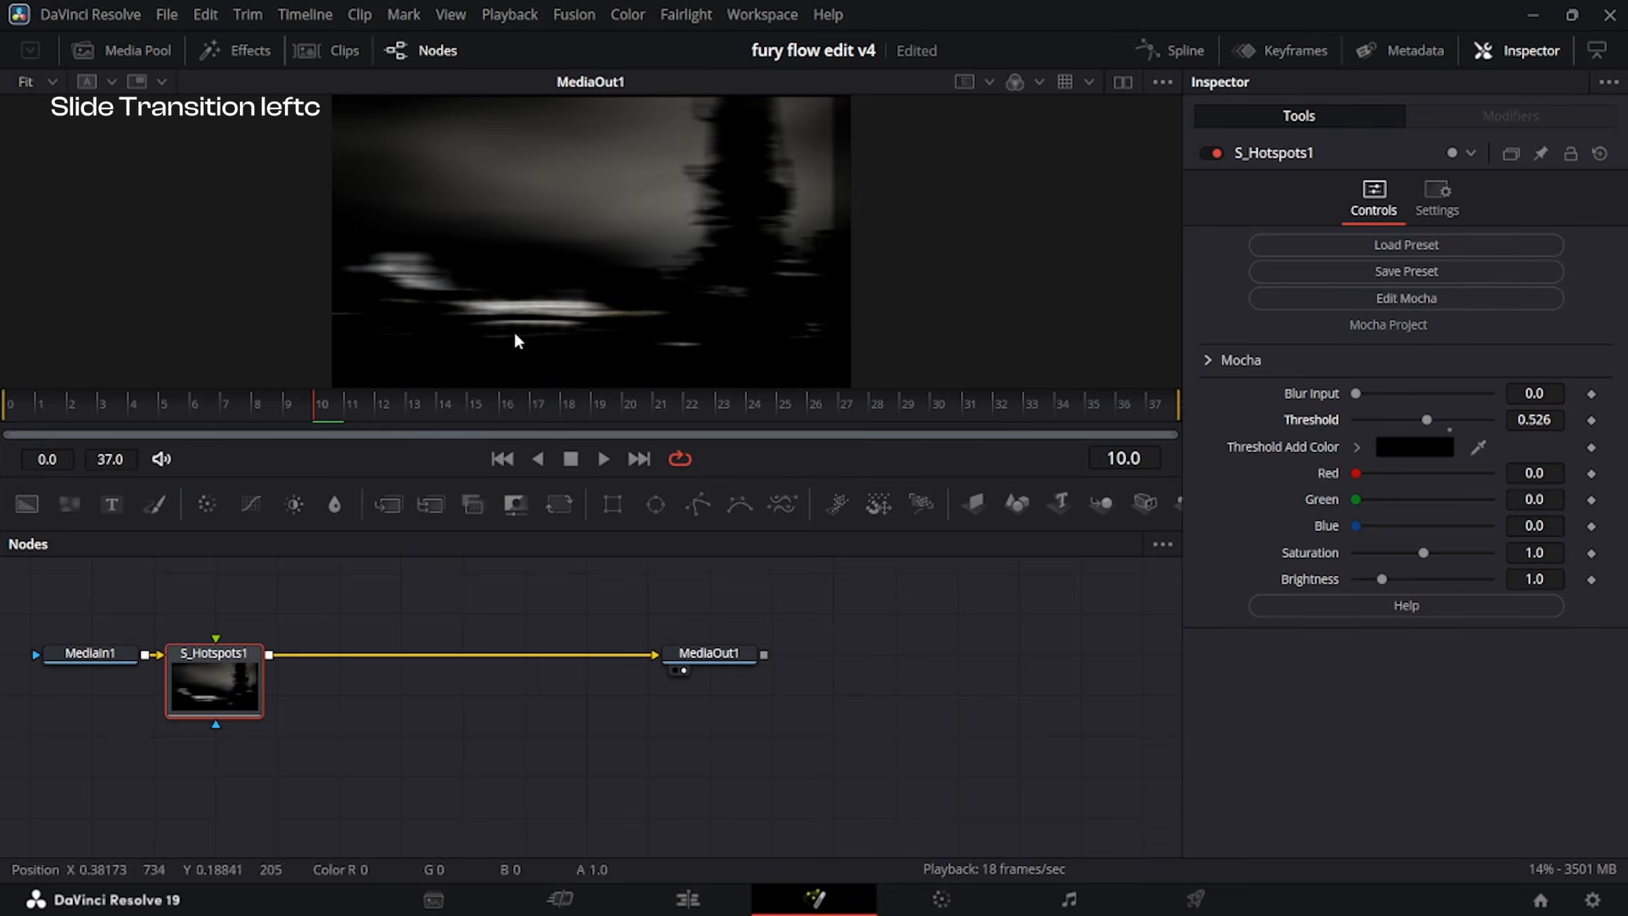
left_click(1593, 421)
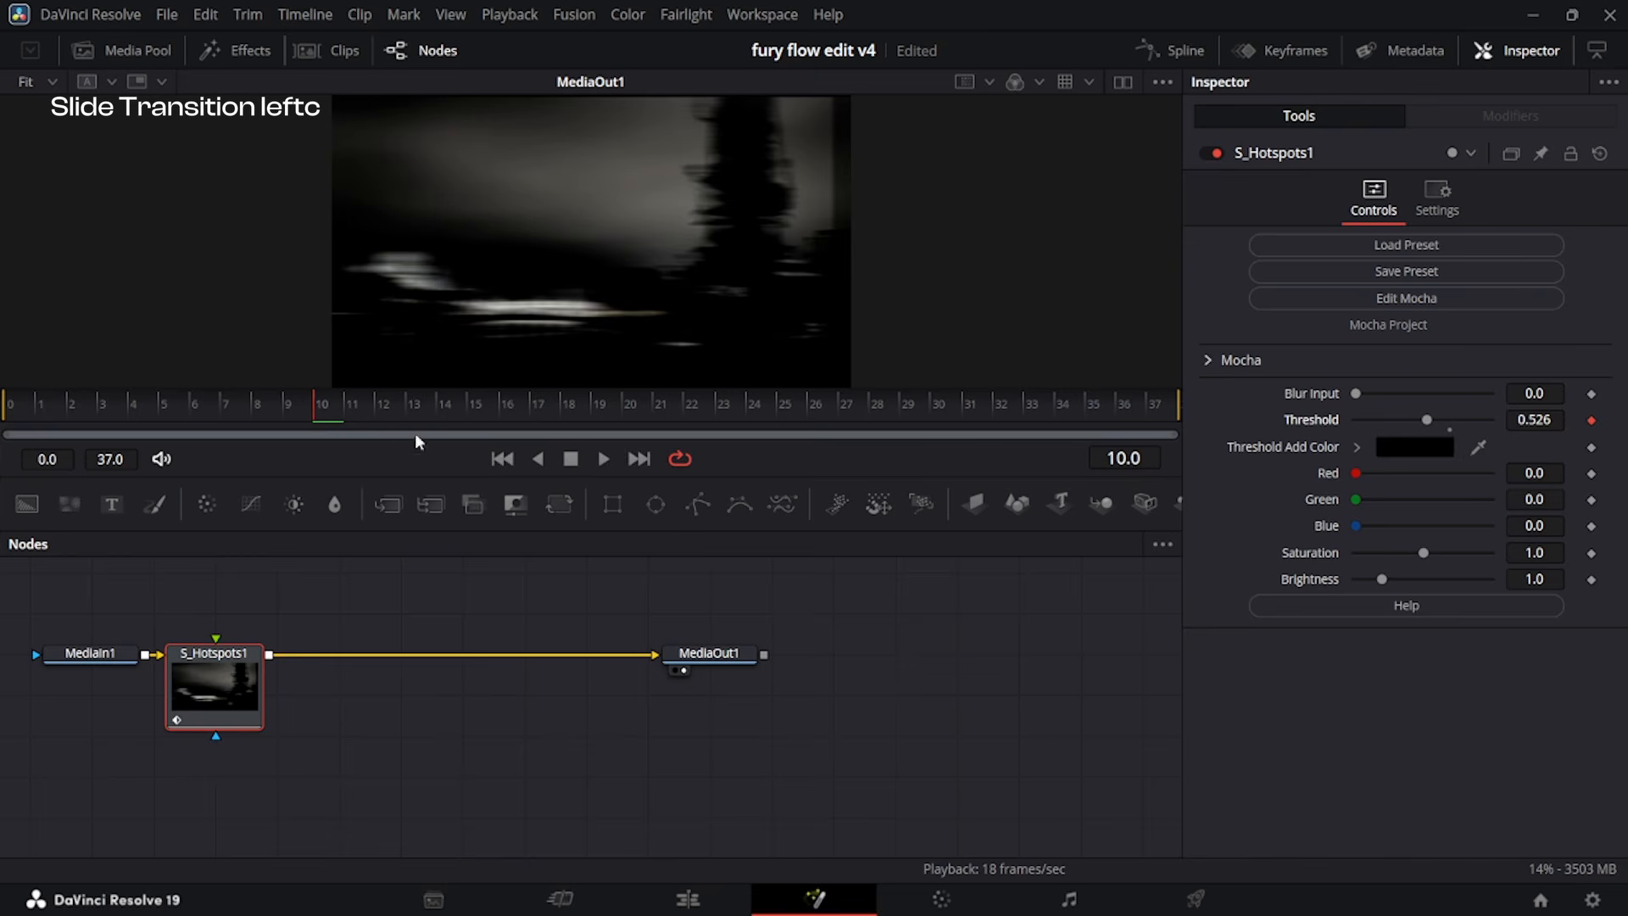
left_click_drag(315, 401, 2, 475)
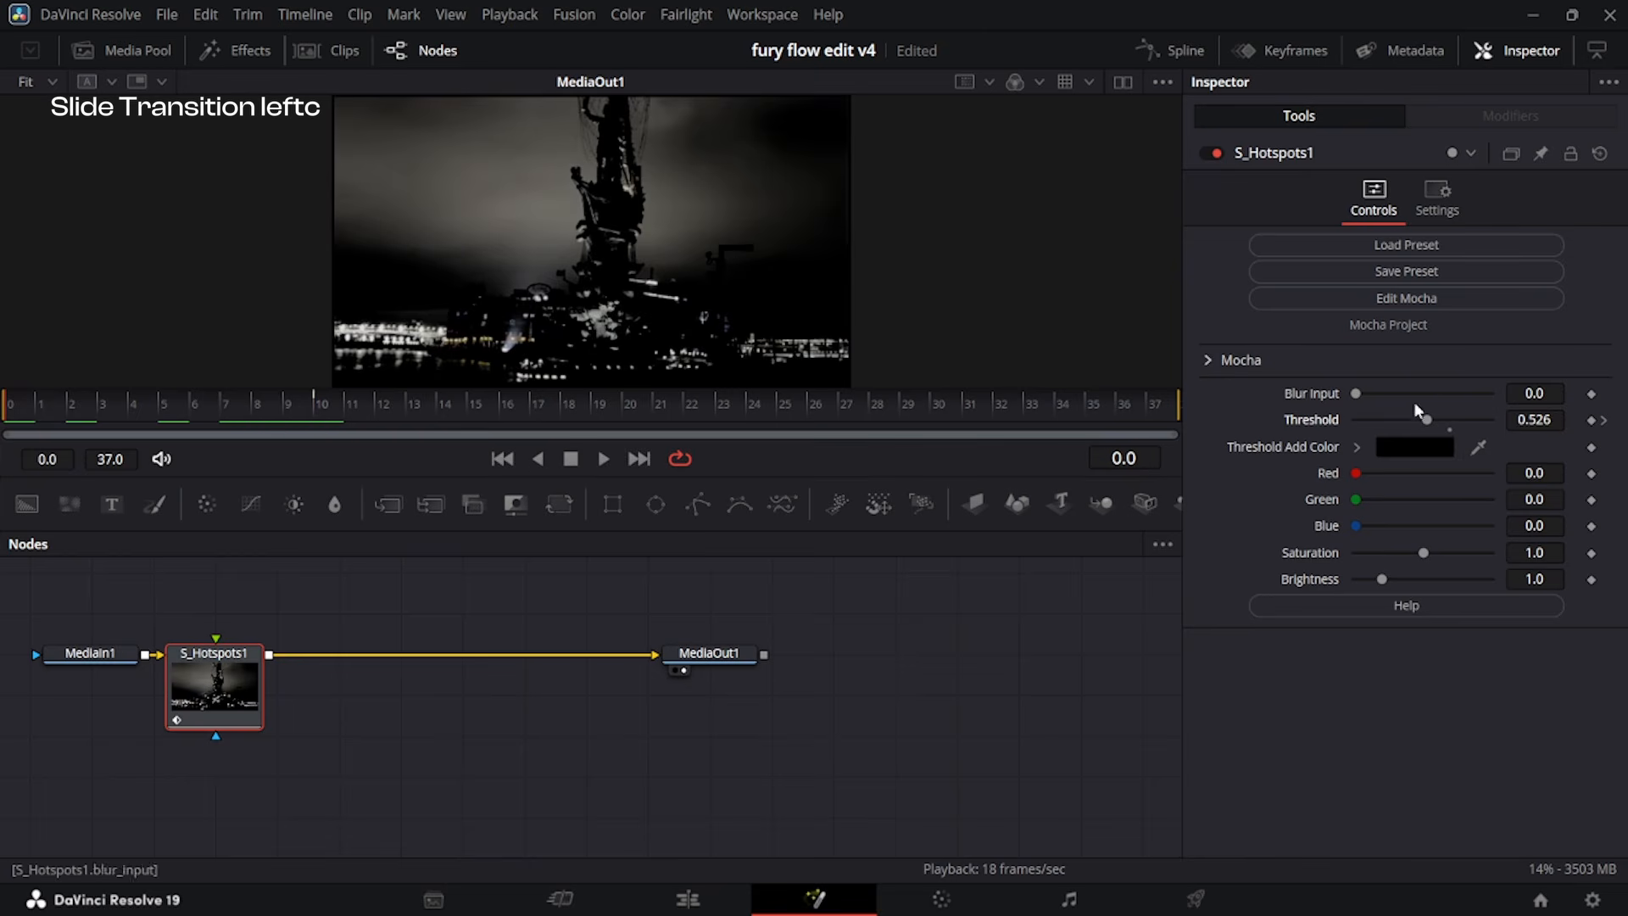
left_click_drag(1427, 421, 1323, 422)
left_click_drag(920, 416, 1313, 452)
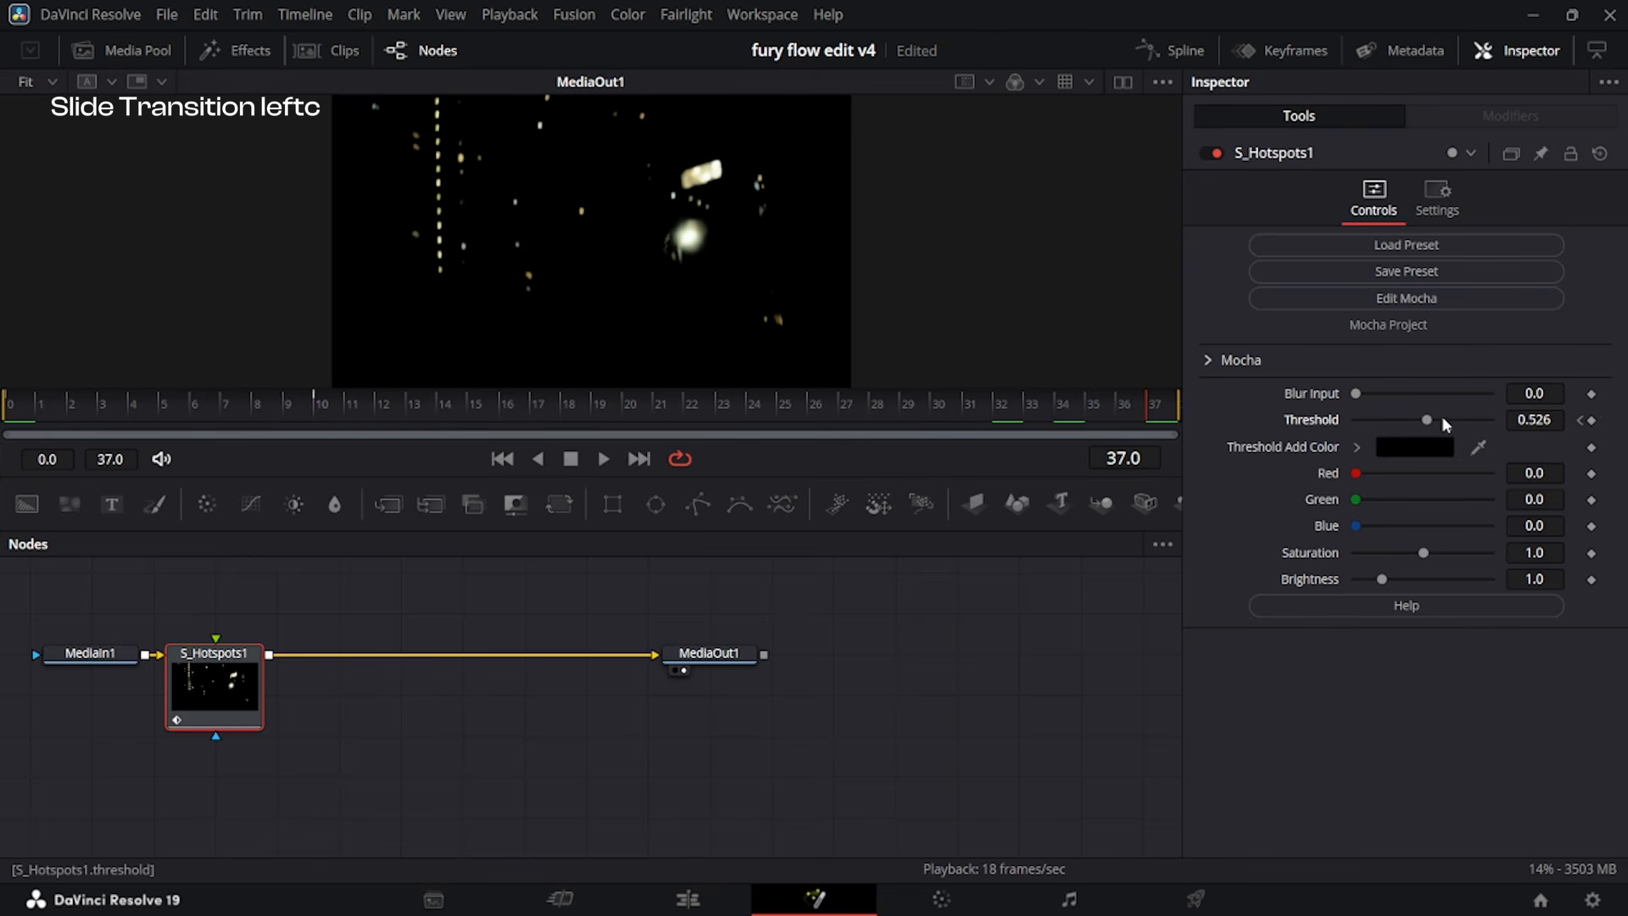
left_click_drag(1426, 421, 1348, 421)
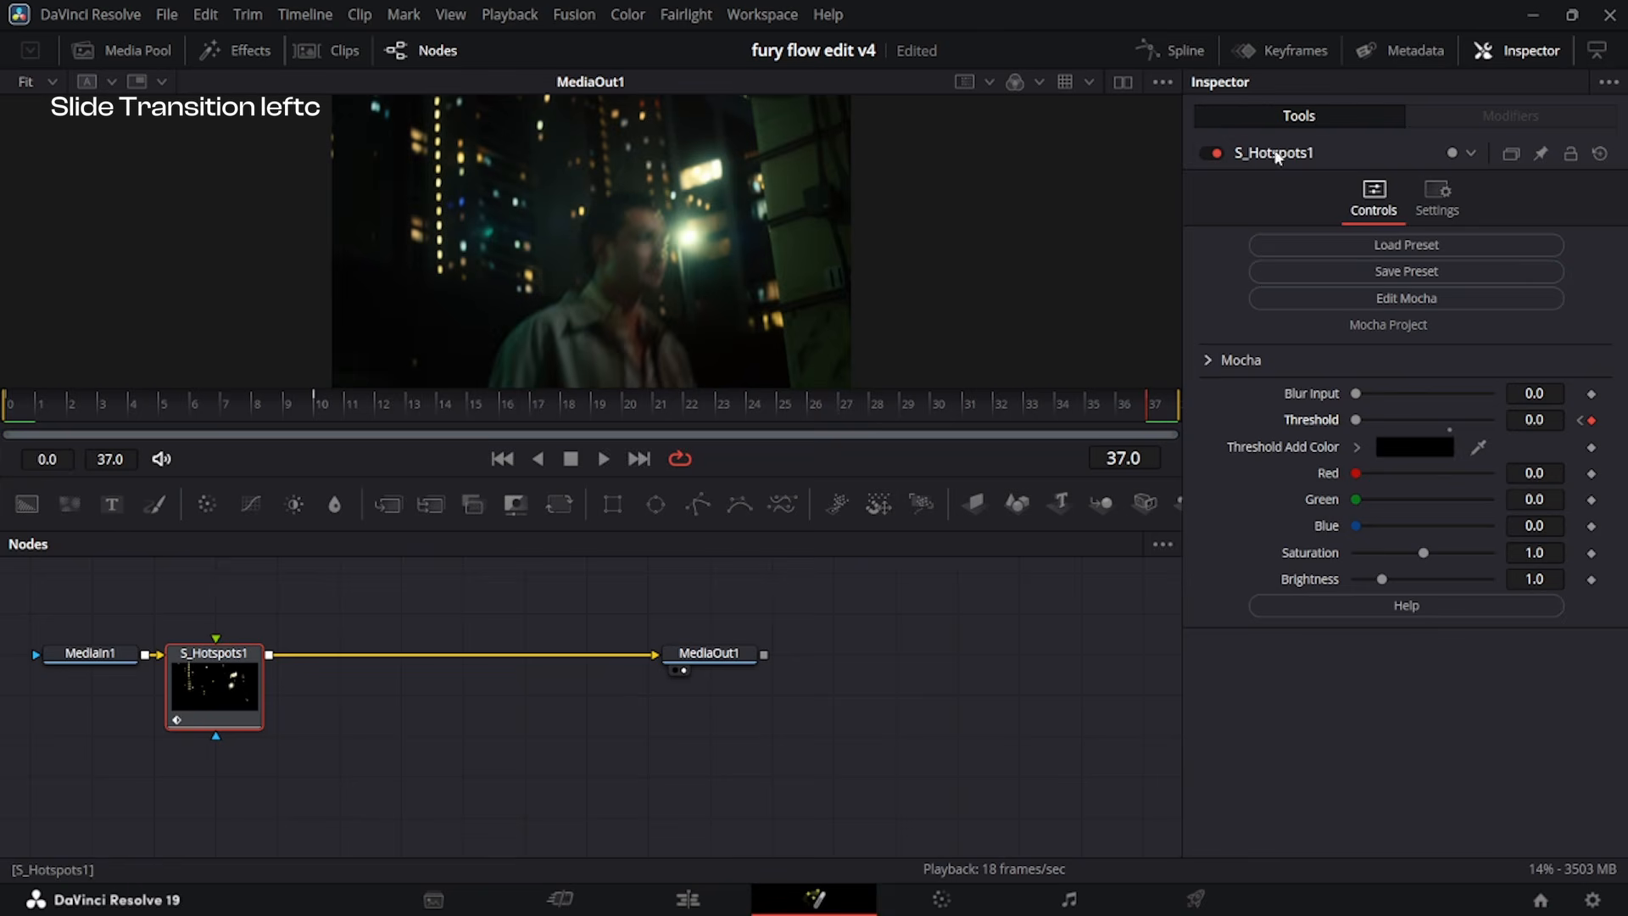
Reshape the S_Hotspots Threshold spline to rise steeply into the middle keyframe and ease down gradually towards frame 37.
left_click(1170, 50)
left_click_drag(374, 230, 450, 409)
left_click_drag(295, 749, 352, 749)
left_click_drag(662, 232, 559, 573)
left_click_drag(884, 760, 688, 741)
left_click_drag(560, 584, 602, 624)
left_click_drag(679, 731, 668, 684)
left_click_drag(598, 609, 587, 608)
Return to the edit timeline and play the left slide transition with the hotspot flash.
left_click(742, 906)
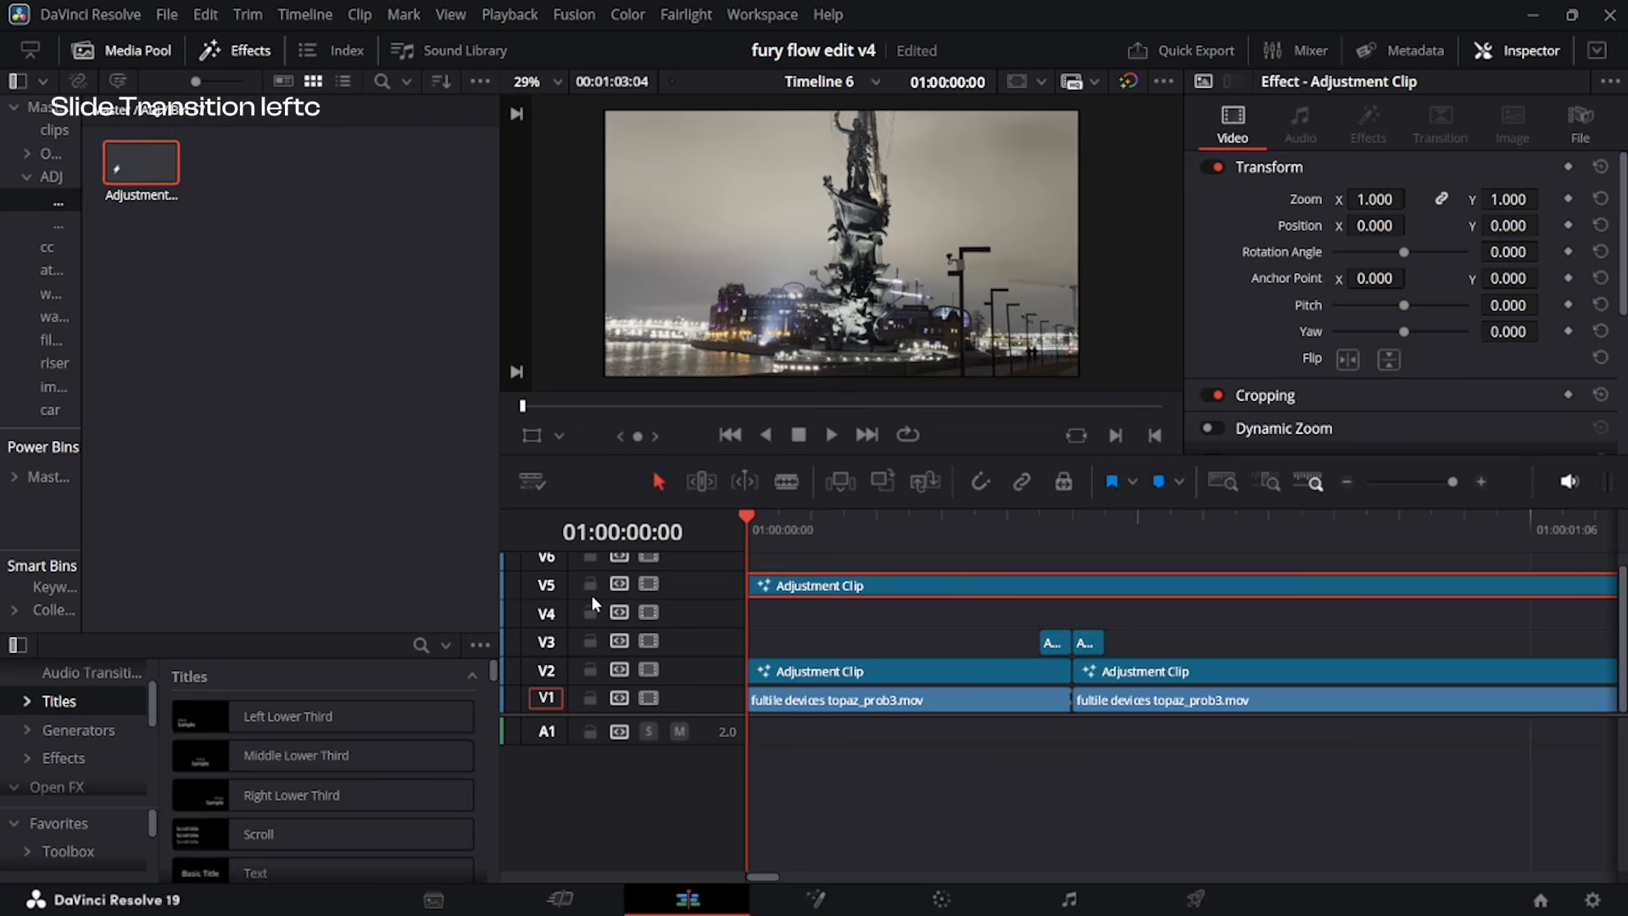
key("space")
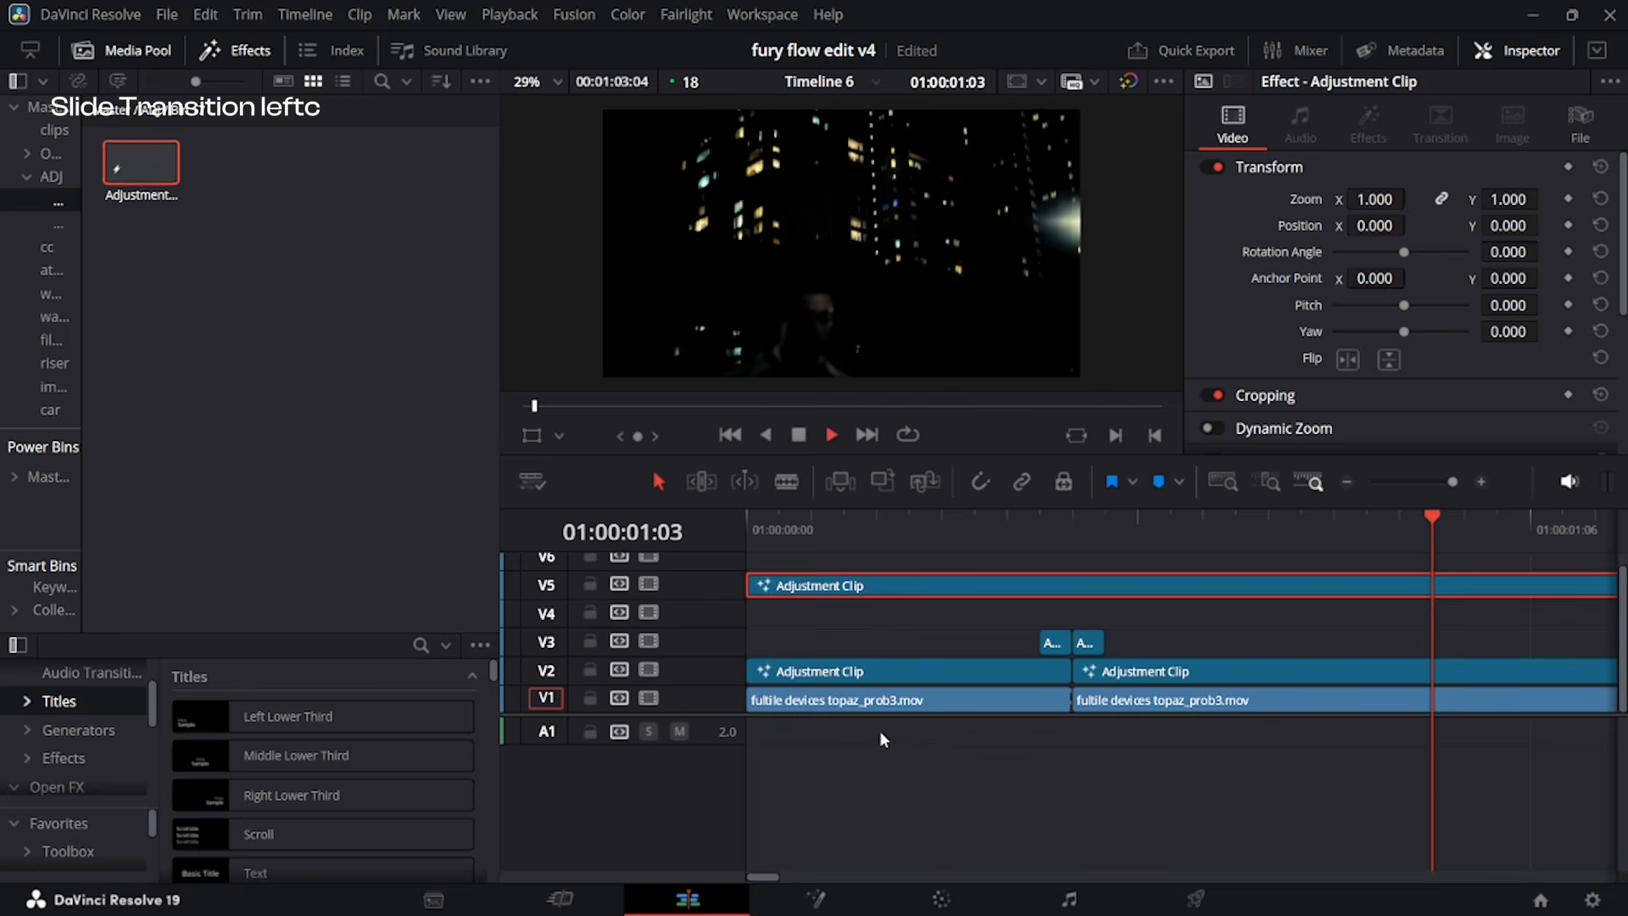
key("space")
key("space")
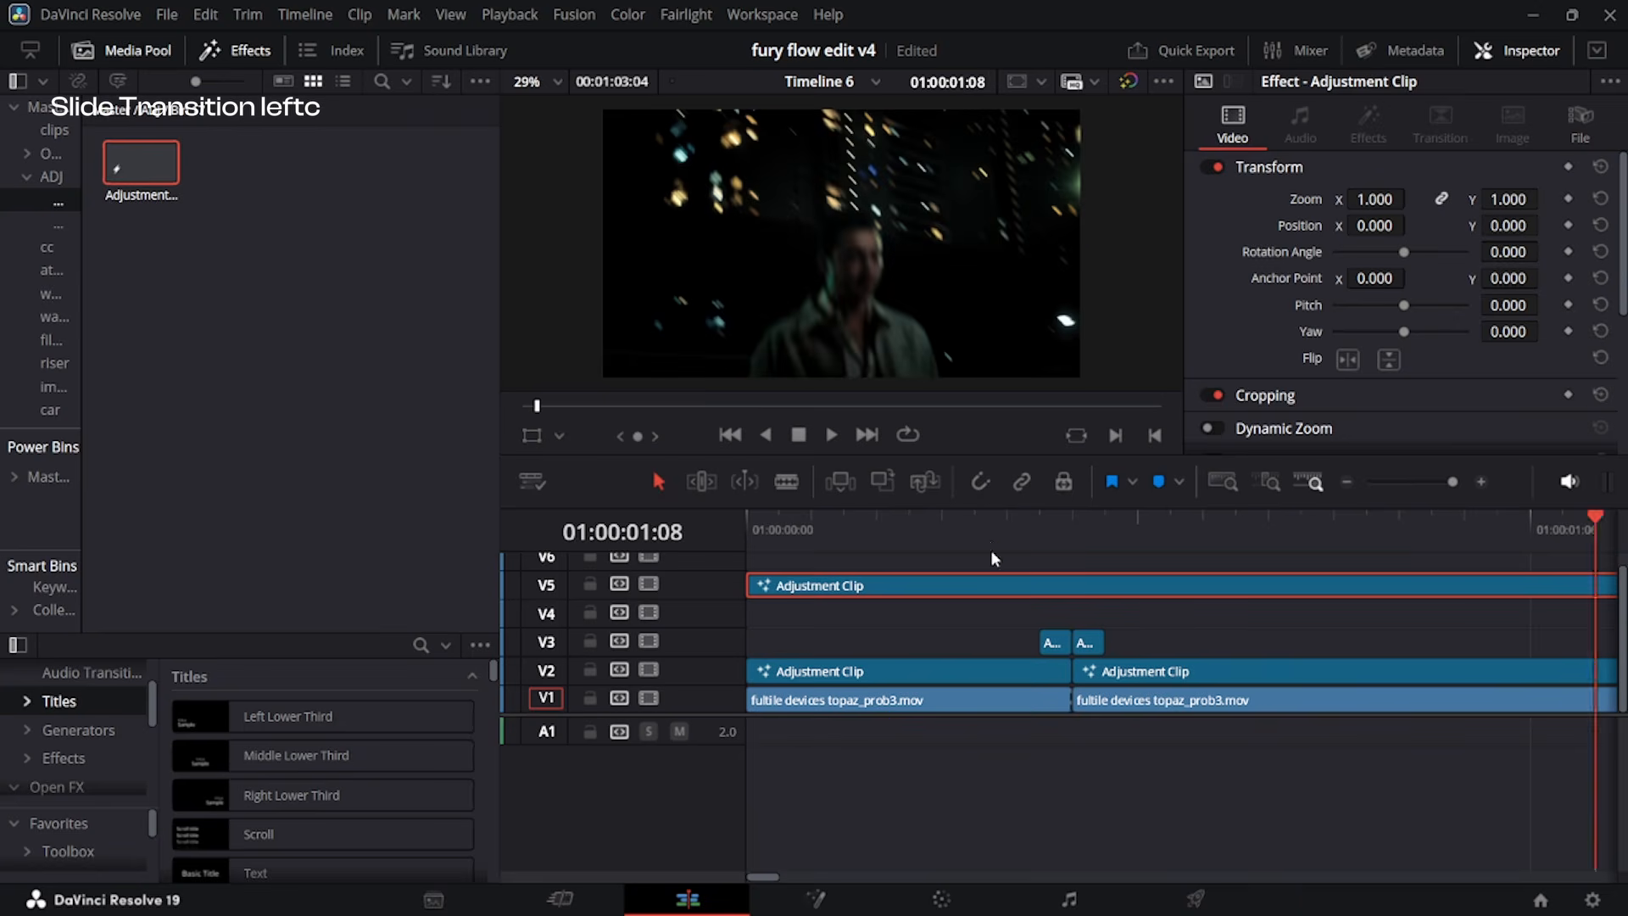
Steepen the Threshold spline's fall after its peak so it flattens sooner, and play the transition again.
scroll(1010, 673, "down", 2)
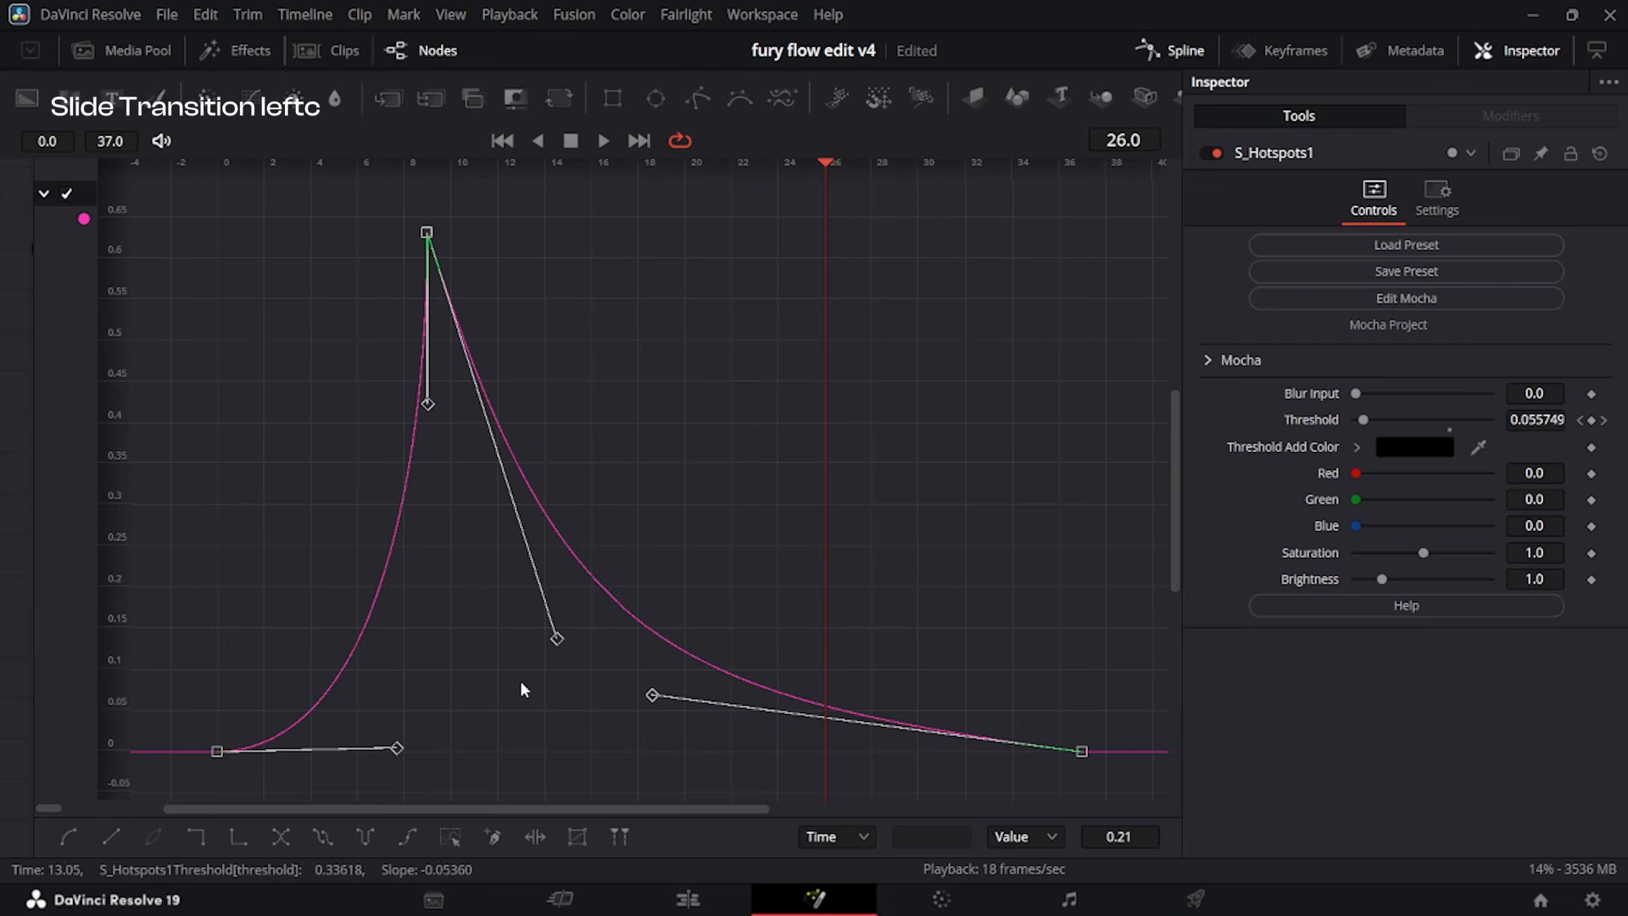
left_click_drag(553, 643, 507, 684)
left_click_drag(643, 705, 561, 745)
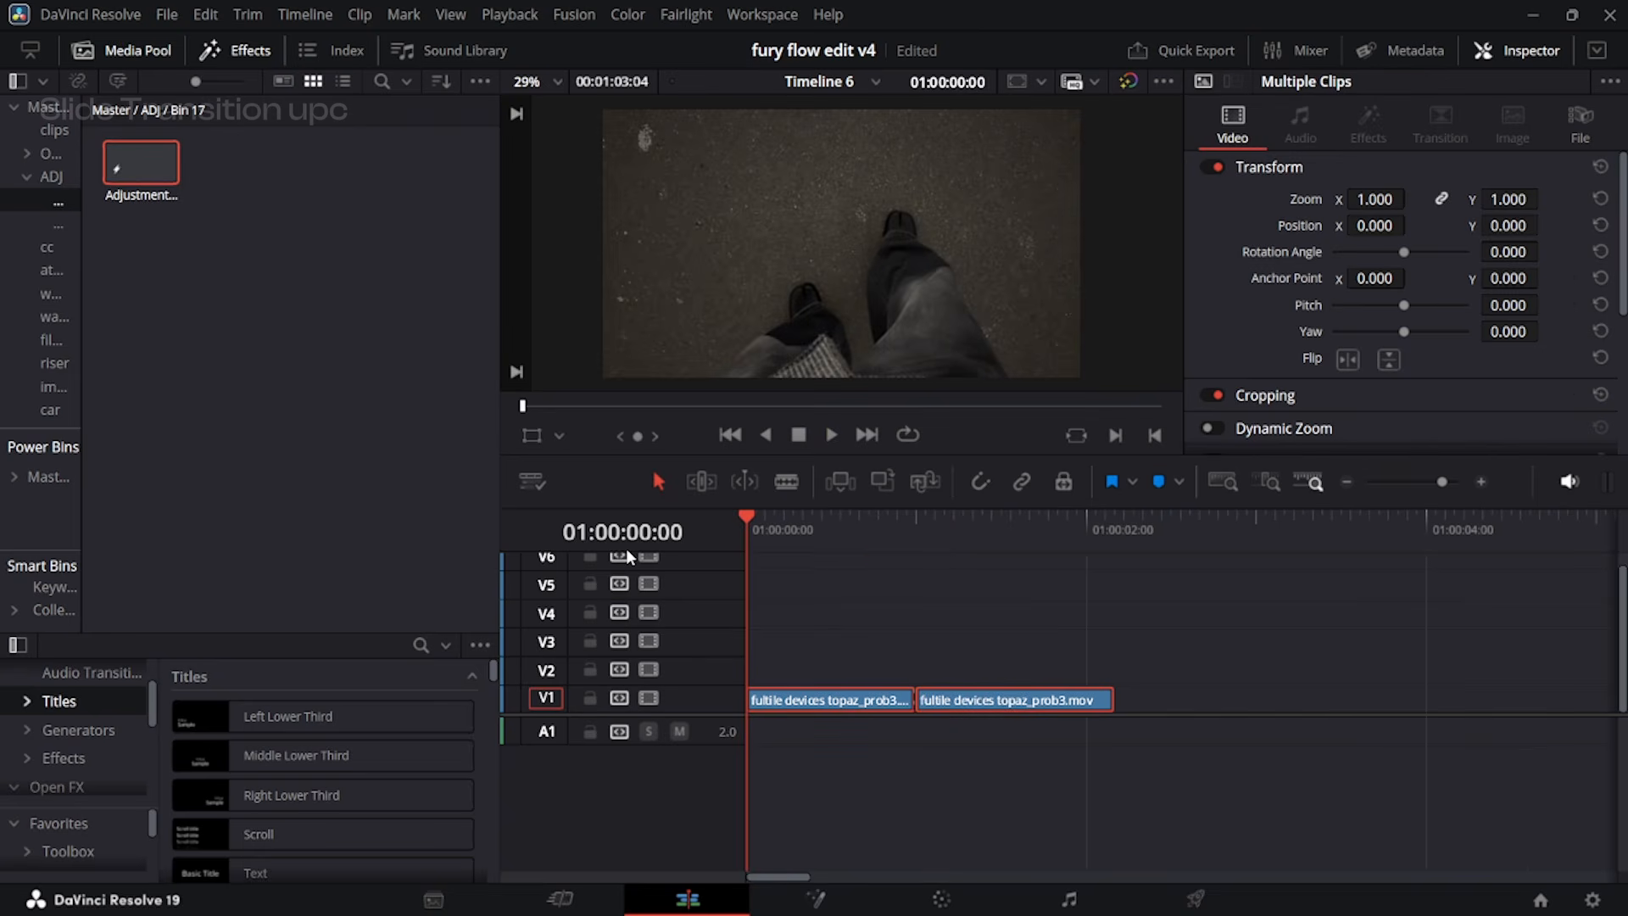
key("space")
Play through the two V1 clips around their cut to review the footage for the upward slide.
key("space")
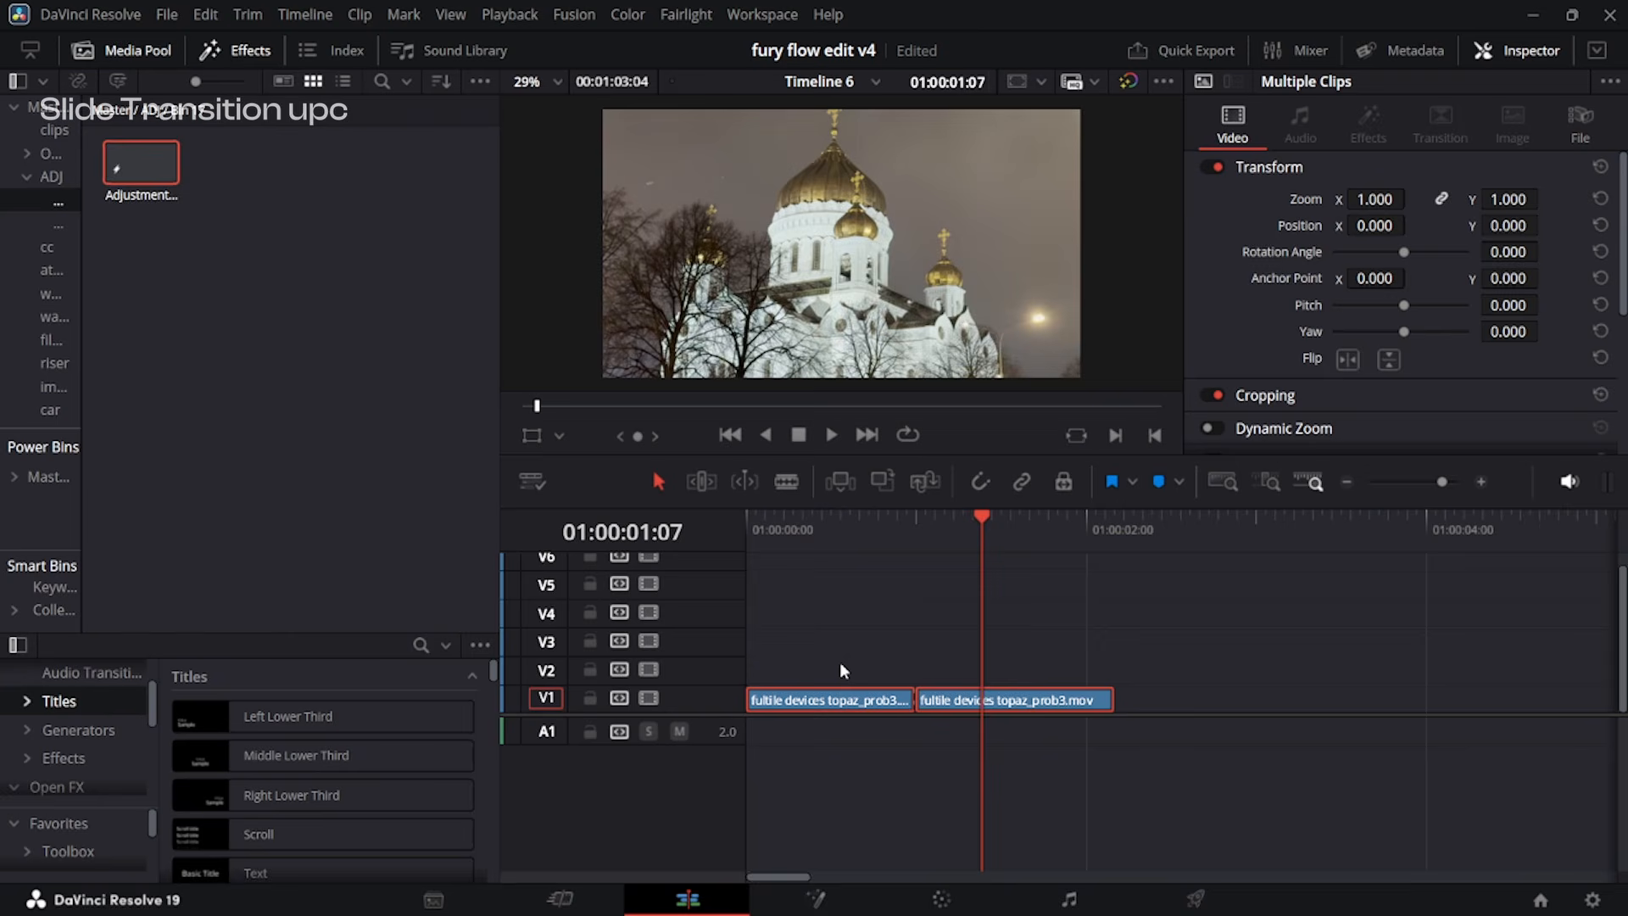
left_click_drag(888, 523, 775, 523)
key("space")
key("space")
left_click(885, 519)
key("space")
key("space")
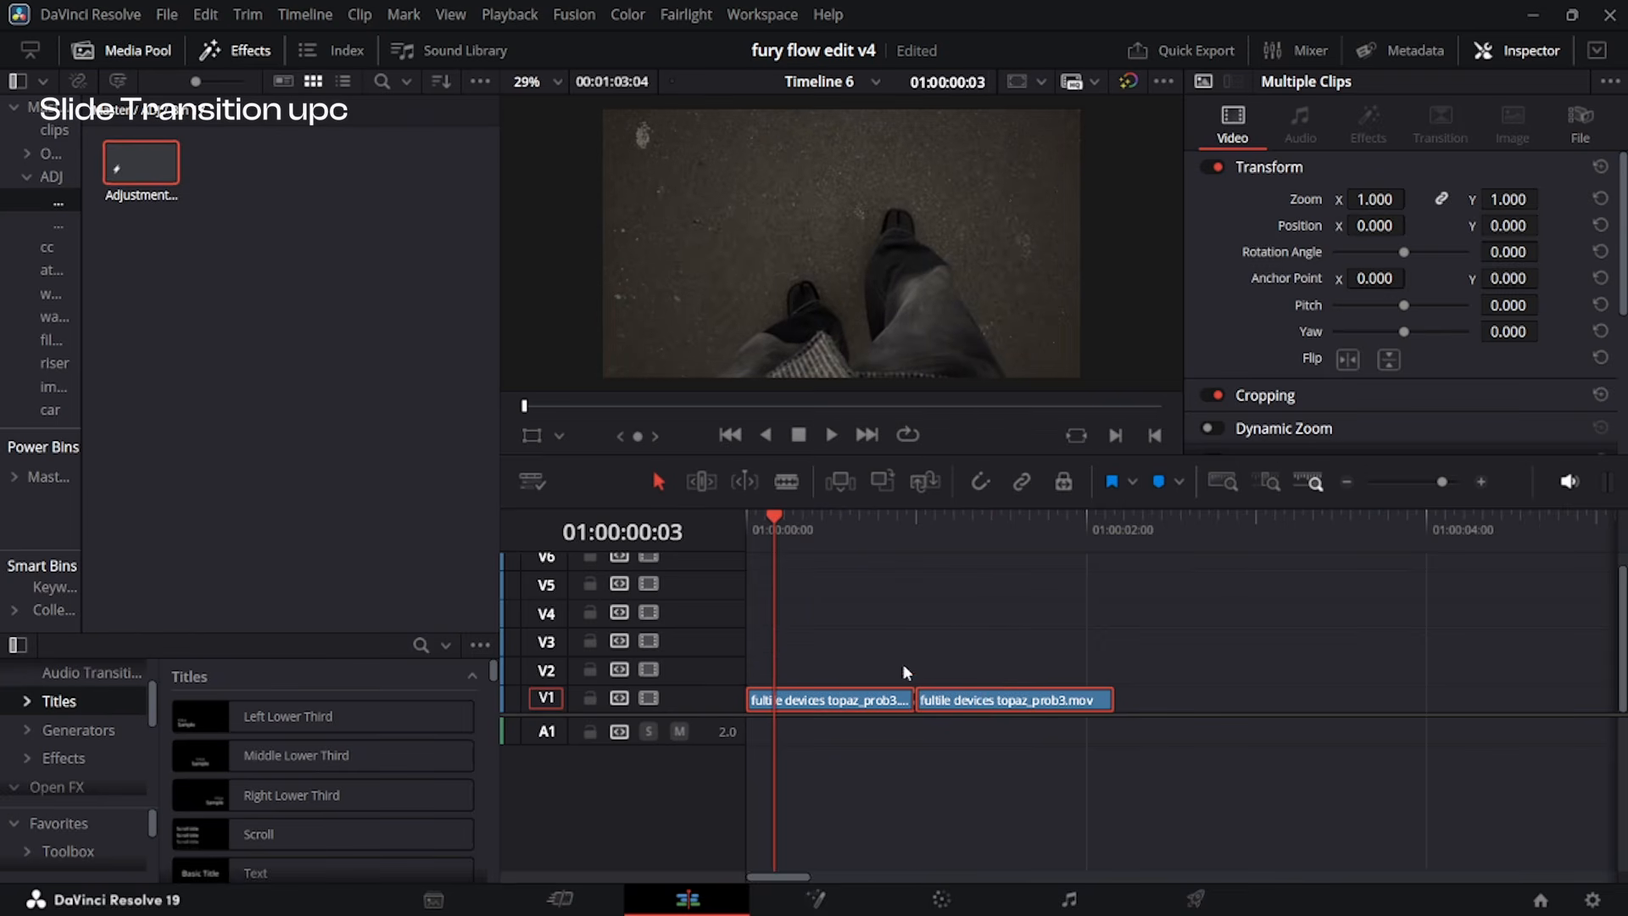
Place one adjustment clip on V2 above each of the two V1 clips, trimmed to match their lengths.
left_click(893, 642)
left_click_drag(145, 149, 914, 670)
left_click_drag(130, 153, 1065, 670)
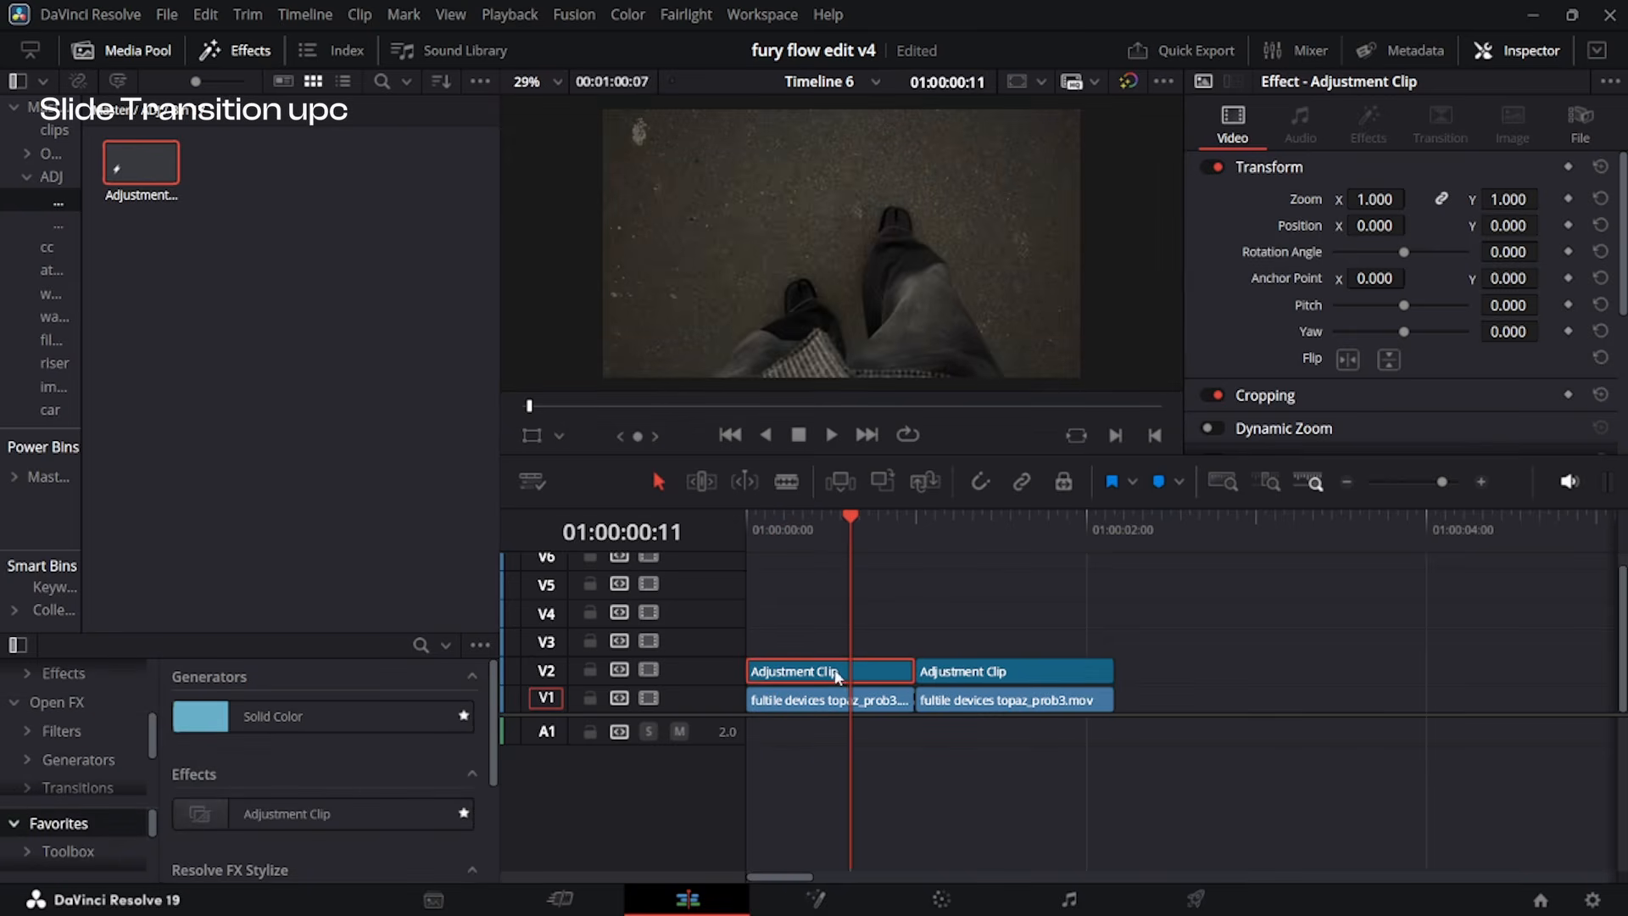
Open the first V2 adjustment clip in Fusion and insert a Transform node between MediaIn1 and MediaOut1.
key("shift+5")
left_click_drag(557, 522, 378, 704)
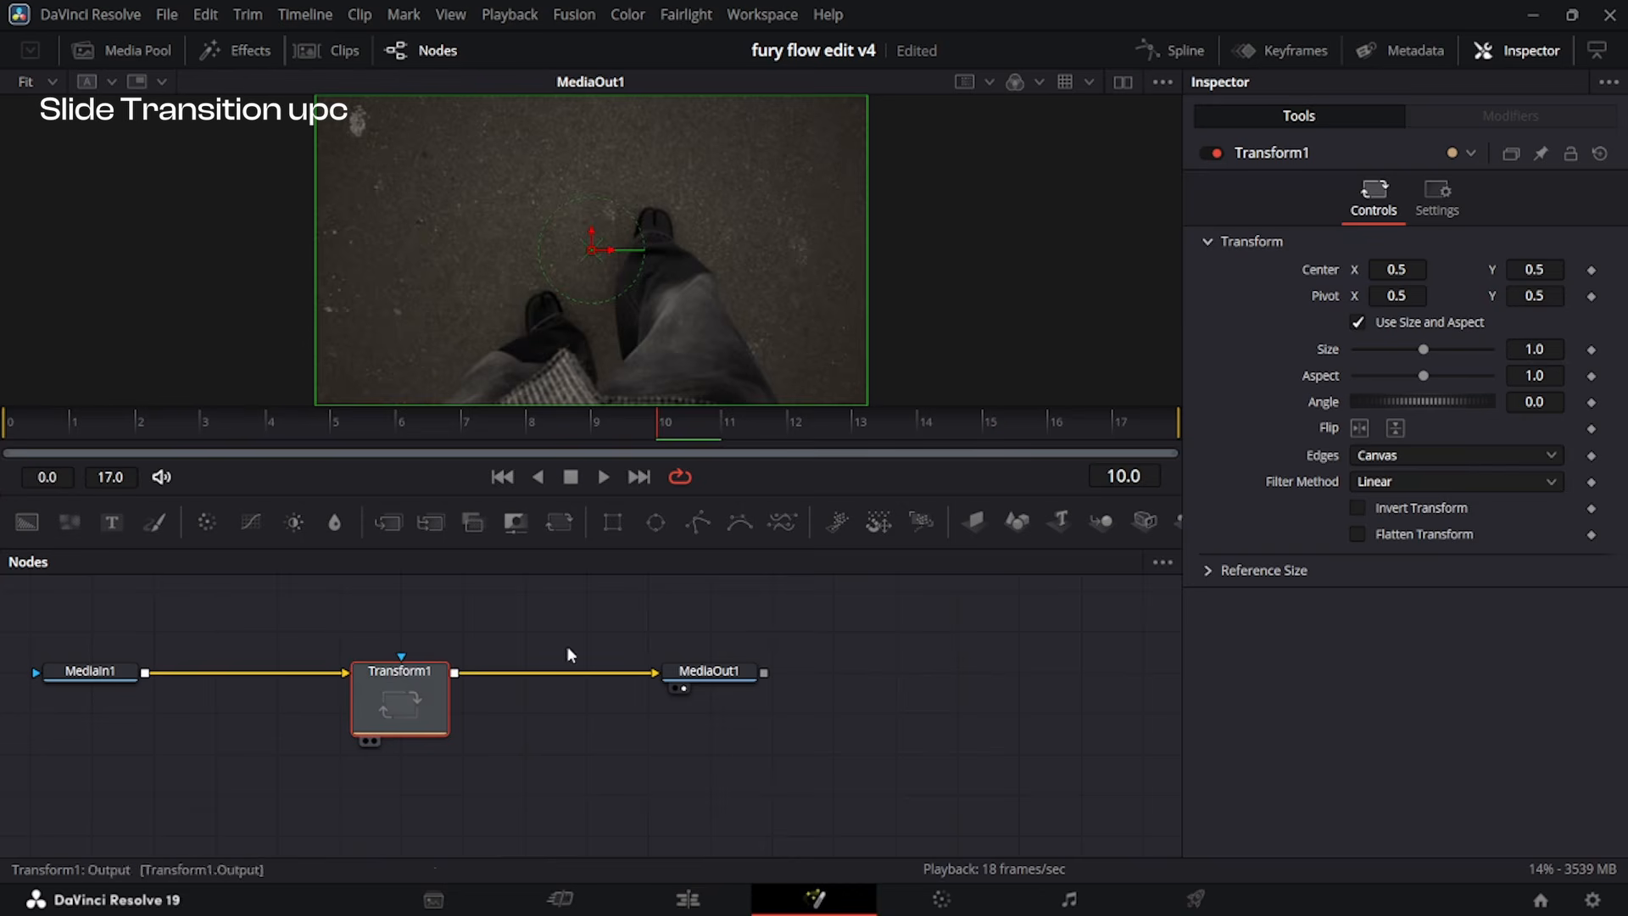
Keyframe the Transform Center Y at 0.5 on frame 12 and 0.603 on frame 17, and set Edges to Mirror.
left_click(1137, 421)
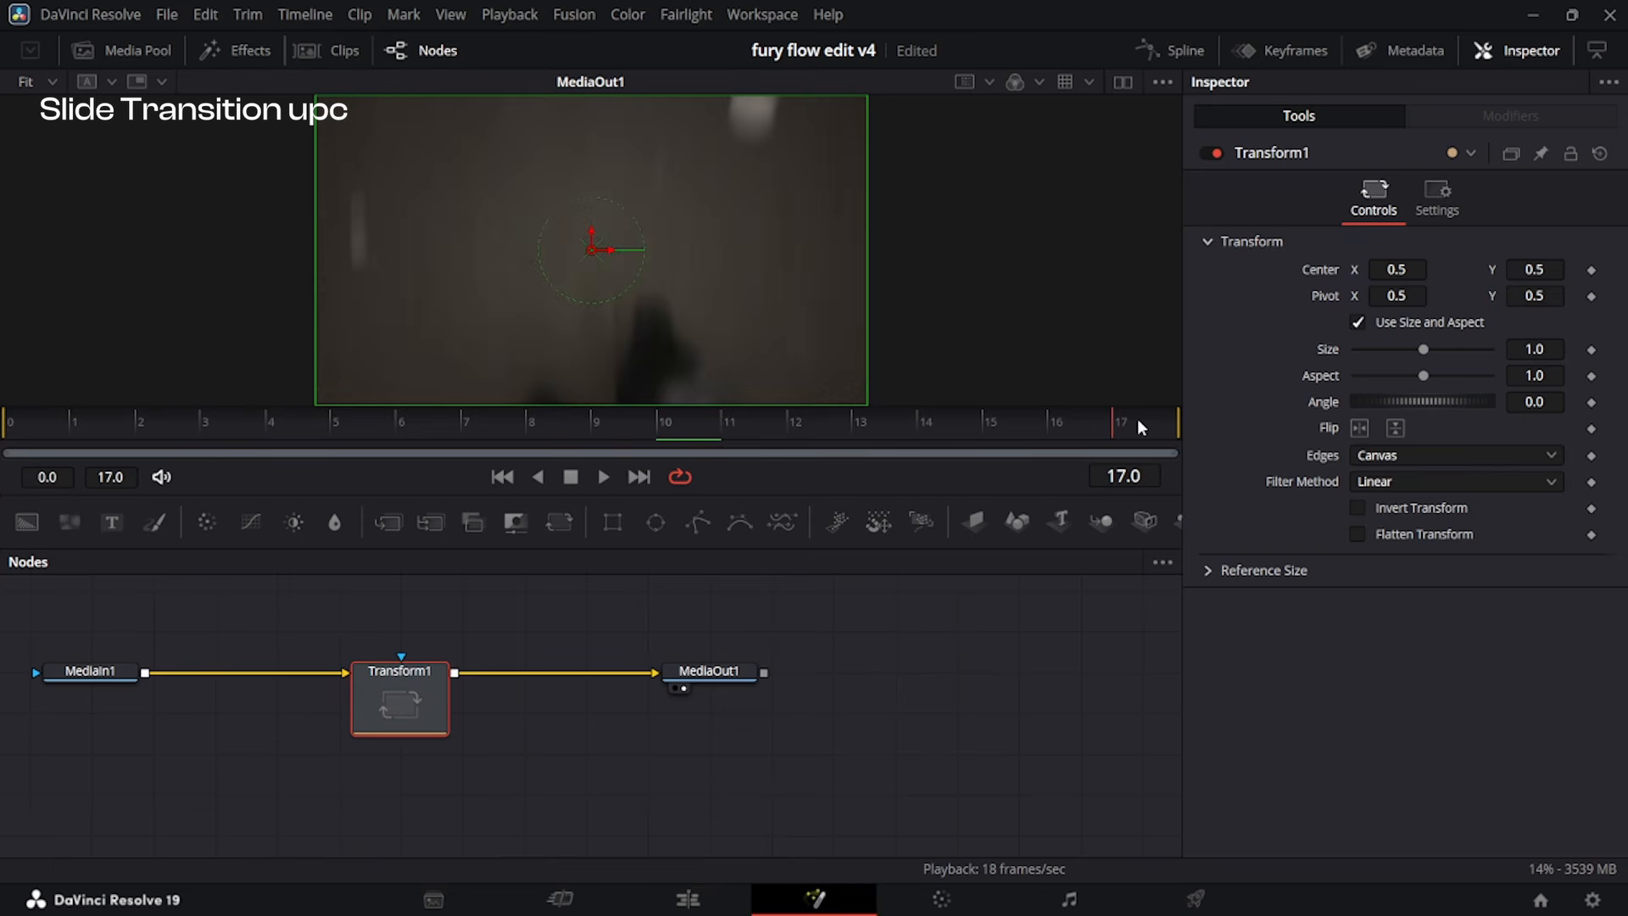
left_click(1593, 270)
key("Left")
key("Left")
key("Left")
key("Left")
key("Left")
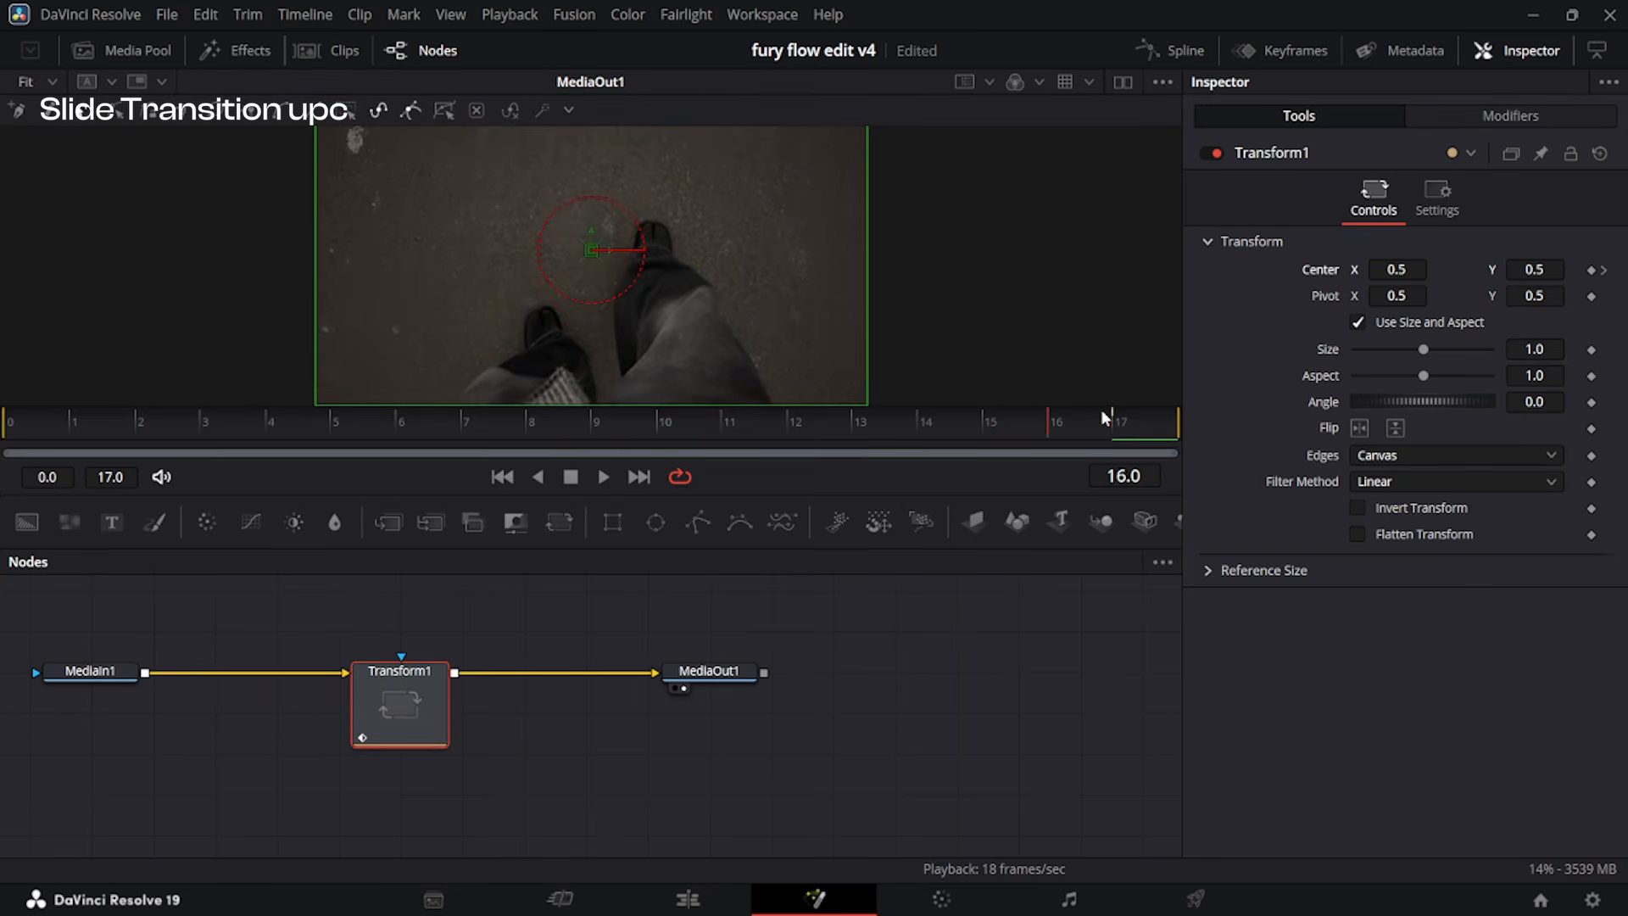
left_click(1592, 270)
left_click(1135, 417)
mouse_move(1533, 274)
left_mouse_down()
mouse_move(1583, 273)
mouse_move(1516, 270)
mouse_move(1552, 270)
left_mouse_up()
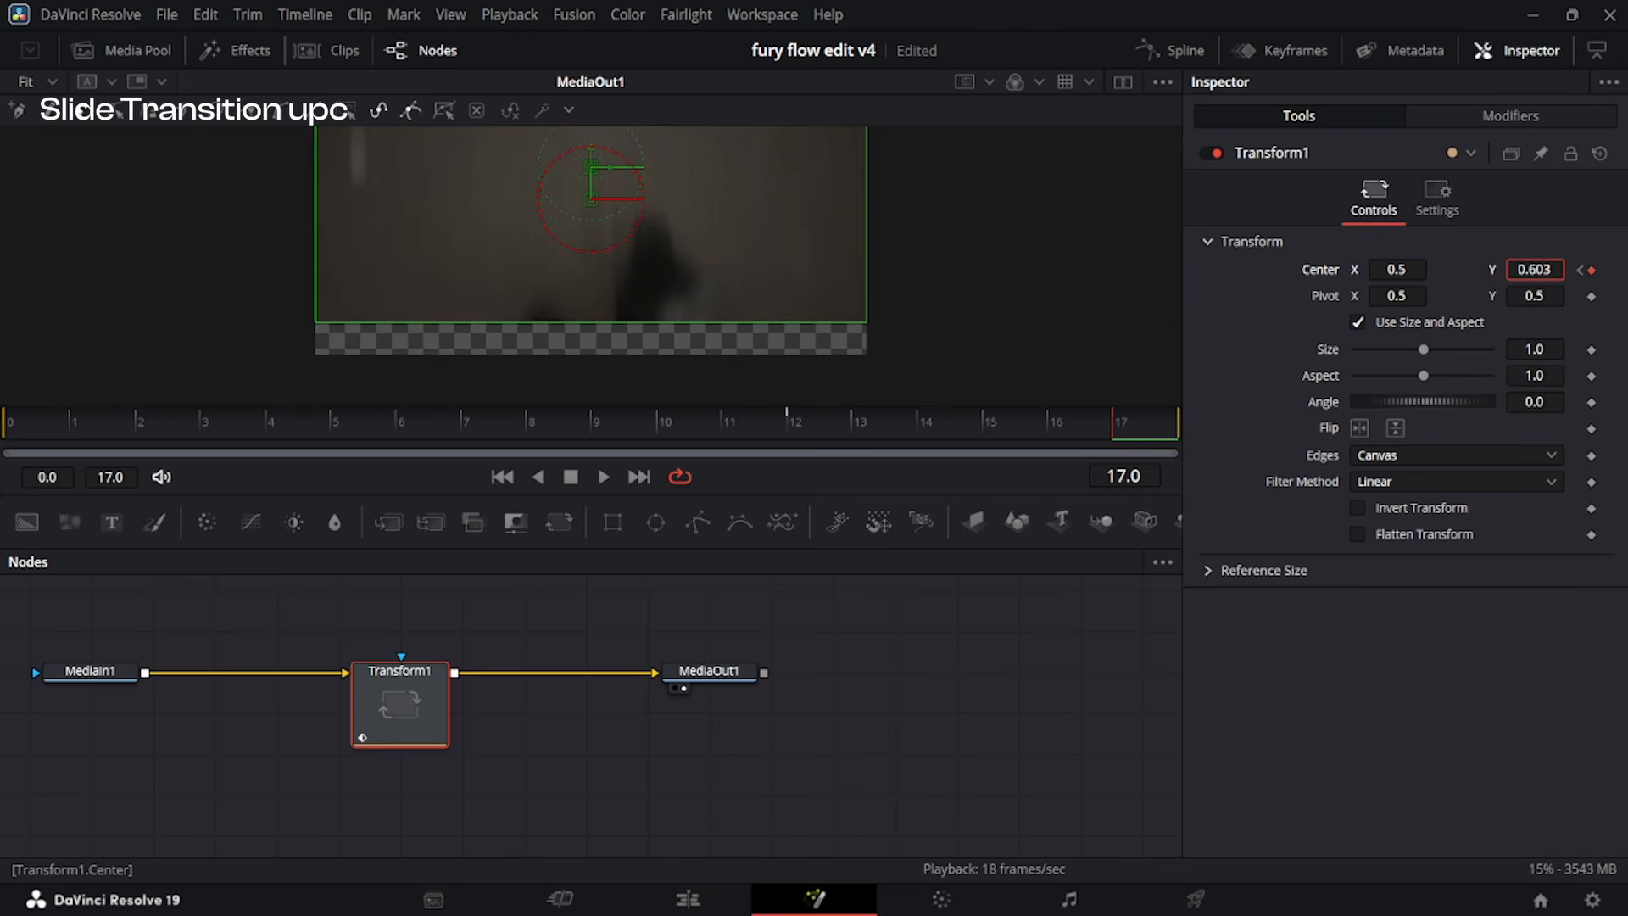
left_click(1411, 465)
left_click(1398, 552)
Smooth the Transform's displacement spline and reshape it to stay flat from frame 12 and rise almost vertically into frame 17.
left_click(1162, 40)
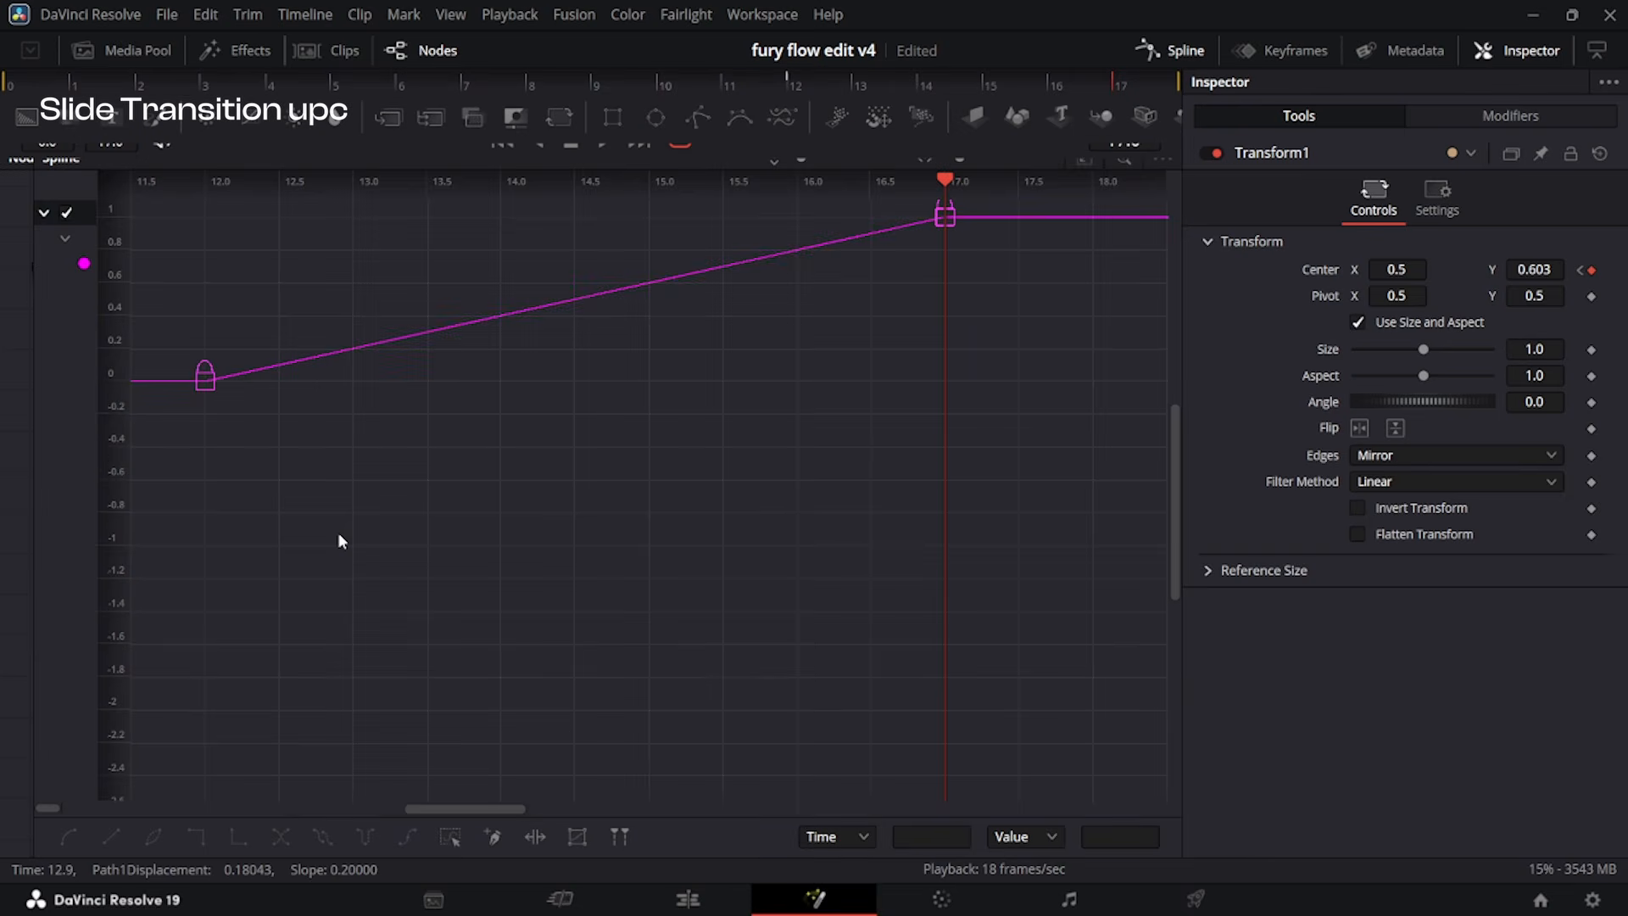
key("ctrl+a")
key("f")
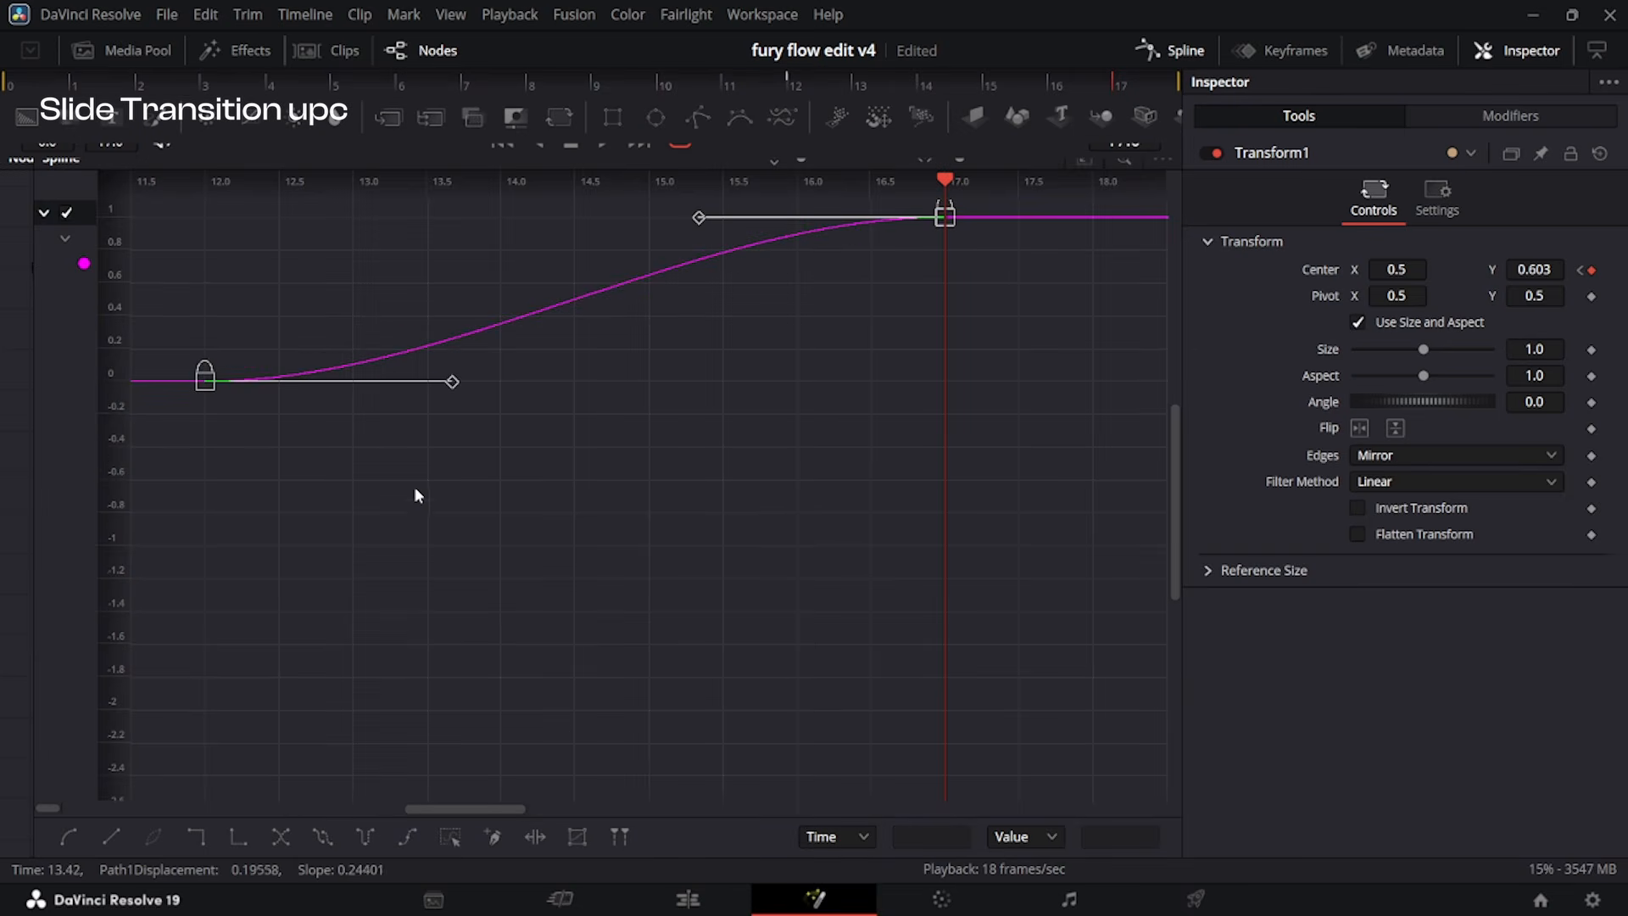
key("ctrl+f")
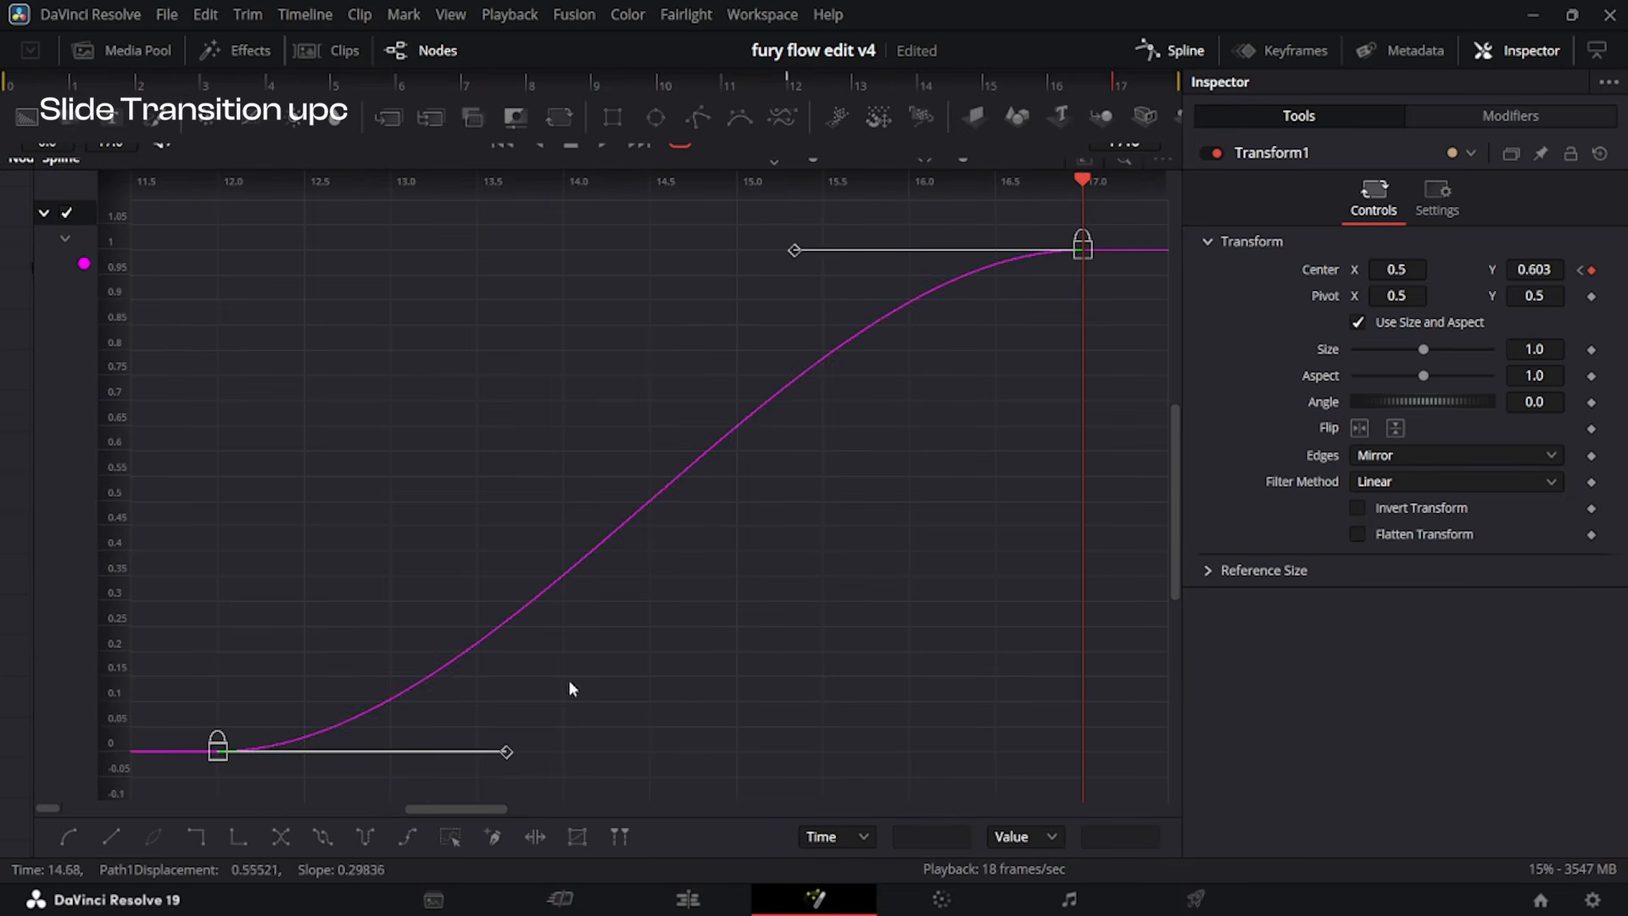
left_click_drag(792, 253, 1072, 752)
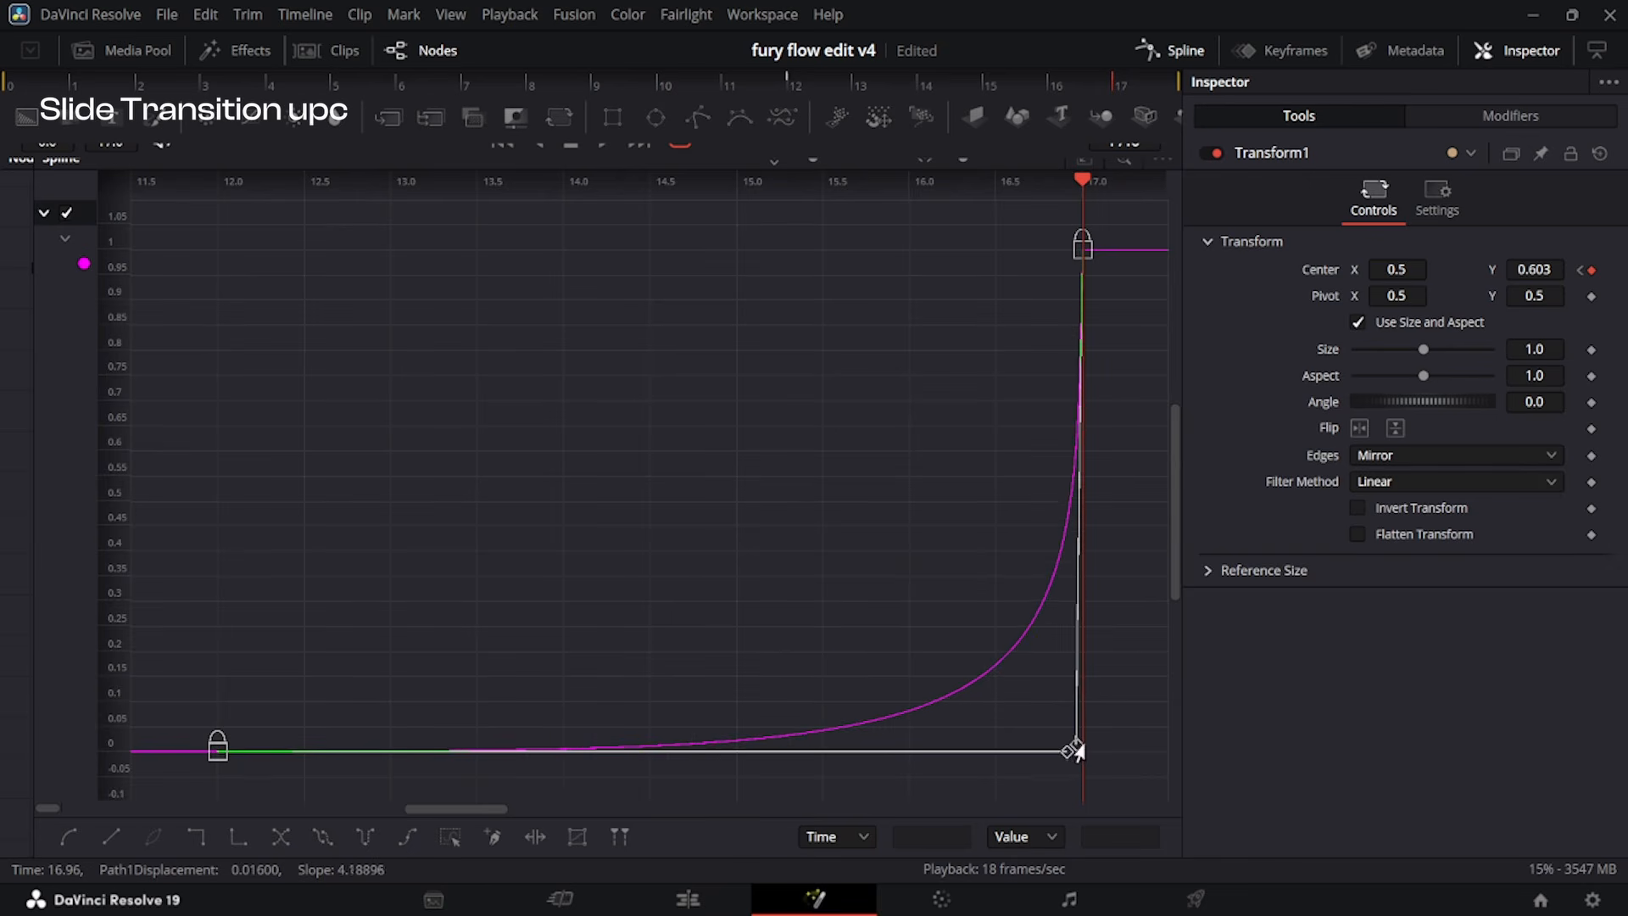
Open the second V2 adjustment clip in Fusion and insert a Transform node after its MediaIn1.
left_click(718, 904)
key("shift+5")
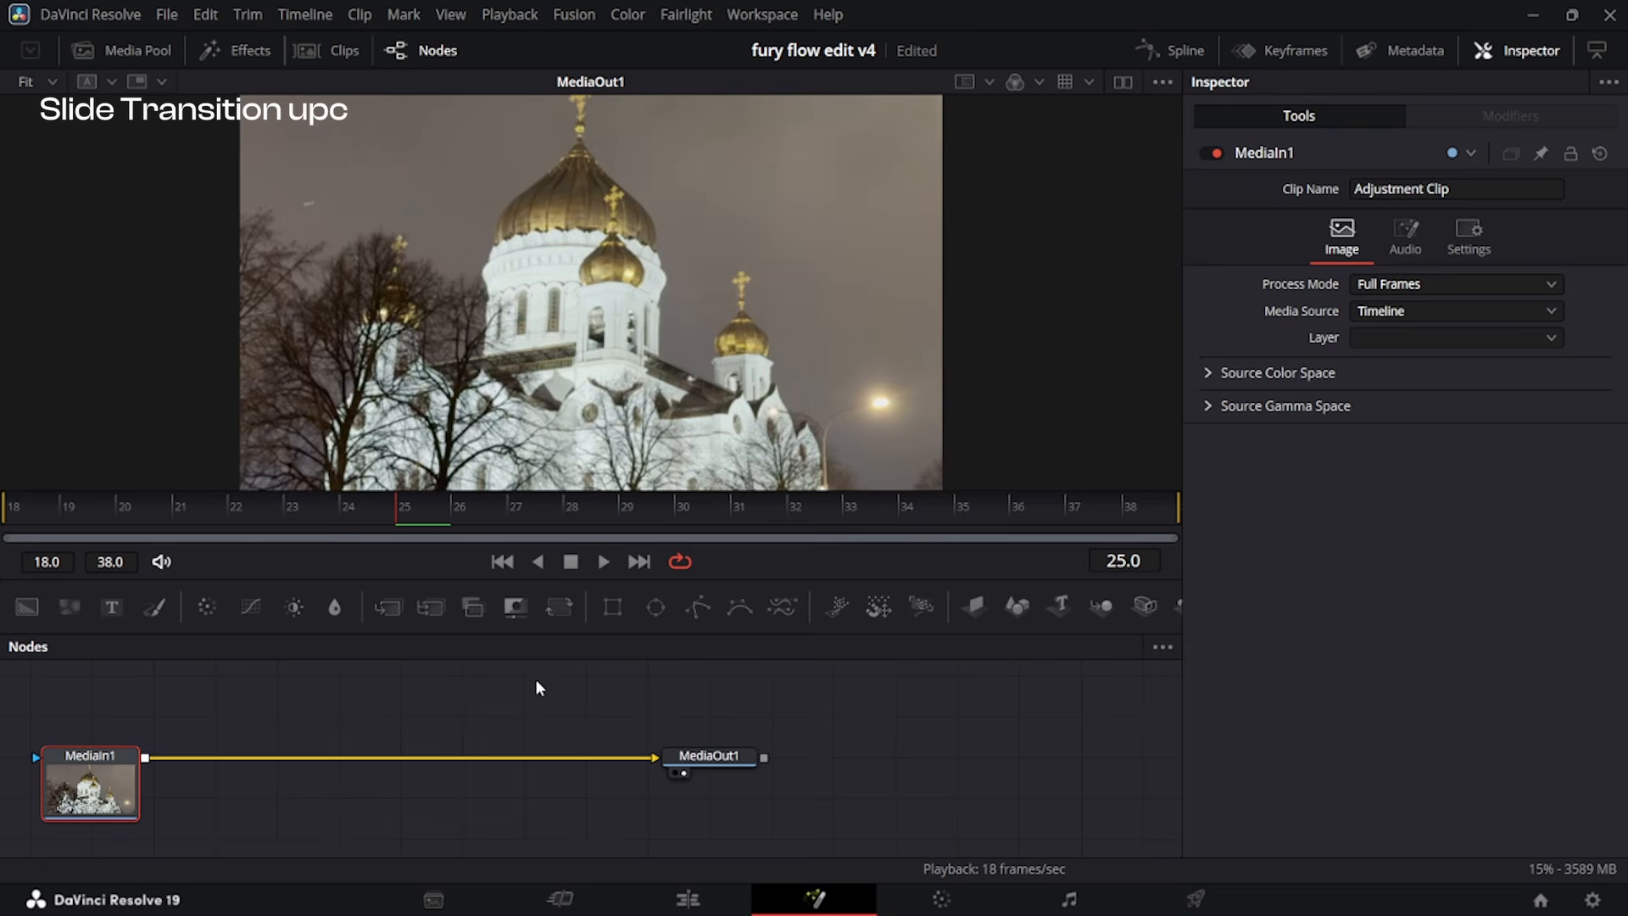
left_click(558, 605)
Keyframe the second Transform's Center Y at 0.399 on frame 18 and 0.5 on frame 26, and set Edges to Mirror.
left_click_drag(280, 513, 3, 579)
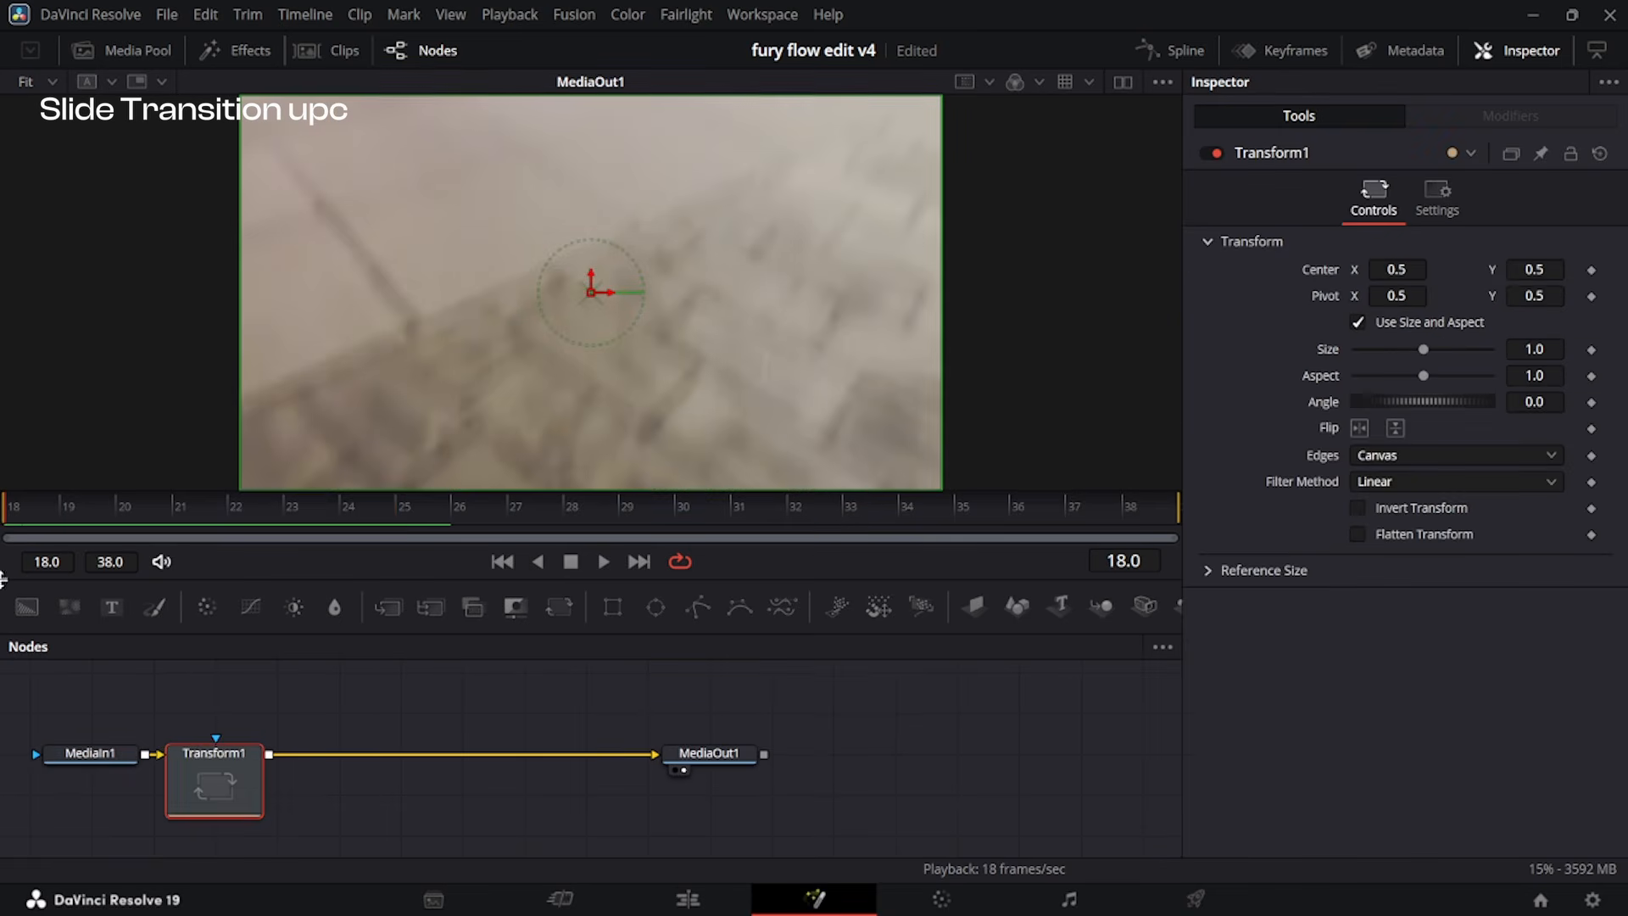
left_click(1591, 270)
left_click(458, 512)
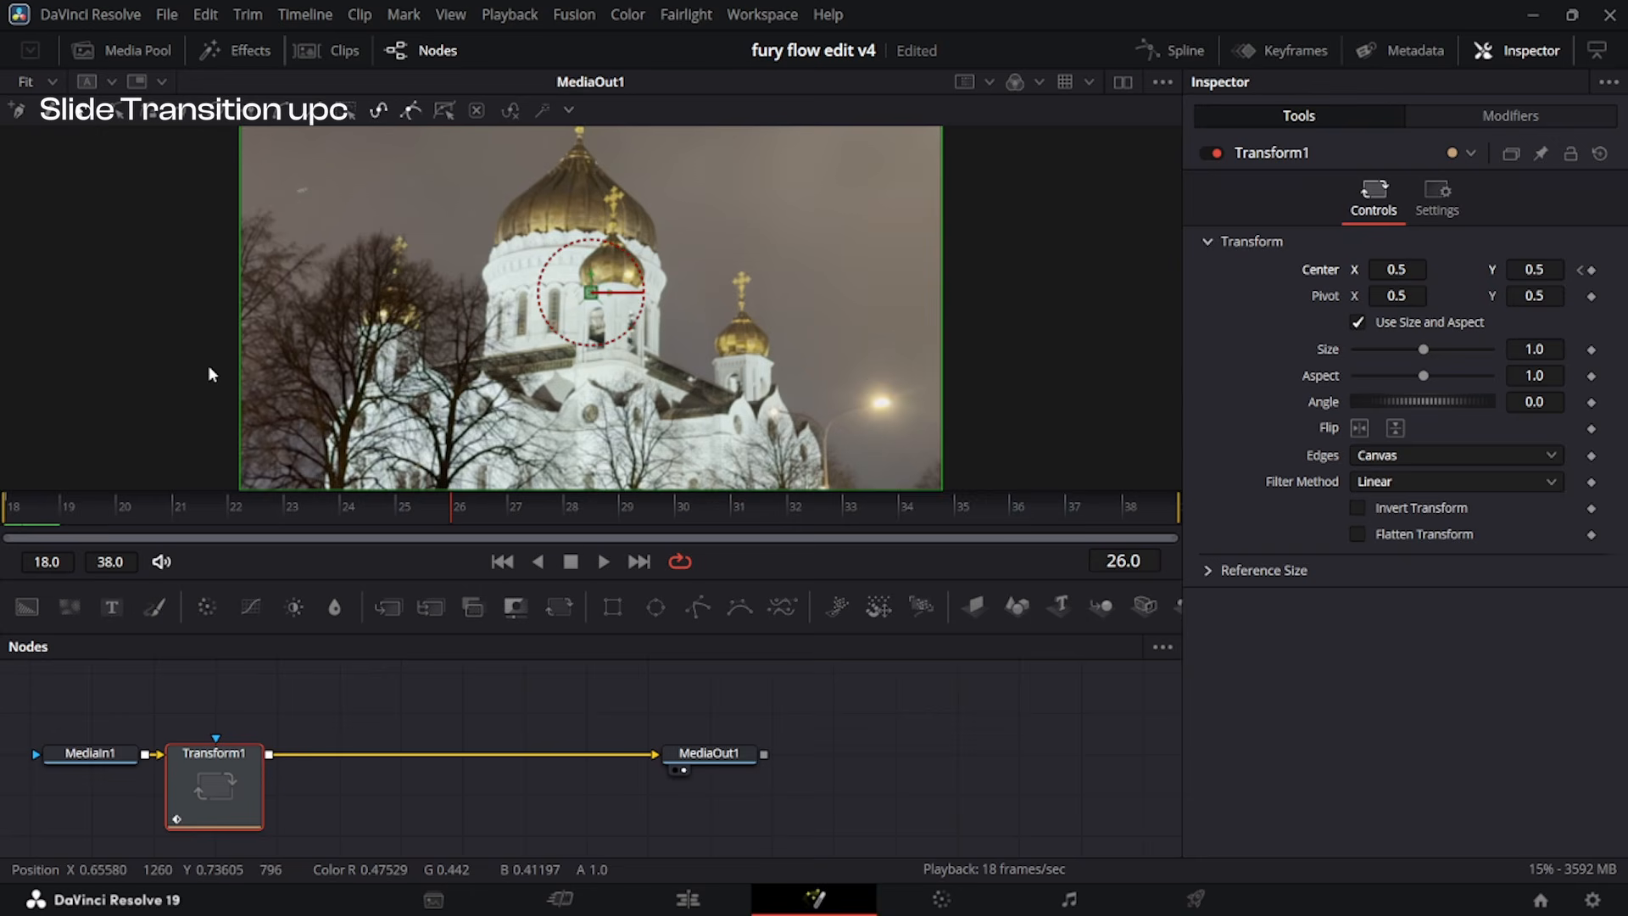
left_click(1591, 269)
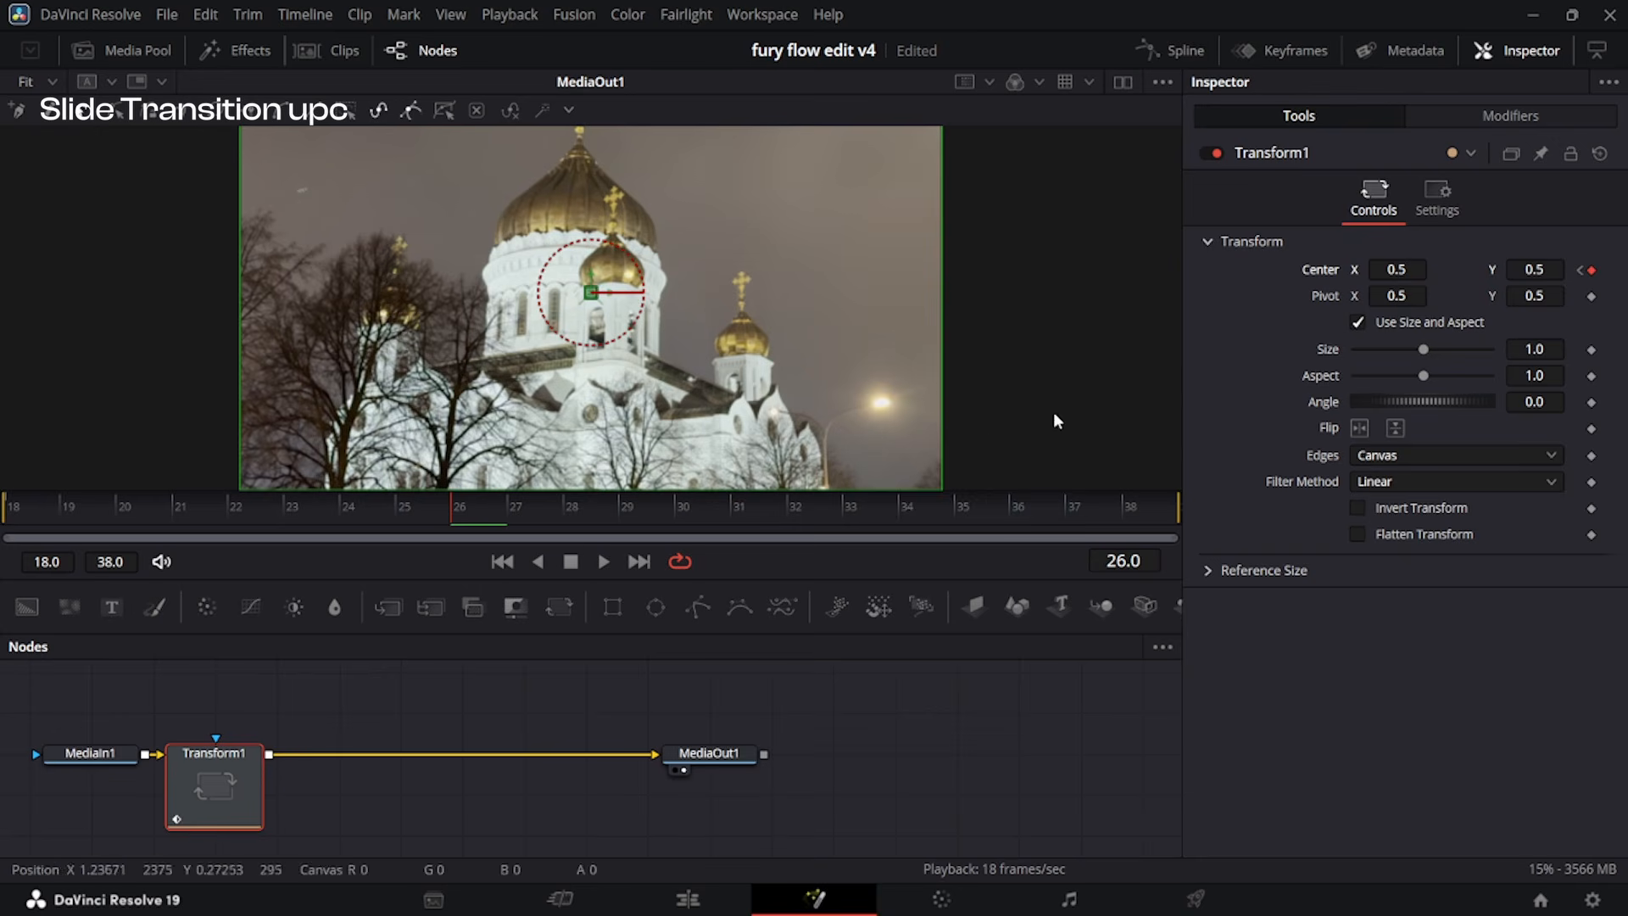
left_click_drag(426, 524, 3, 534)
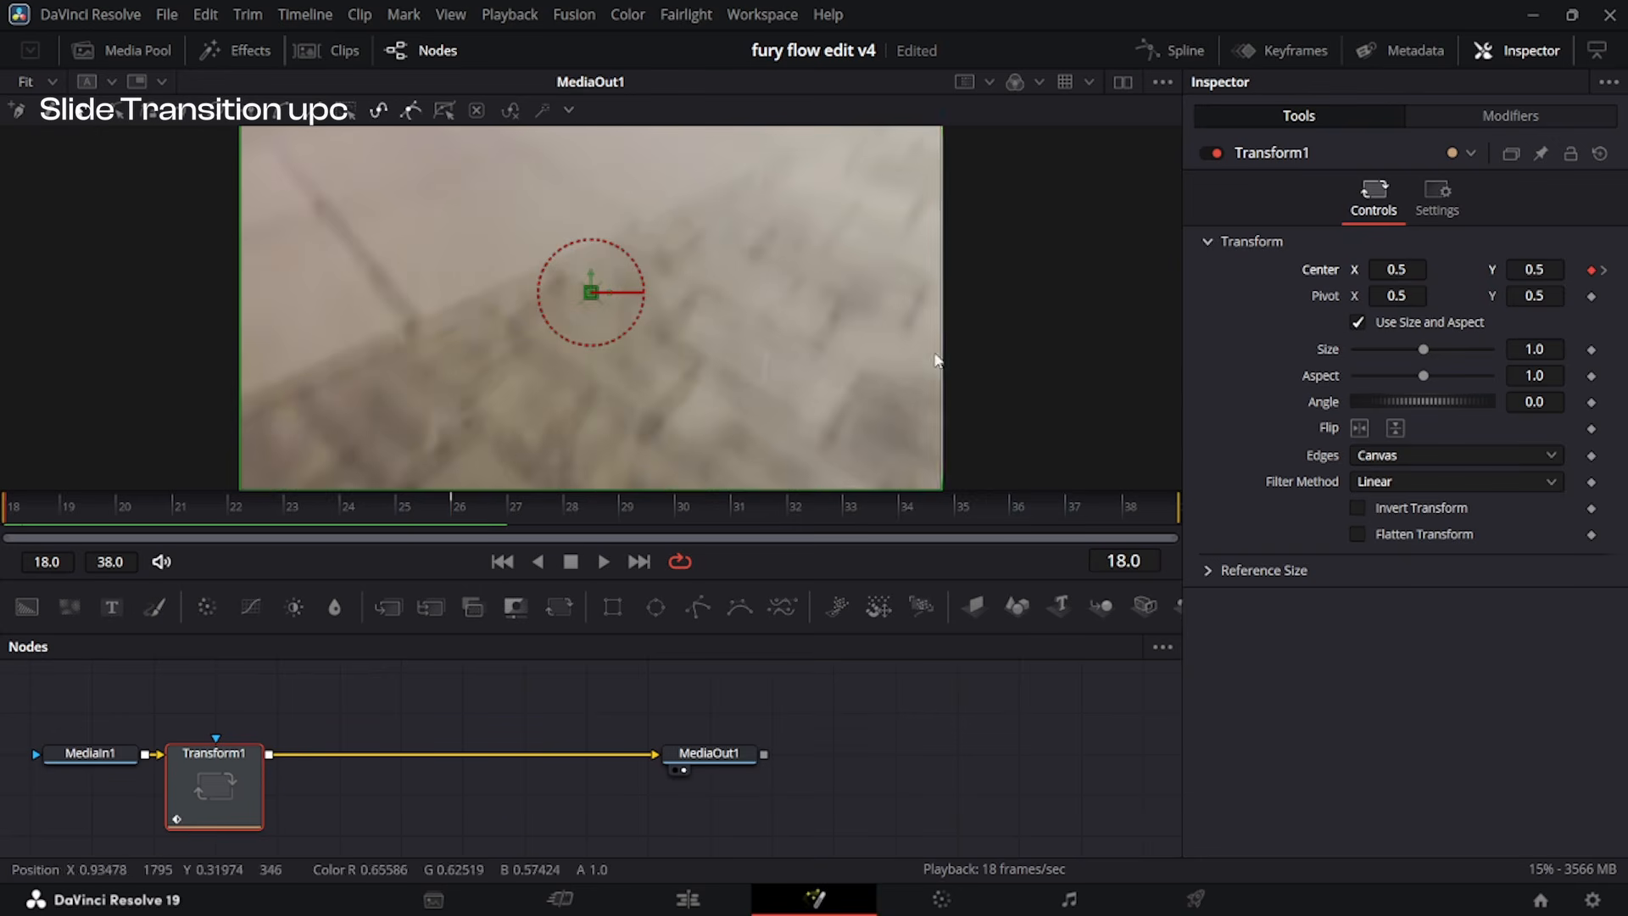
scroll(933, 357, "up", 3)
left_click_drag(1551, 265, 1394, 441)
left_click(1394, 456)
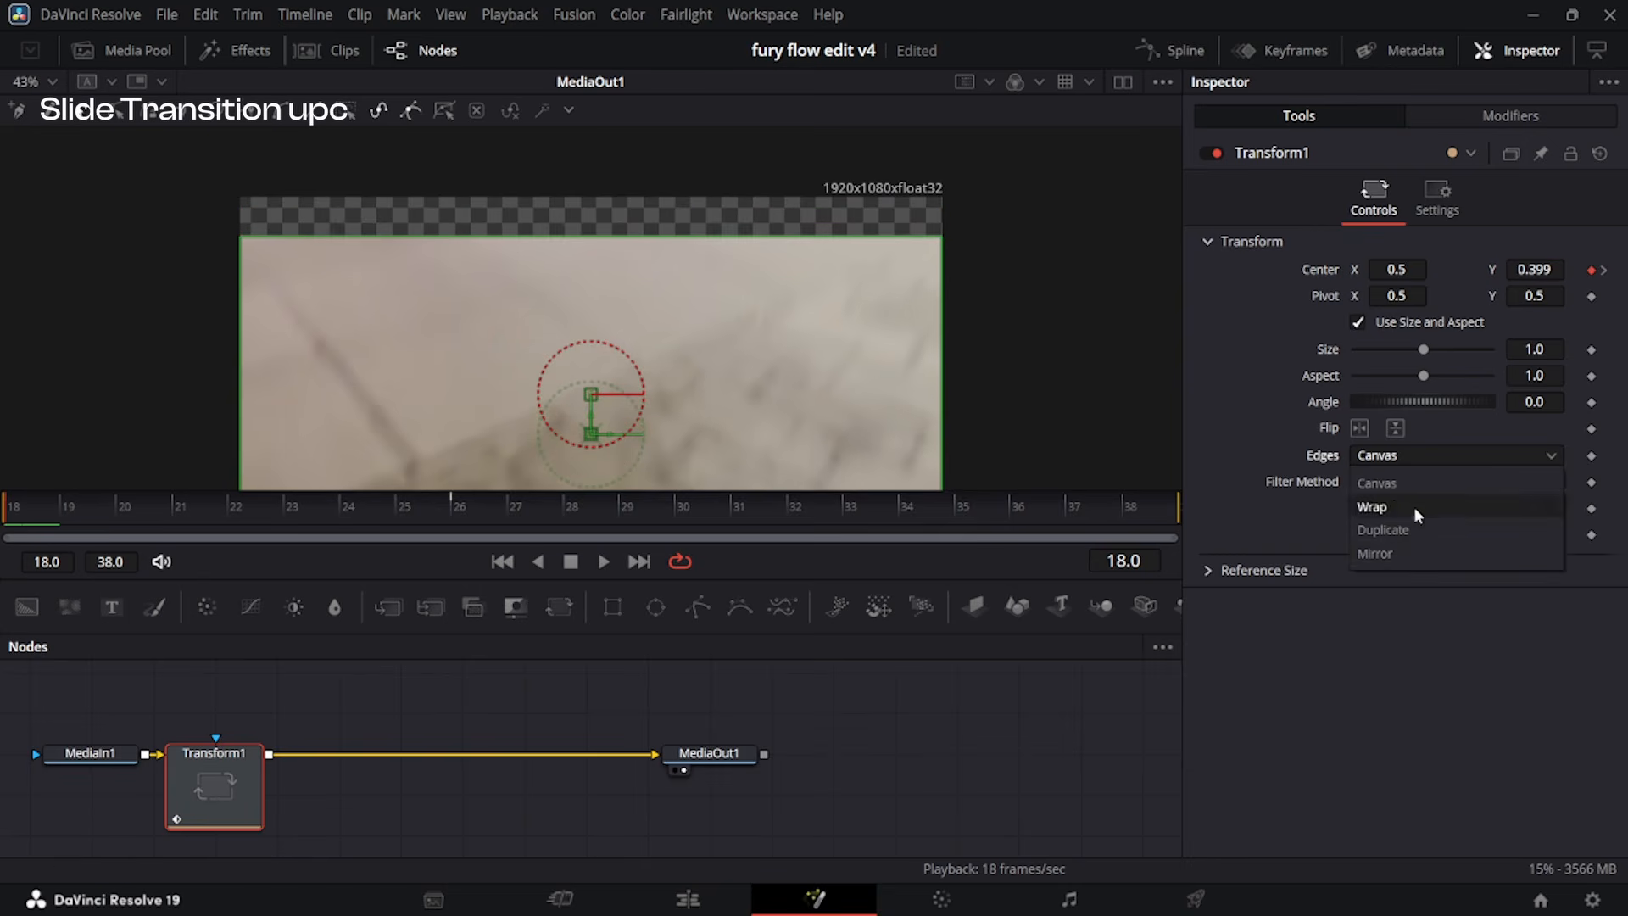
left_click(1413, 549)
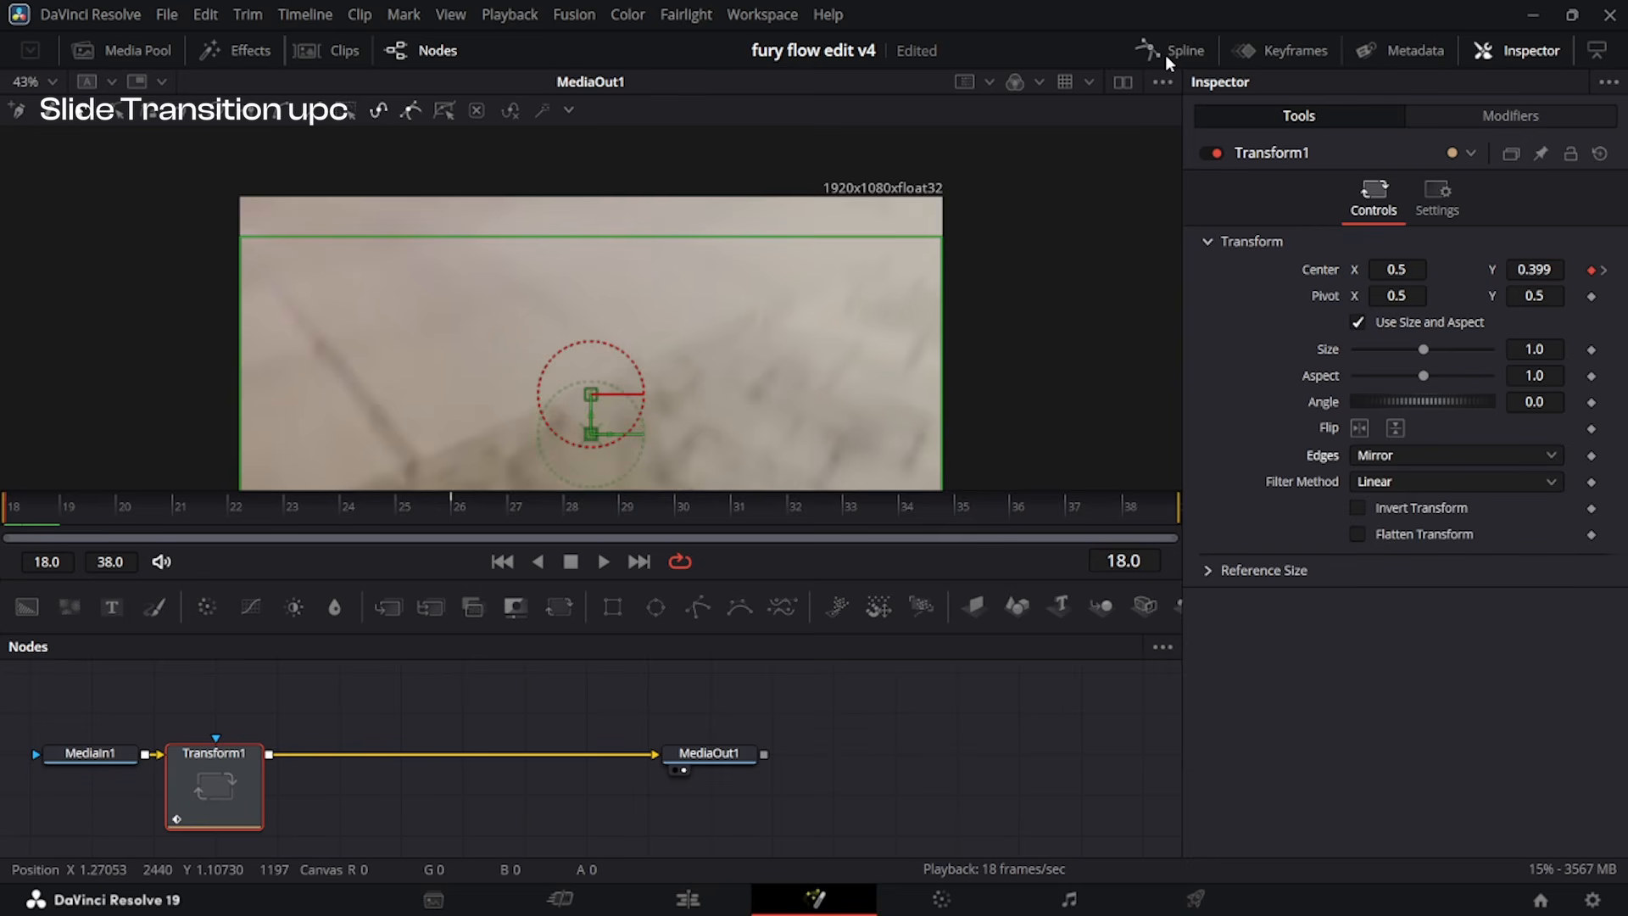
Reshape the second Transform's displacement spline to rise almost vertically from frame 18 and flatten towards frame 26, and return to the edit timeline.
left_click(1167, 54)
left_click_drag(501, 753, 218, 265)
left_click_drag(795, 231, 233, 231)
left_click(687, 901)
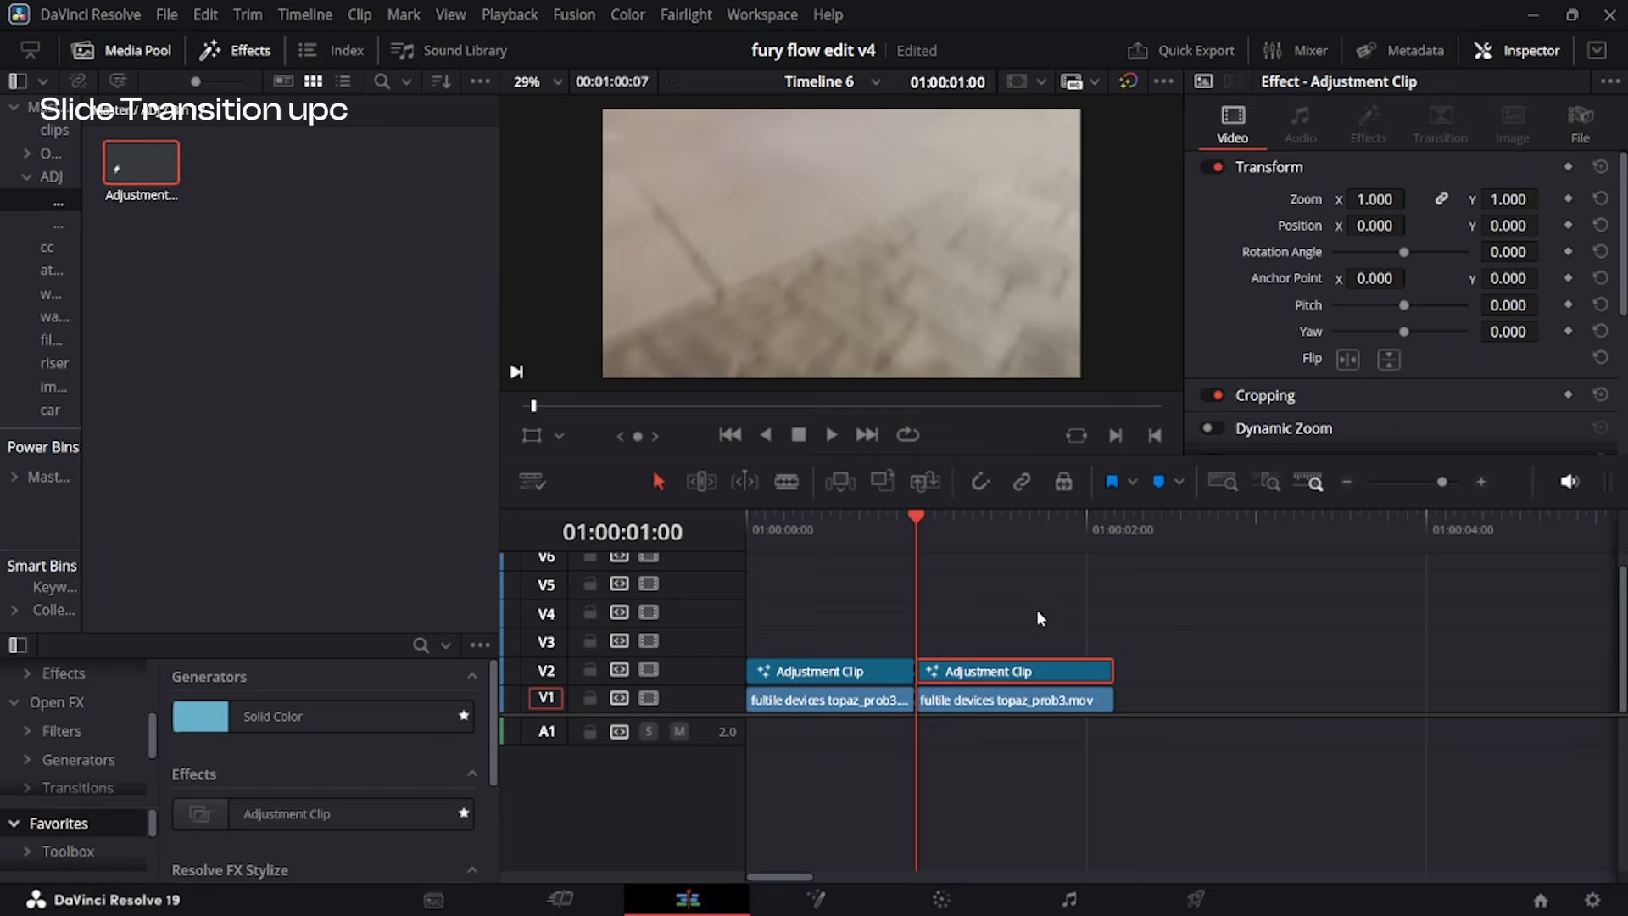
Play and scrub the timeline across the cut to review the upward slide made by the two V2 adjustment clips.
key("space")
scroll(943, 631, "up", 1)
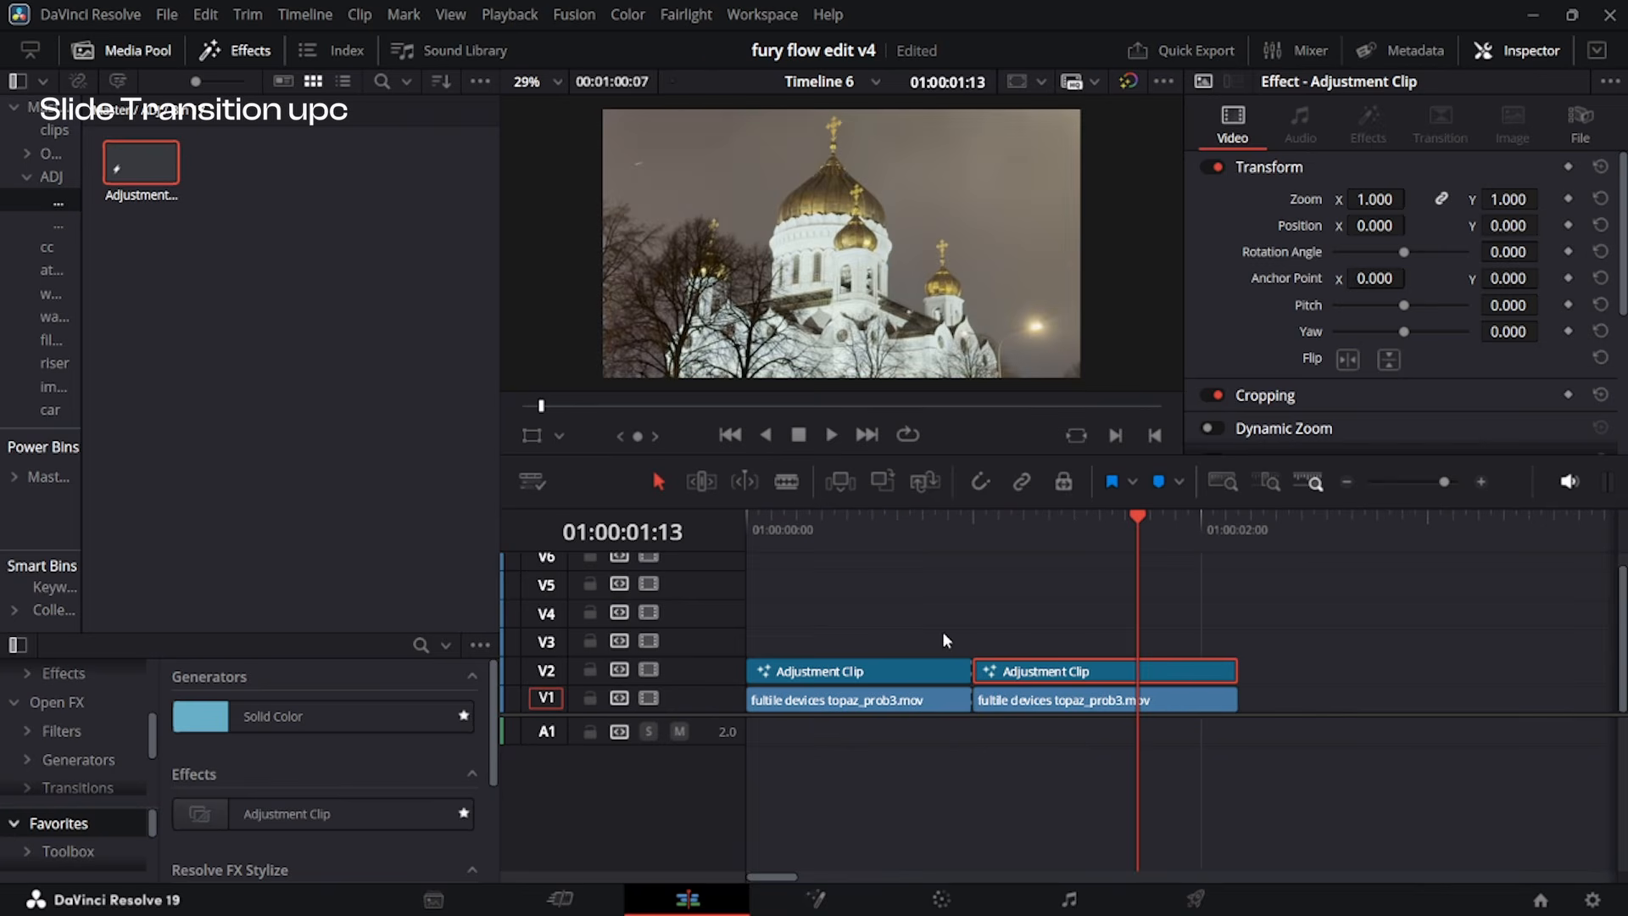
left_click_drag(962, 533, 949, 533)
left_click(937, 670)
left_click_drag(1074, 741, 995, 688)
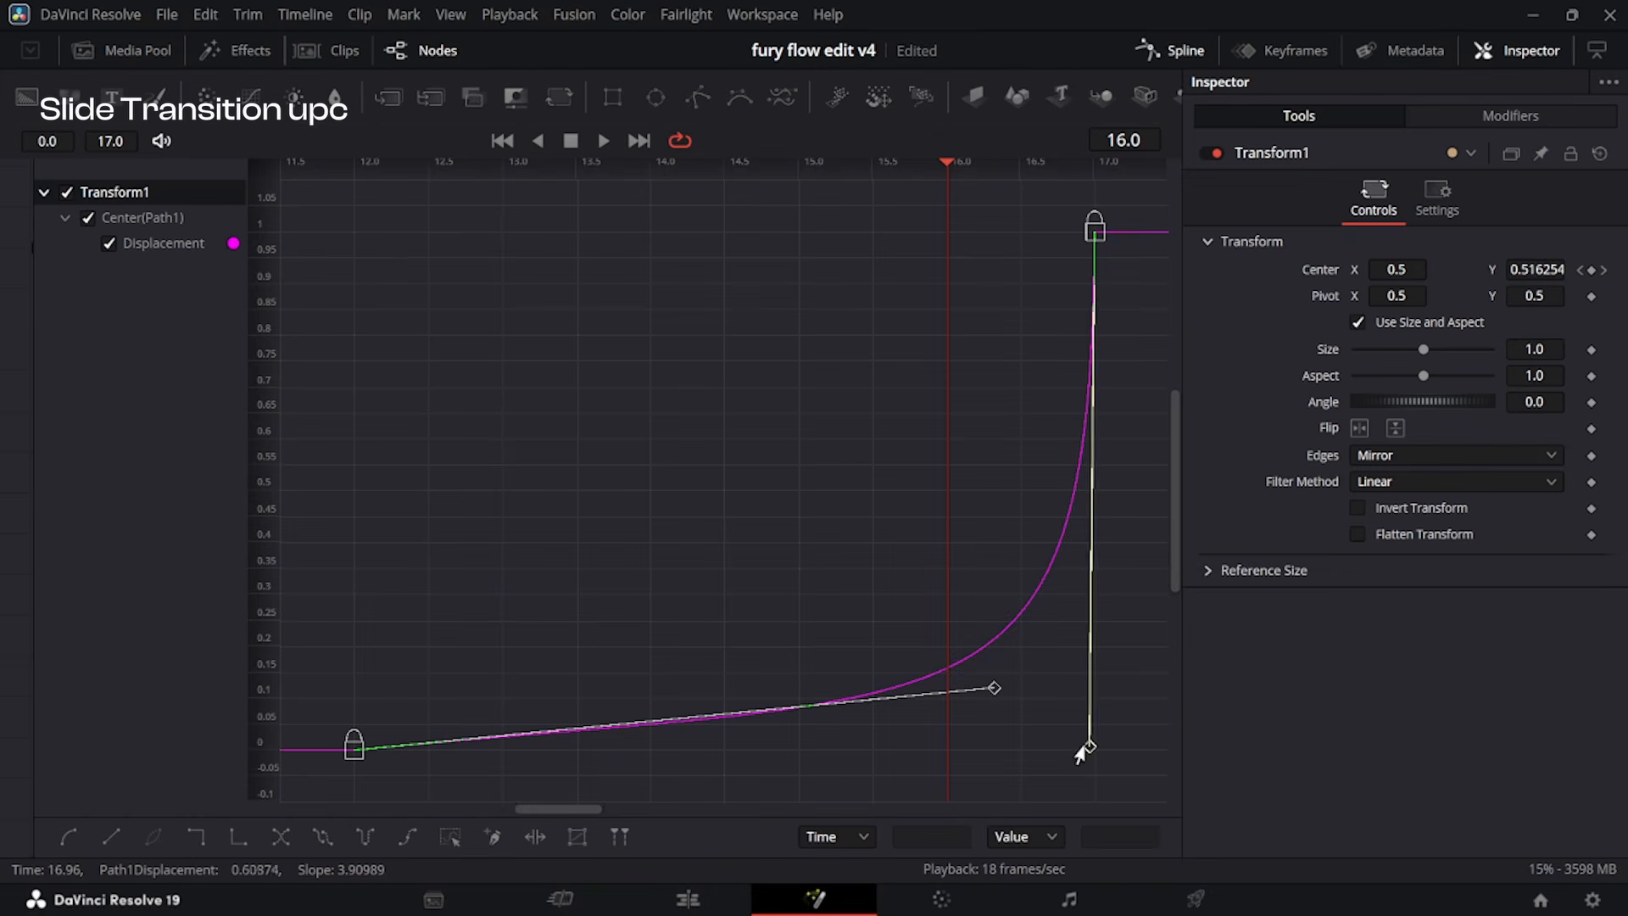
left_click_drag(1085, 746, 1001, 691)
left_click(711, 907)
left_click(1018, 674)
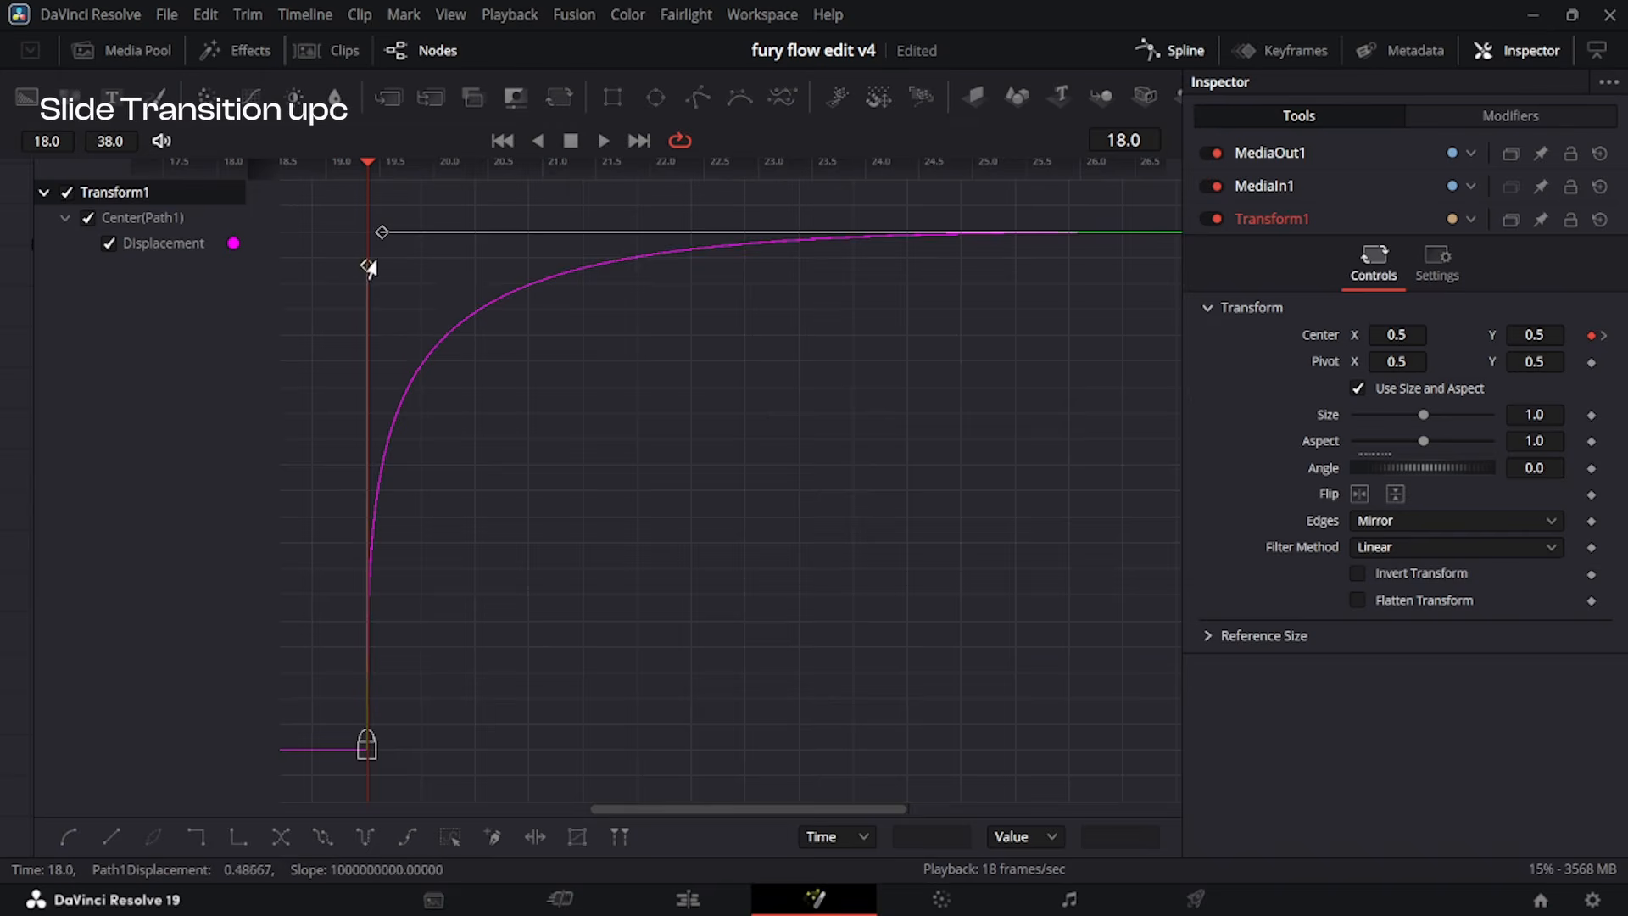
left_click_drag(374, 264, 429, 320)
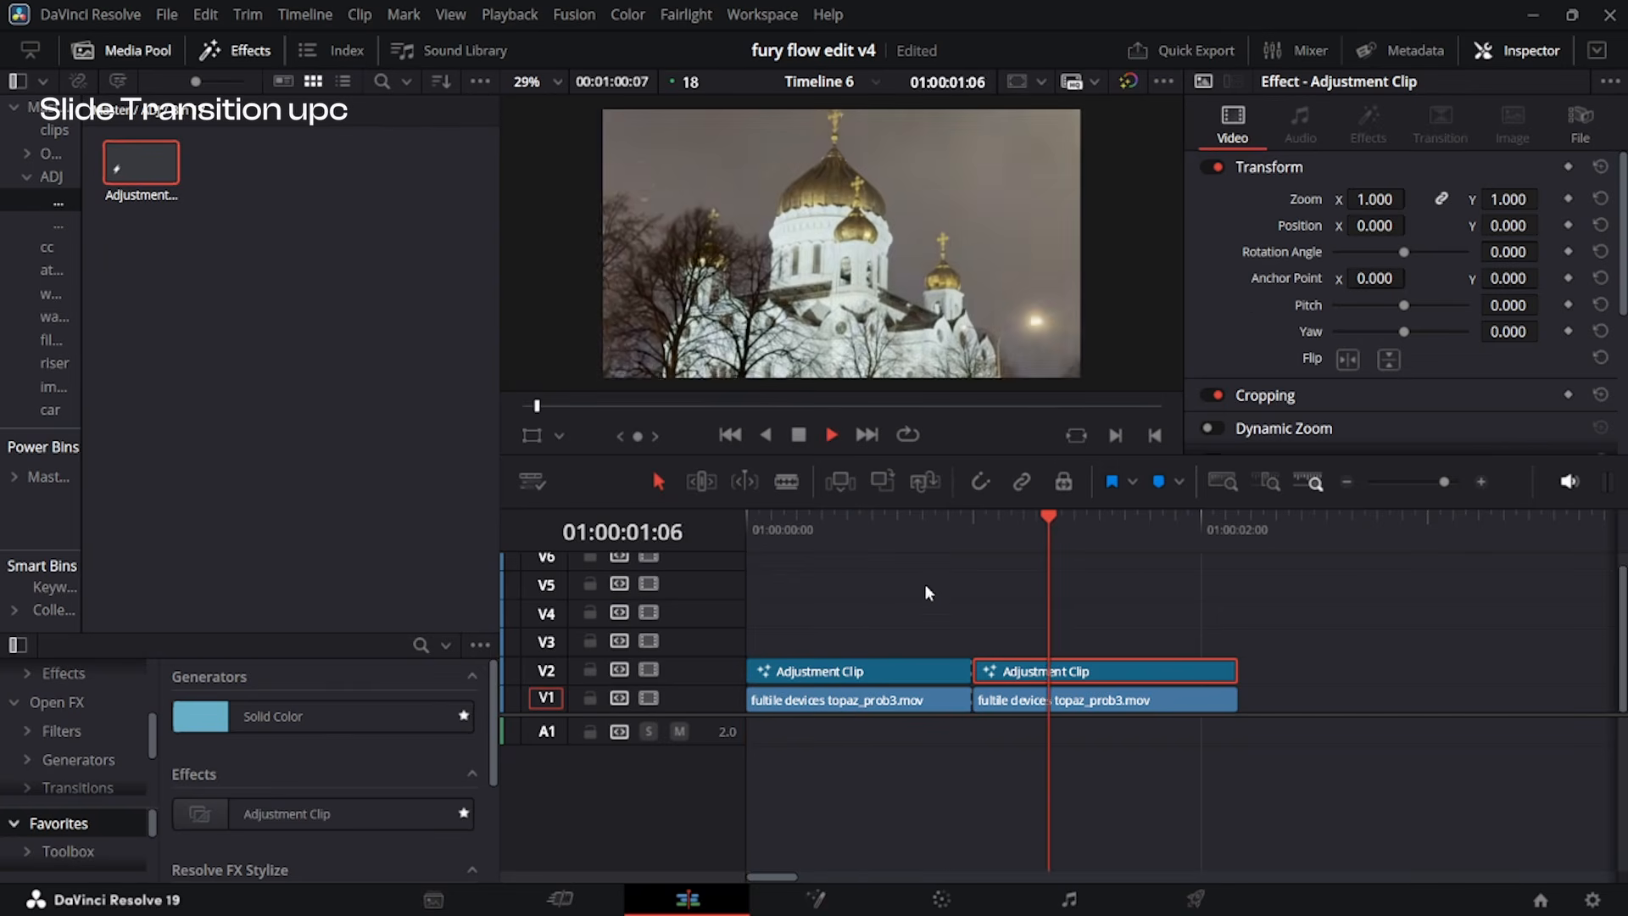
key("space")
scroll(1011, 809, "down", 2)
left_click(829, 538)
scroll(894, 573, "up", 2)
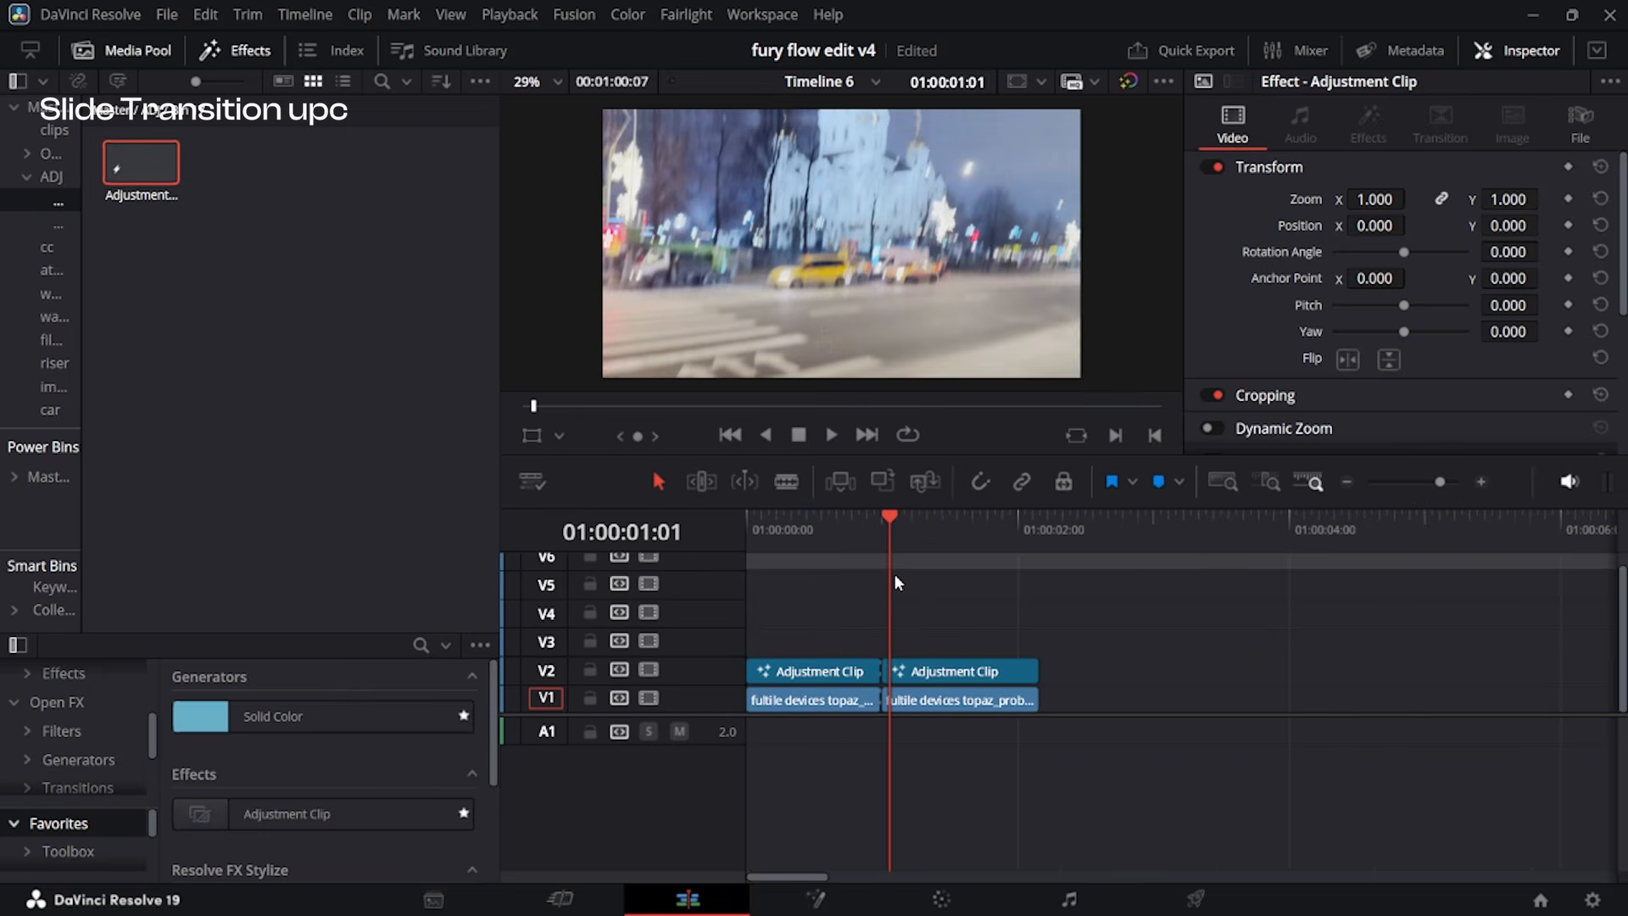
Move the playhead to 01:00:01:02 and place a short adjustment clip on V3 starting there.
scroll(860, 600, "up", 1)
left_click_drag(923, 553, 923, 552)
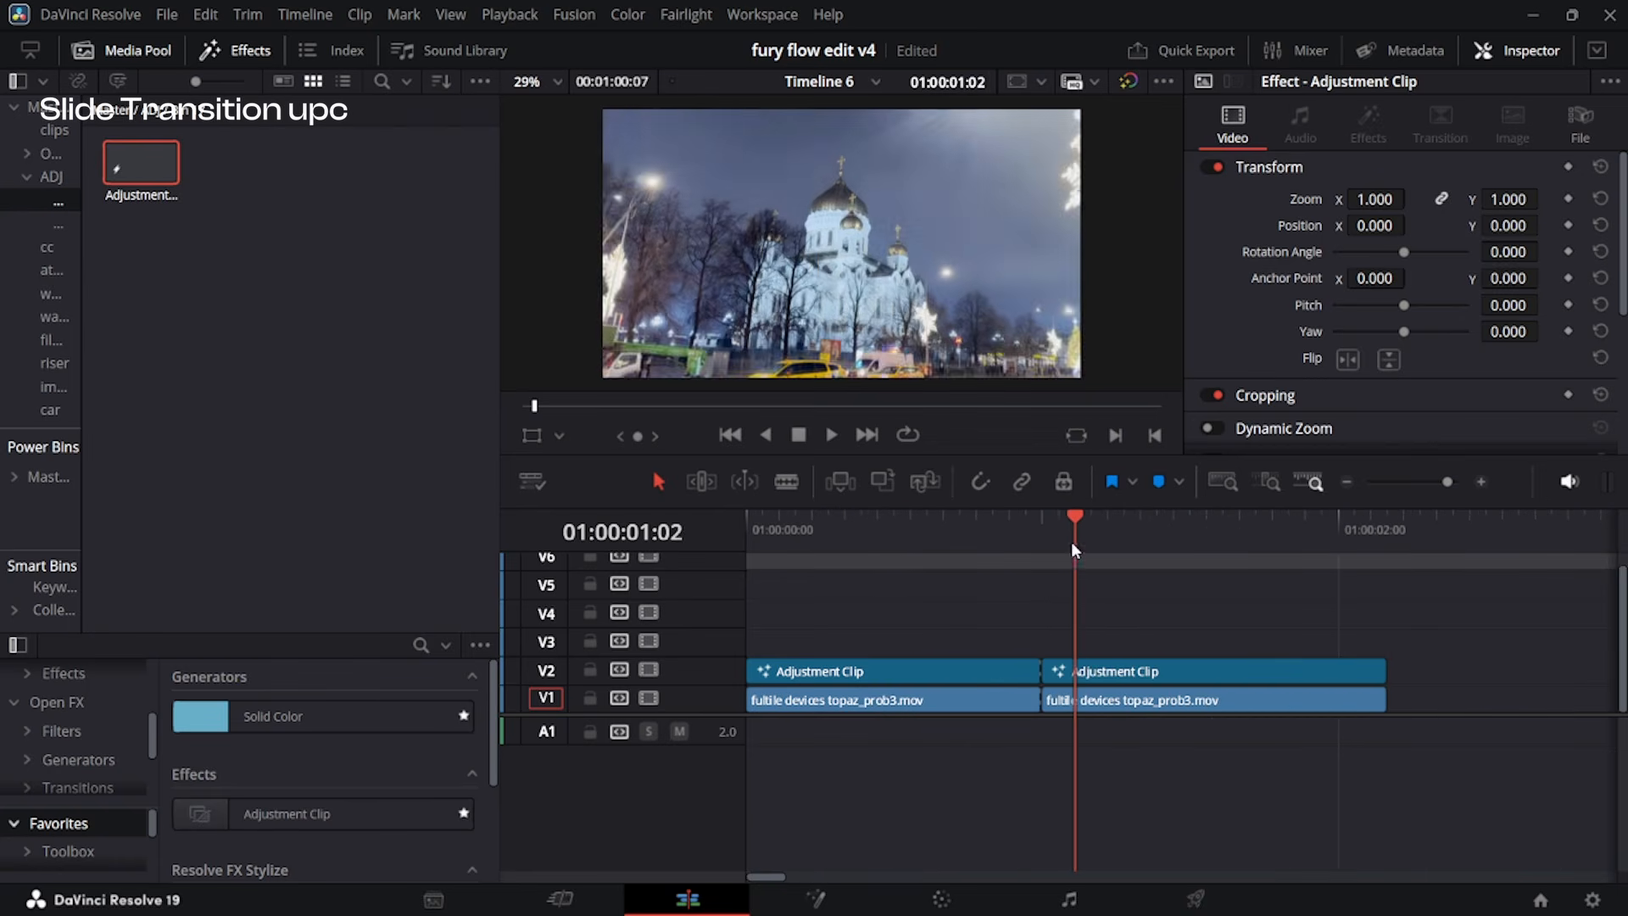
left_click_drag(1072, 543, 1081, 552)
left_click_drag(142, 204, 1235, 677)
Insert S_WarpPuddle in the V3 adjustment clip's Fusion composition, with Frequency 1.0 and Center at about X 0.497, Y 0.553.
key("shift+5")
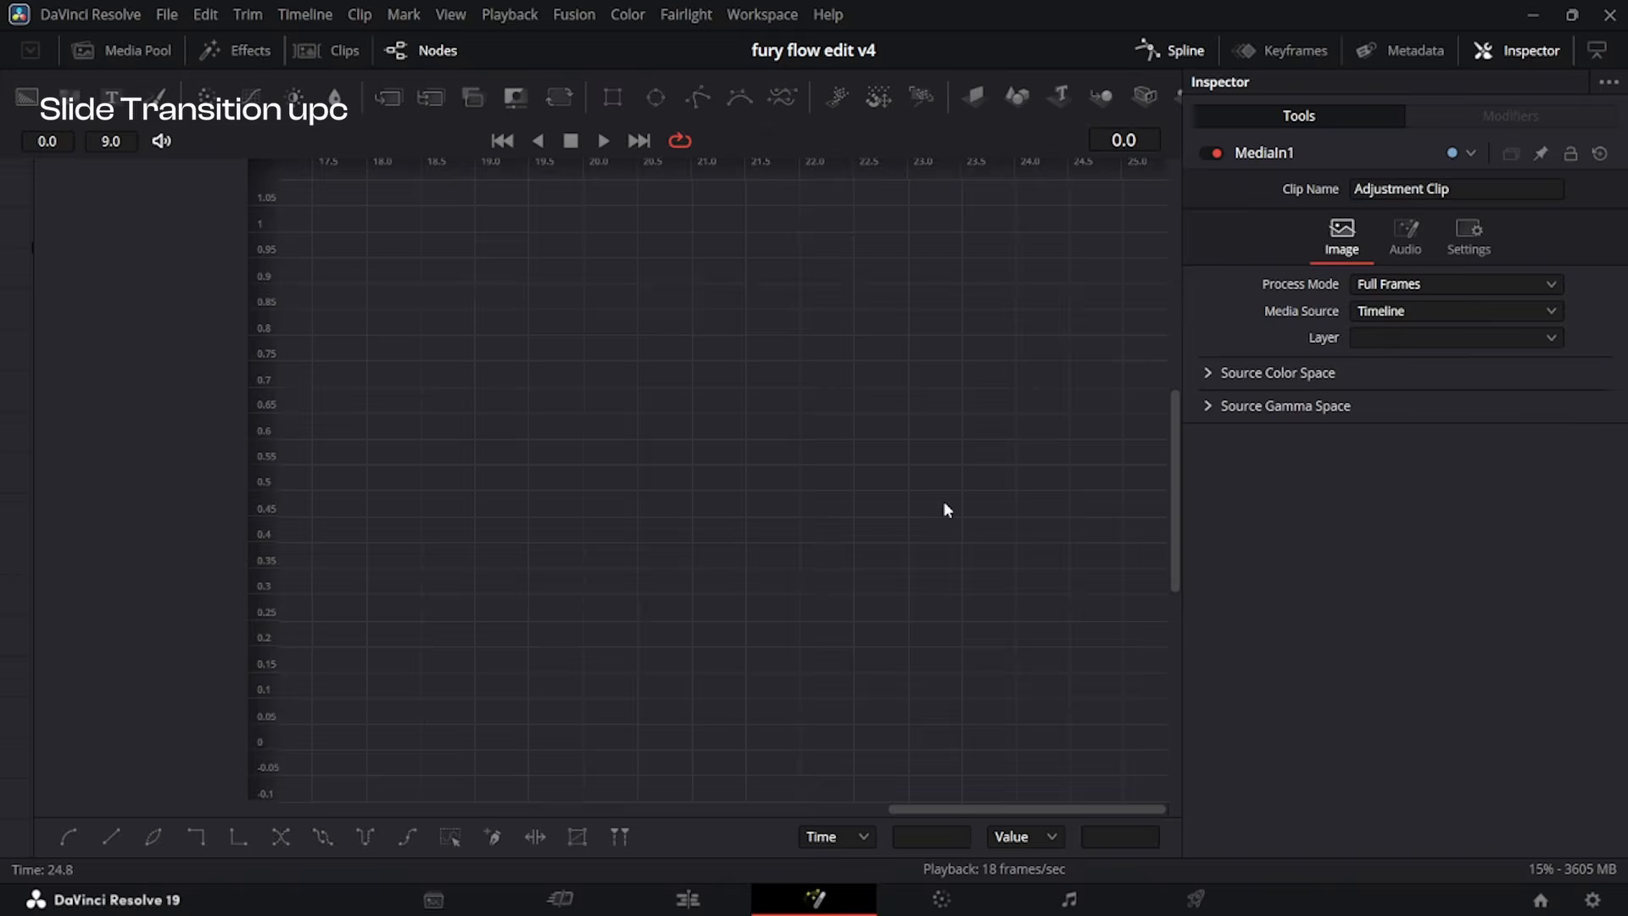
key("shift+space")
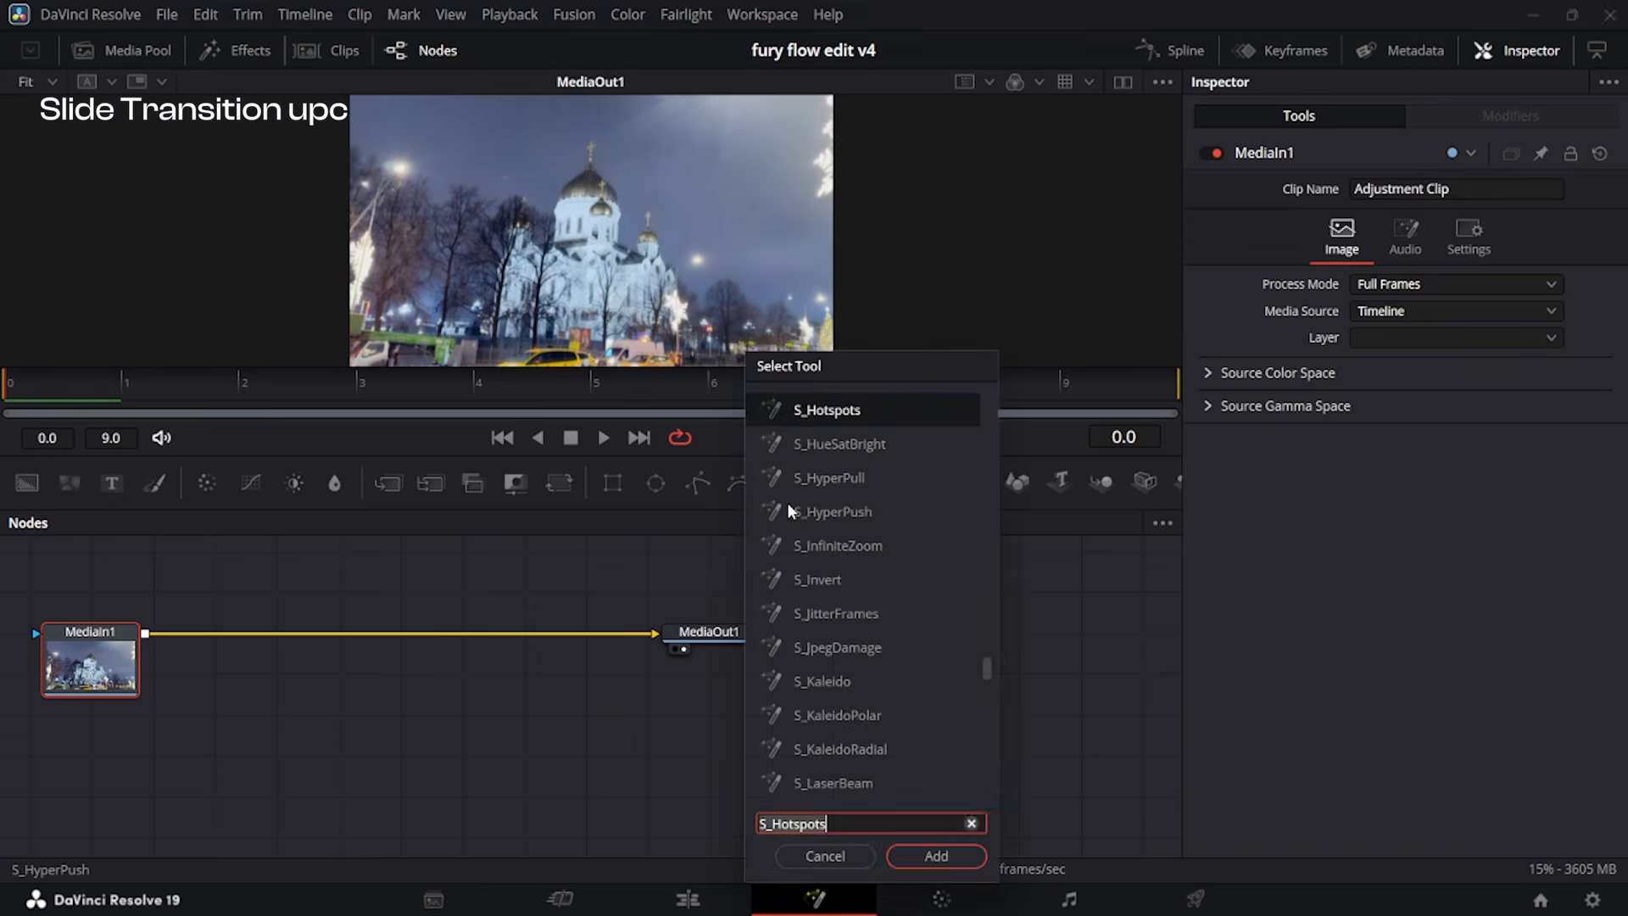
type("warp")
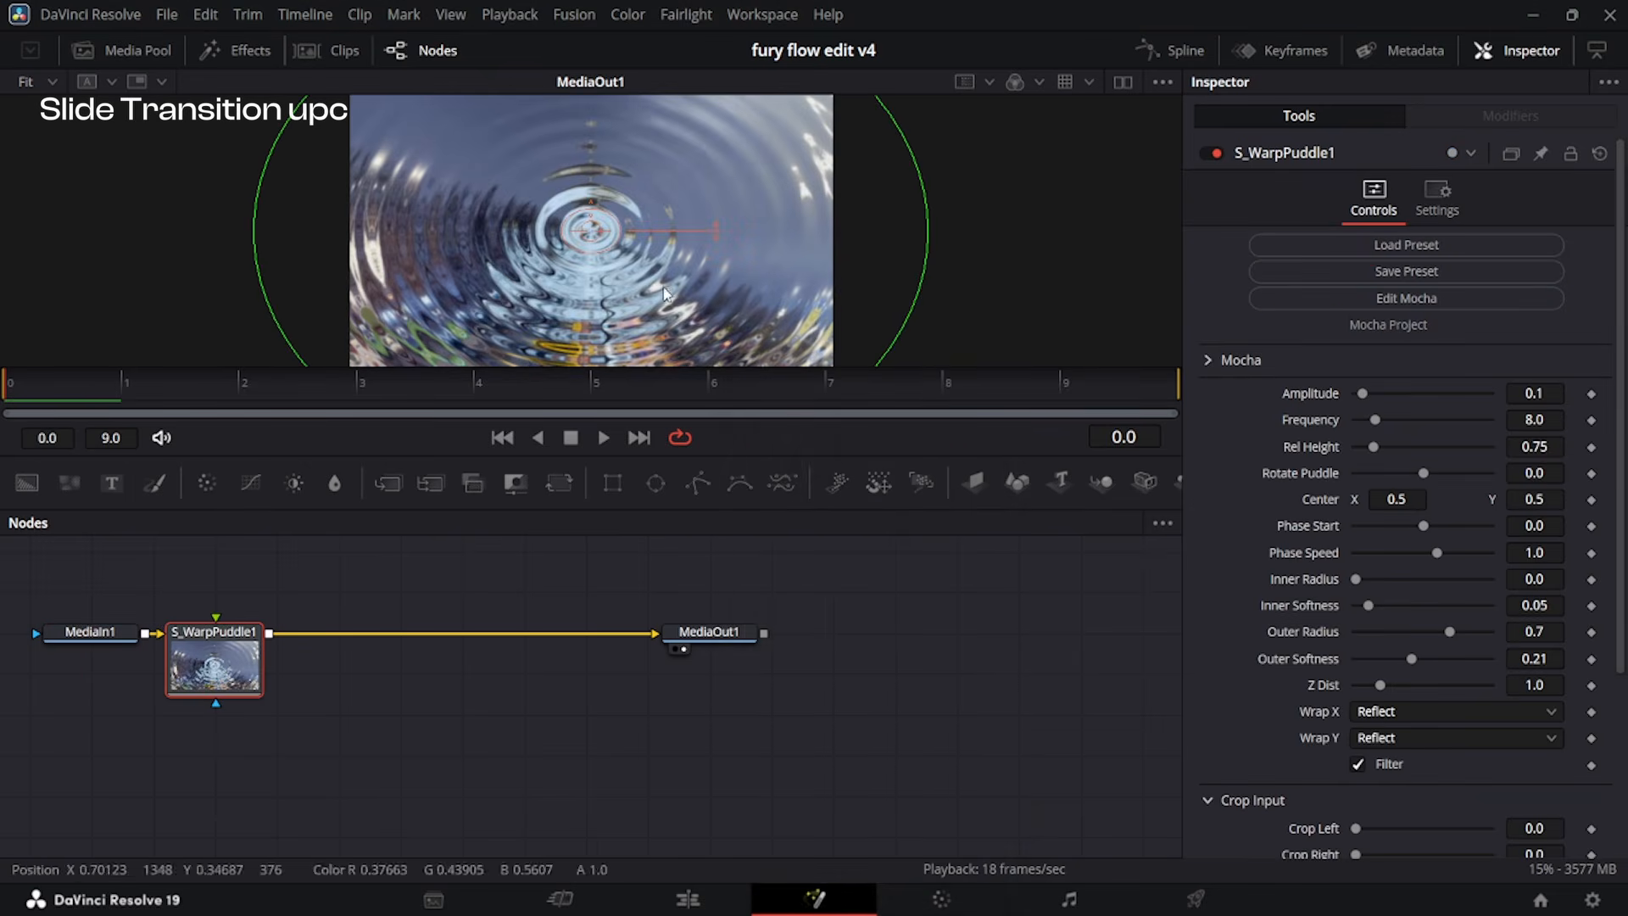
left_click_drag(709, 457, 708, 507)
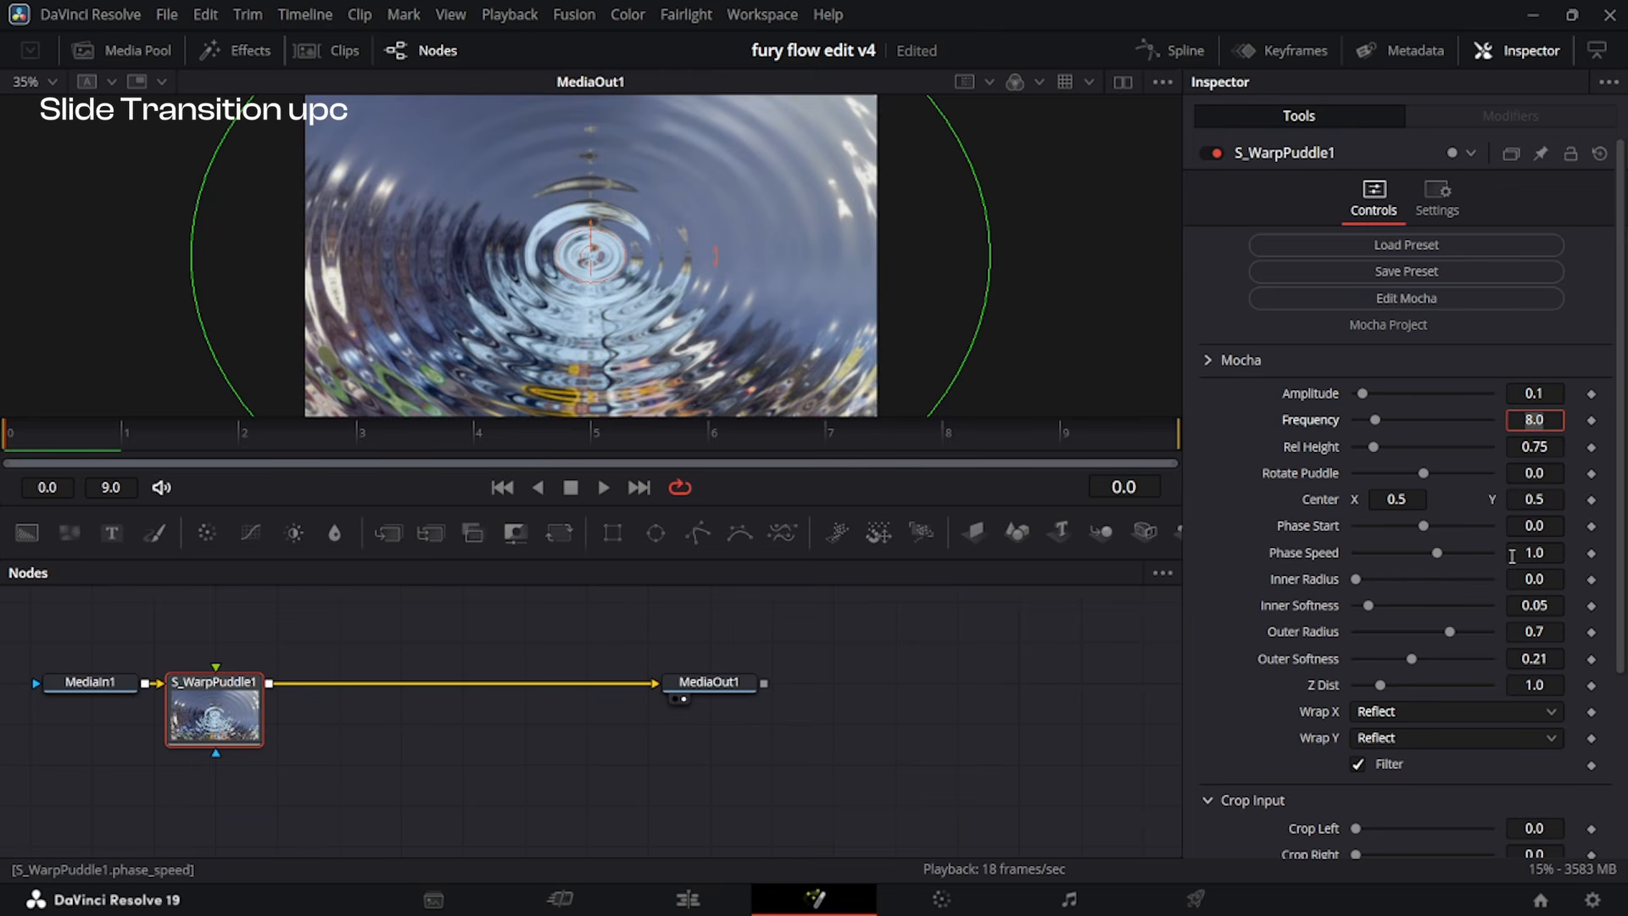
key("Tab")
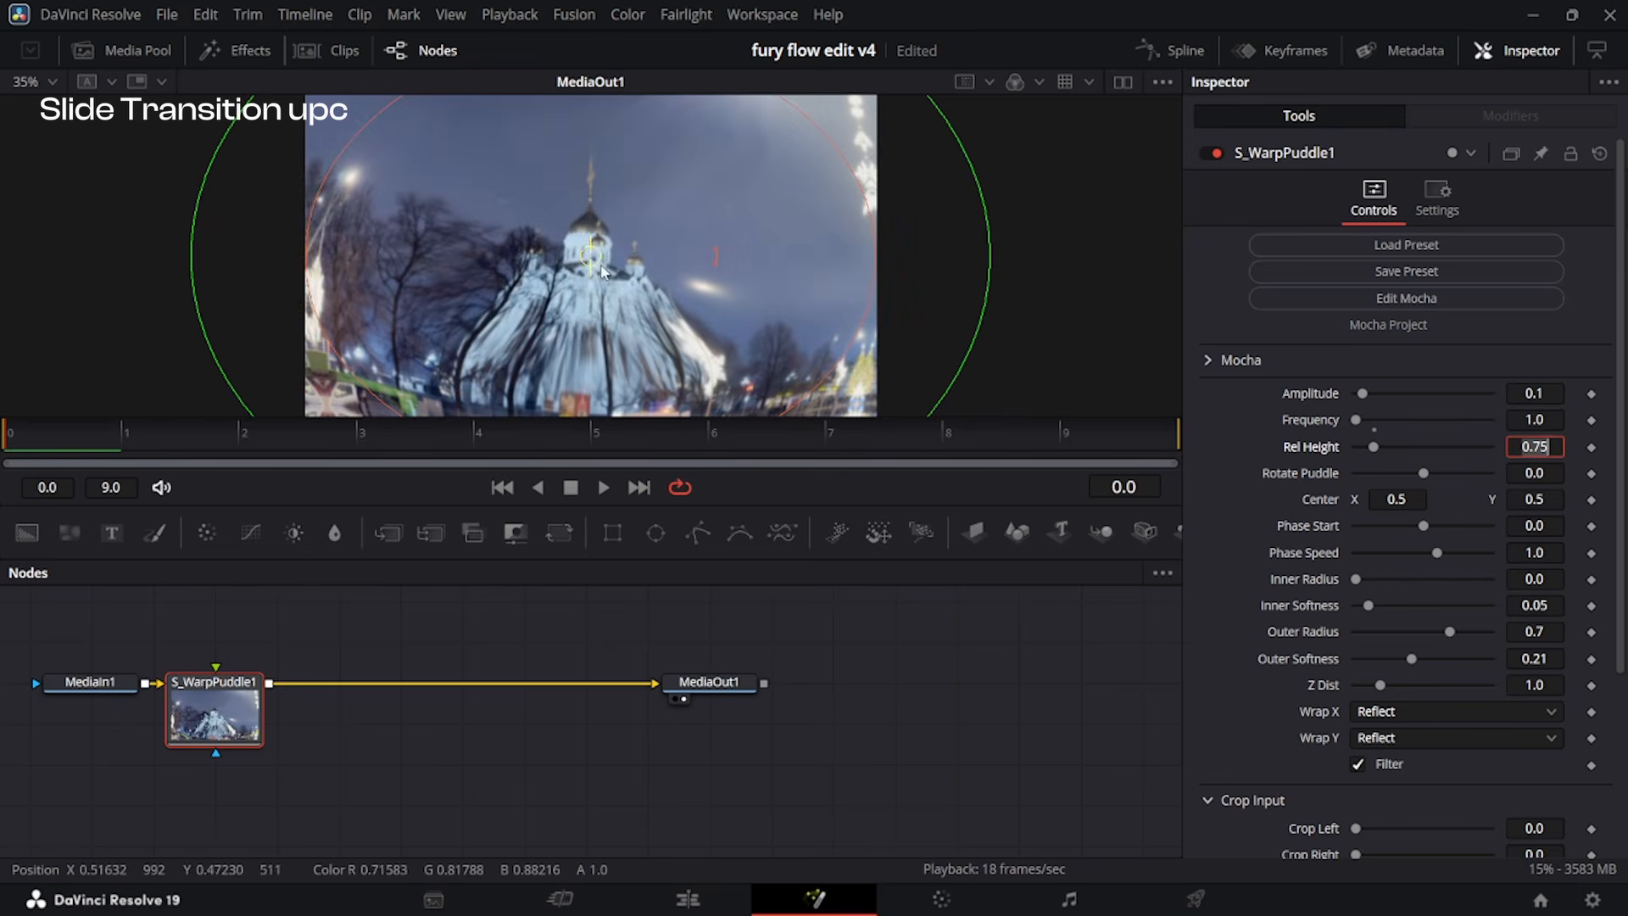
left_click_drag(591, 255, 594, 242)
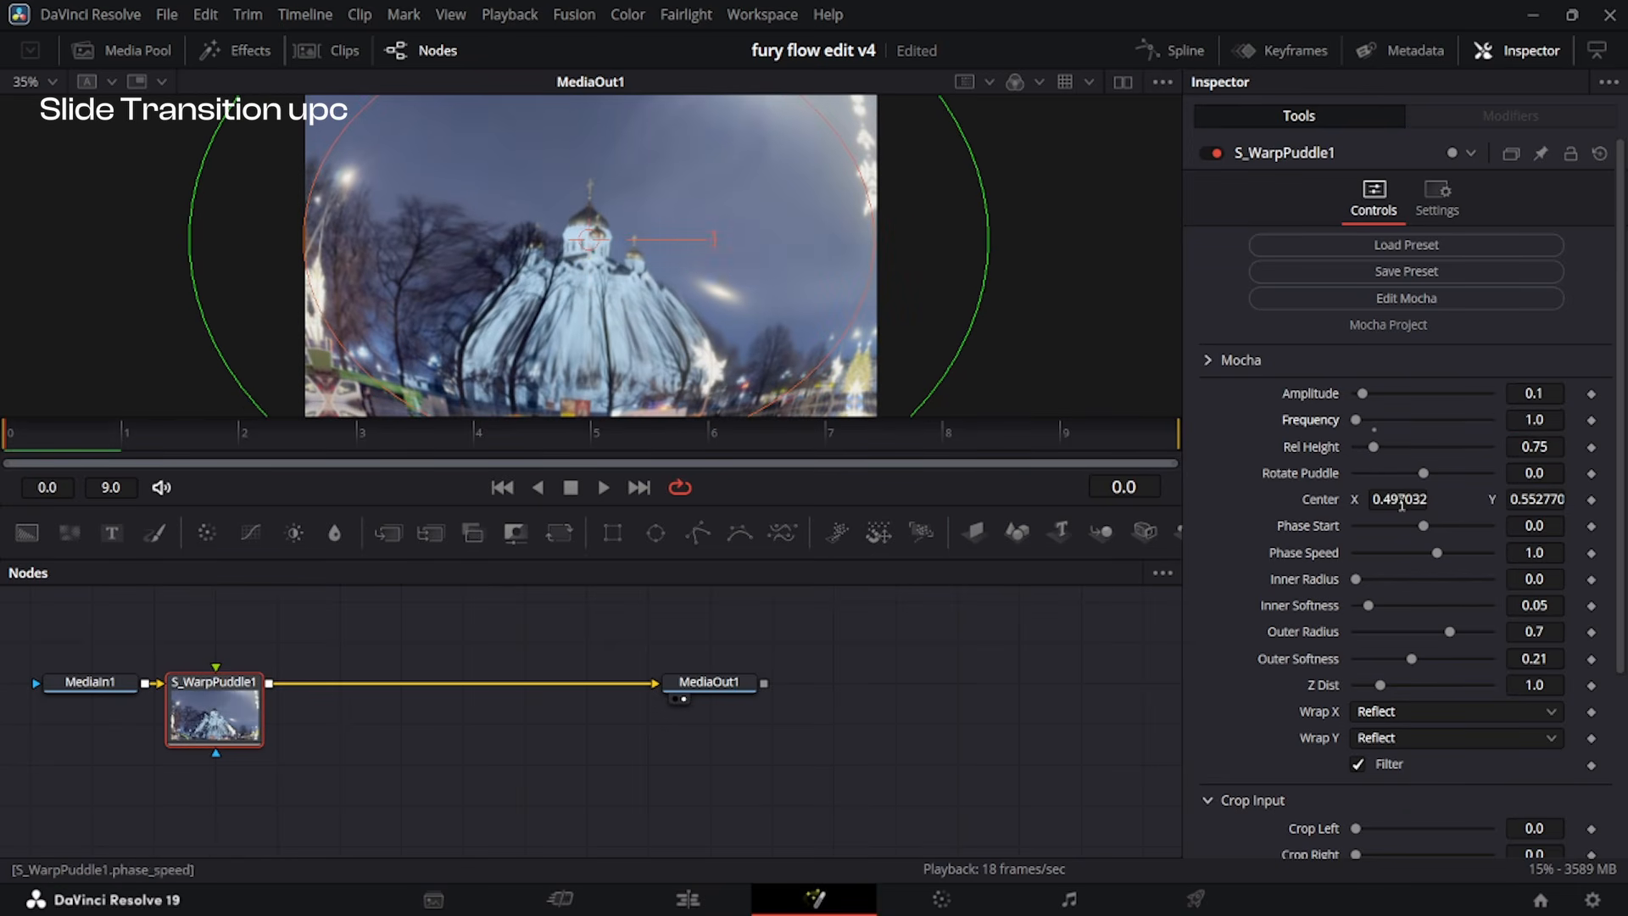
Keyframe the S_WarpPuddle Amplitude at 0.1 on frame 0 and 0.0 on frame 9.
left_click(1592, 394)
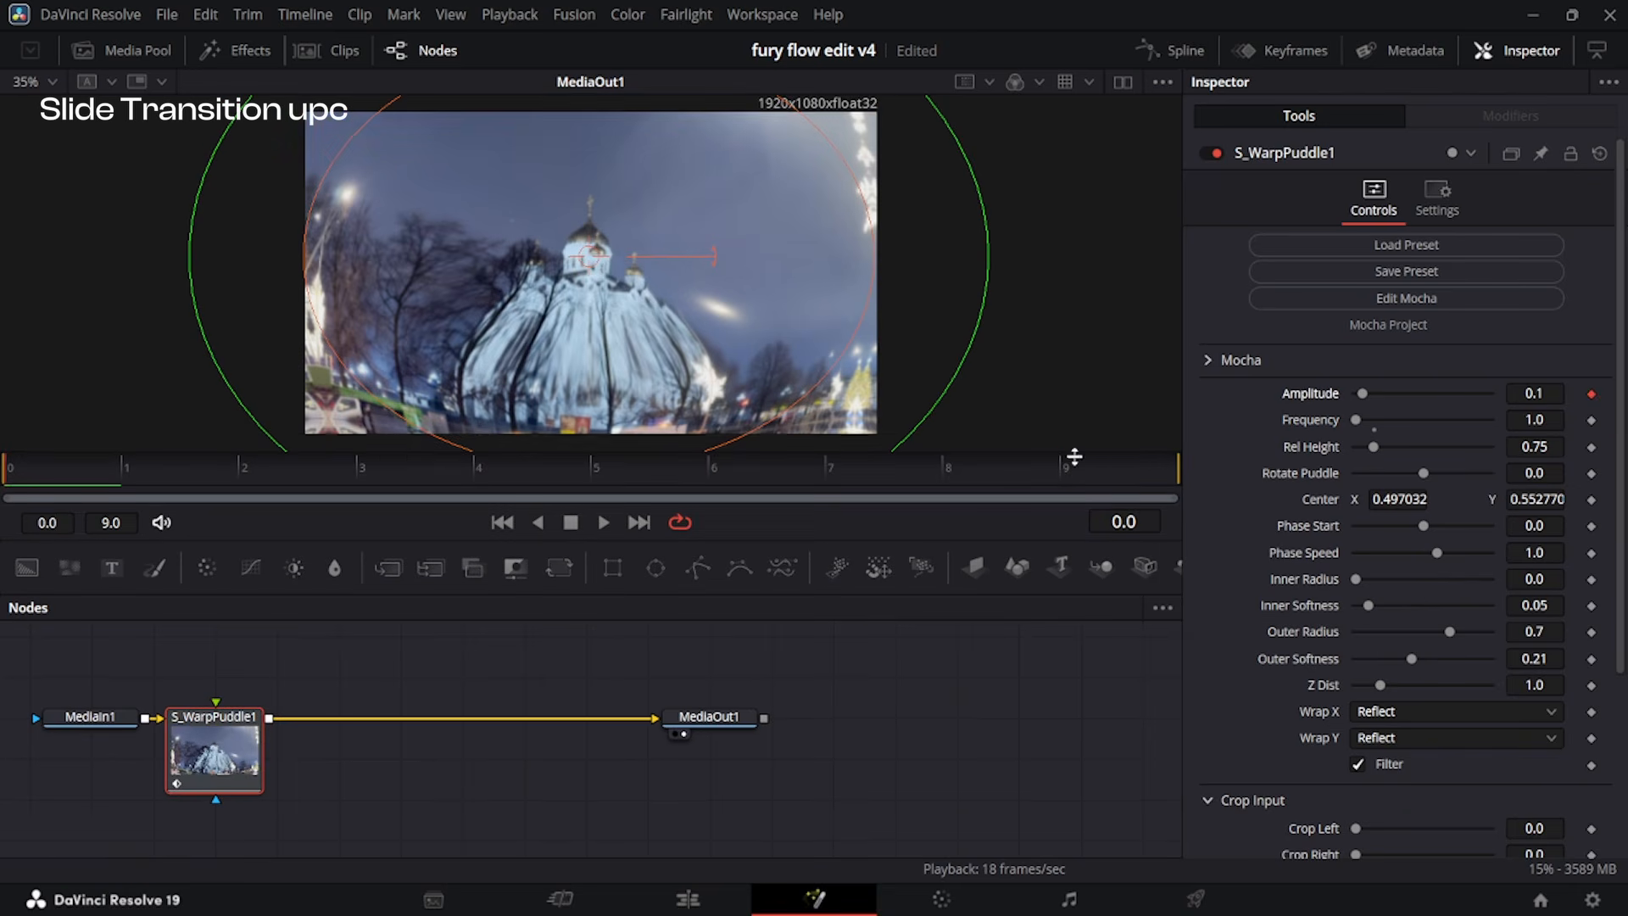
left_click(1062, 463)
left_click_drag(1377, 394, 1353, 395)
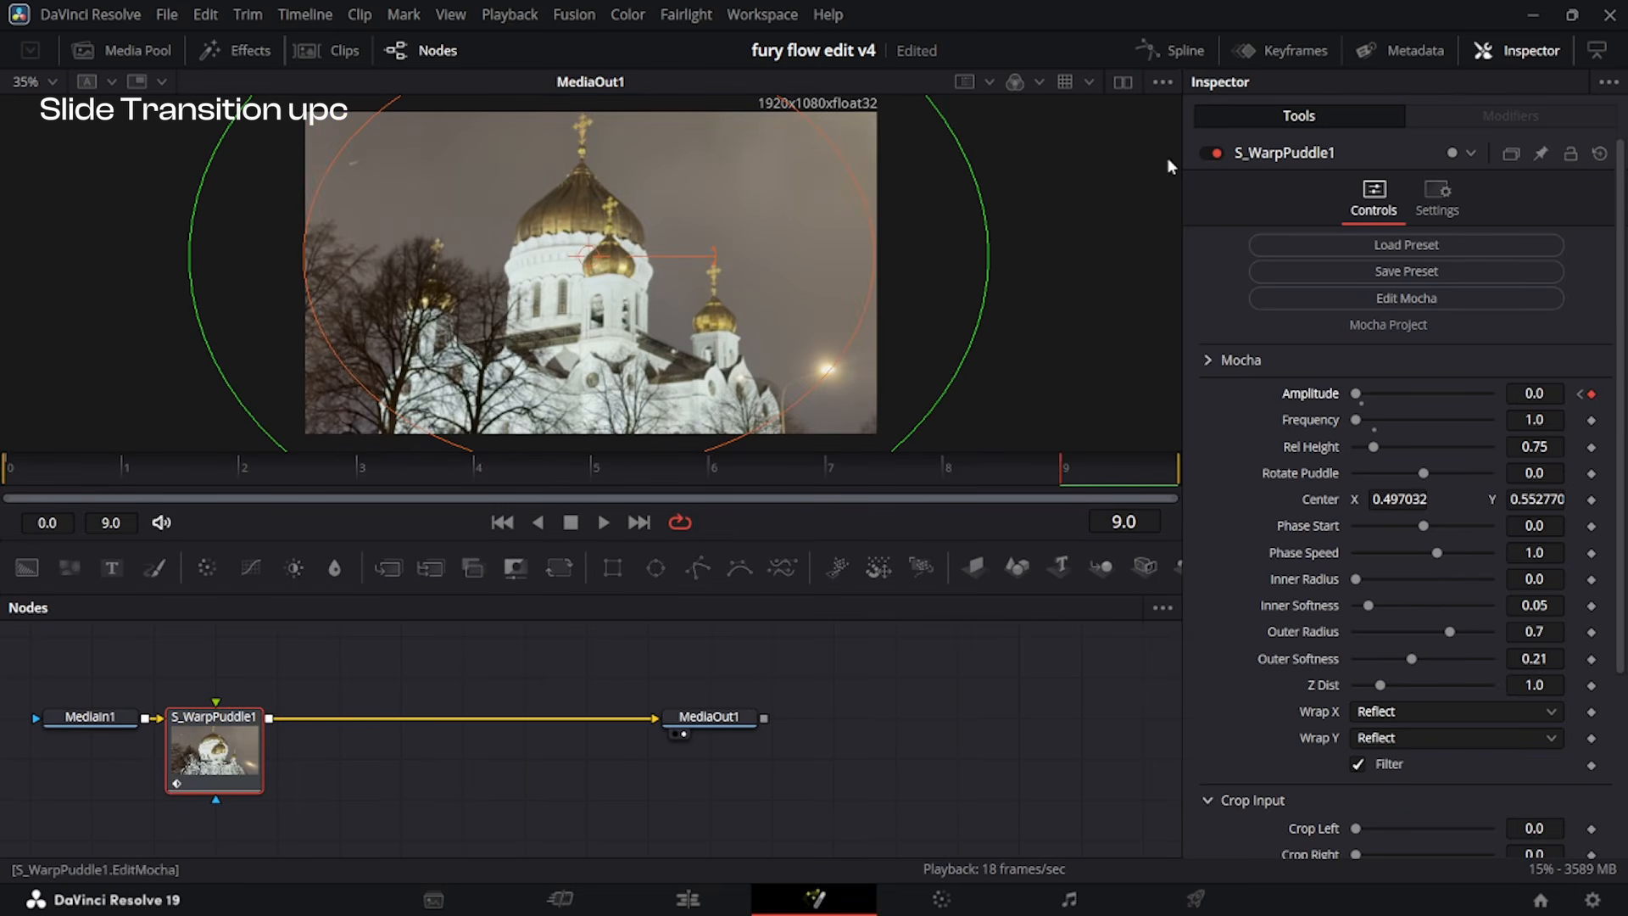
Smooth the Amplitude spline and reshape it to fall steeply from frame 0 and flatten towards frame 9, and return to the edit timeline.
left_click(1172, 50)
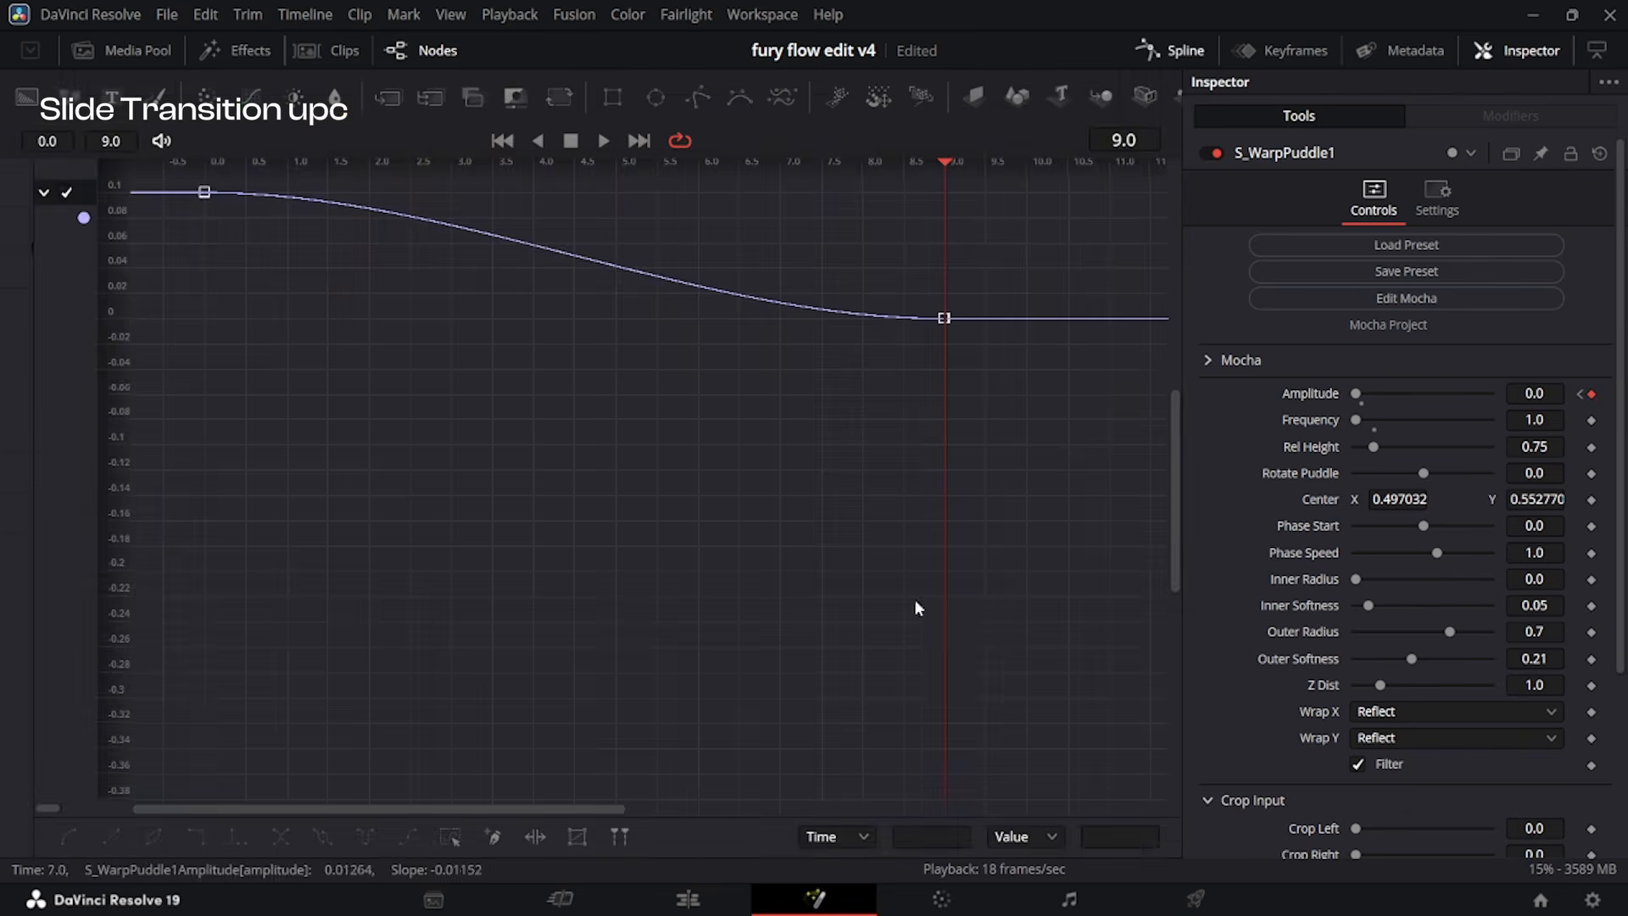
key("ctrl+a")
key("ctrl+f")
left_click_drag(506, 232, 331, 560)
left_click_drag(801, 752, 282, 733)
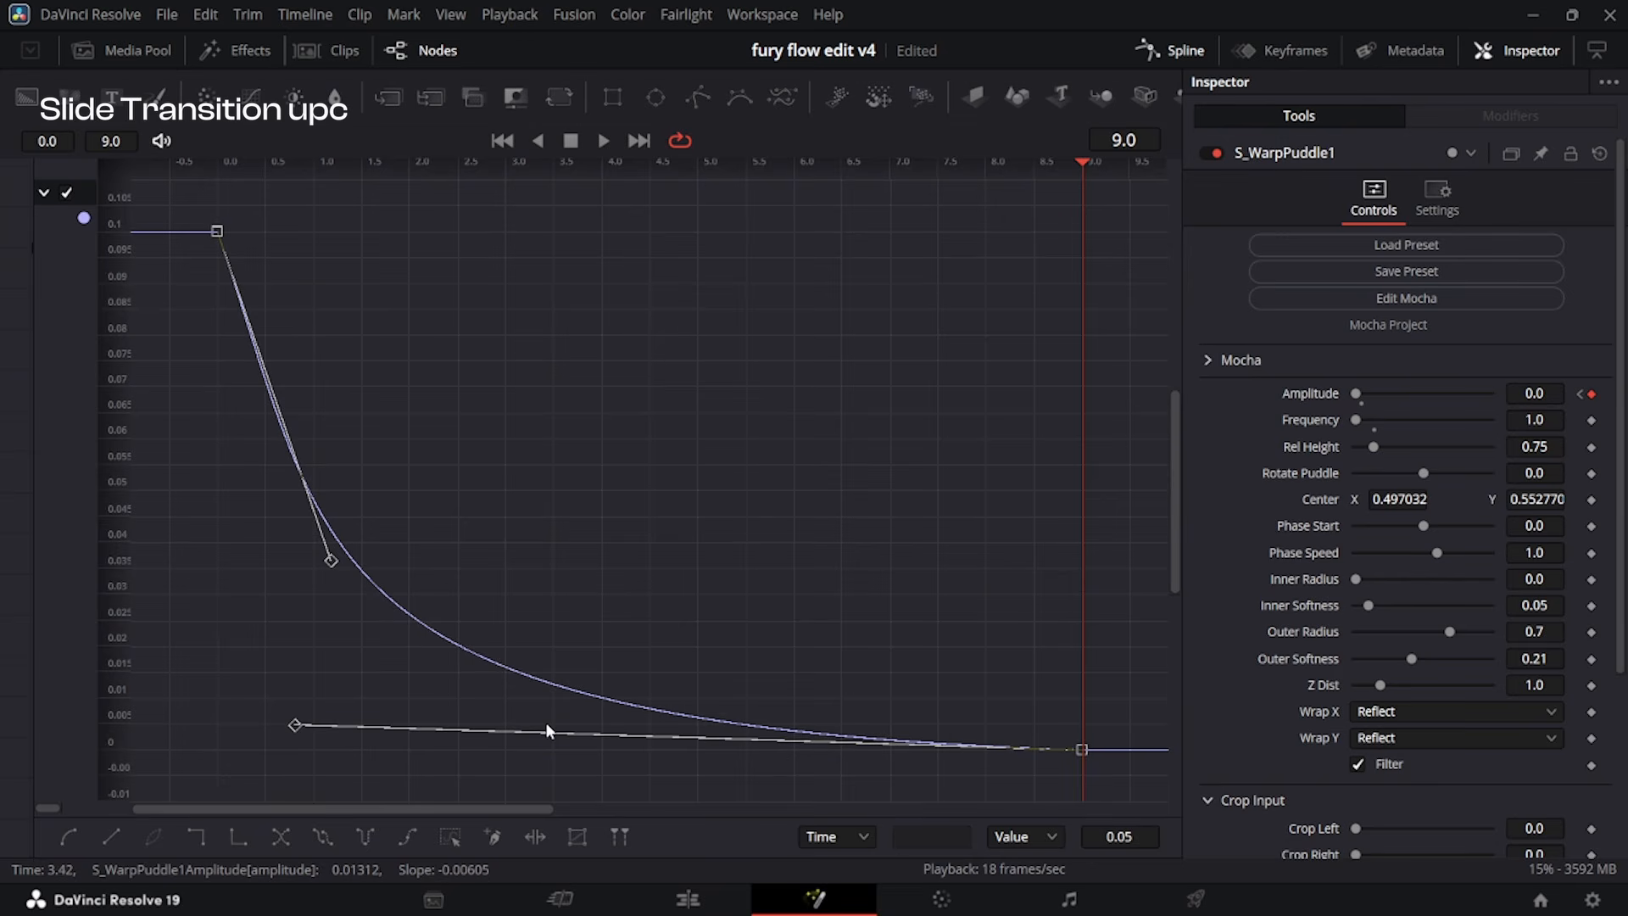
left_click(688, 899)
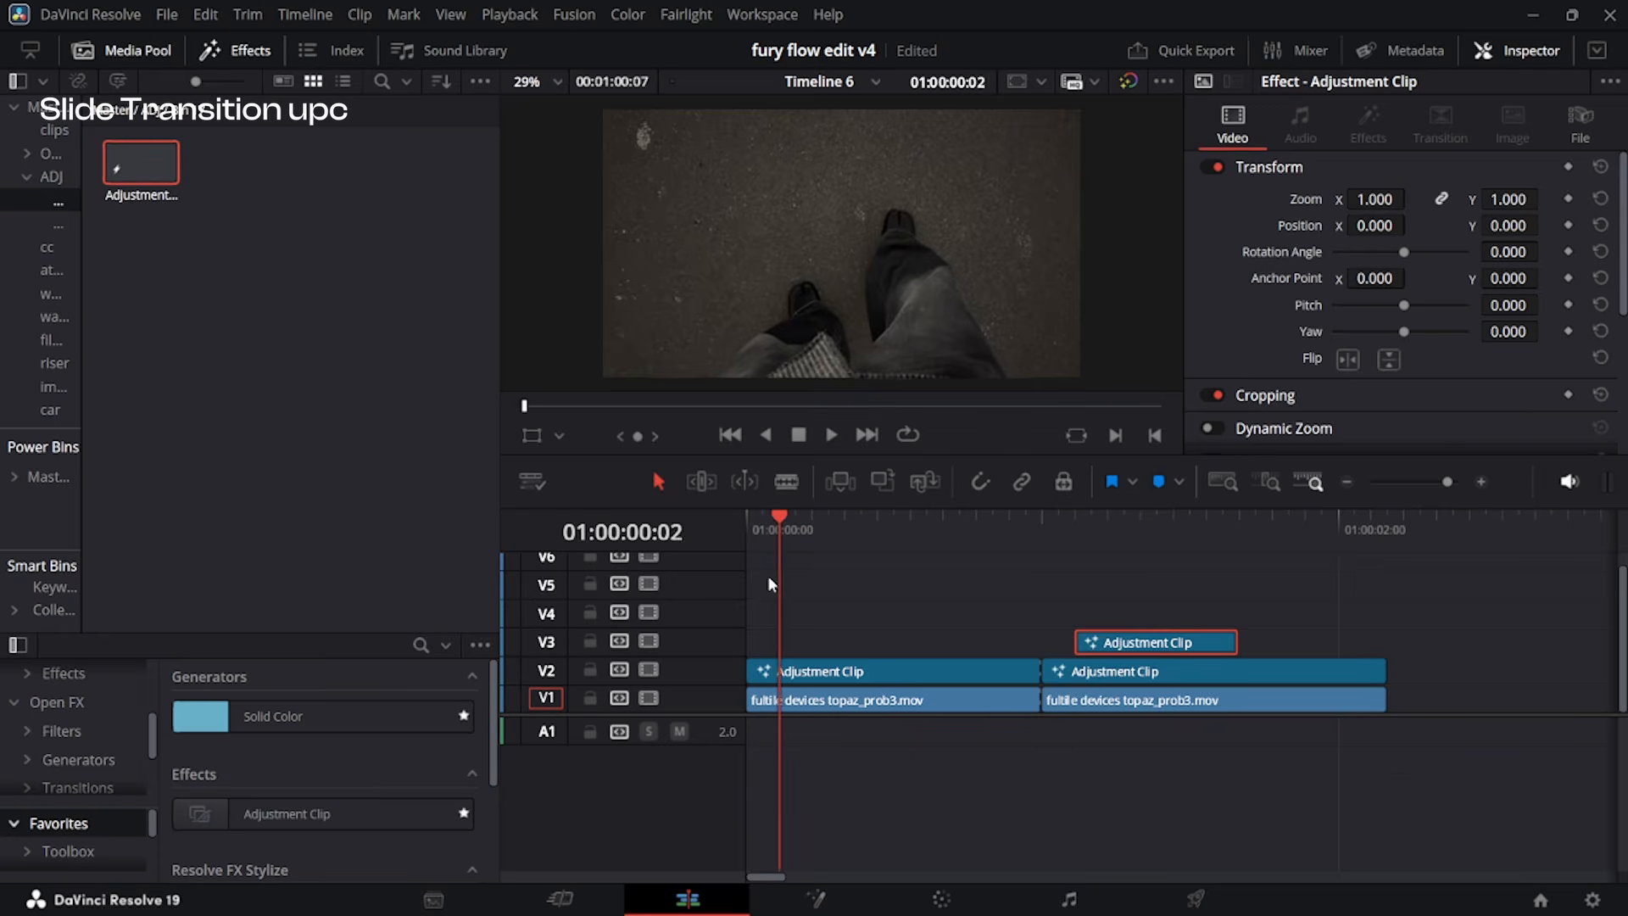
Play the upward transition several times to check the warp after the cut.
key("space")
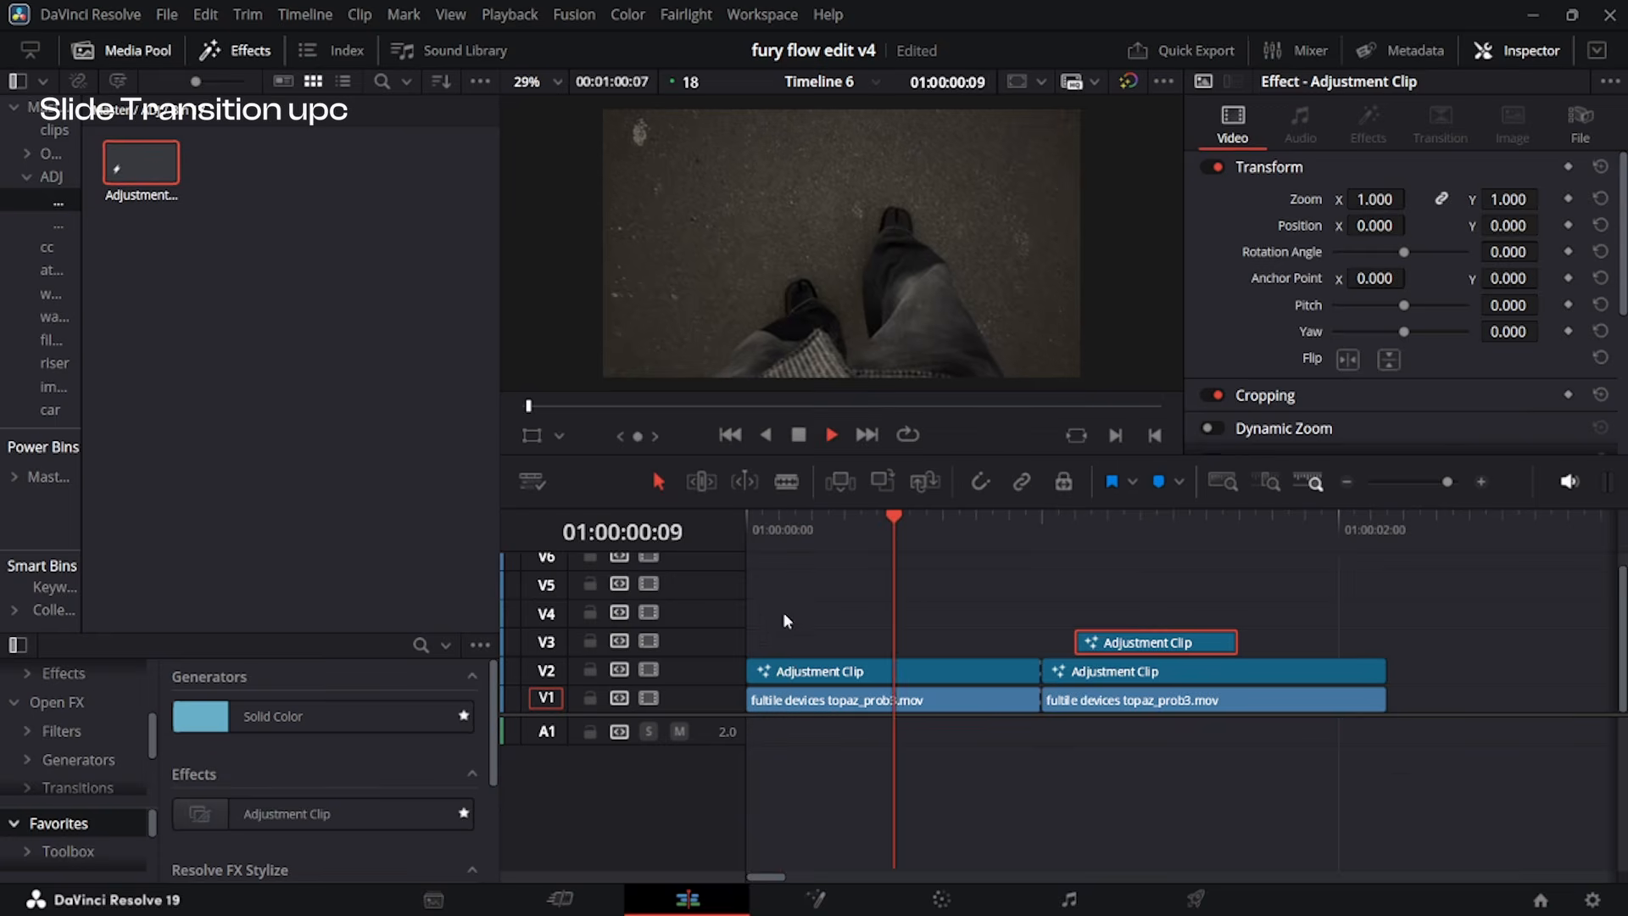
left_click(943, 508)
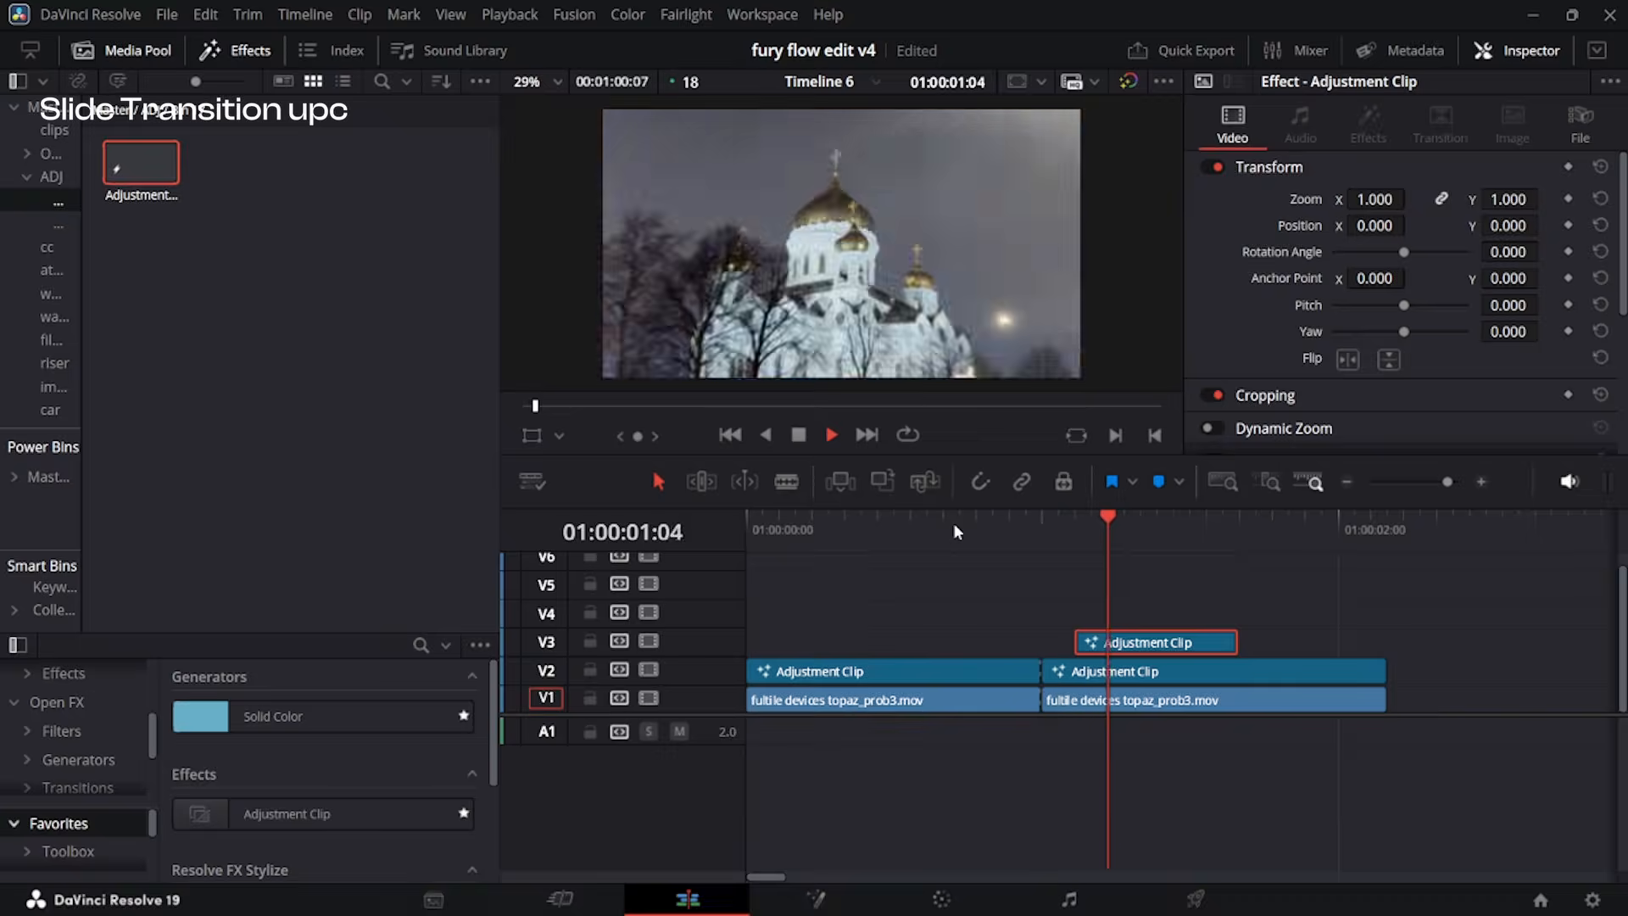
left_click_drag(953, 523, 1006, 555)
left_click(1049, 540)
key("space")
key("space")
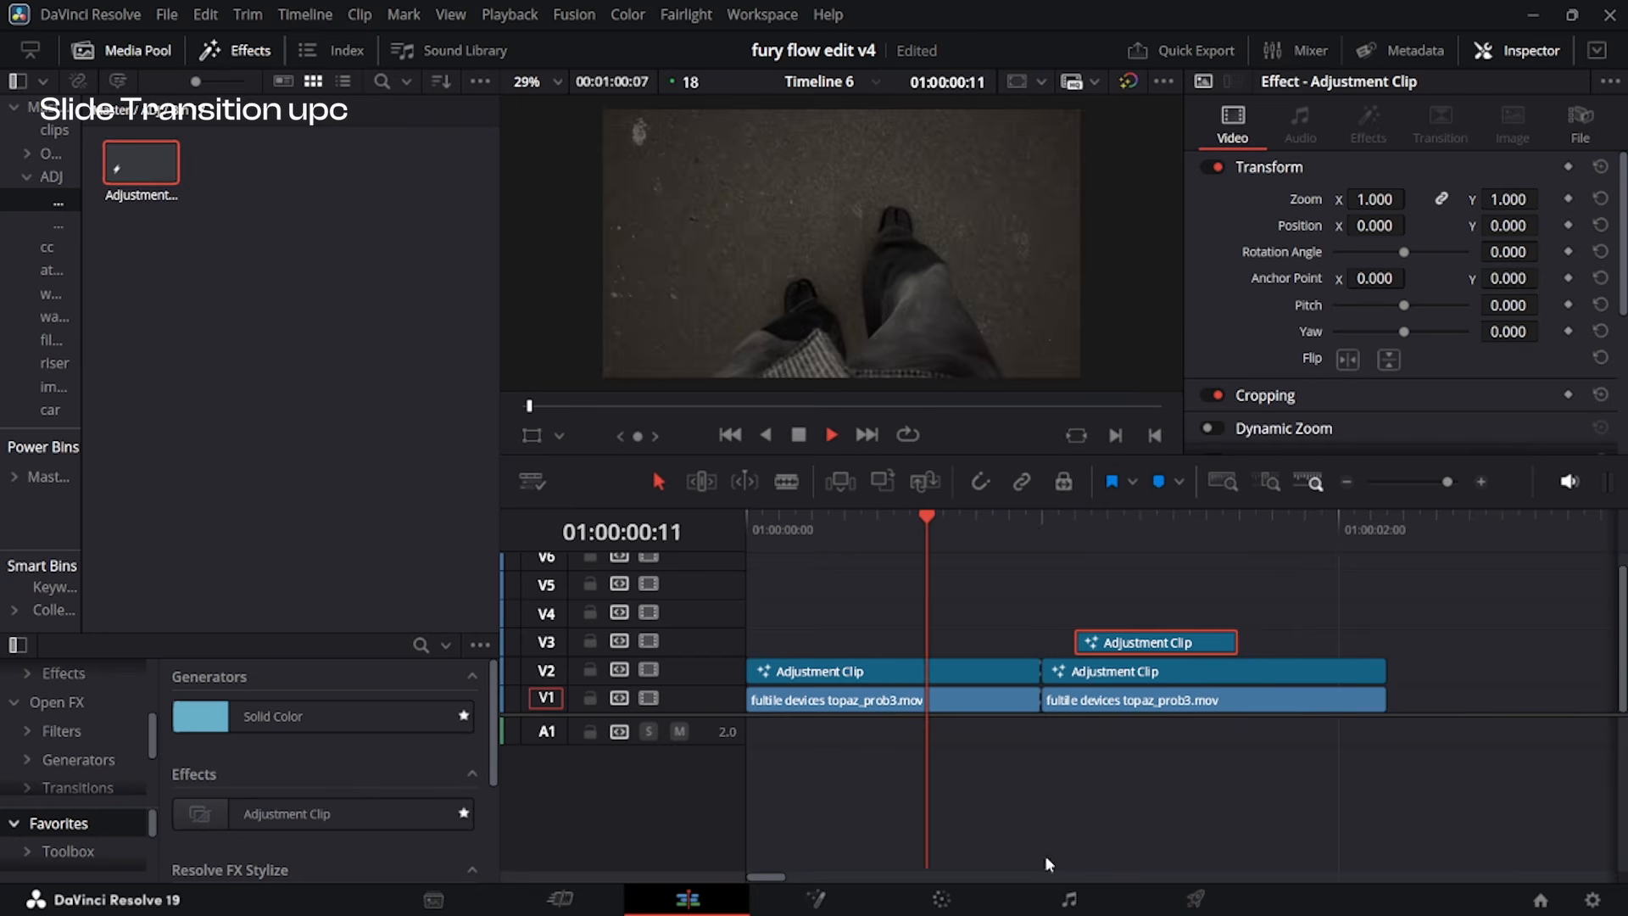
key("space")
Place a one-frame adjustment clip on V3 just before the cut and add a Directional Blur with Length 0.1 and Angle -268.7.
left_click_drag(138, 165, 1027, 653)
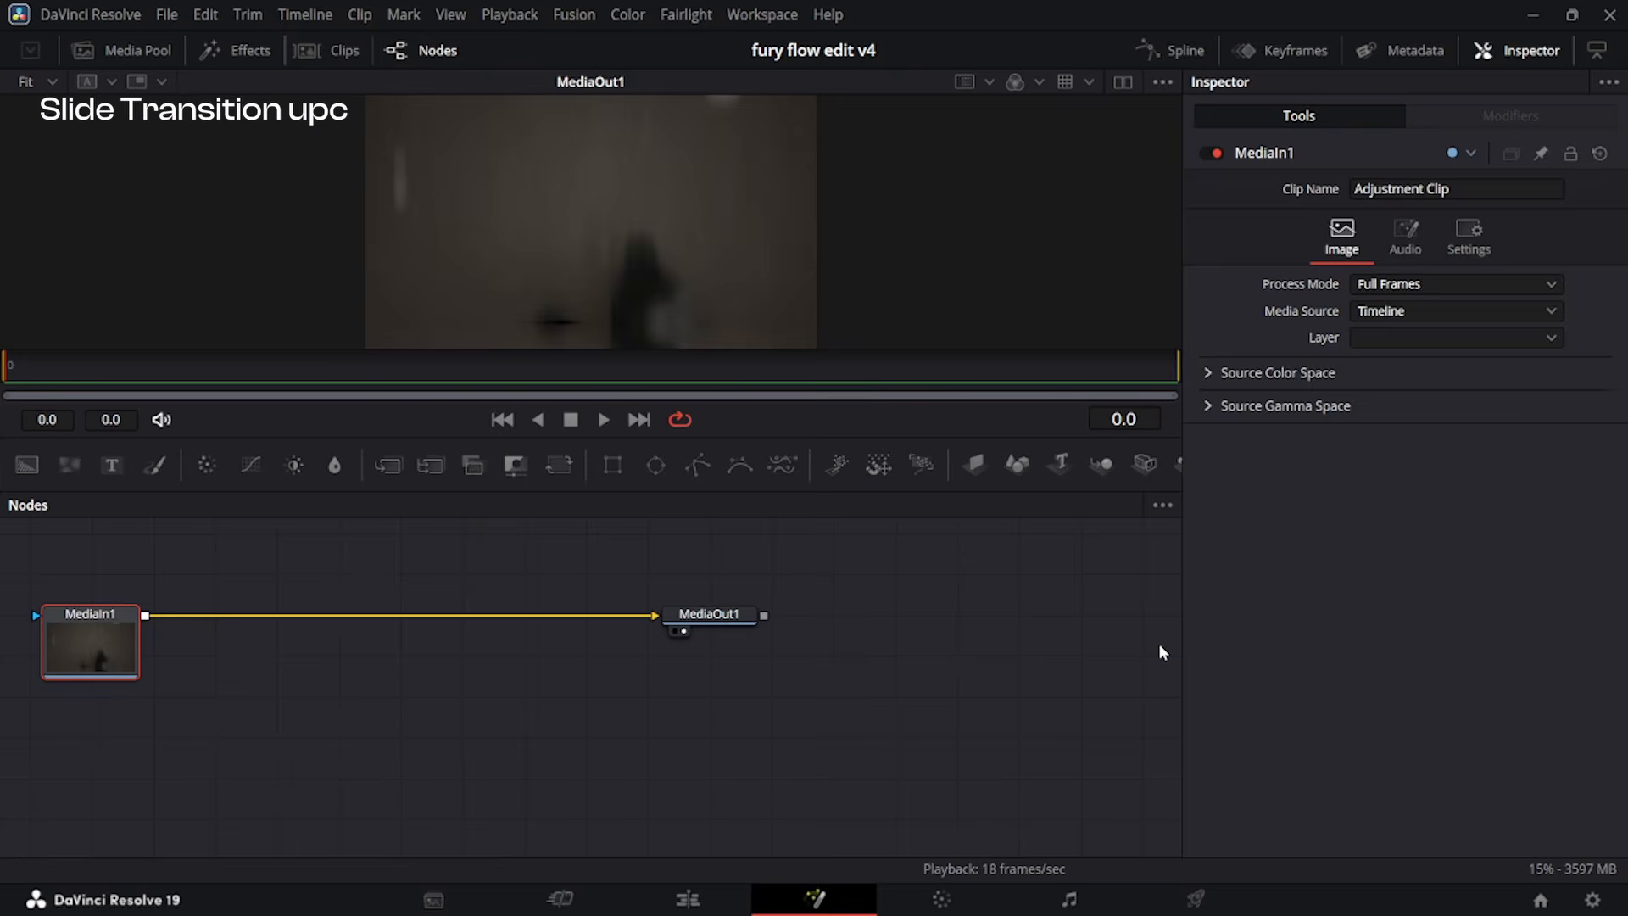
key("shift+space")
type("dire")
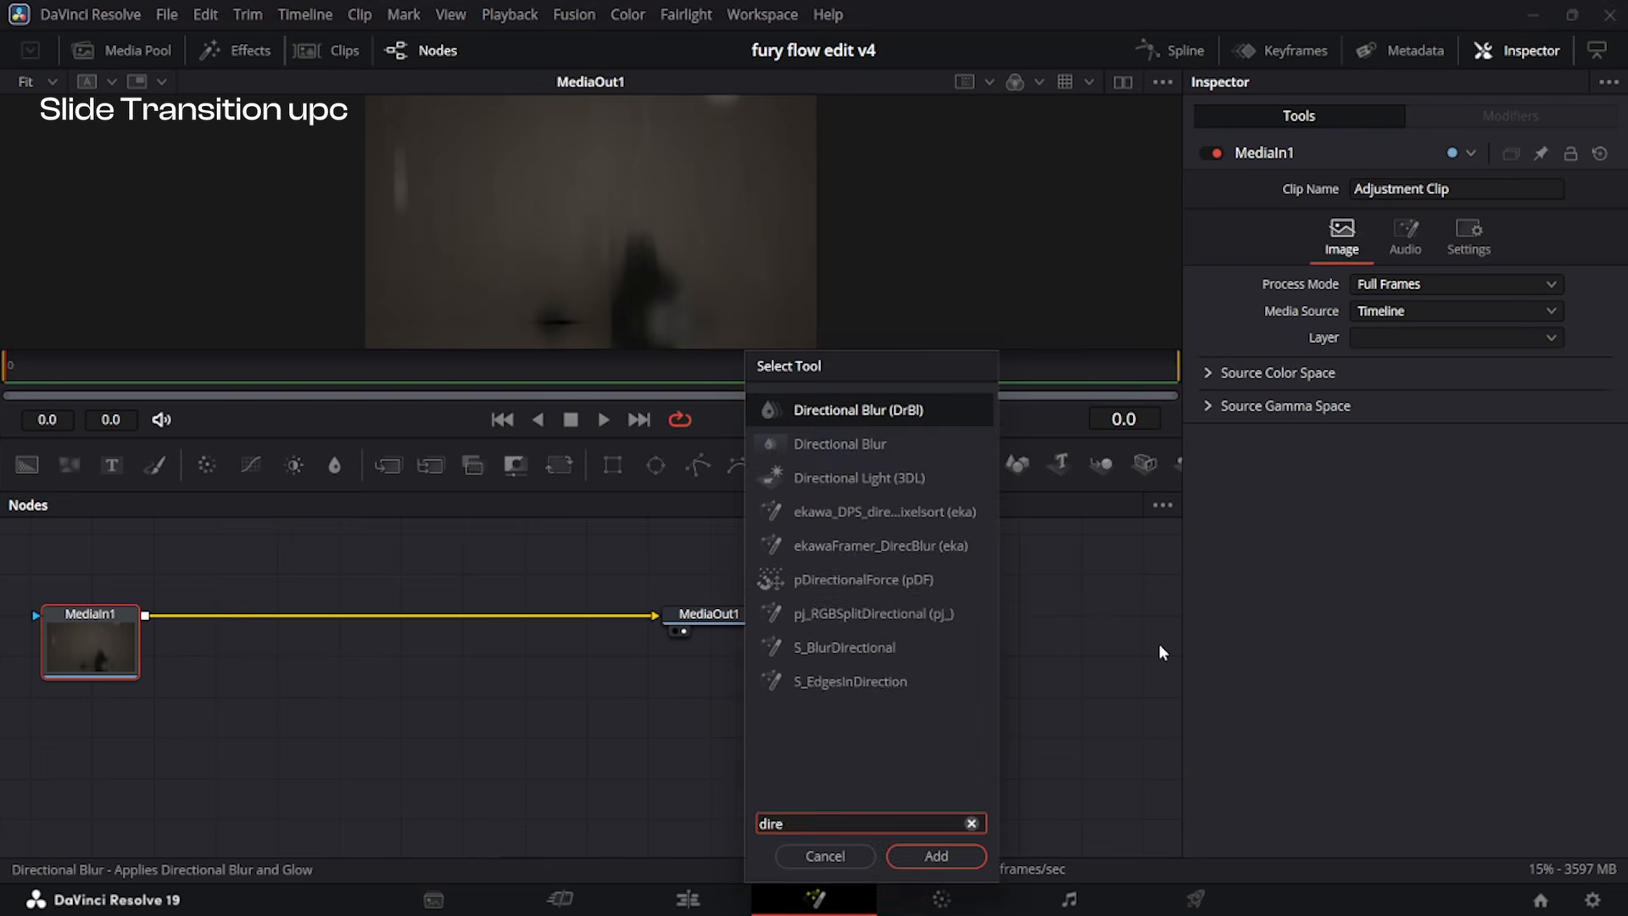
key("Return")
left_click_drag(1425, 299, 1353, 315)
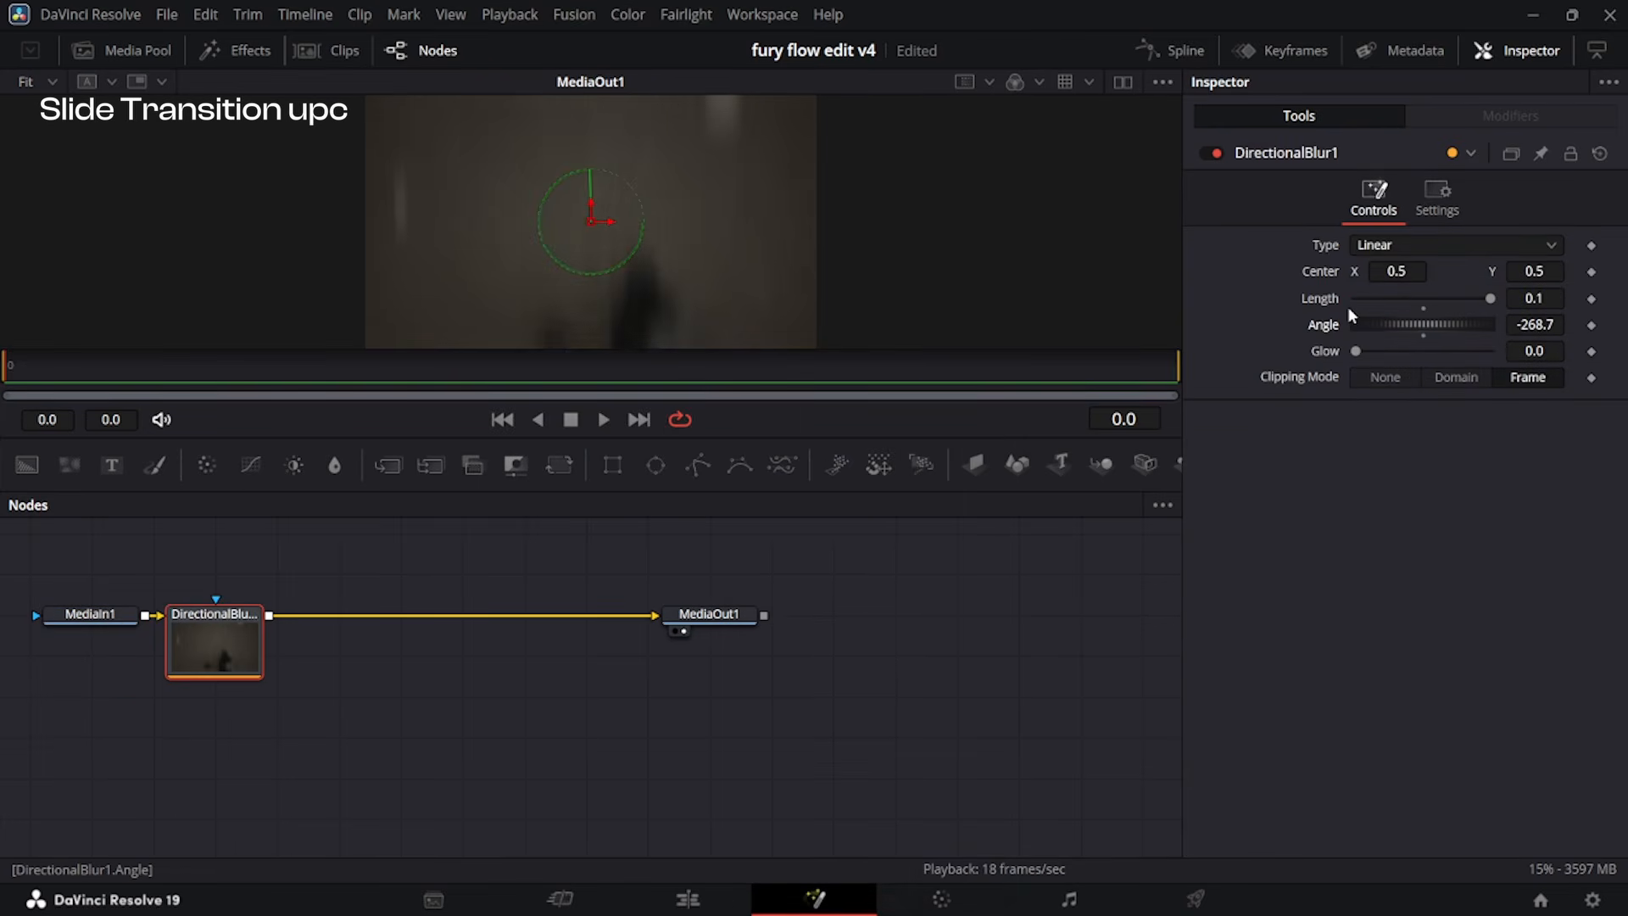
Duplicate the directional-blur adjustment clip onto V3 directly after the cut and play the transition through.
key("shift+4")
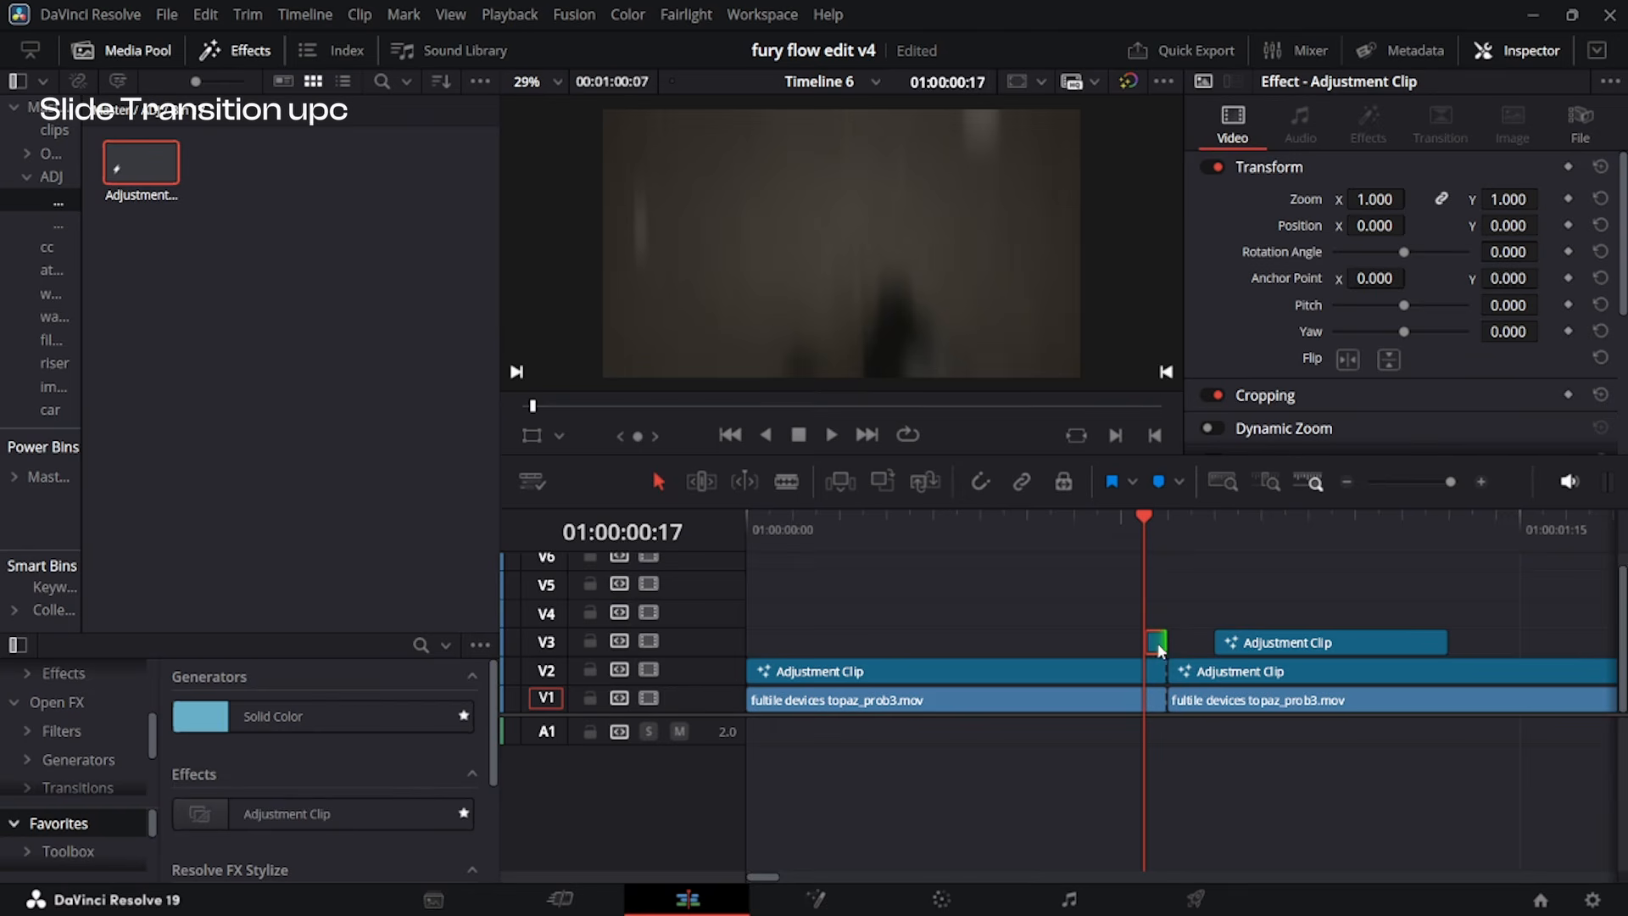
left_click_drag(1181, 643, 1189, 645)
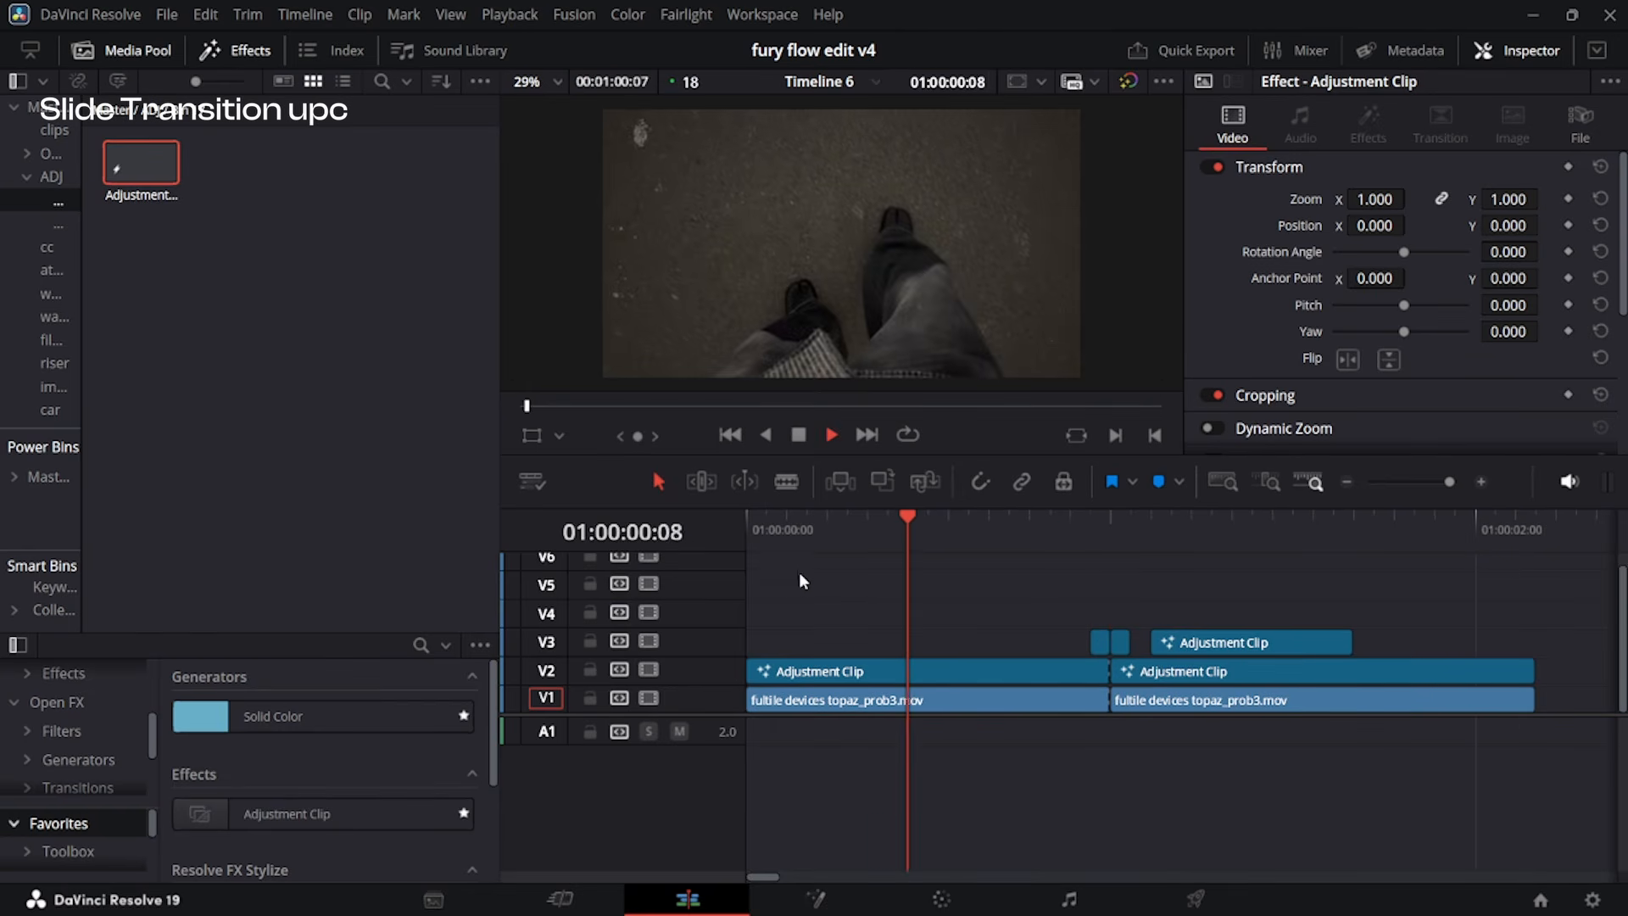
key("space")
scroll(1021, 558, "down", 1)
left_click(896, 520)
key("space")
key("space")
scroll(1056, 611, "down", 1)
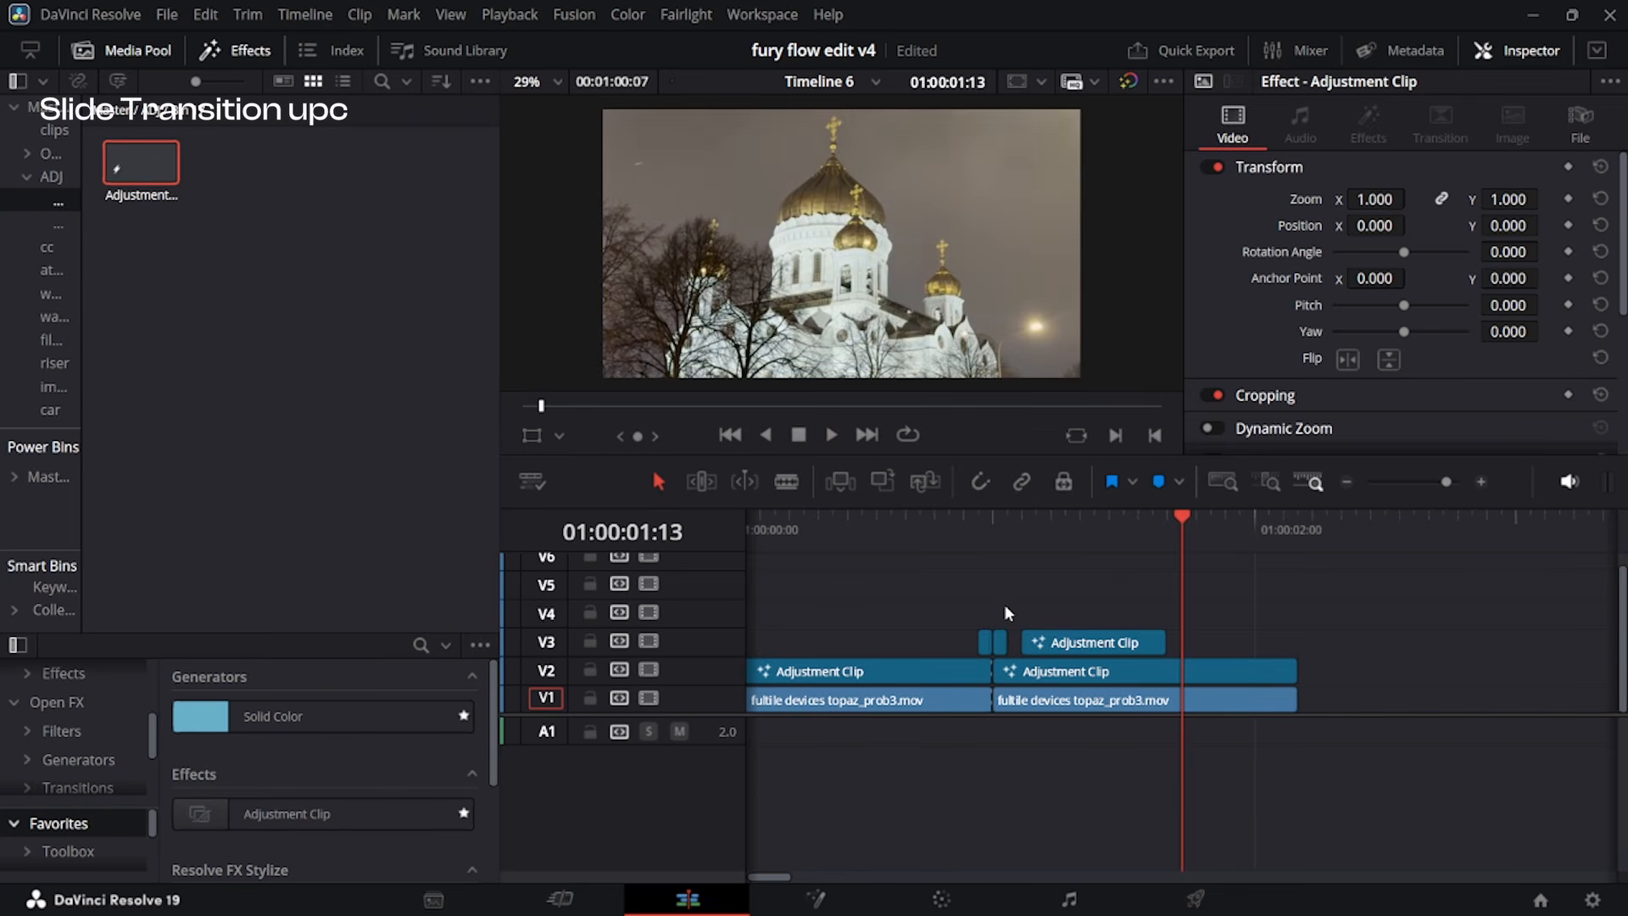
Place an adjustment clip on V5 and extend it to span both video clips, with the playhead at the cut.
left_click_drag(127, 165, 745, 592)
left_click_drag(807, 586, 1315, 622)
left_click(1097, 582)
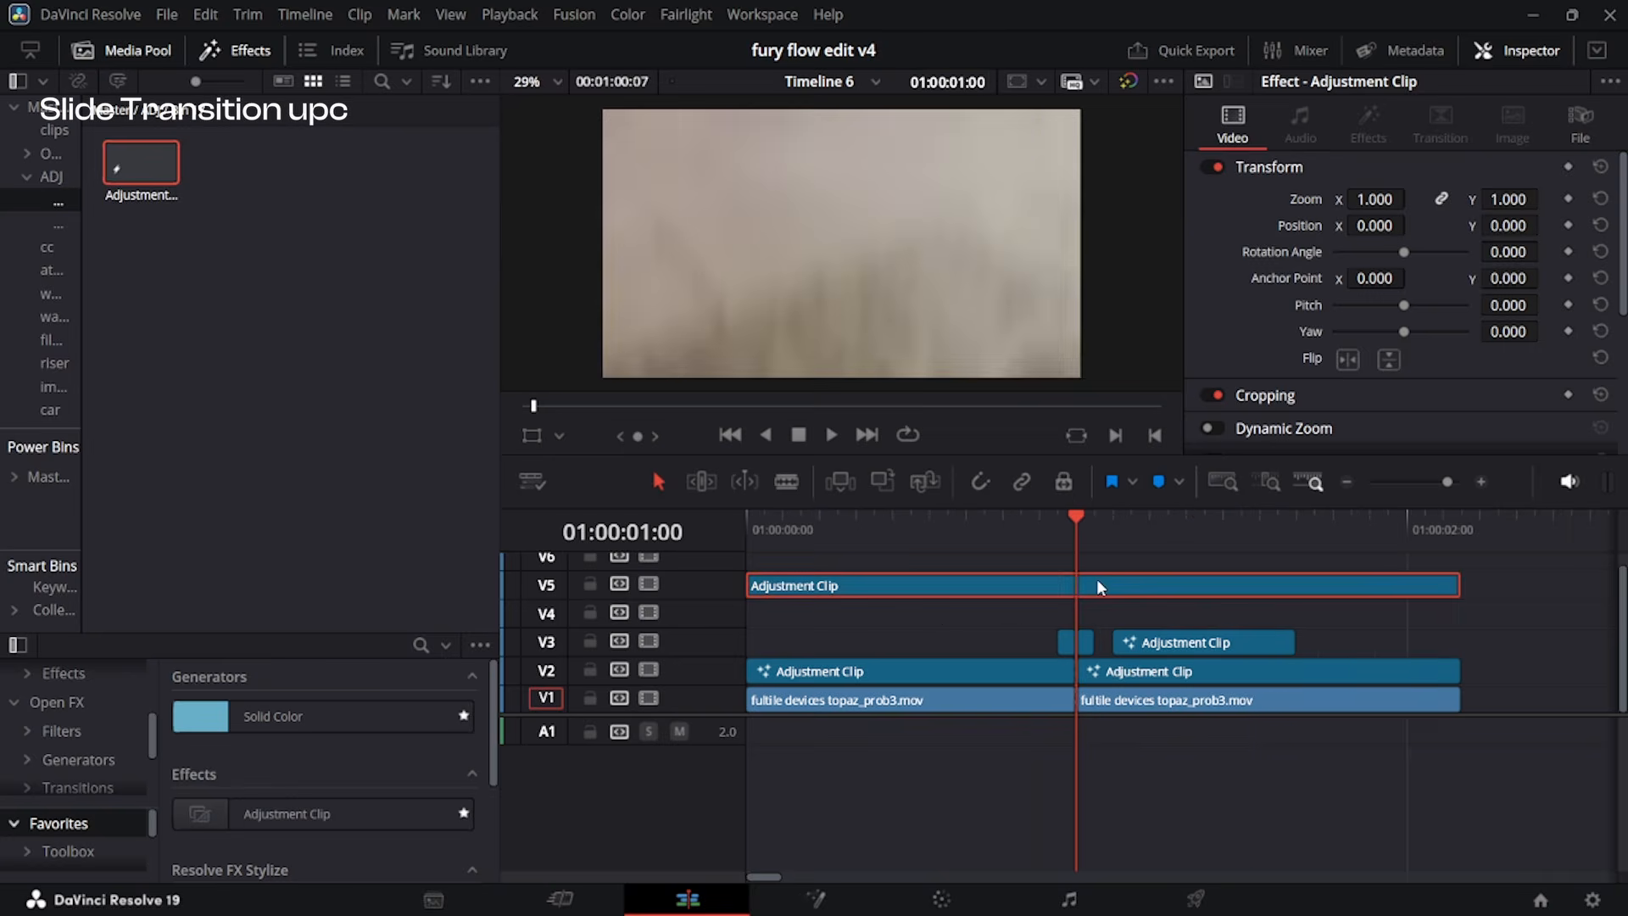
Add a BrightnessContrast node to the V5 adjustment clip in Fusion and keyframe Gain at 1.0 on frames 0 and 38 and 1.507 on frame 18.
key("shift+5")
left_click(1592, 273)
left_click_drag(409, 363, 6, 362)
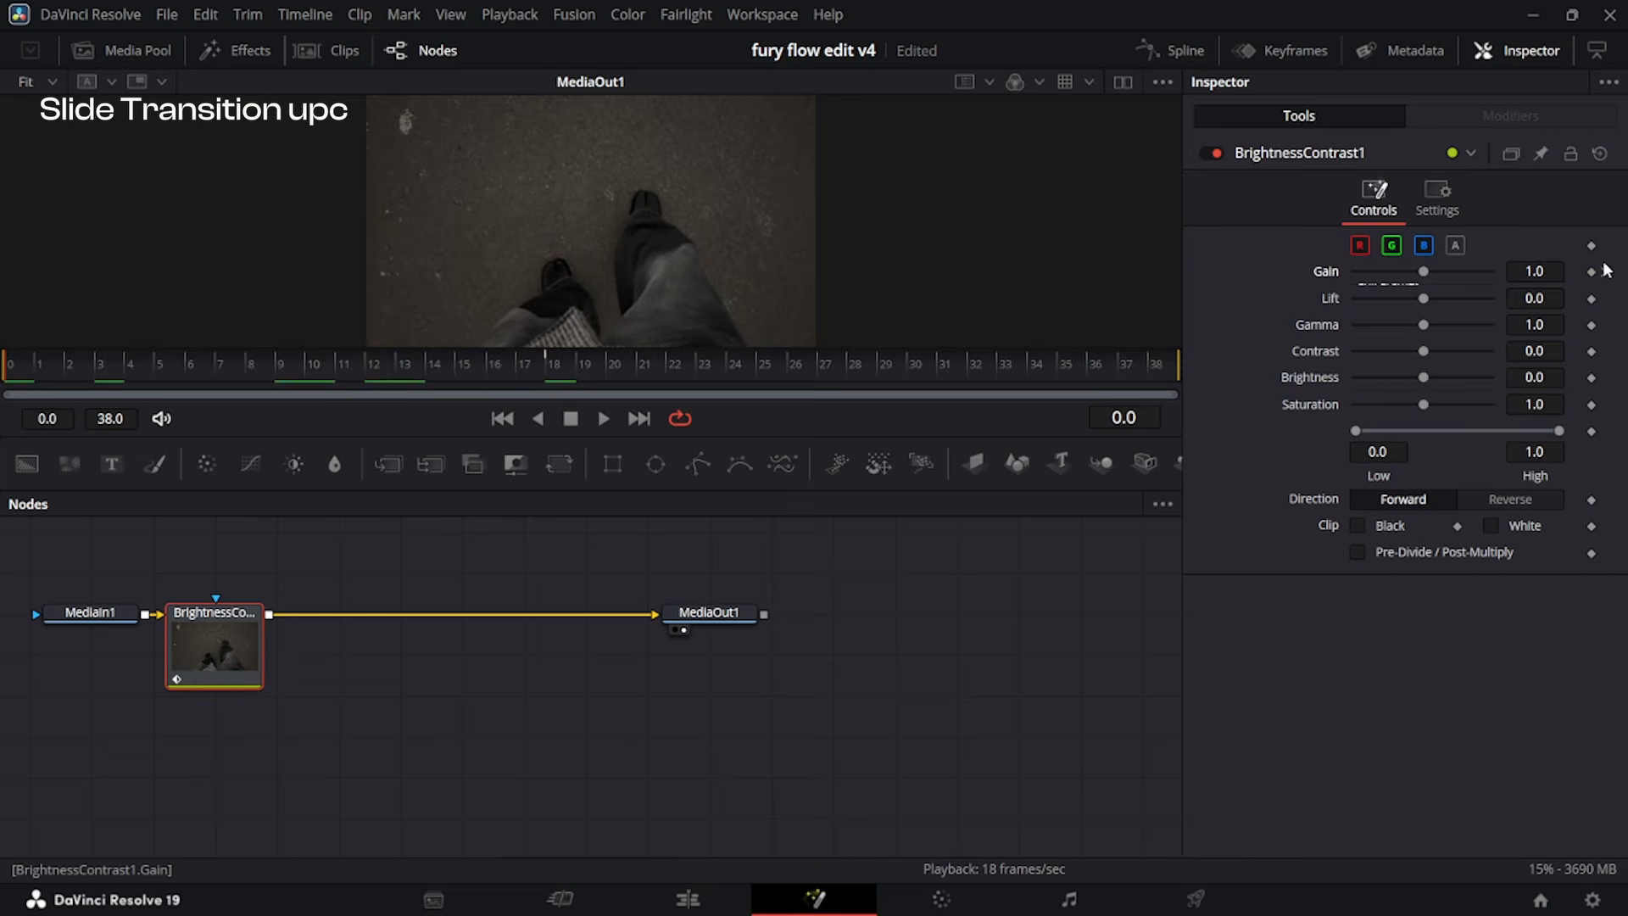
key("End")
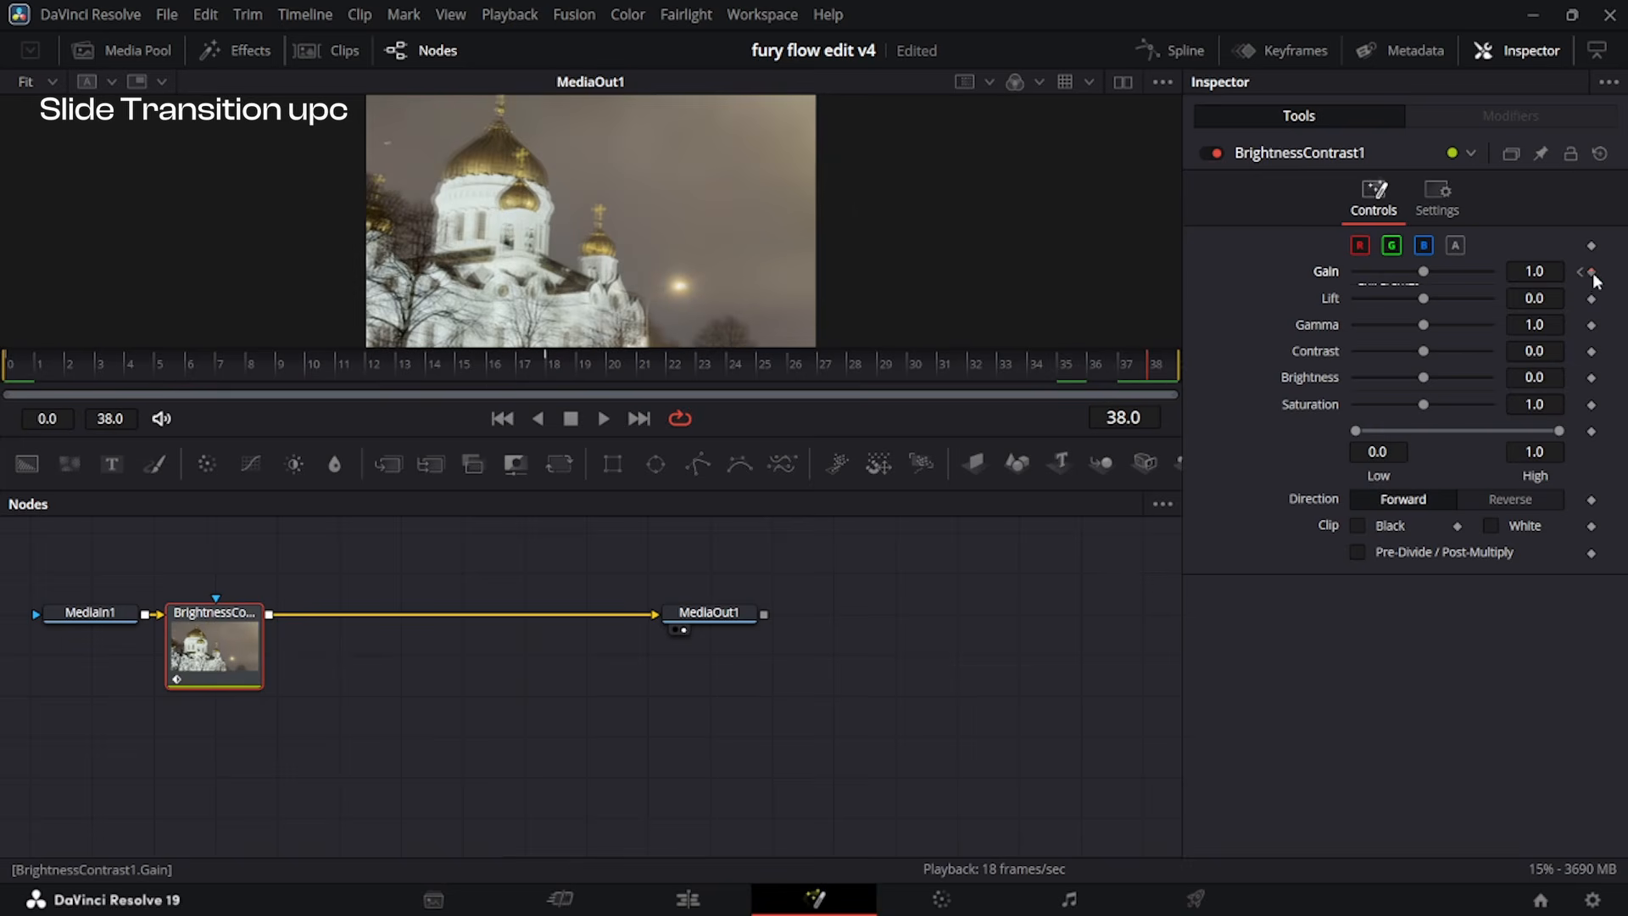
left_click(1582, 272)
left_click_drag(1535, 272, 1627, 271)
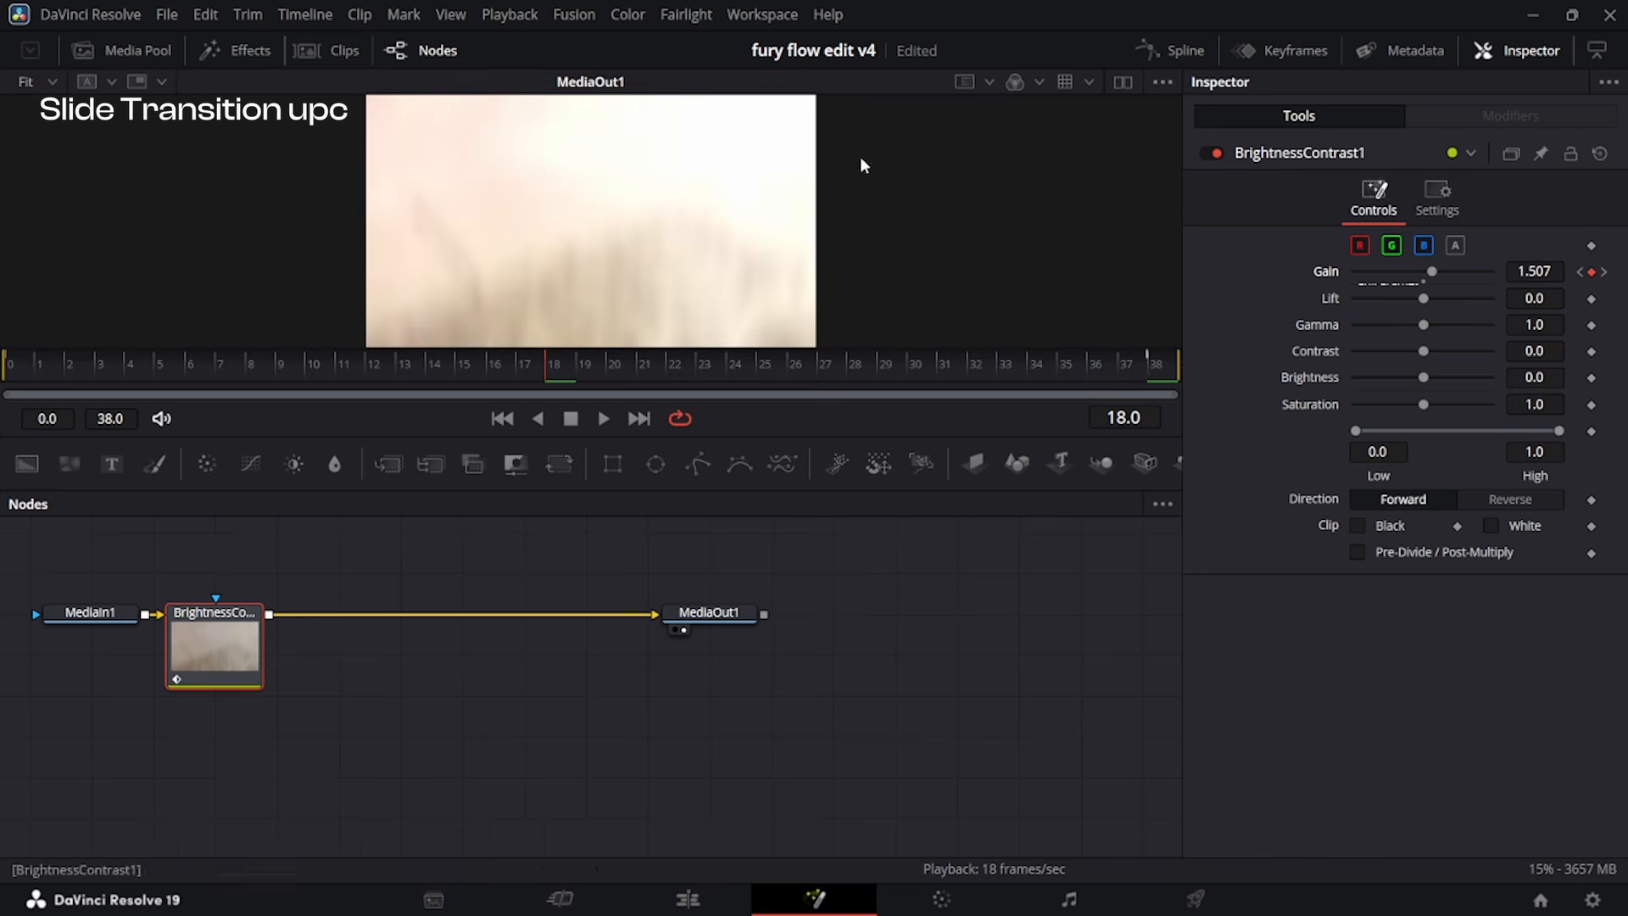
Smooth the Gain spline and reshape both sides into a sharp peak at frame 18, and return to the edit timeline.
left_click(1179, 53)
key("ctrl+a")
key("ctrl+f")
left_click_drag(491, 231, 626, 469)
left_click_drag(354, 750, 486, 730)
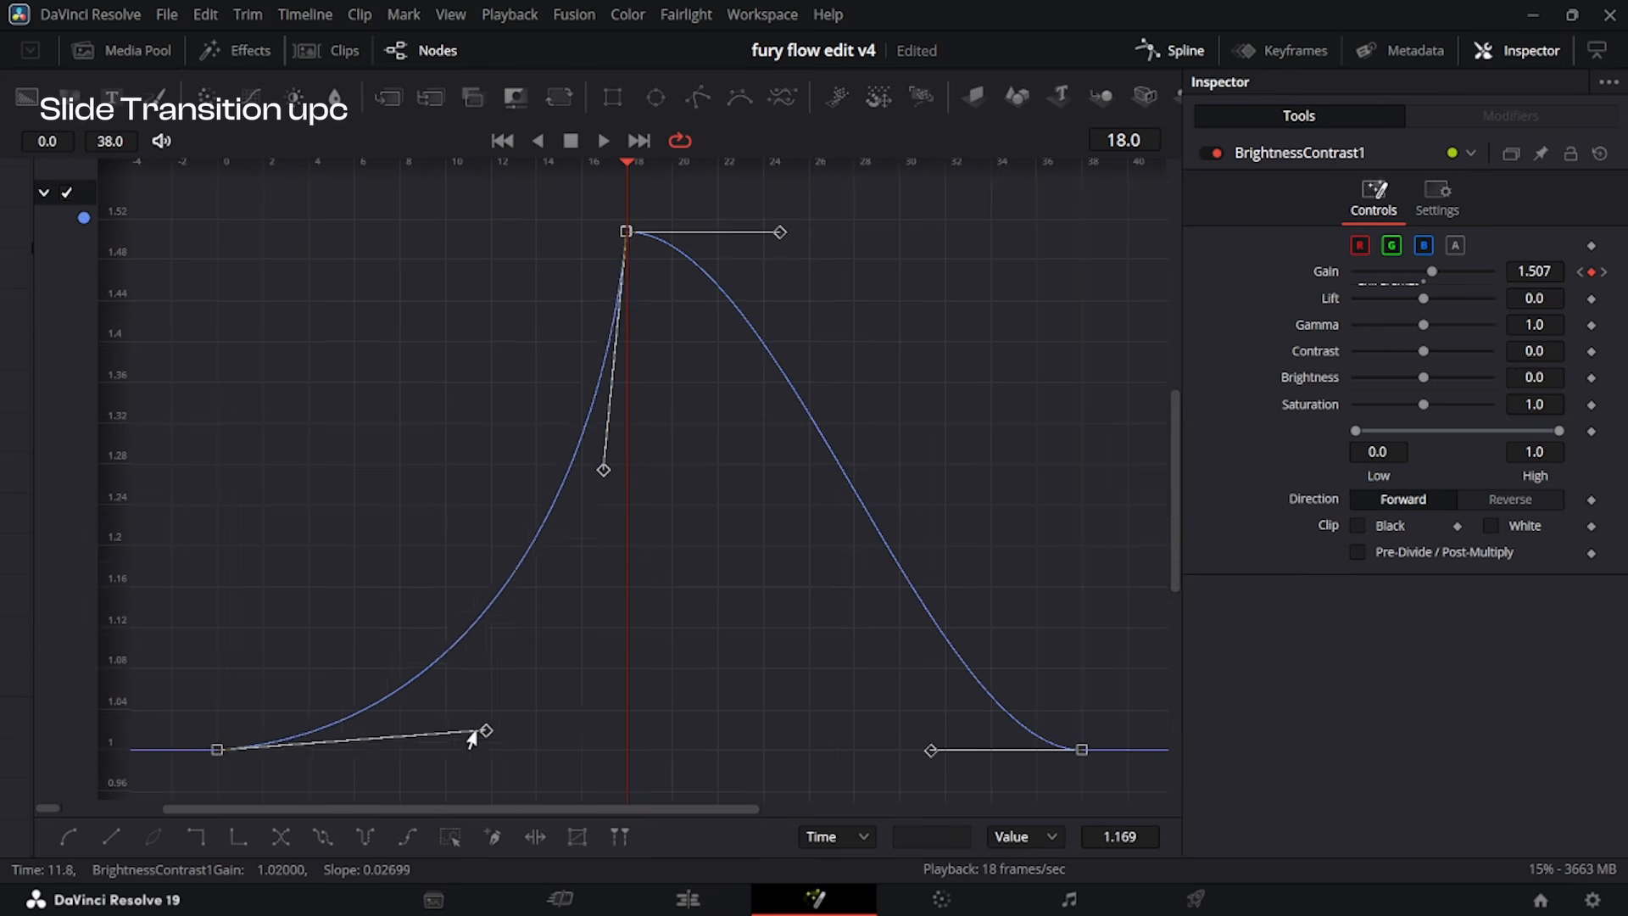
left_click_drag(780, 233, 670, 514)
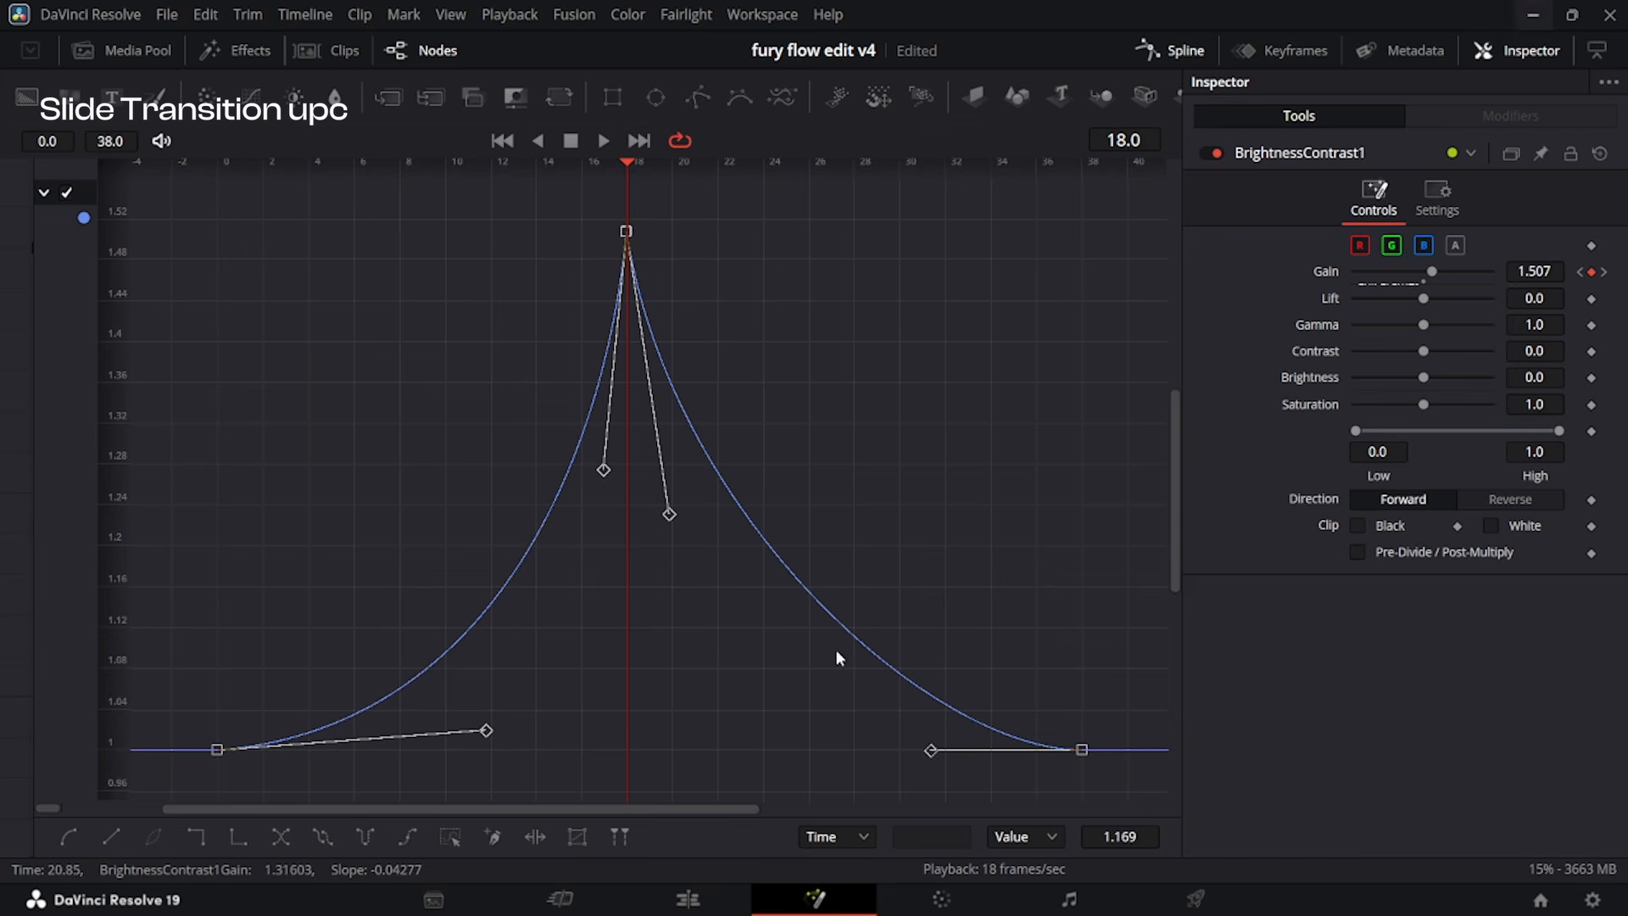
left_click_drag(931, 749, 725, 710)
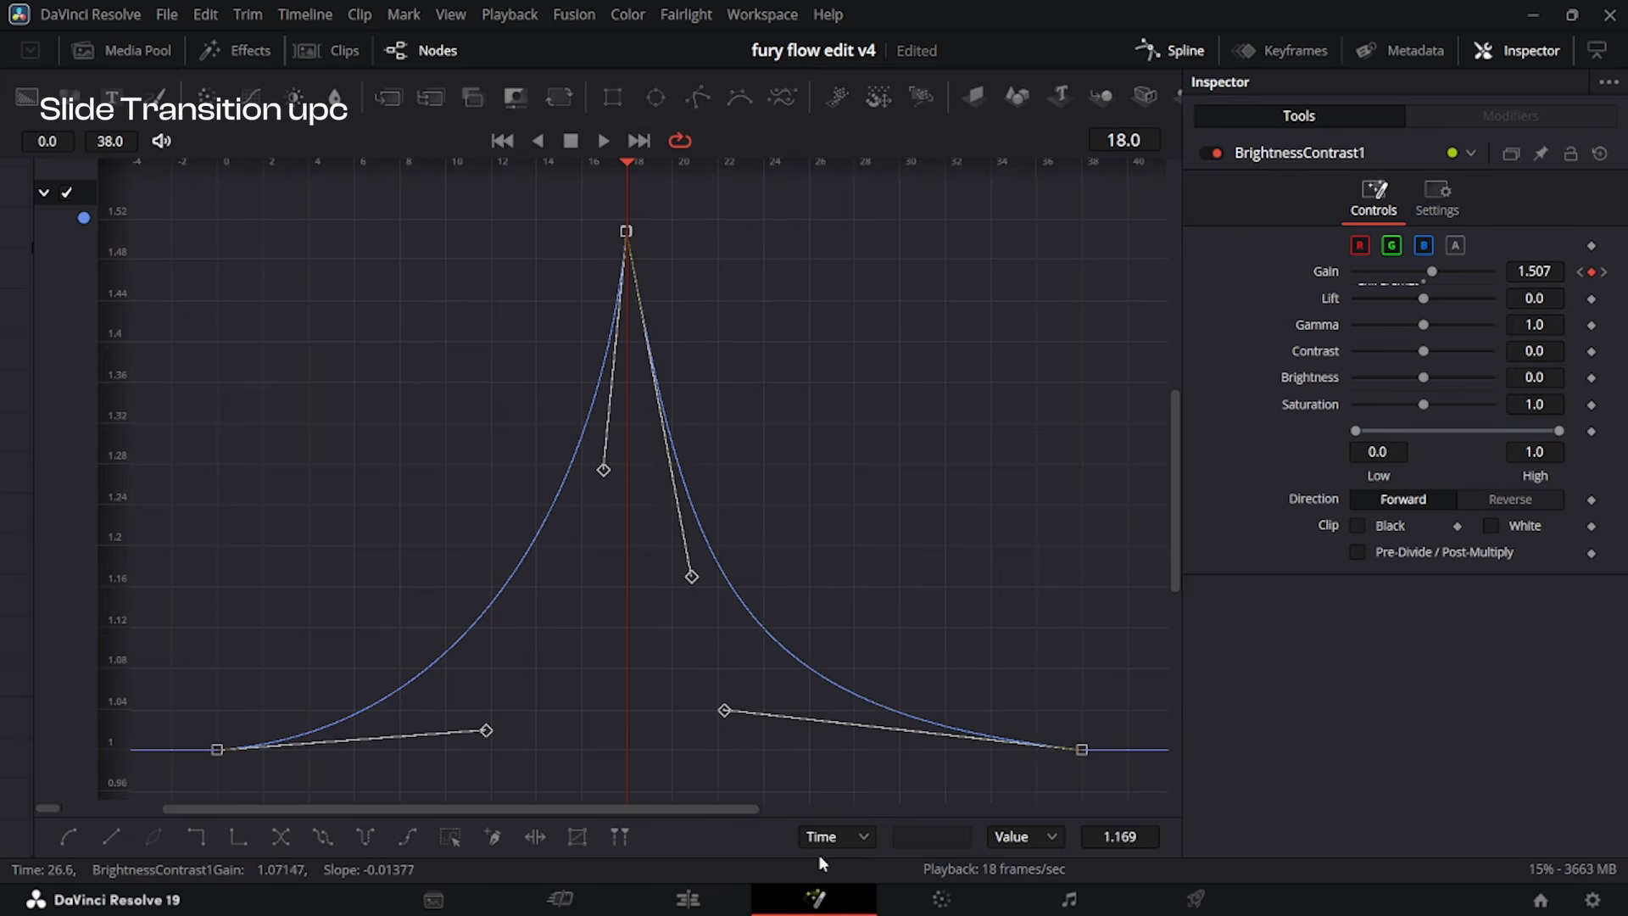
left_click(688, 901)
Play back the upward slide transition and the down transition.mov clips.
key("space")
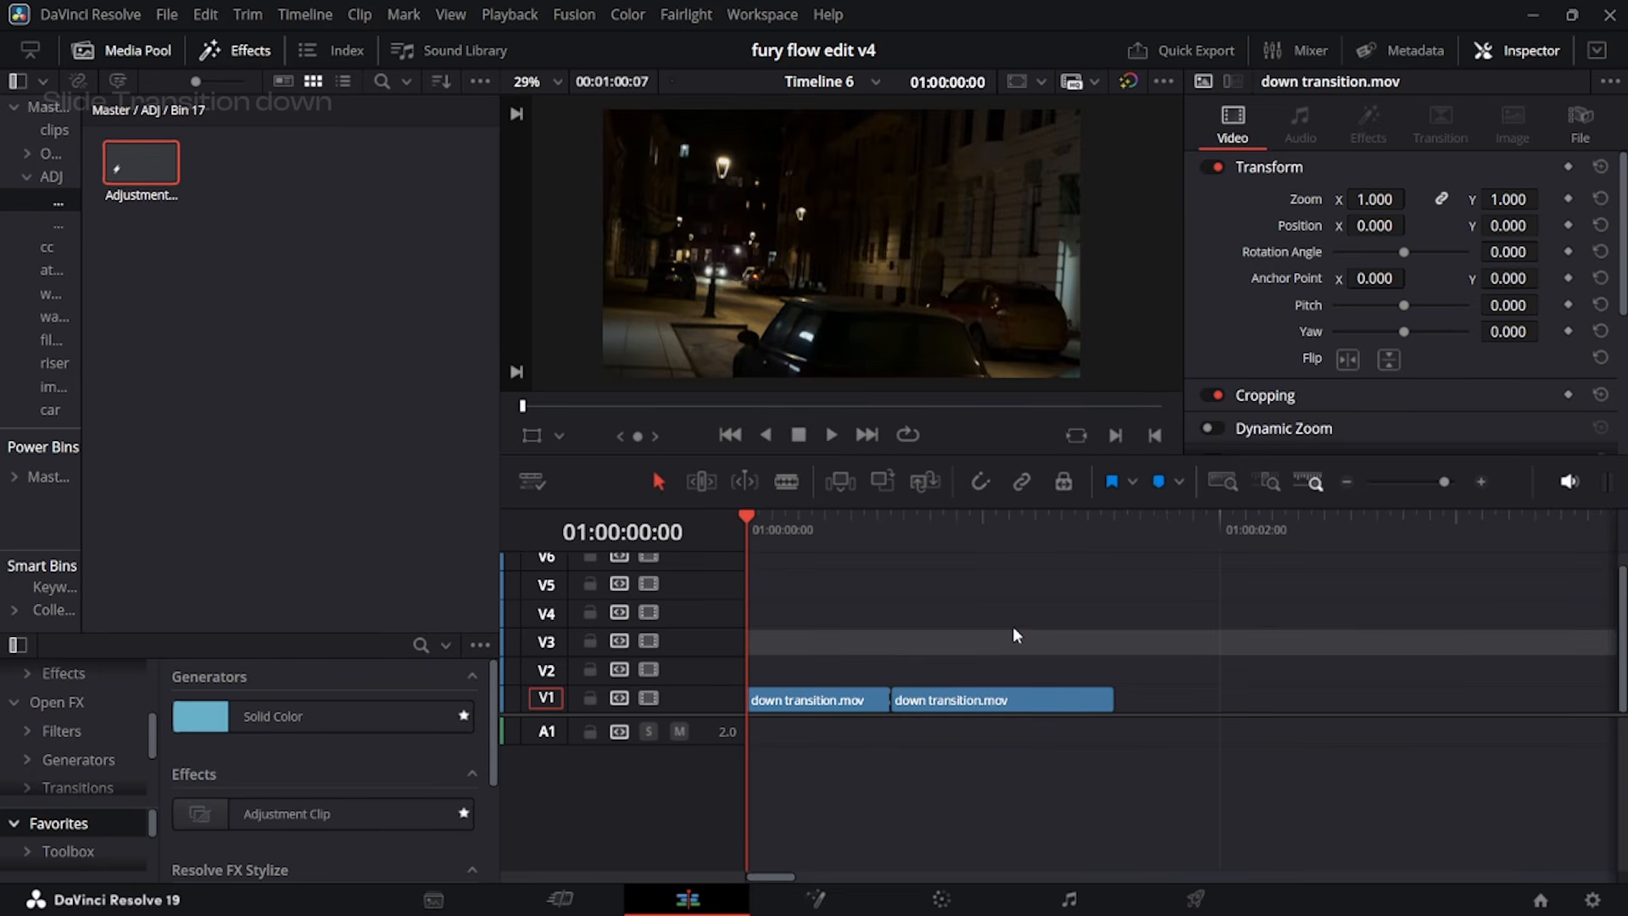
key("space")
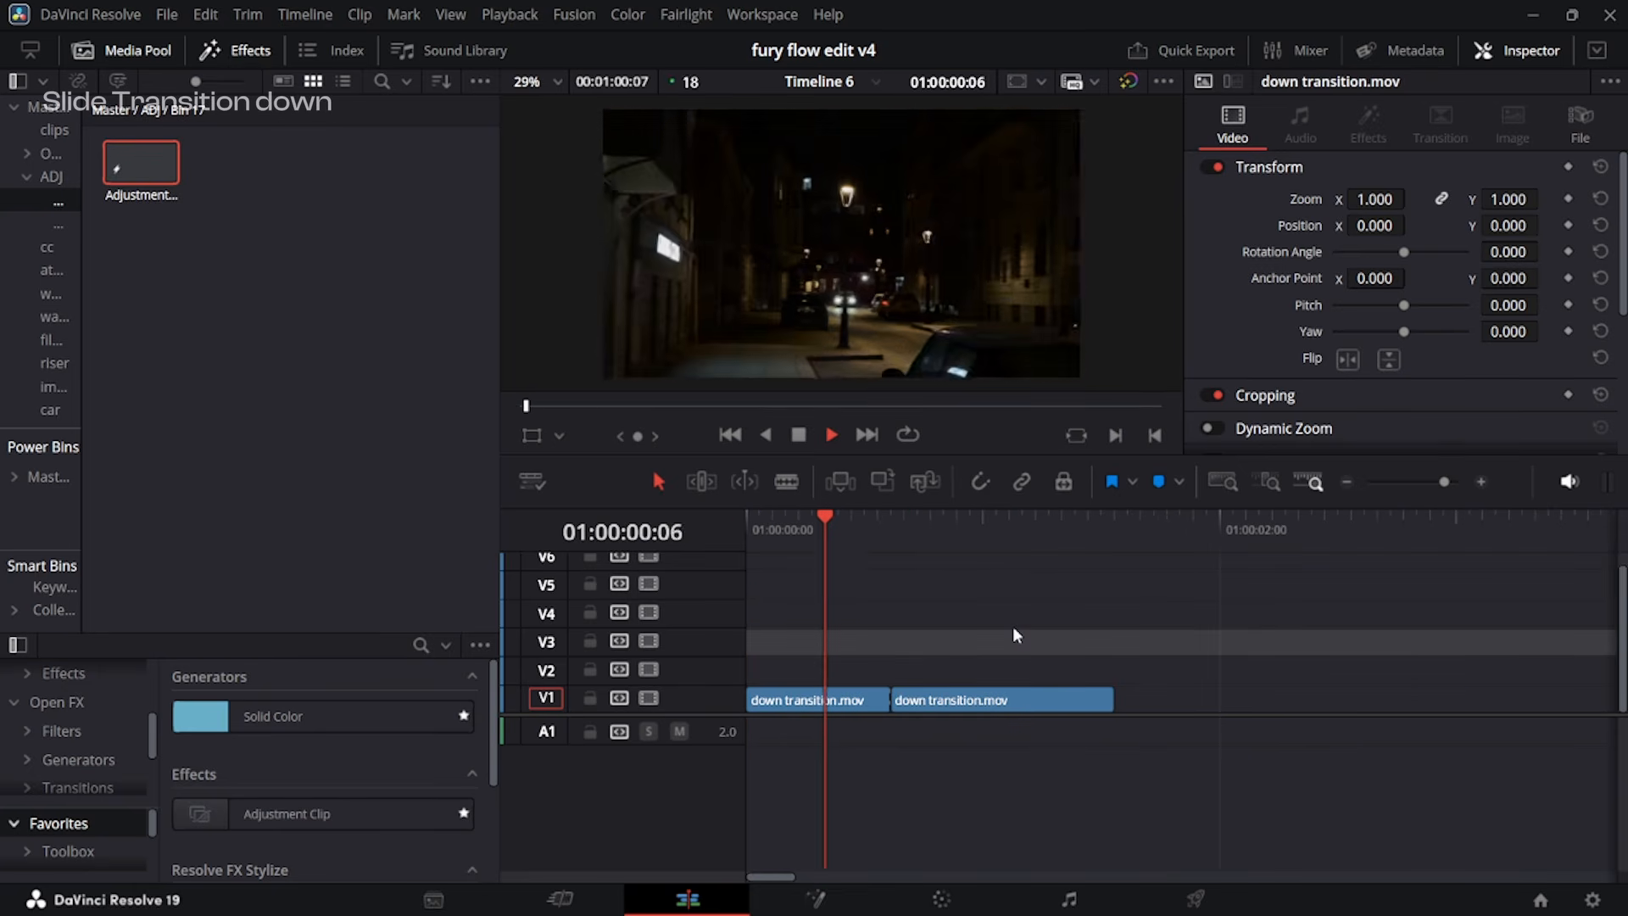
key("space")
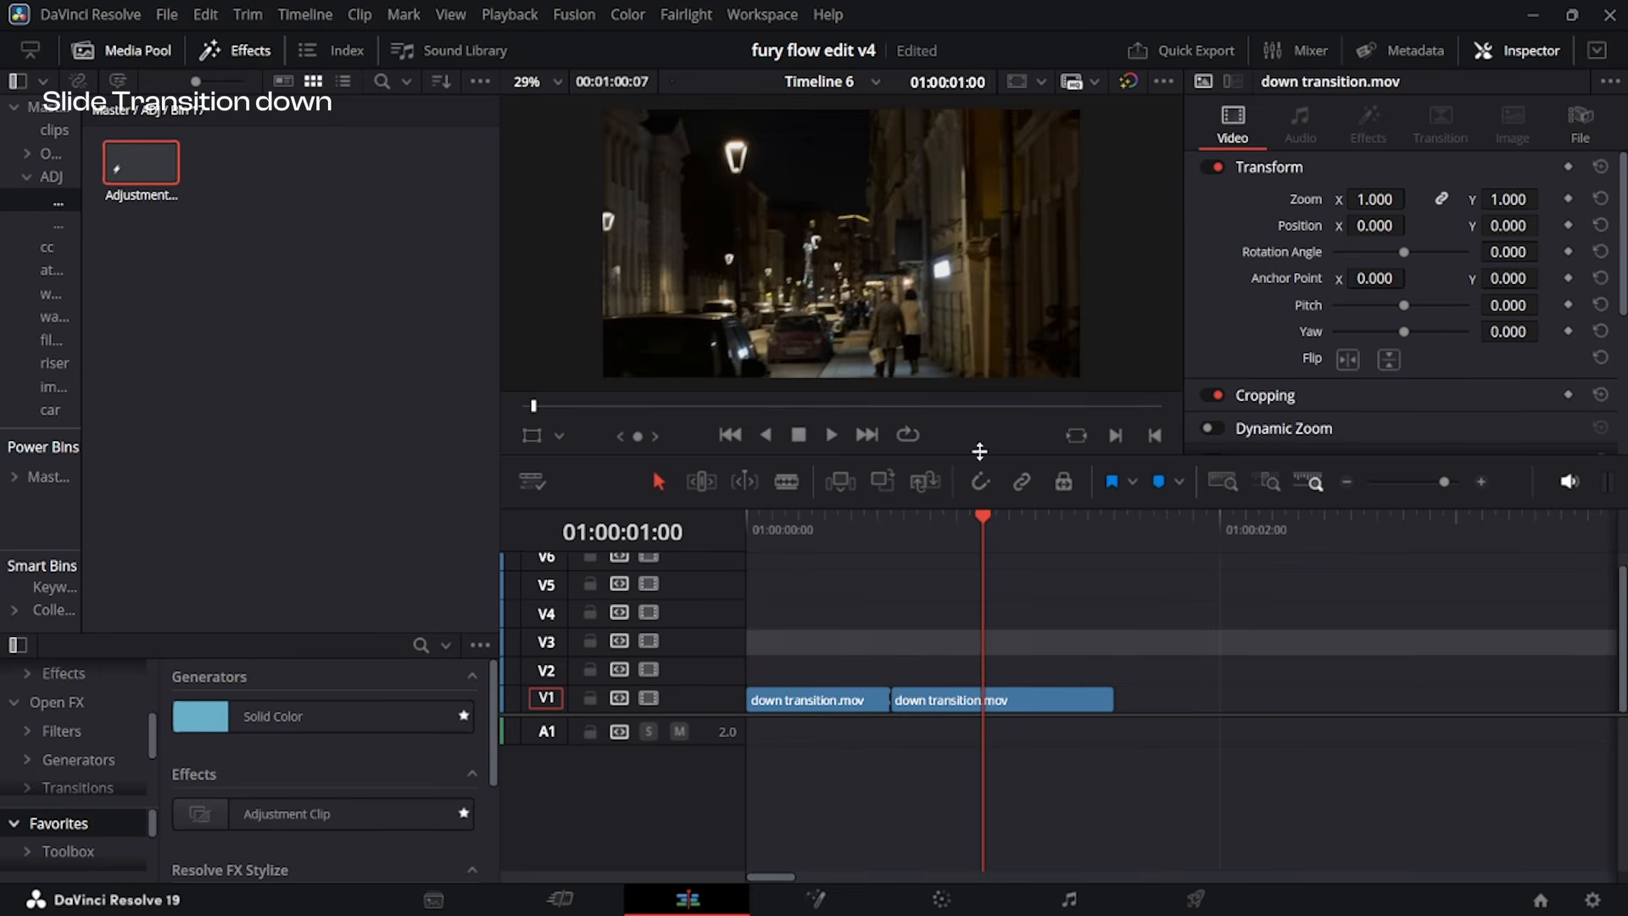
Place an adjustment clip on V2 over both down transition.mov clips, trim it to their end and split it at the cut.
left_click_drag(108, 149, 889, 717)
left_click_drag(140, 162, 893, 684)
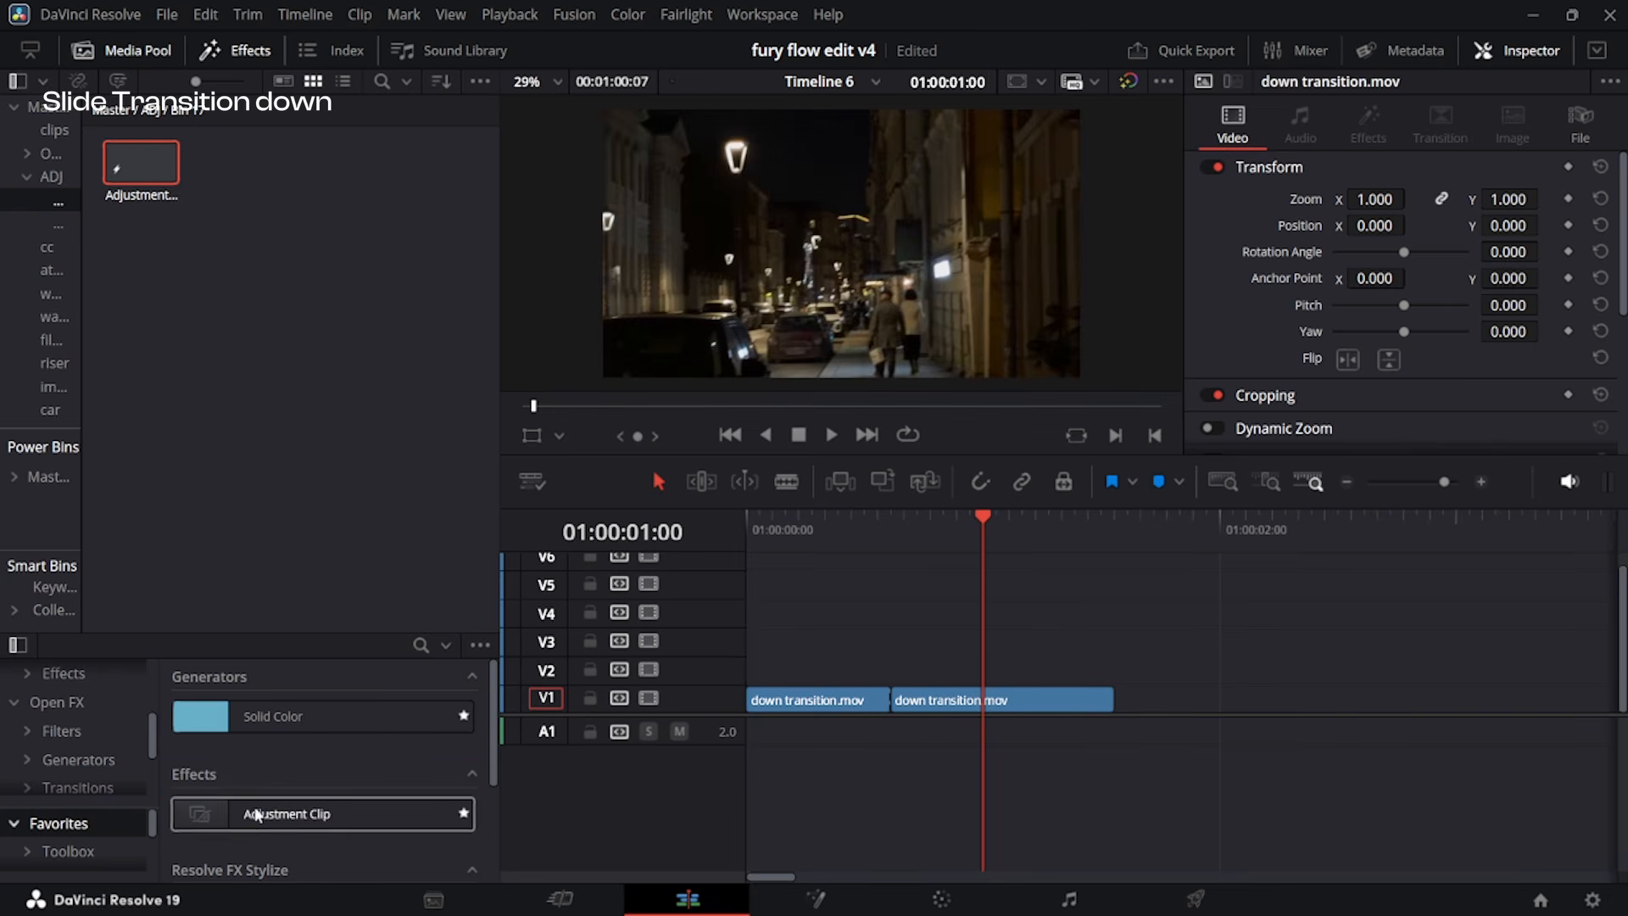
left_click_drag(256, 816, 840, 670)
left_click_drag(900, 556, 1123, 668)
key("ctrl+b")
key("Left")
left_click(1127, 682)
key("ctrl+shift+]")
left_click_drag(948, 553, 752, 744)
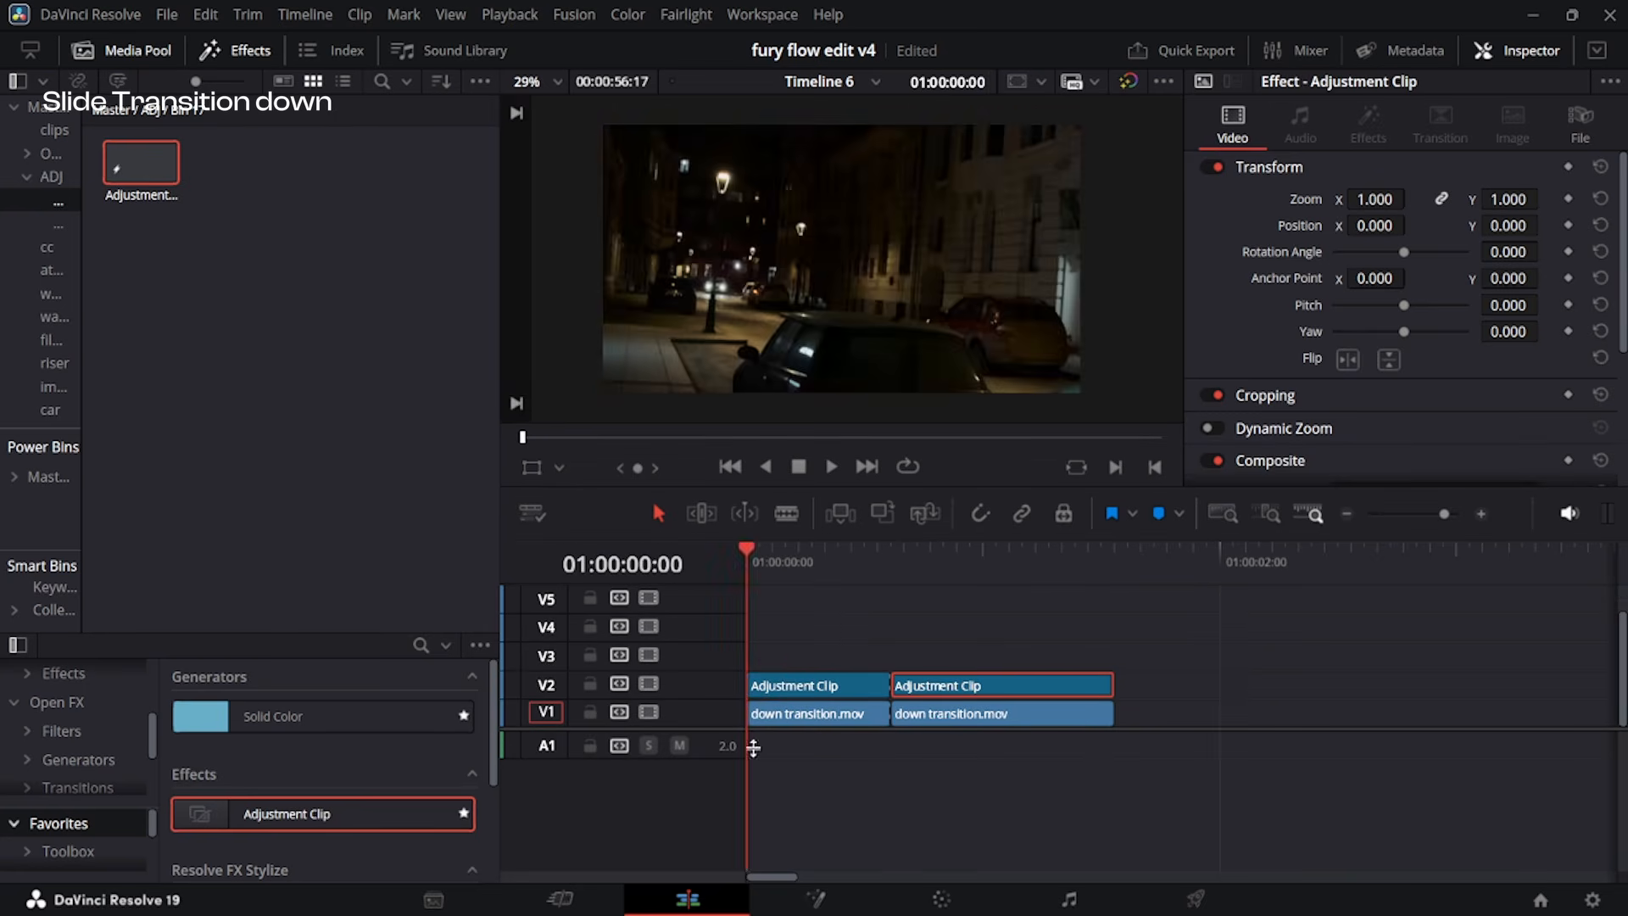
Add a Transform node to the first V2 adjustment clip in Fusion and keyframe Center at 0.5, 0.5 on frames 5 and 10.
scroll(860, 691, "up", 1)
left_click(860, 690)
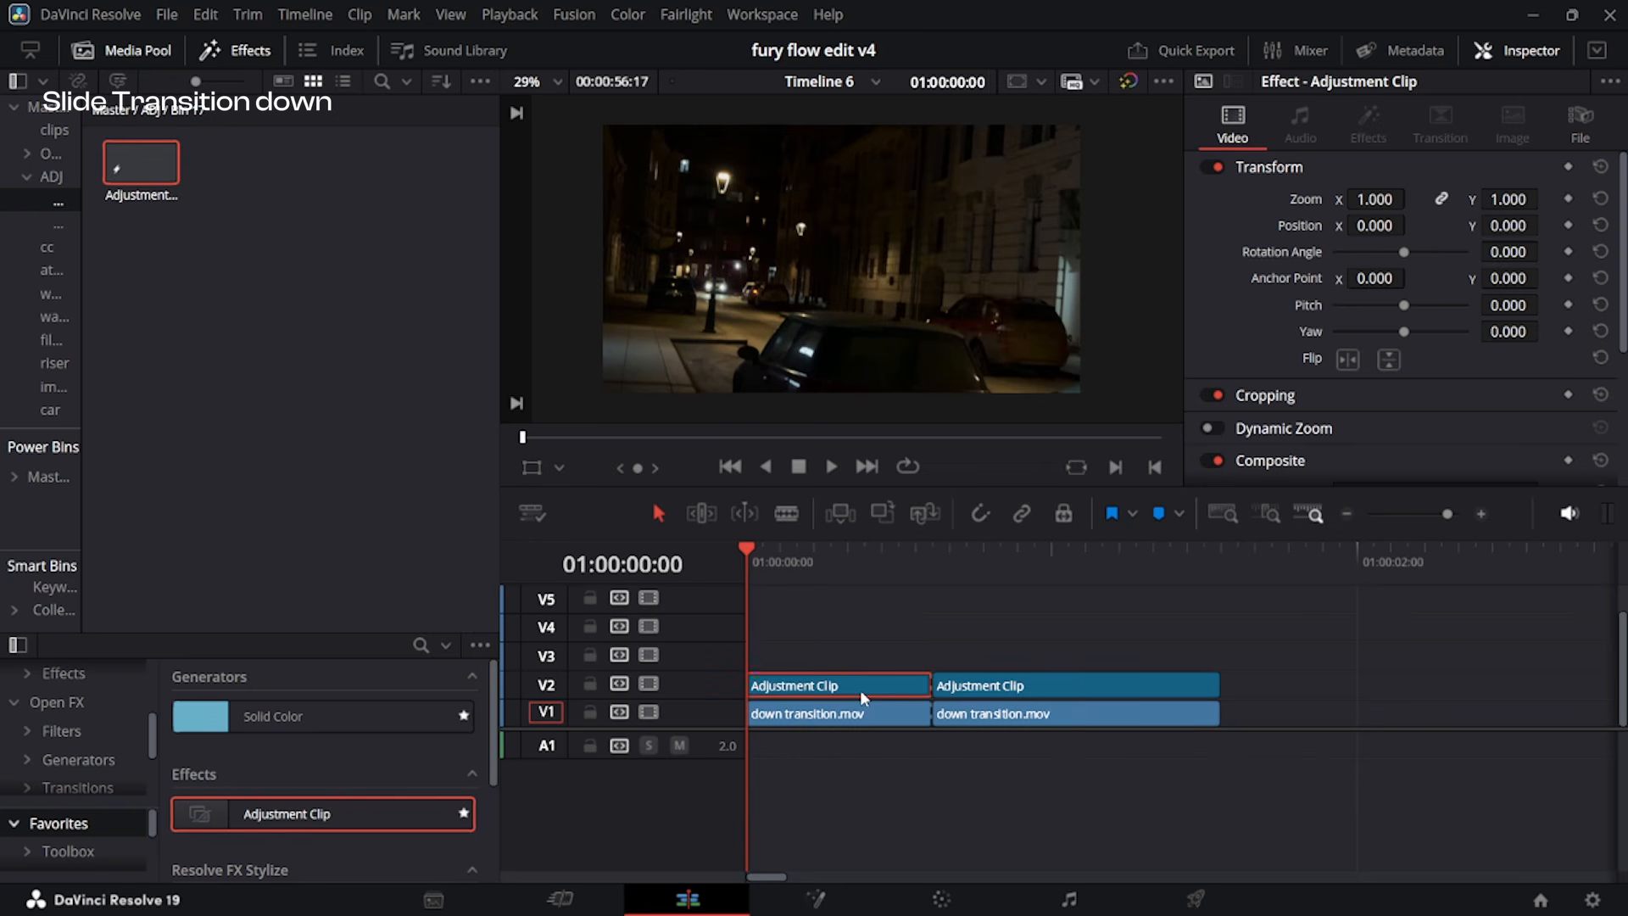
key("shift+5")
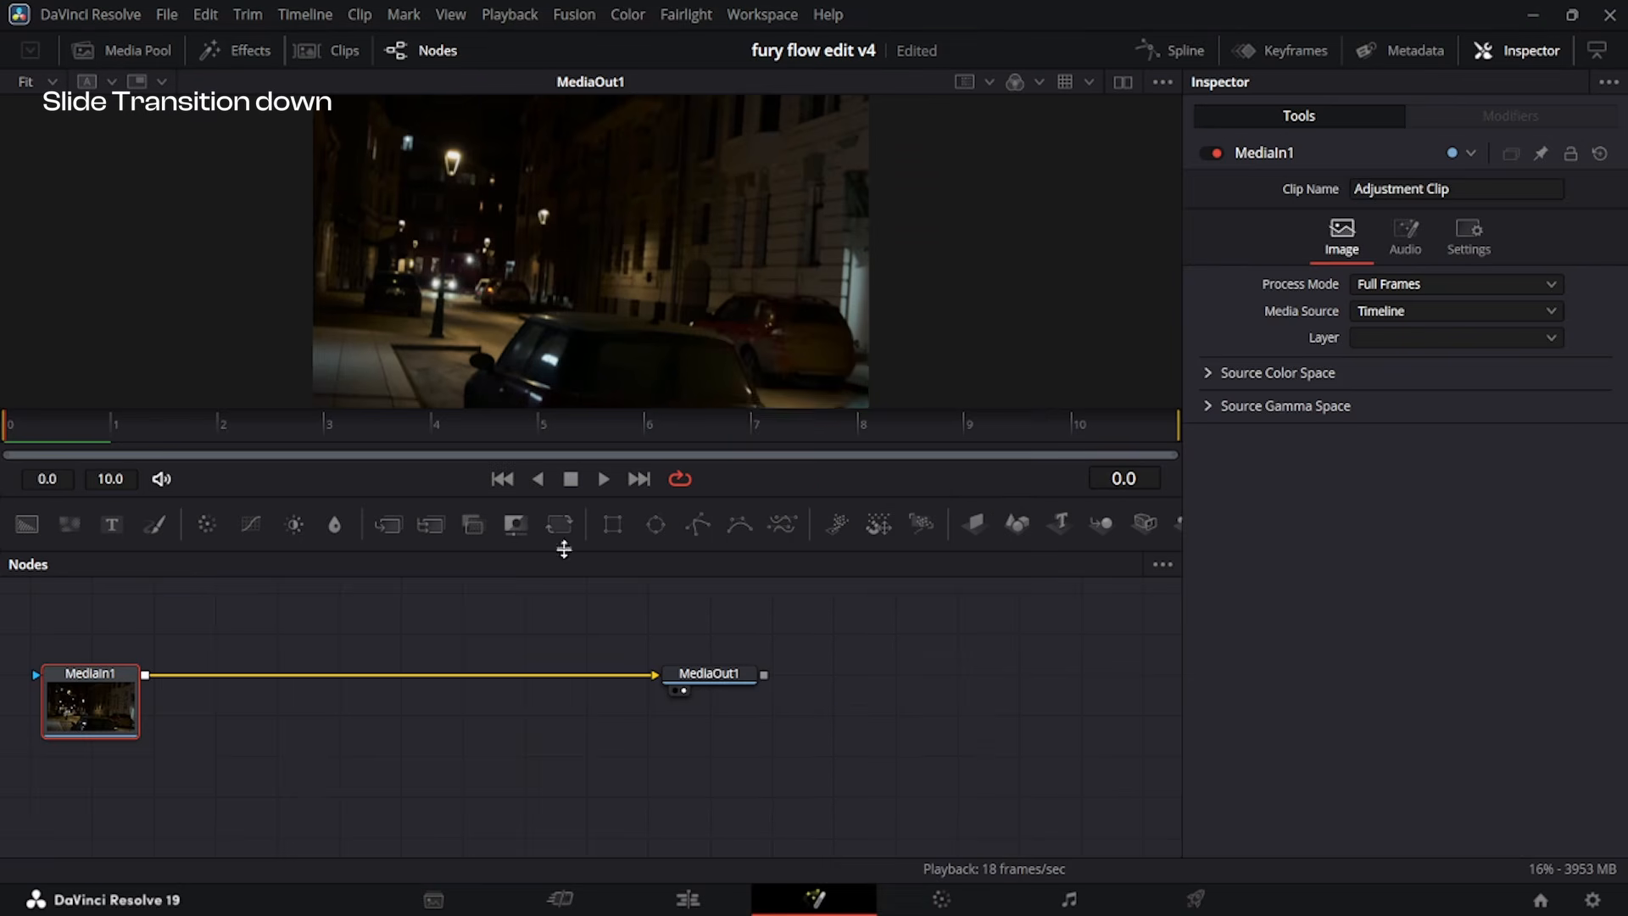
left_click(559, 524)
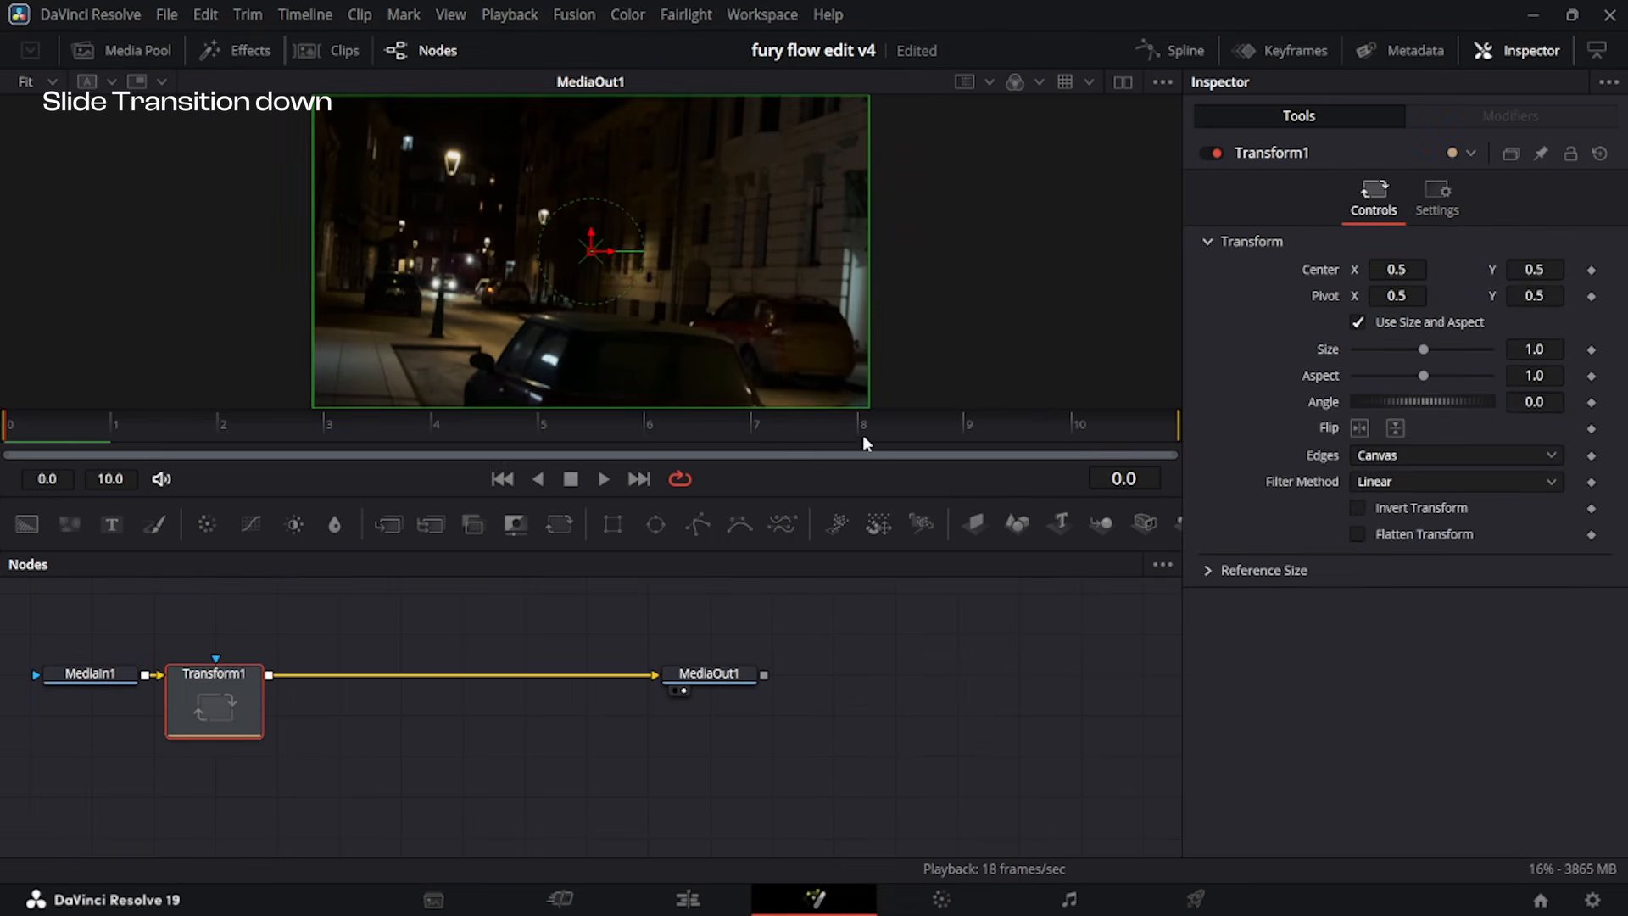
left_click_drag(865, 430, 1094, 424)
left_click(1592, 271)
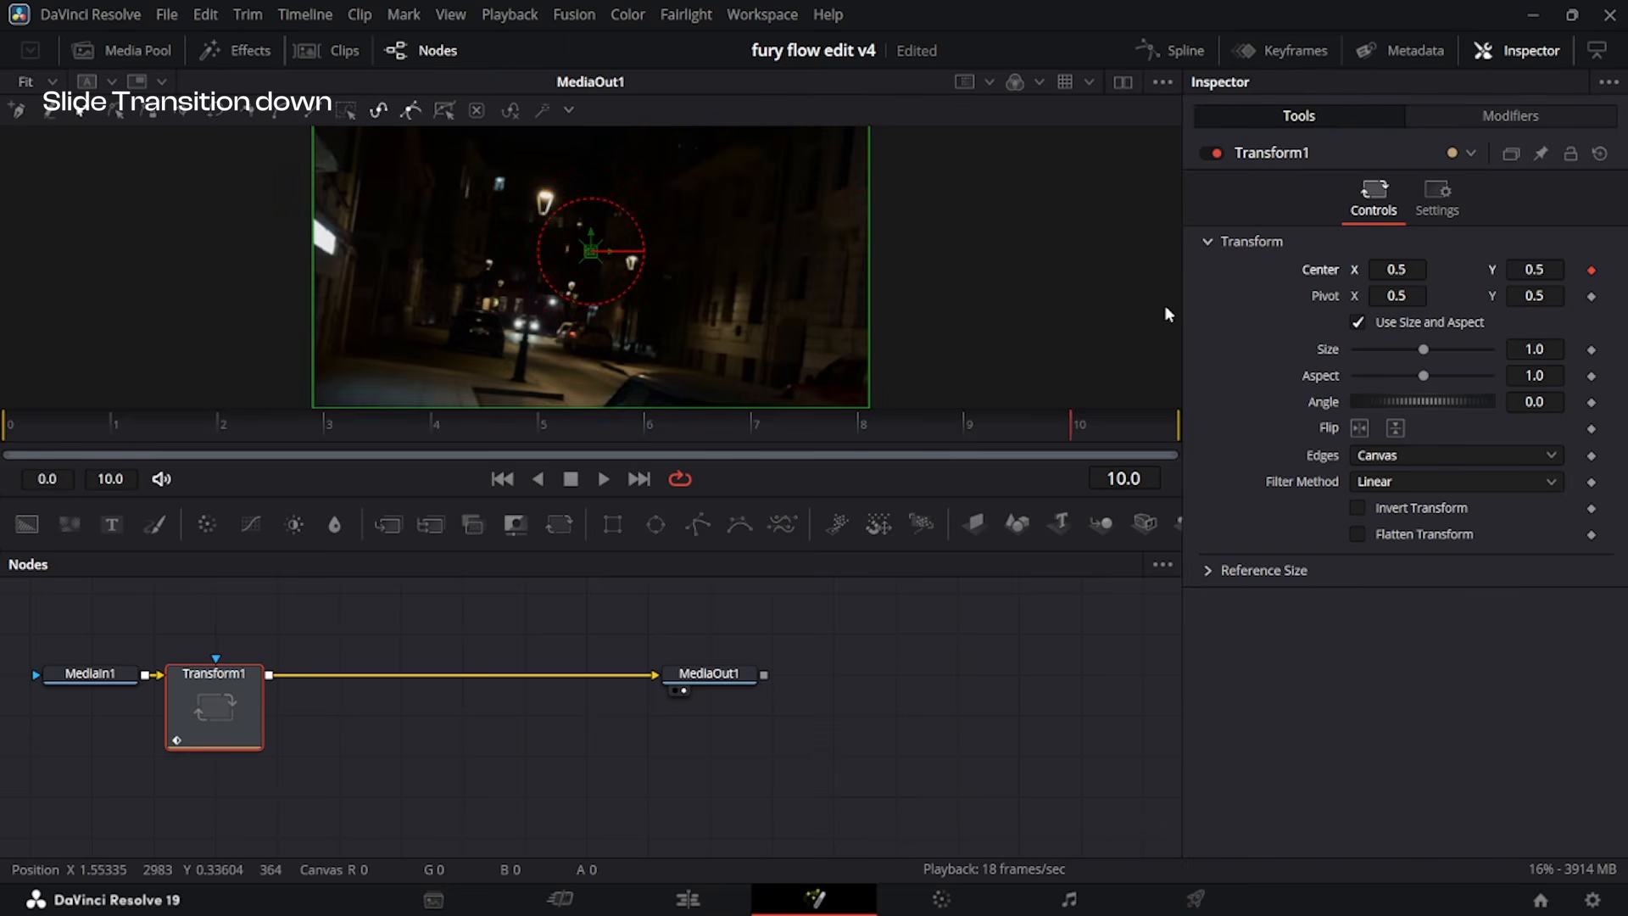
key("Left")
key("Left")
key("Left")
key("Left")
key("Left")
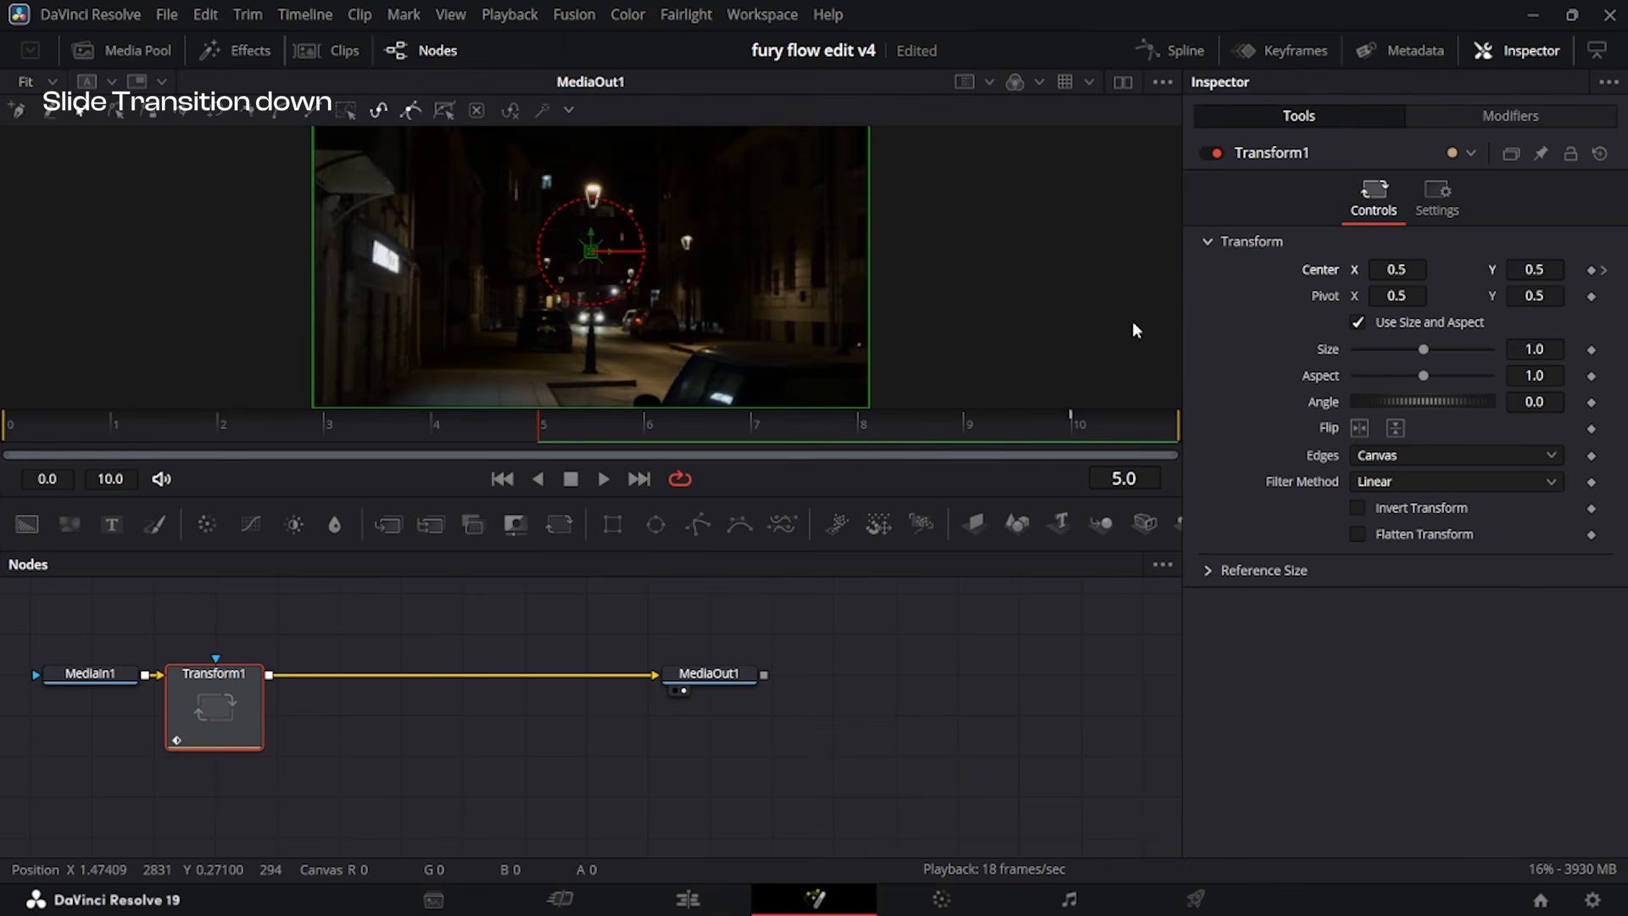
left_click(1592, 271)
Set the Transform's Center Y to 0.405 on the frame 10 keyframe and Edges to Mirror.
left_click(1604, 271)
scroll(1145, 294, "up", 3)
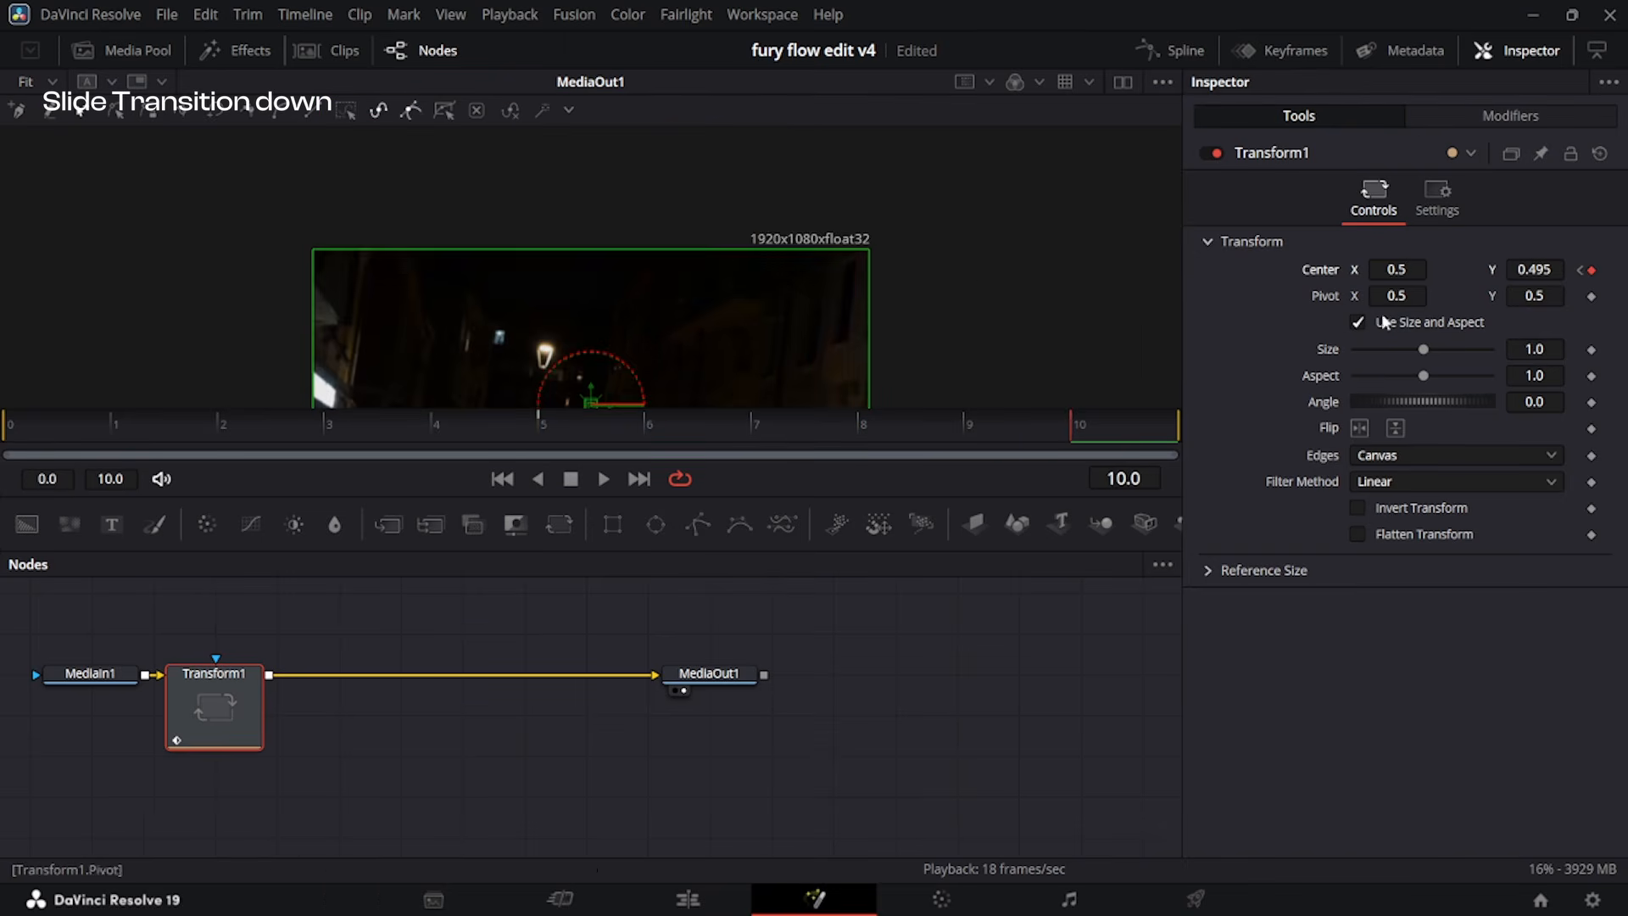
left_click_drag(1542, 260, 977, 330)
left_click(1377, 460)
left_click(1375, 552)
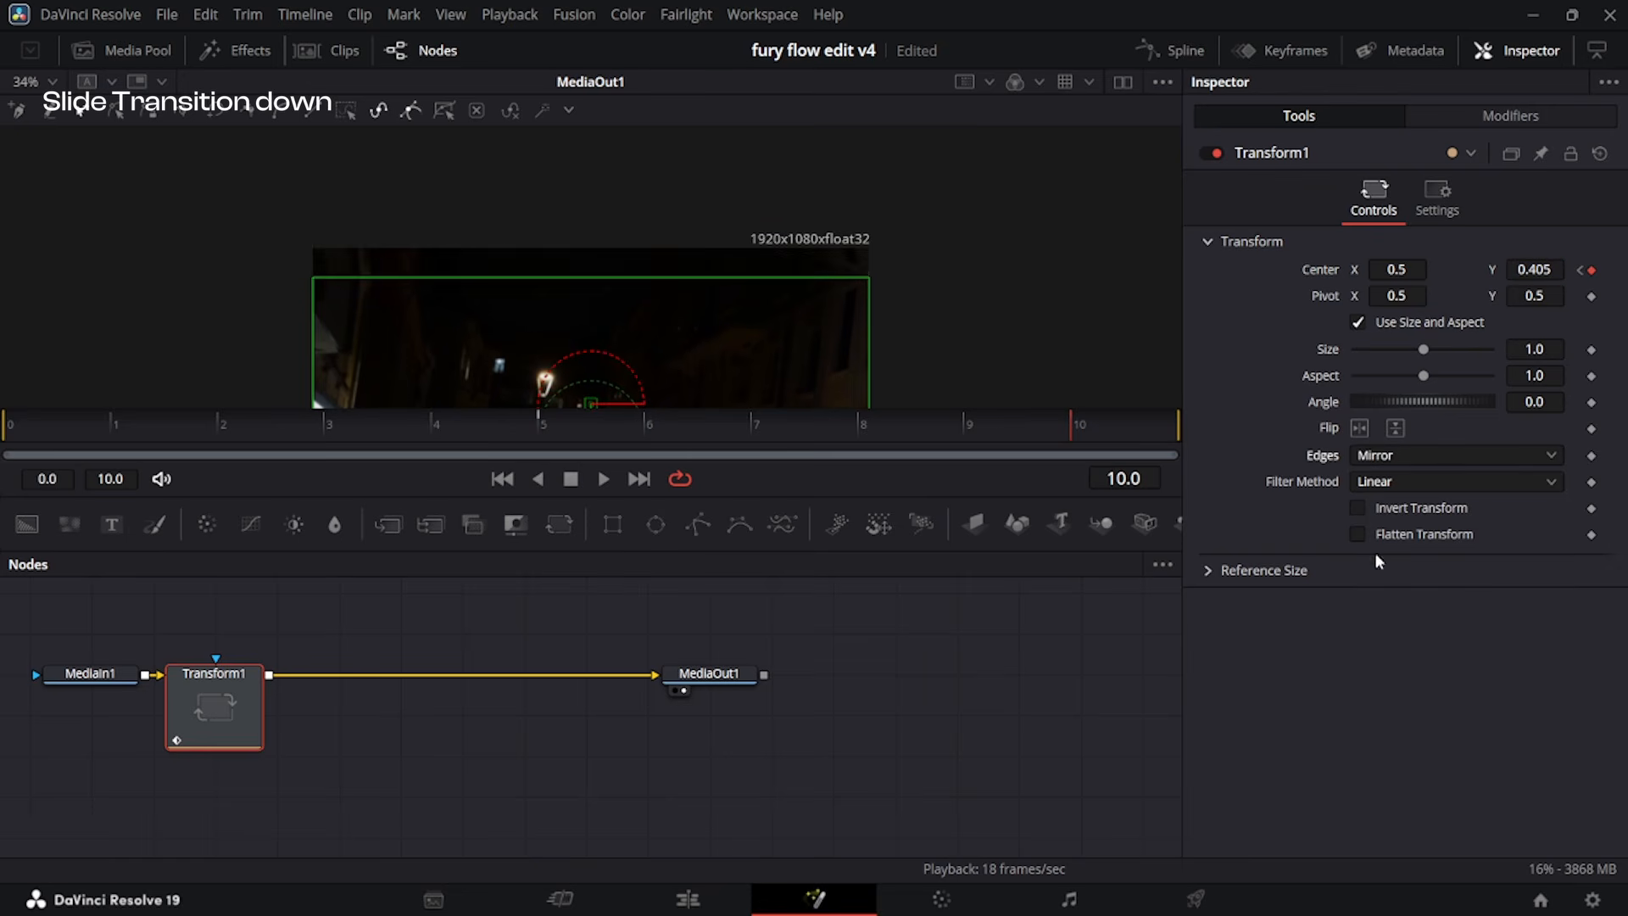
Smooth the Center displacement spline and pull both handles to the lower corner so it rises steeply into frame 10.
left_click(1179, 51)
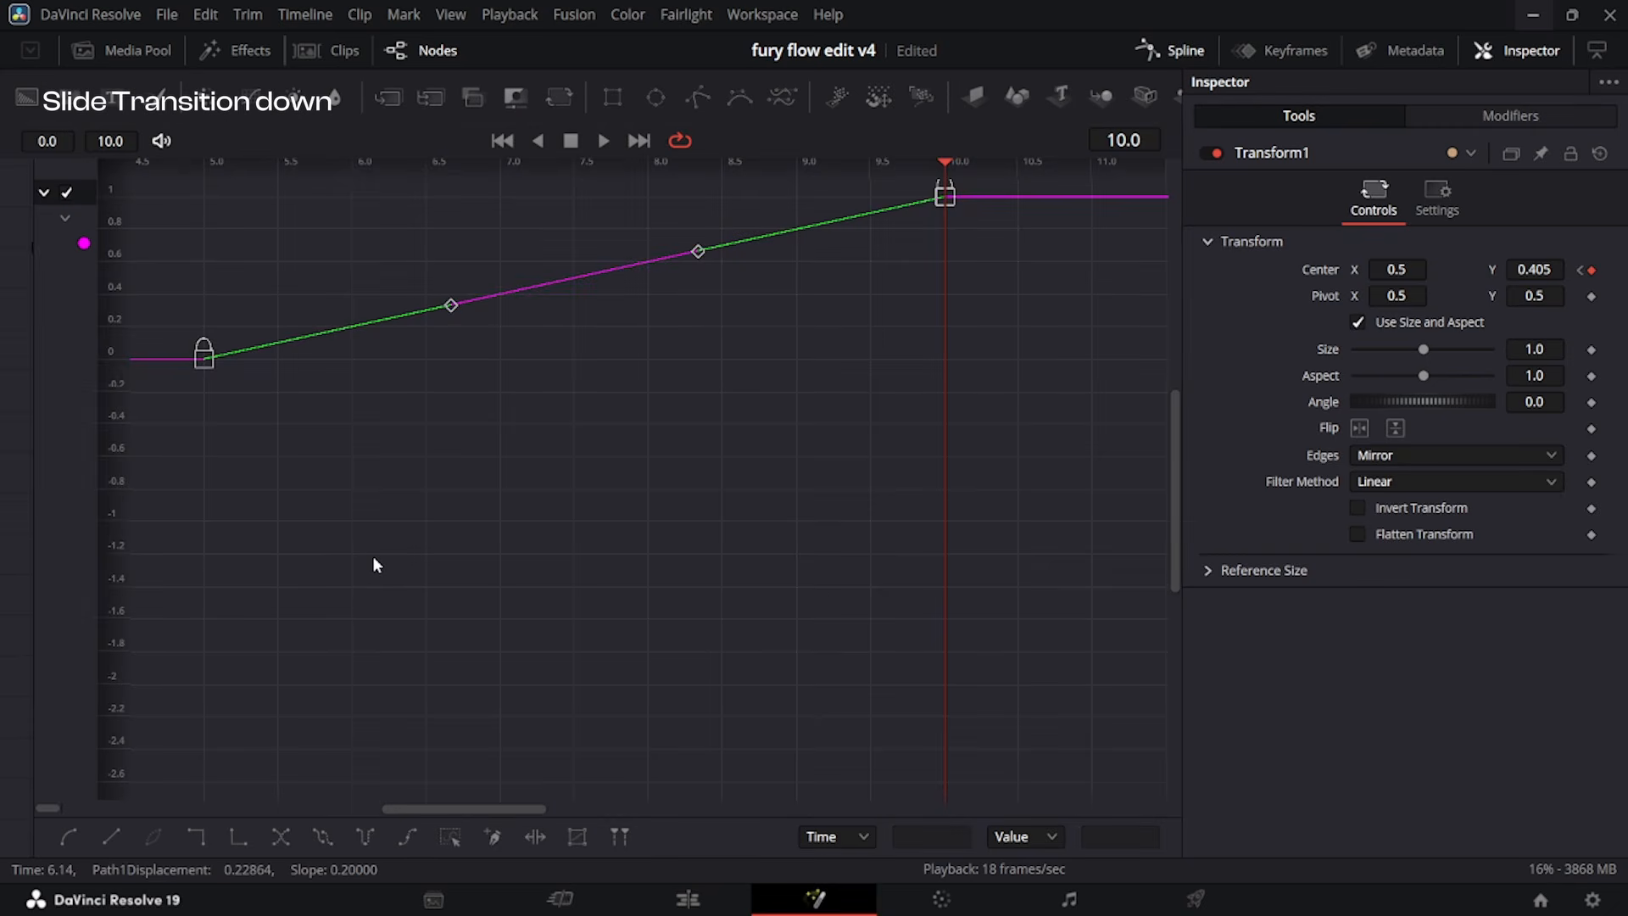
key("shift+s")
key("ctrl+f")
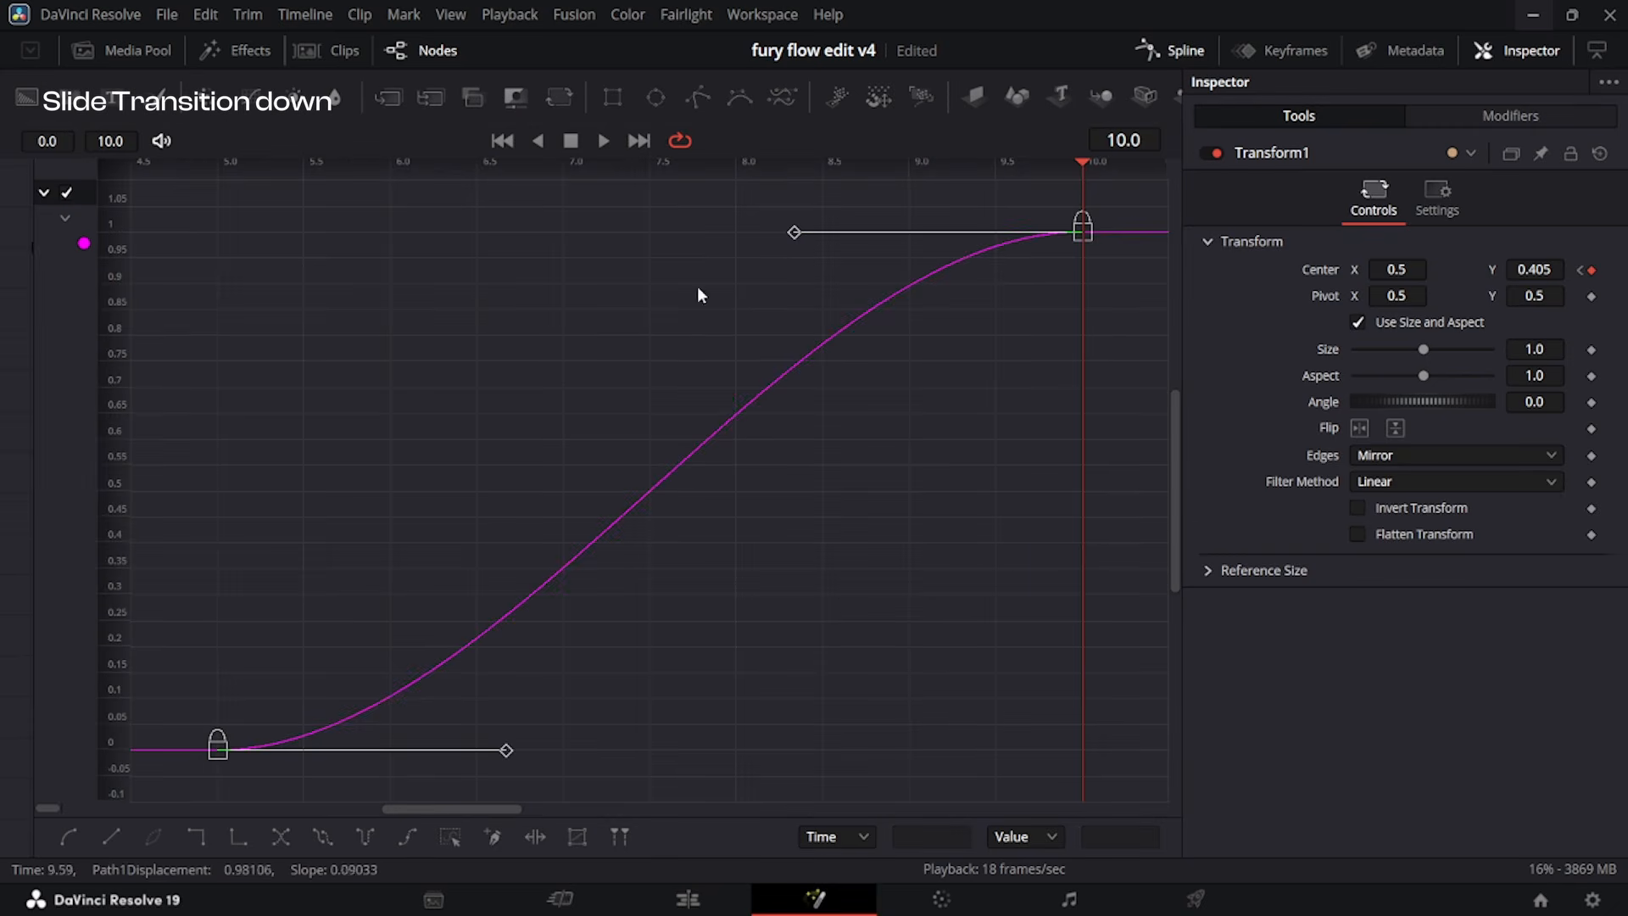
left_click_drag(789, 240, 1072, 747)
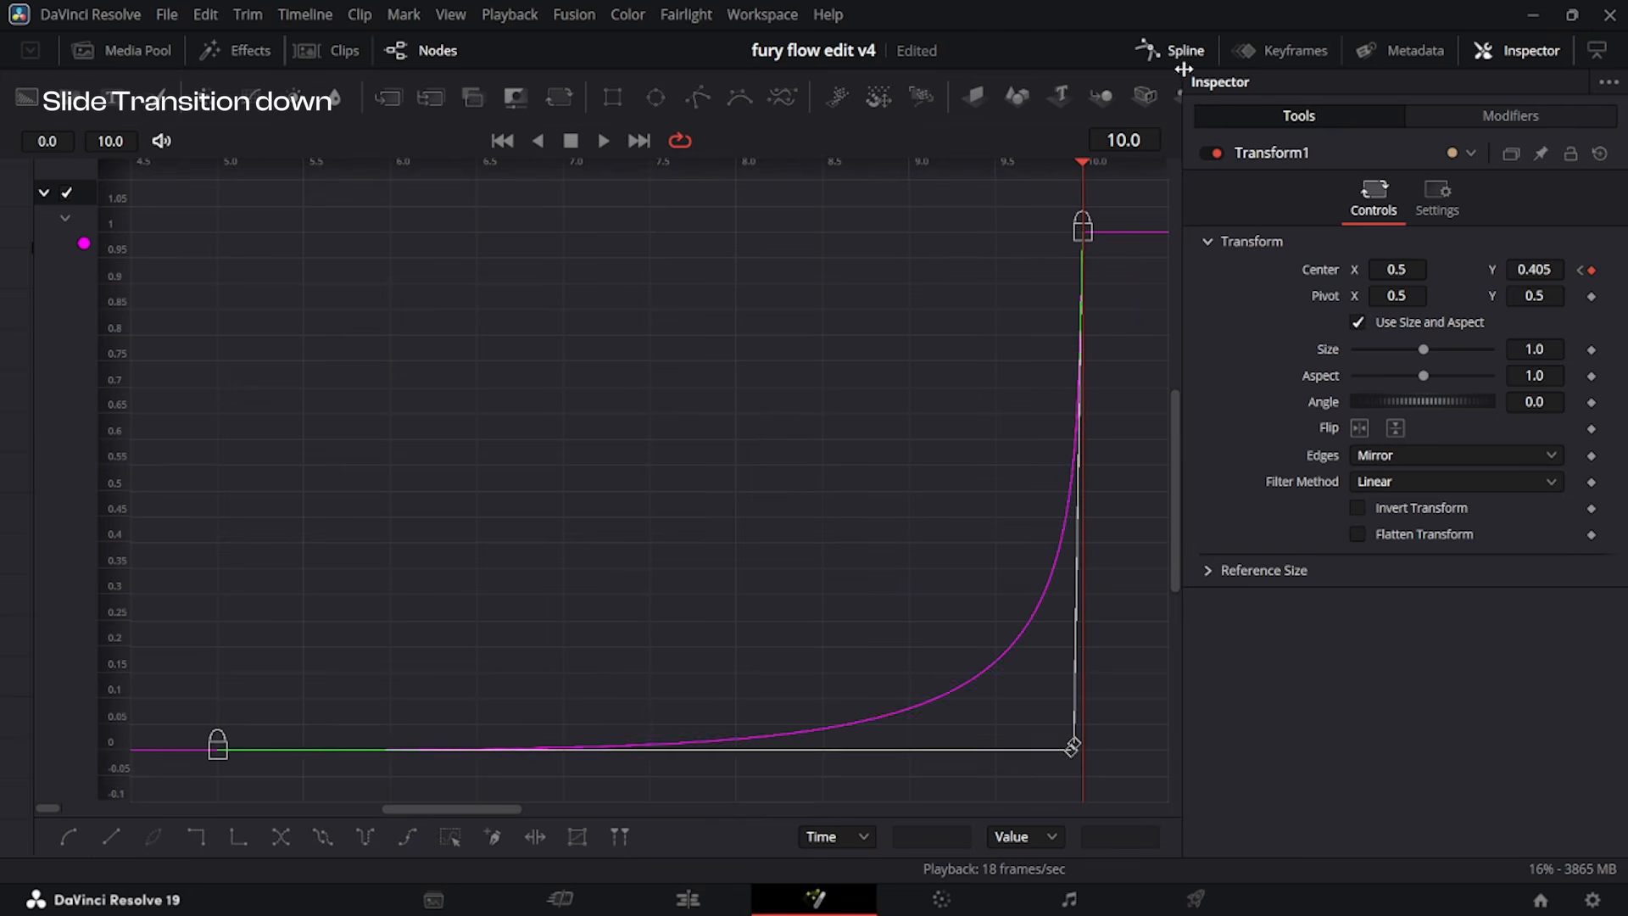
left_click(1184, 56)
Add a Transform node to the second V2 adjustment clip in Fusion and keyframe Center on frames 11 and 18.
left_click(688, 898)
left_click(1051, 685)
left_click(816, 899)
left_click(551, 100)
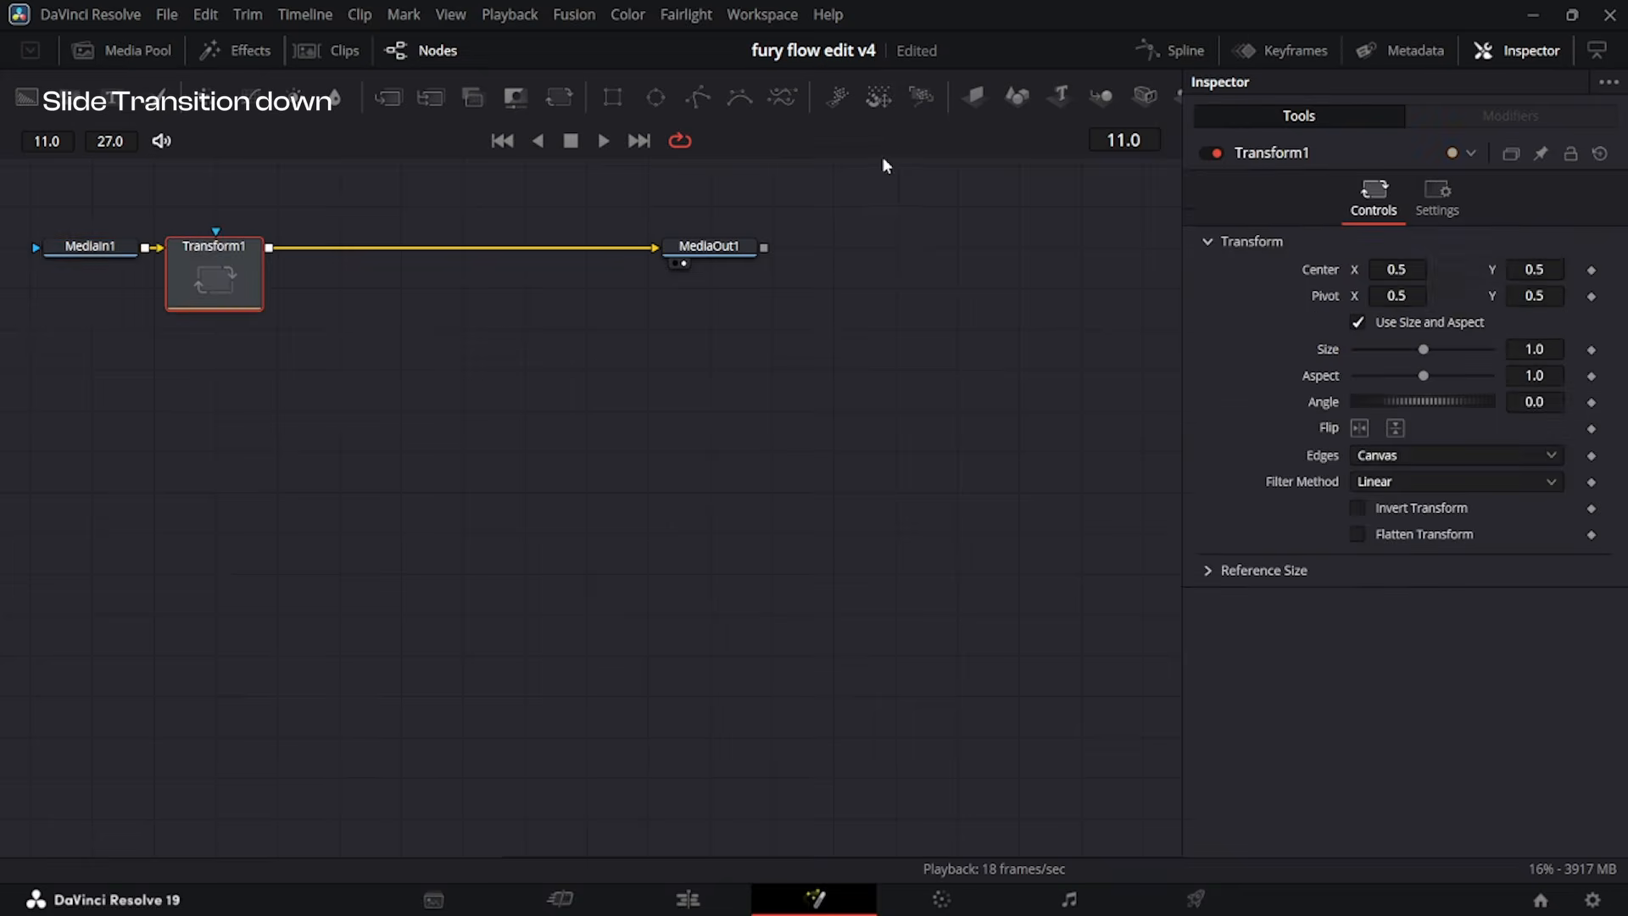
left_click_drag(883, 127, 883, 789)
scroll(796, 449, "down", 1)
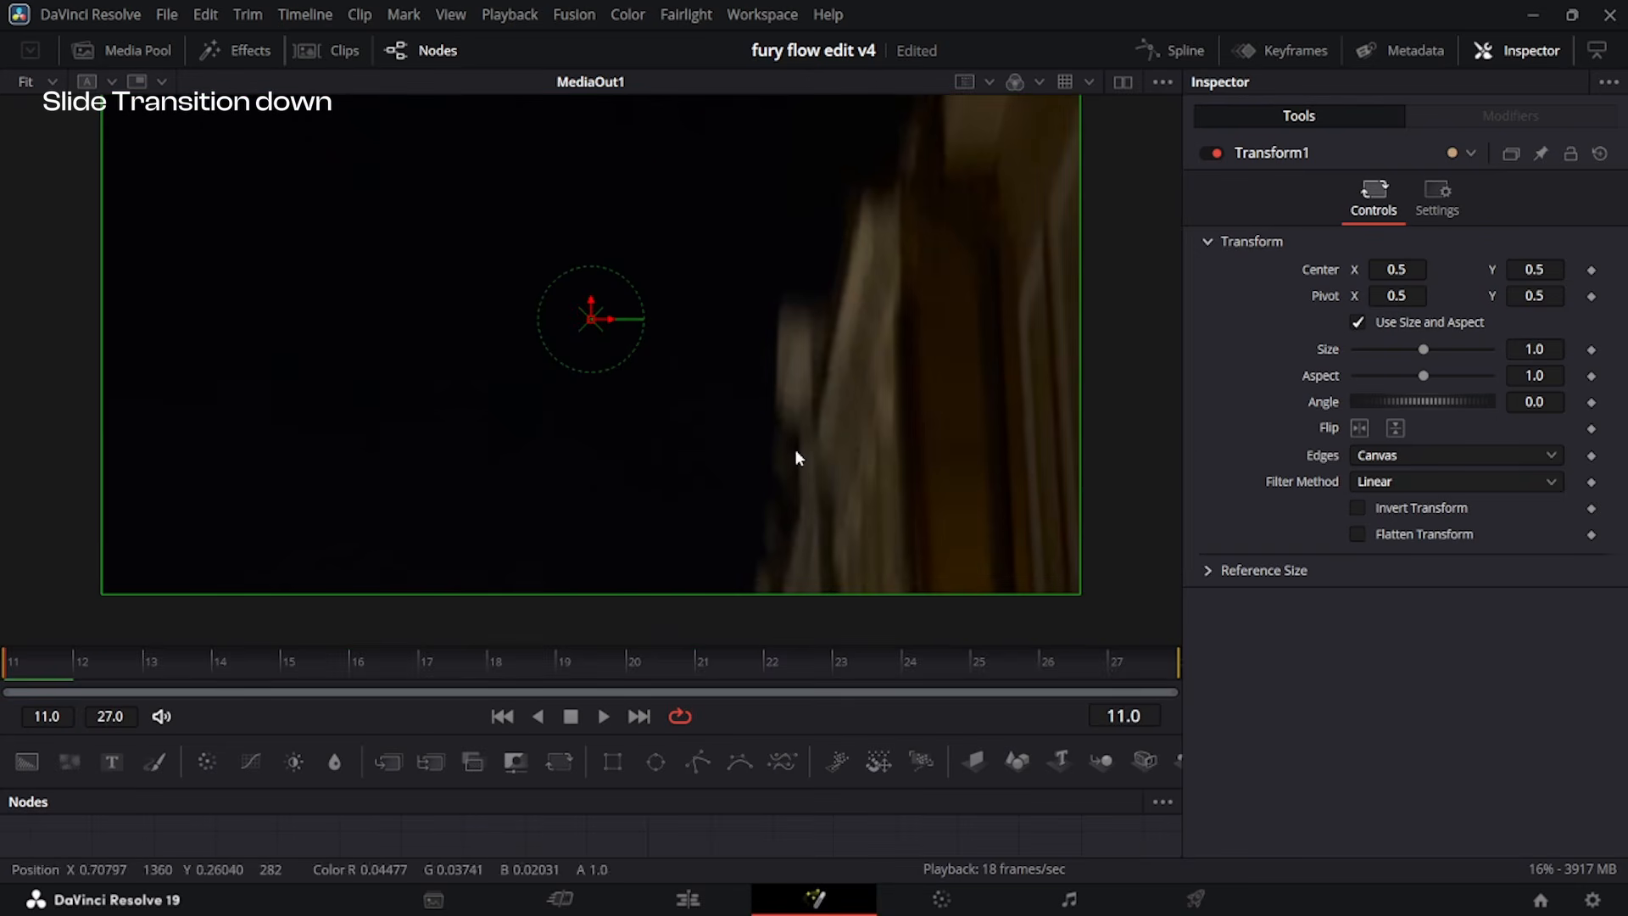
left_click(1592, 270)
left_click_drag(356, 670, 524, 697)
left_click(1592, 270)
Set the second clip's Transform Center Y to 0.56 on frame 11 and Edges to Mirror.
left_click_drag(284, 670, 7, 690)
left_click_drag(1544, 277, 1561, 277)
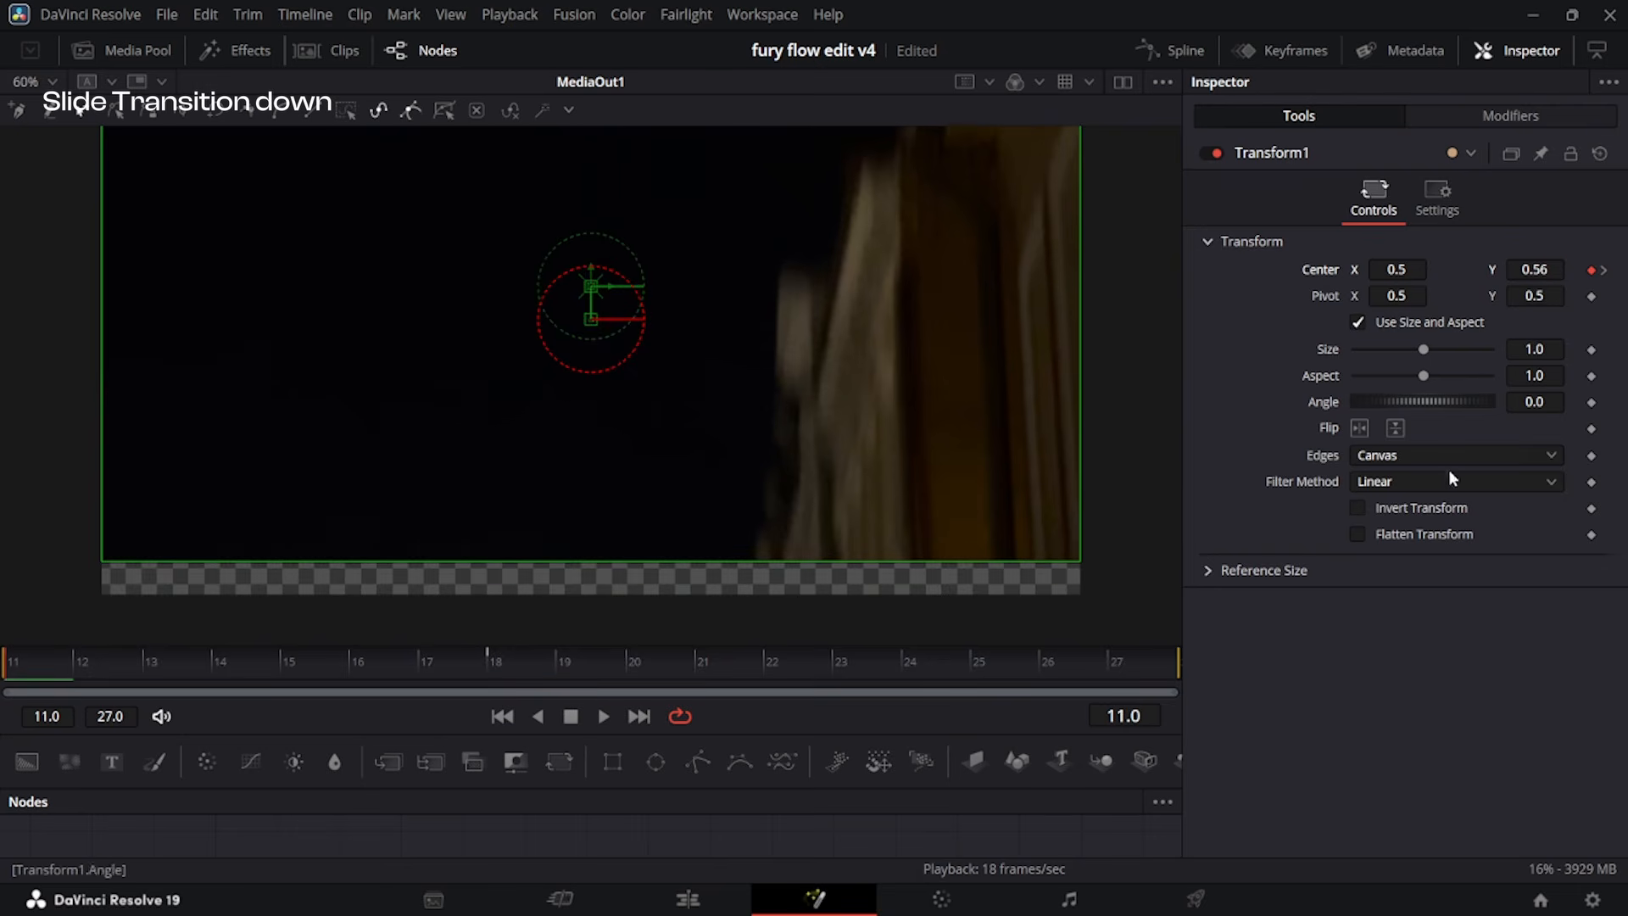
left_click(1377, 463)
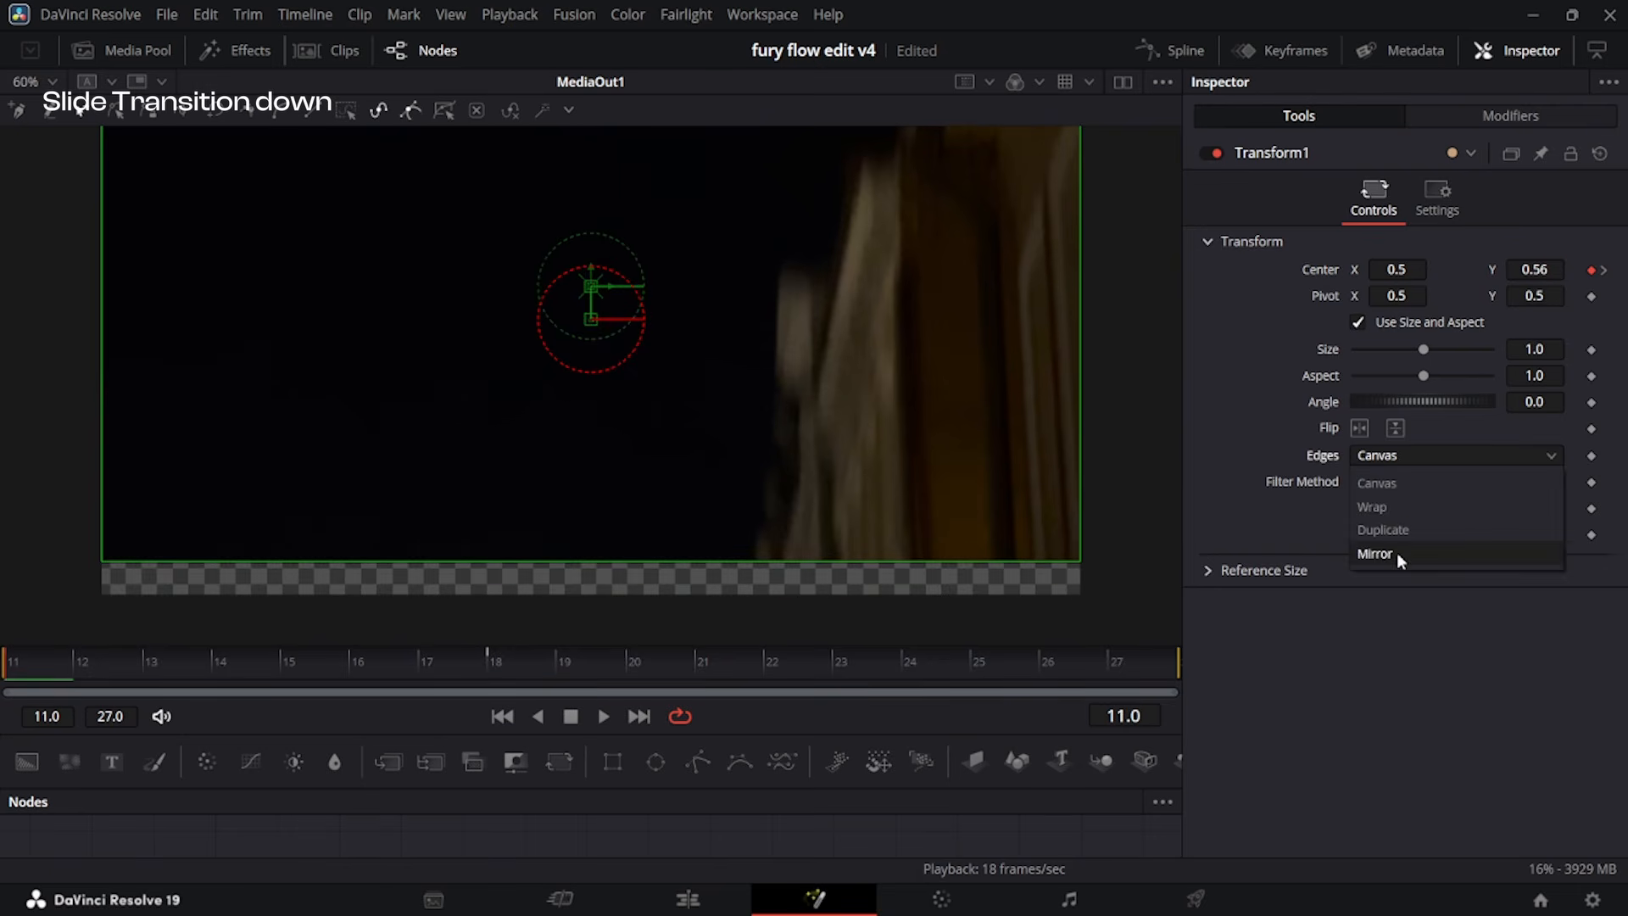
left_click(1397, 552)
Smooth the second clip's Center spline and reshape it to rise steeply from frame 11, and return to the edit timeline.
left_click(1166, 51)
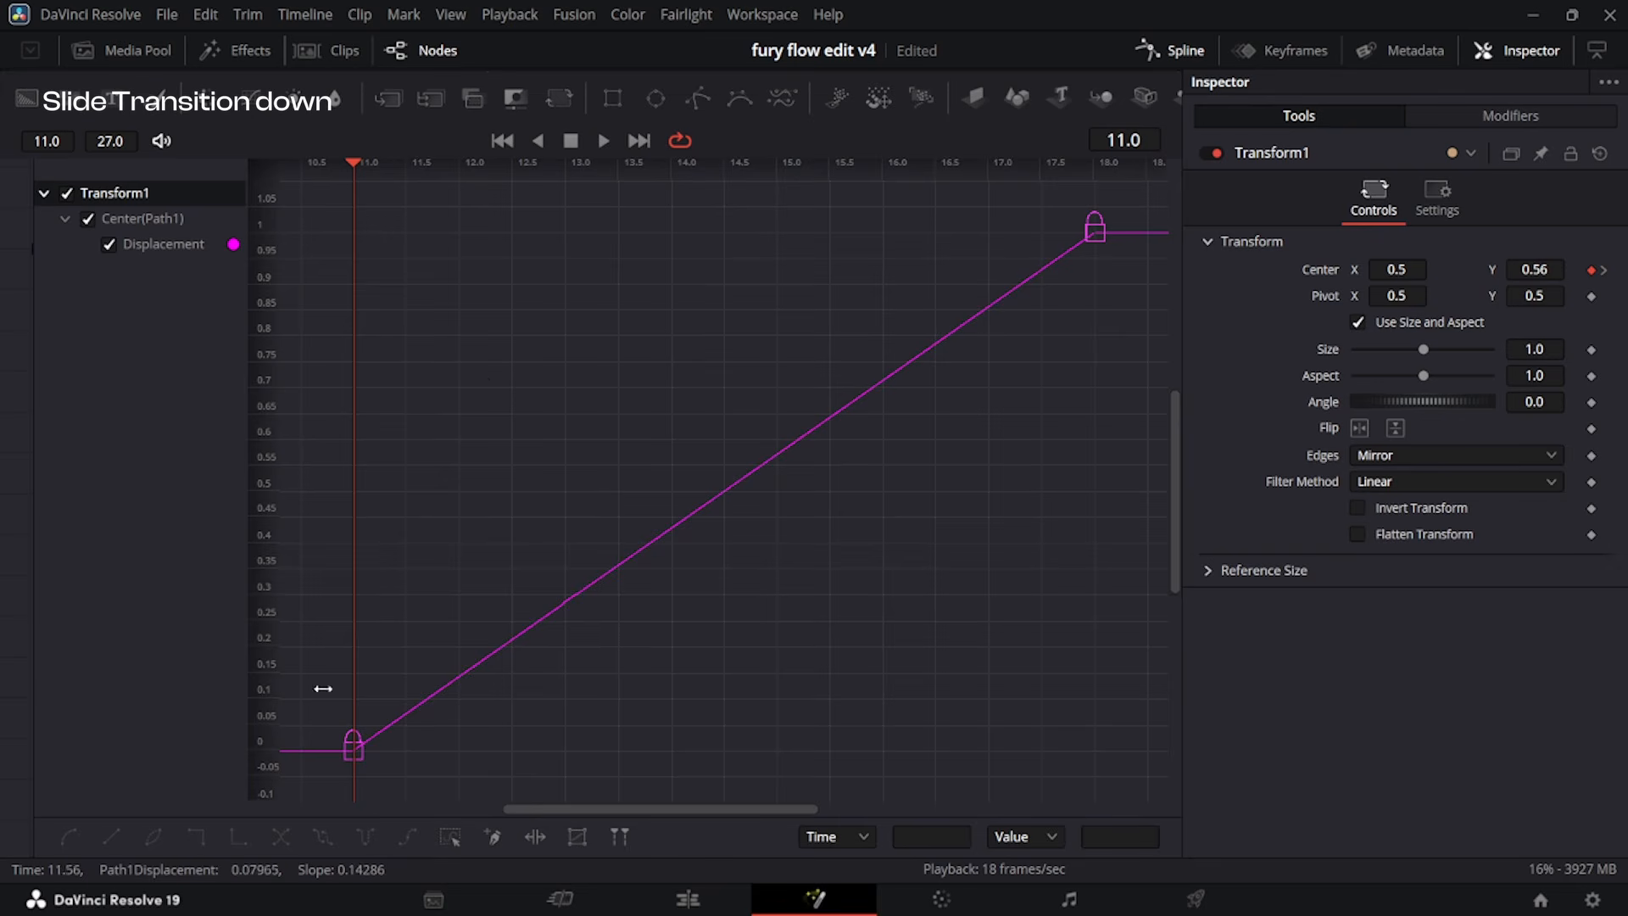
key("ctrl+a")
key("s")
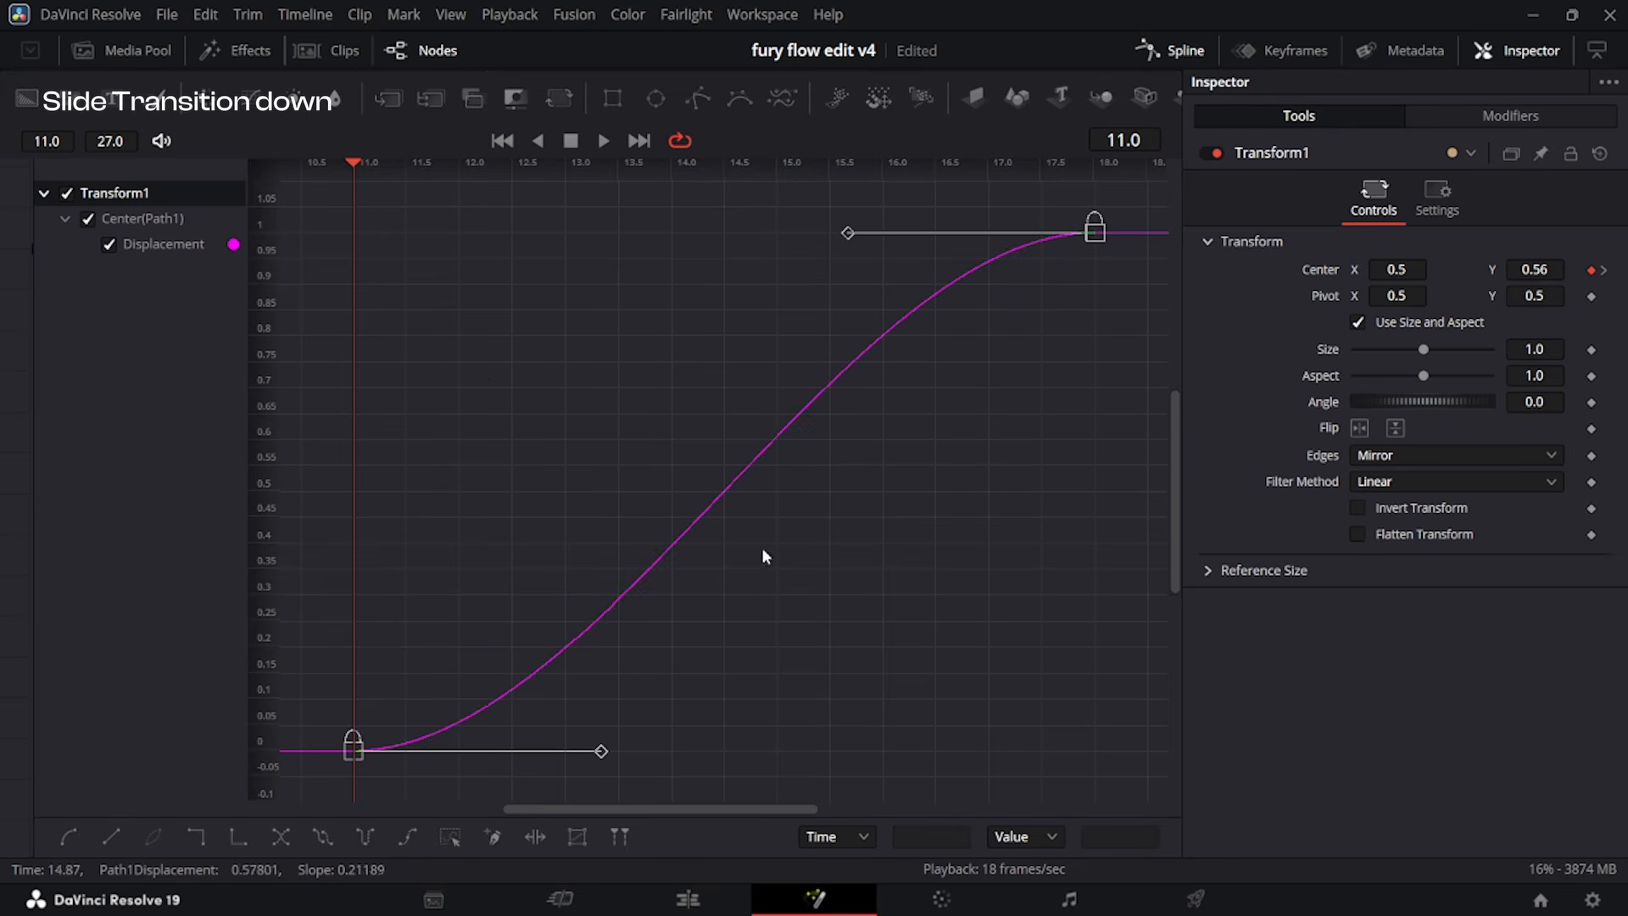
left_click_drag(602, 750, 357, 246)
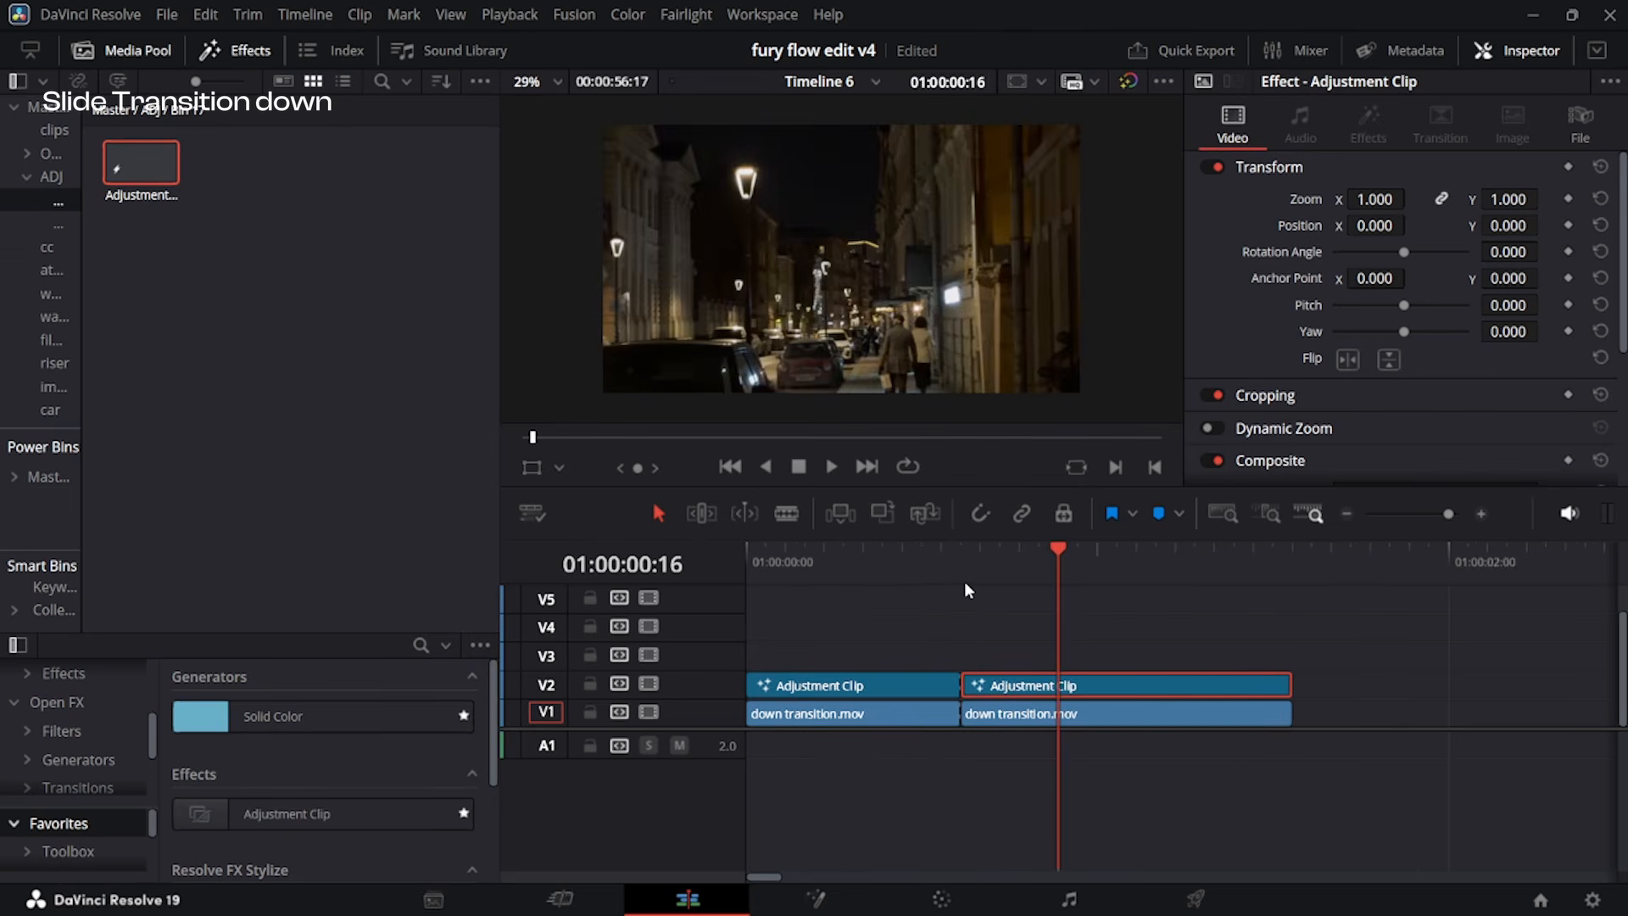
Play back the downward slide transition from the start of the timeline.
left_click_drag(974, 557, 727, 593)
key("space")
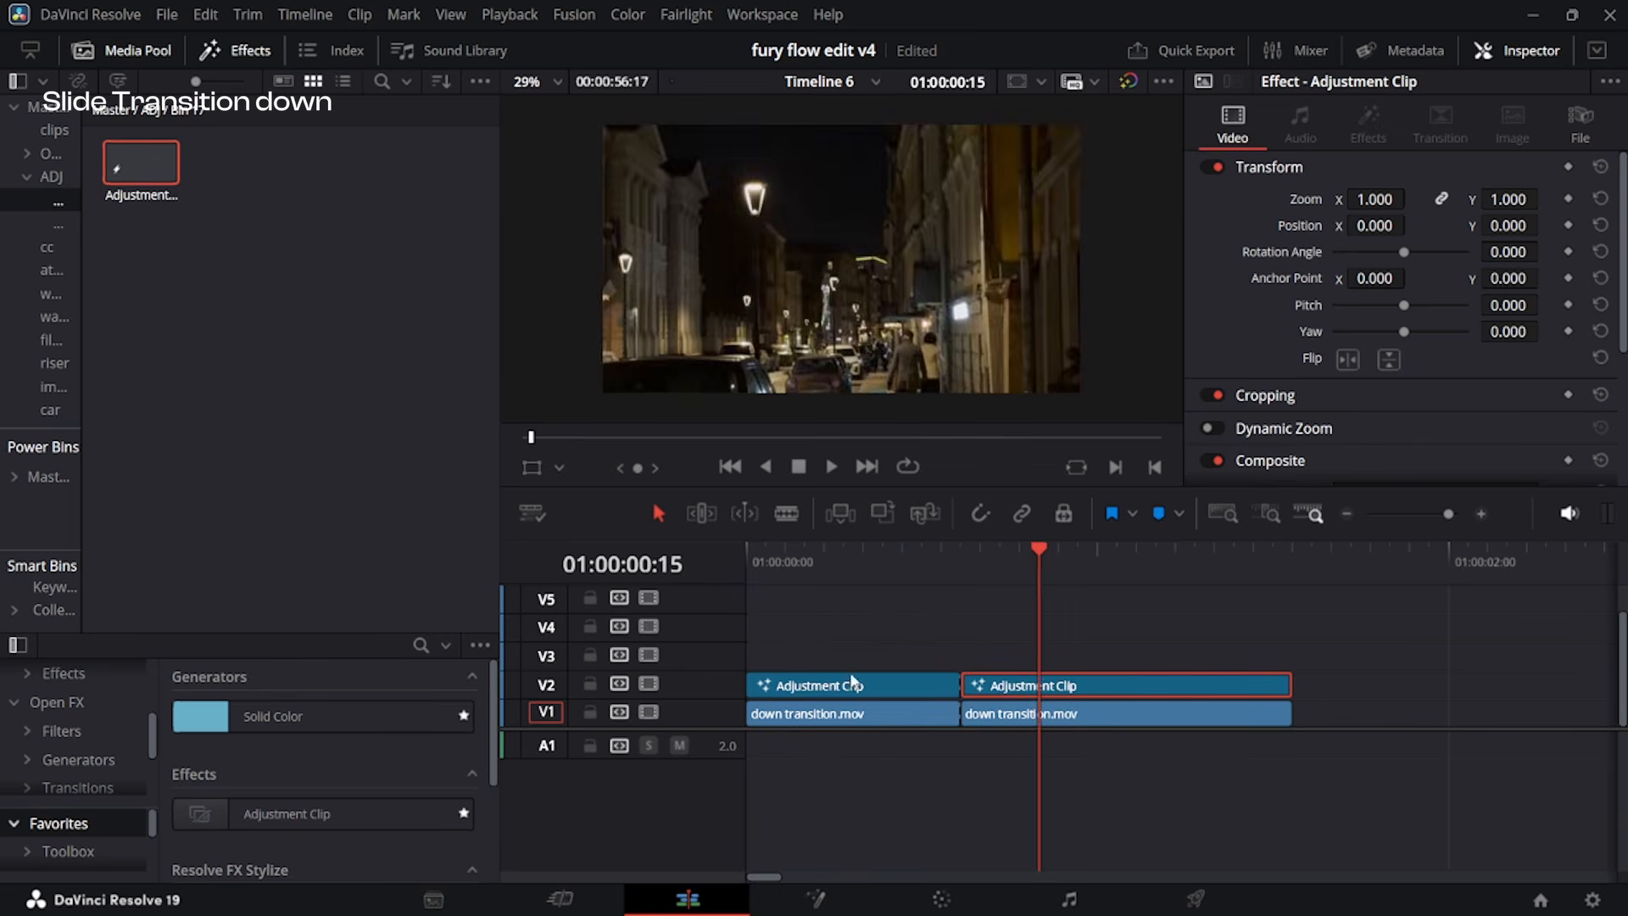
left_click_drag(960, 563, 771, 619)
key("space")
key("space")
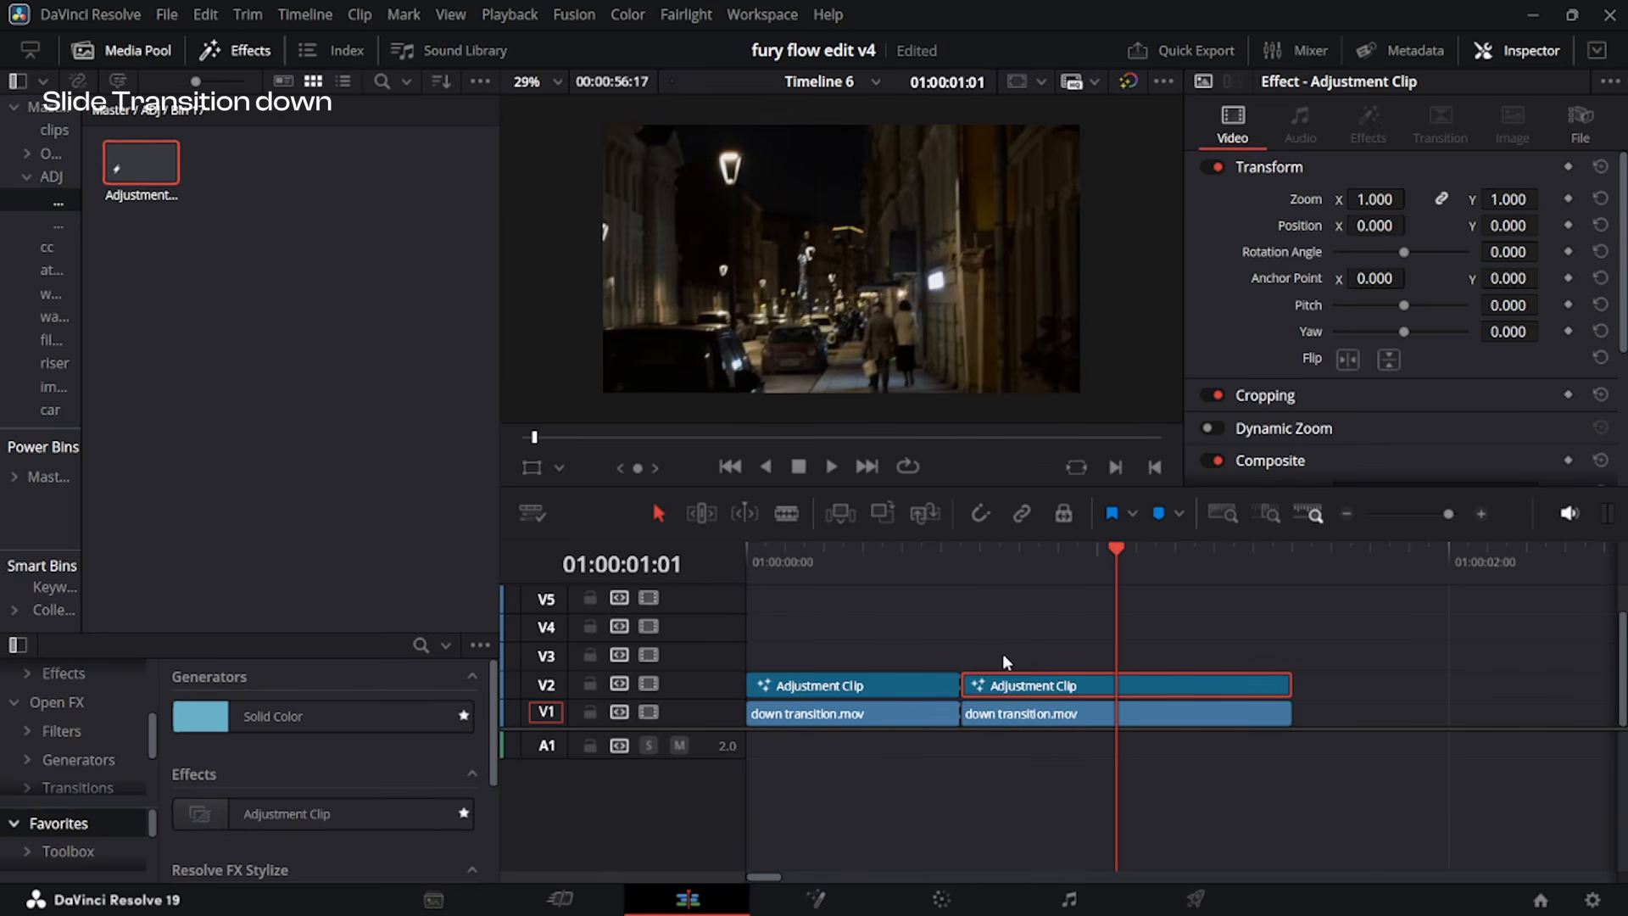
Place an adjustment clip on V3 spanning both video clips, with the playhead at the cut.
scroll(1018, 664, "down", 1)
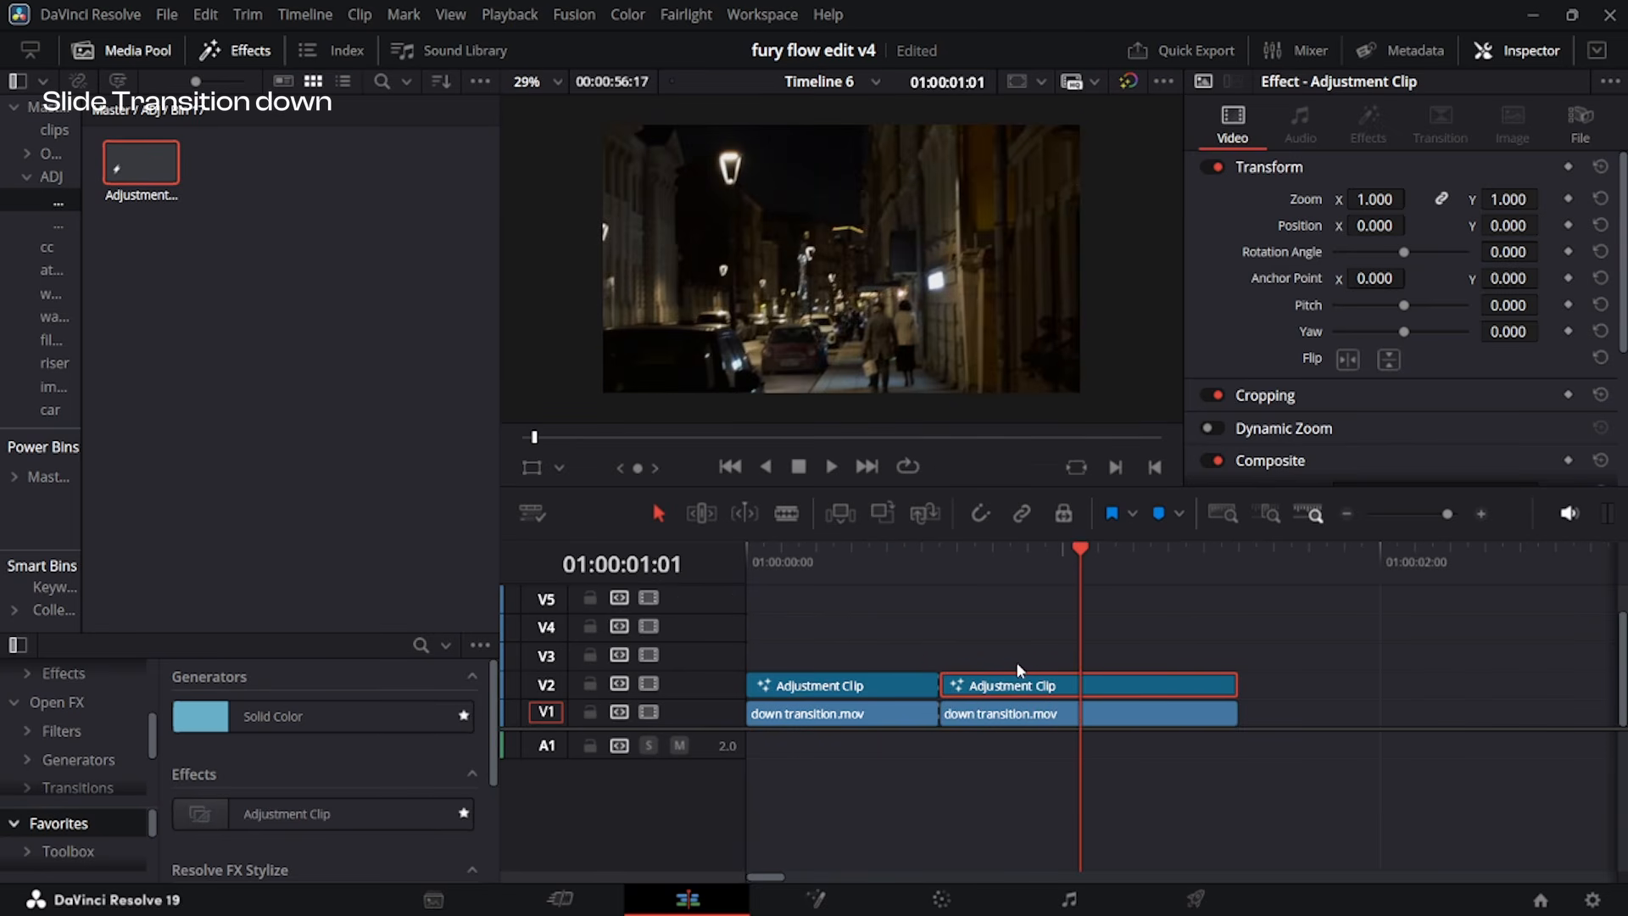
left_click_drag(148, 156, 1238, 642)
left_click_drag(954, 562, 944, 551)
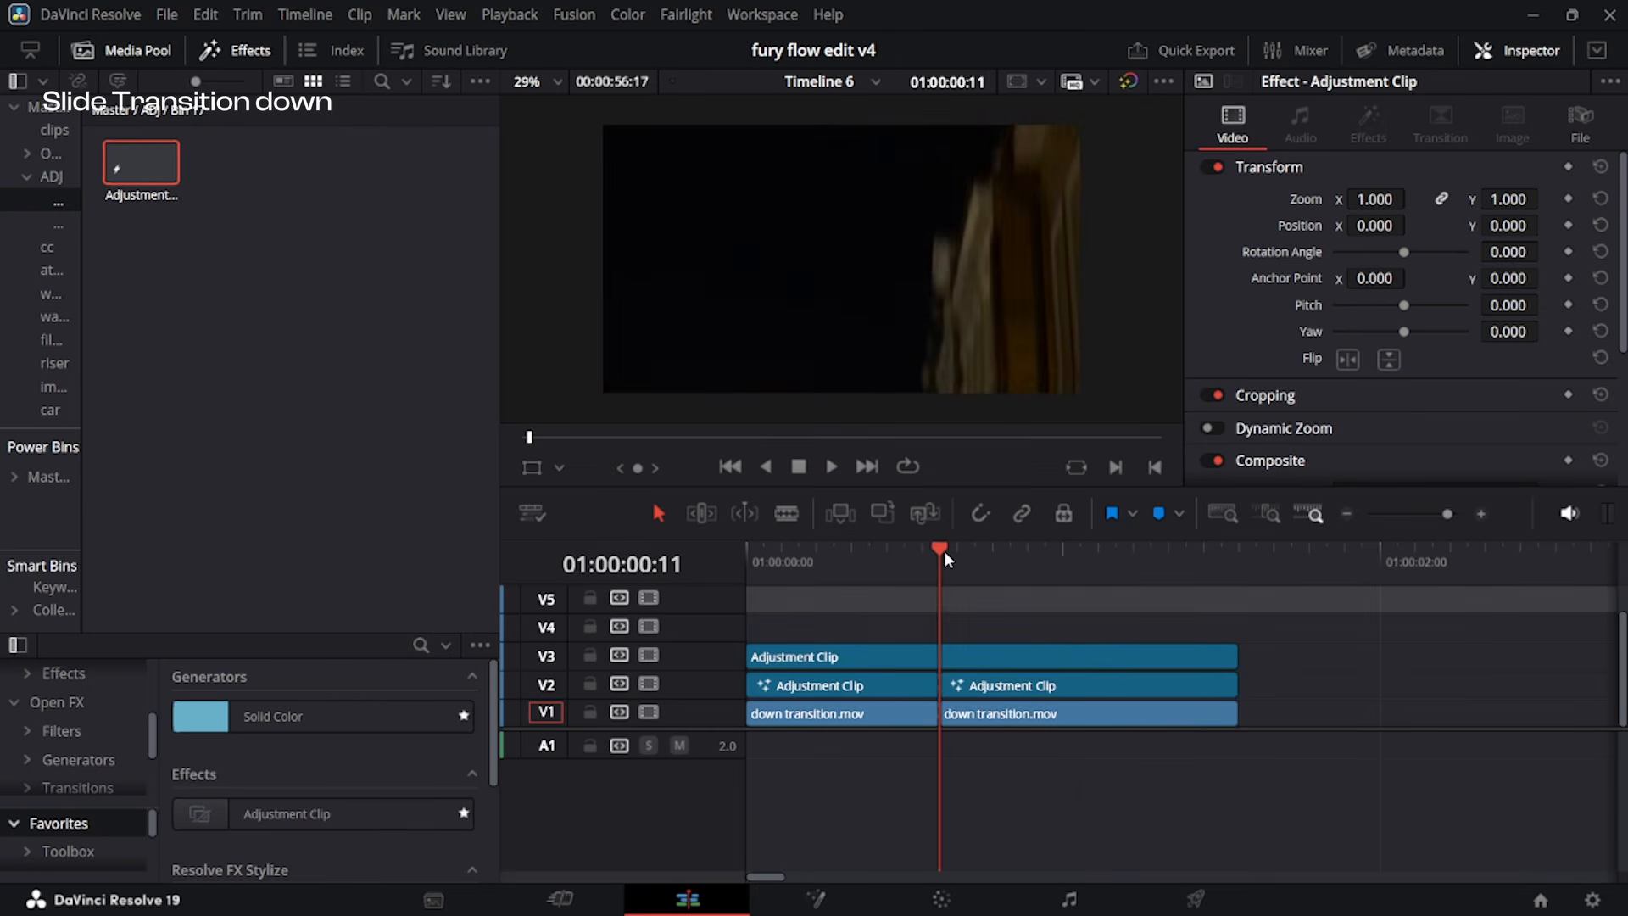
Open the V3 adjustment clip in Fusion and add an Optical Flares node after MediaIn1.
left_click(967, 656)
key("shift+5")
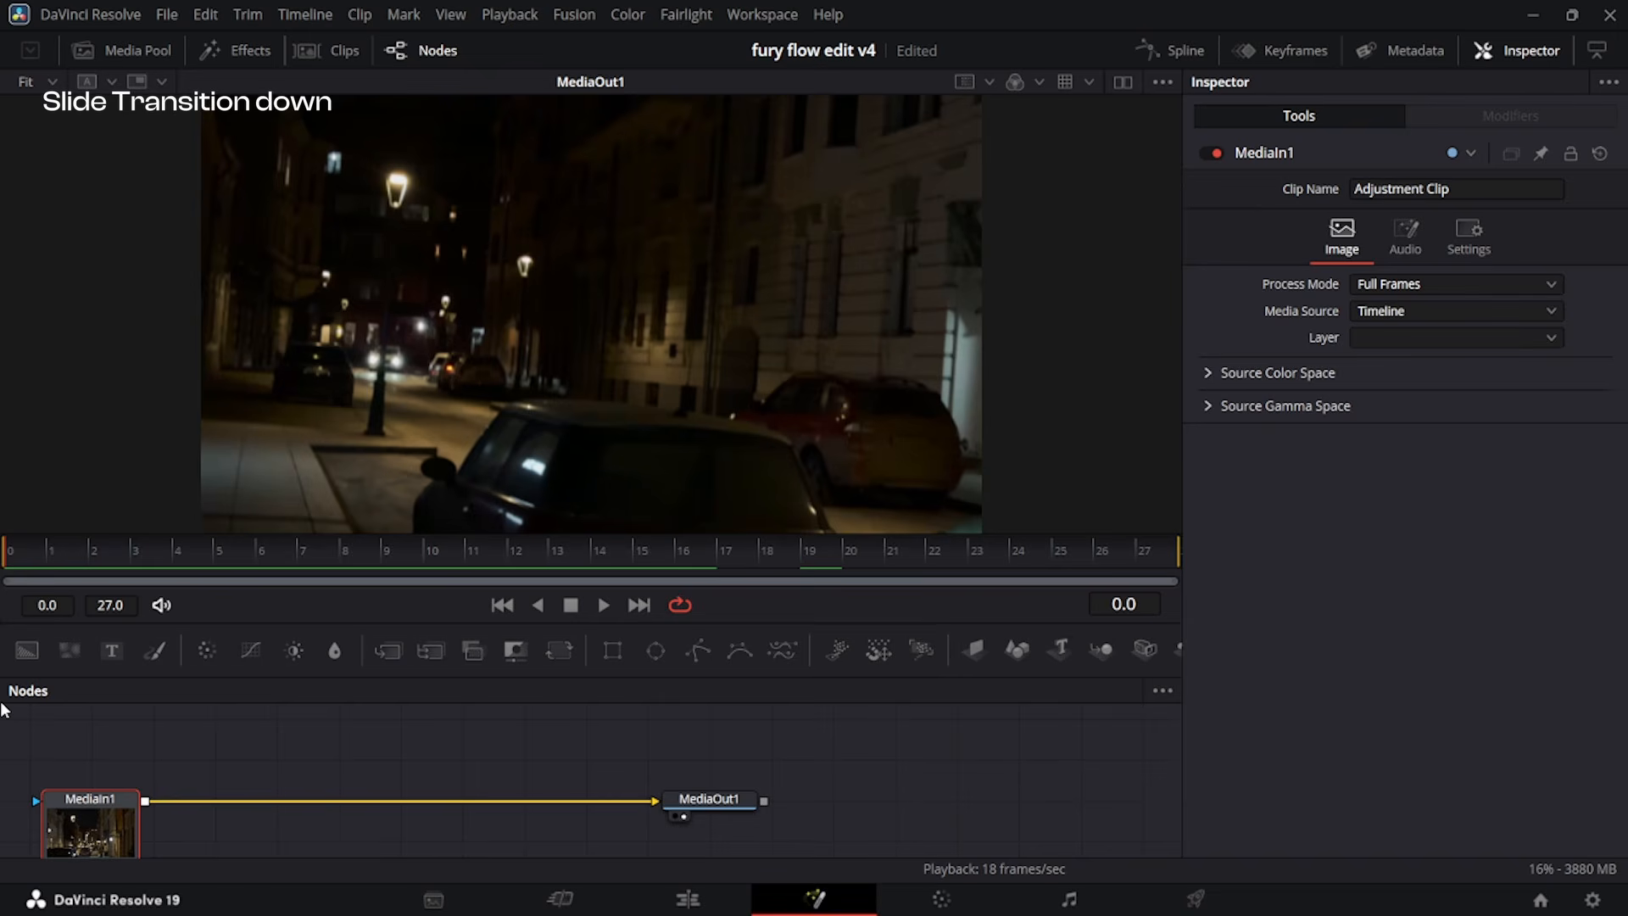
key("shift+space")
type("opt")
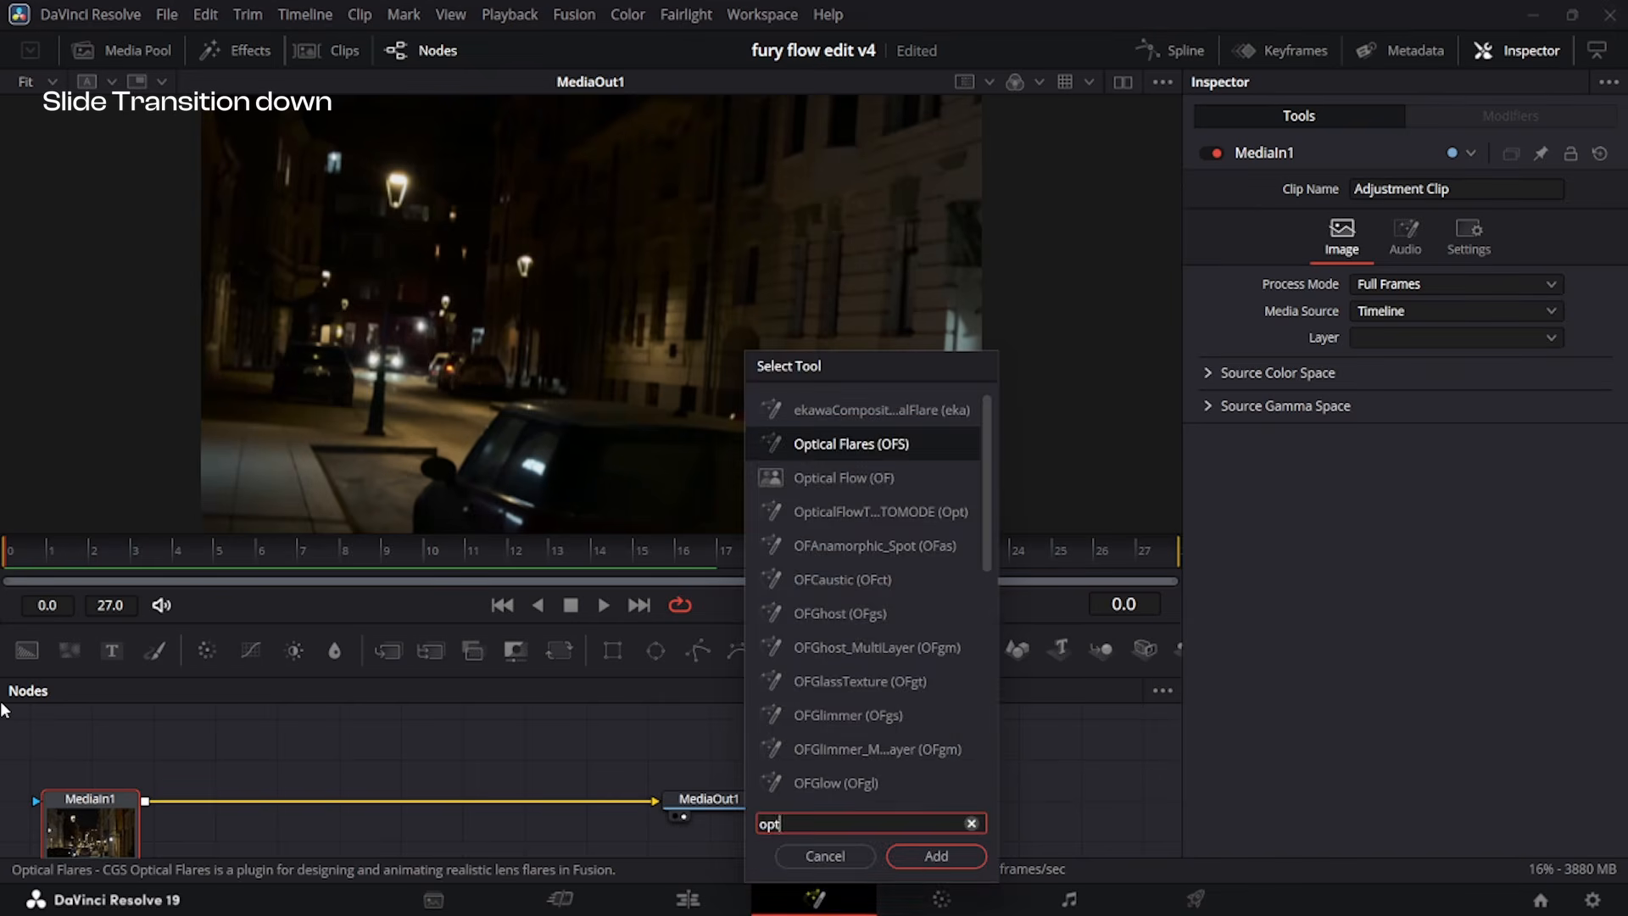
key("Return")
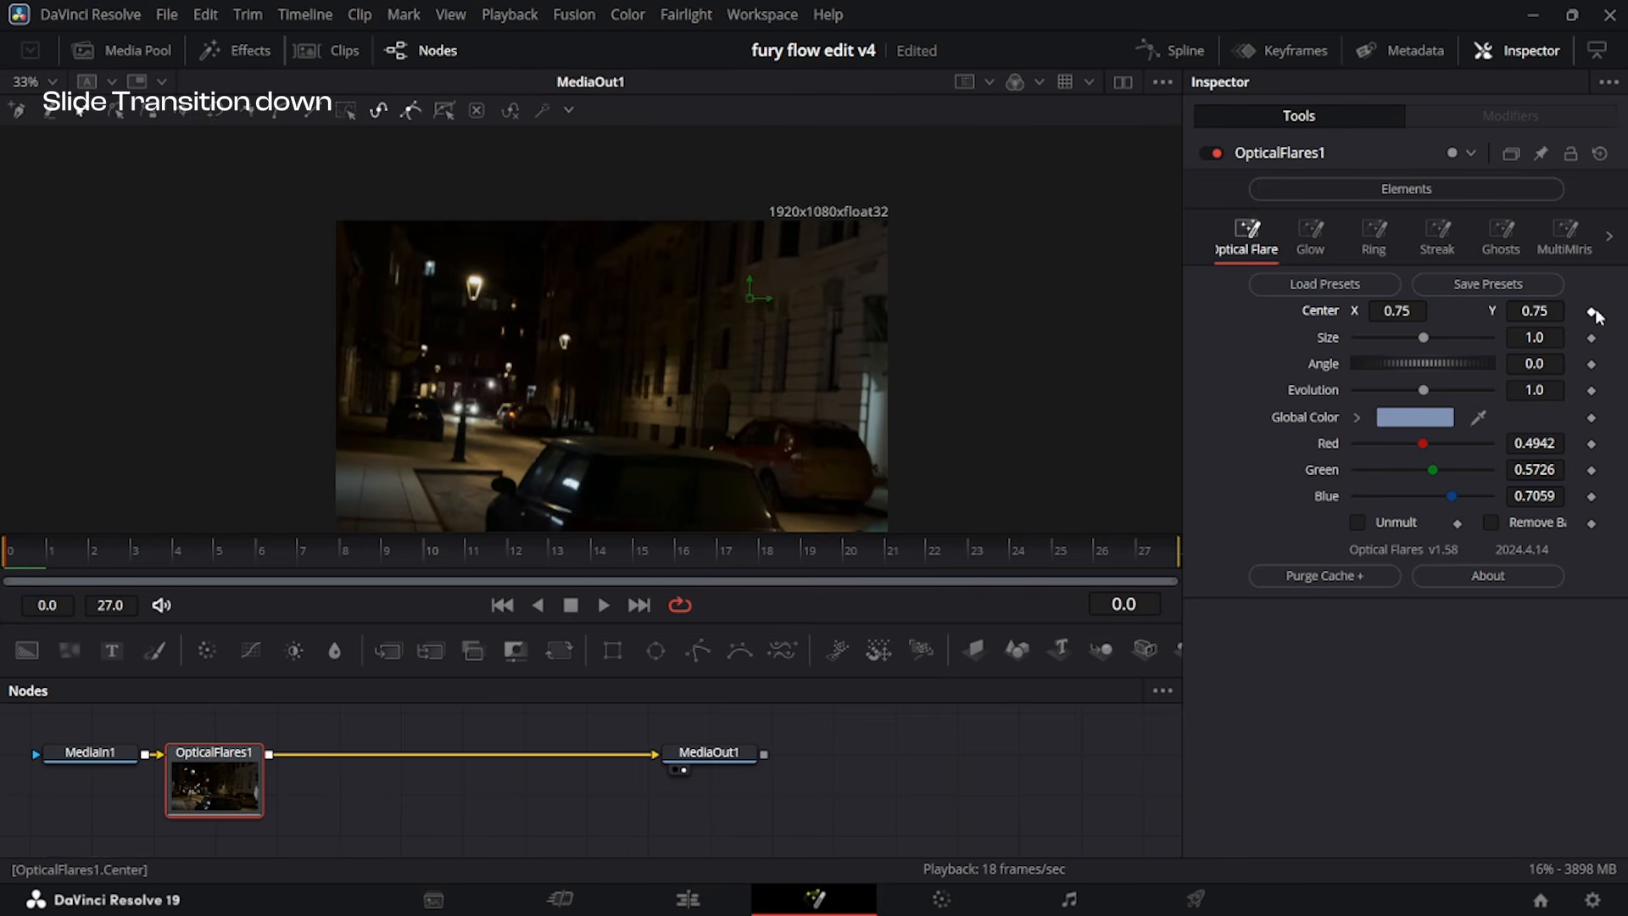
Keyframe the flare's Center on the bright street lamp at frame 0 (about 0.262, 0.804) and frame 1 (about 0.339, 0.713).
left_click(1591, 312)
scroll(510, 283, "down", 2)
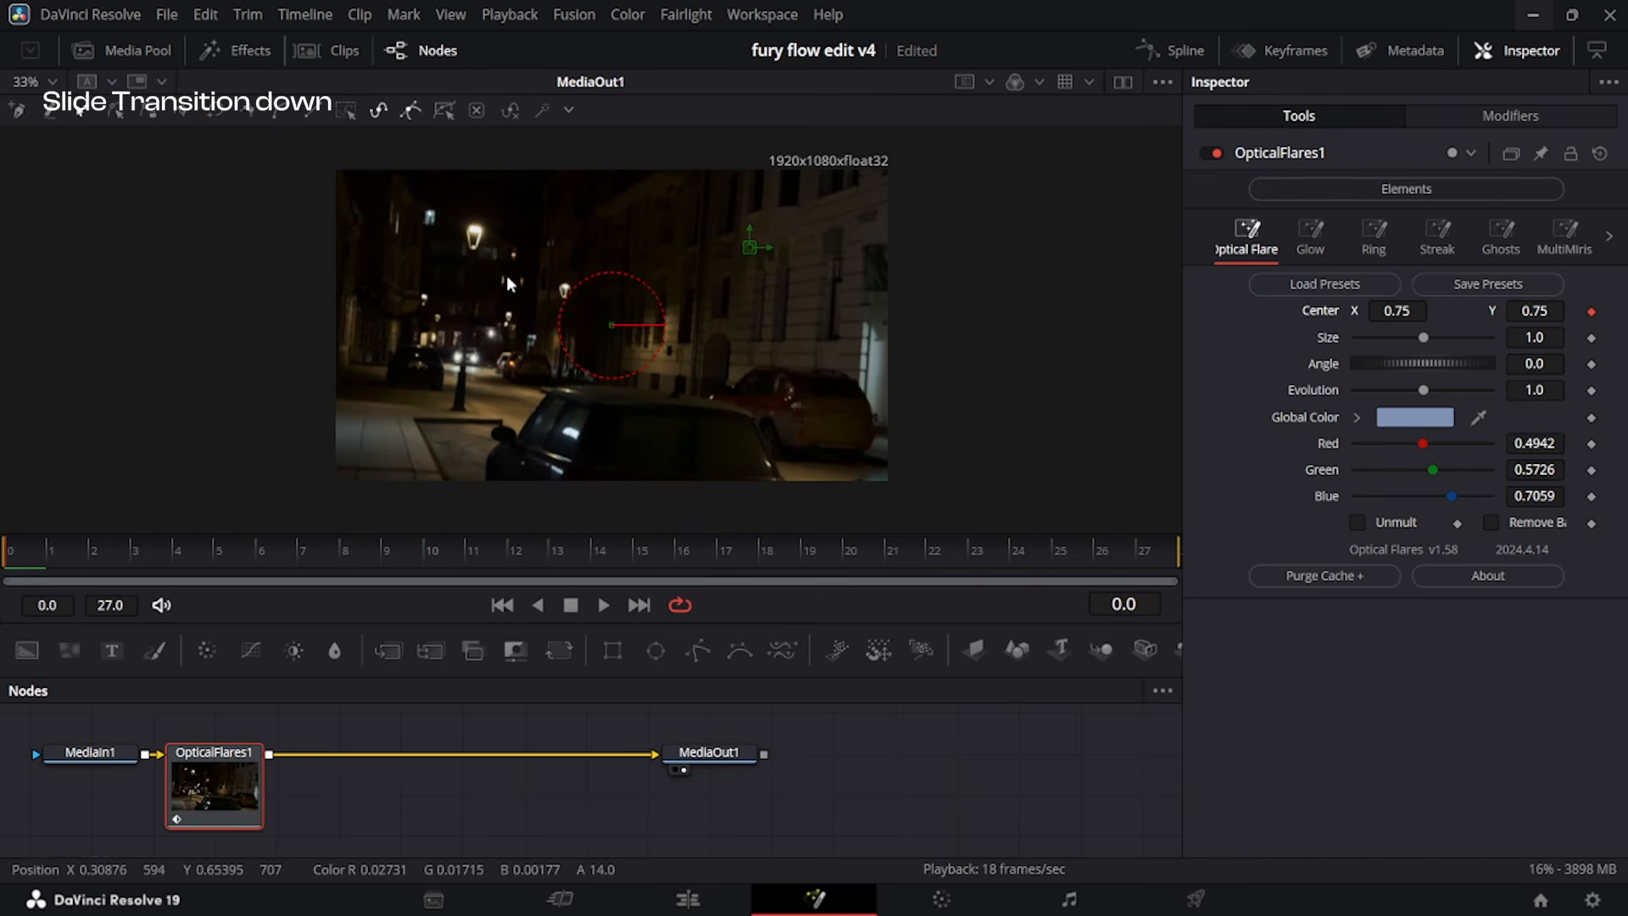
scroll(517, 254, "up", 6)
left_click_drag(1139, 313, 374, 265)
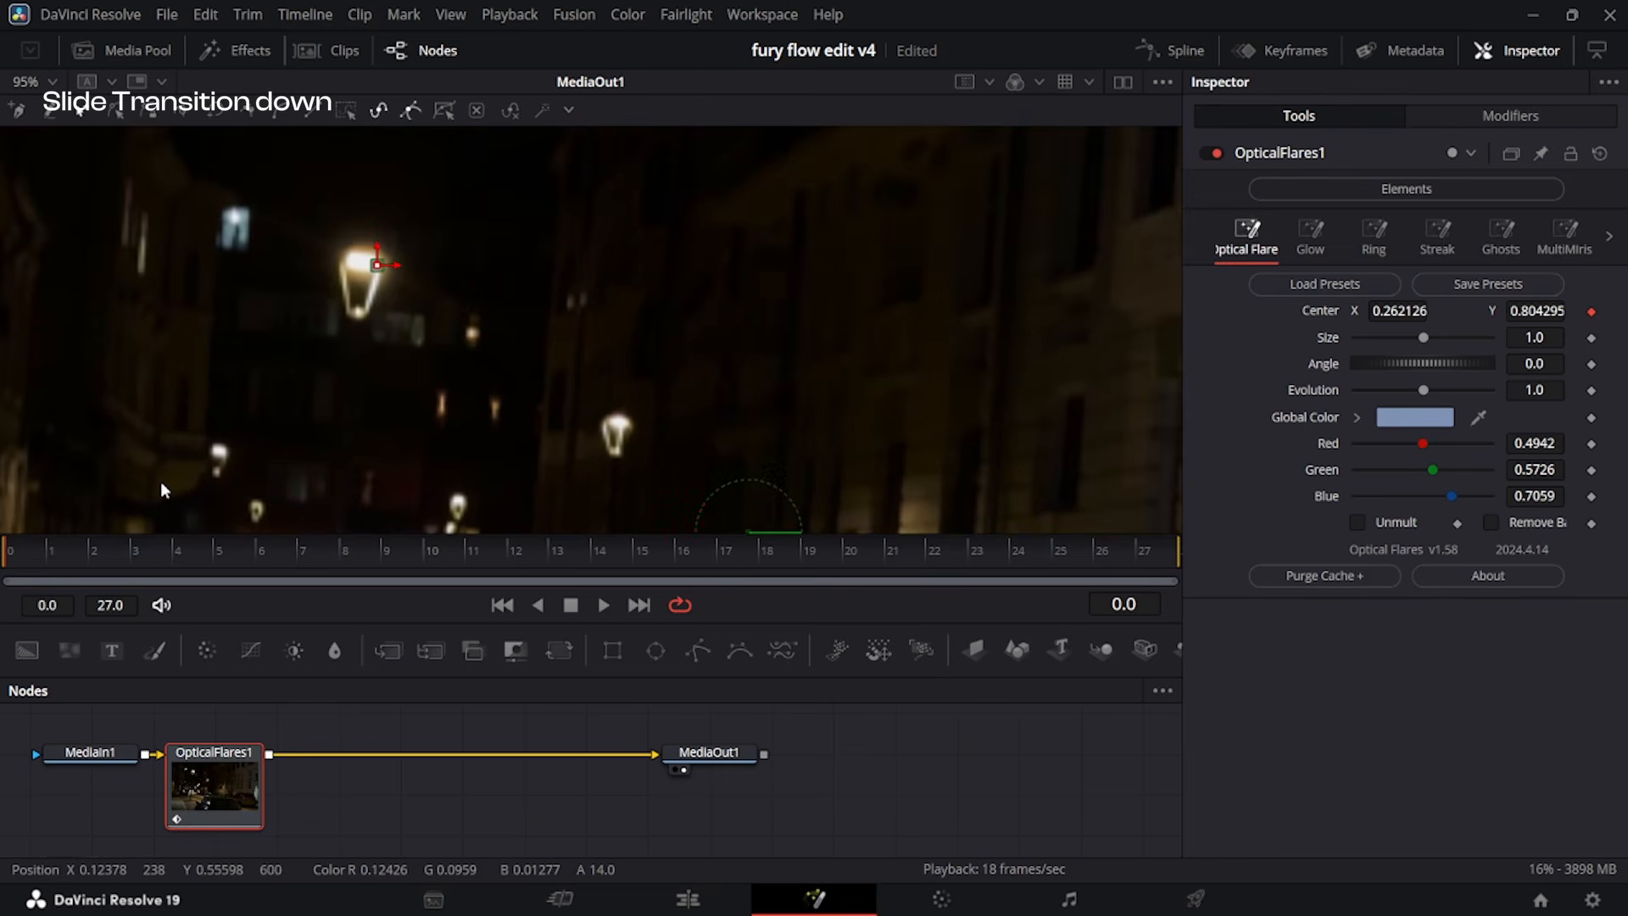
key("Right")
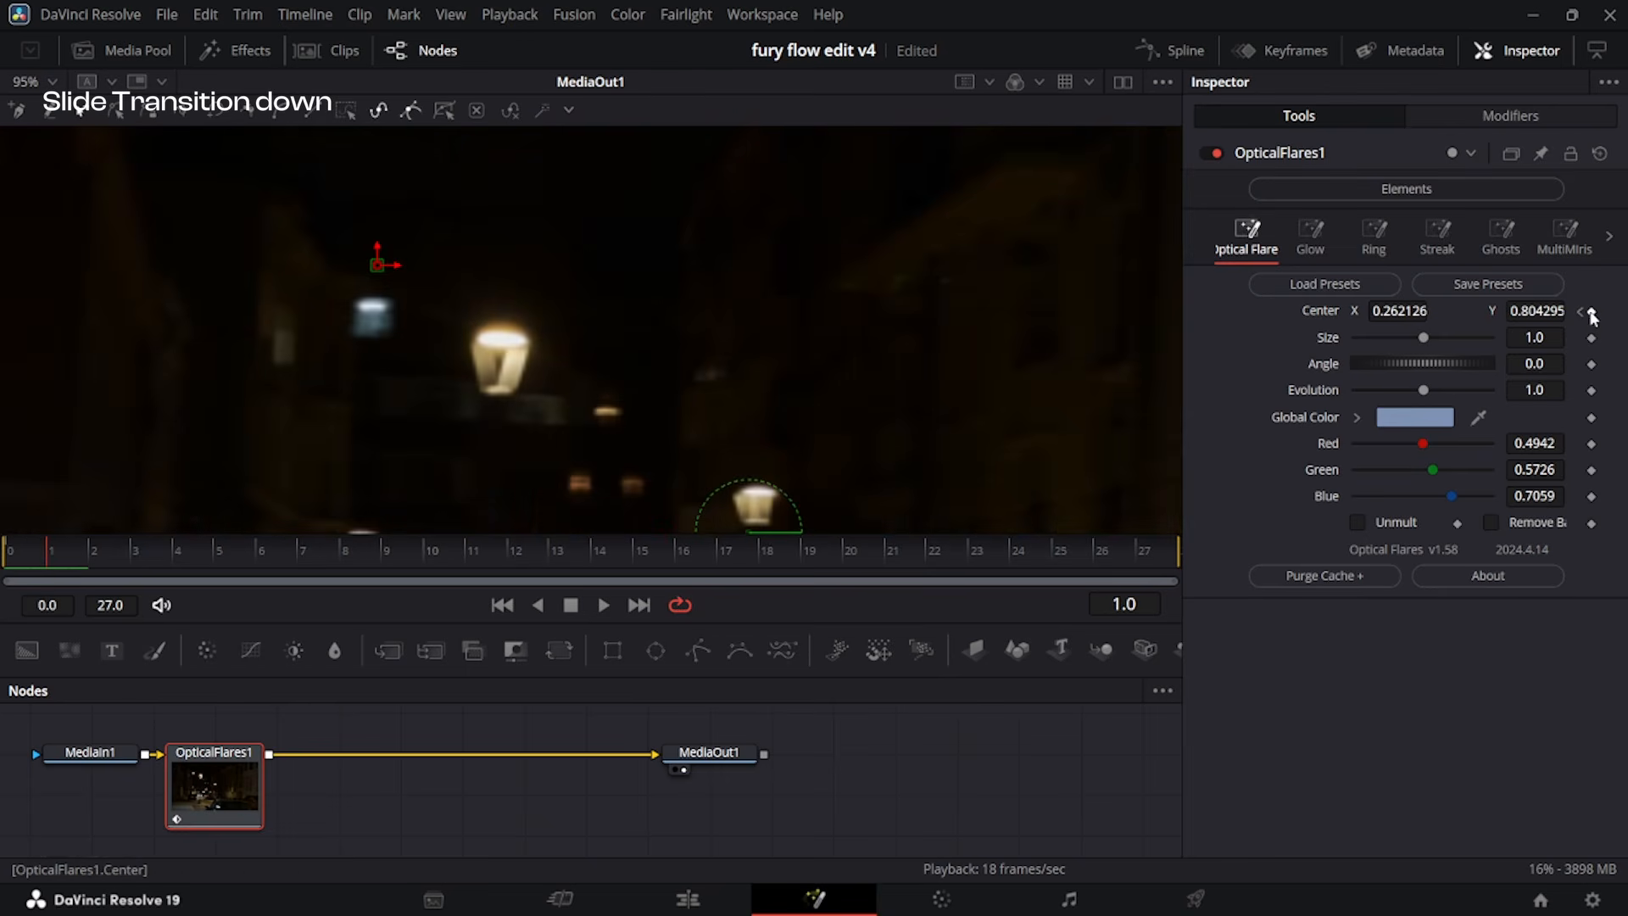
left_click_drag(378, 265, 502, 345)
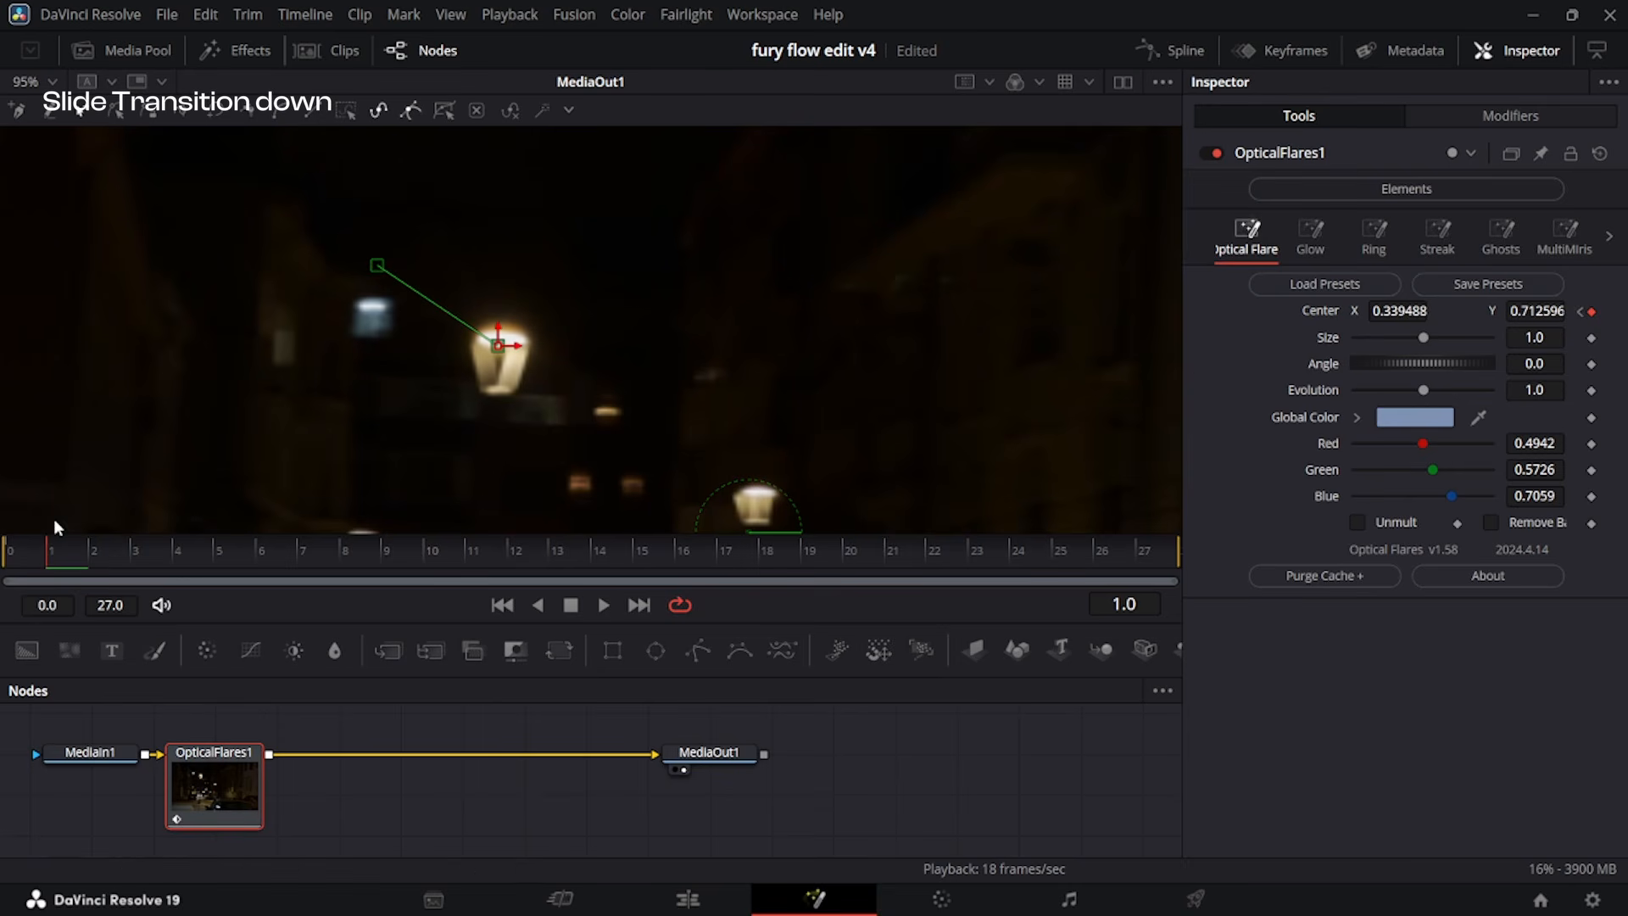
Keyframe the flare's Center frame by frame from frame 2 to frame 22 so it follows the street lamp.
left_click(104, 558)
left_click(1592, 312)
left_click_drag(498, 346, 662, 382)
left_click(137, 562)
left_click(267, 562)
left_click(384, 561)
scroll(792, 163, "down", 3)
left_click(471, 562)
left_click(1592, 313)
left_click(595, 556)
left_click(680, 556)
scroll(647, 155, "up", 3)
left_click(849, 554)
left_click(931, 556)
left_click(1593, 314)
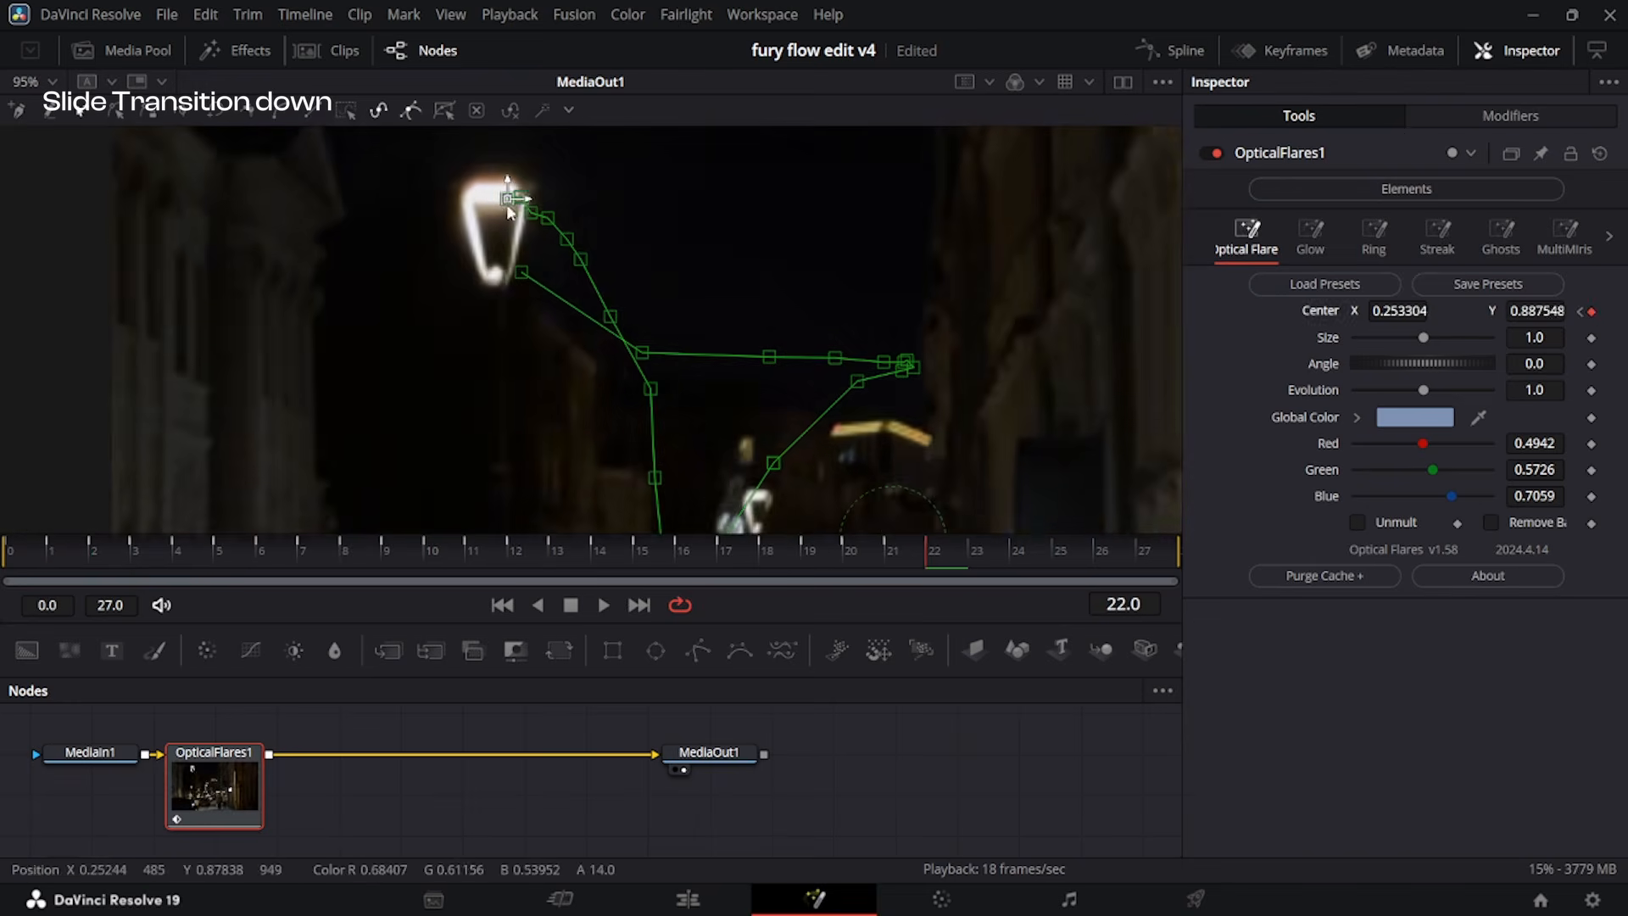
Keyframe the flare's Center on the street lamp through frame 27, and return to frame 0 with OpticalFlares1 selected.
left_click(1057, 557)
left_click_drag(508, 199, 480, 244)
left_click(1141, 556)
scroll(415, 150, "down", 3)
left_click(737, 754)
left_click_drag(736, 556, 10, 582)
left_click(209, 753)
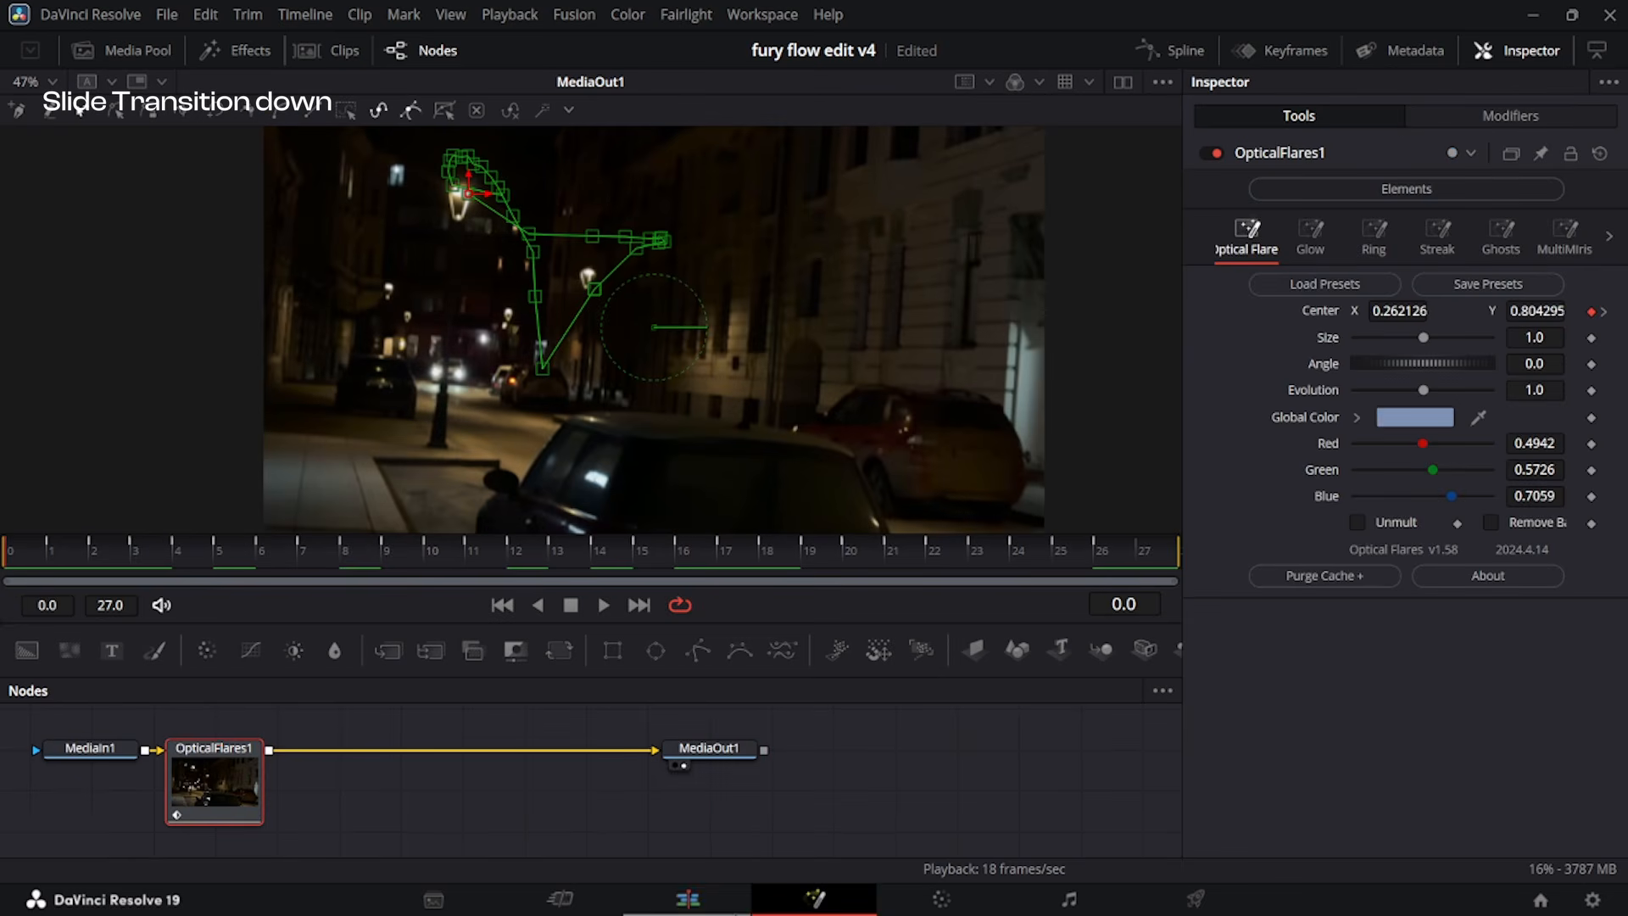
Enable Sun in the flare's Glow settings and sample its color from the street lamp in the viewer.
left_click(1311, 249)
left_click(1358, 284)
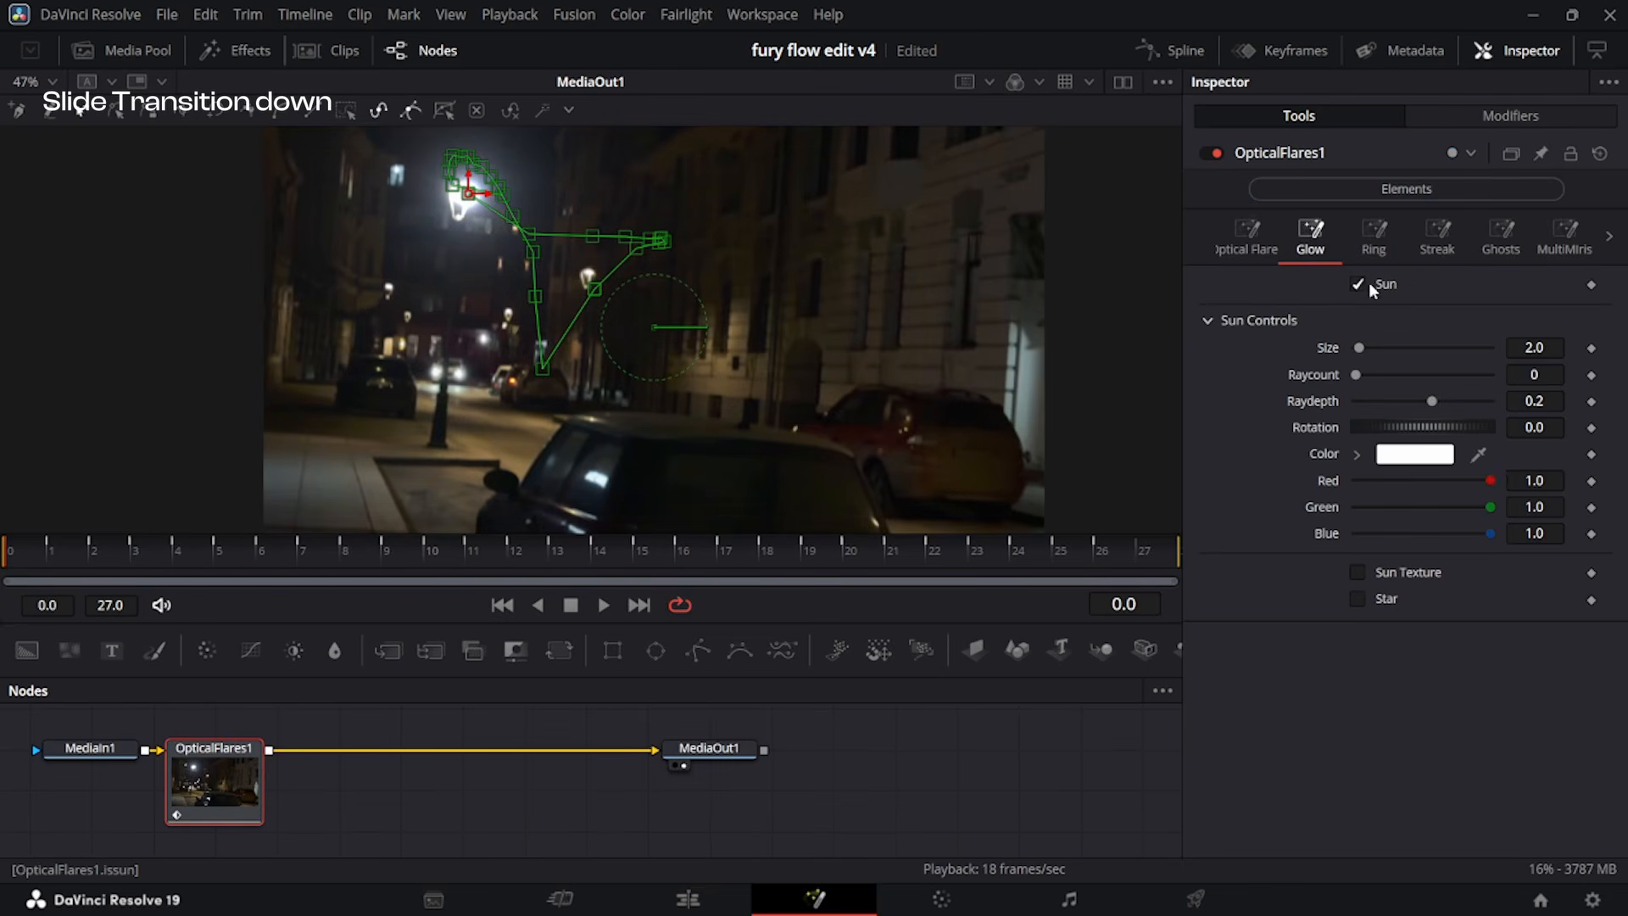
left_click_drag(1478, 453, 477, 203)
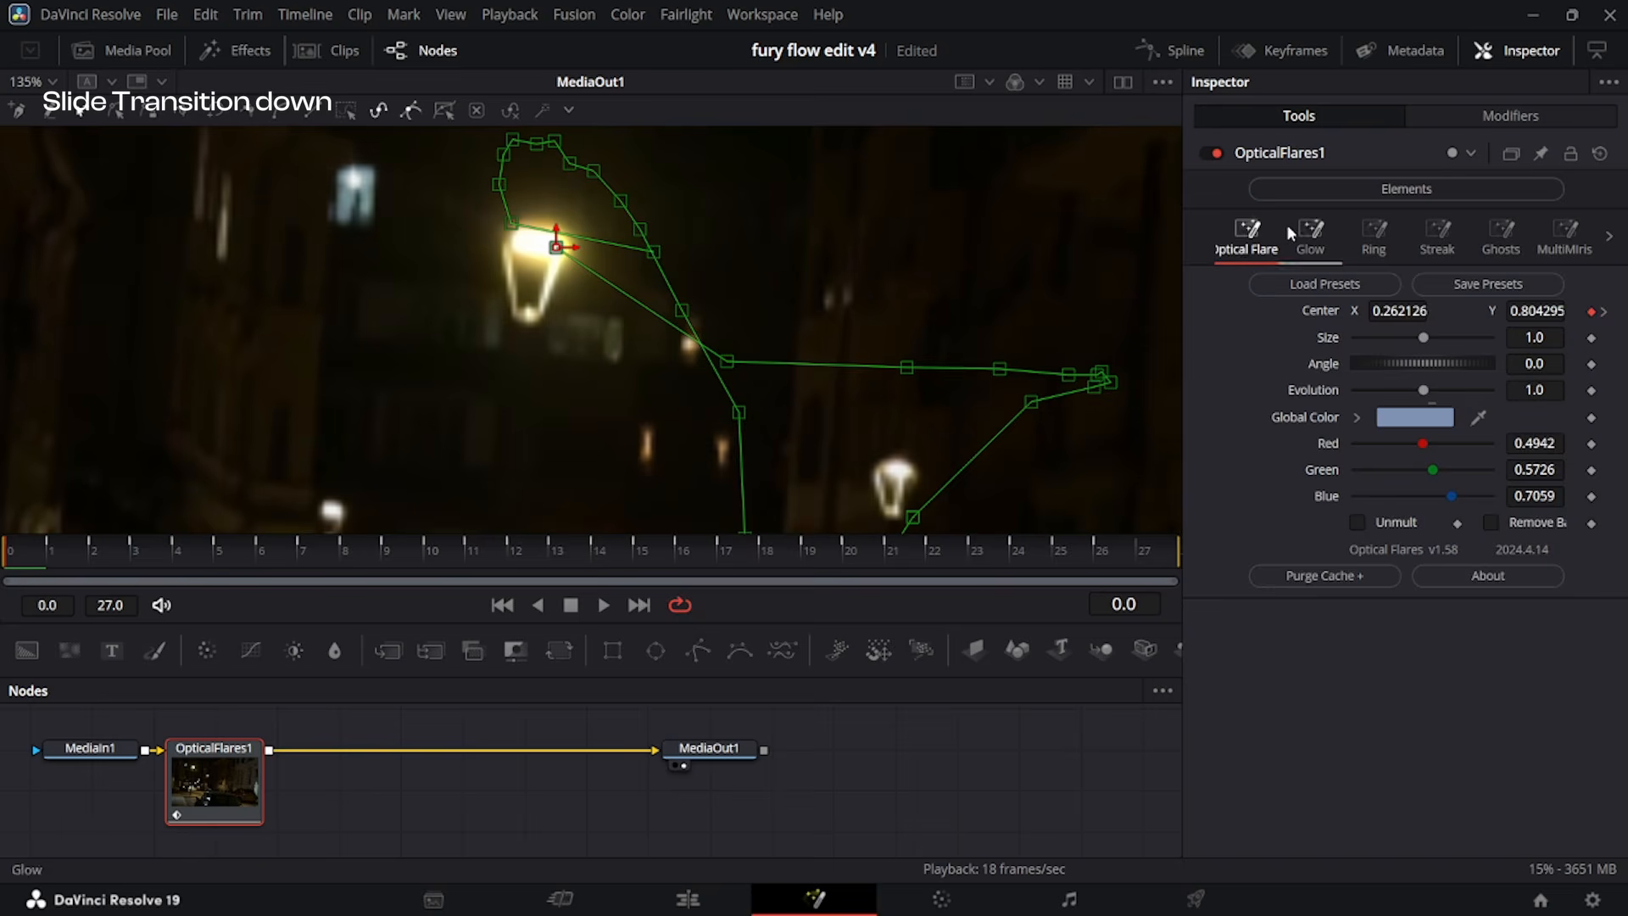
left_click(1306, 237)
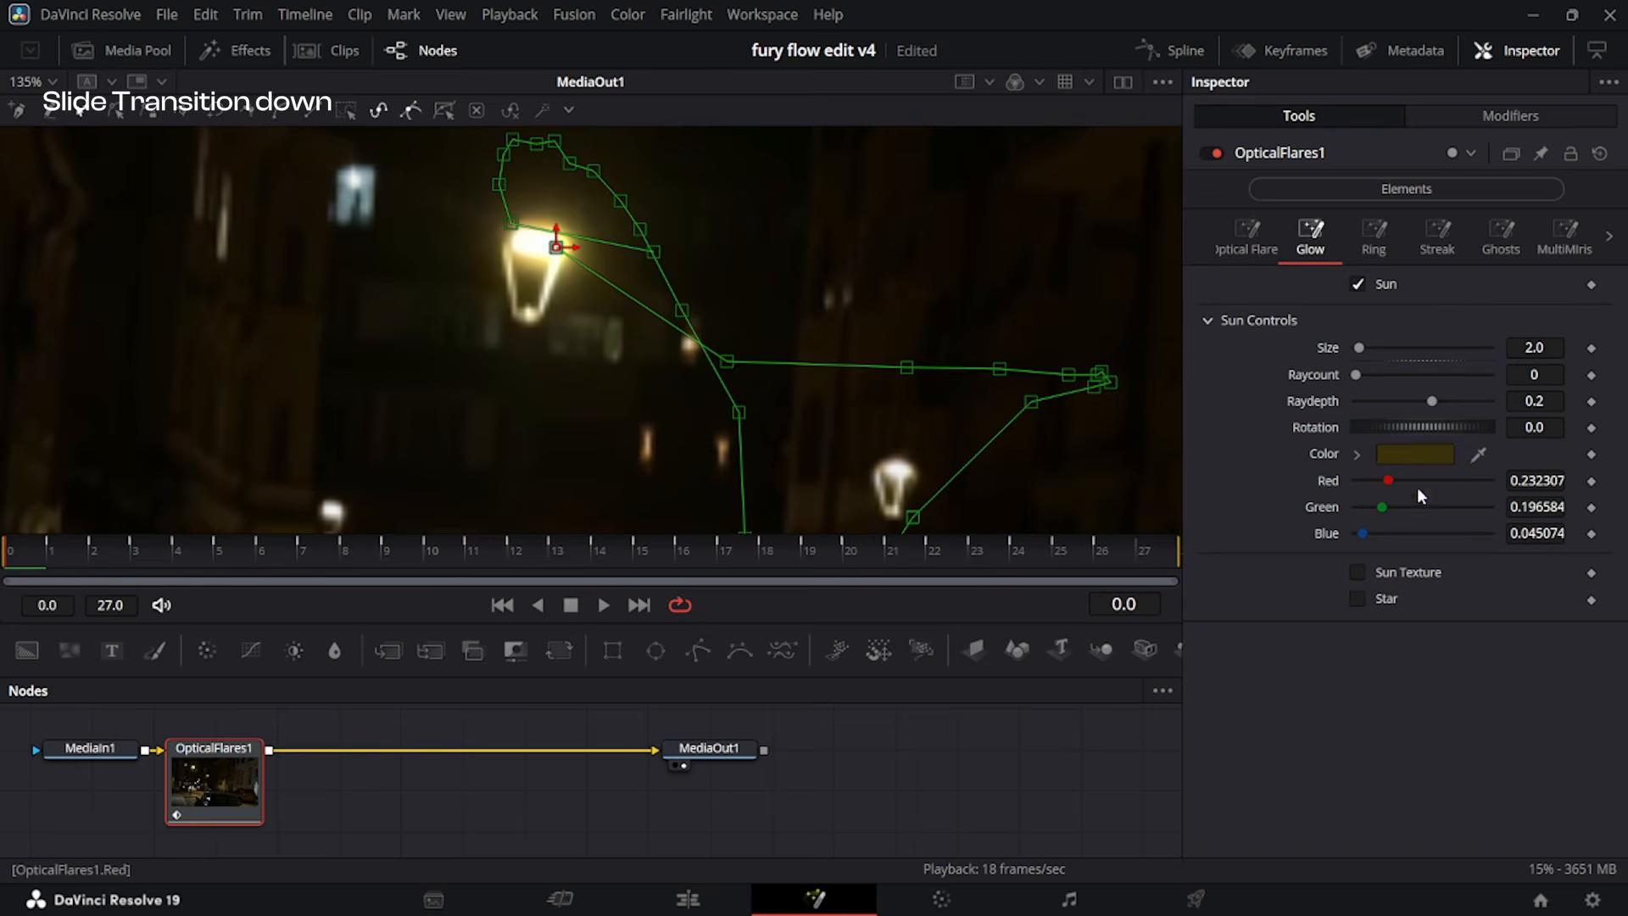
Copy the Sun color's HTML value #3b320b and apply it as the flare's Global Color.
left_click(1413, 449)
triple_click(994, 633)
key("ctrl+c")
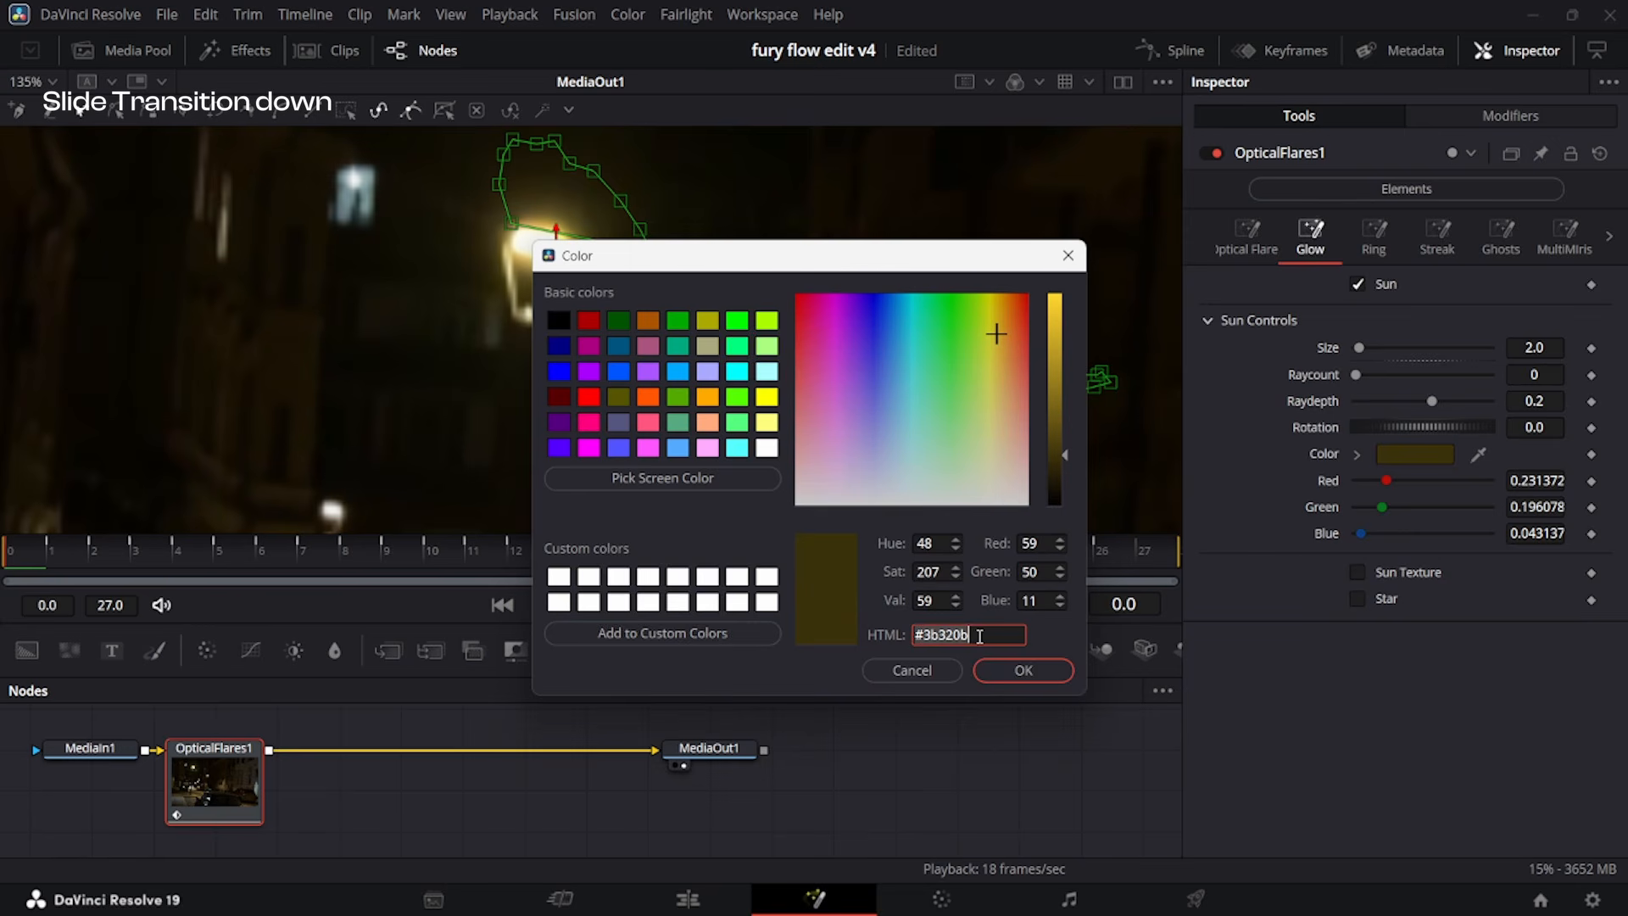
left_click(1018, 671)
left_click(1247, 238)
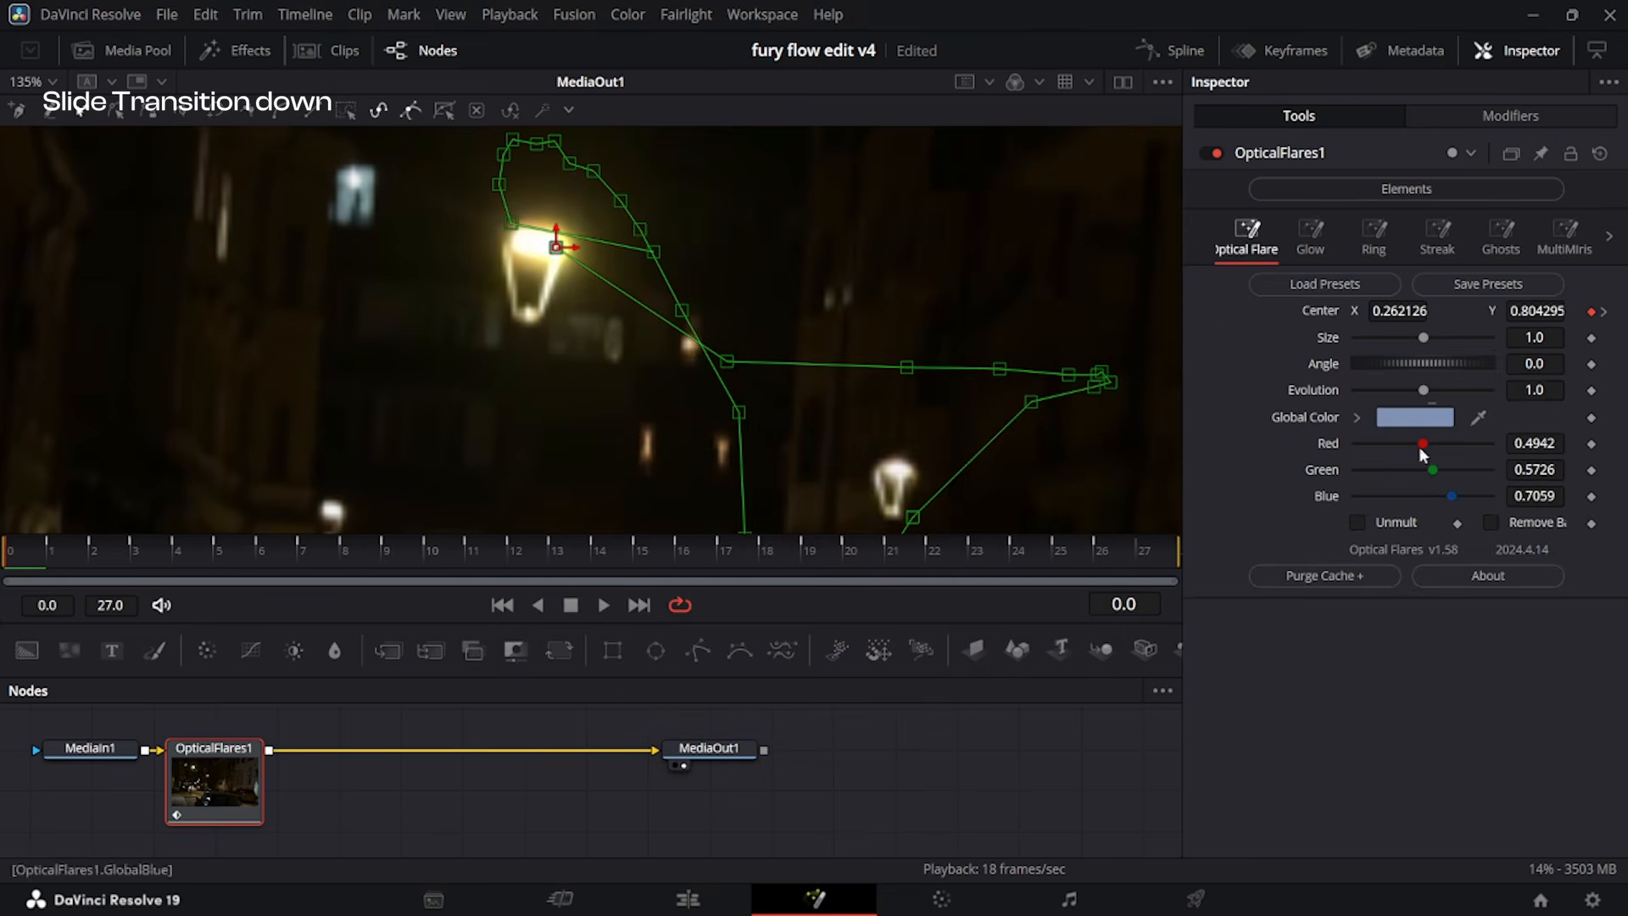
left_click(1413, 417)
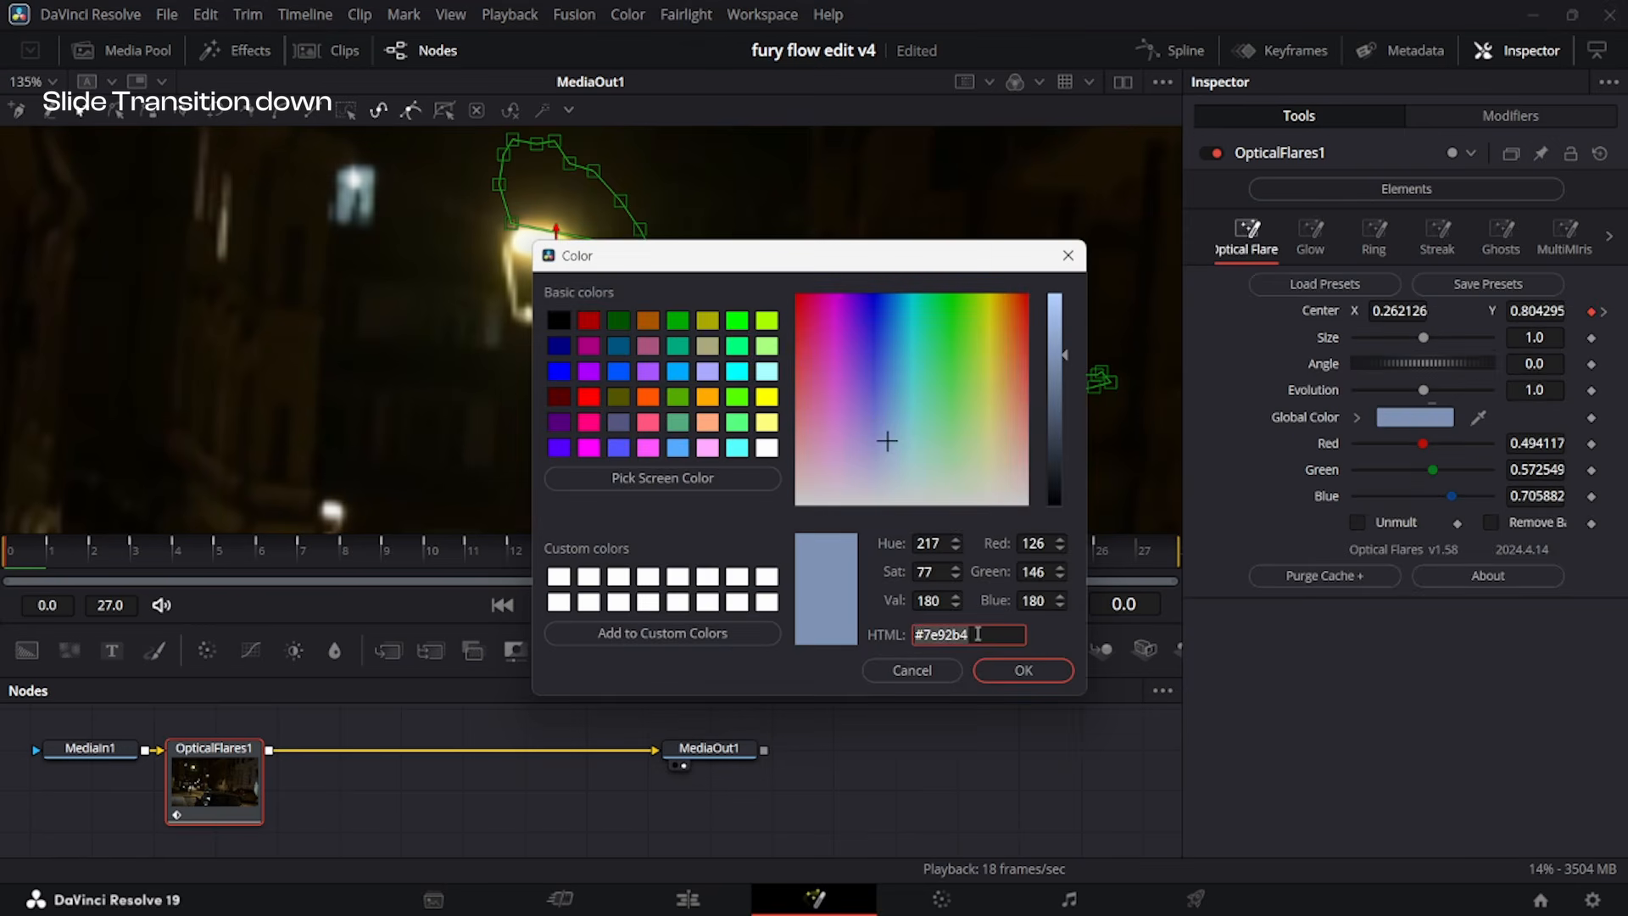
key("ctrl+v")
key("Return")
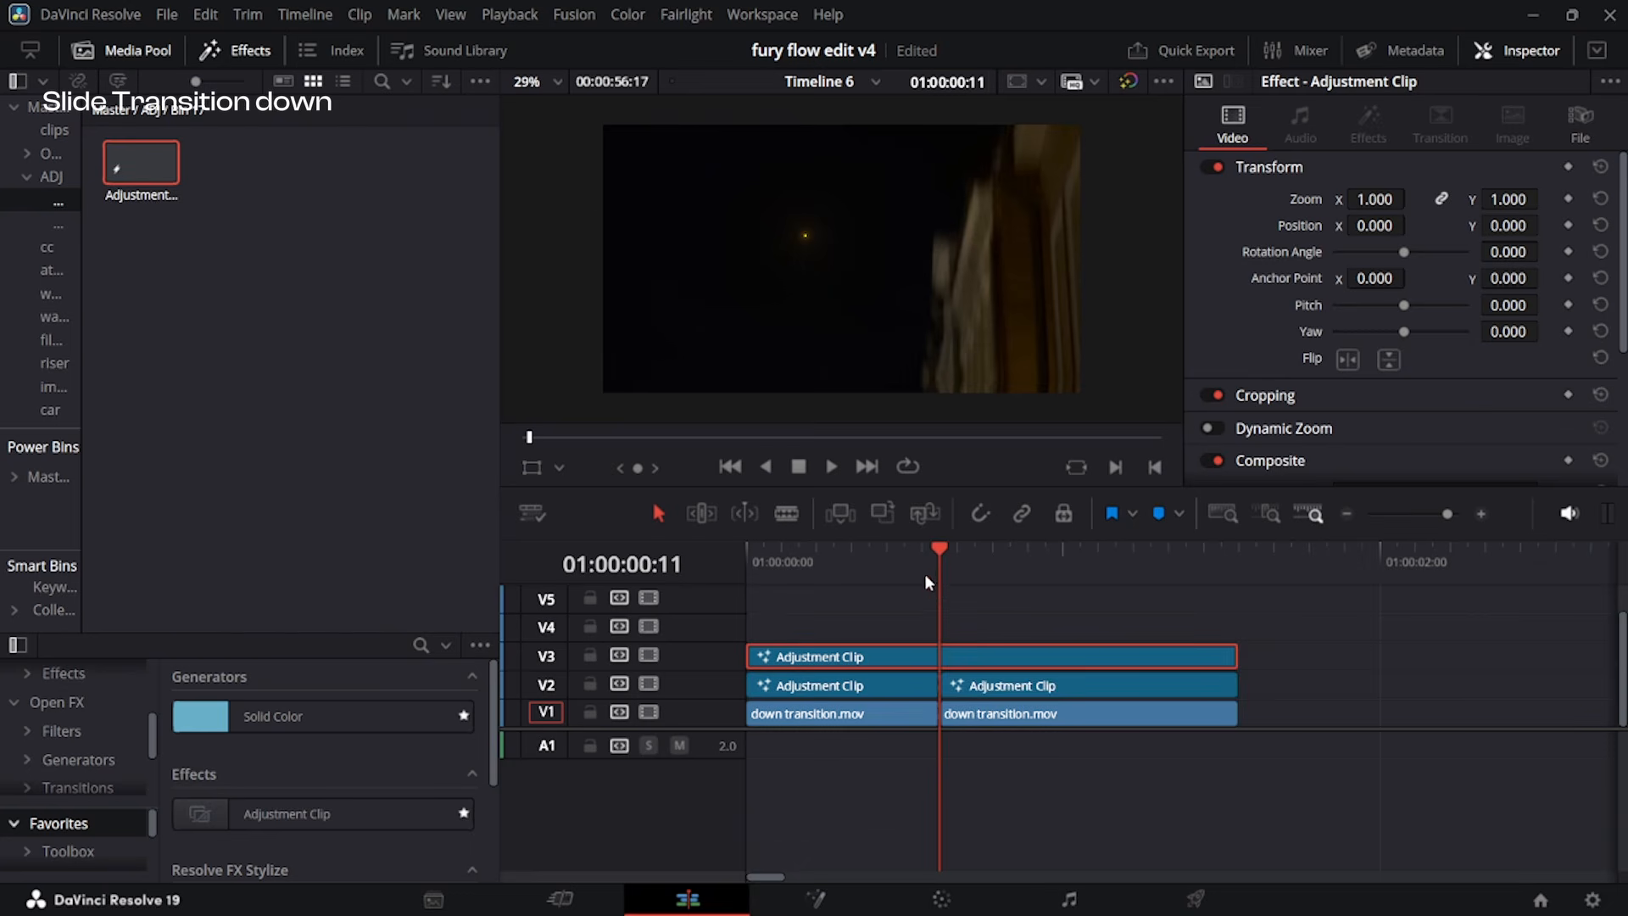
Keyframe the flare's Size at 1.0 on frames 0 and 26 and at 10.0 on frame 12.
left_click_drag(924, 573, 937, 567)
left_click(954, 574)
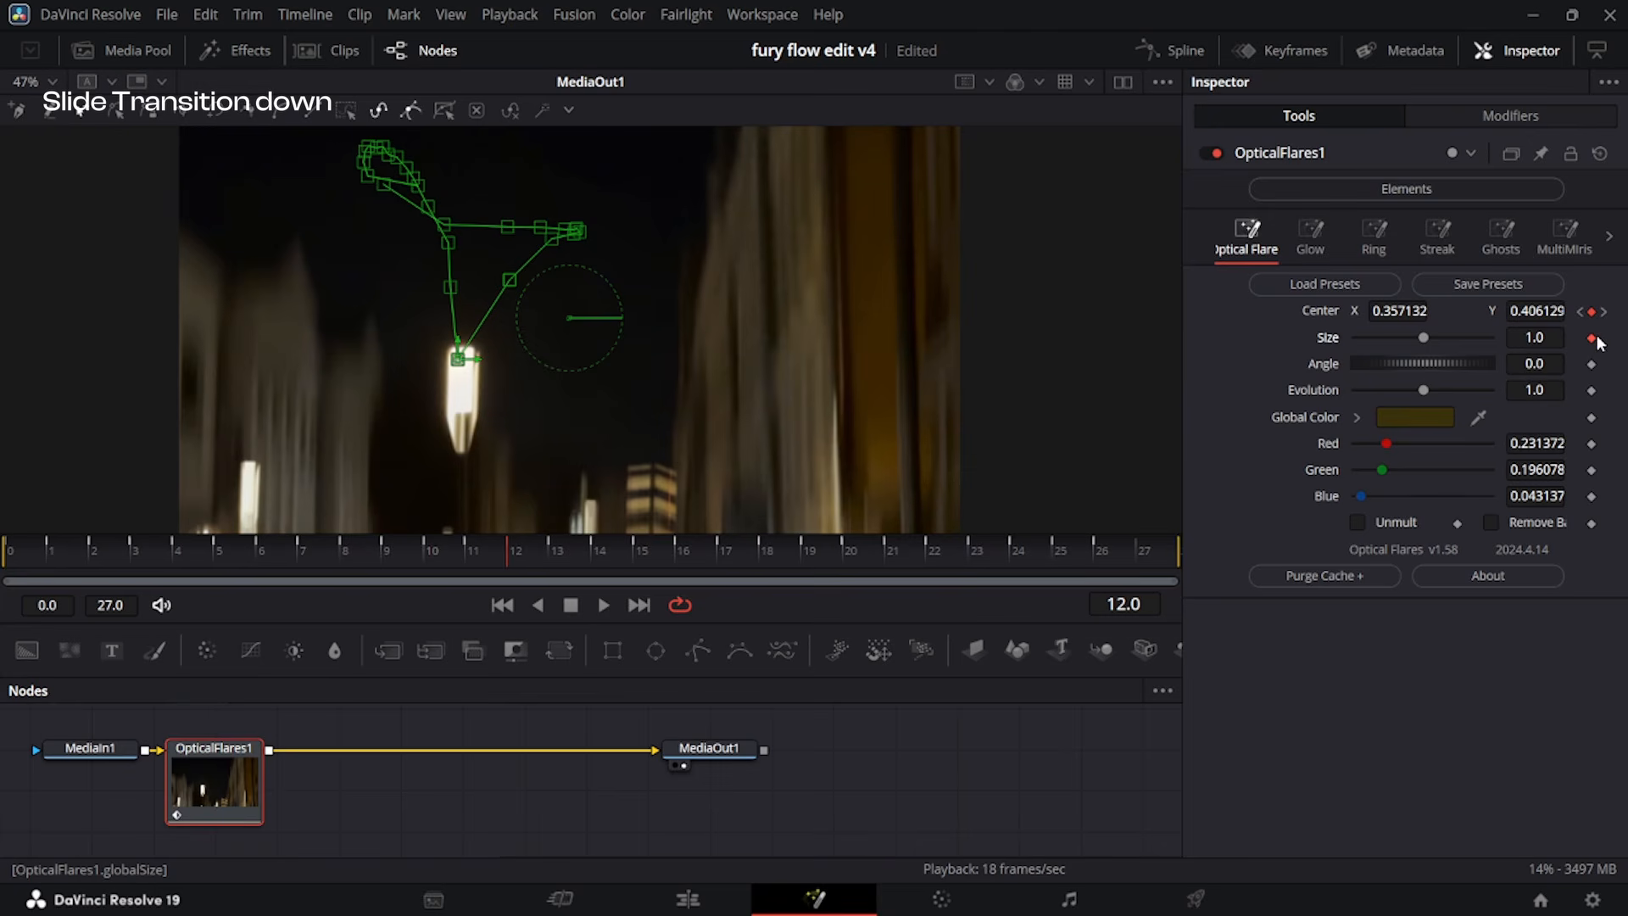
left_click_drag(509, 556, 2, 582)
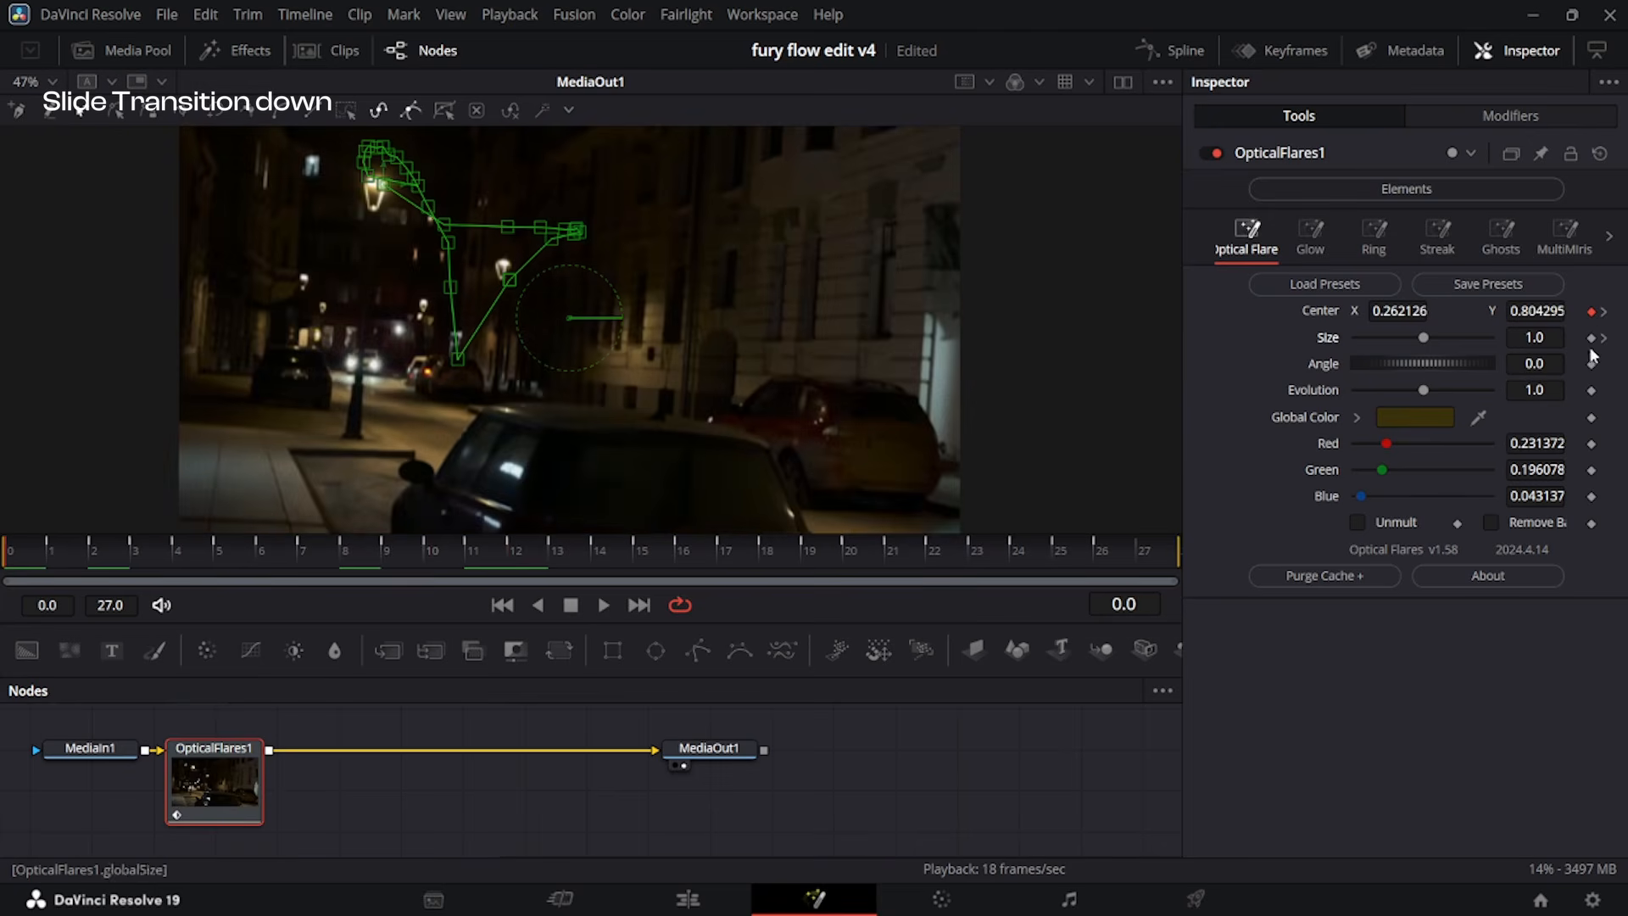
key("End")
key("Left")
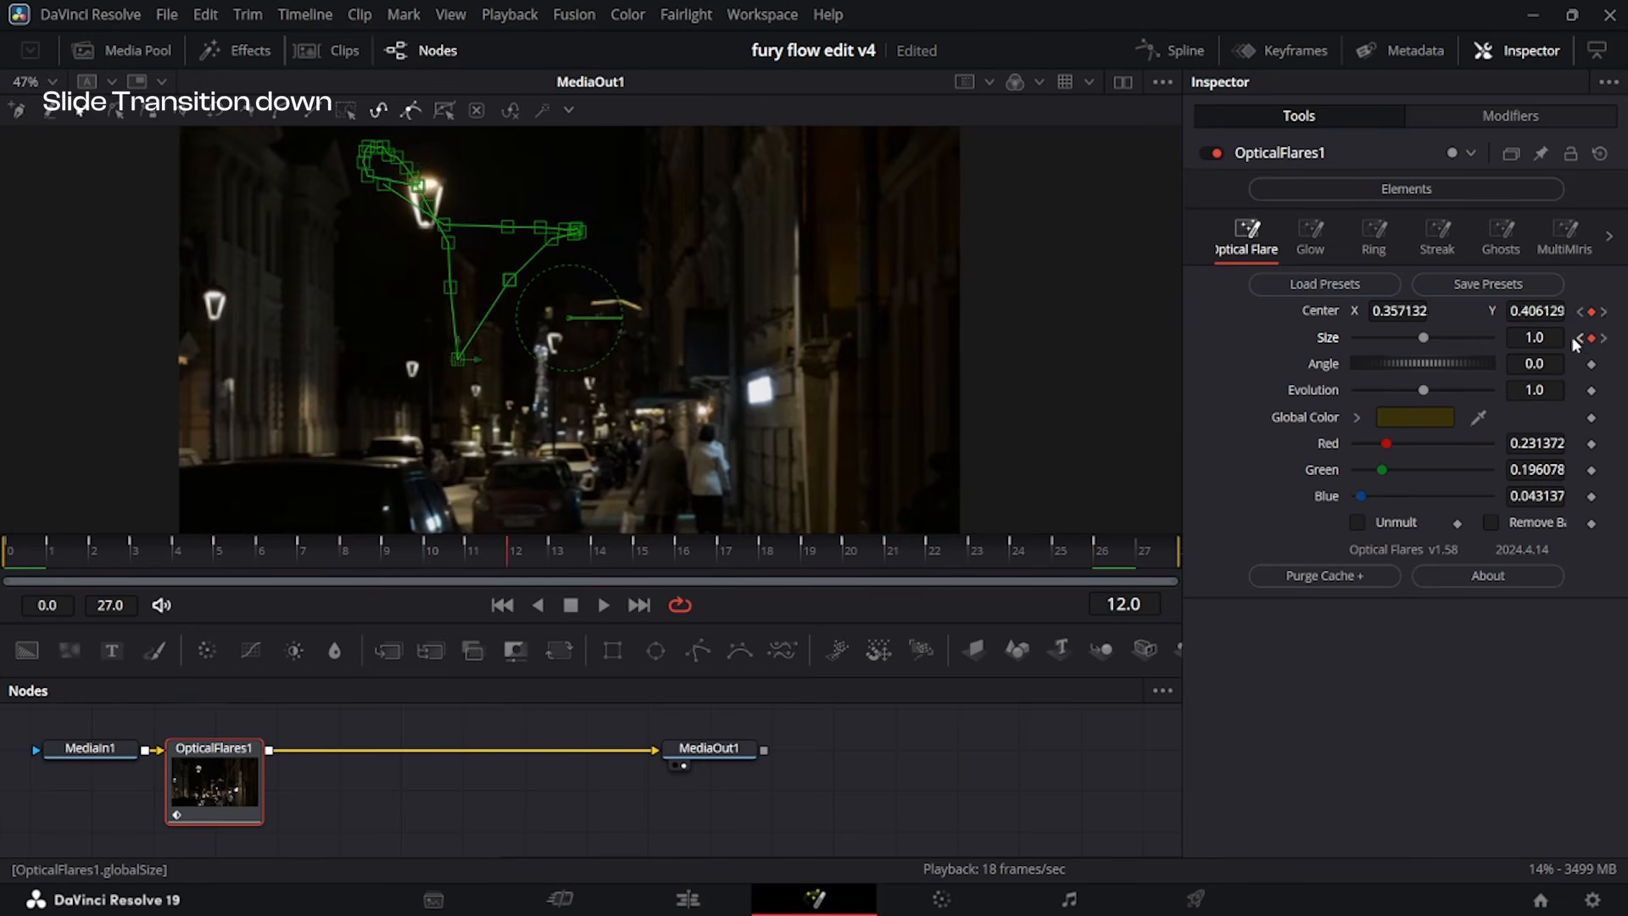
left_click_drag(820, 355, 1433, 311)
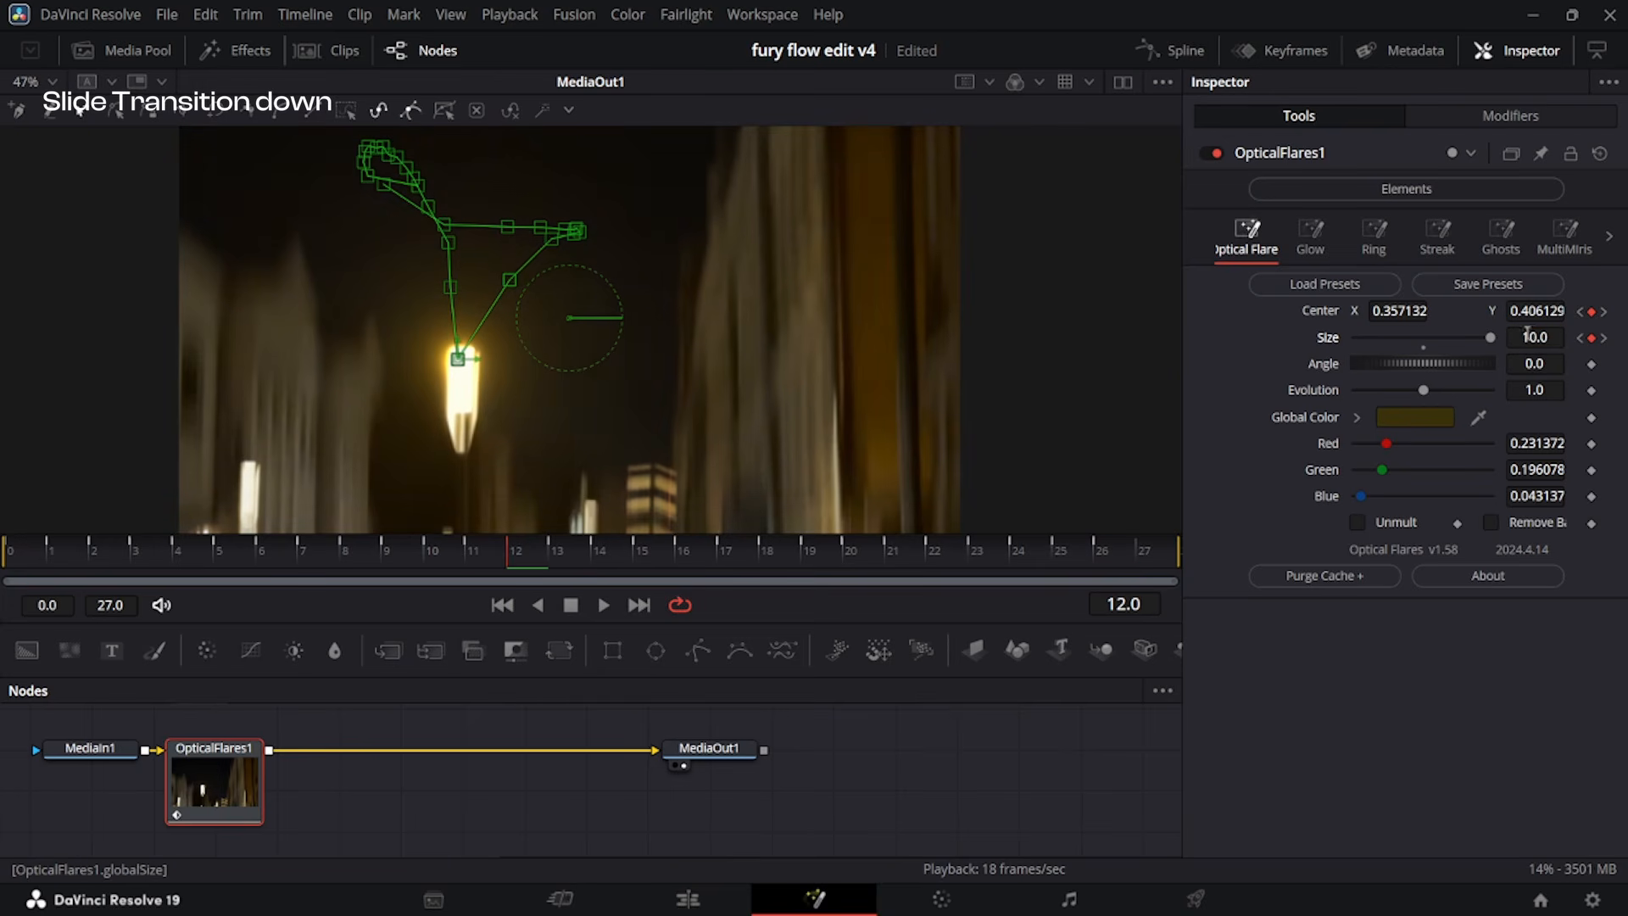
scroll(641, 220, "down", 2)
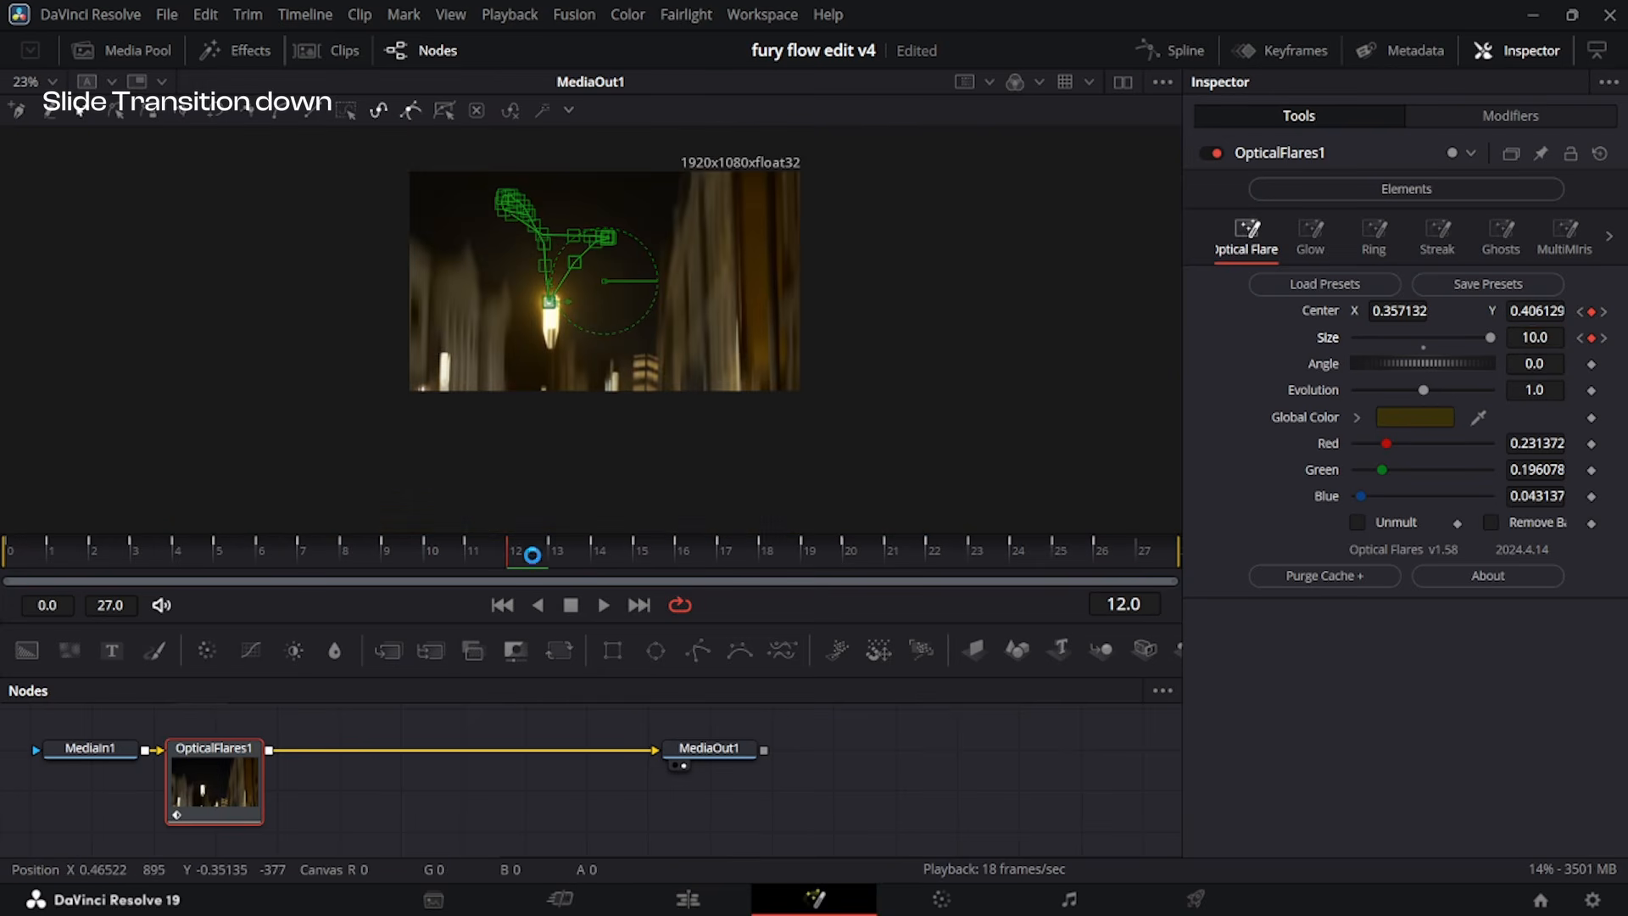
key("Left")
key("Right")
key("Right")
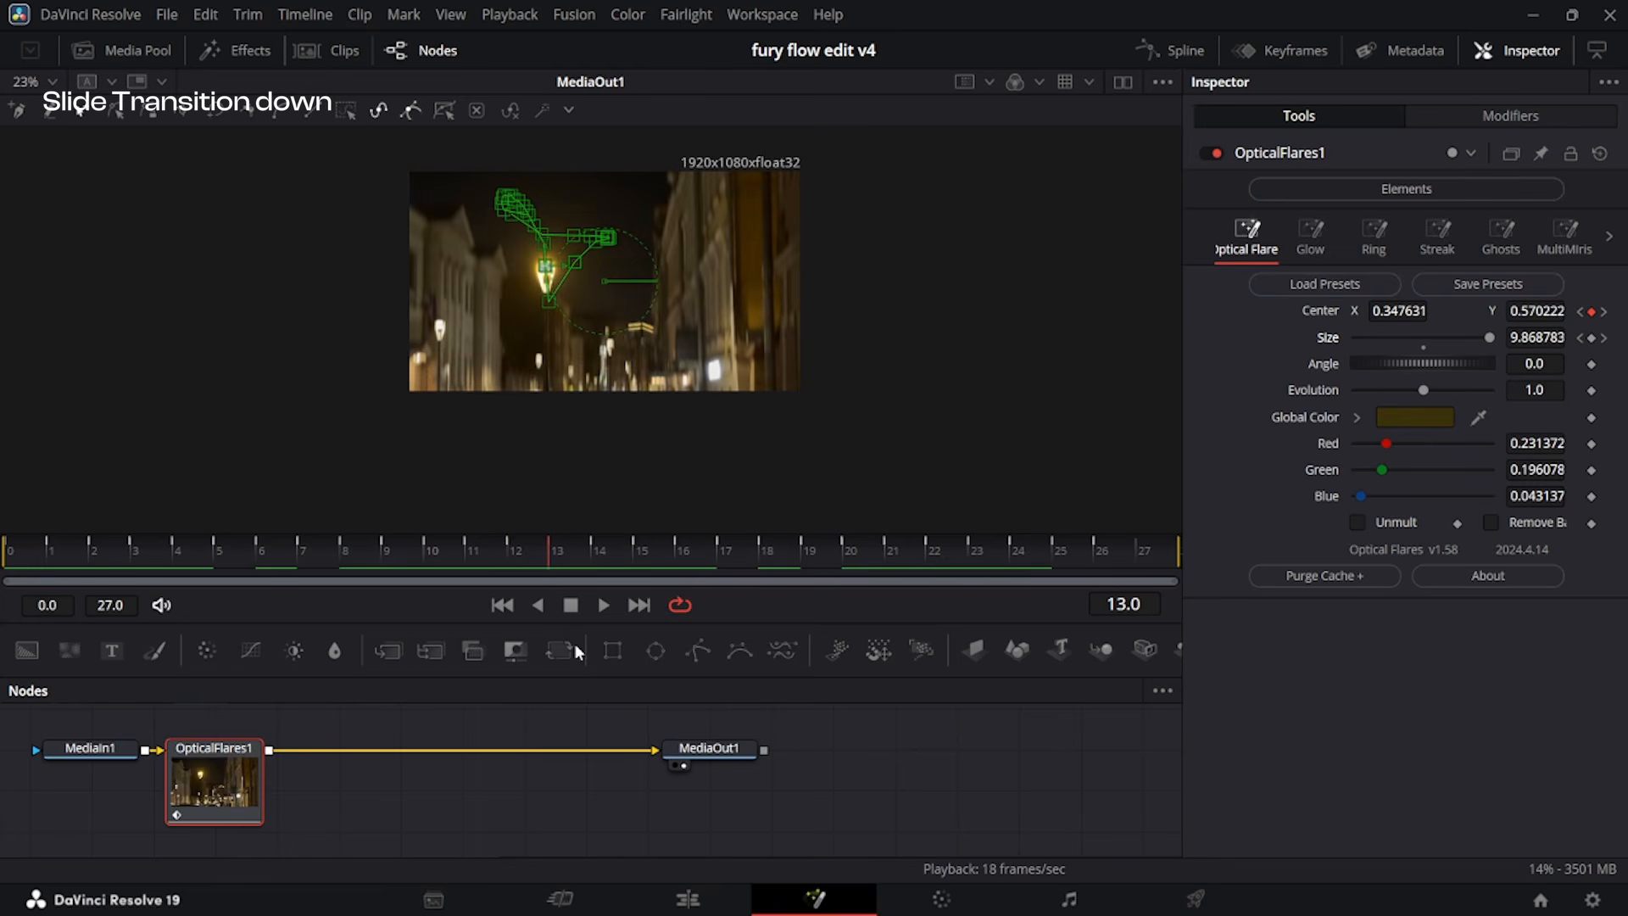
In the spline editor, select all of the flare Center's Displacement keyframes and make them linear.
left_click(1173, 61)
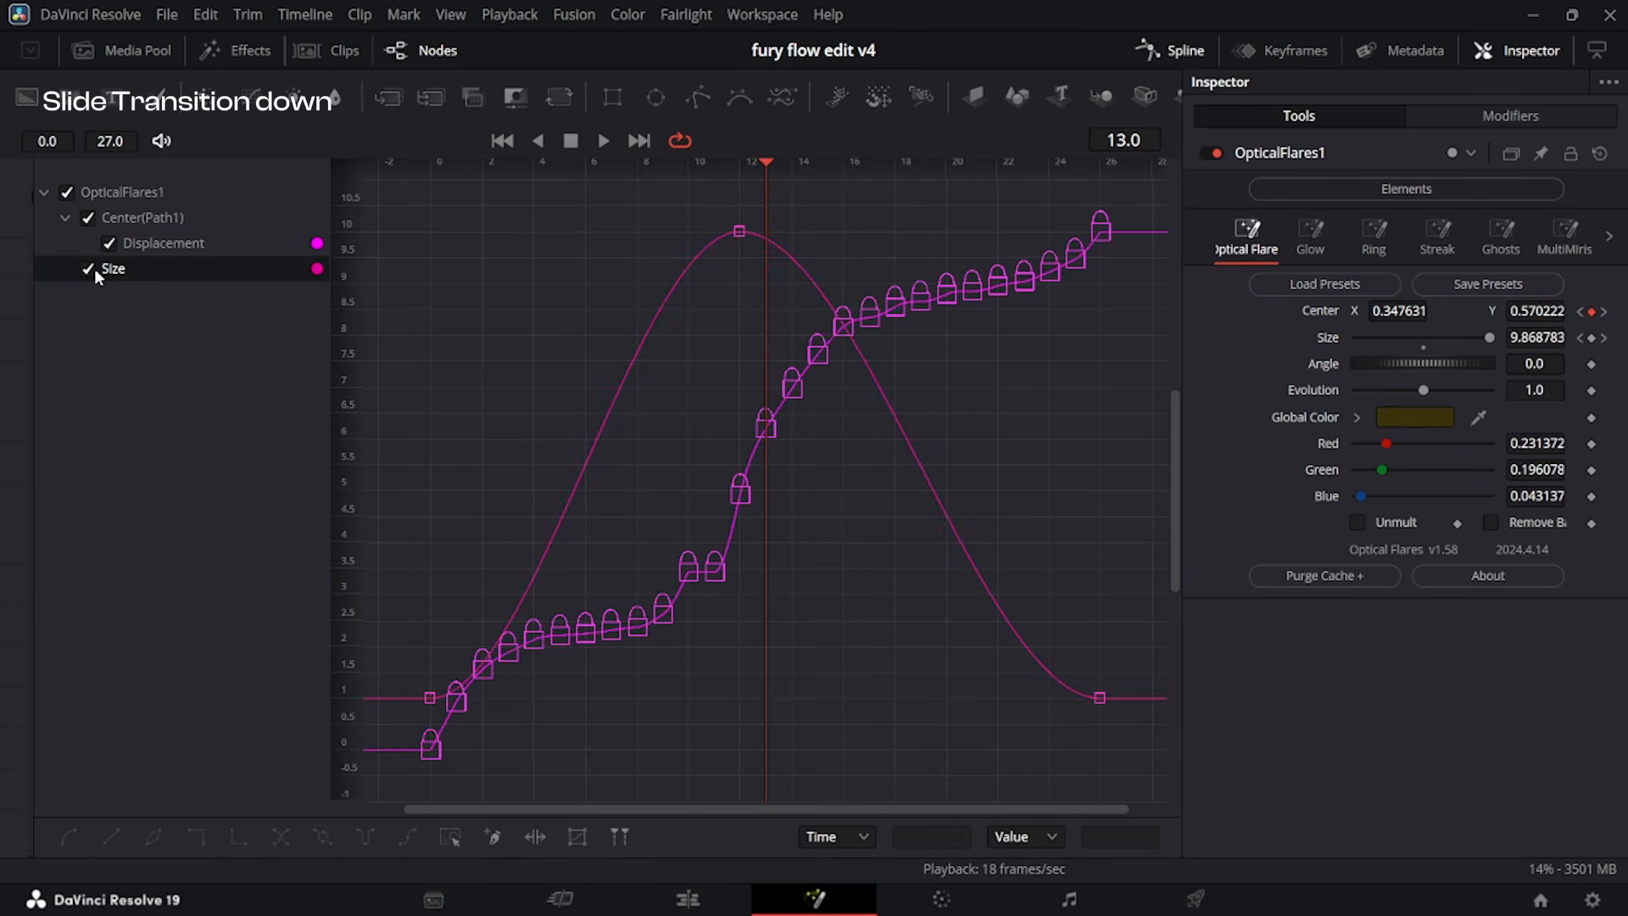
left_click(92, 268)
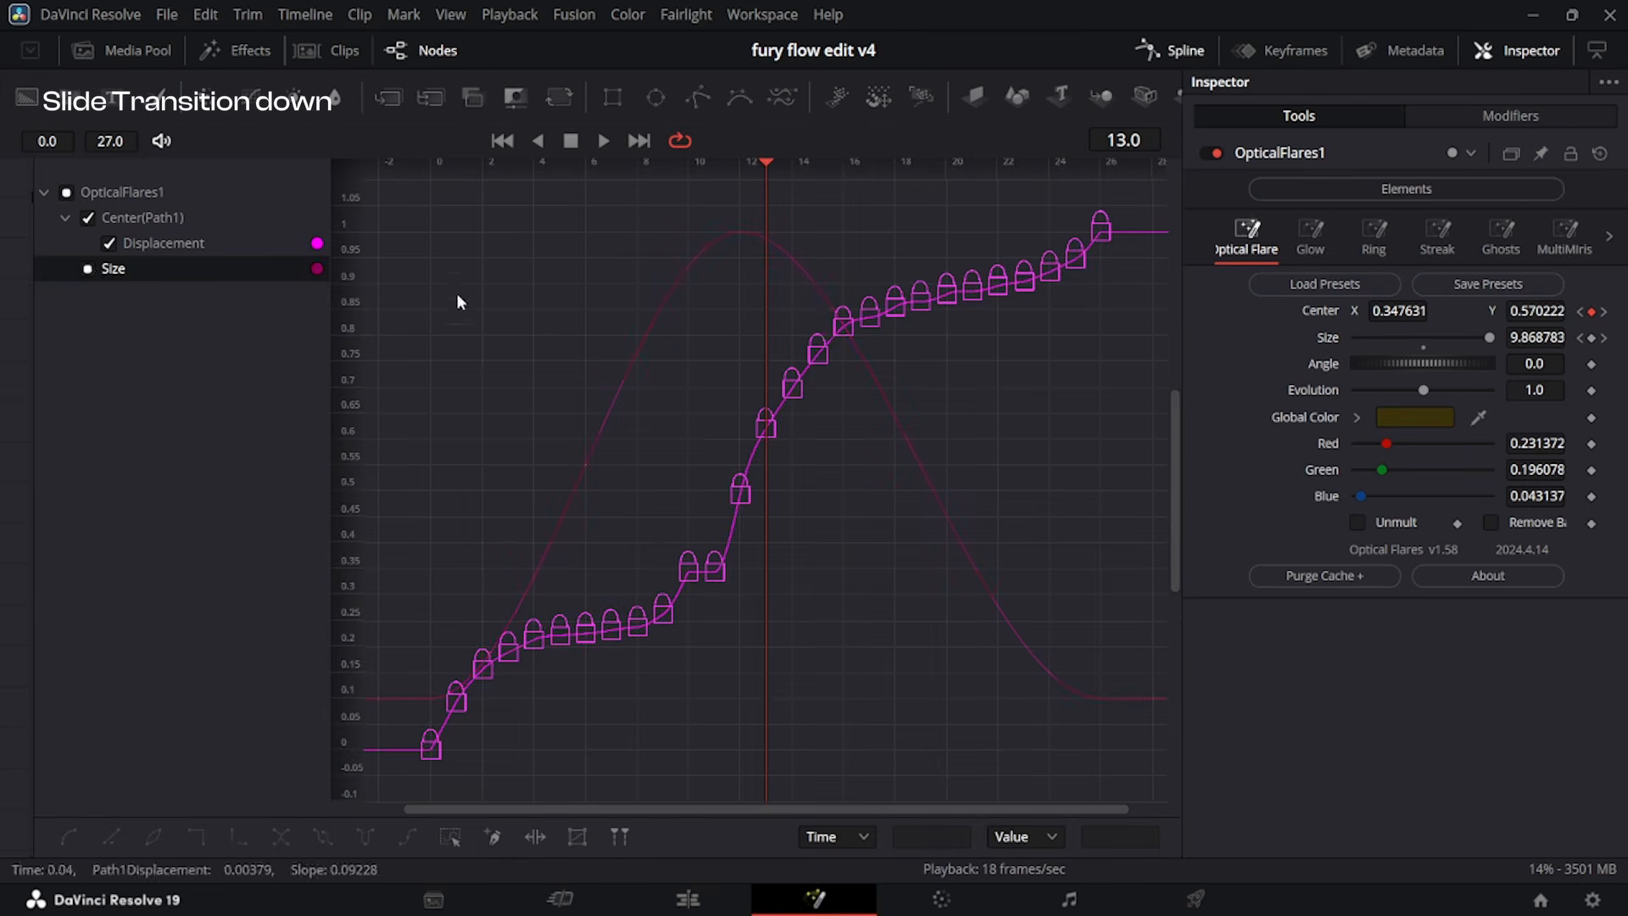
key("ctrl+a")
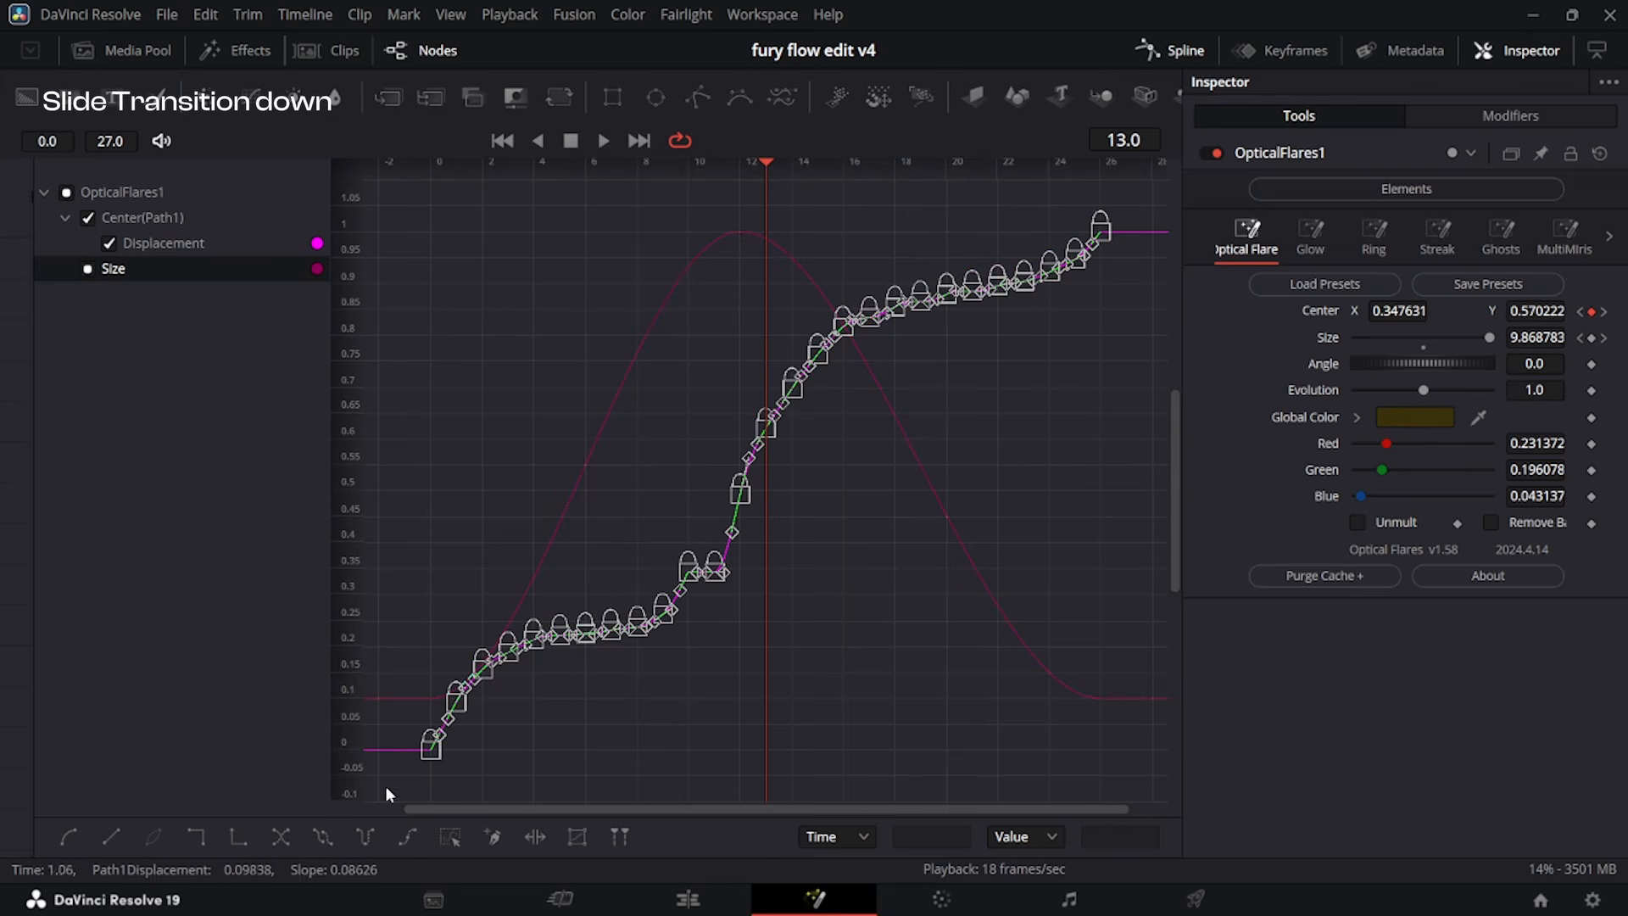
left_click(119, 831)
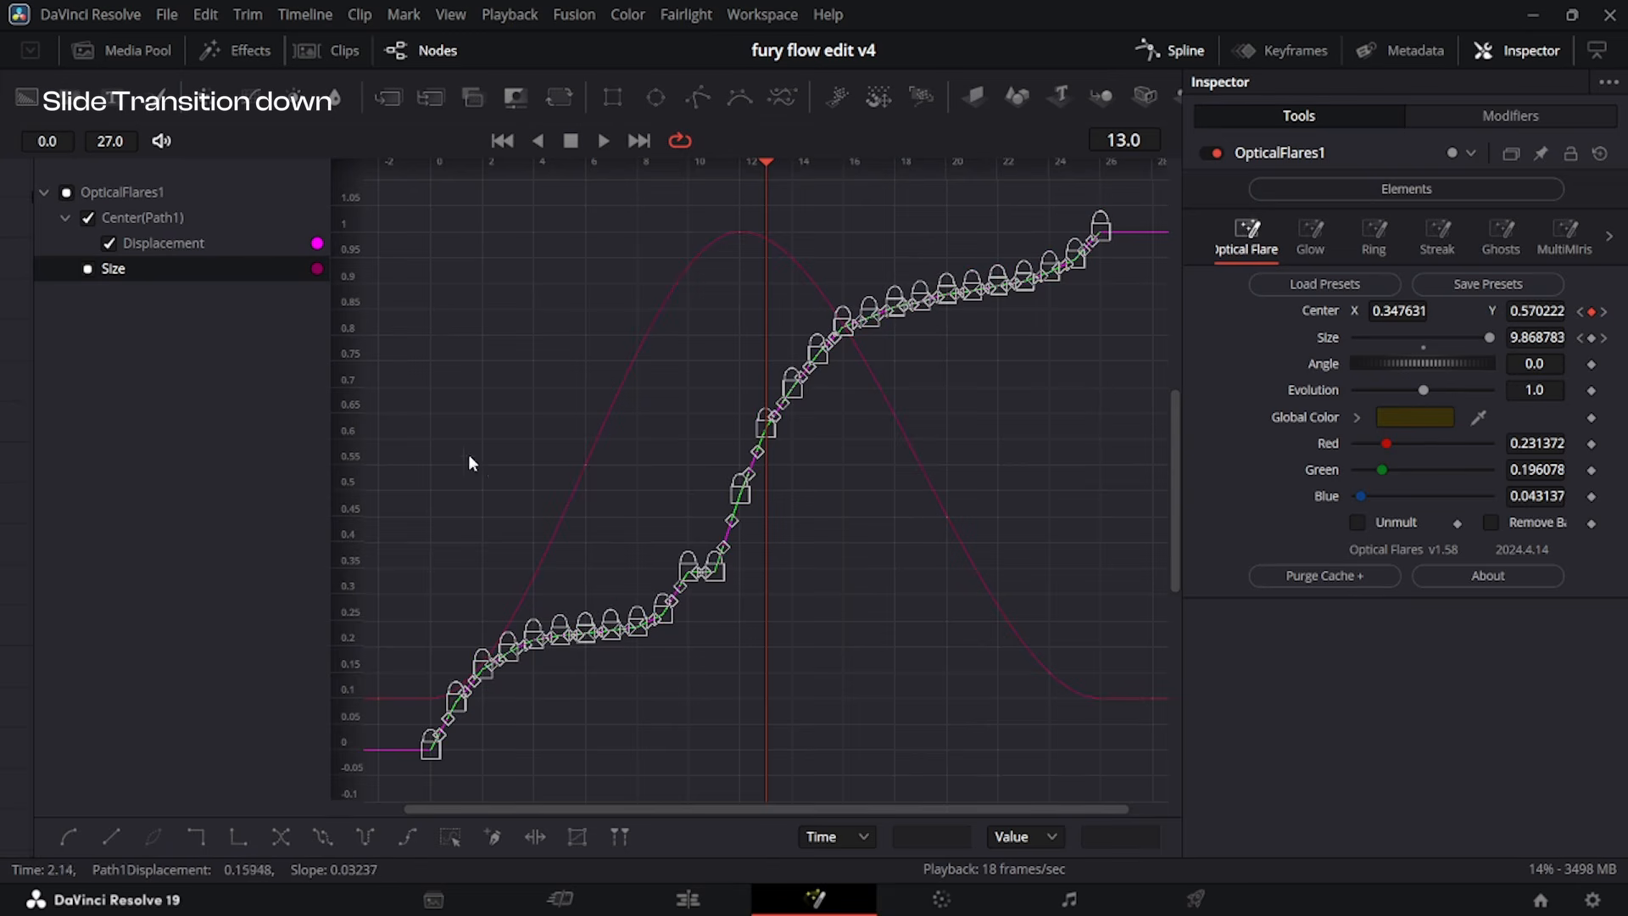
Isolate the flare's Size curve and reshape its handles into a sharp peak at frame 12 with gentle starts and ends.
left_click(196, 248)
left_click(110, 273)
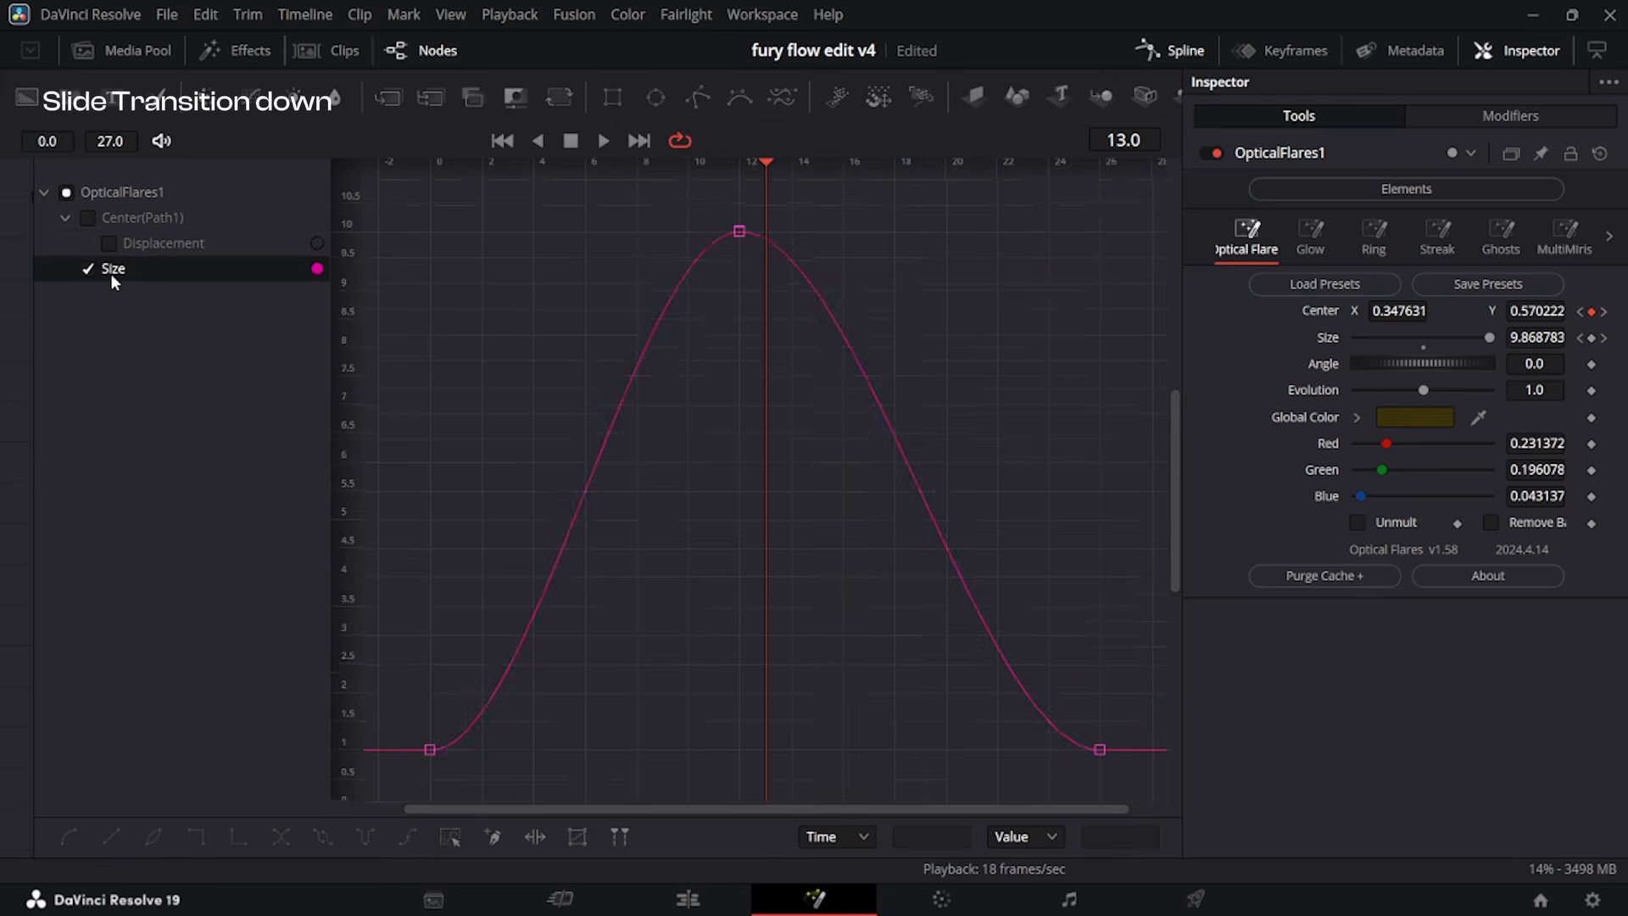
left_click_drag(329, 529, 64, 512)
key("ctrl+a")
left_click_drag(481, 238, 596, 490)
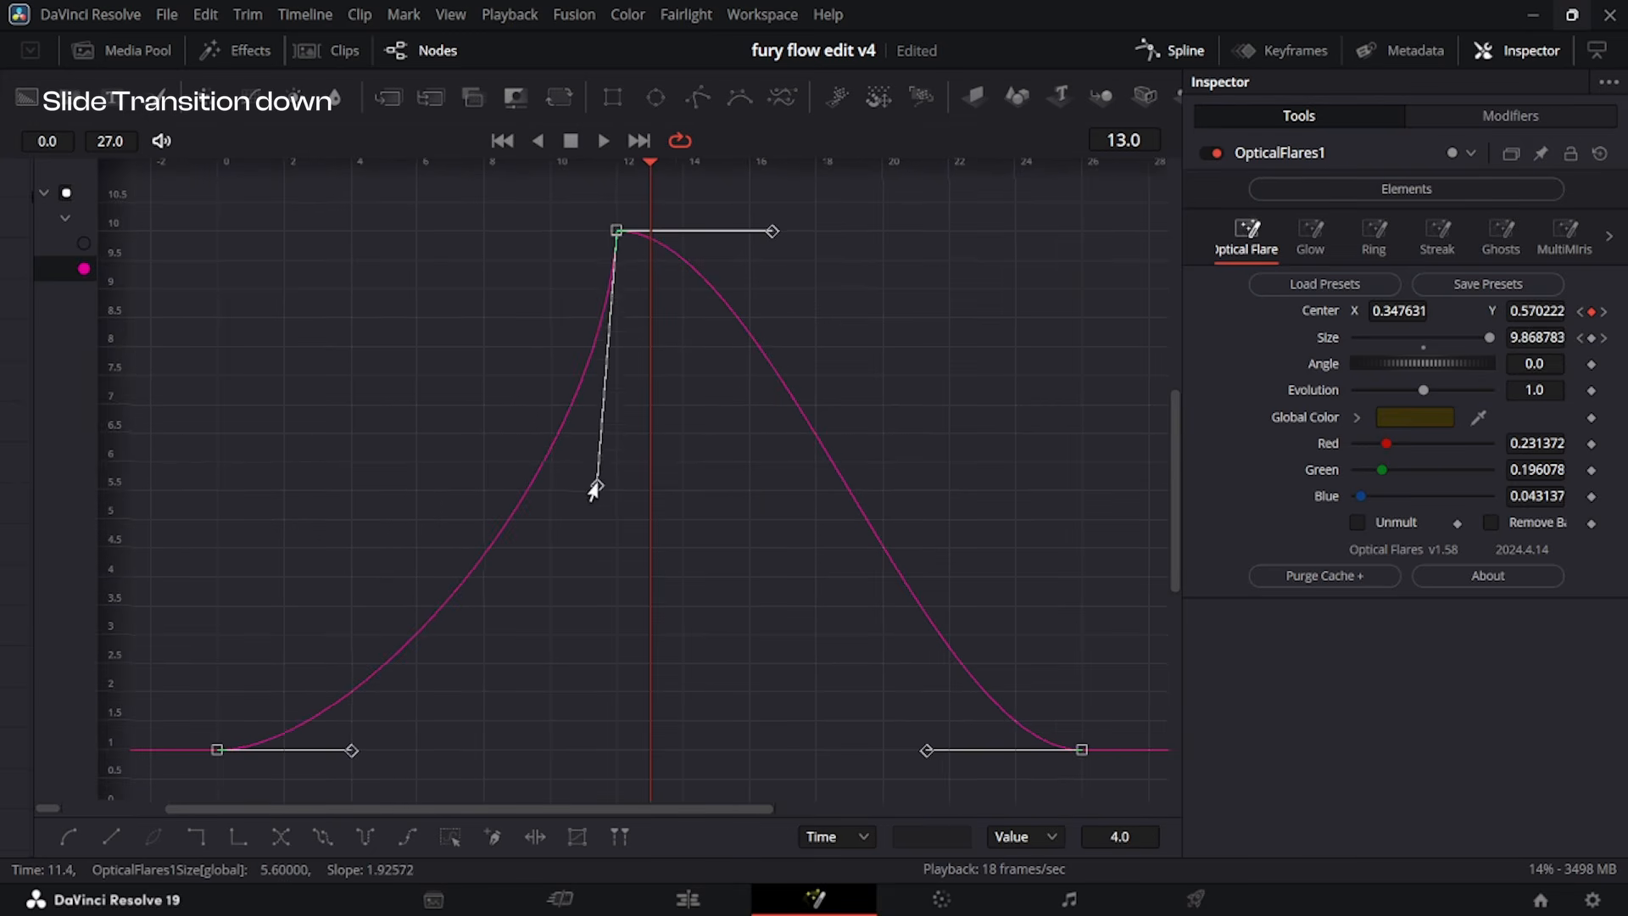
left_click_drag(352, 750, 519, 706)
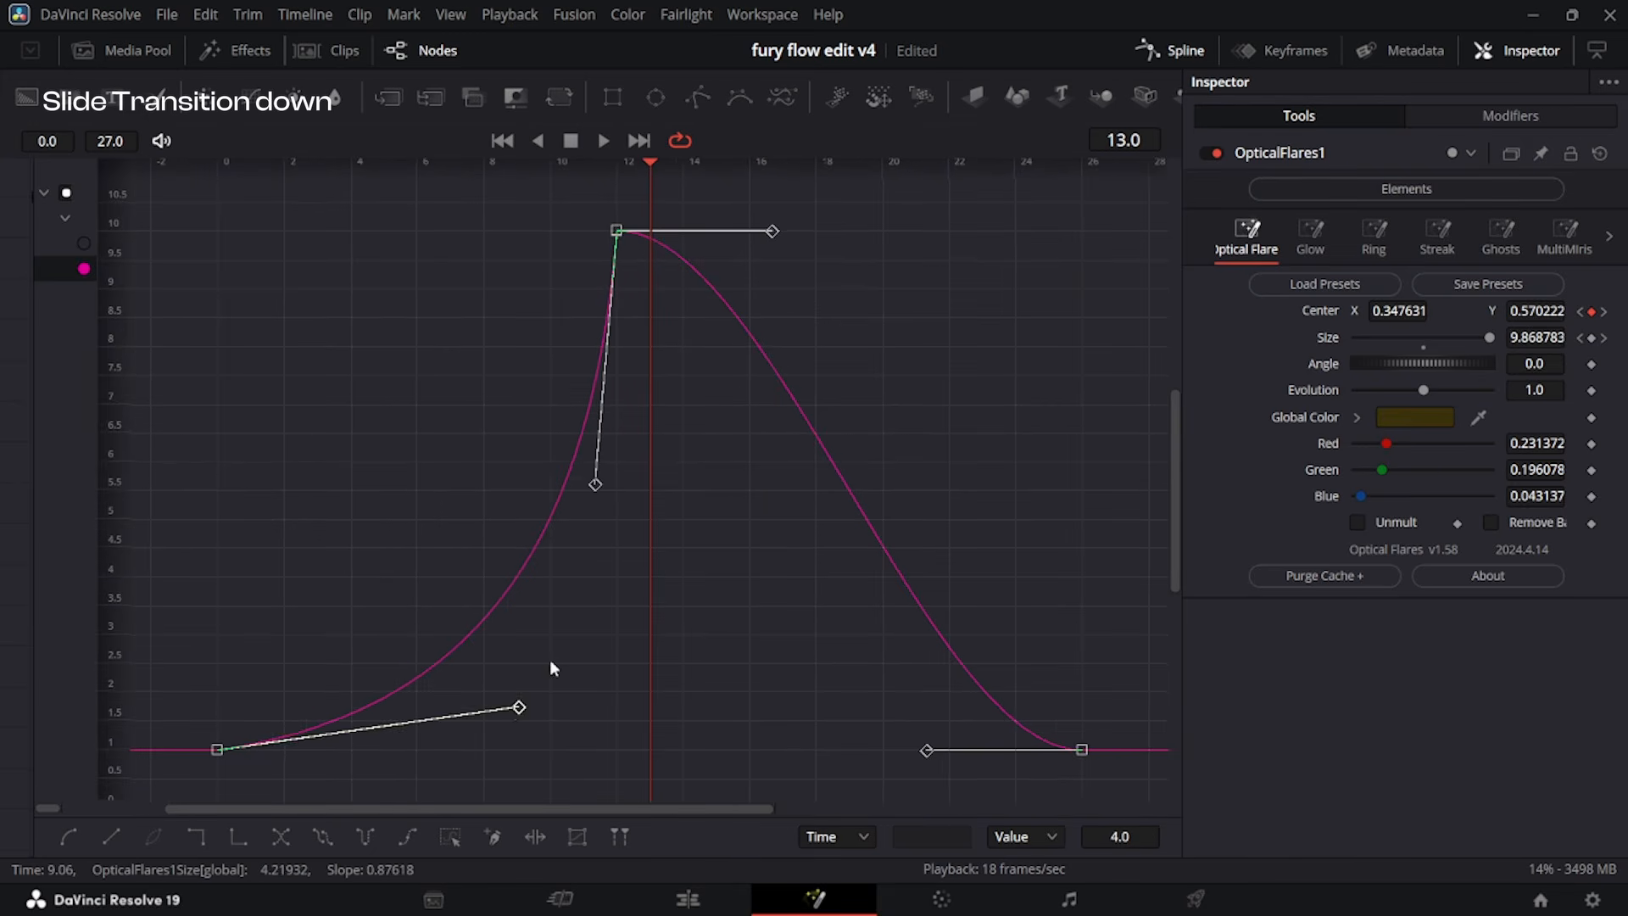
left_click_drag(769, 244, 678, 562)
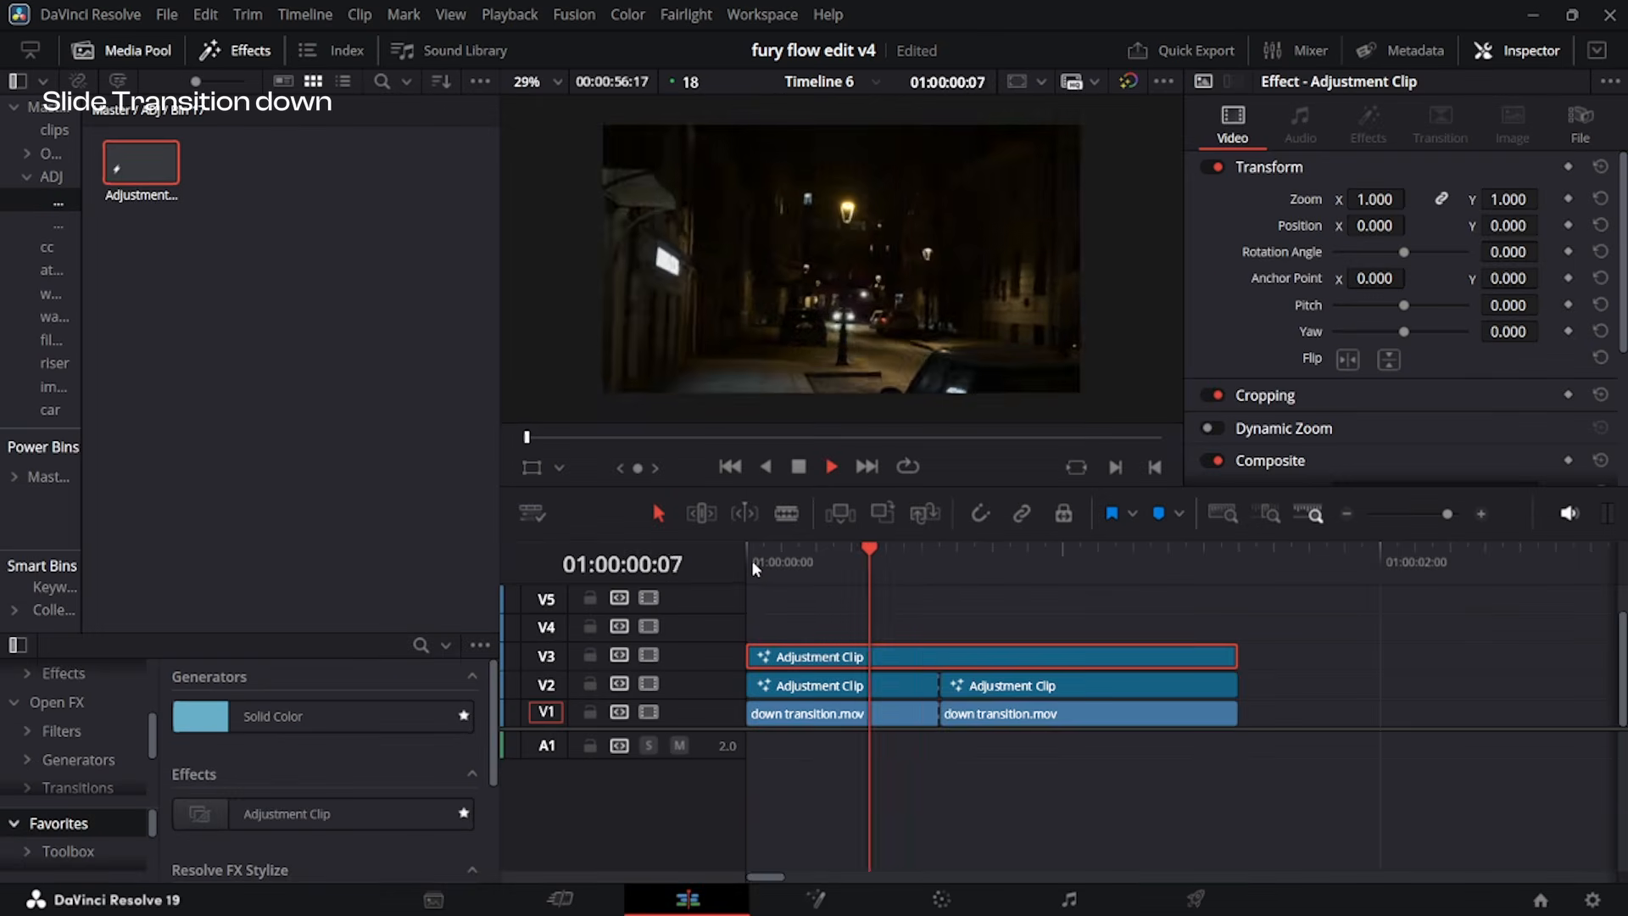
Preview the transition, move the flare adjustment clip up to V4, and add another adjustment clip on V3 spanning both clips.
key("space")
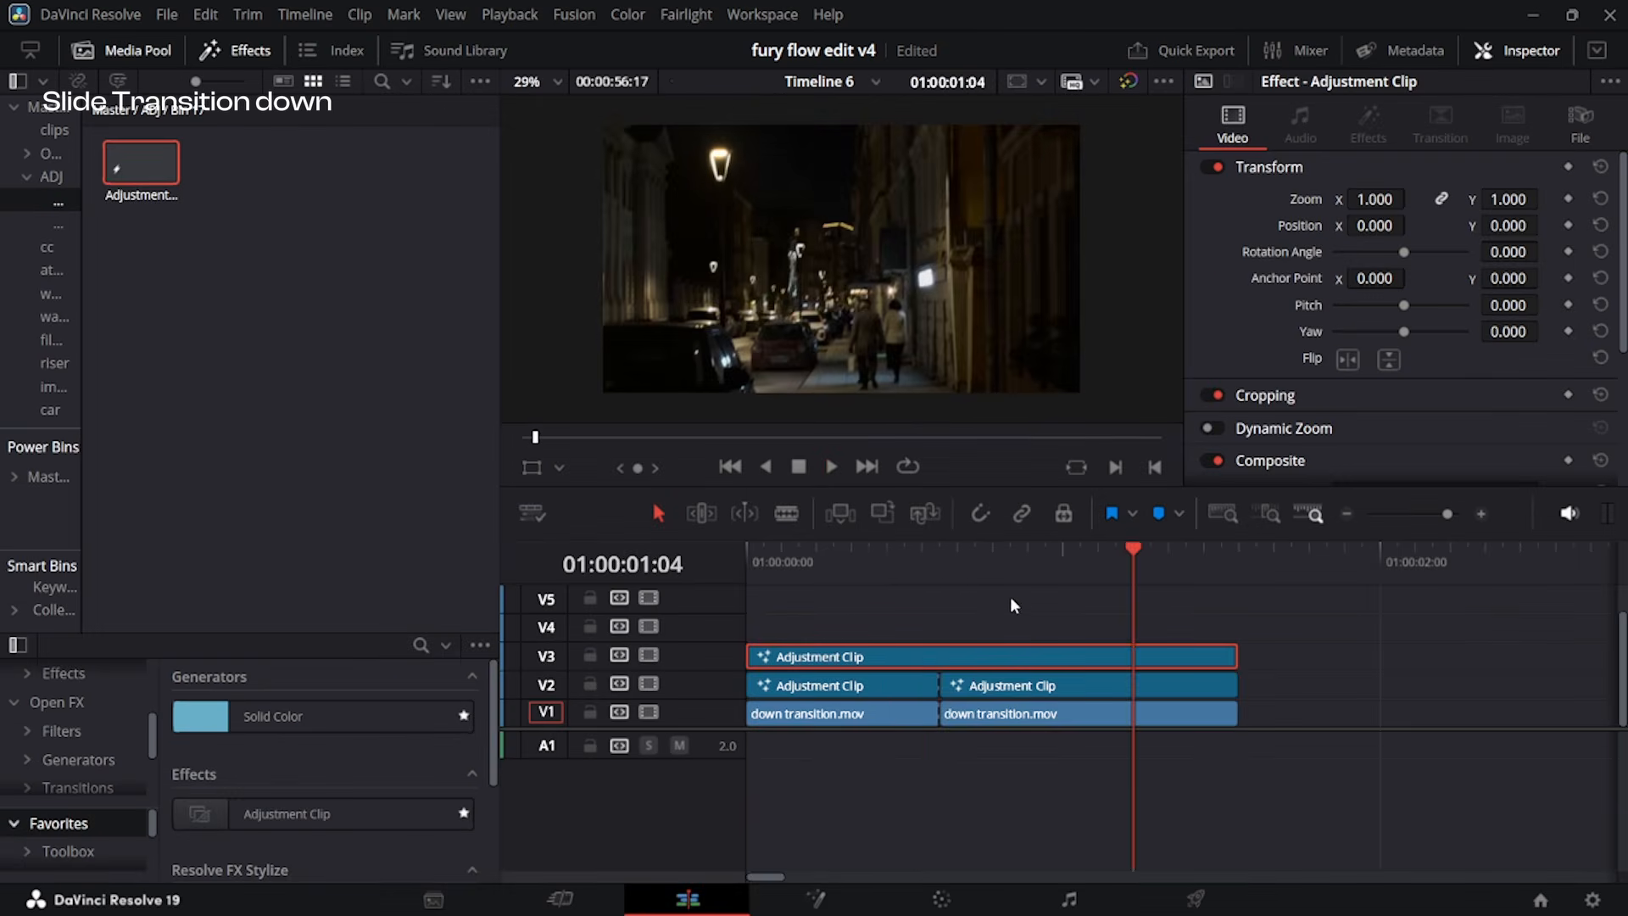
left_click_drag(969, 652, 971, 637)
left_click(941, 558)
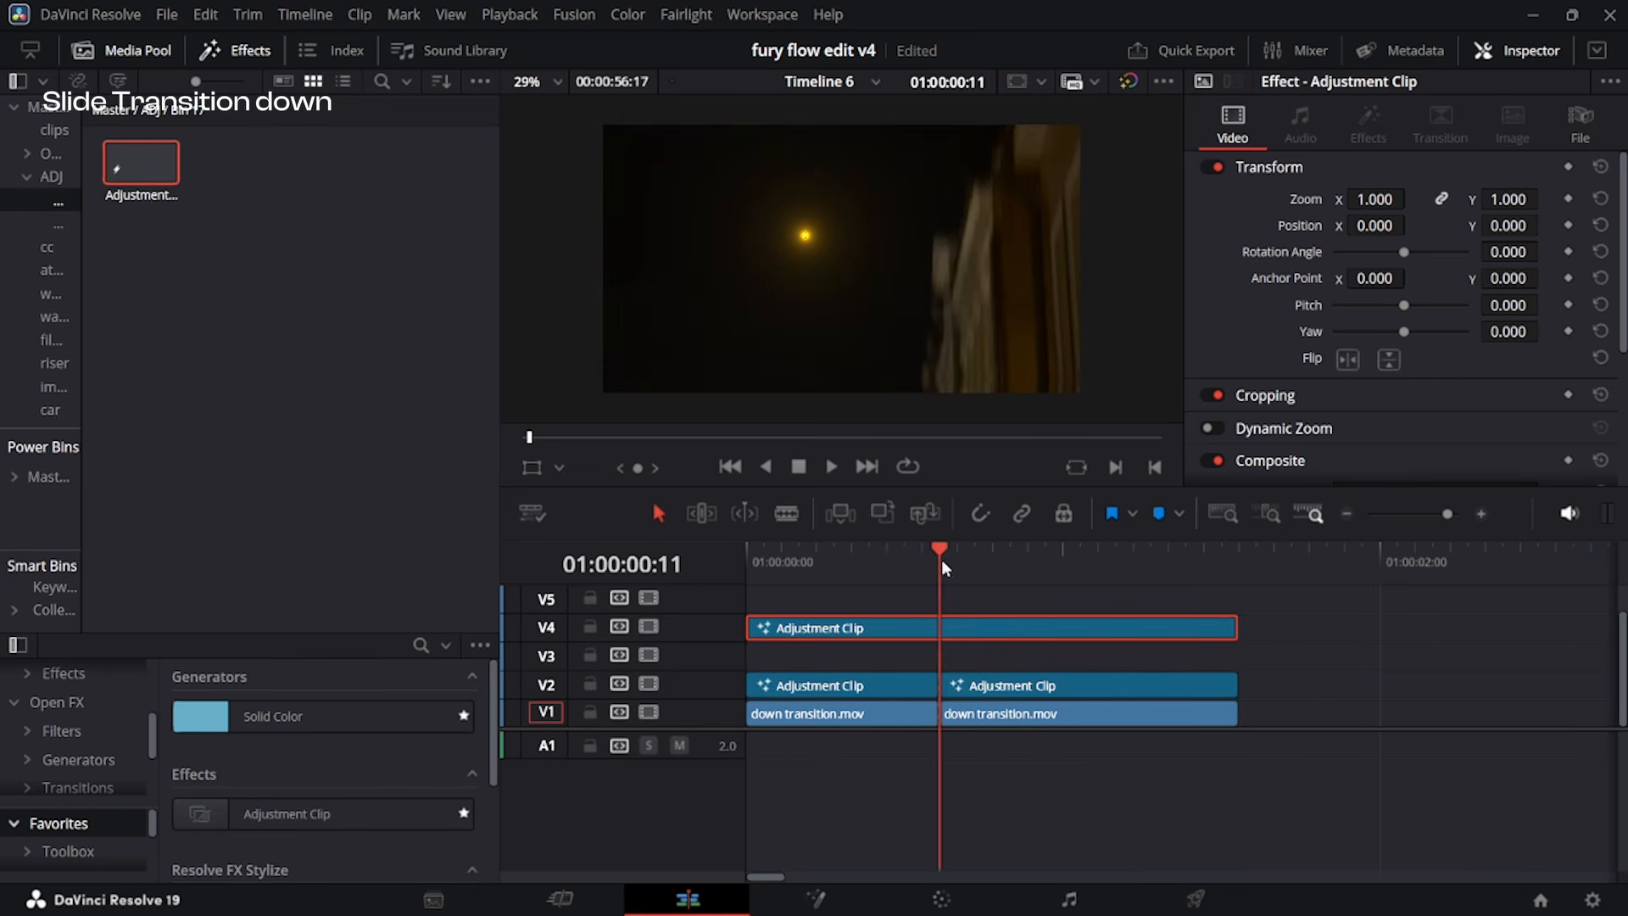
scroll(965, 613, "up", 2)
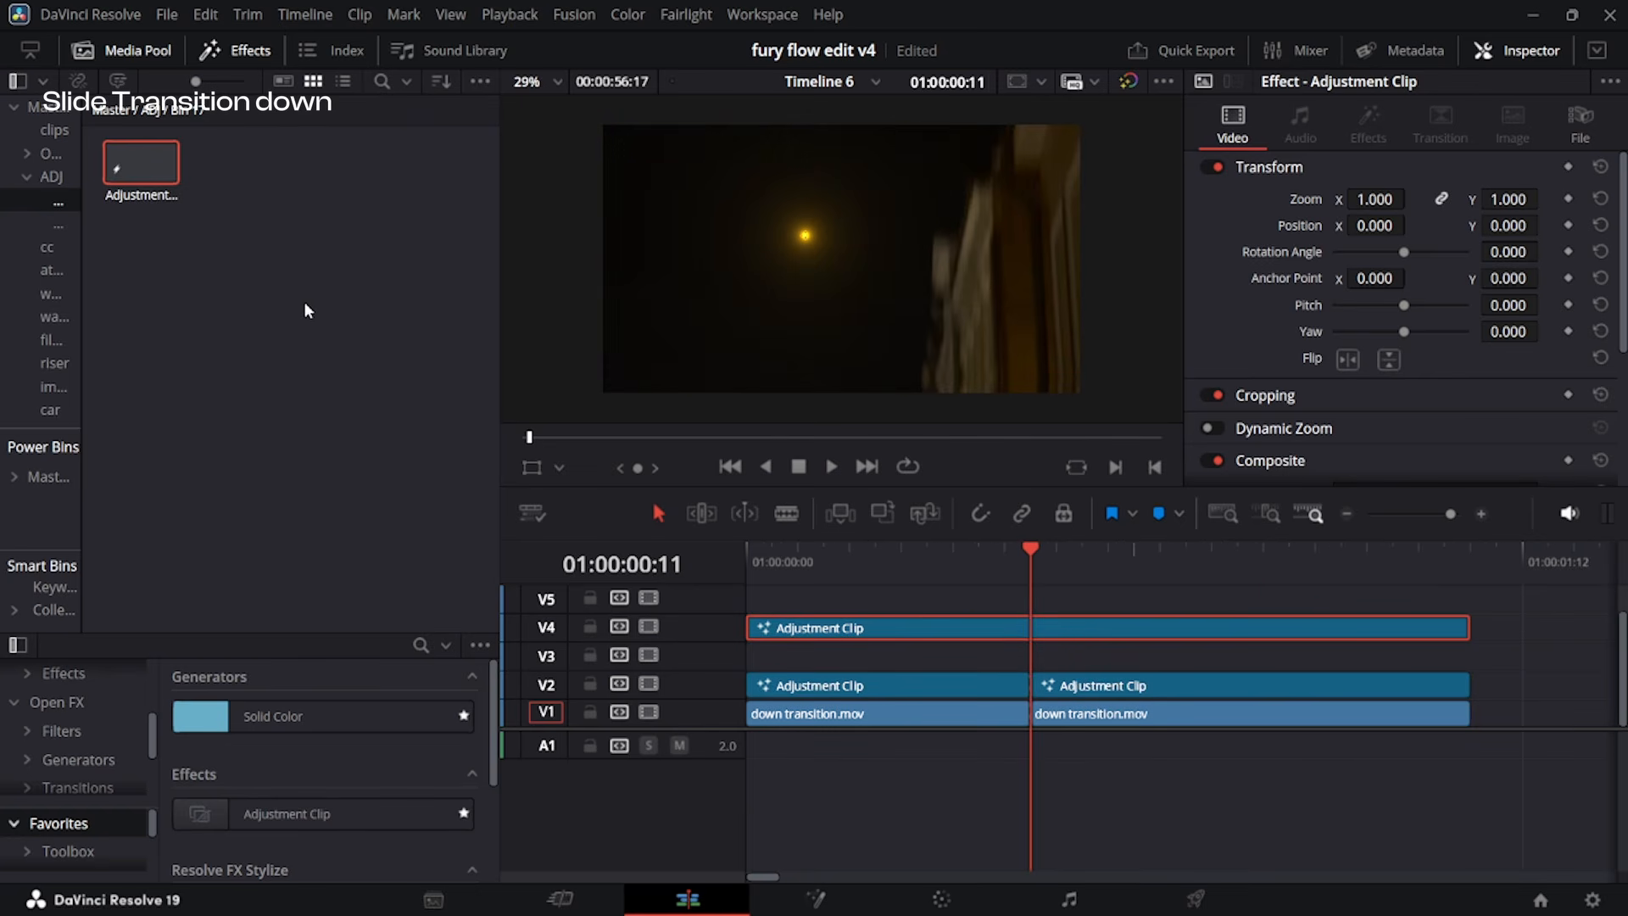
left_click_drag(127, 162, 1468, 666)
Add a BrightnessContrast node to the V3 clip and keyframe Gain at 1.0 on frames 0 and 27 and 1.948 on frame 12.
left_click(1043, 563)
left_click(1025, 659)
key("shift+5")
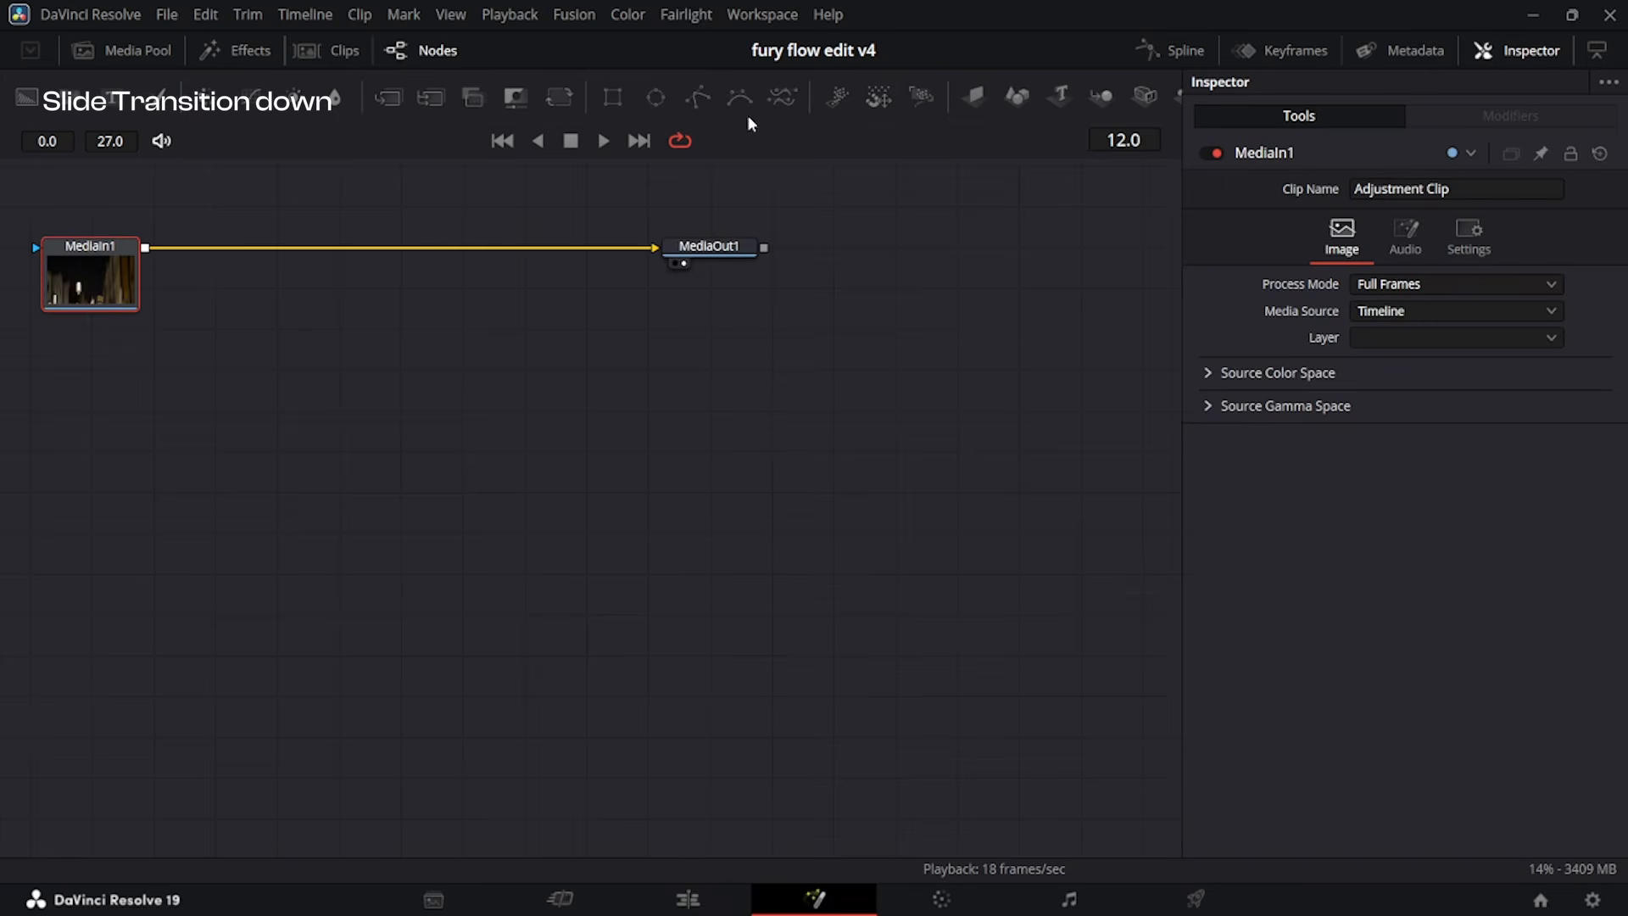
left_click(294, 524)
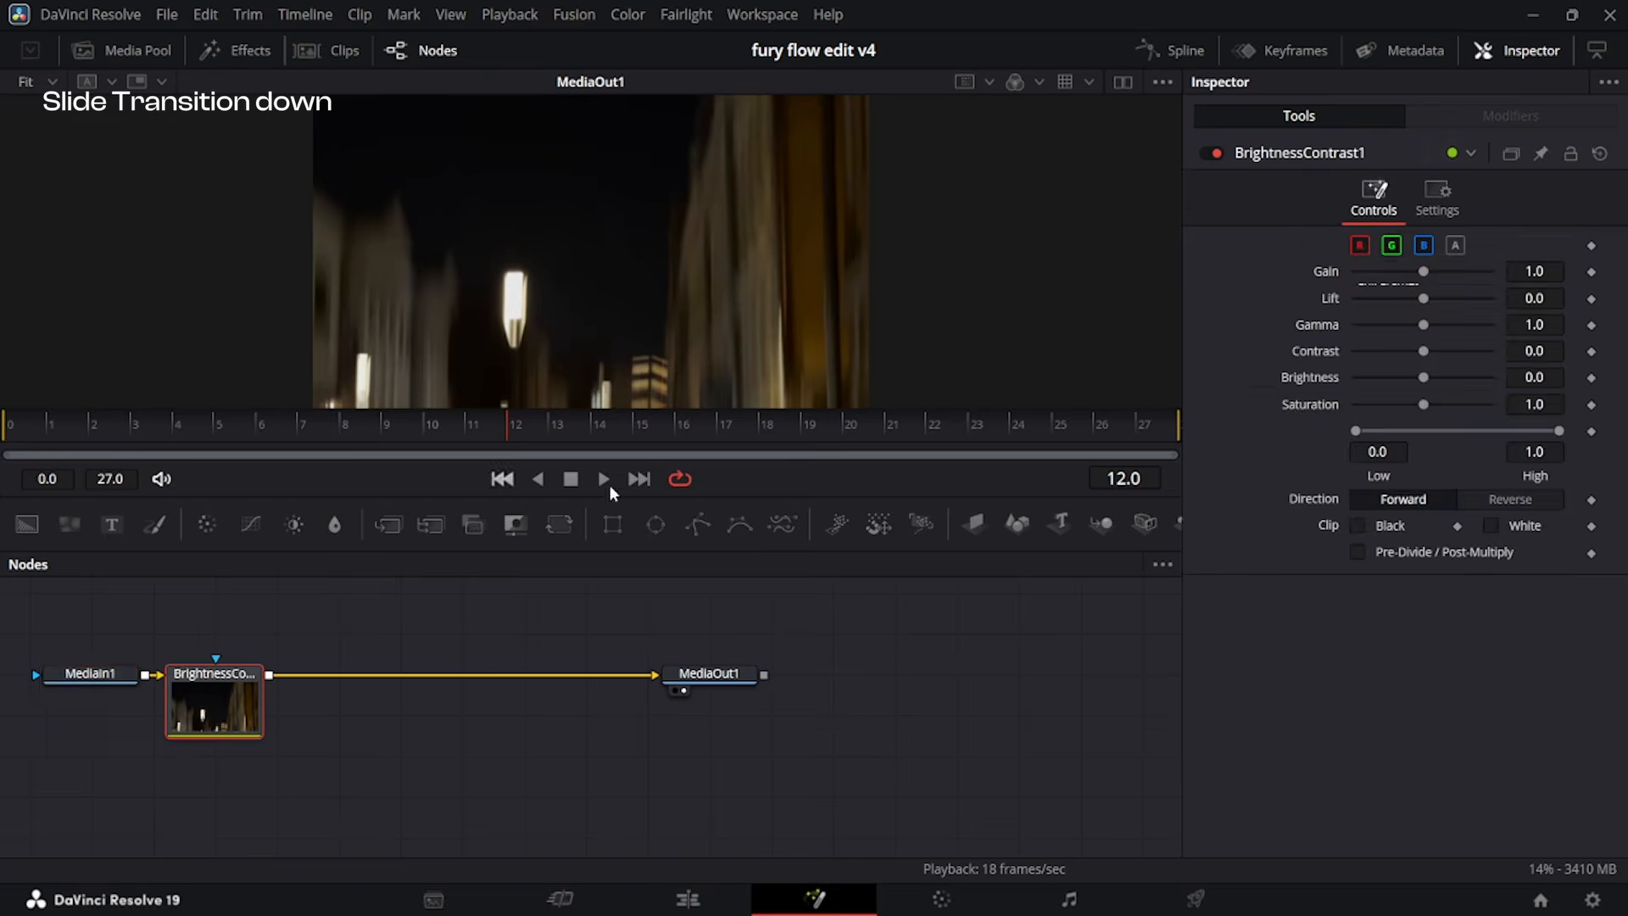
left_click(1595, 276)
left_click_drag(462, 438, 7, 447)
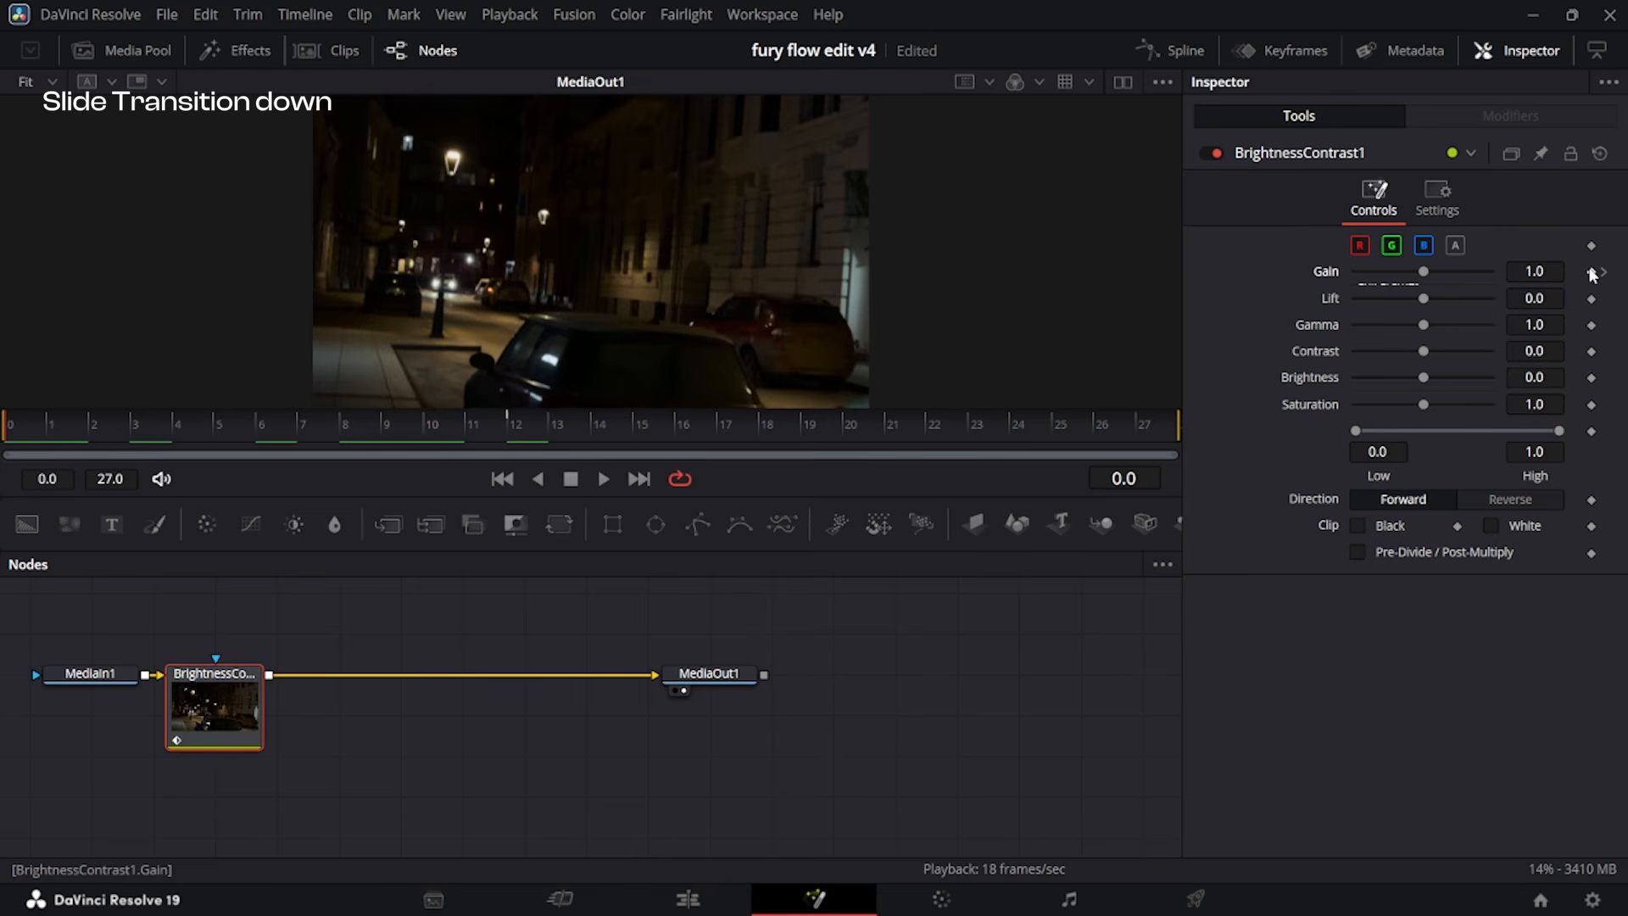
left_click_drag(1102, 427, 1155, 428)
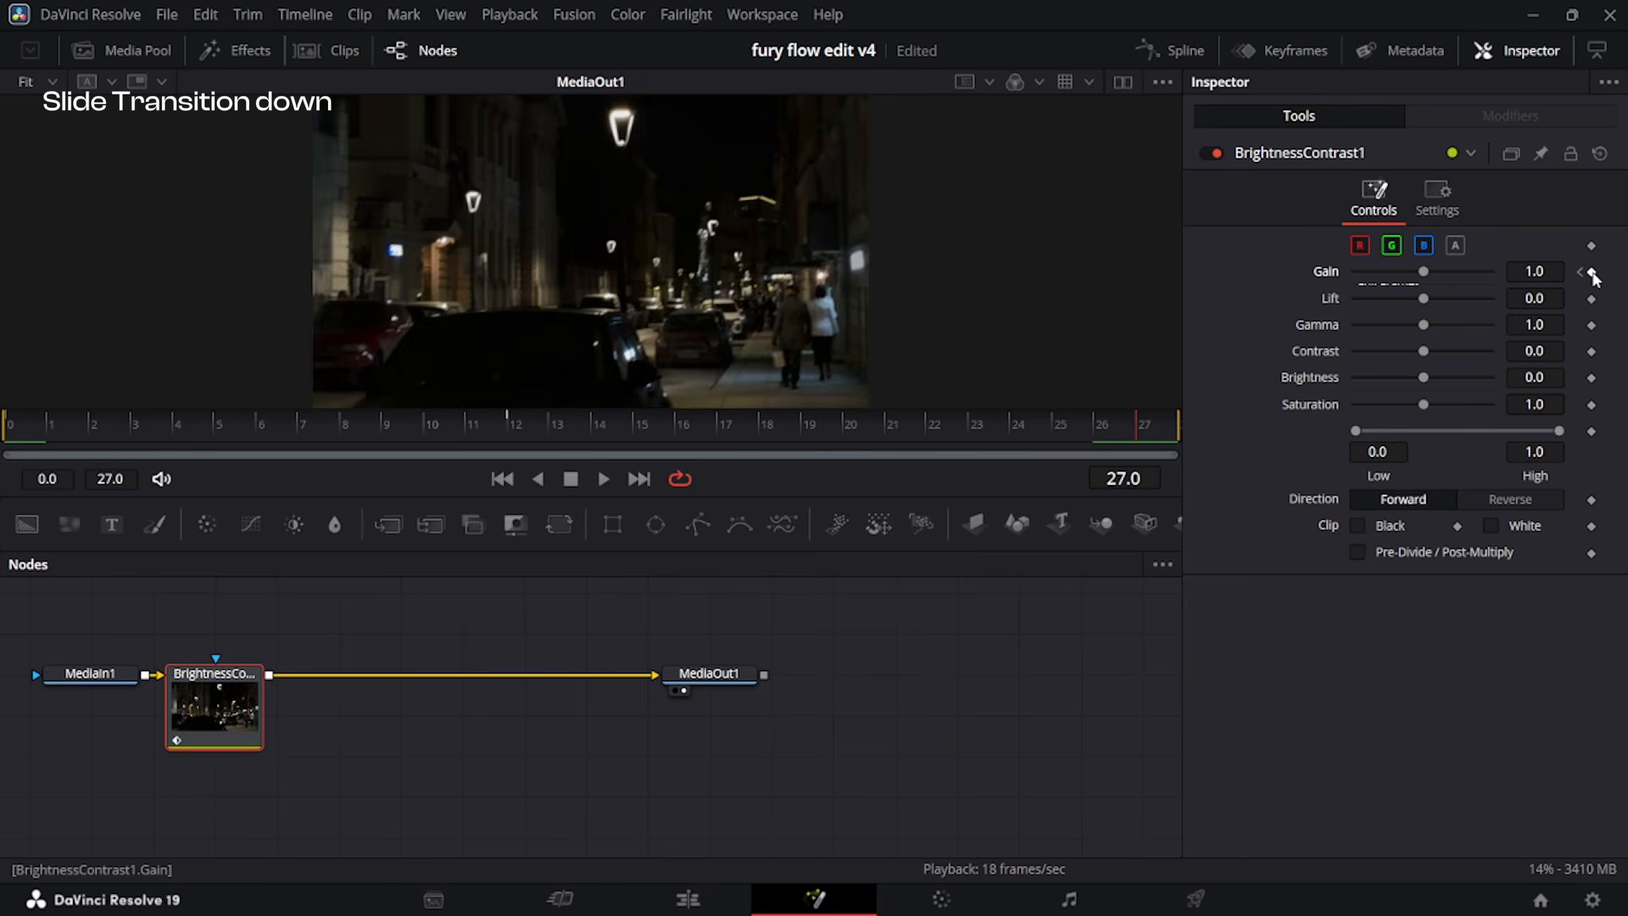
left_click(1581, 273)
left_click_drag(1535, 280, 1617, 280)
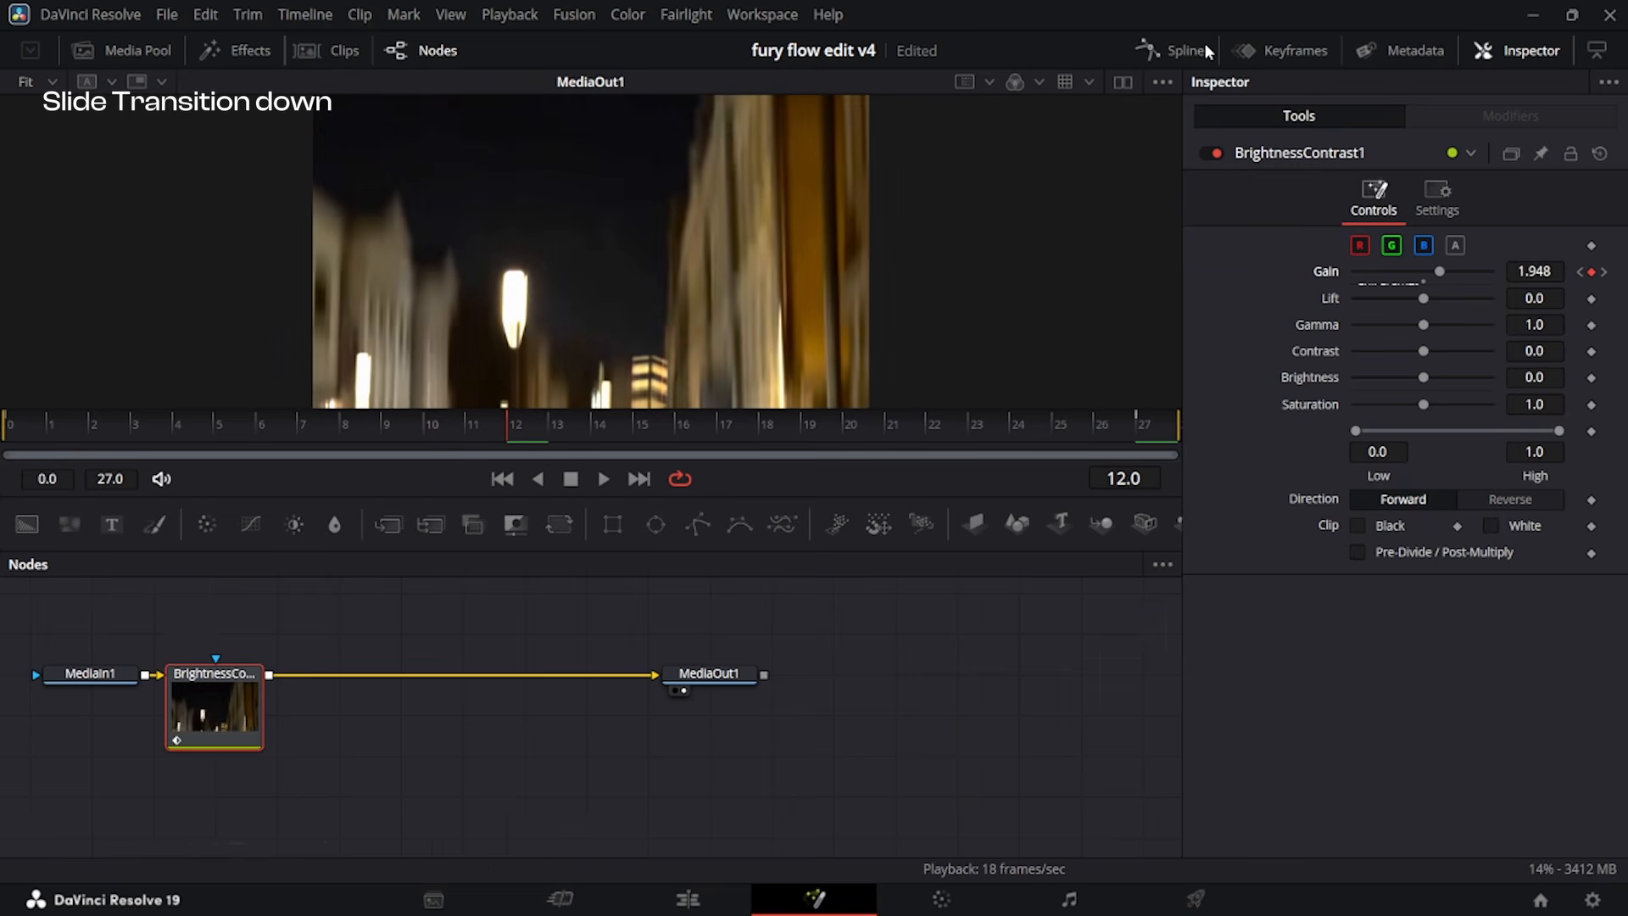
Reshape the Gain curve's handles into a sharp peak at frame 12 with smooth, shallow tails.
left_click(1200, 51)
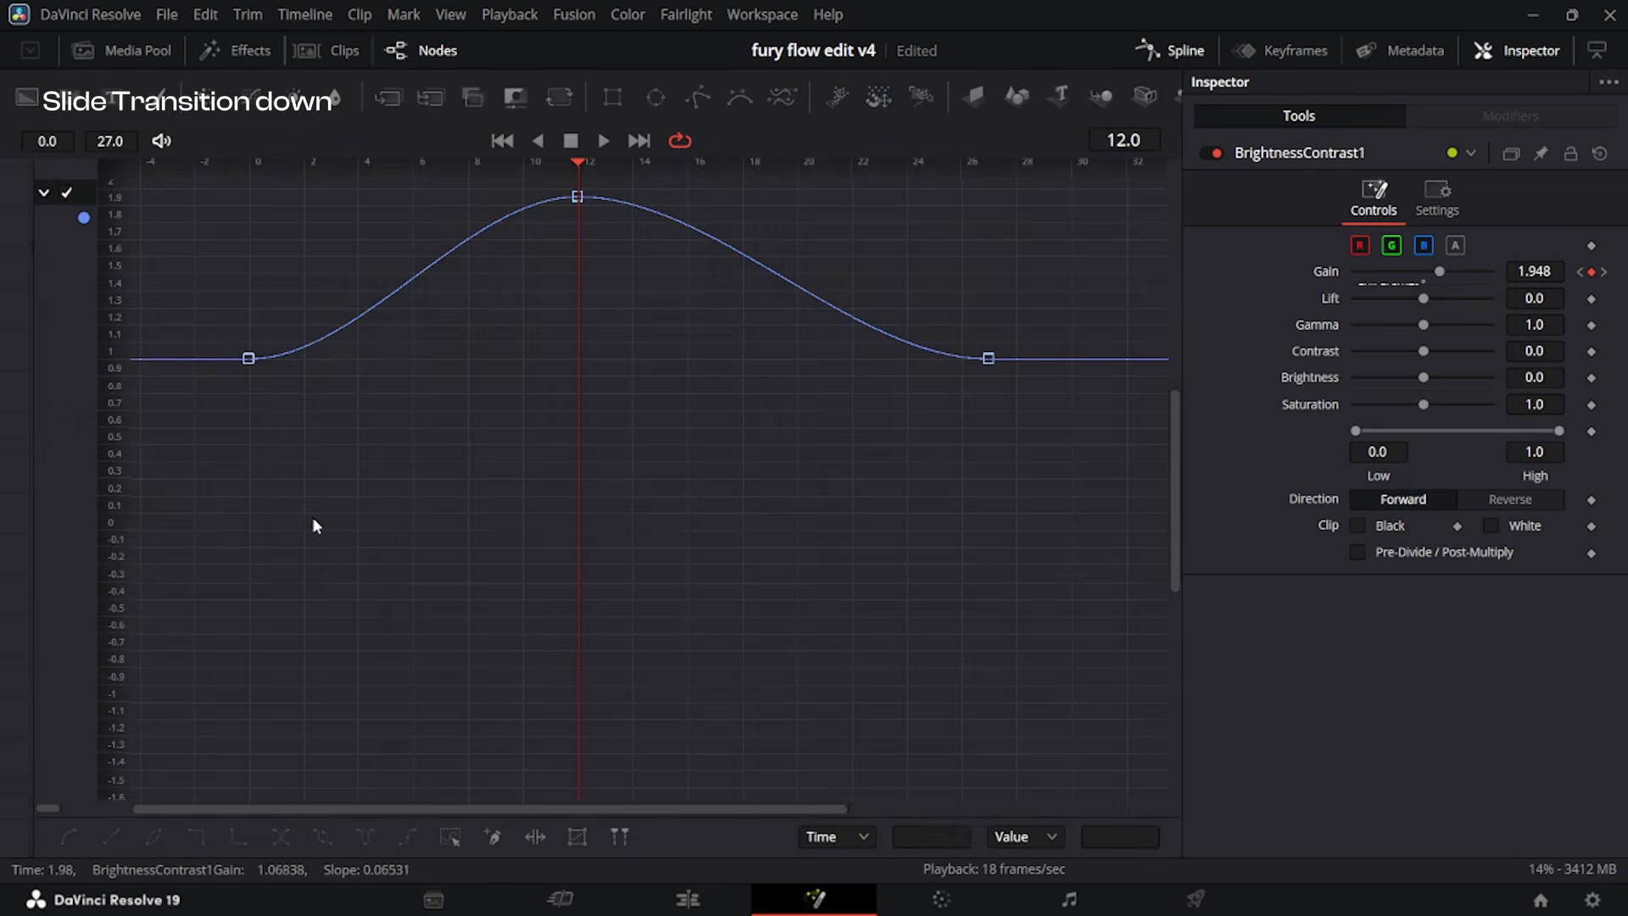
key("ctrl+a")
key("ctrl+f")
left_click_drag(475, 231, 577, 460)
left_click_drag(347, 750, 507, 715)
left_click_drag(763, 231, 647, 460)
left_click_drag(919, 751, 762, 704)
left_click_drag(647, 462, 691, 570)
left_click_drag(507, 715, 531, 741)
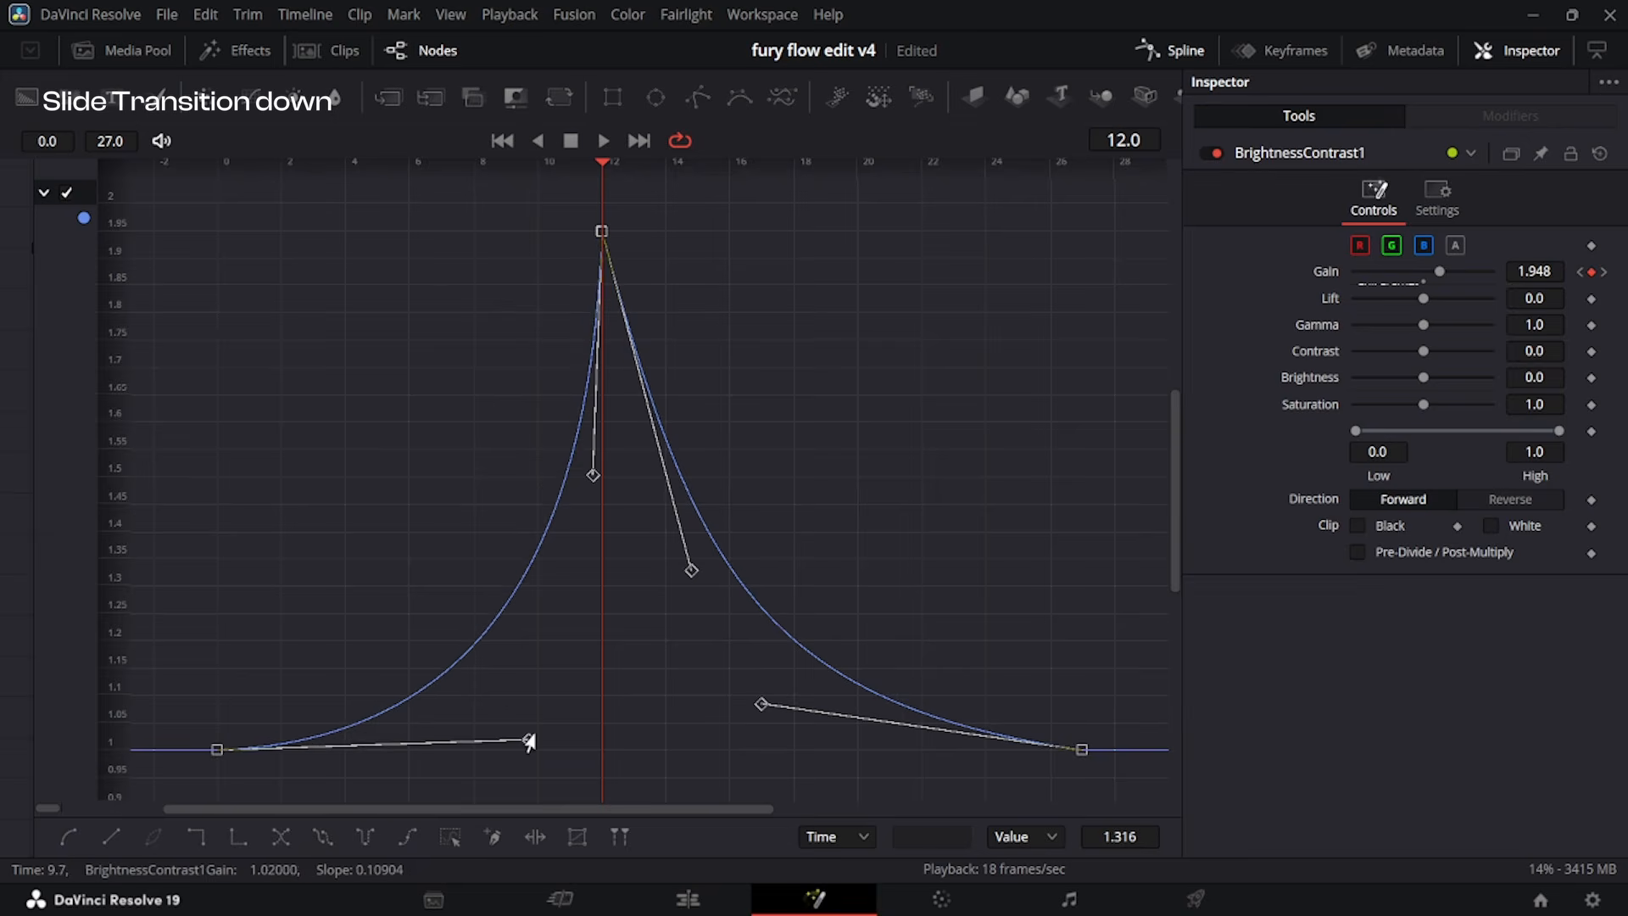
Play the down transition from the start of the timeline to check the flare and brightness flash.
left_click_drag(1057, 553, 735, 562)
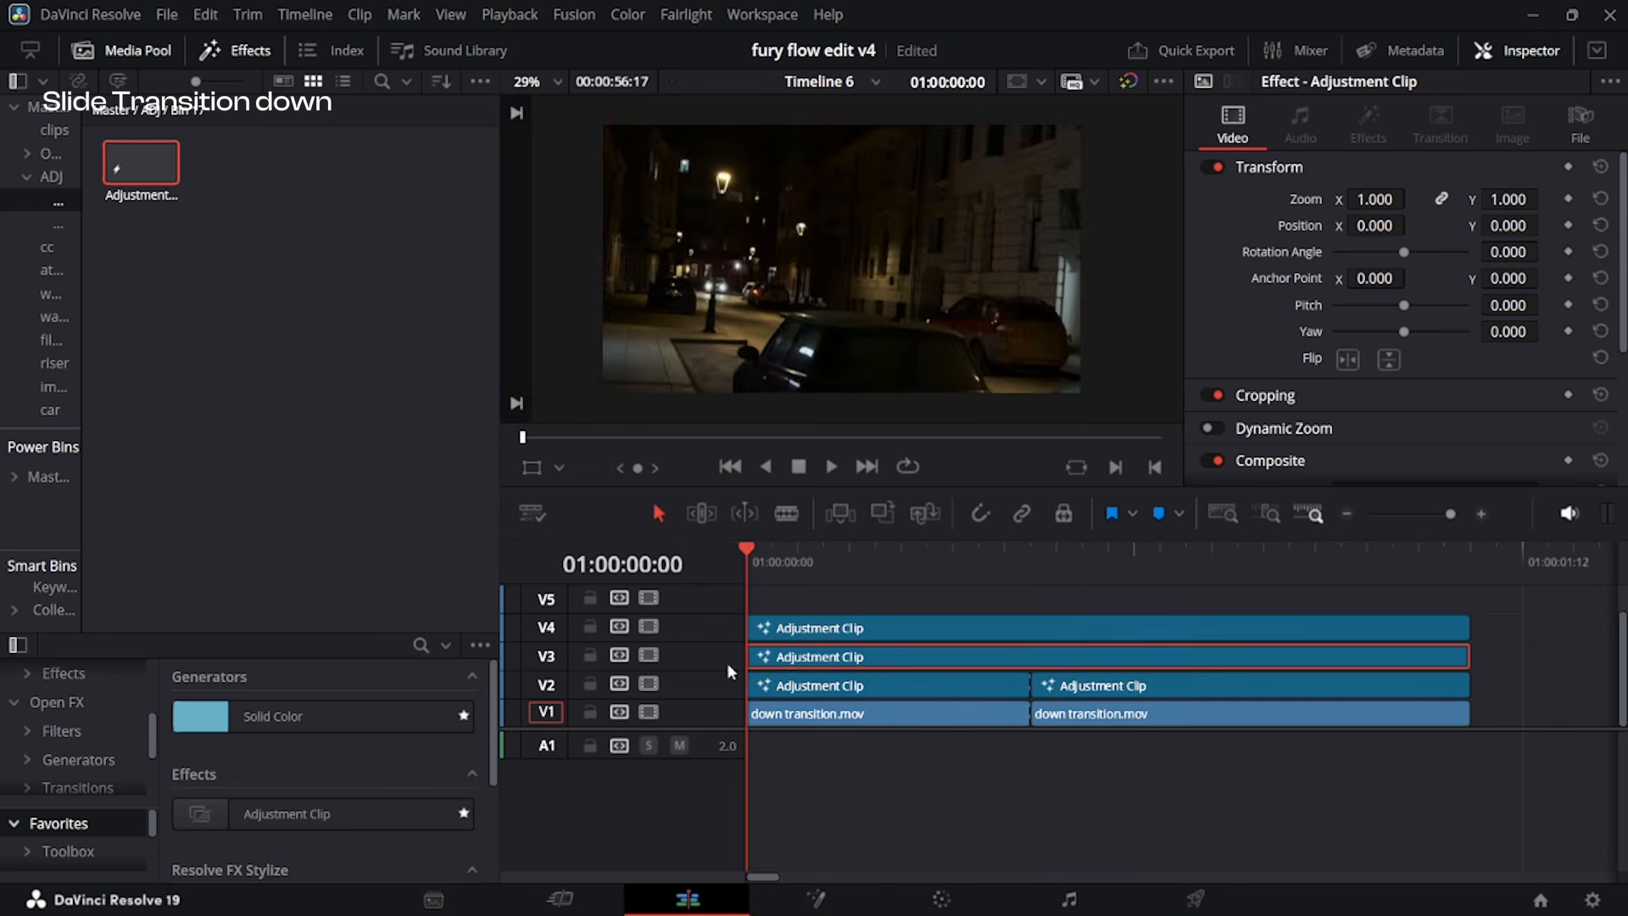
key("space")
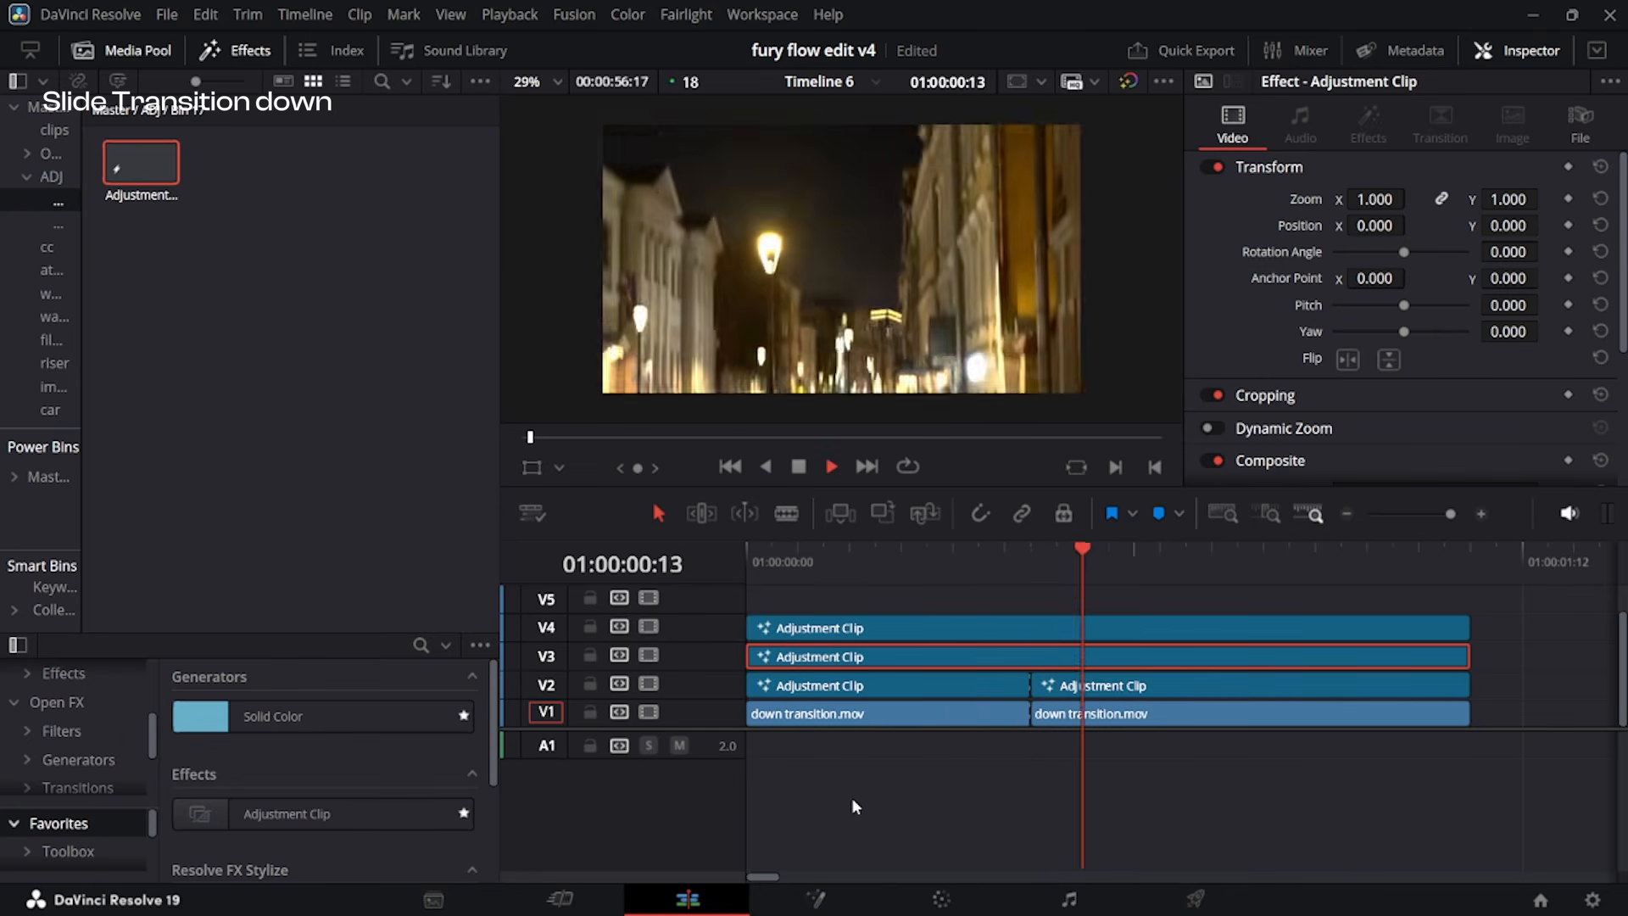
key("space")
left_click_drag(922, 554, 611, 580)
key("space")
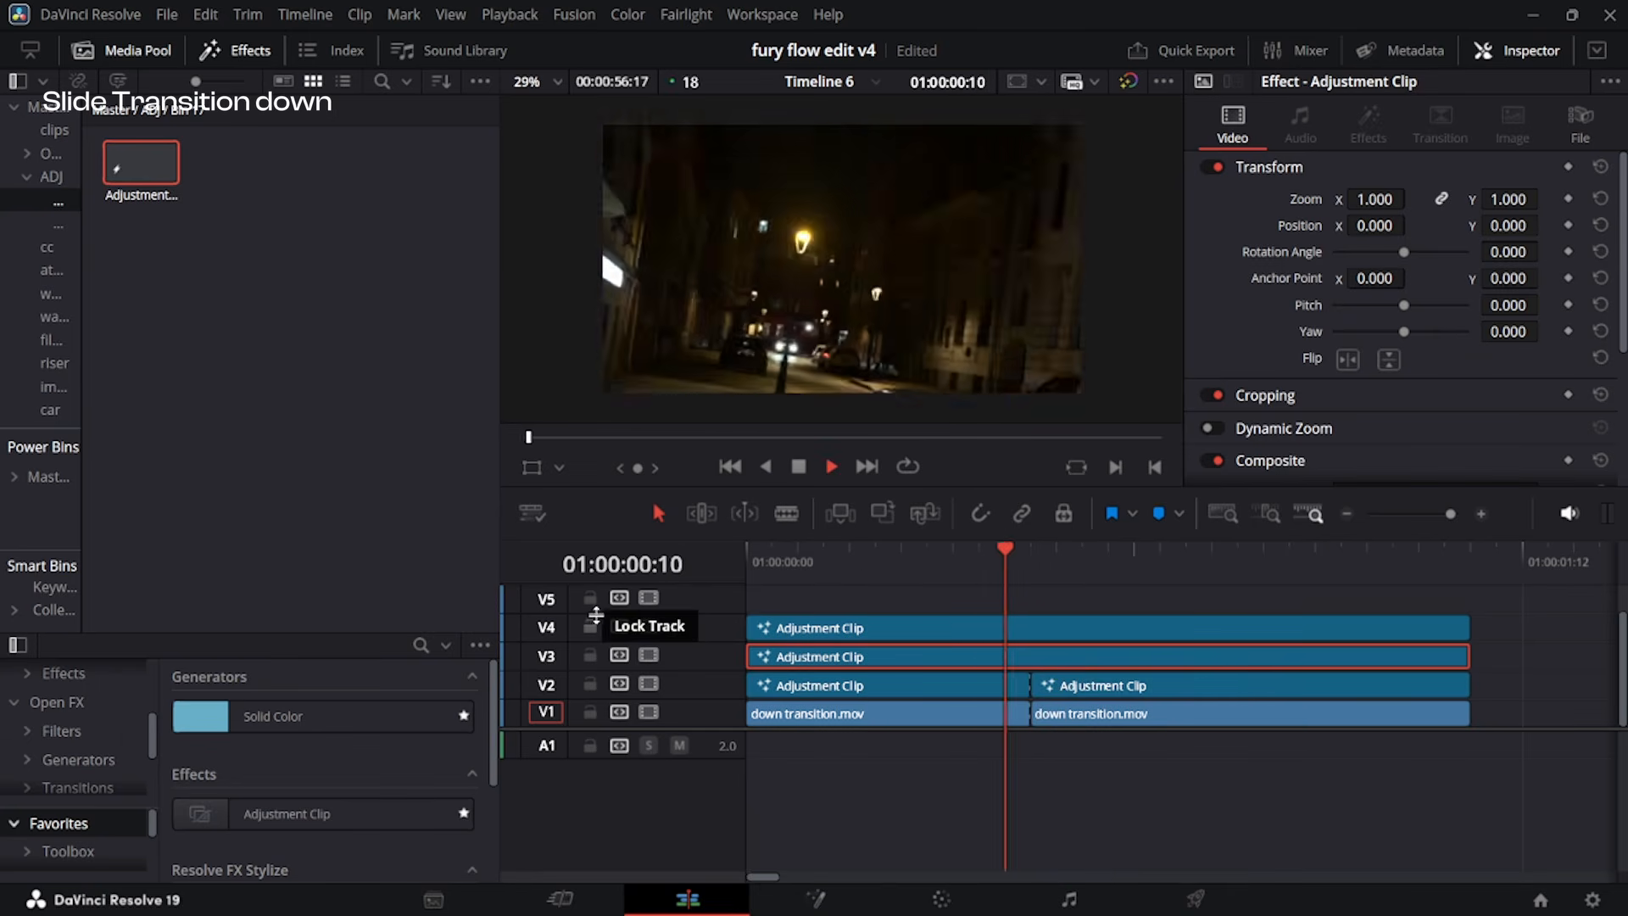
key("space")
Move the flare and brightness clips up one track and place a one-frame adjustment clip on V3 just before the cut.
left_click_drag(1017, 601, 1082, 638)
left_click_drag(141, 162, 1014, 644)
key("Up")
key("Up")
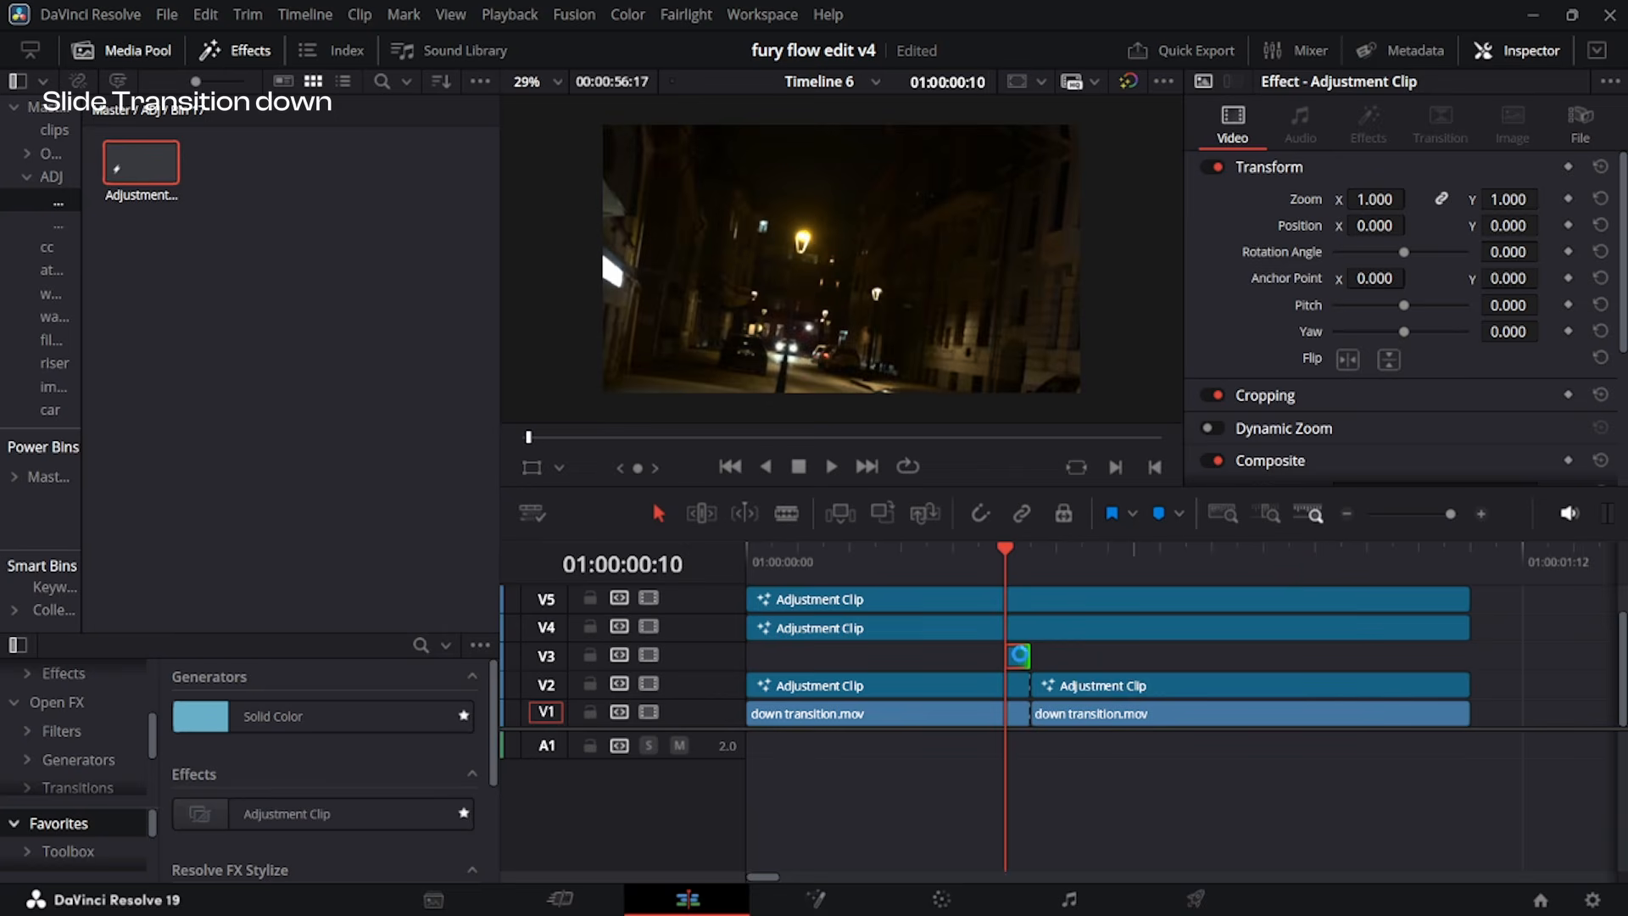
Add a Directional Blur node to the one-frame clip in Fusion and adjust its Angle and Length for a vertical blur.
left_click(814, 899)
left_click(831, 857)
key("shift+space")
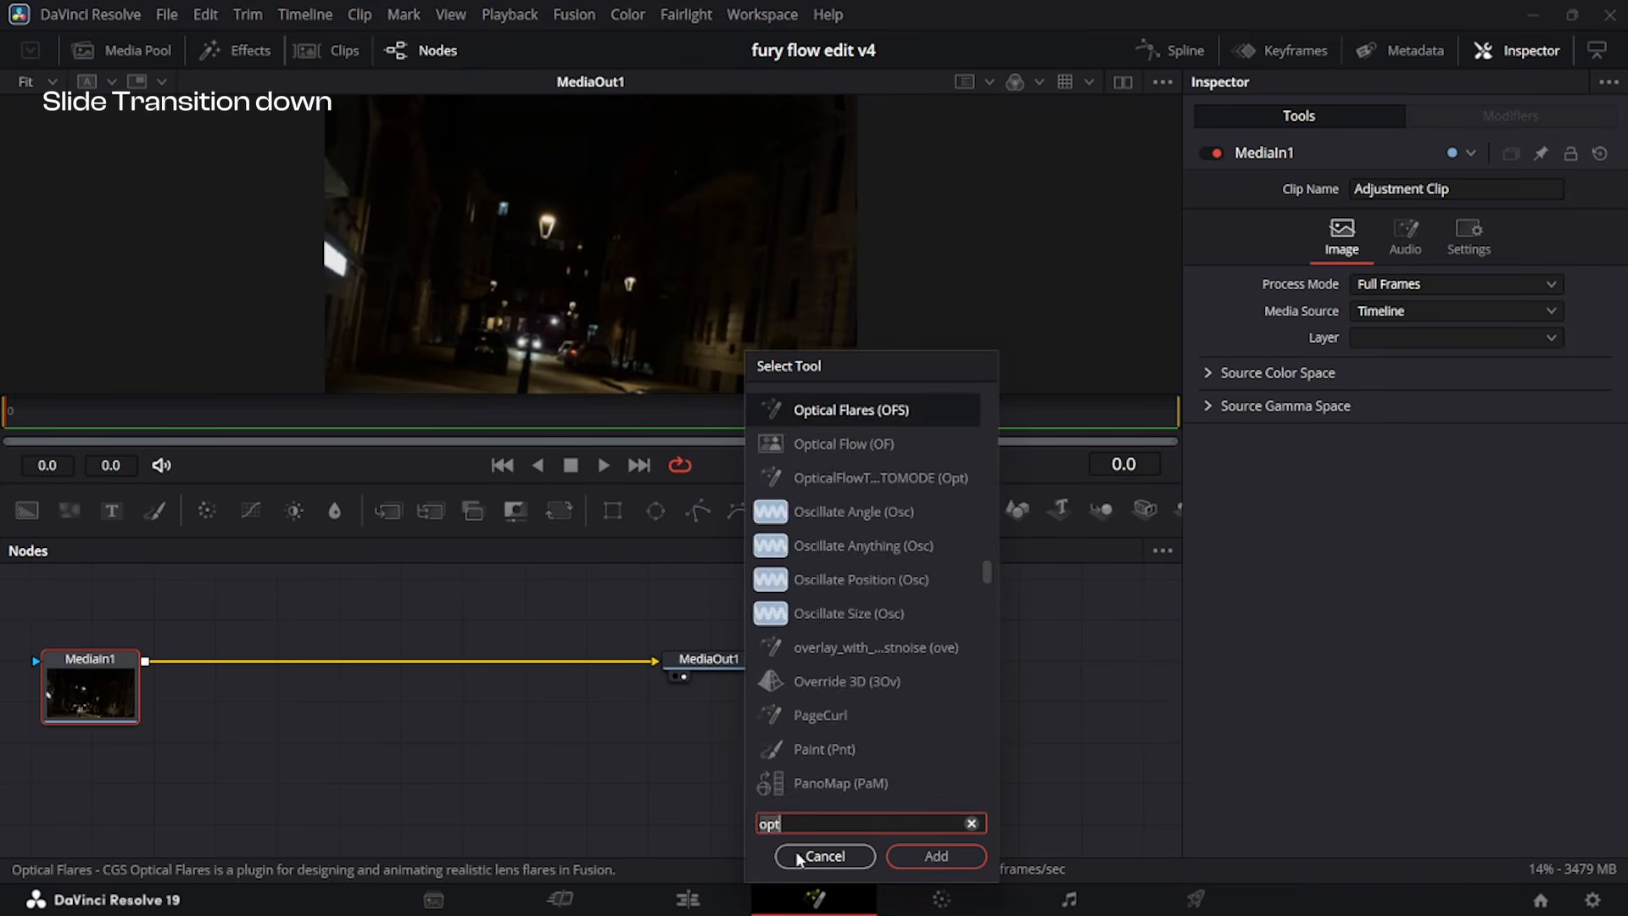
type("dire")
key("Return")
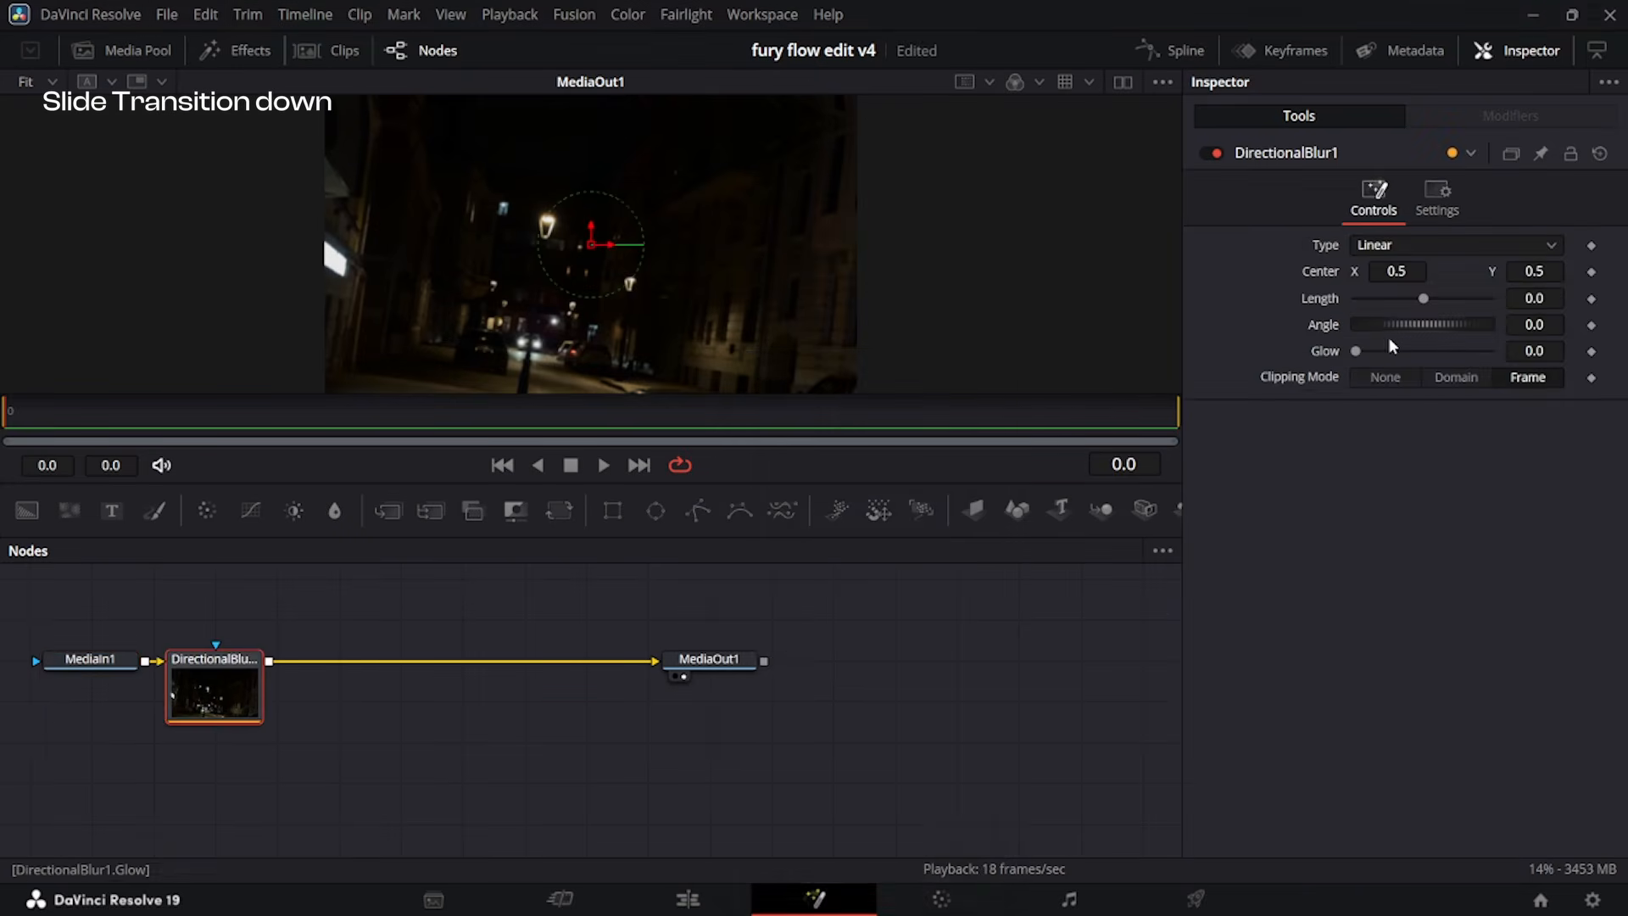
left_click_drag(1384, 329, 1436, 302)
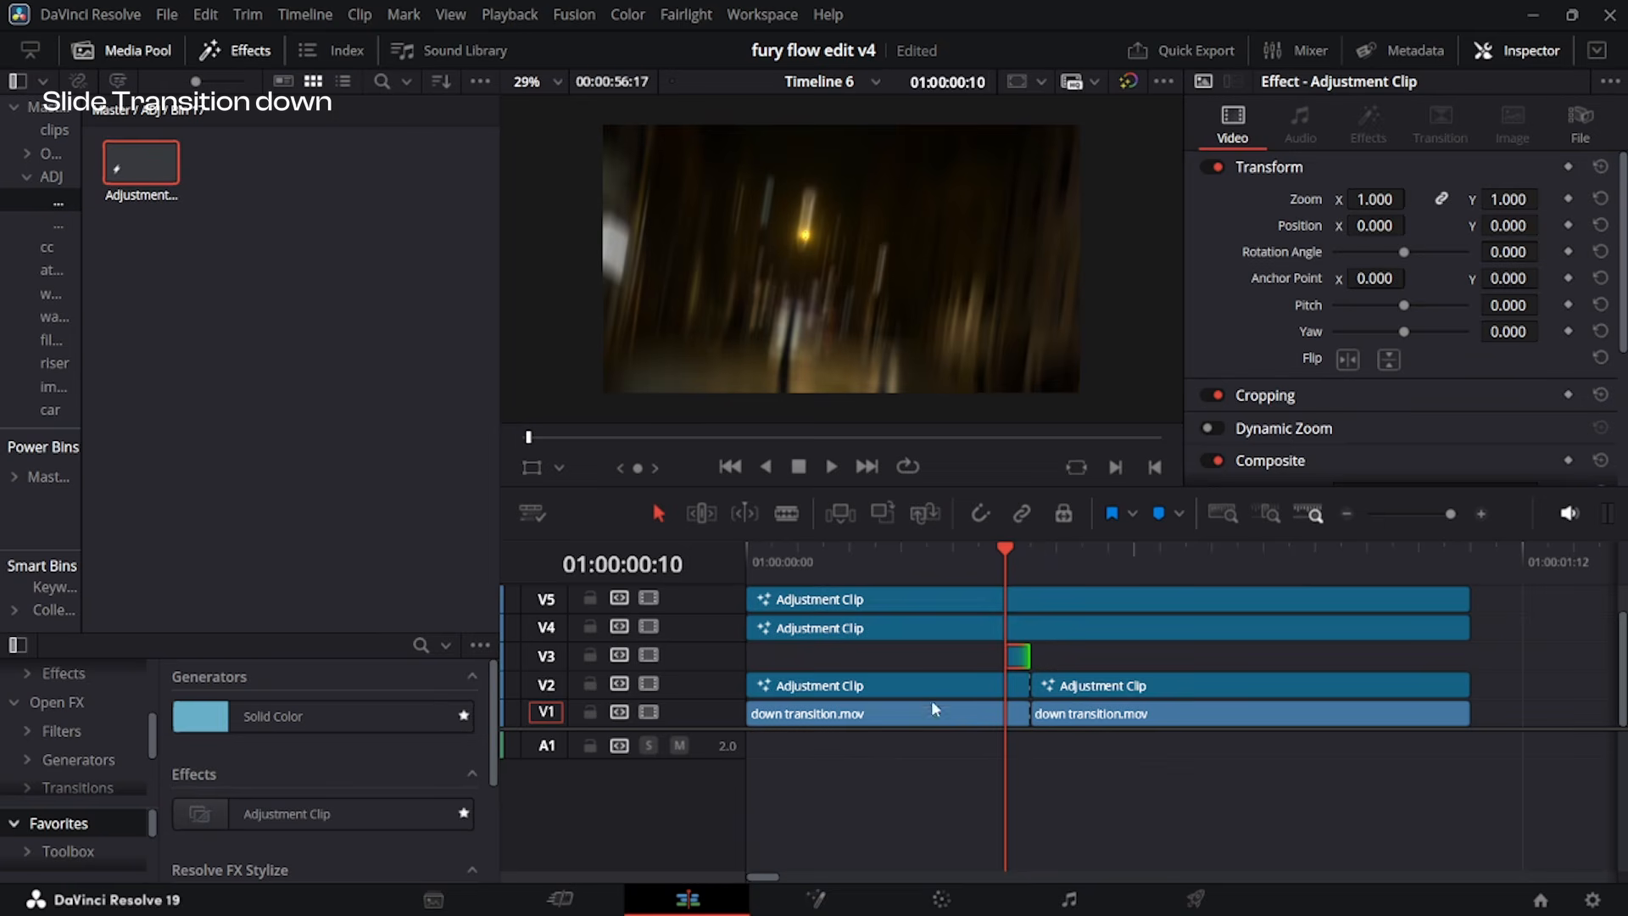
Place the one-frame blur clip on the frame just after the cut and play the transition full screen from the start.
left_click_drag(1017, 659, 1051, 657)
left_click_drag(1005, 577, 560, 614)
key("space")
key("ctrl+f")
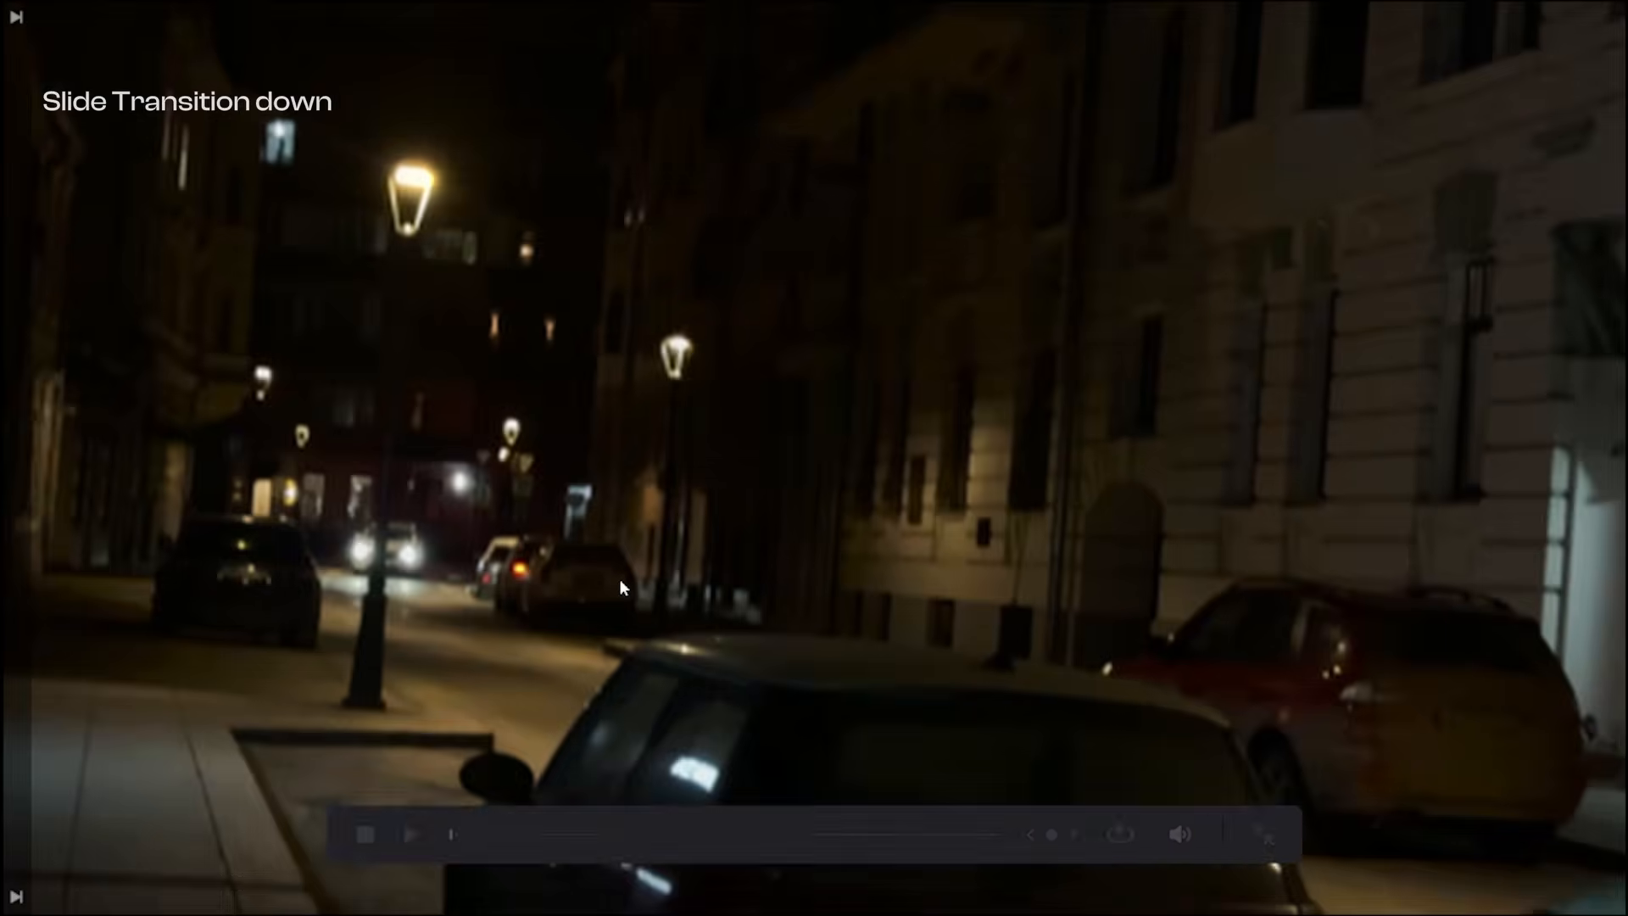
Leave the full-screen playback and play the two source clips of the zoom transition from the timeline start.
key("space")
key("Escape")
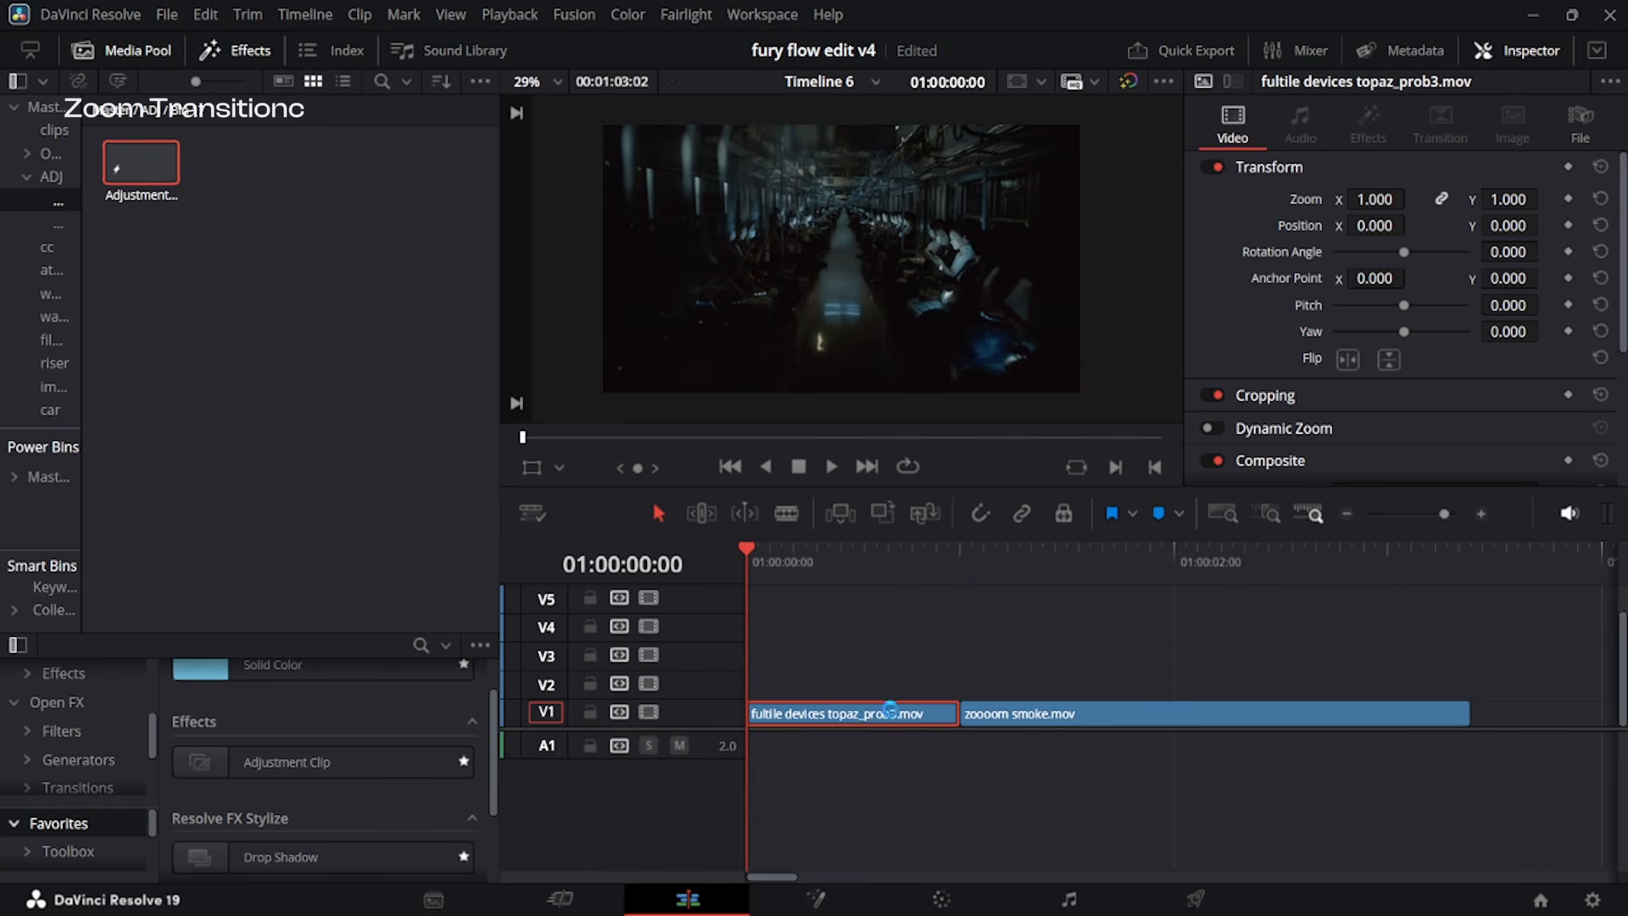
key("space")
key("space")
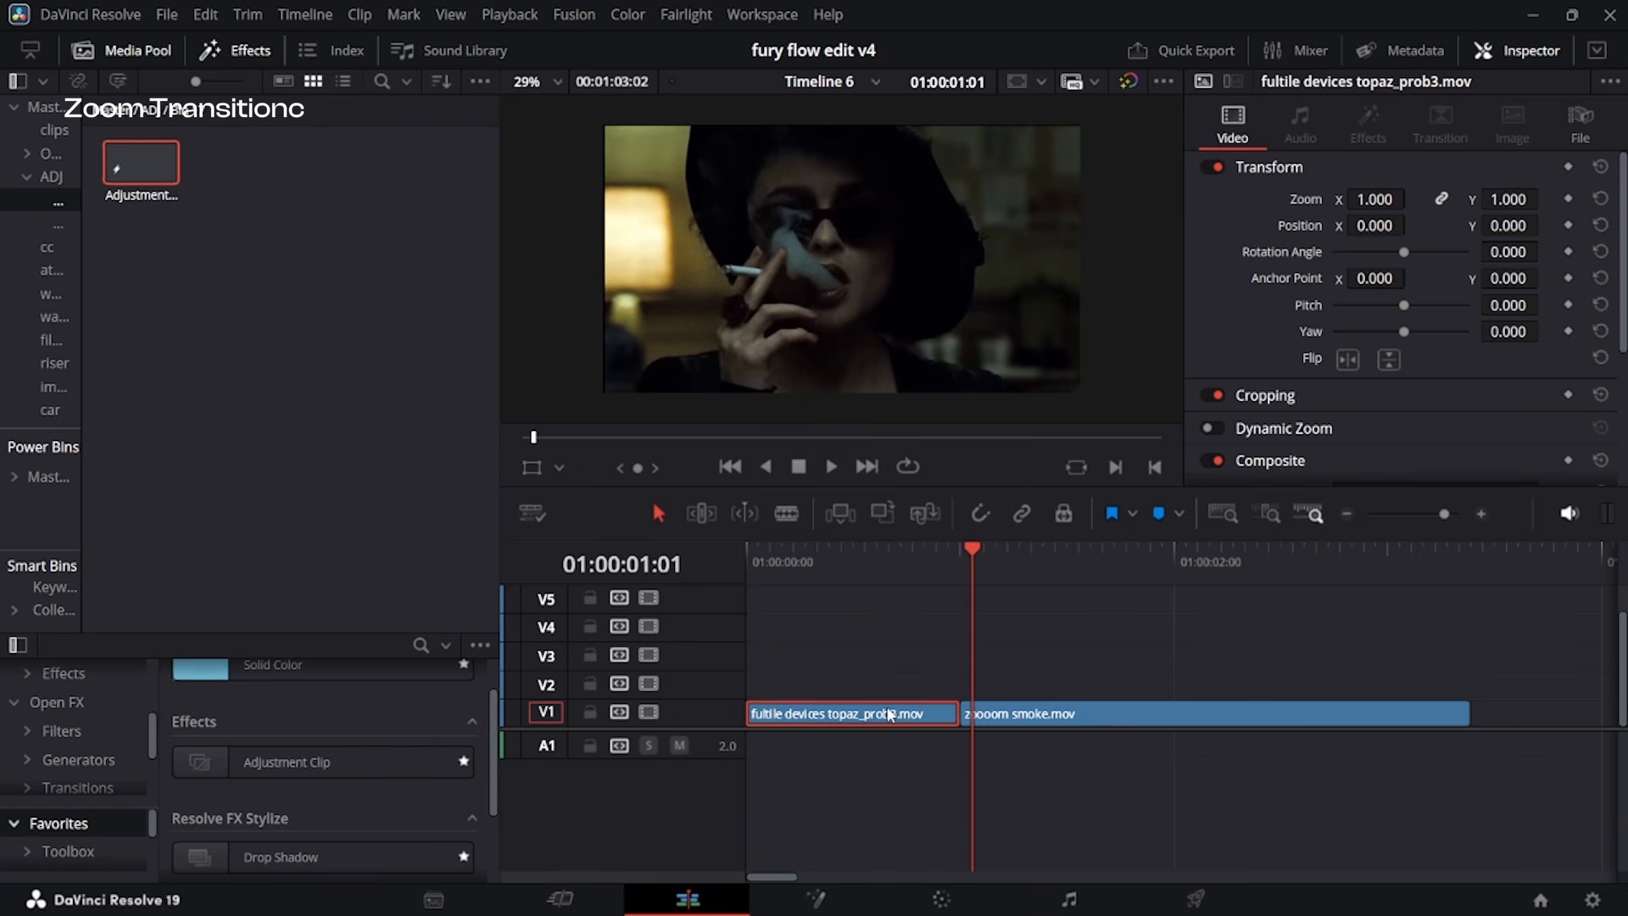
key("Home")
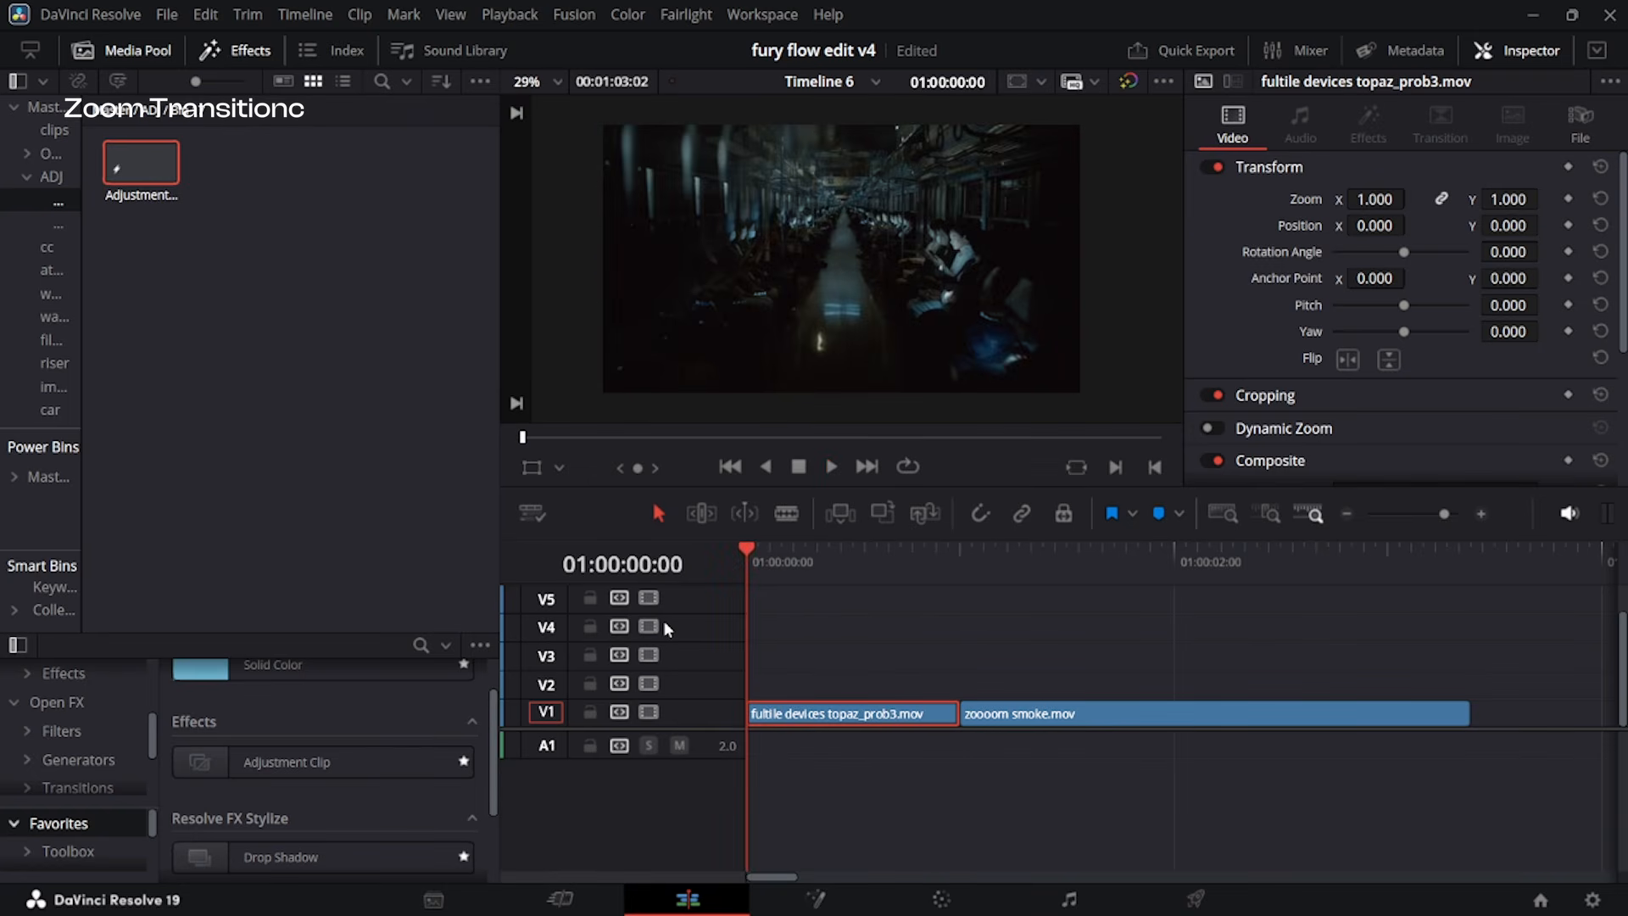
key("space")
key("space")
Place an adjustment clip on V2 above both clips, split it at the cut and trim its end to the smoke clip.
key("ctrl+shift+a")
left_click_drag(331, 760, 773, 687)
key("Up")
key("ctrl+b")
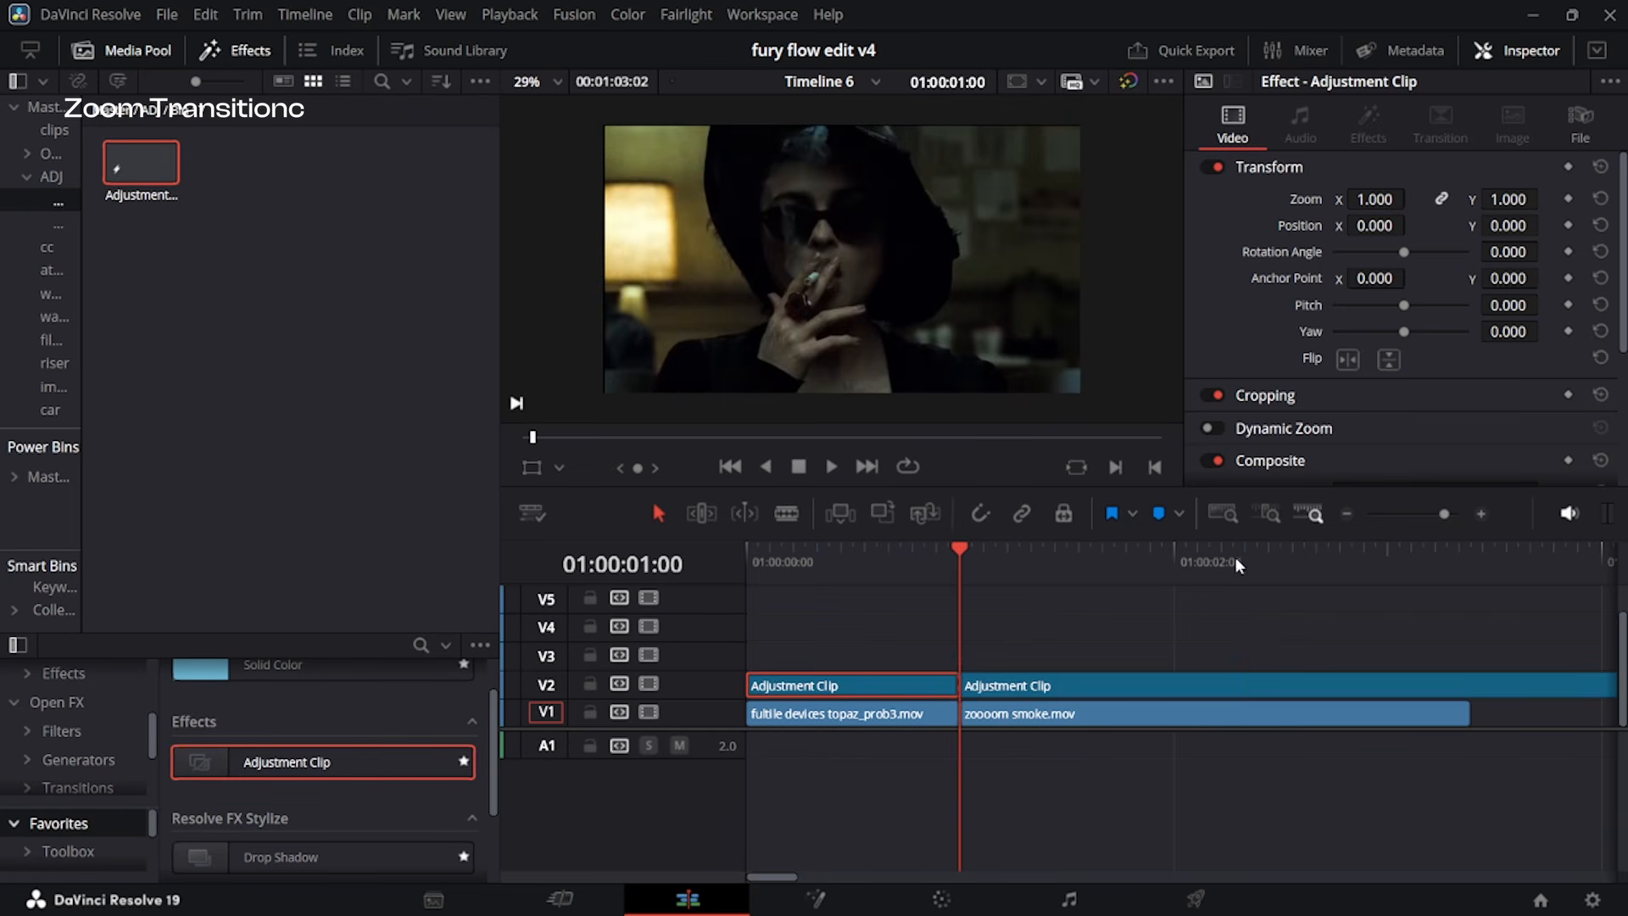
left_click_drag(1236, 558, 1529, 536)
key("Up")
left_click(1447, 684)
key("shift+]")
Add a Transform node to the first adjustment clip in Fusion and keyframe Size 1.0 at frames 12 and 17.
left_click_drag(1350, 568, 898, 660)
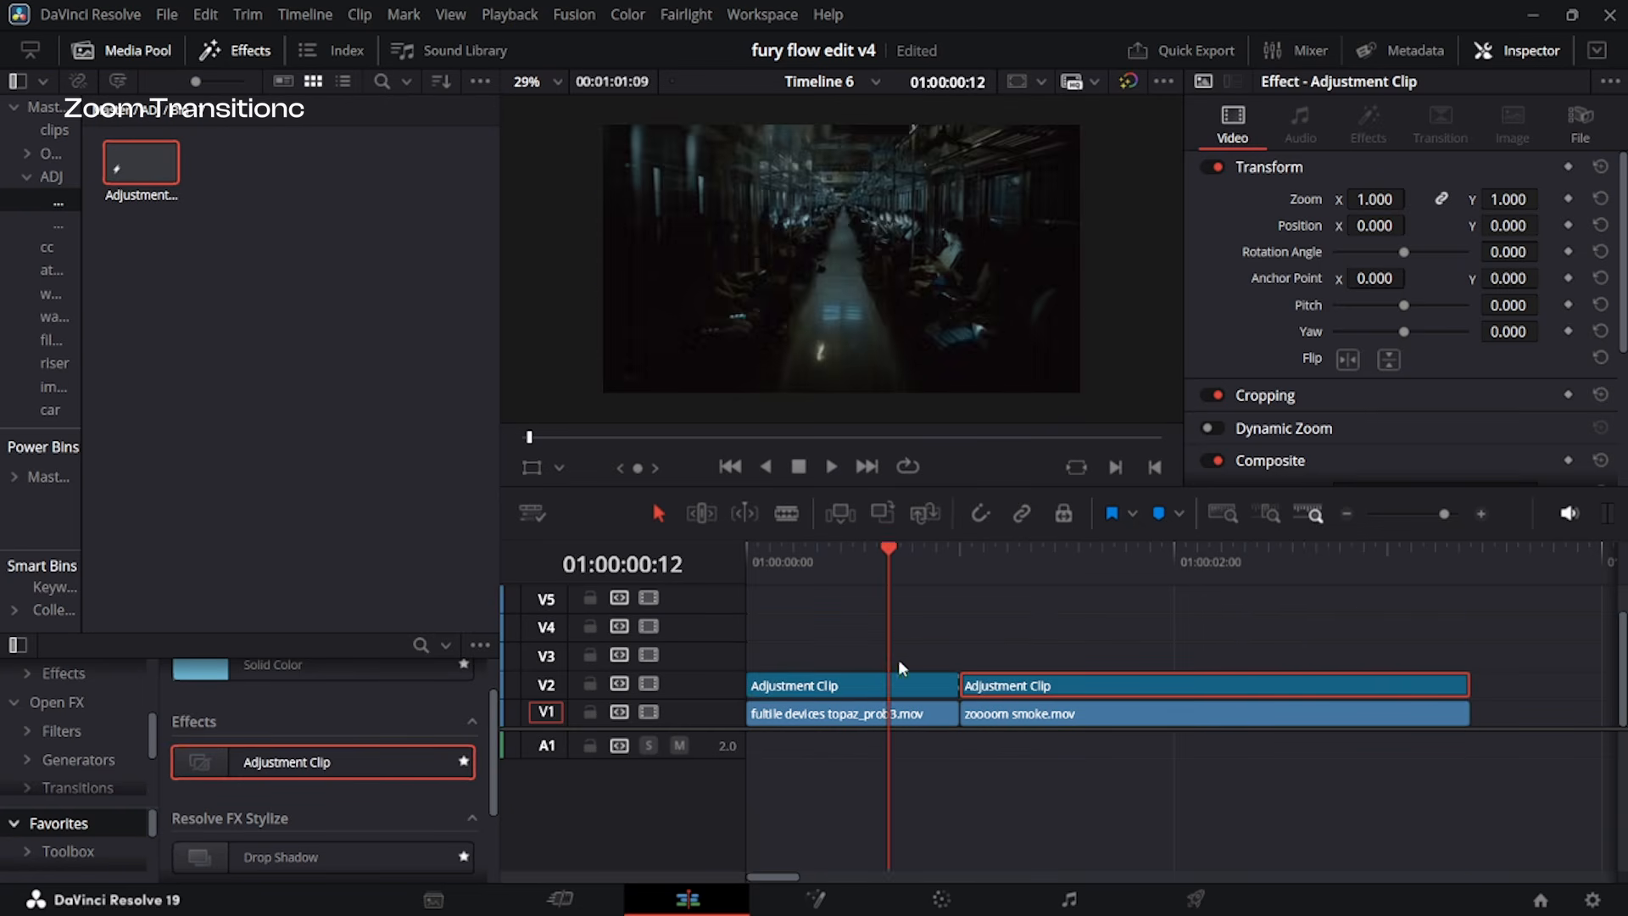
left_click(911, 685)
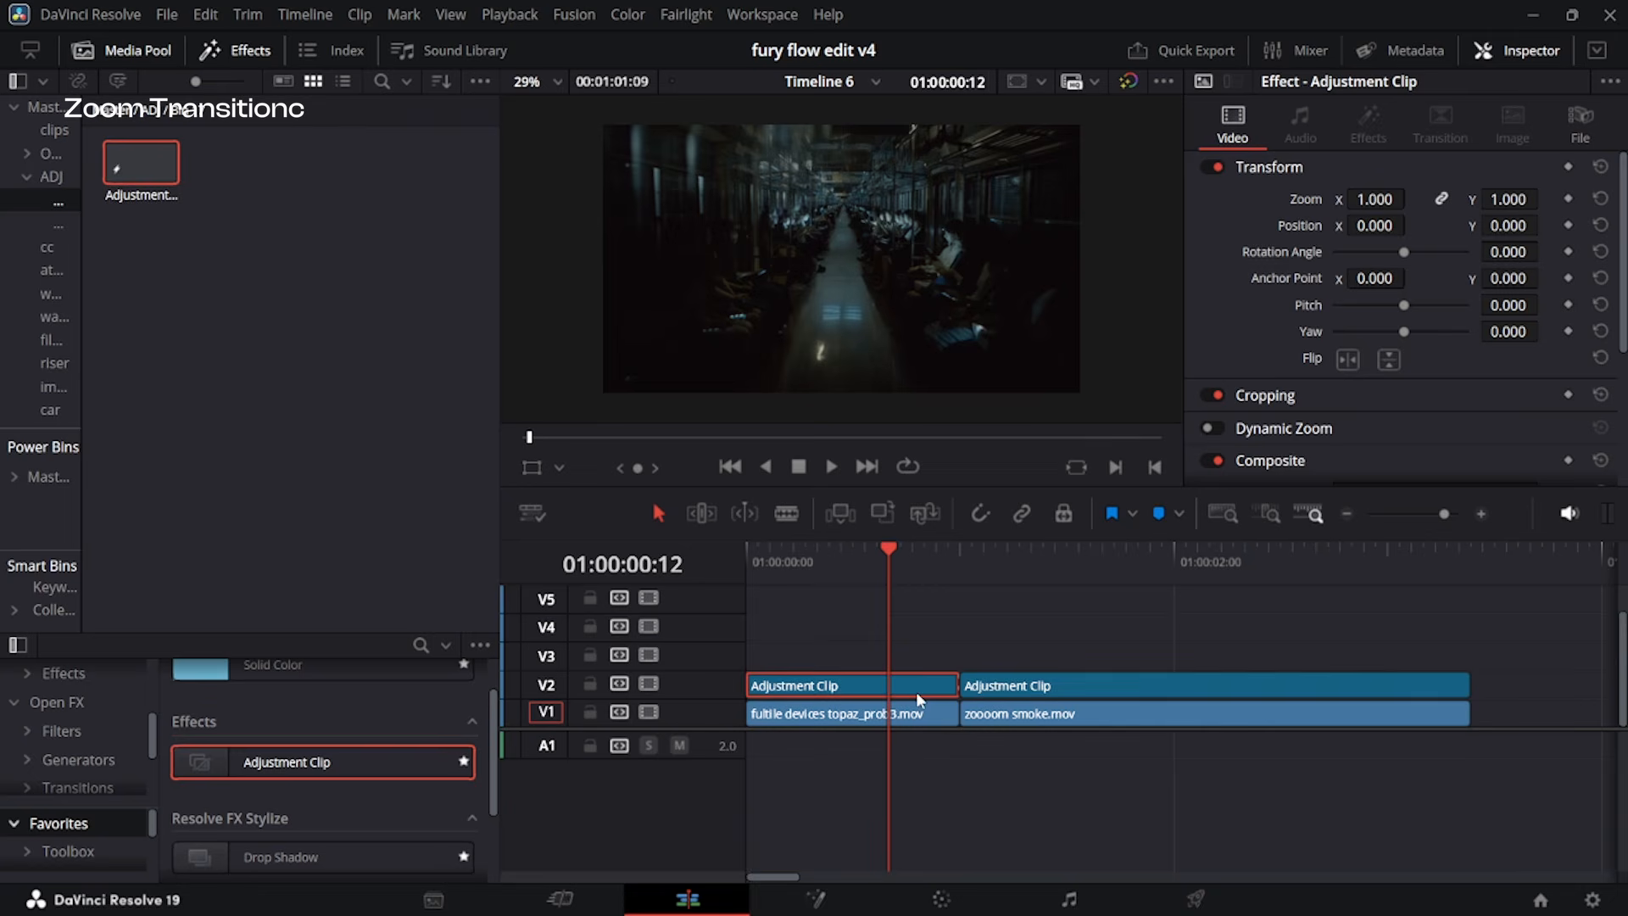
key("shift+5")
left_click(556, 510)
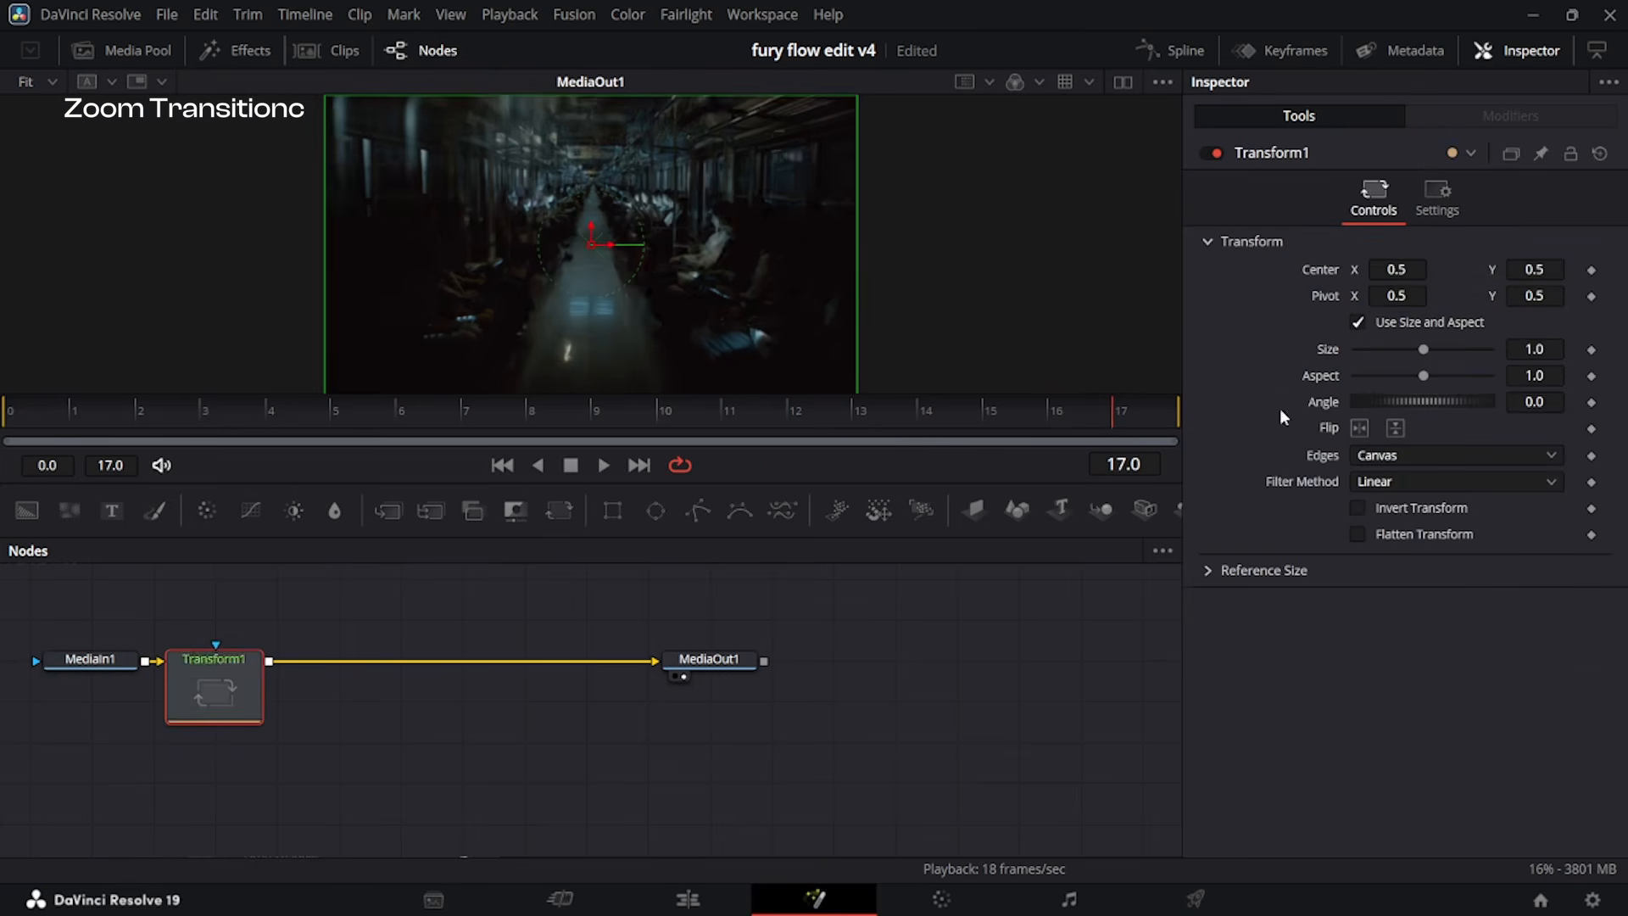
left_click(1592, 350)
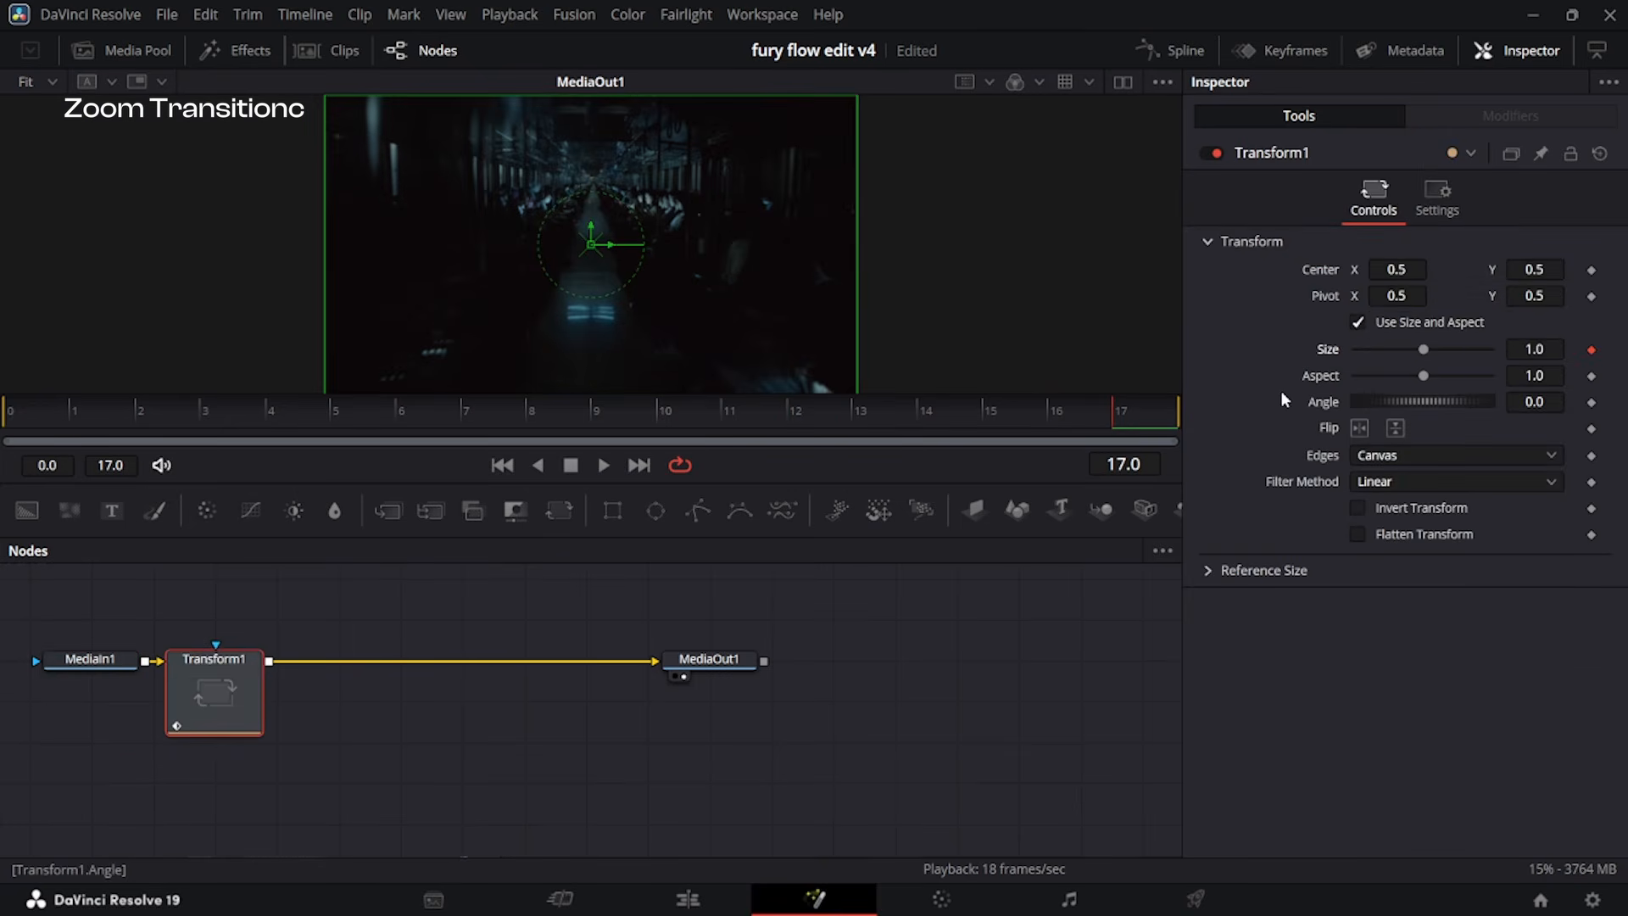
key("Left")
key("Left")
key("Left")
key("Left")
key("Left")
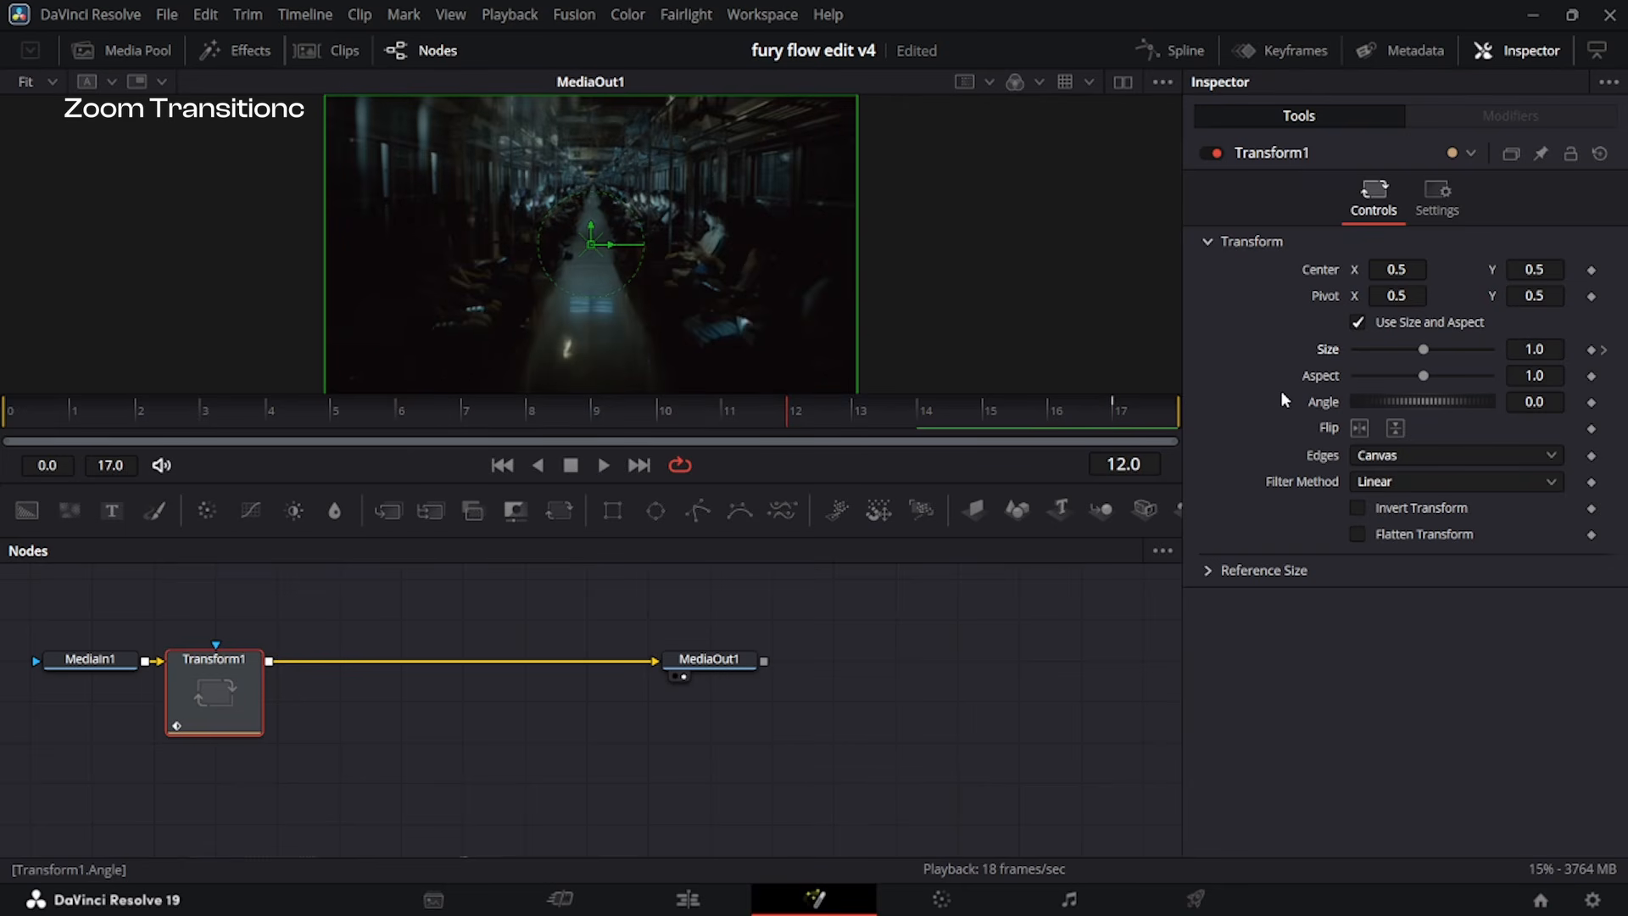
key("Right")
key("Right")
key("Right")
key("Right")
key("Right")
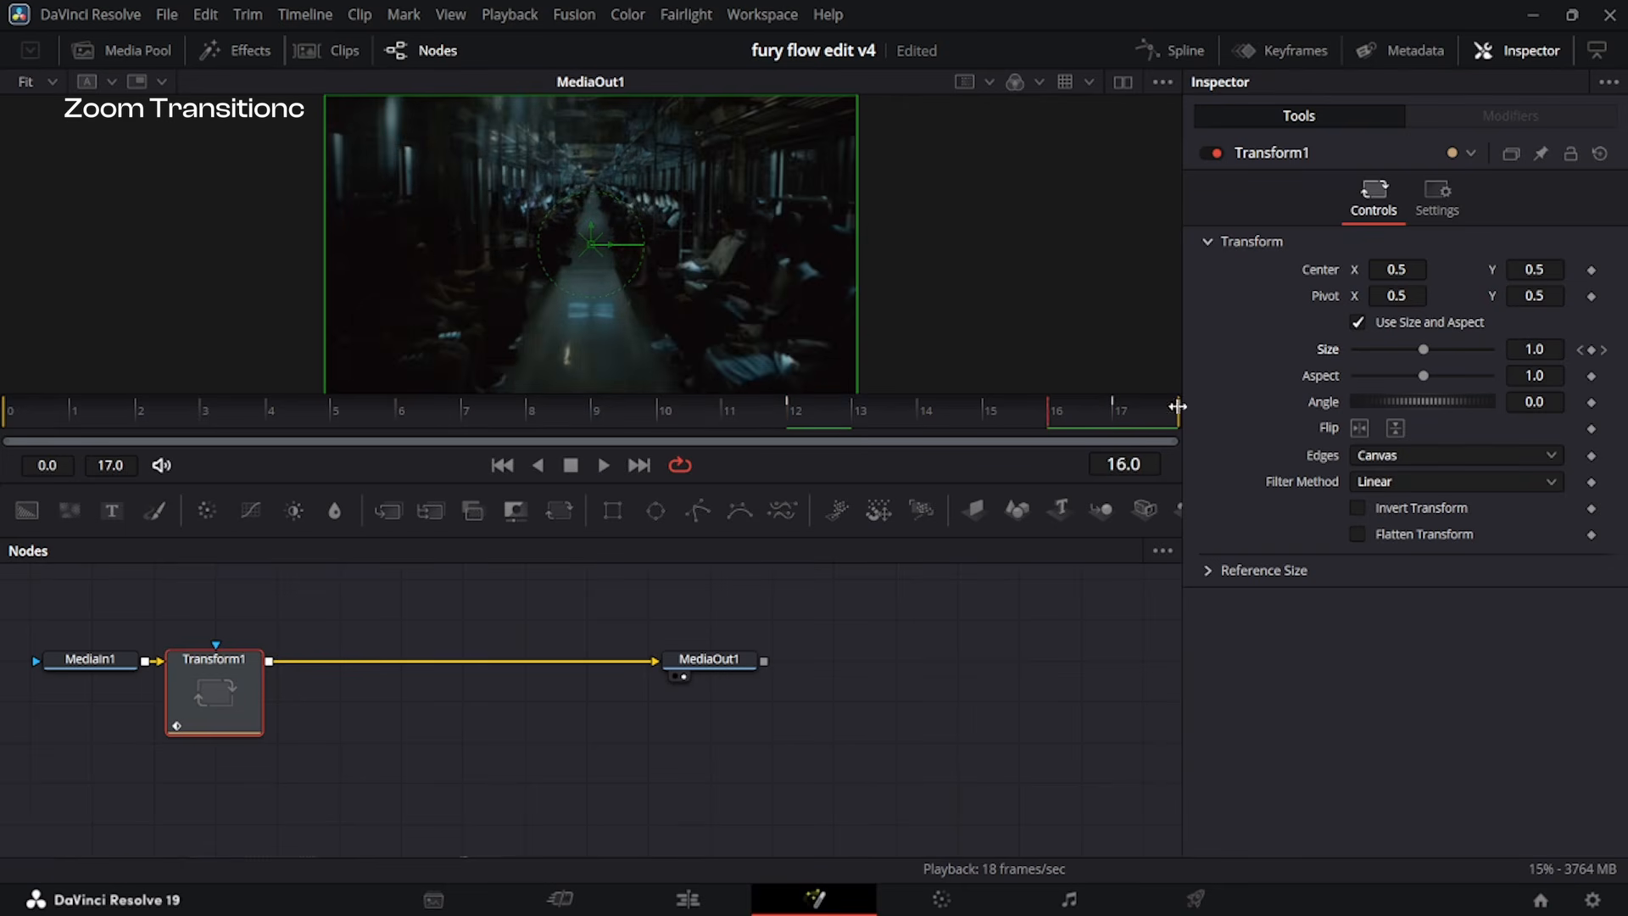
At frame 17, set the Transform's Size to 1.082, Pivot Y to 0.687 and Edges to Mirror, and show the Size curve.
left_click_drag(1550, 346, 1589, 346)
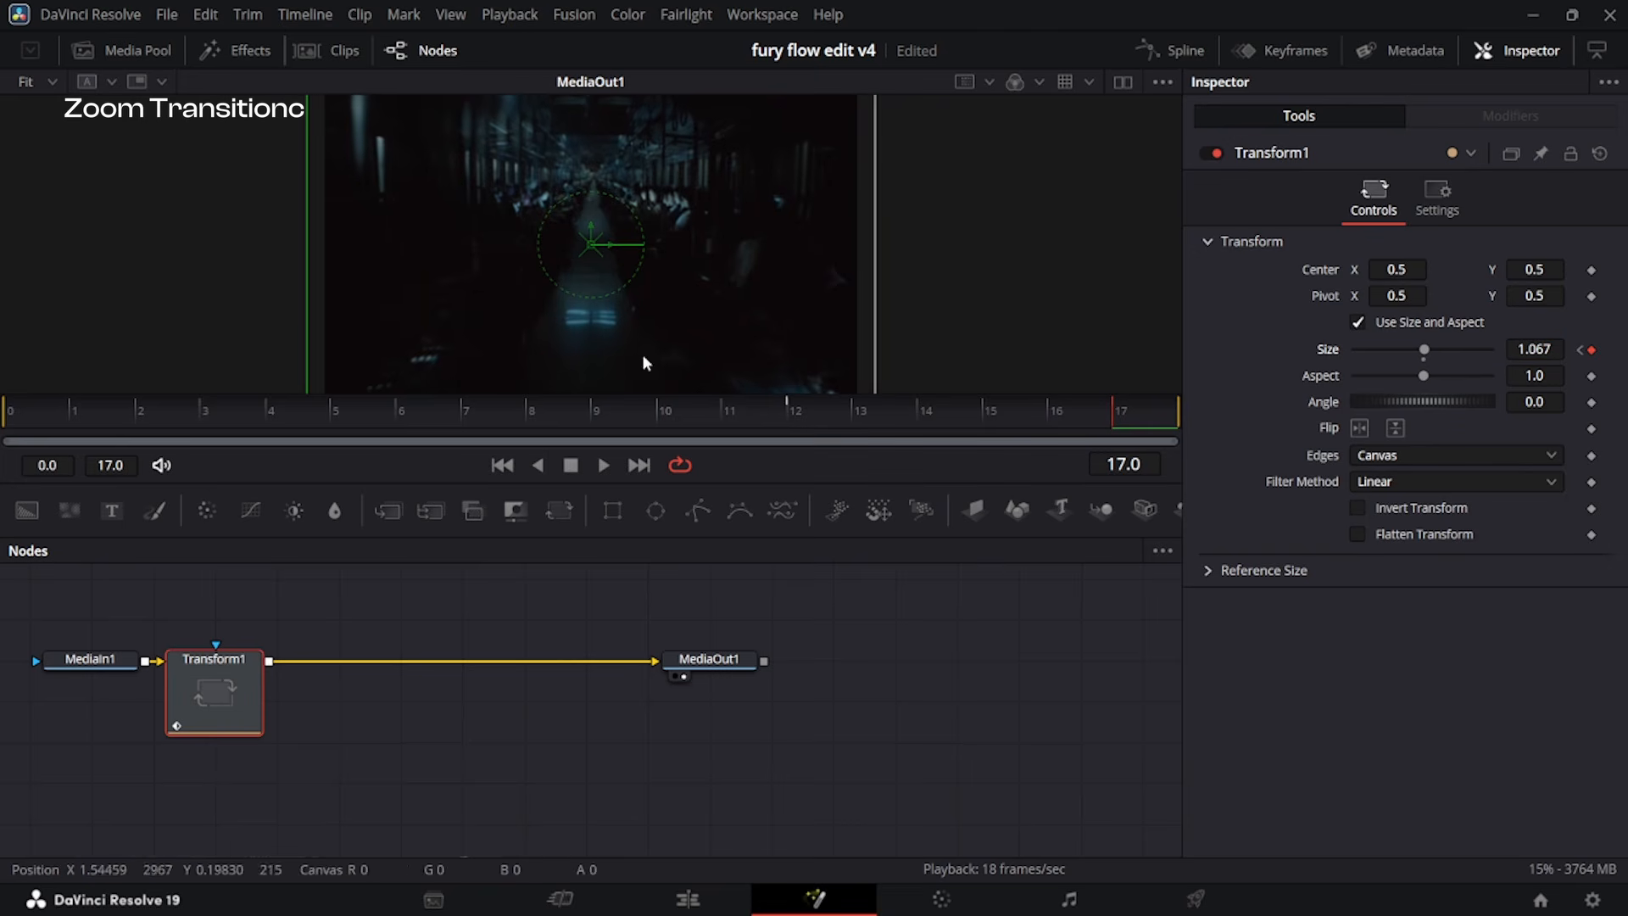
left_click_drag(1550, 289, 1561, 289)
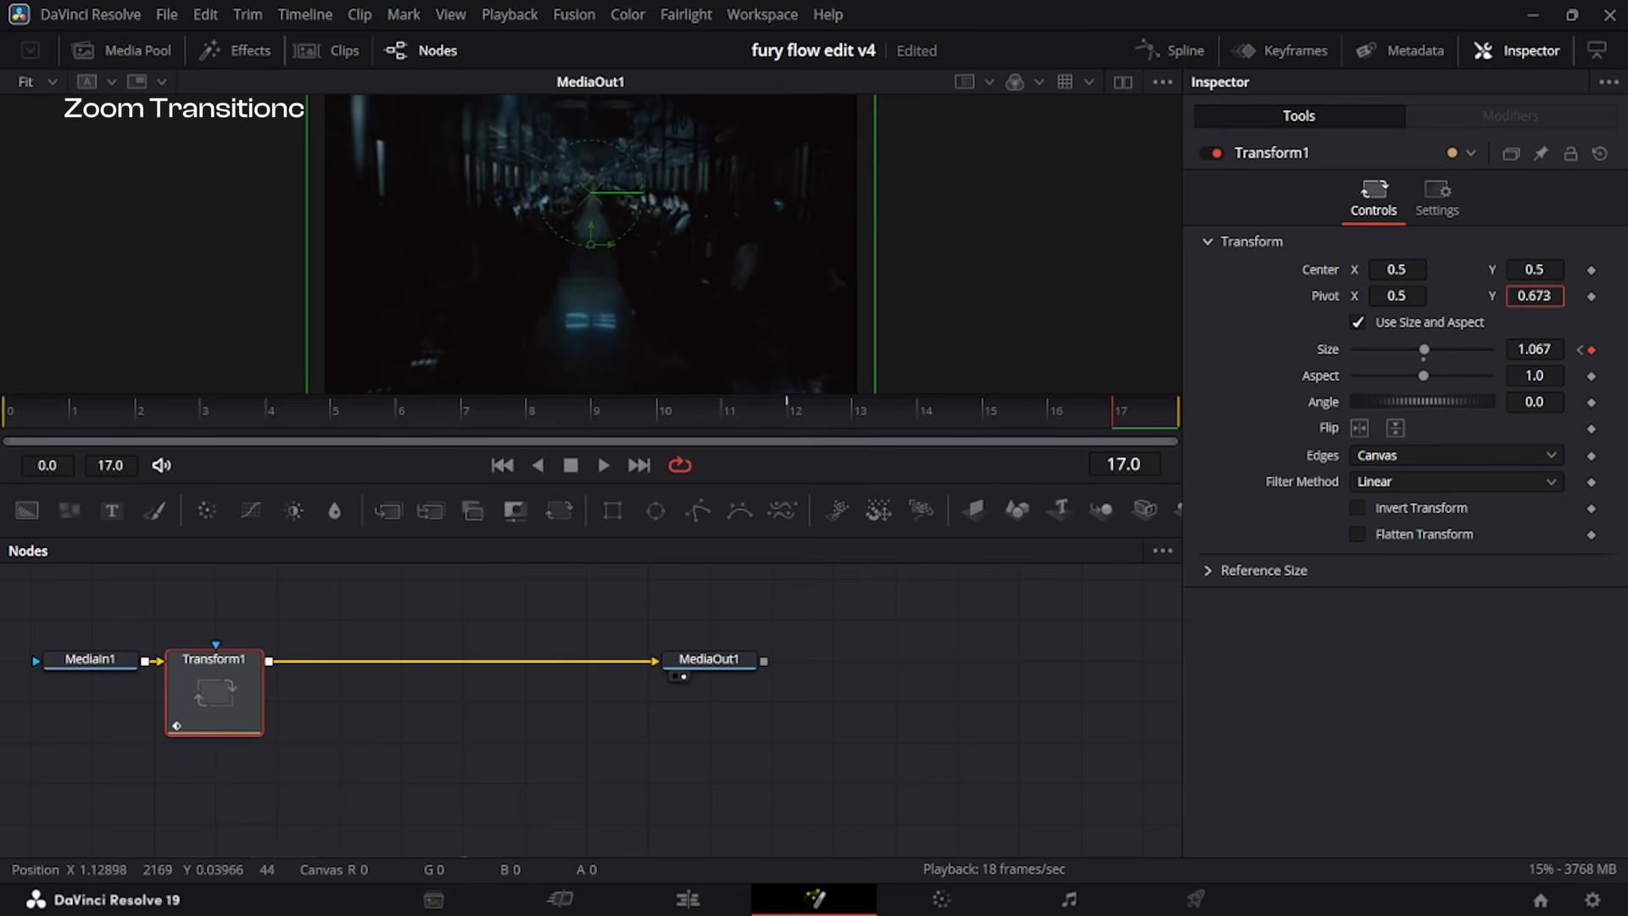
left_click_drag(1540, 349, 1553, 350)
left_click(1397, 463)
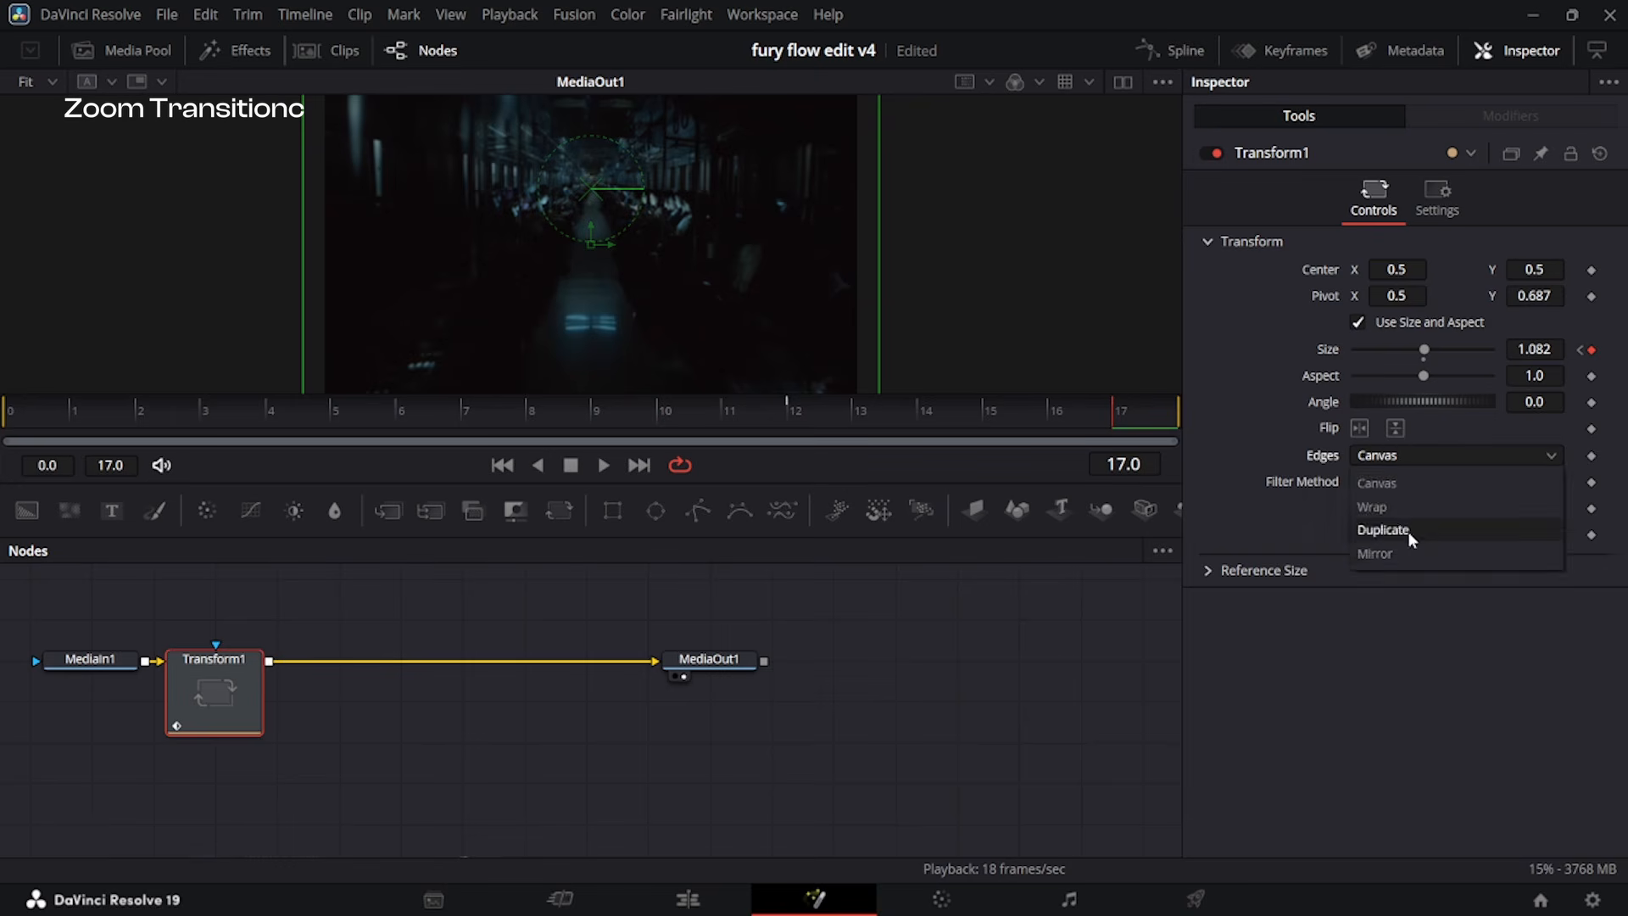
left_click(1407, 557)
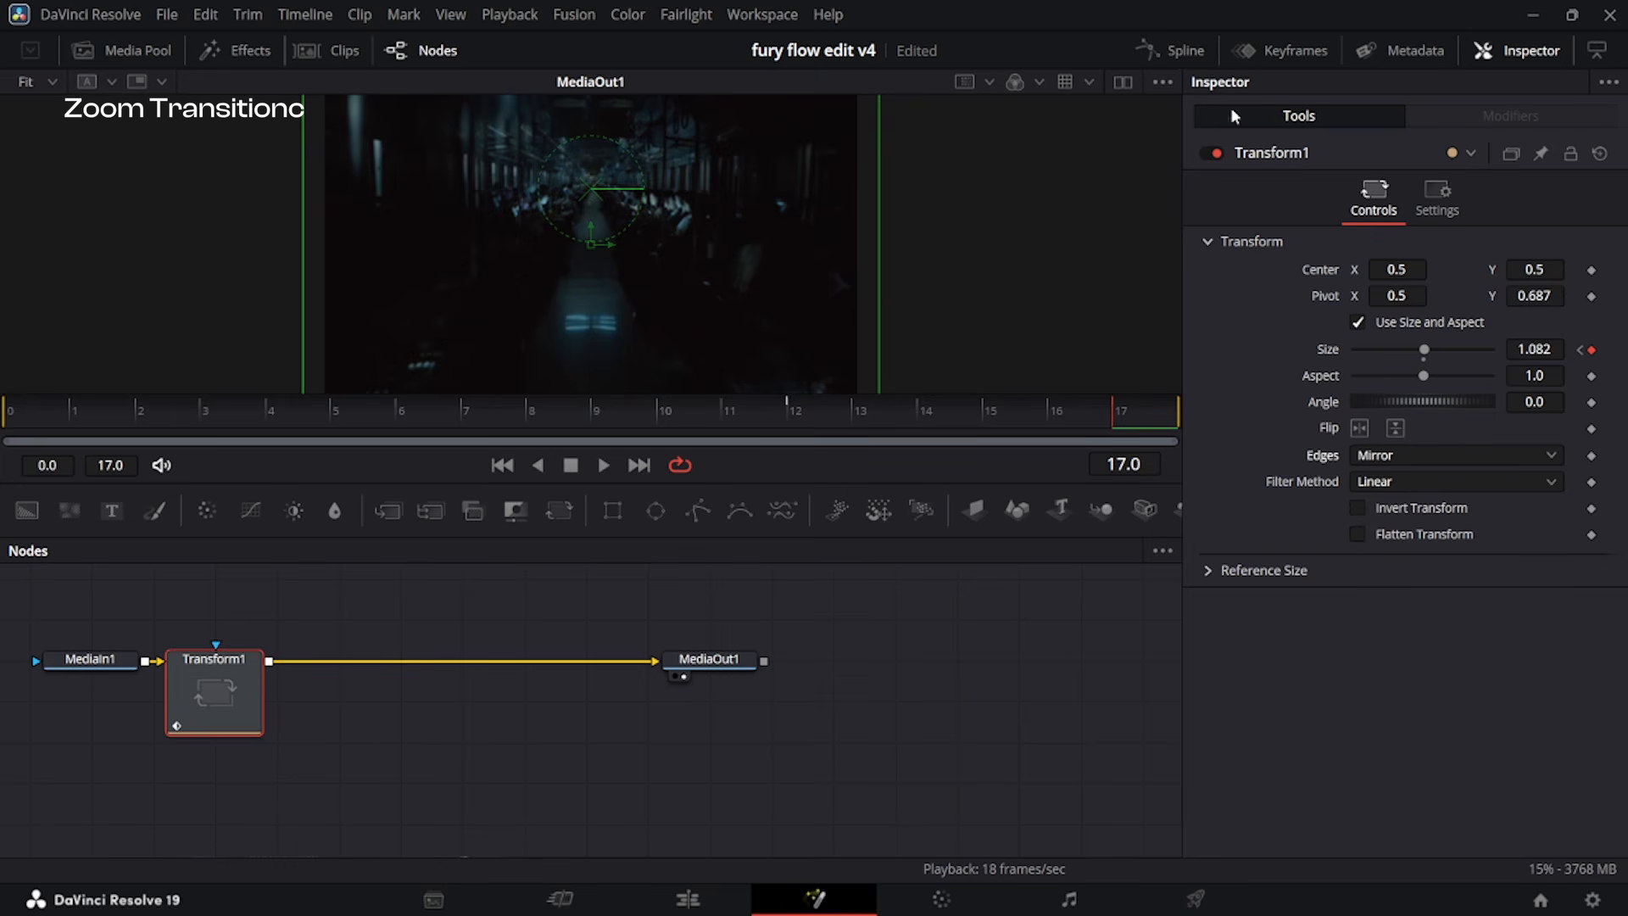
left_click(1174, 51)
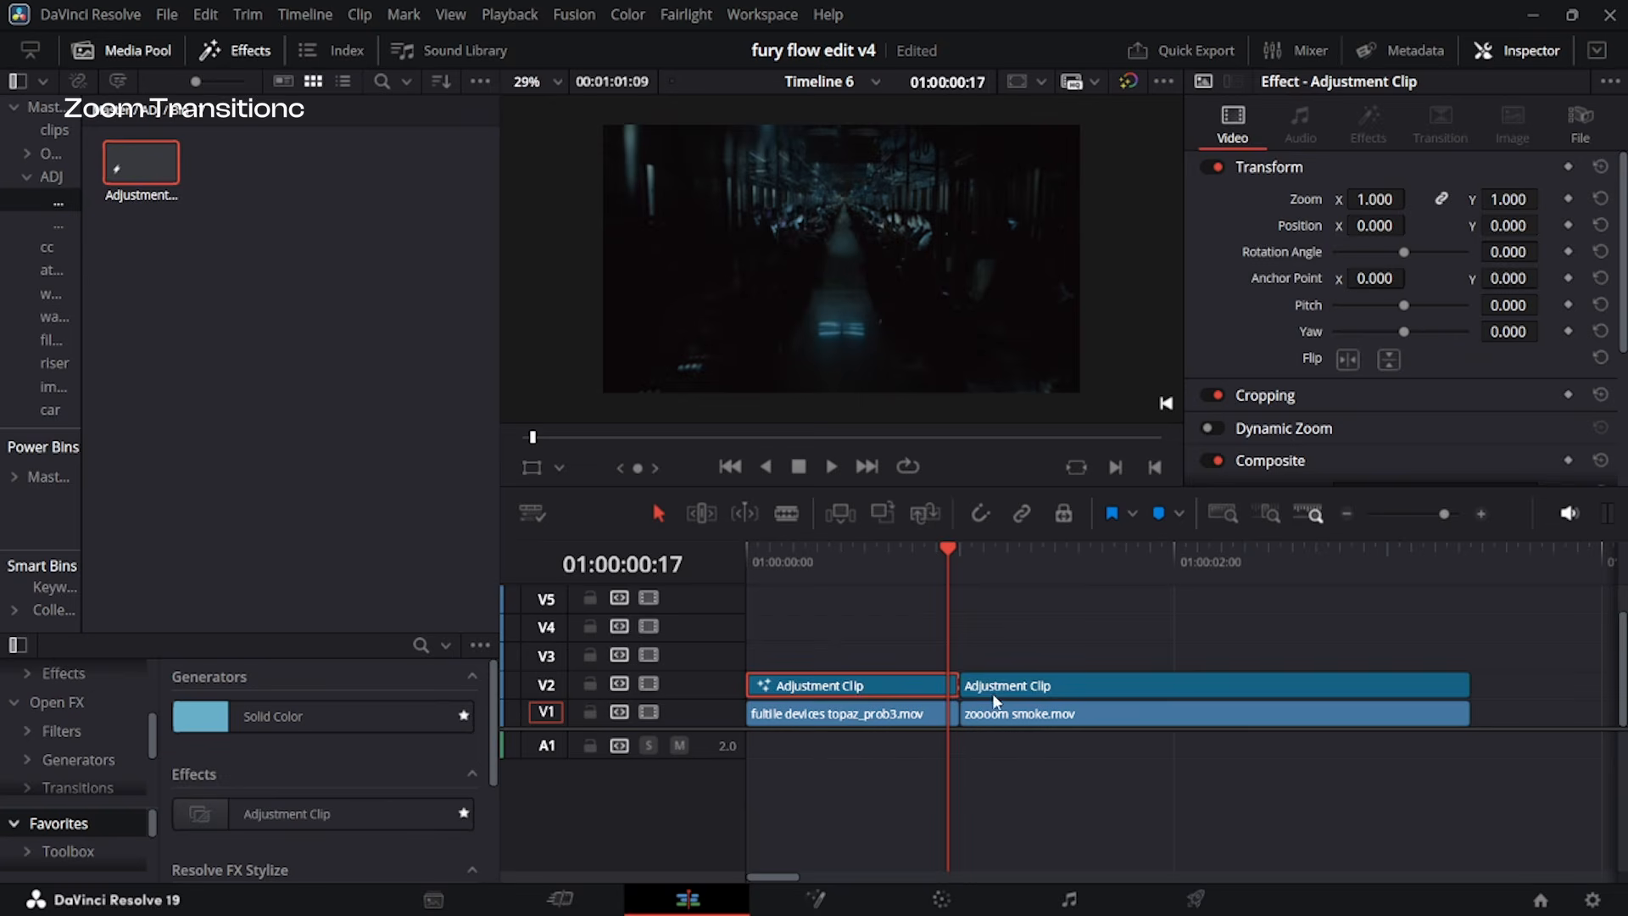
Add a Transform node to the second adjustment clip in Fusion and keyframe Size 1.0 at frames 18 and 32.
left_click(1007, 688)
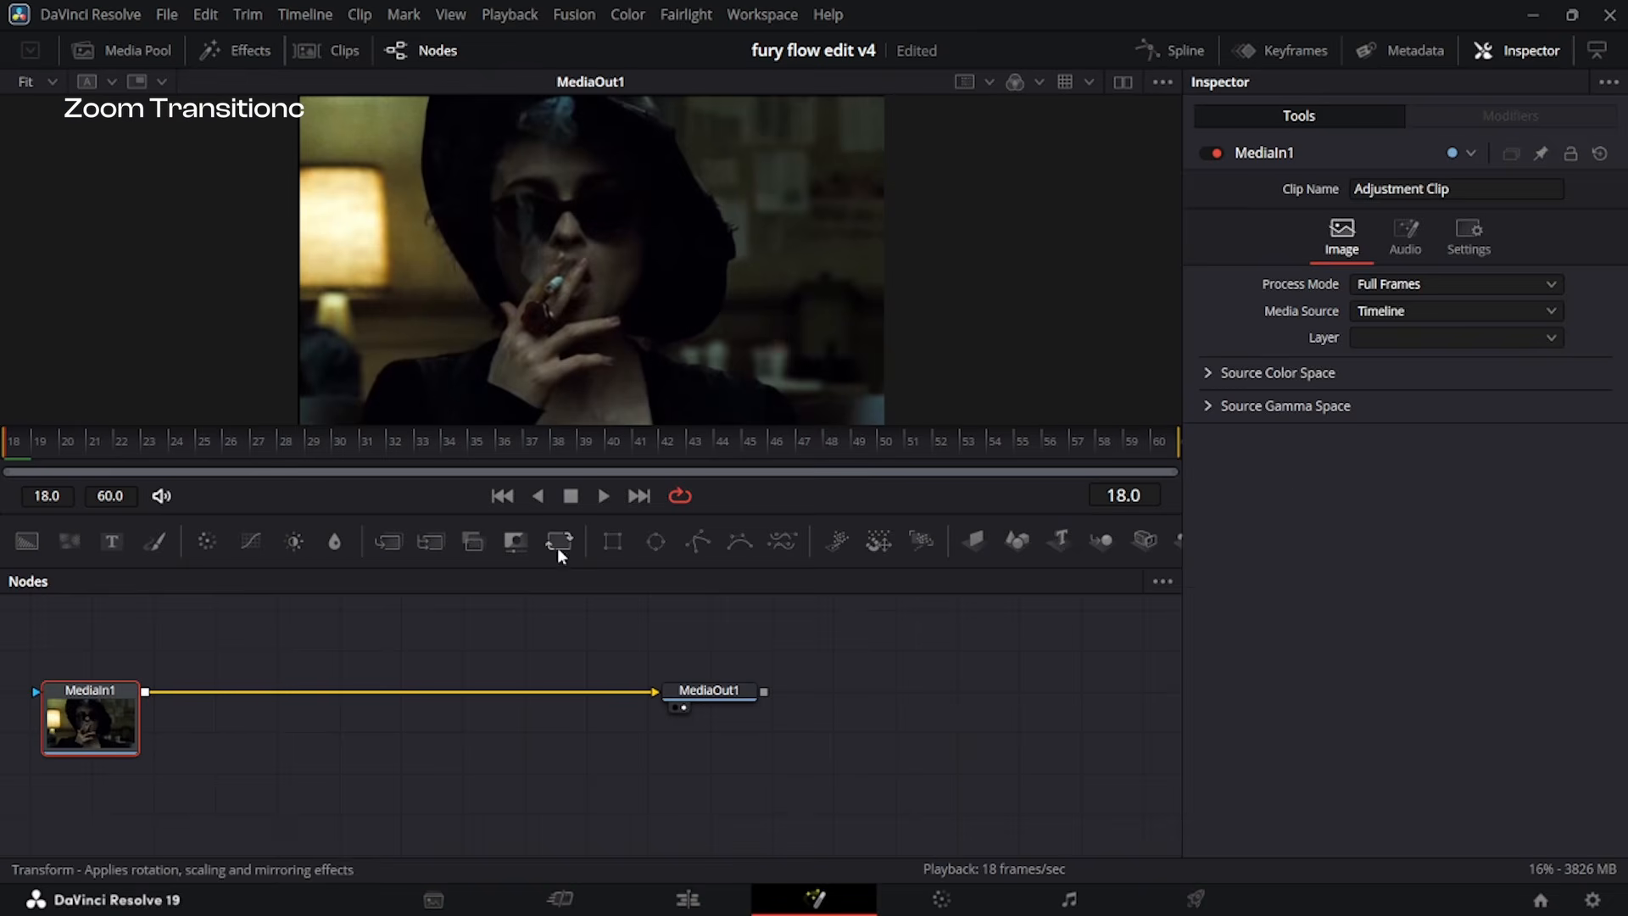
left_click(559, 541)
left_click(1592, 350)
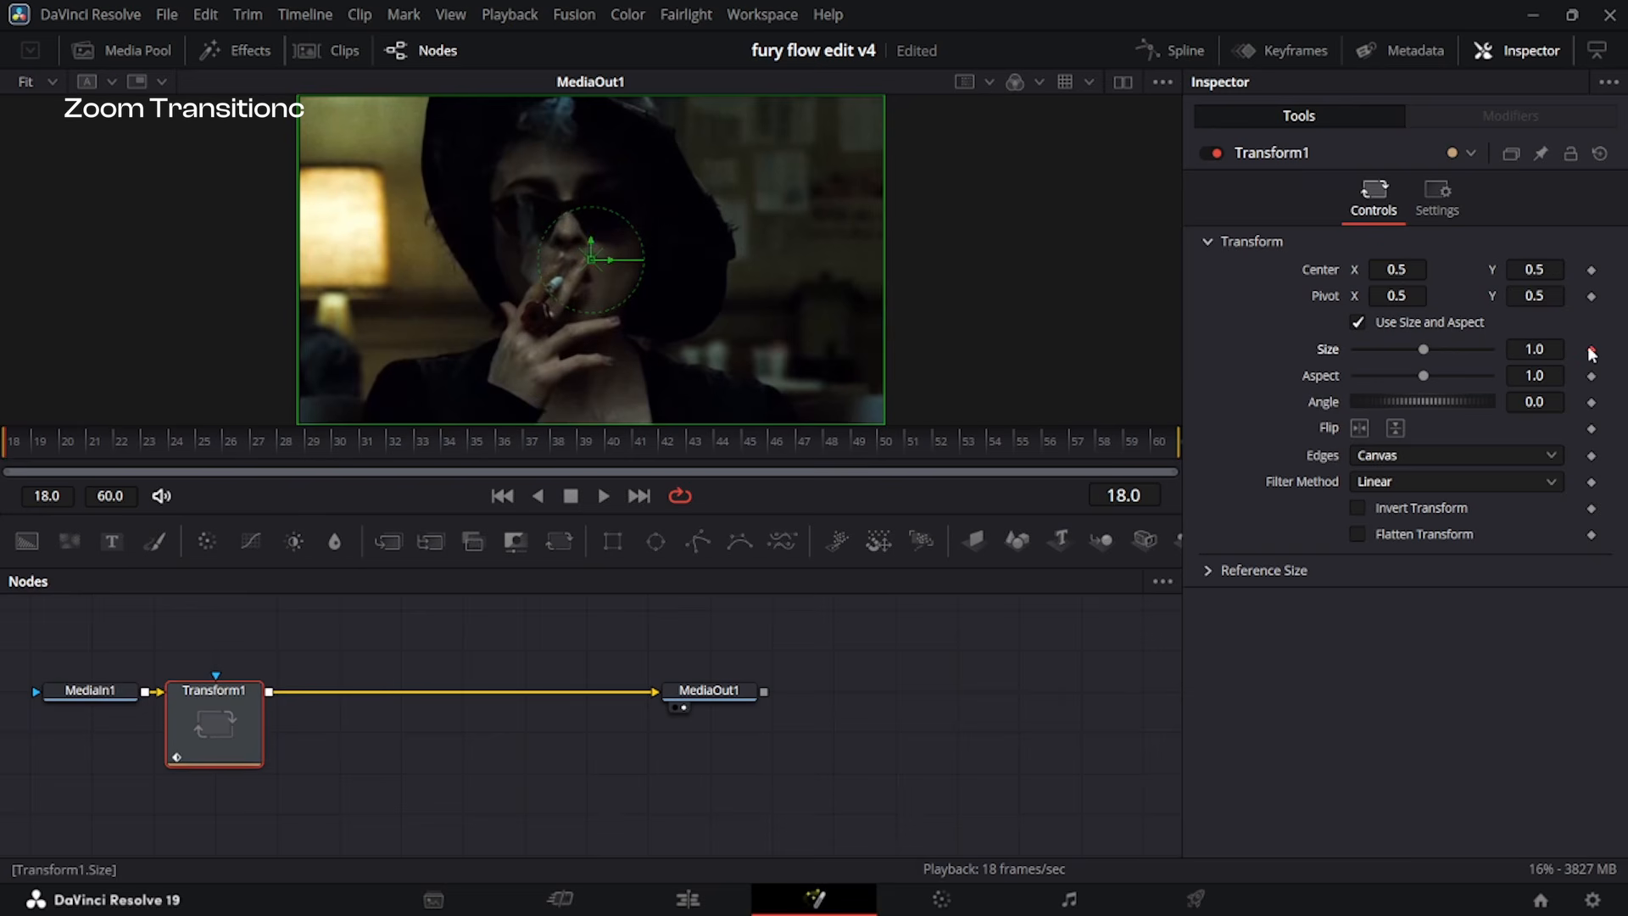
left_click(390, 443)
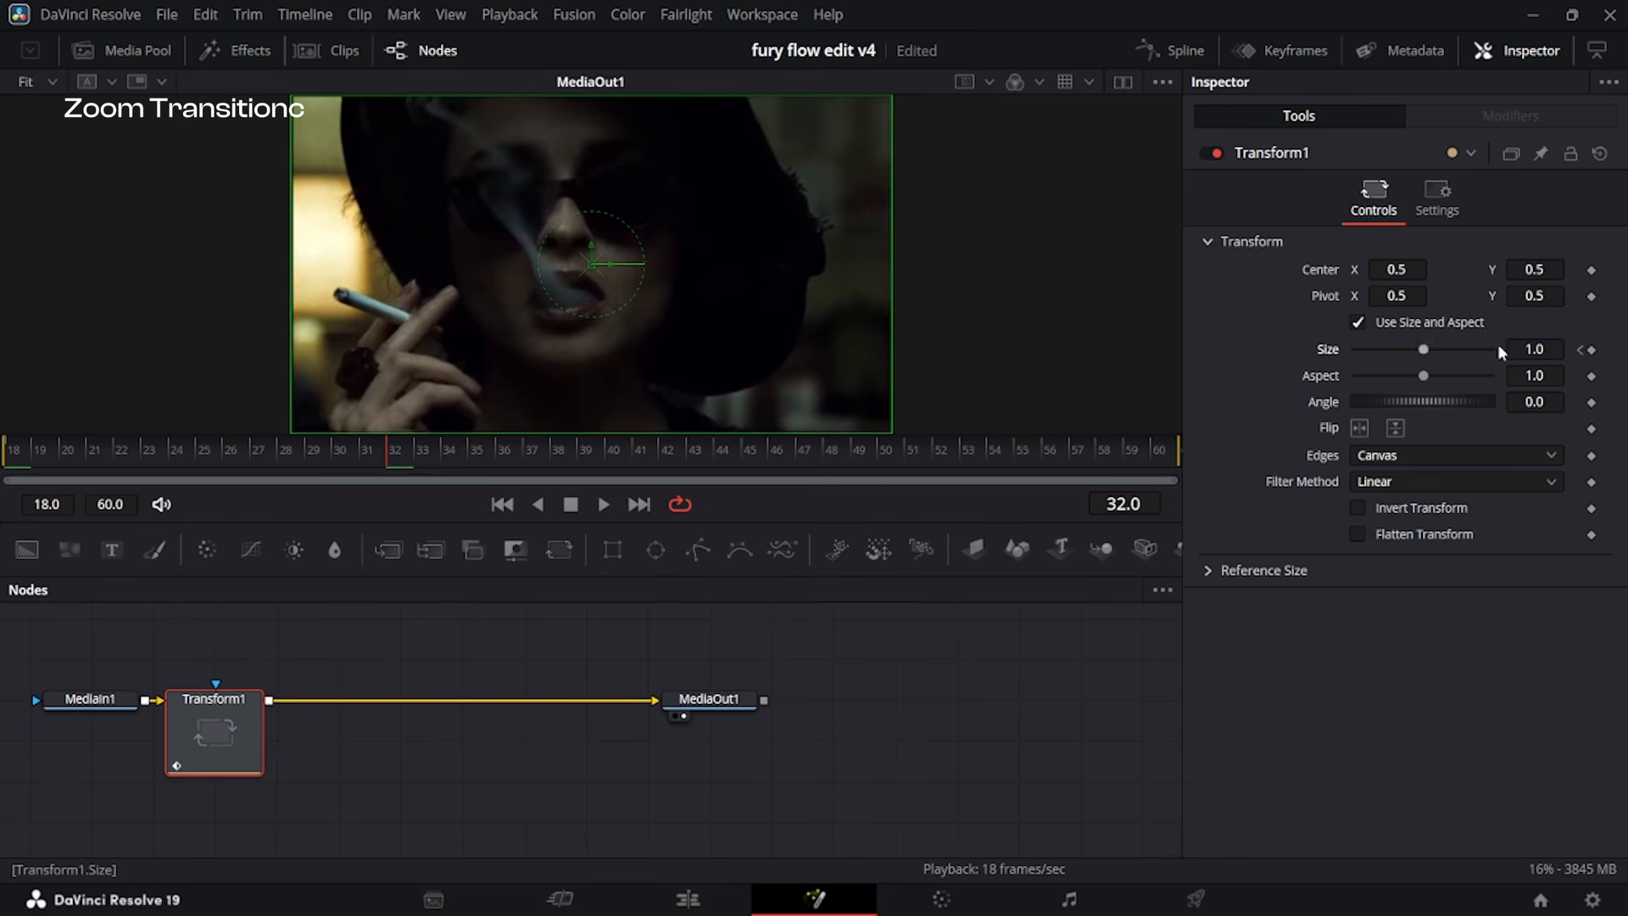
left_click_drag(388, 451, 7, 459)
Set the second clip's Transform Size to 0.968 at frame 18 and its Edges to Mirror.
left_click_drag(1562, 351, 1539, 351)
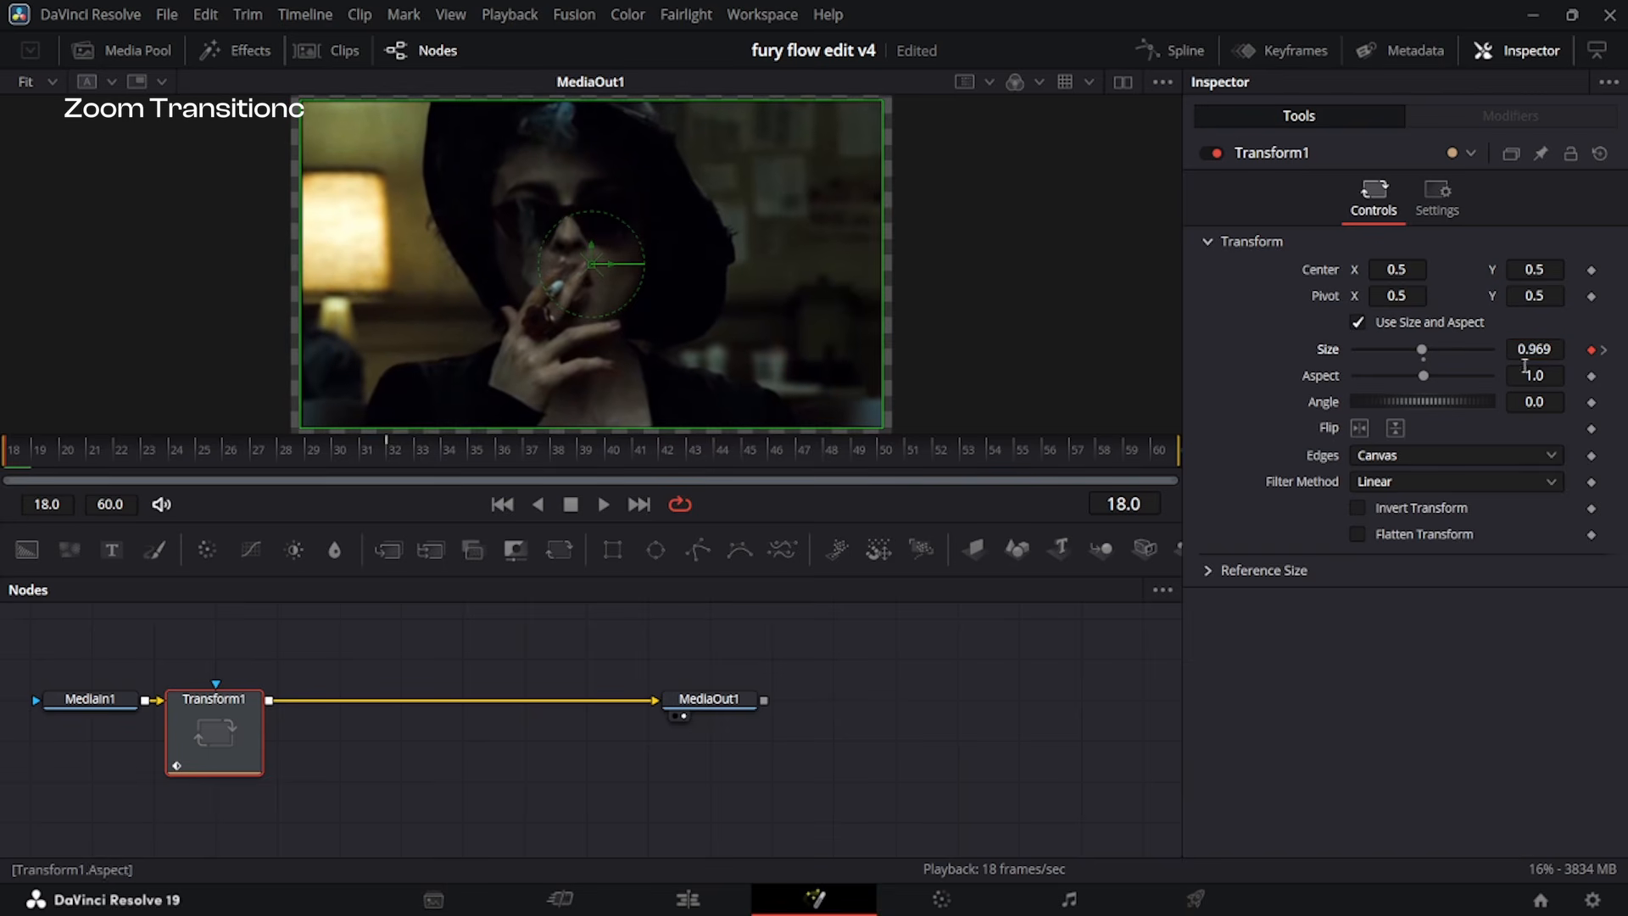
left_click(1442, 455)
left_click(1407, 546)
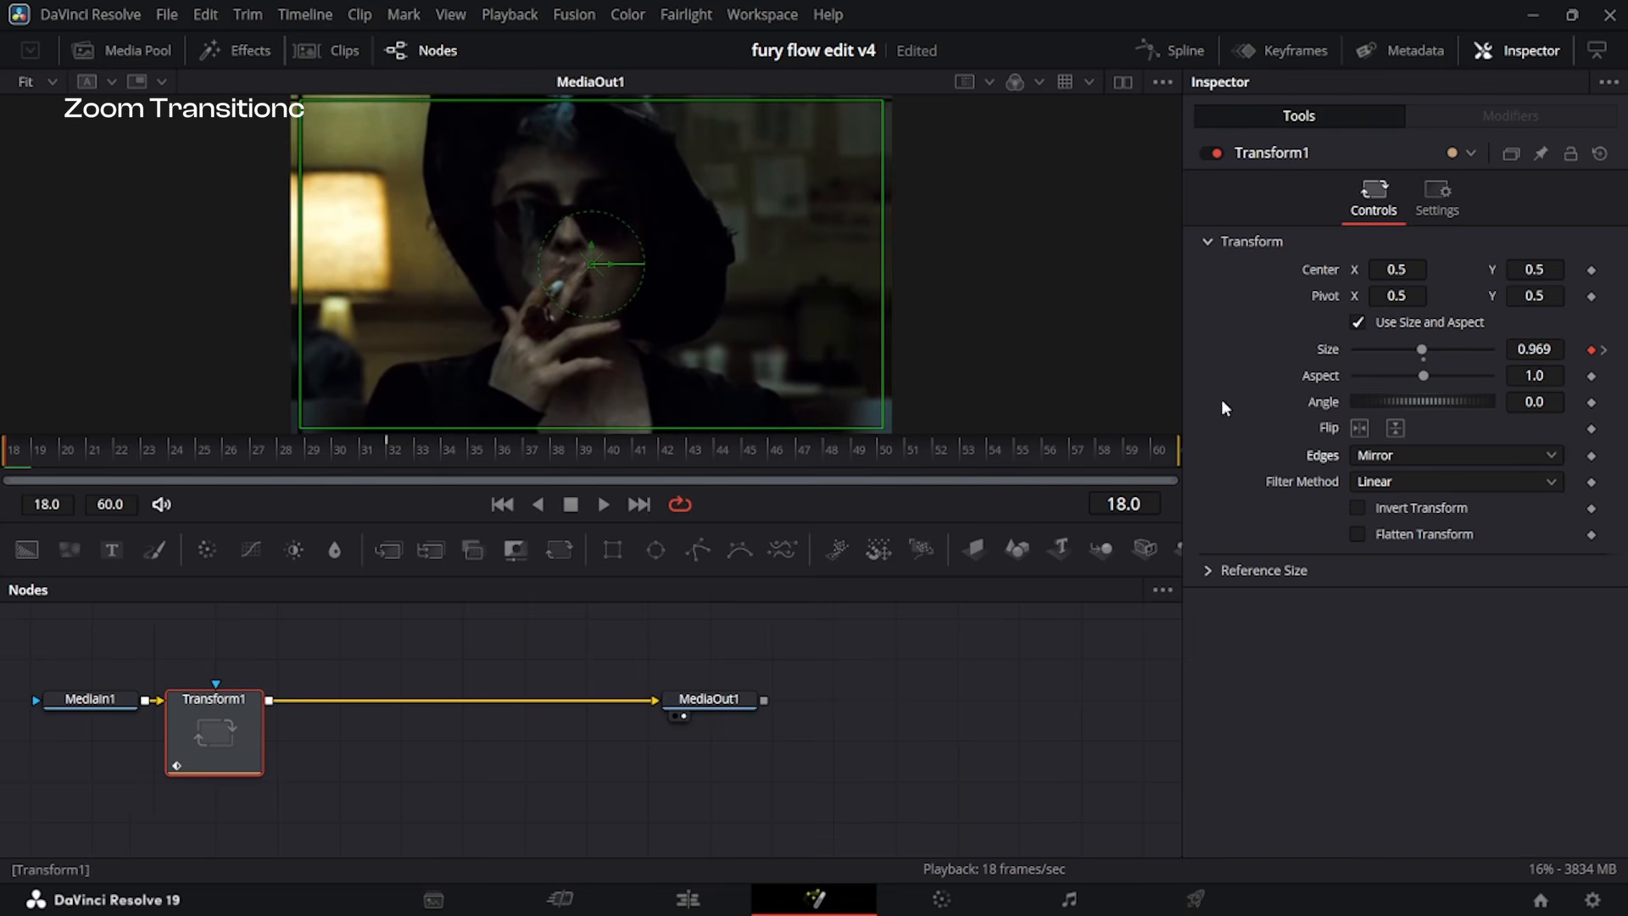
left_click_drag(1556, 346, 1533, 348)
Save the project and shape the Size curve into a steep start with a long ease-out towards frame 32.
left_click(1170, 41)
left_click(1169, 44)
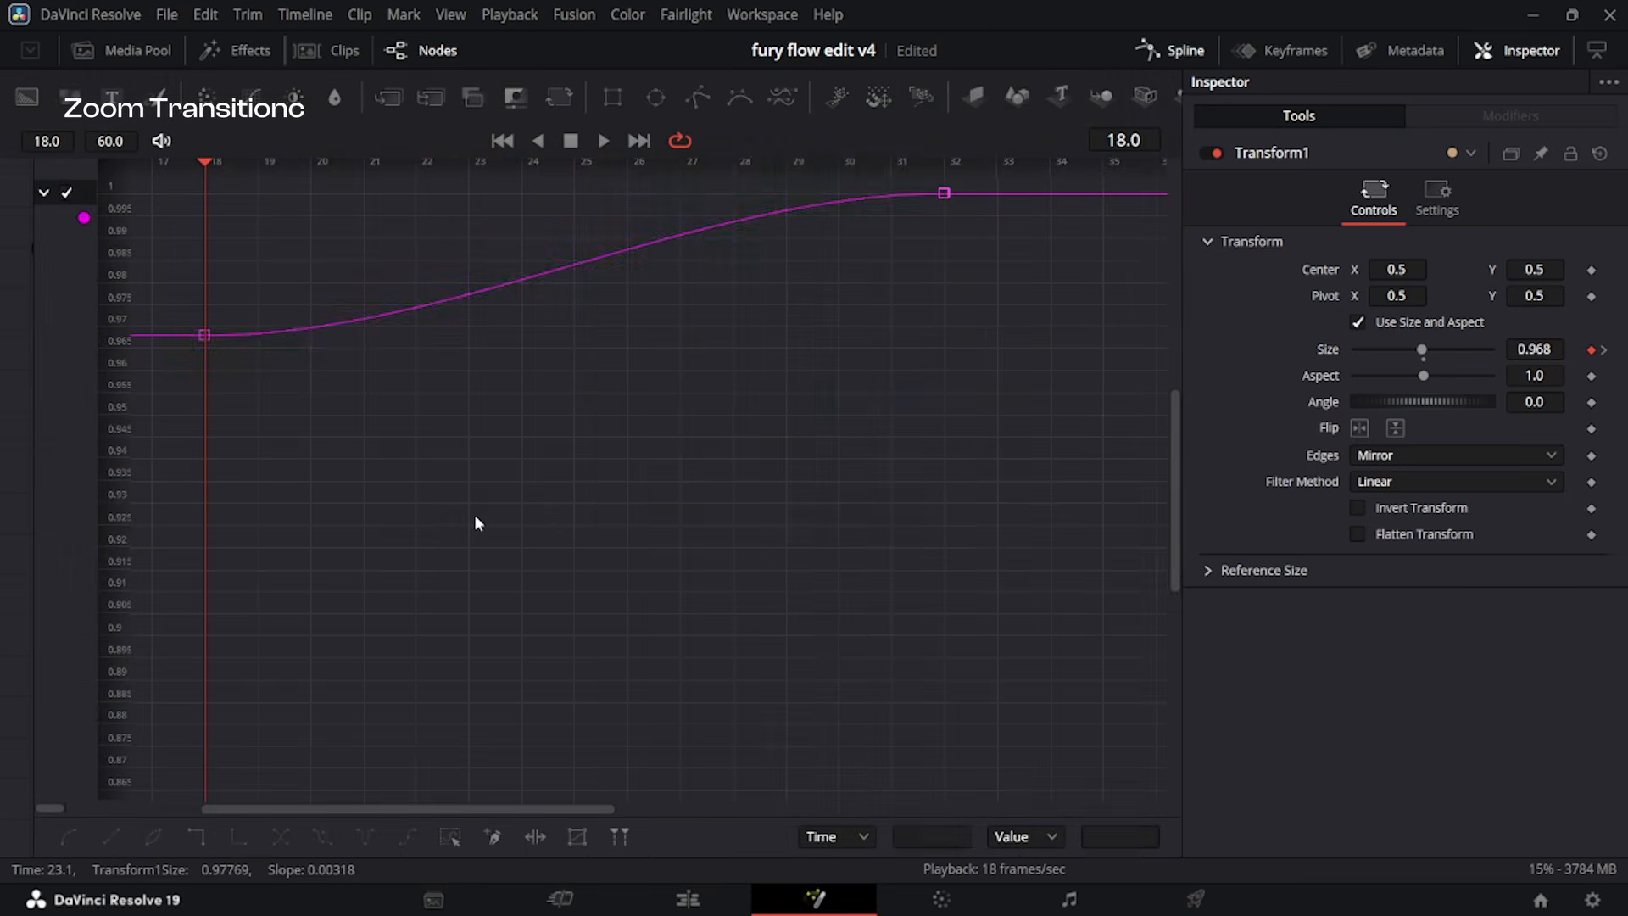
key("ctrl+a")
key("ctrl+s")
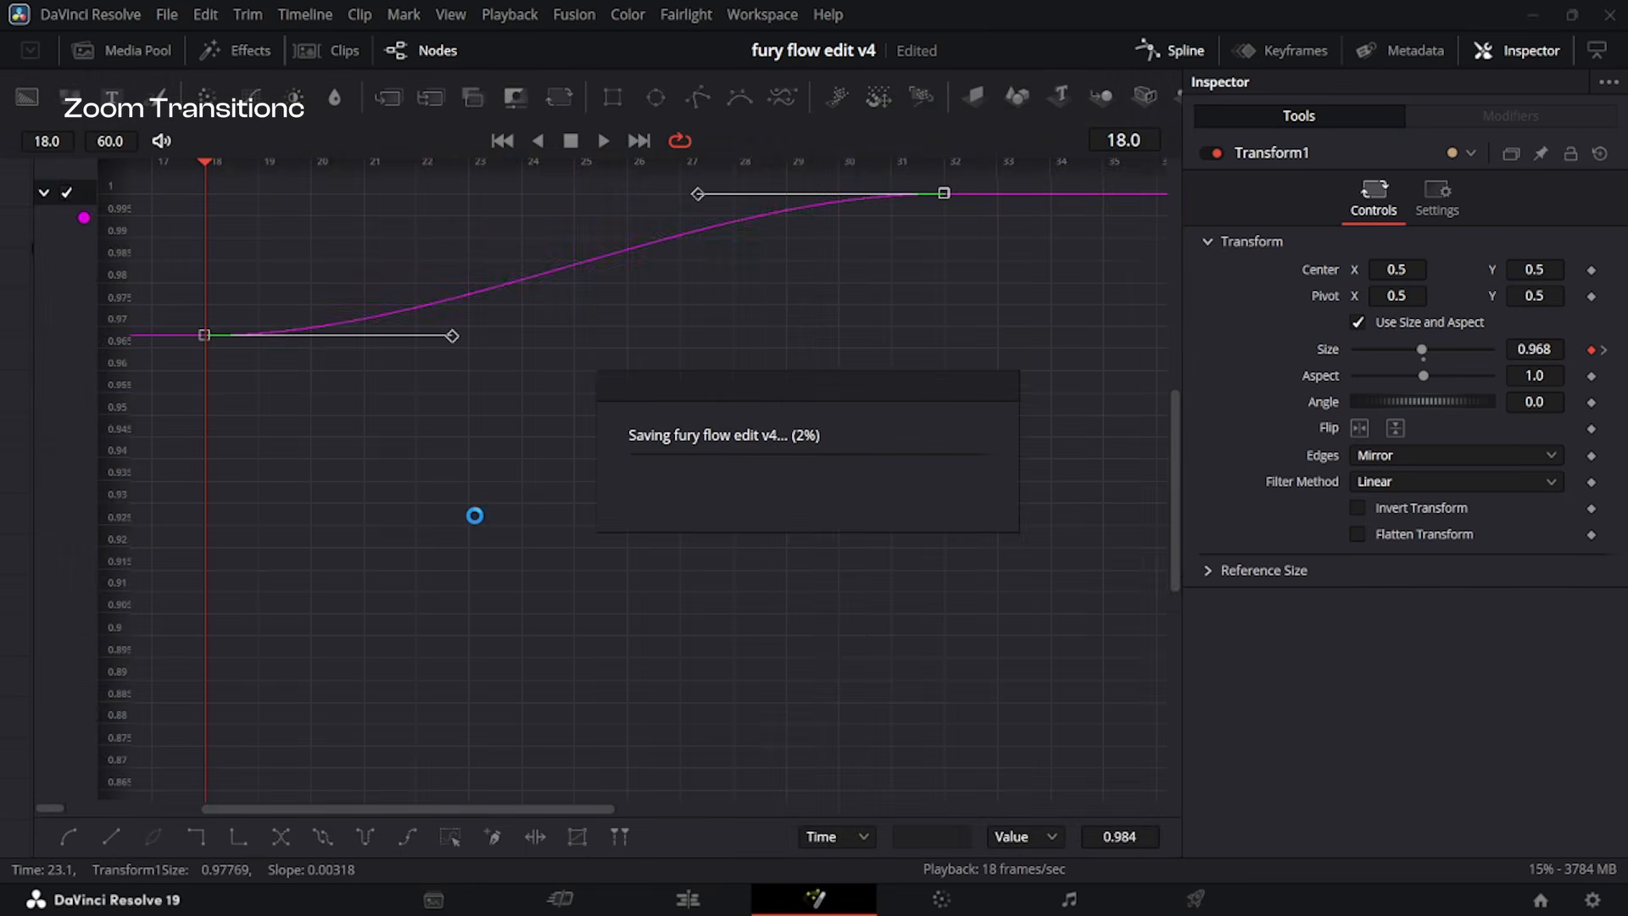
key("ctrl+f")
left_click_drag(505, 752, 224, 256)
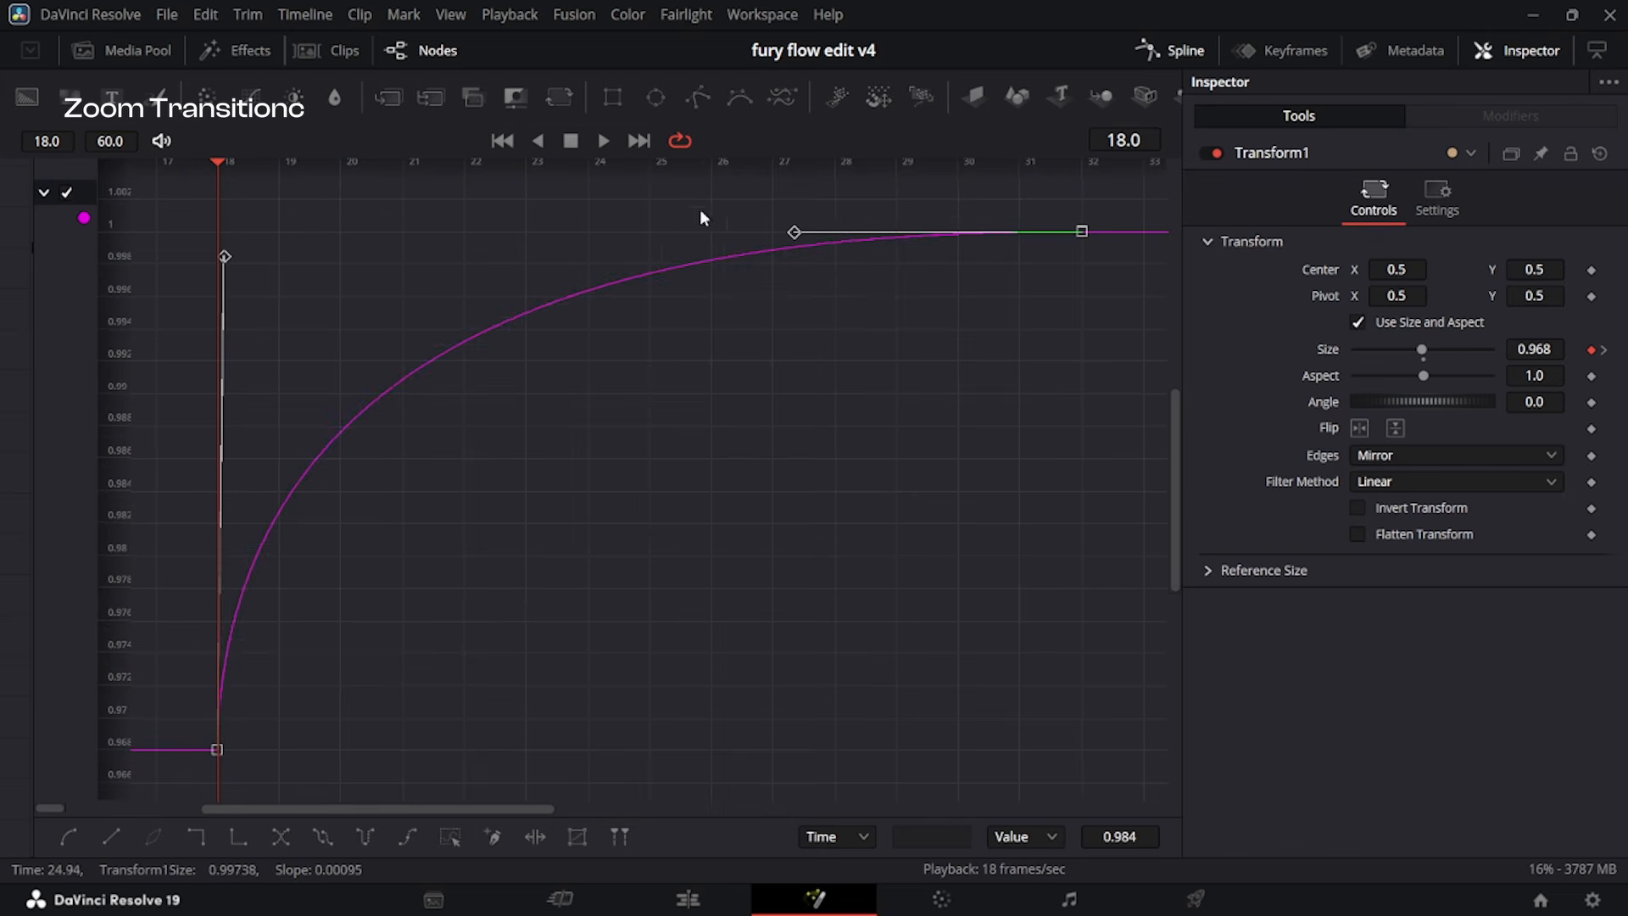
left_click_drag(794, 229, 244, 257)
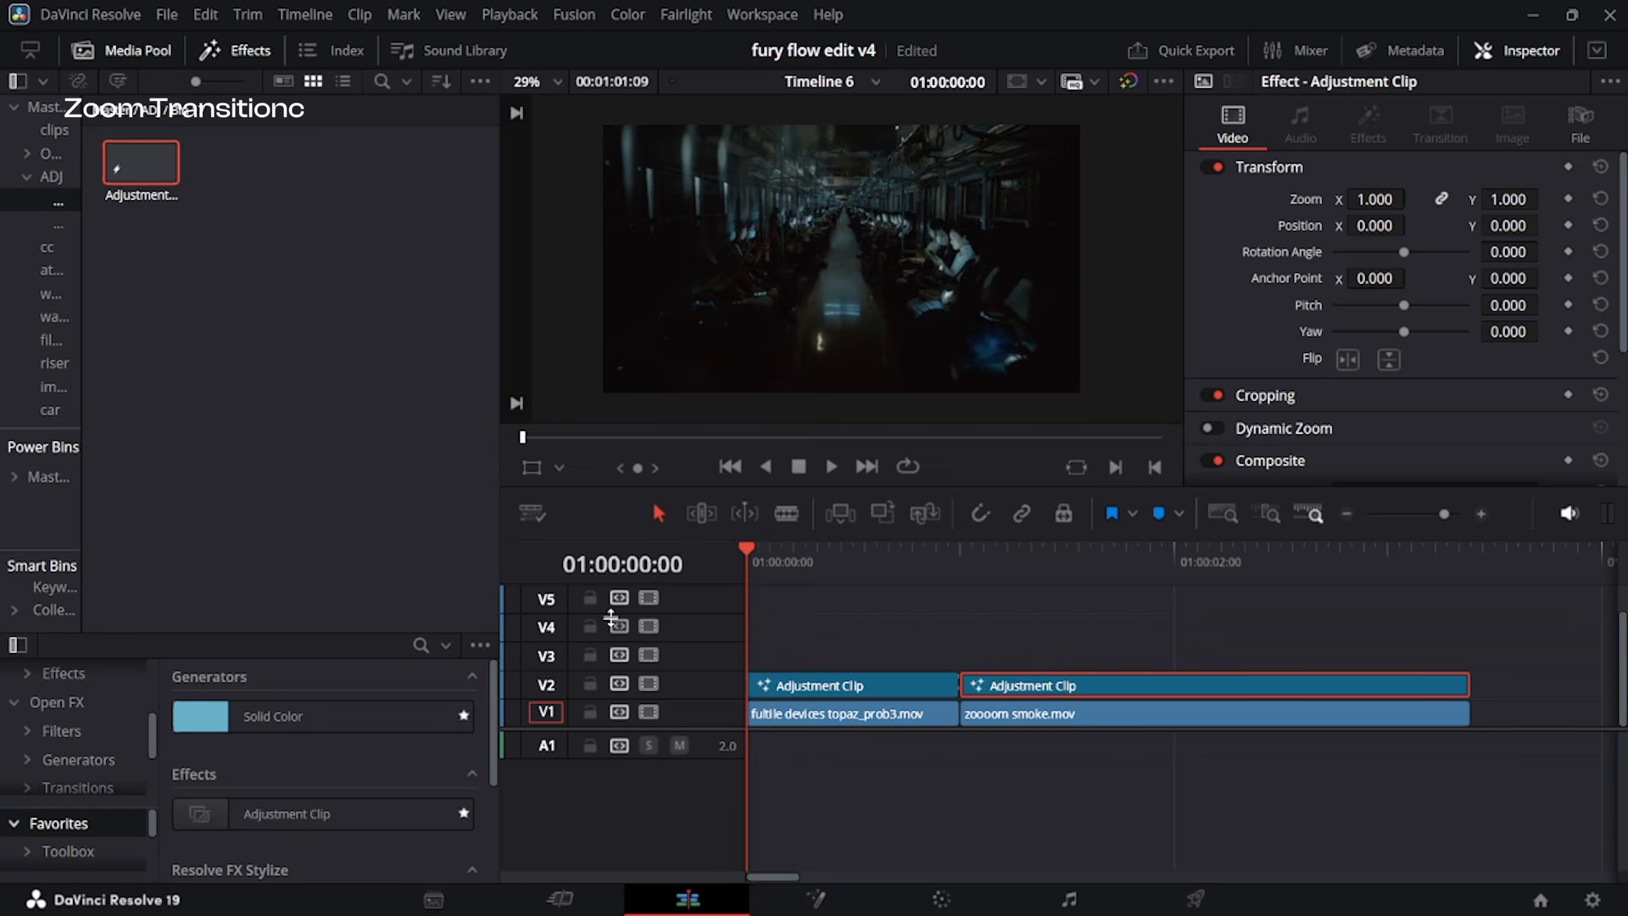
Play the zoom transition from near the timeline start to check the Size animation.
key("space")
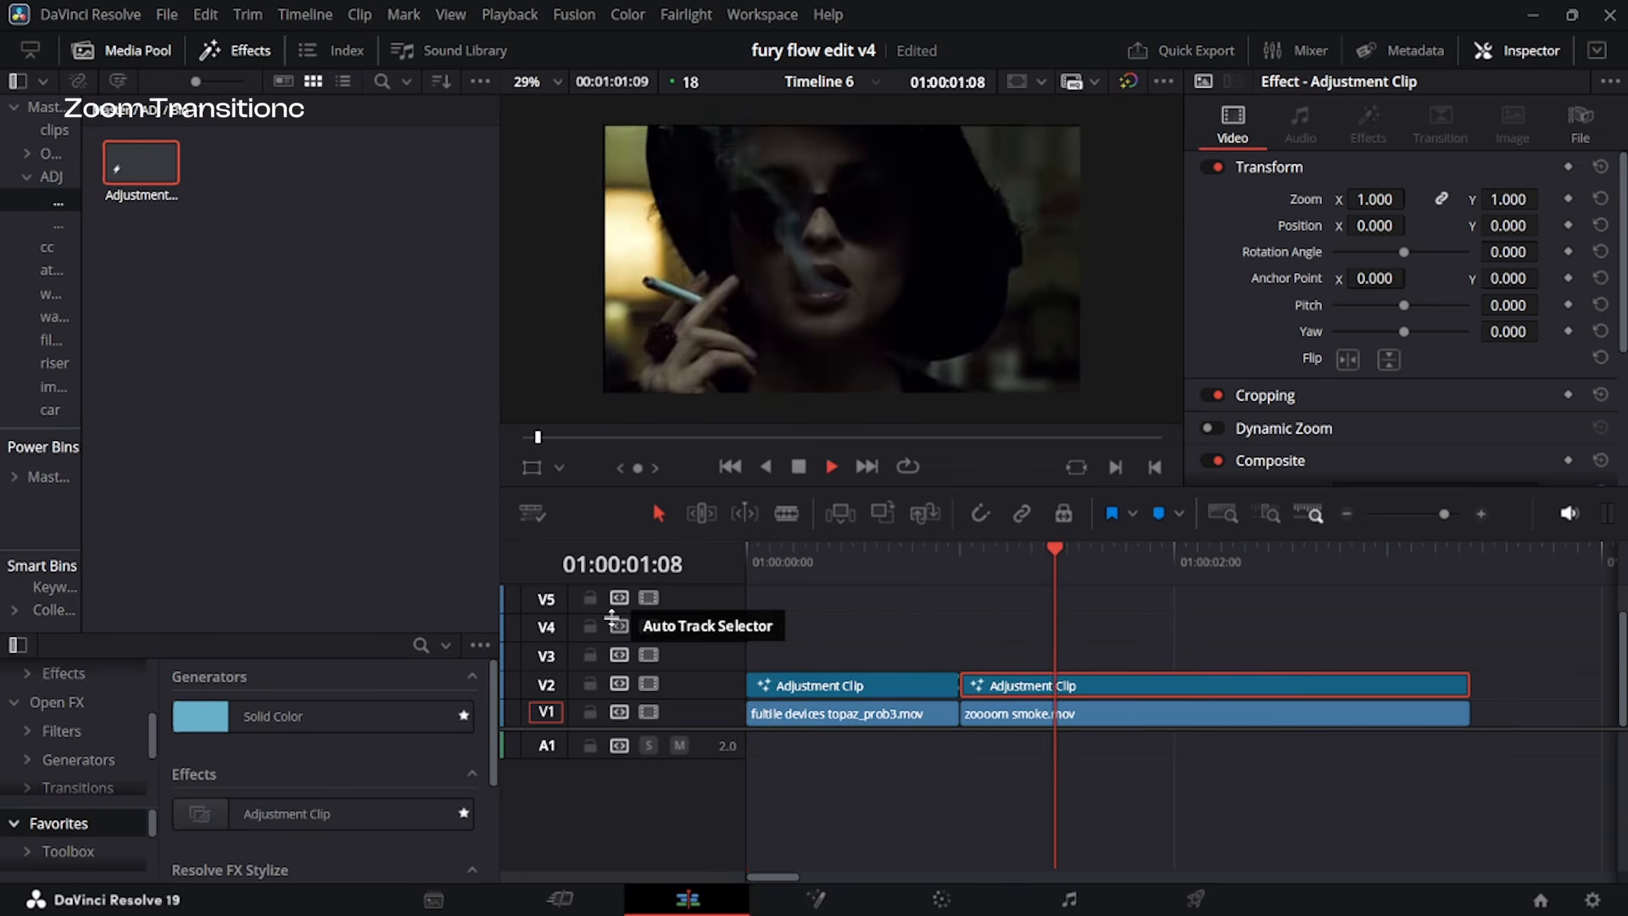
left_click(817, 563)
key("space")
key("space")
Place the adjustment clip from the media bin on V3 so that it spans the cut above both adjustment clips.
scroll(931, 612, "down", 1)
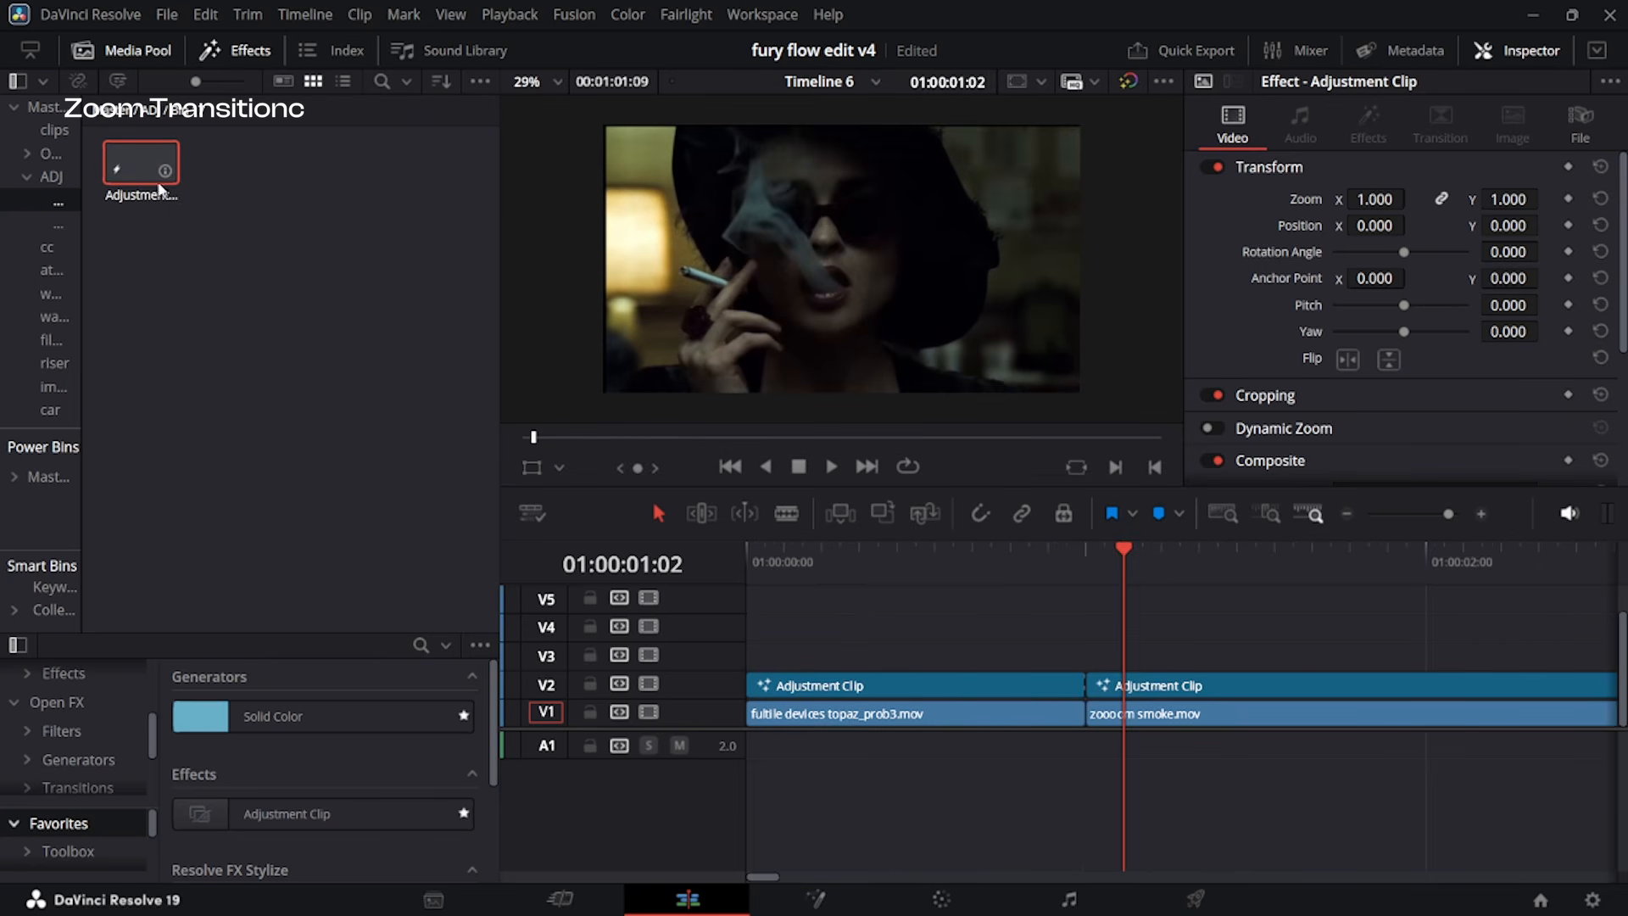
left_click_drag(160, 188, 1419, 654)
scroll(832, 659, "down", 1)
scroll(832, 659, "down", 1)
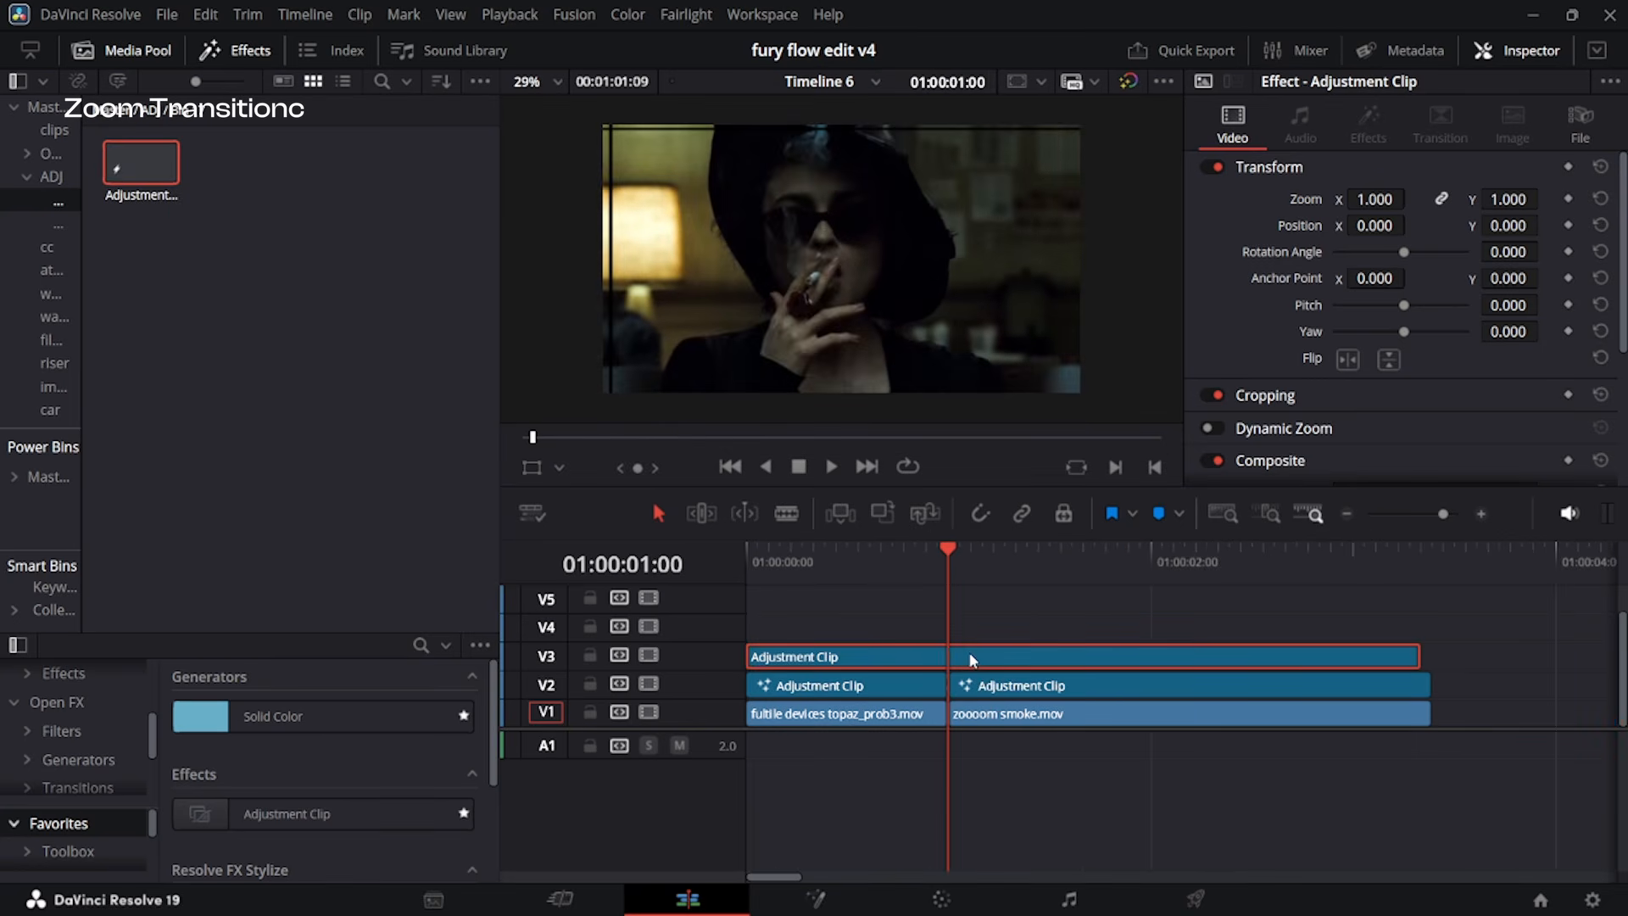
Open the V3 adjustment clip in Fusion and add a Zoom Blur node between MediaIn1 and MediaOut1.
key("shift+5")
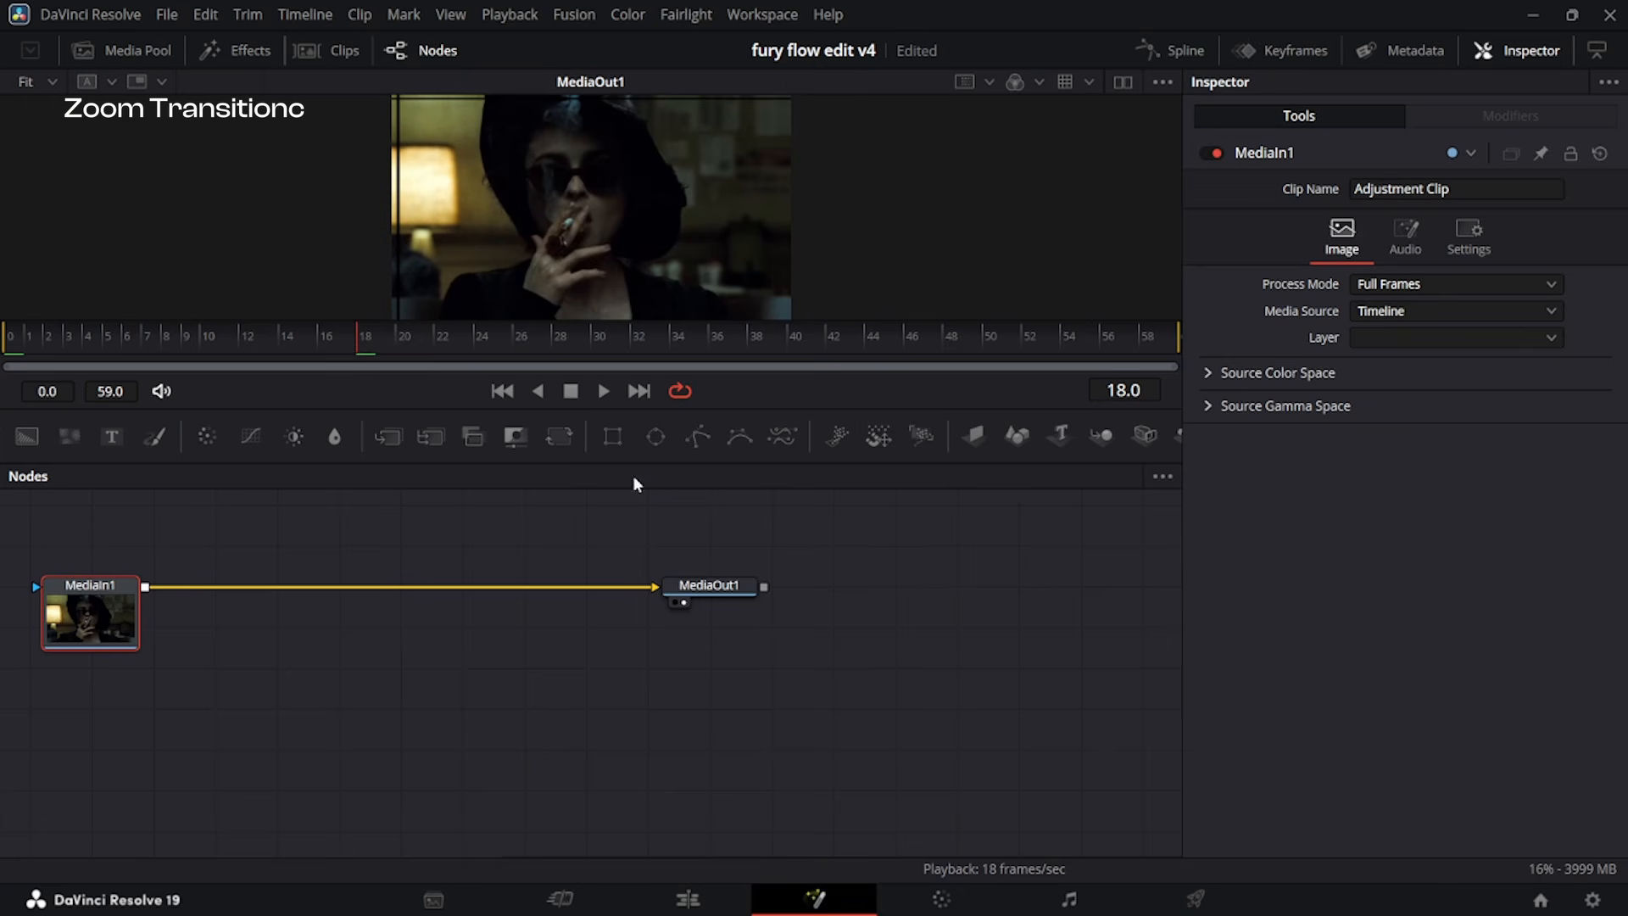
key("shift+space")
type("zoom blur")
key("Return")
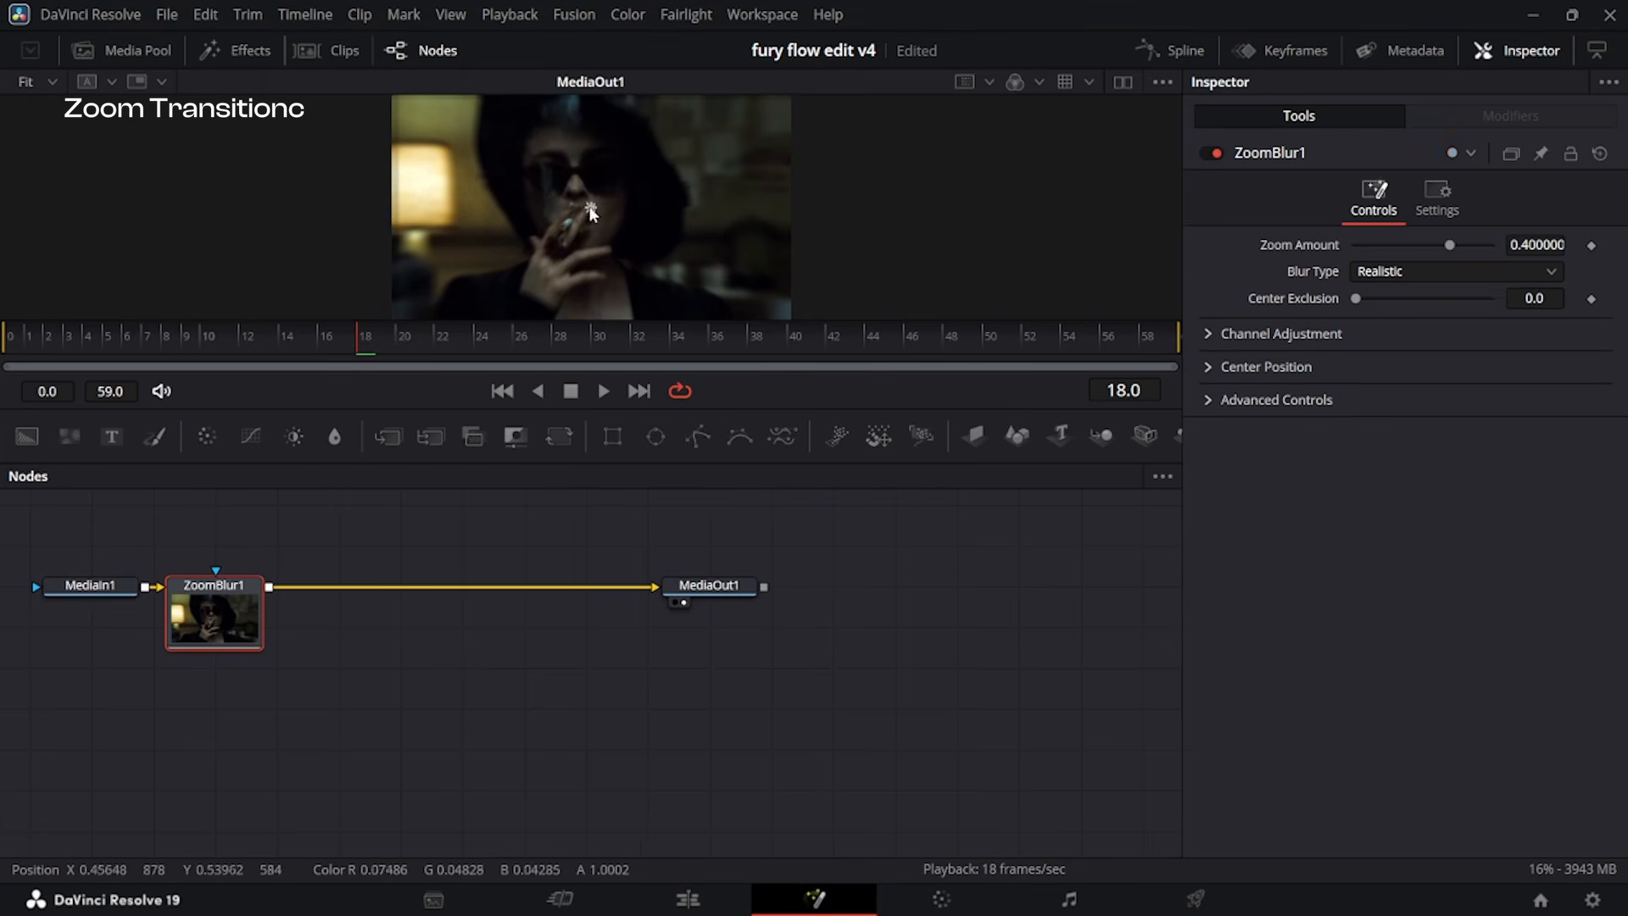
Keyframe the Zoom Blur's Zoom Amount at frame 18 and set it to 0 at frames 0 and 59.
left_click_drag(364, 344, 4, 347)
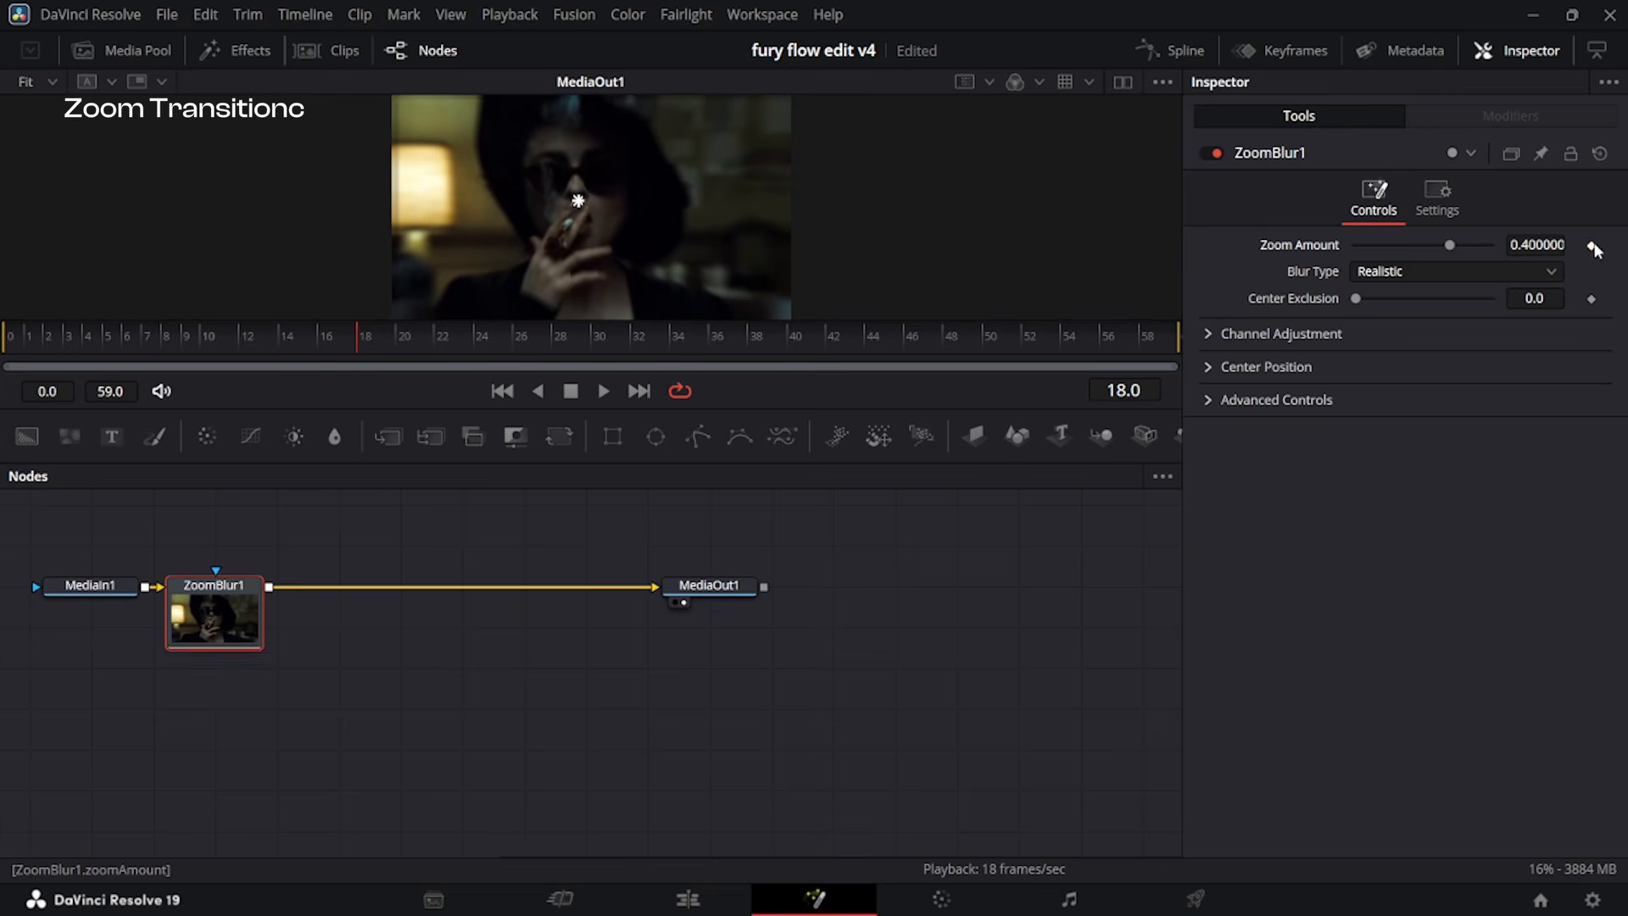
left_click(1592, 246)
left_click(502, 391)
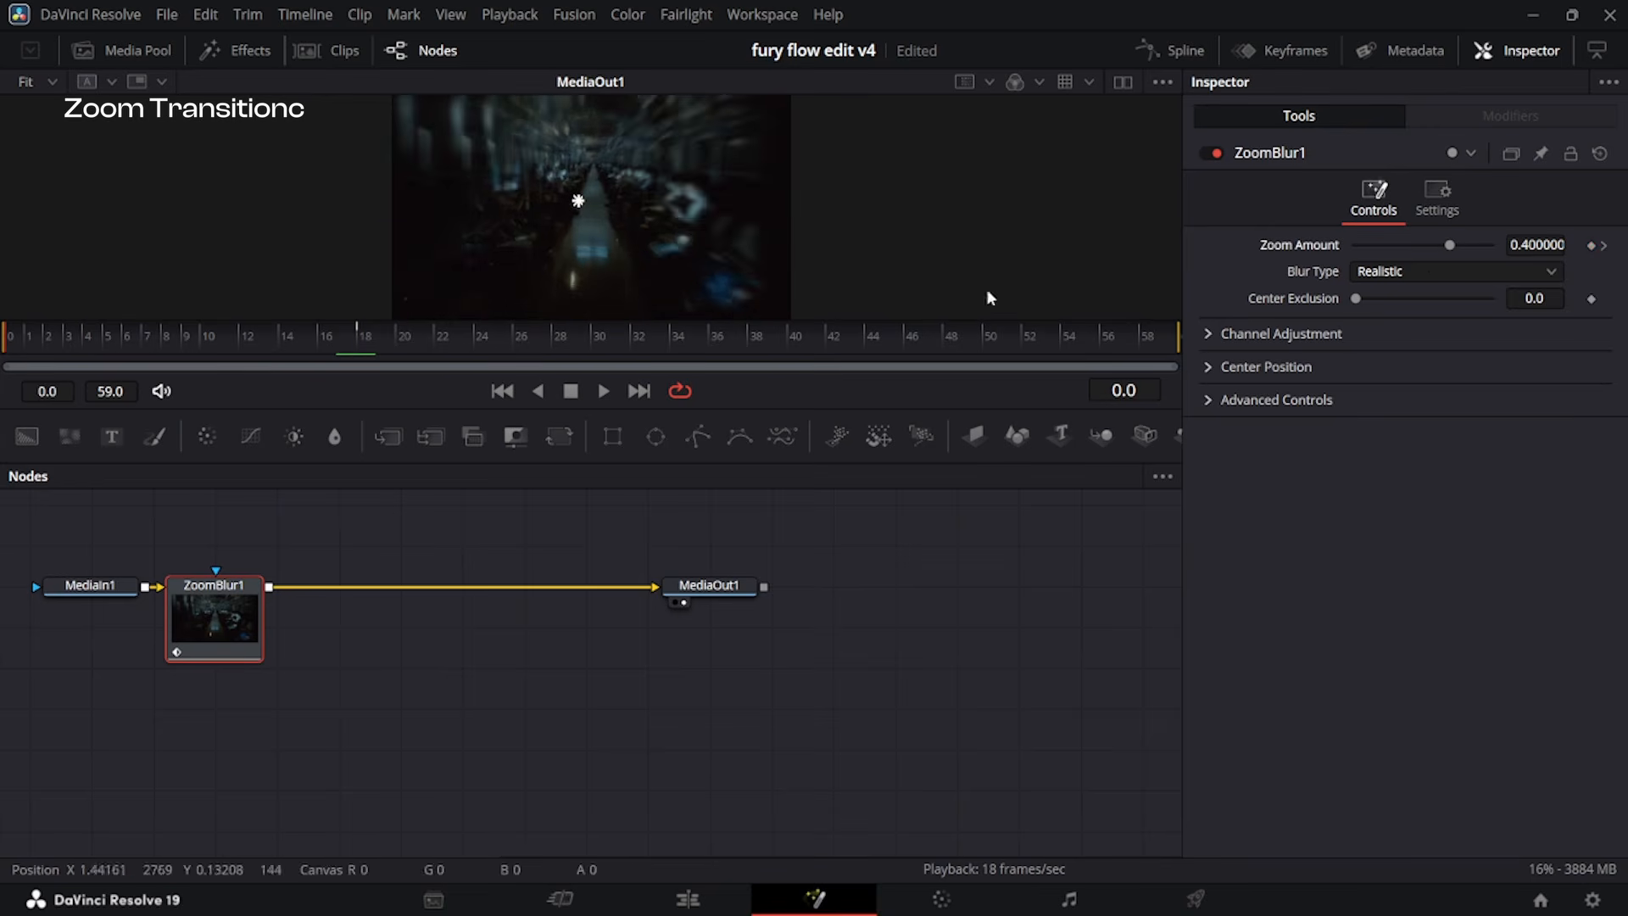
double_click(1534, 246)
type("0")
key("Return")
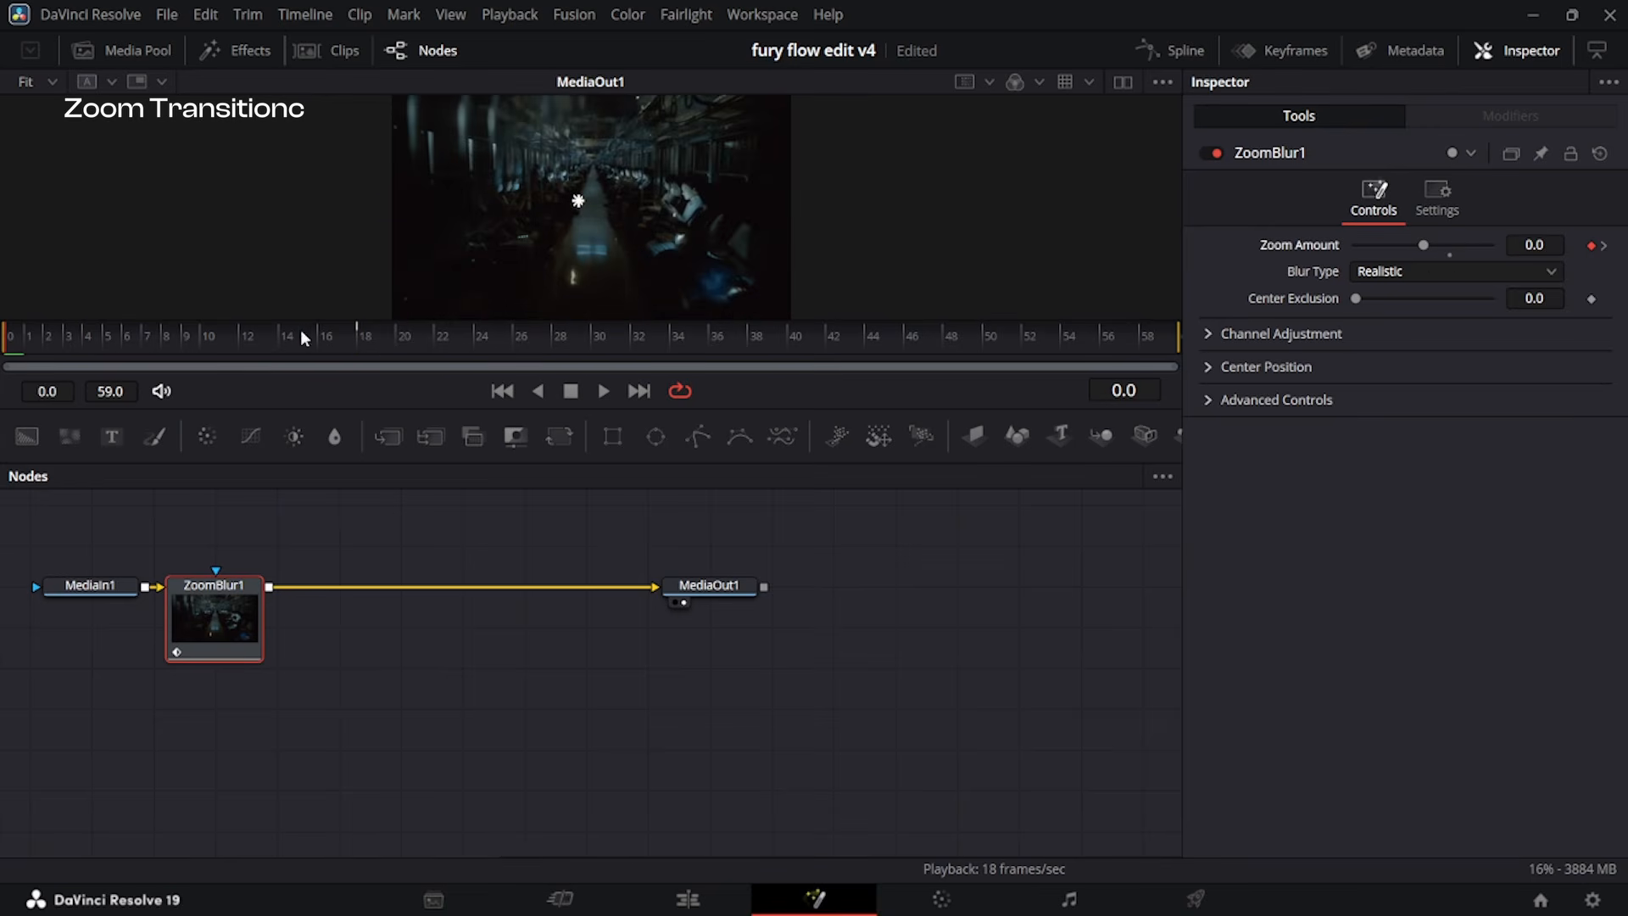
left_click_drag(302, 333, 1178, 331)
left_click_drag(1450, 246, 1424, 243)
Open the curve editor, return to the frame 18 keyframe and set the Zoom Amount to 0.59.
left_click(1174, 50)
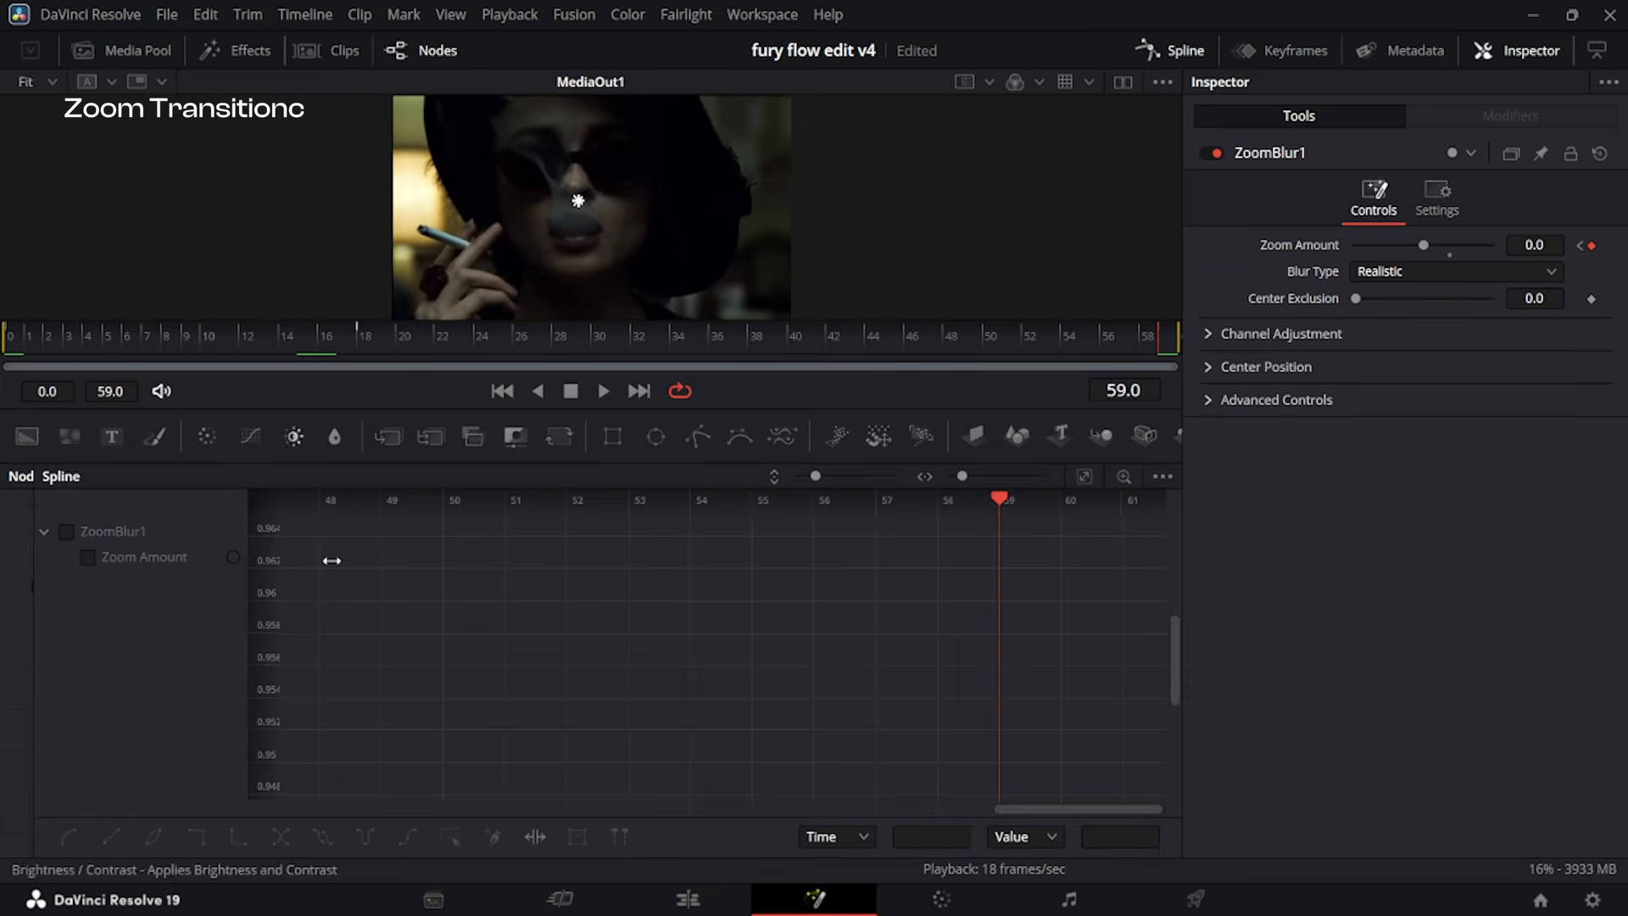
left_click(1580, 245)
left_click_drag(1458, 246, 1472, 253)
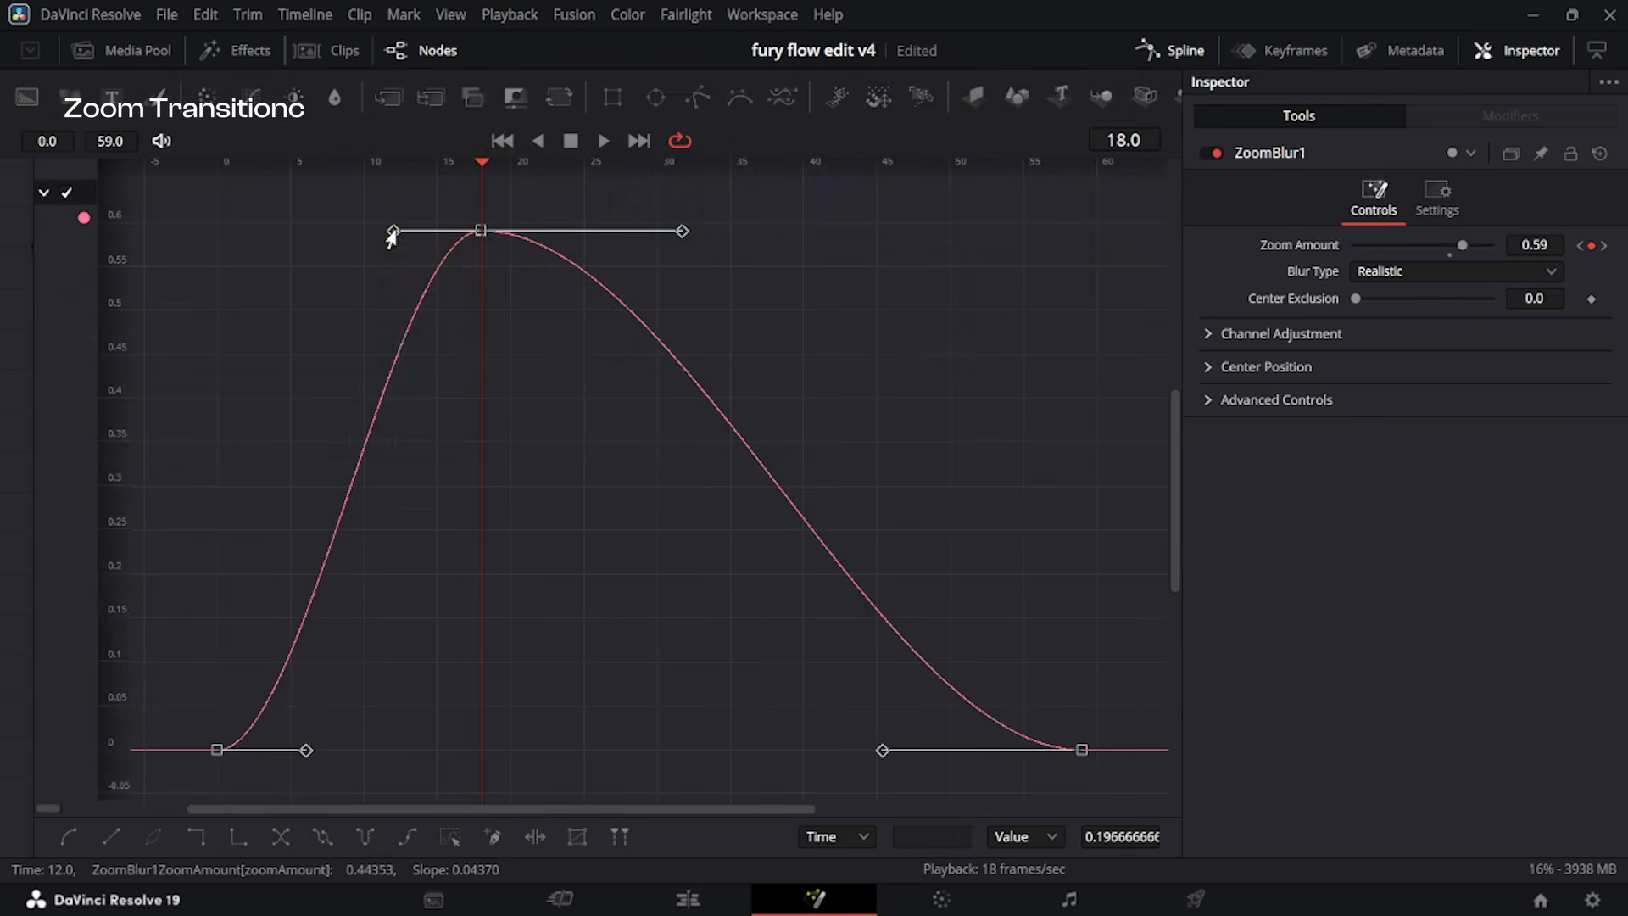
Bend the Zoom Amount curve's handles inward so the blur rises to and falls from a sharp peak at frame 18.
left_click_drag(393, 233, 463, 460)
left_click_drag(306, 750, 386, 706)
left_click_drag(682, 231, 533, 535)
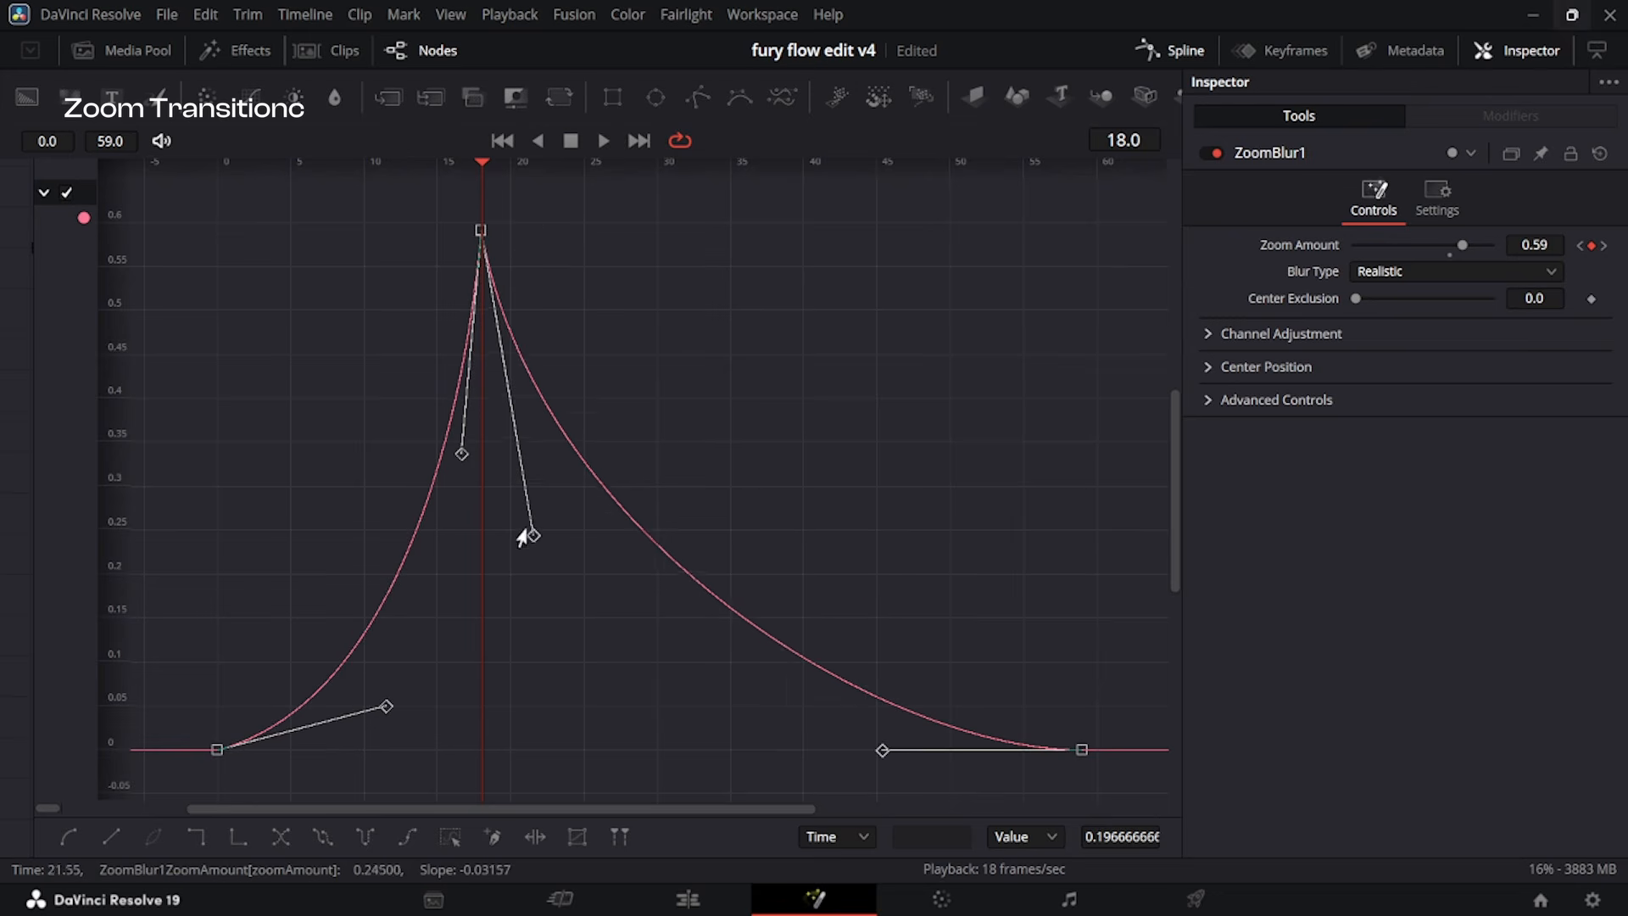
left_click_drag(883, 758, 597, 689)
left_click_drag(525, 550, 520, 589)
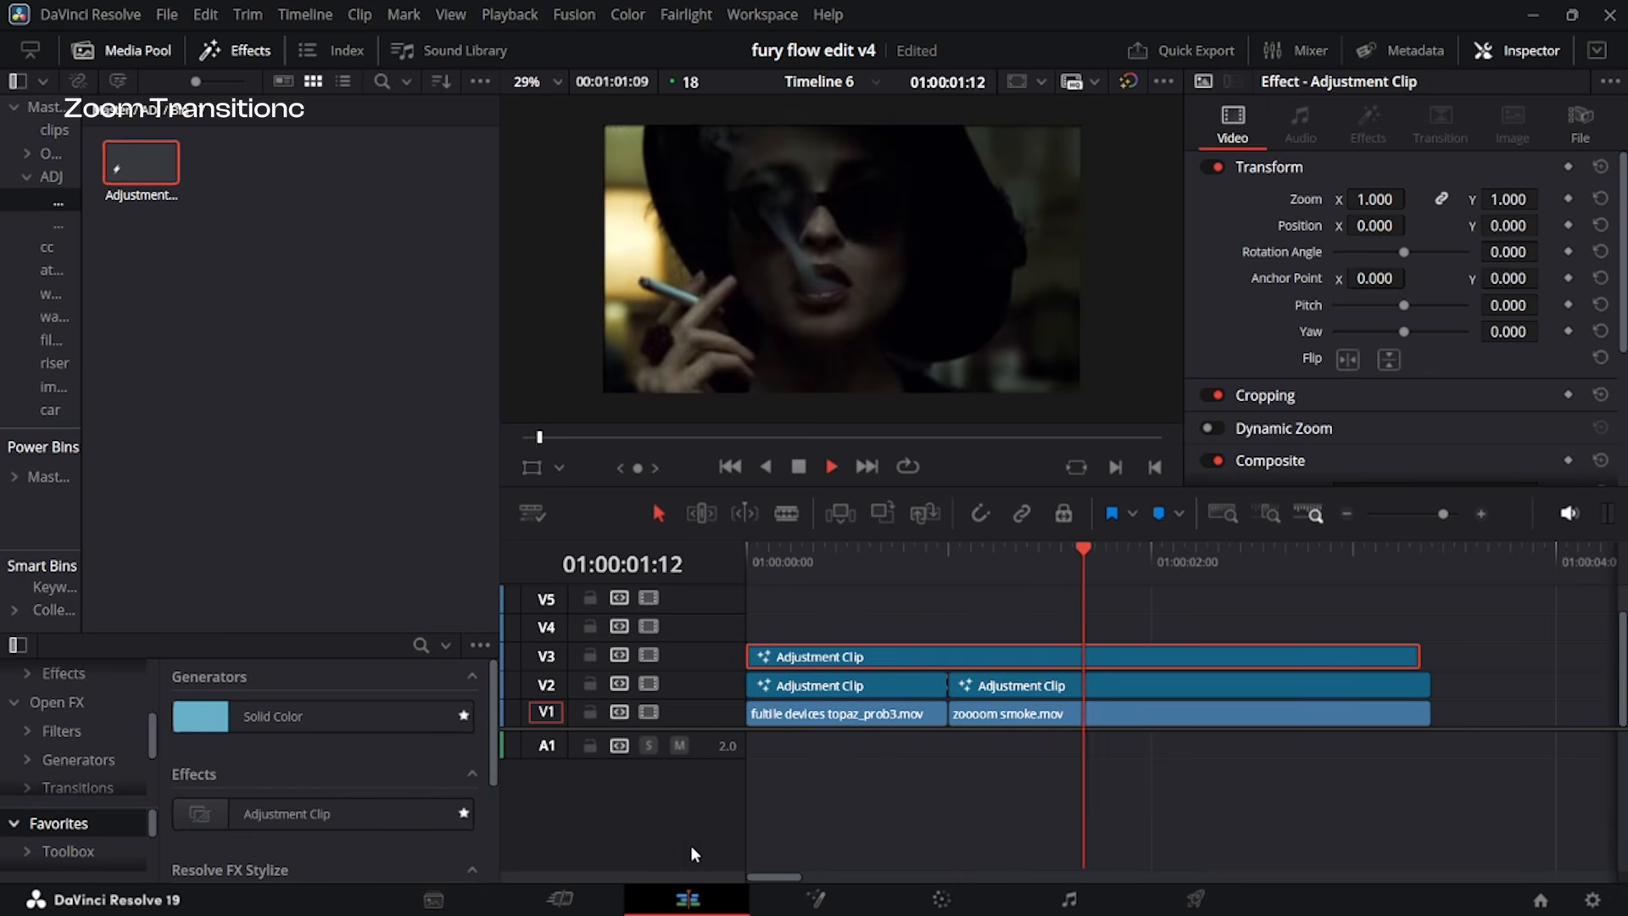
Move the adjustment clip on V5 down to V4 and play the zoom transition from the timeline start.
key("Home")
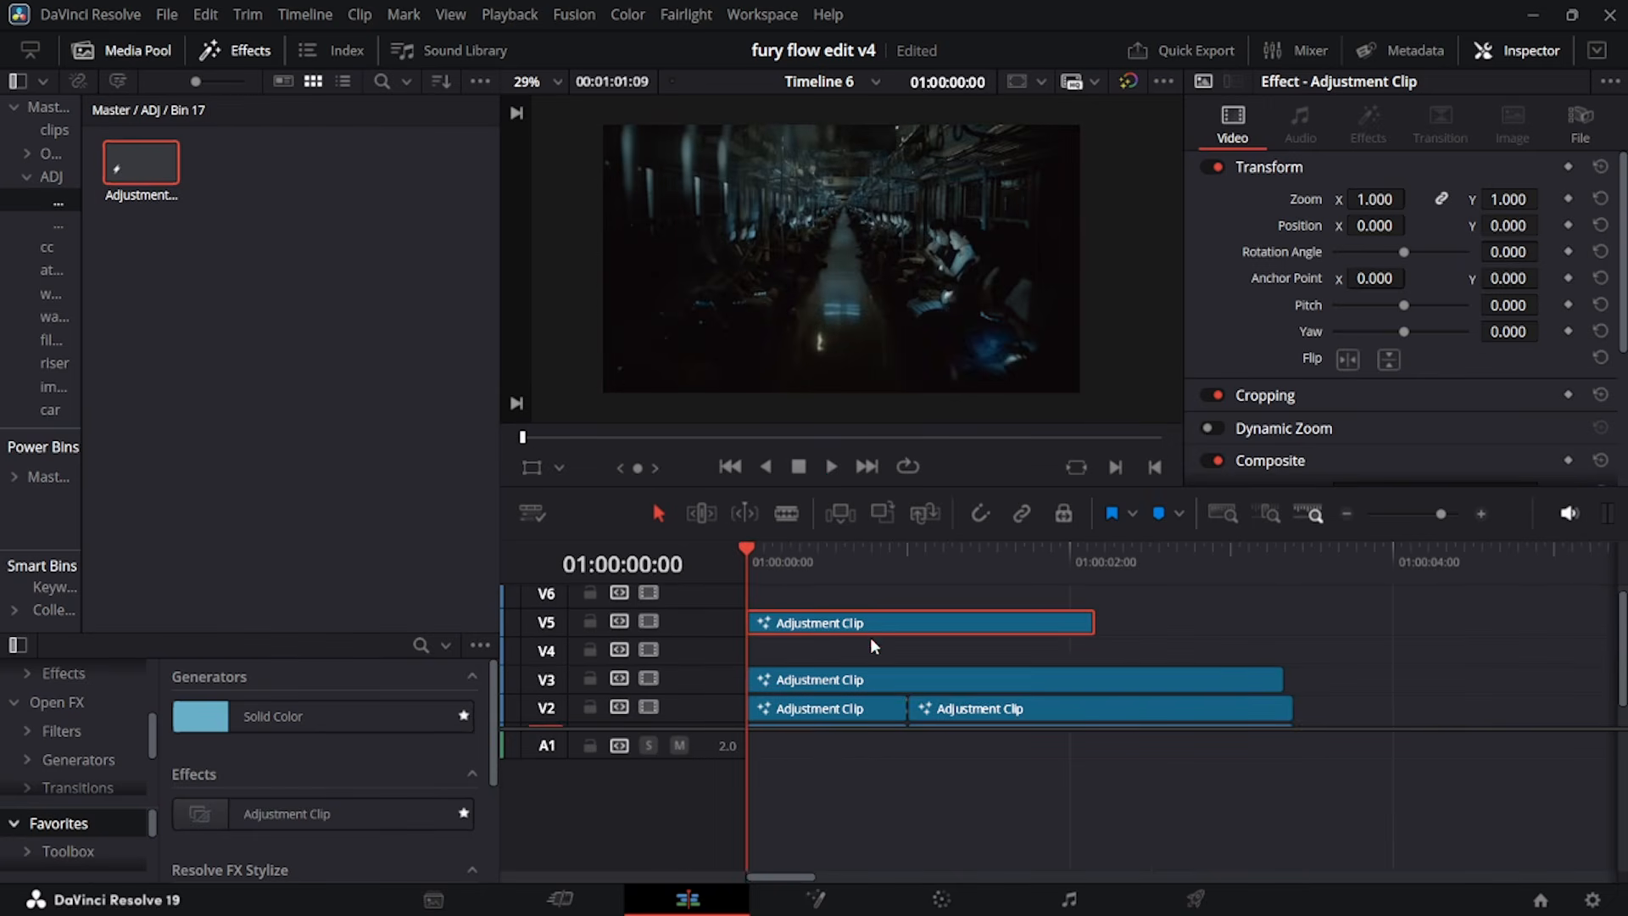
left_click_drag(870, 624, 872, 653)
key("space")
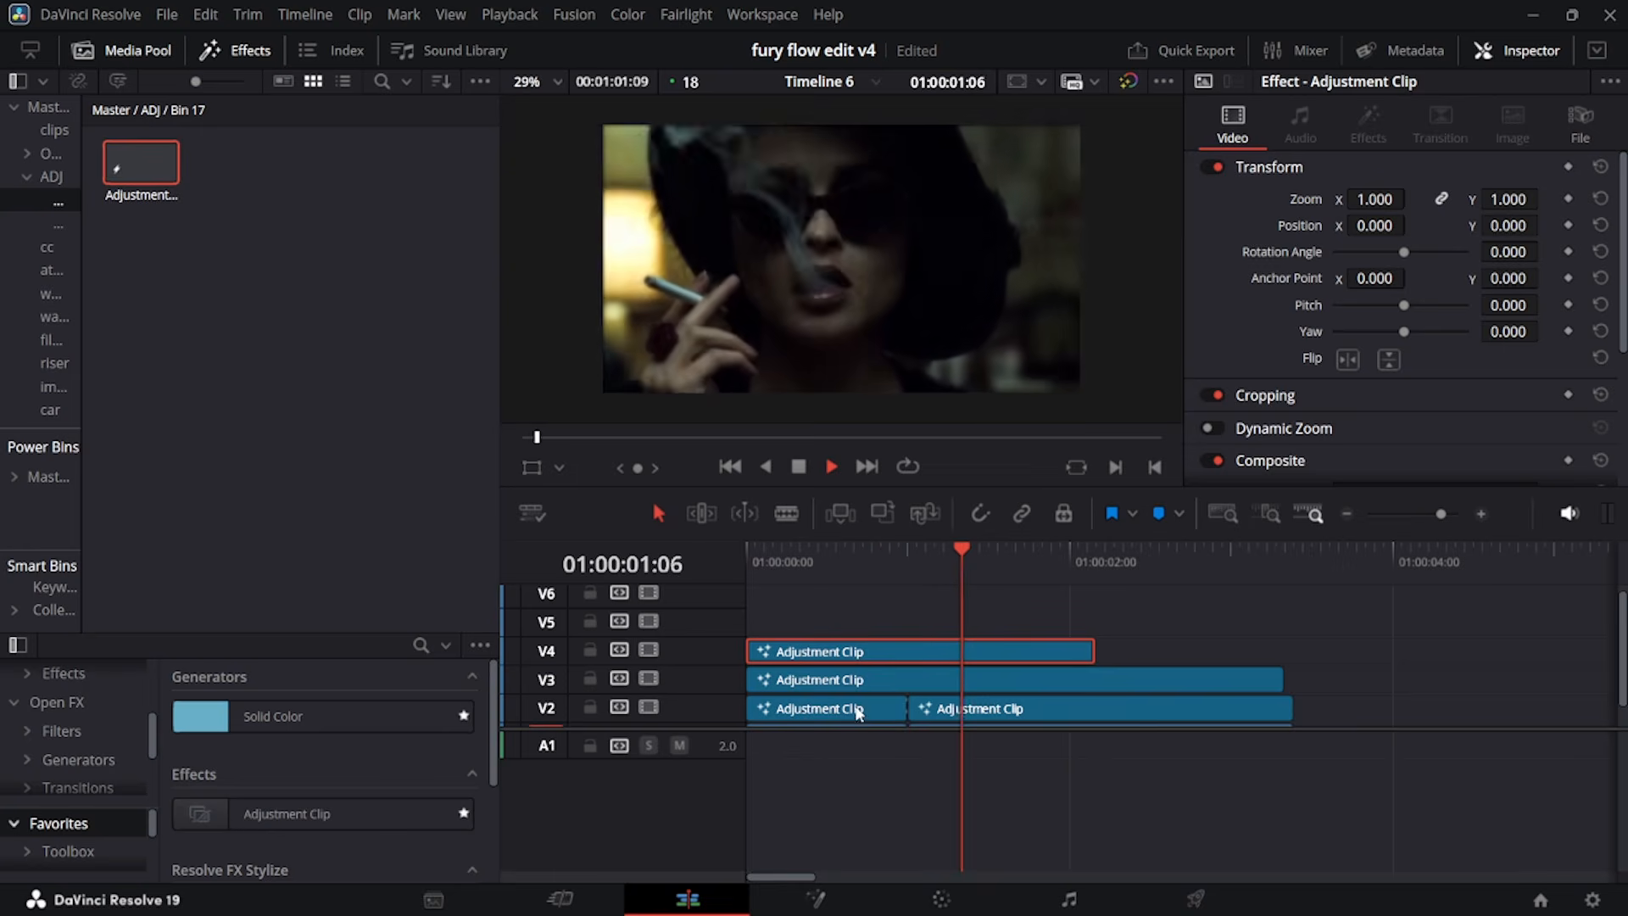